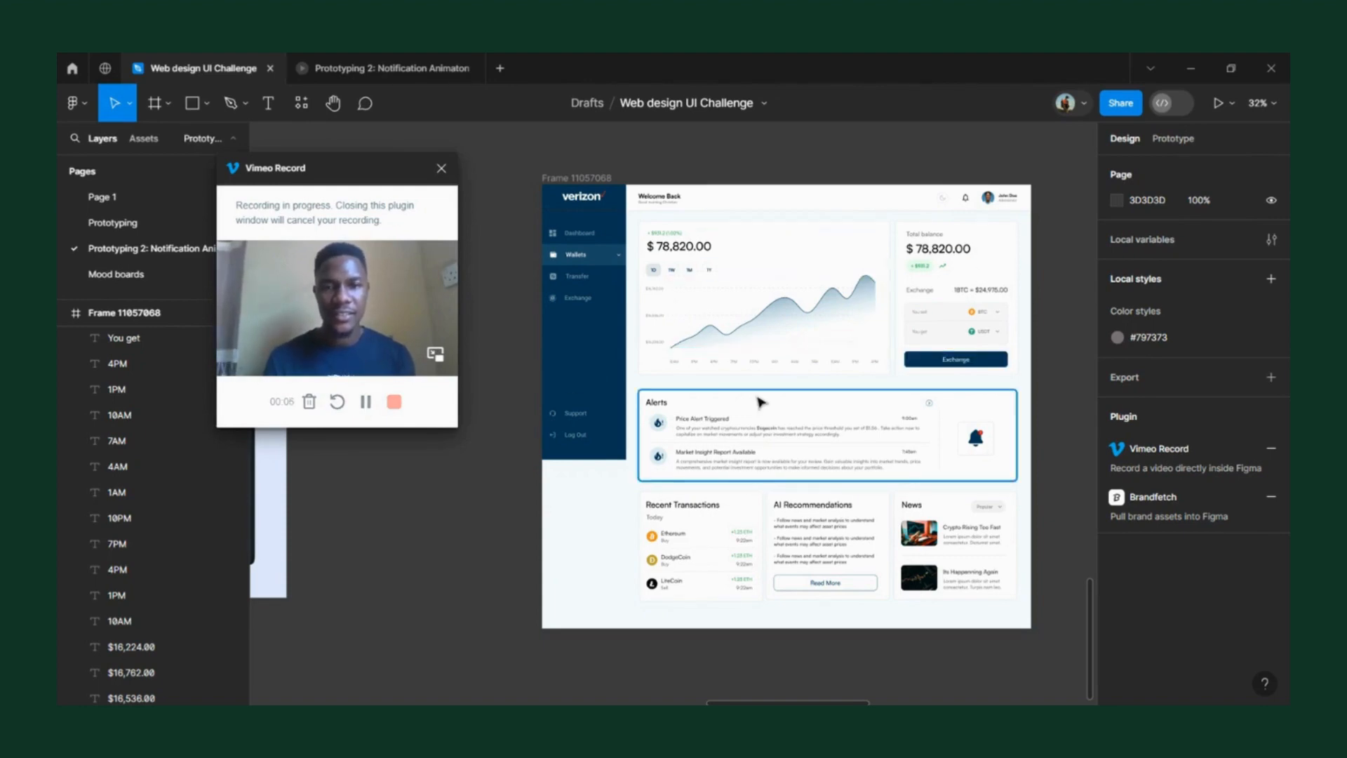
- Examine the Verizon dashboard's Alerts section and the chart and token table of the dark Cryptocoin reference dashboard
scroll(842, 417, up, 2)
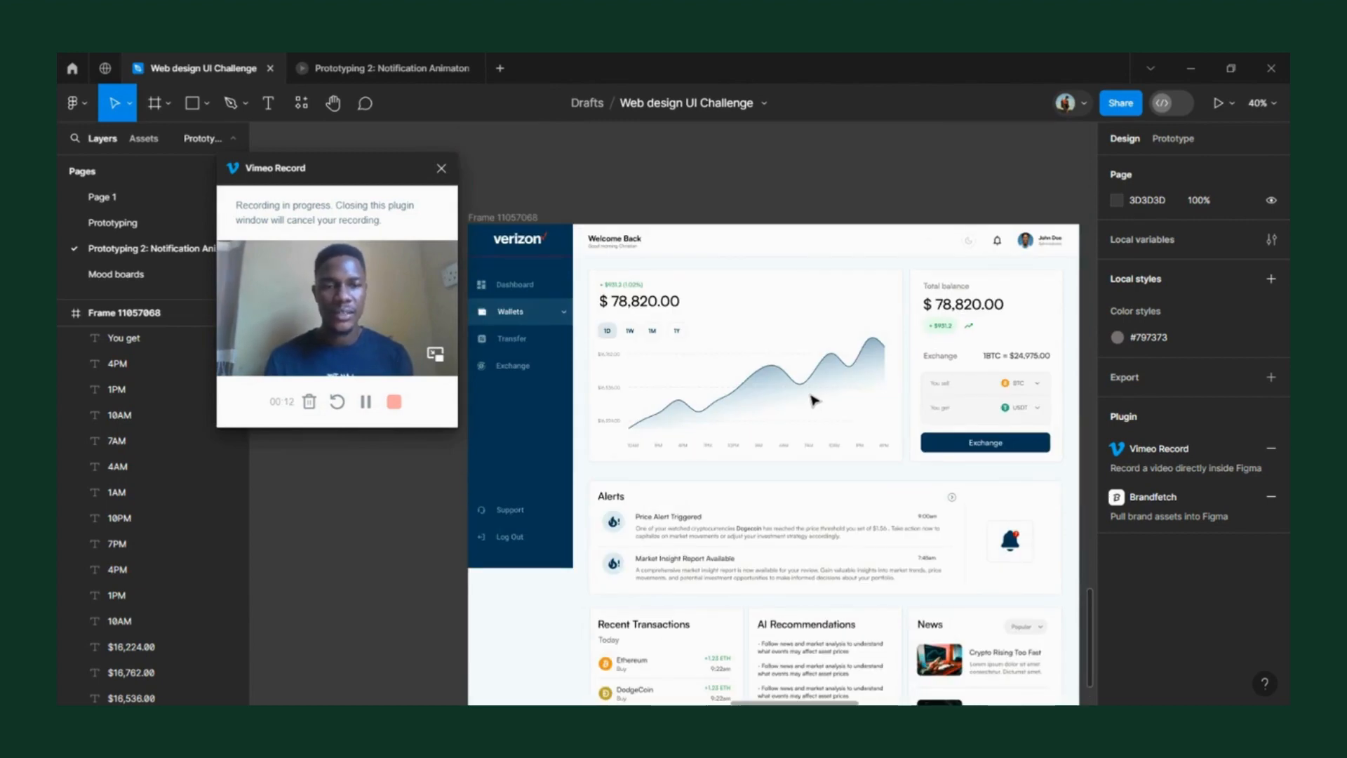
scroll(814, 400, down, 5)
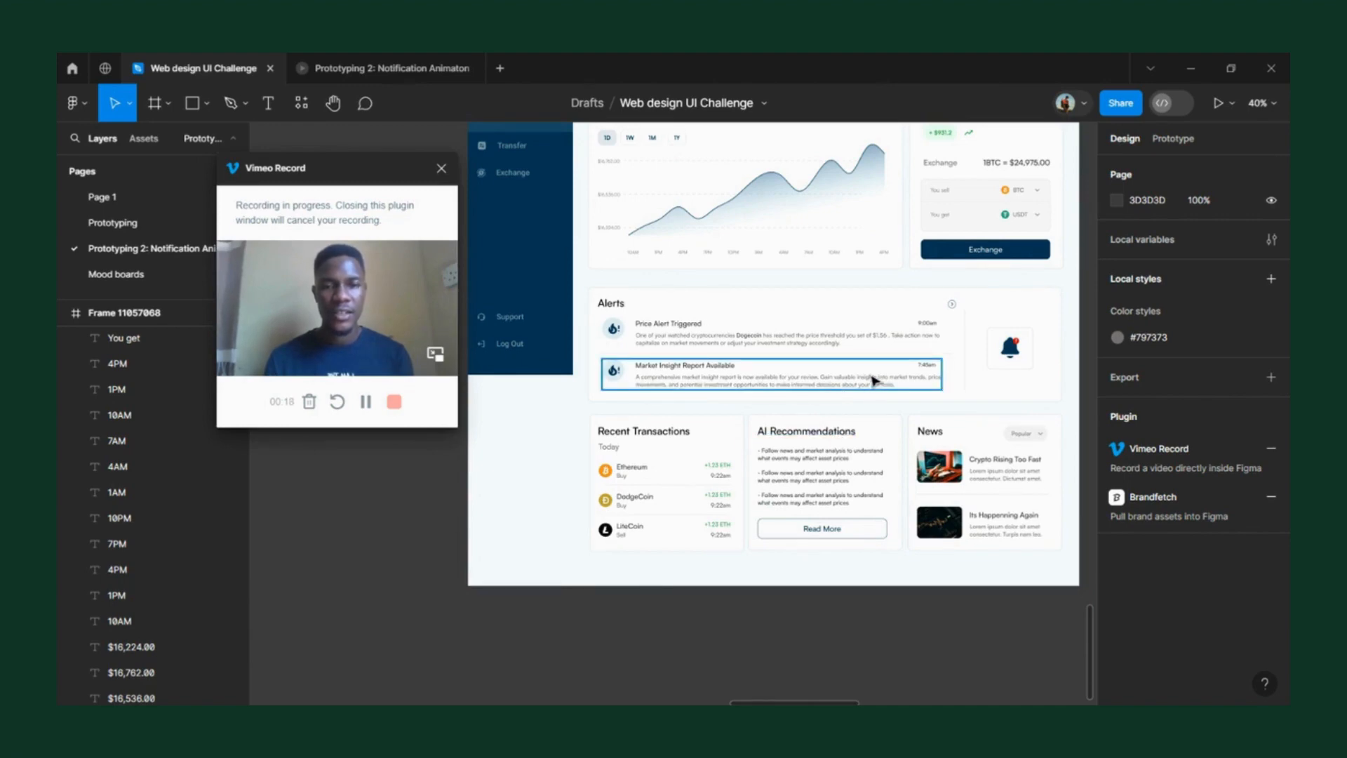
scroll(873, 380, down, 2)
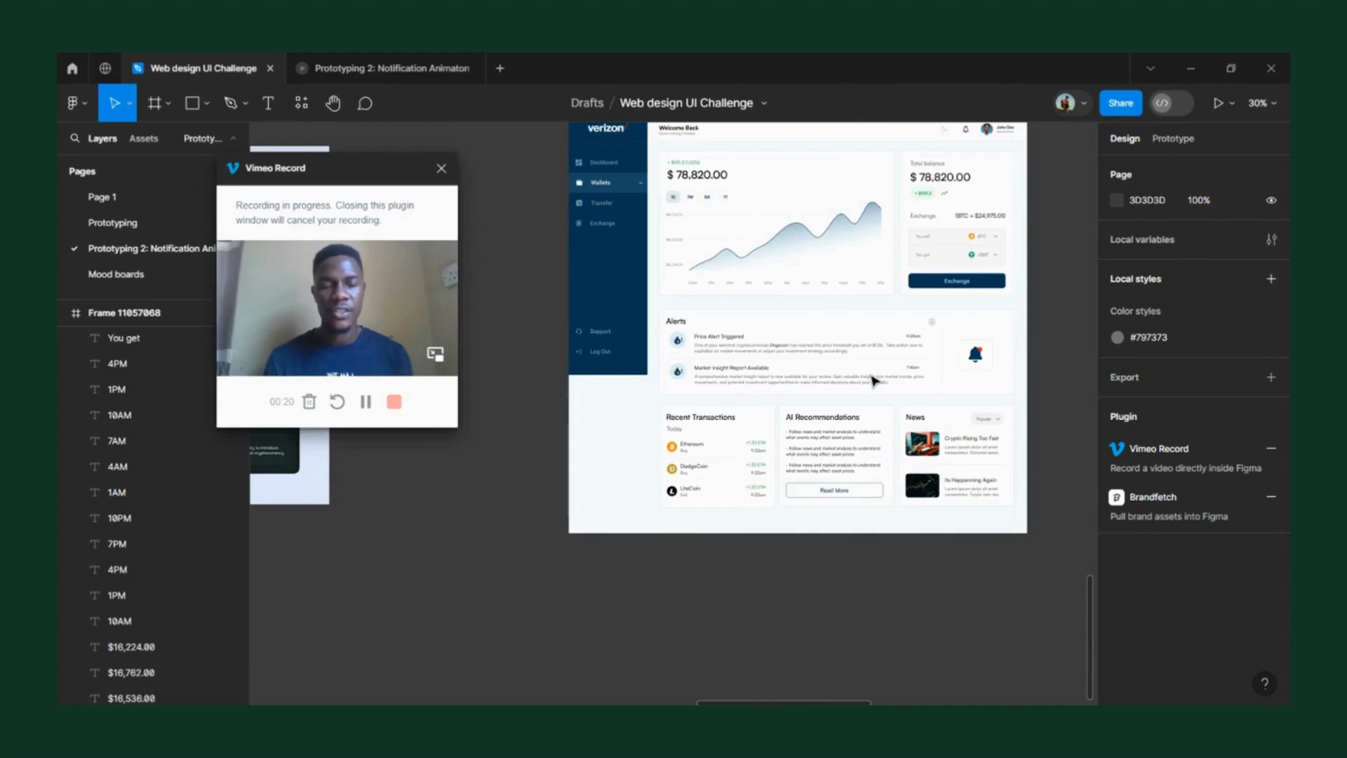
scroll(873, 380, left, 8)
scroll(647, 385, up, 2)
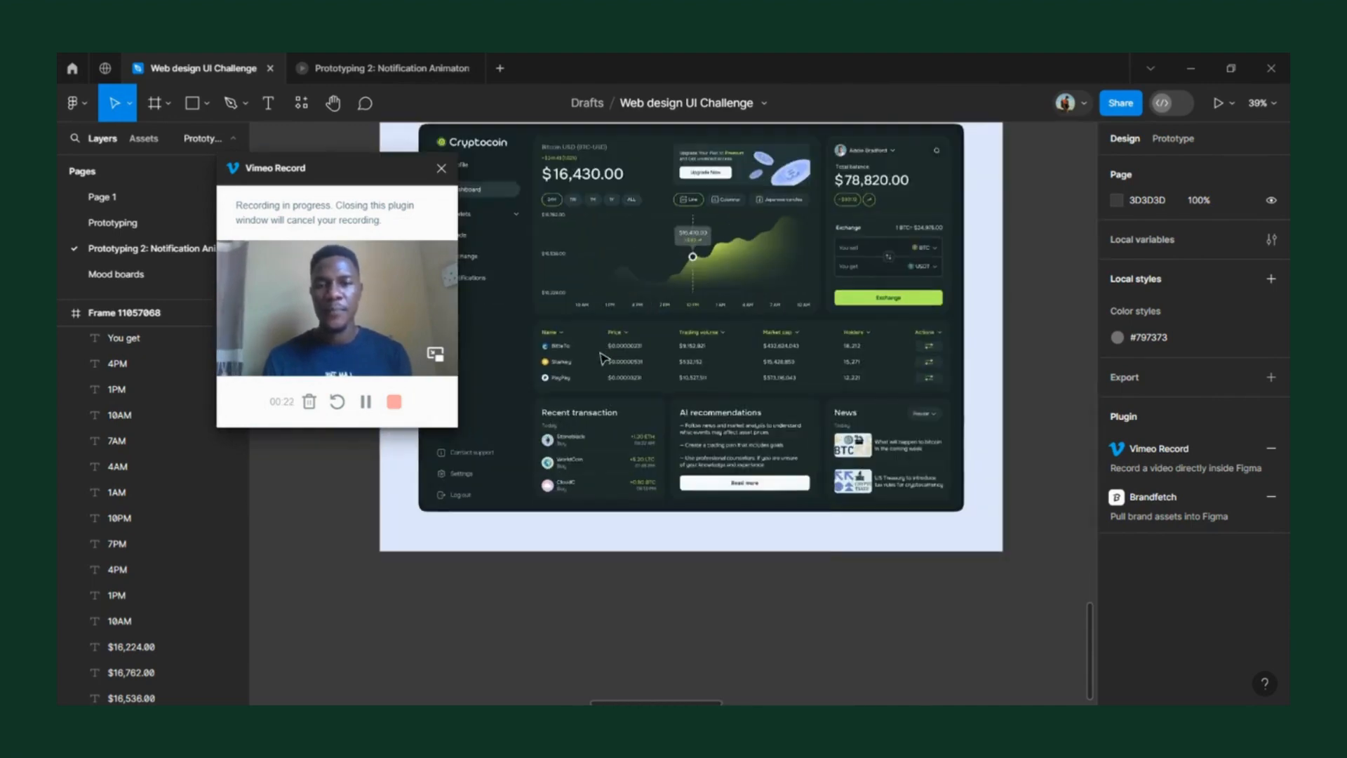
scroll(645, 355, left, 5)
scroll(694, 351, right, 3)
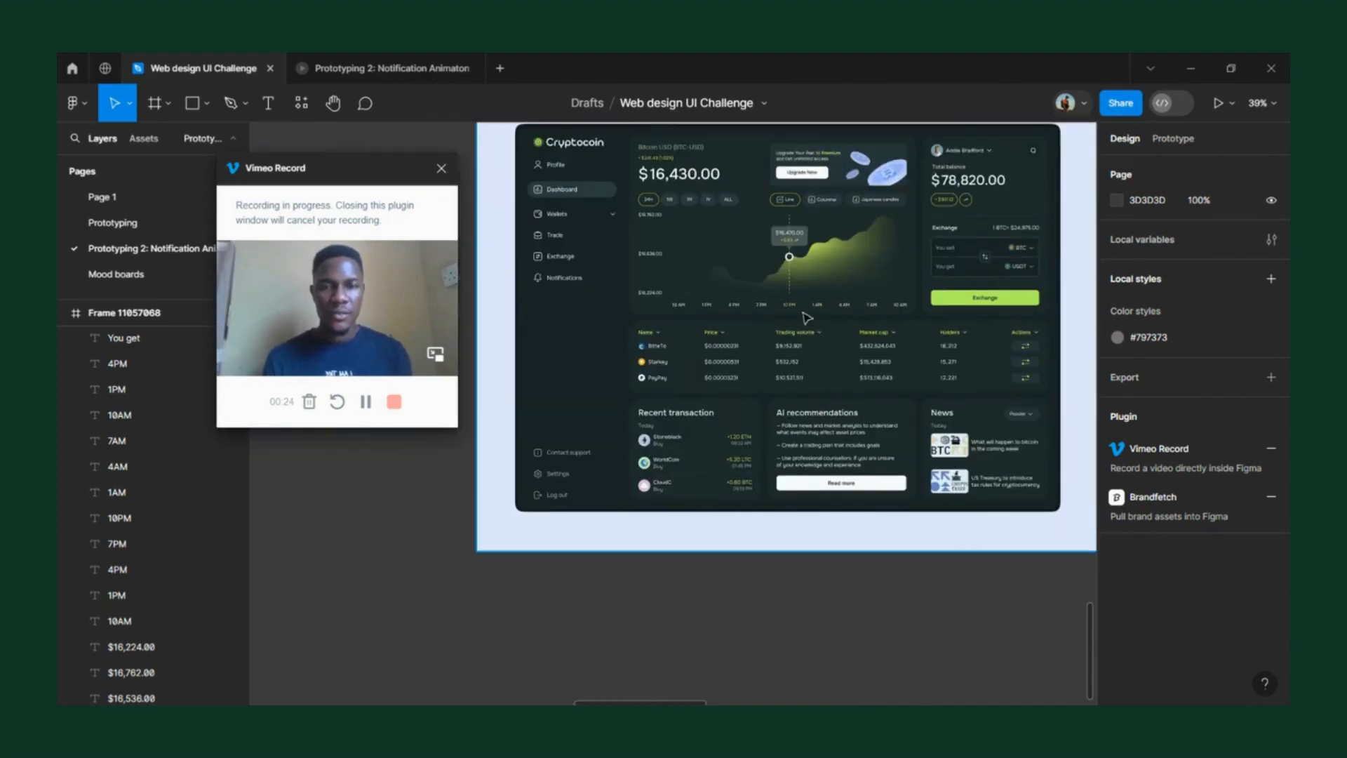
scroll(873, 309, up, 2)
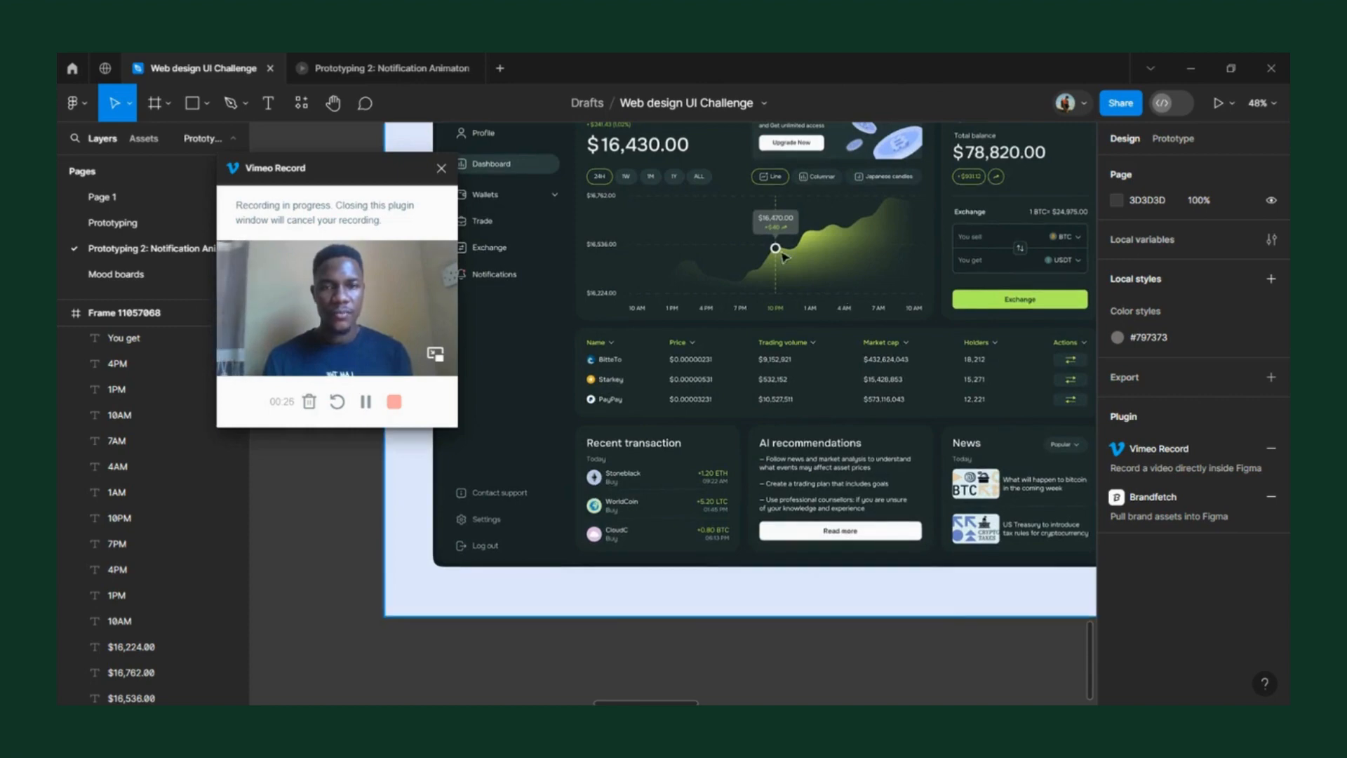
scroll(784, 265, up, 3)
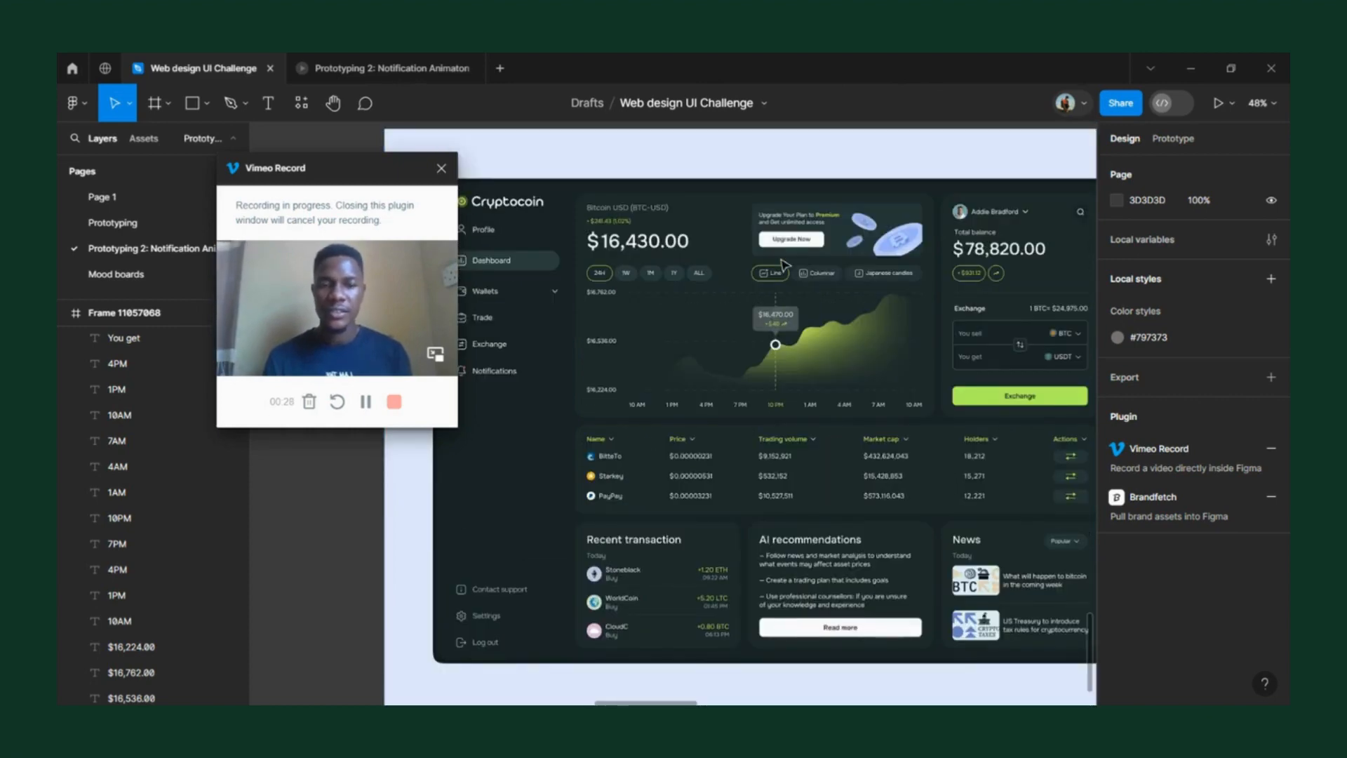
scroll(784, 265, down, 3)
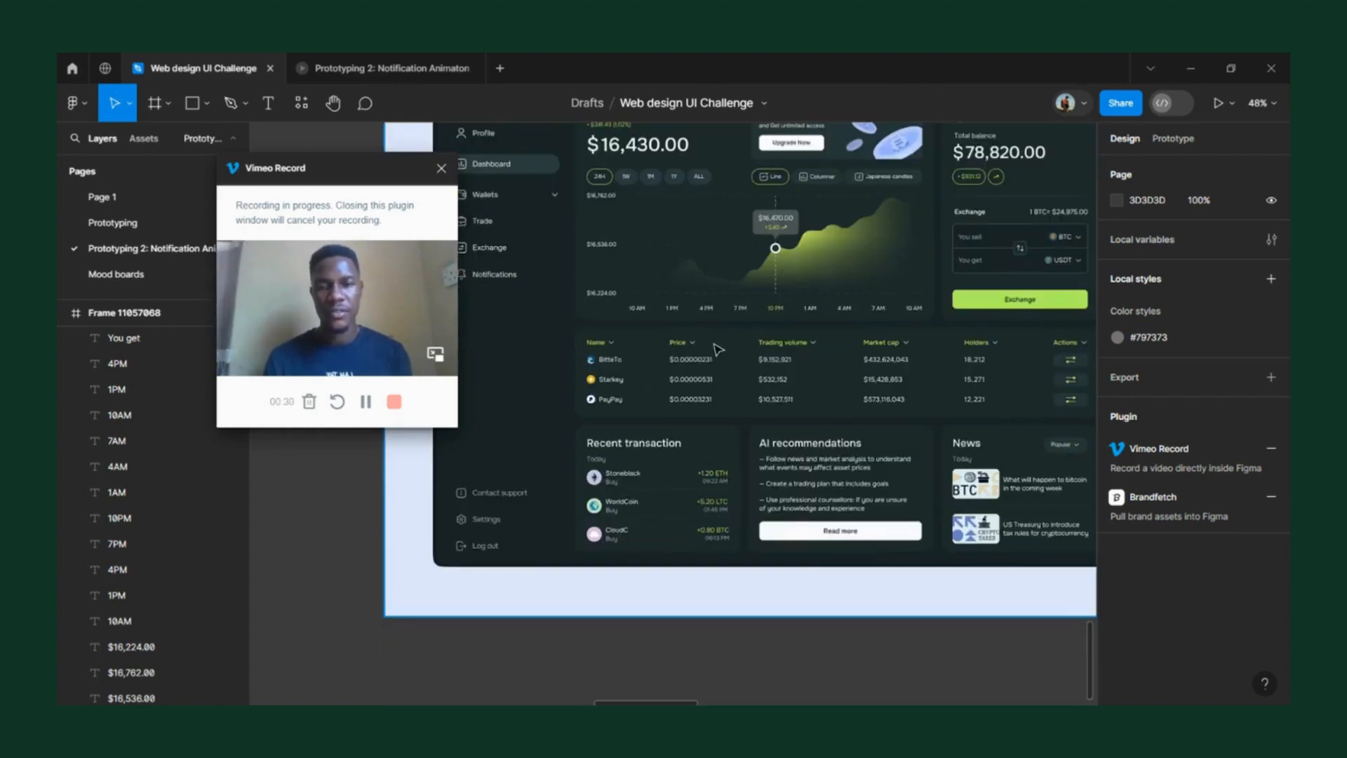
- Examine the Verizon dashboard's Alerts card up close, including the bell icon and its red notification badge
scroll(717, 349, down, 2)
scroll(717, 349, right, 5)
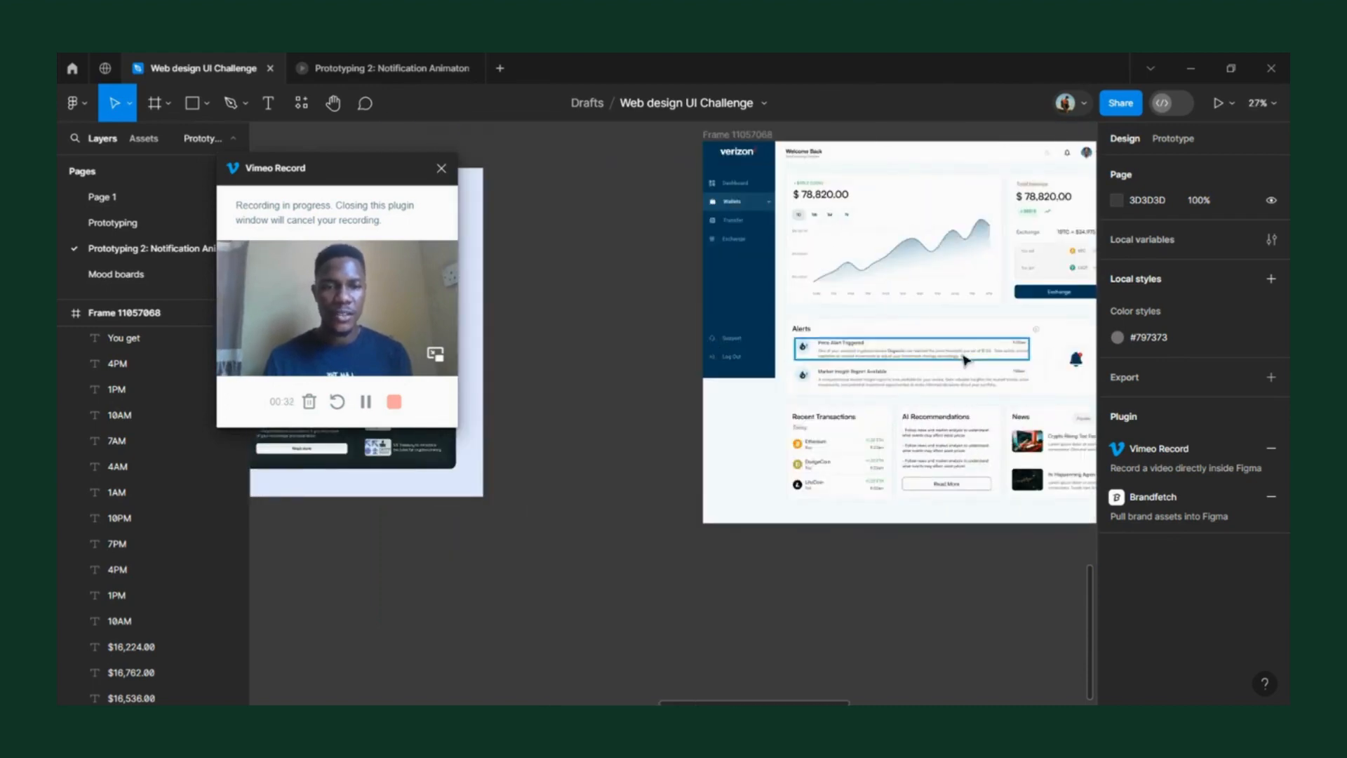
scroll(965, 360, right, 2)
scroll(665, 402, up, 3)
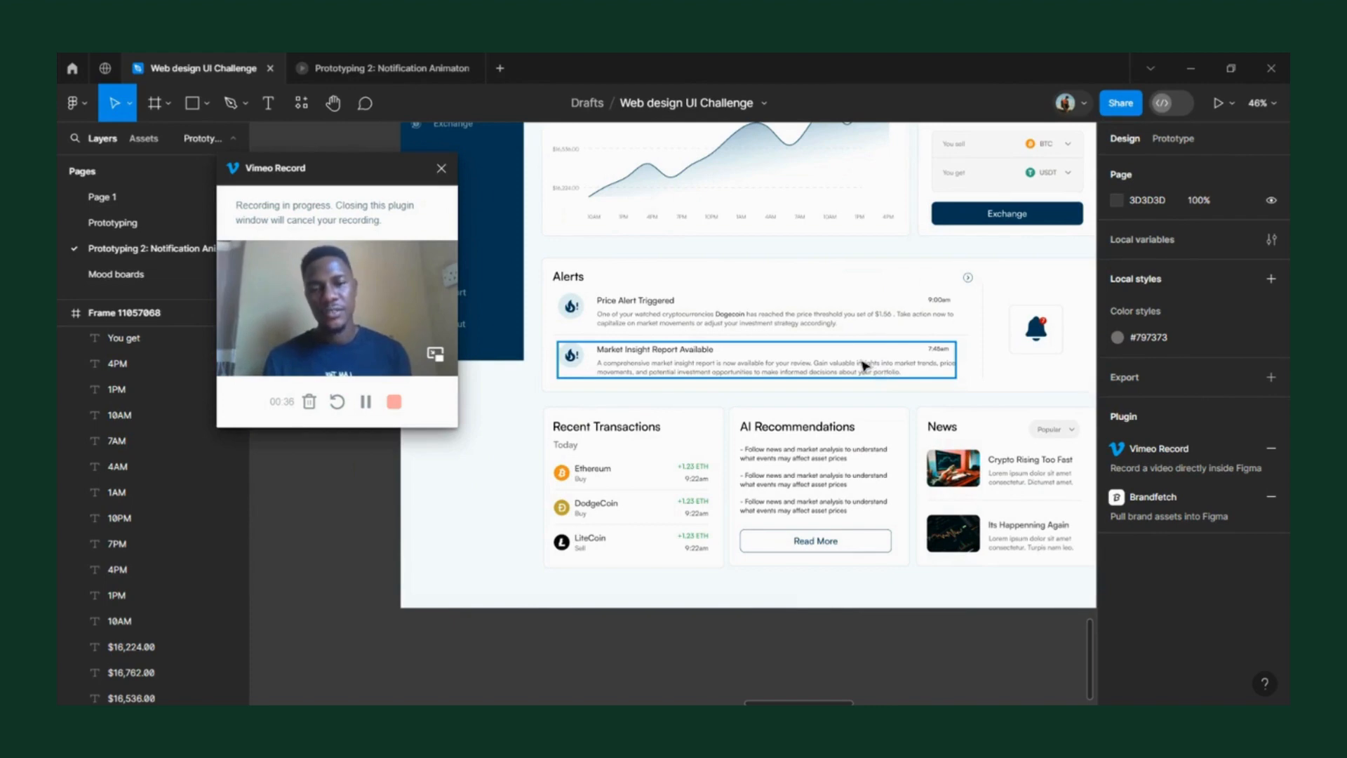
scroll(725, 415, up, 2)
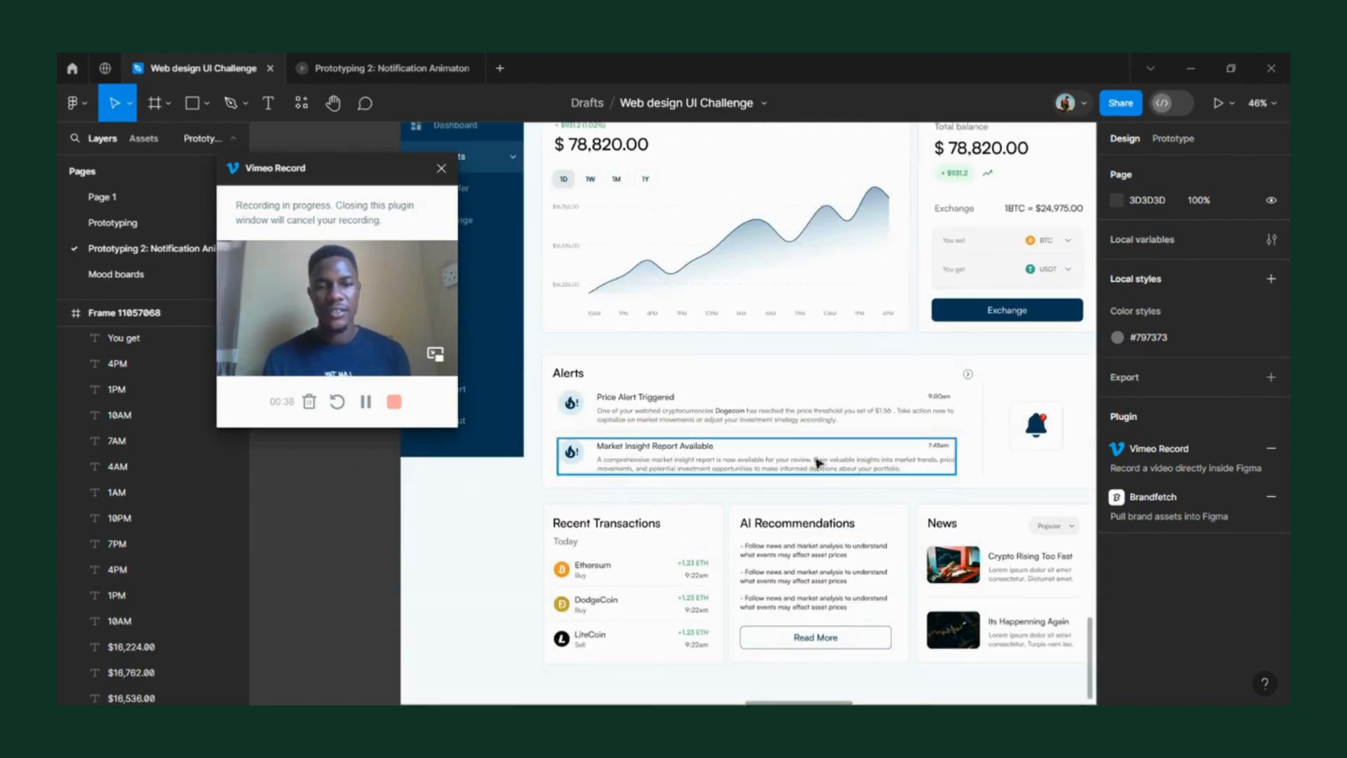
scroll(881, 397, right, 2)
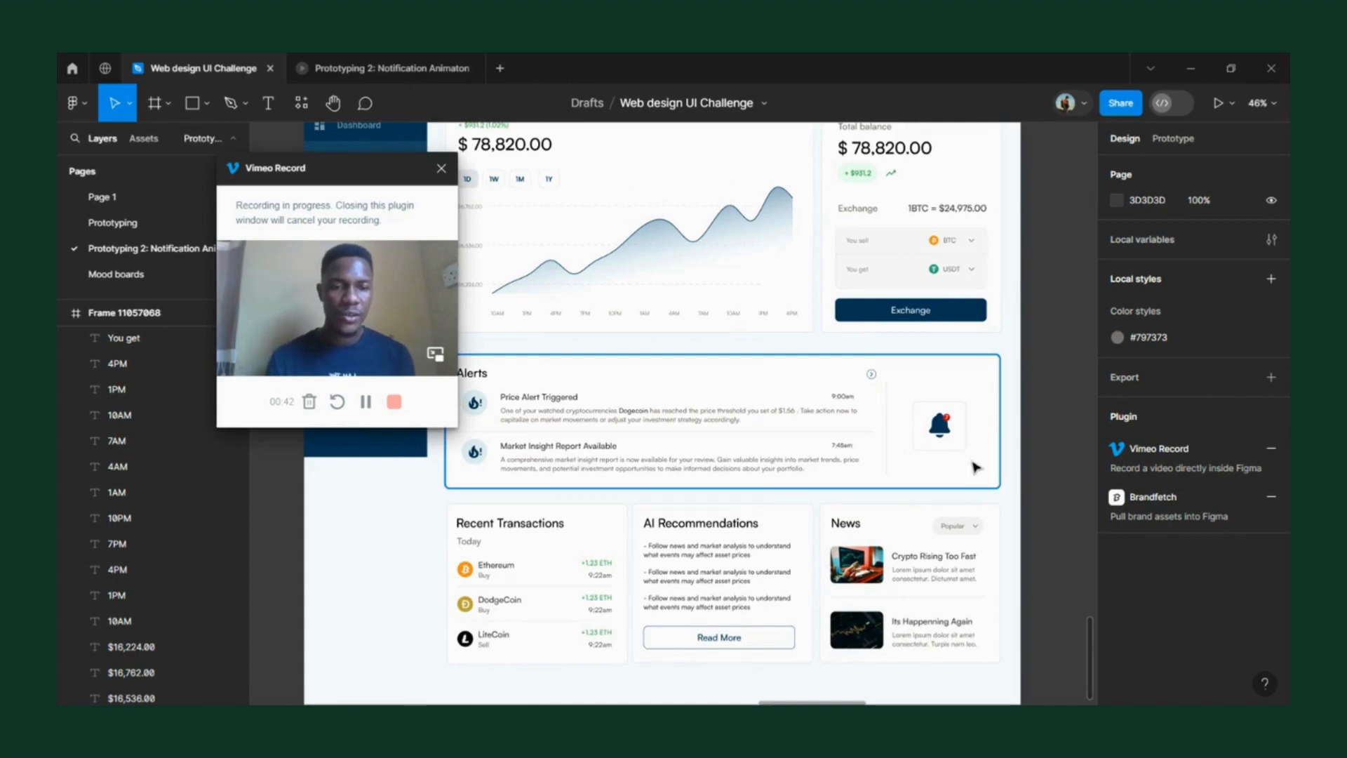
scroll(965, 449, up, 5)
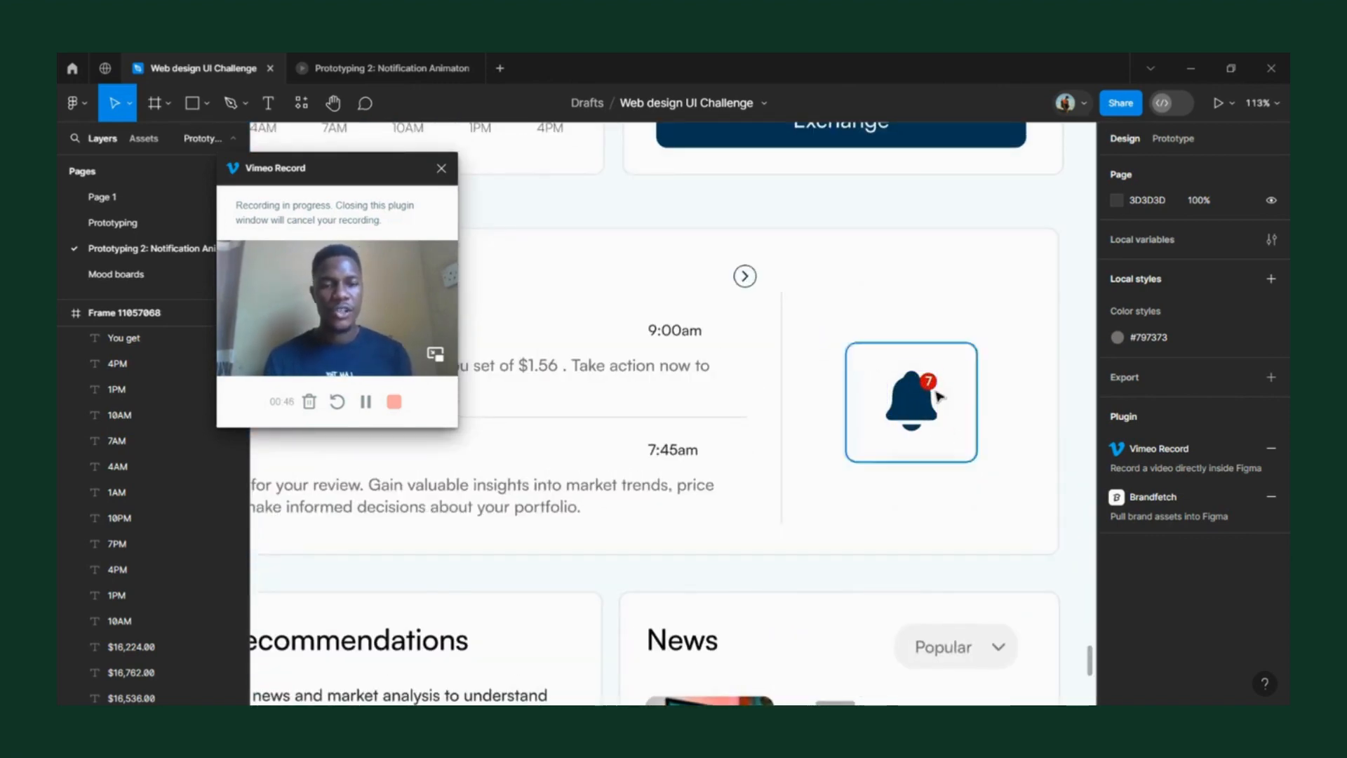
scroll(930, 384, down, 5)
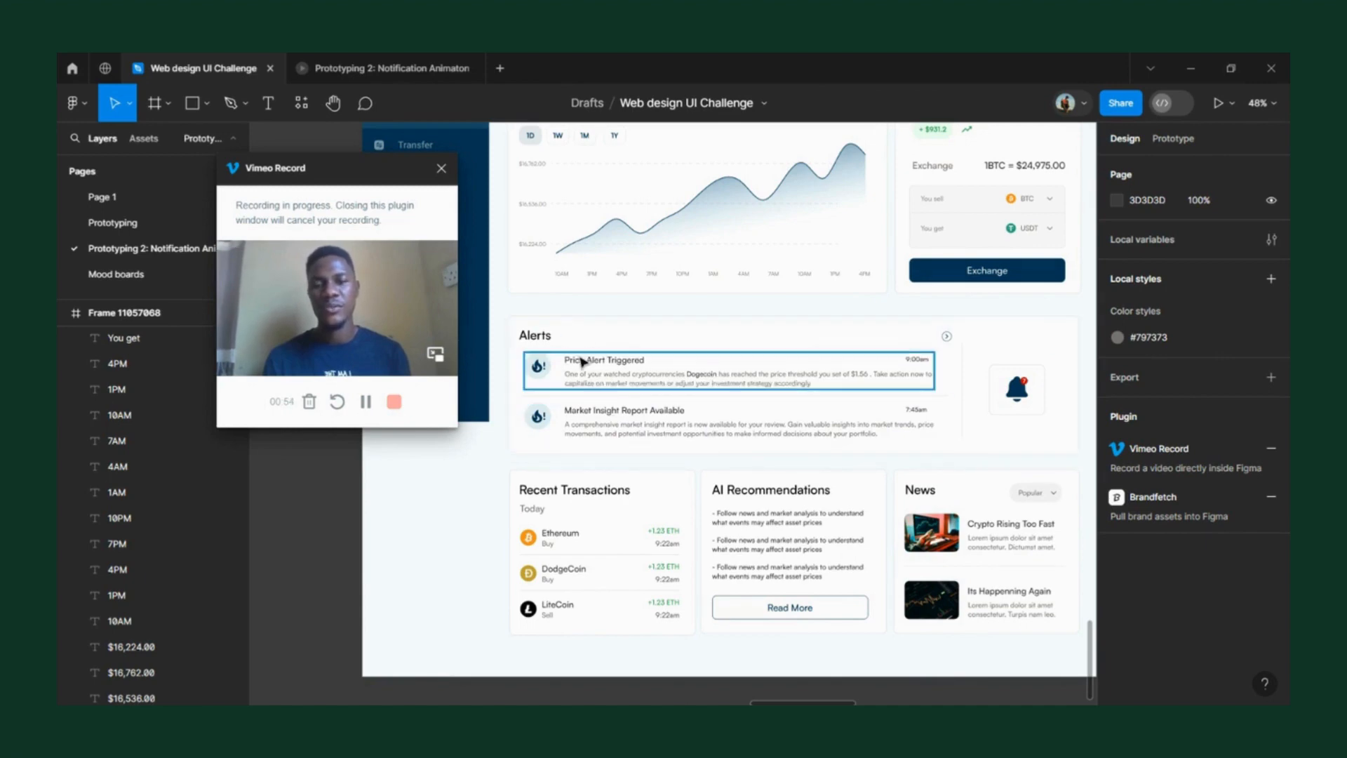
scroll(617, 354, down, 2)
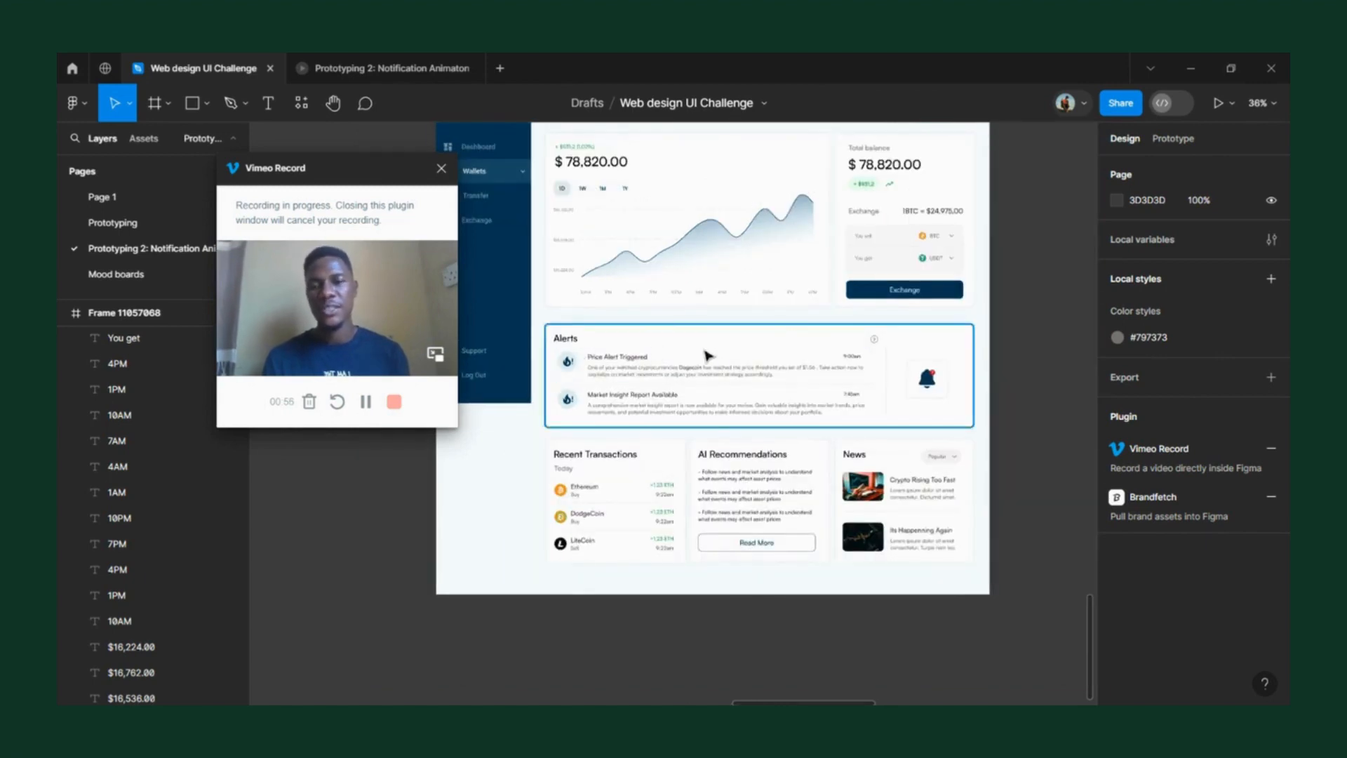
- Compare the layout of the Cryptocoin reference design with the Verizon dashboard
scroll(707, 355, left, 10)
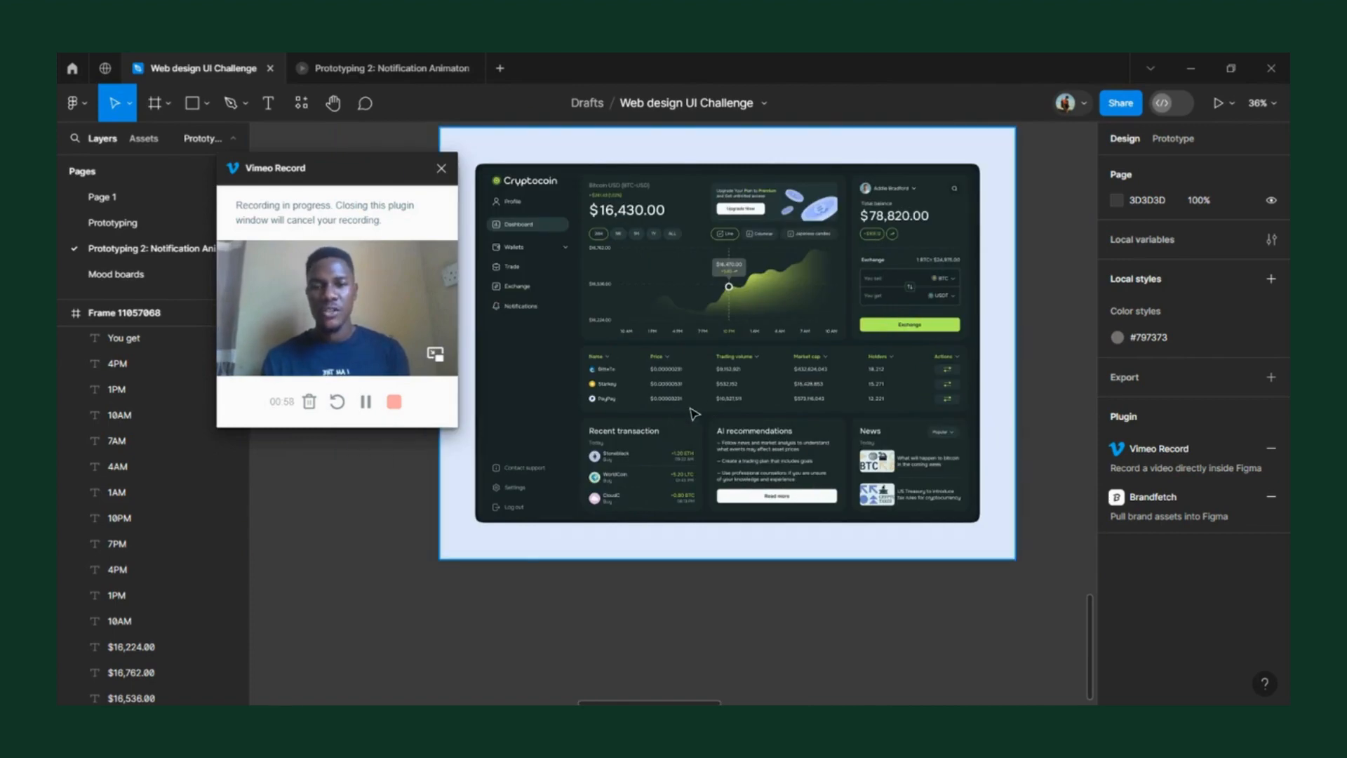
scroll(693, 414, left, 3)
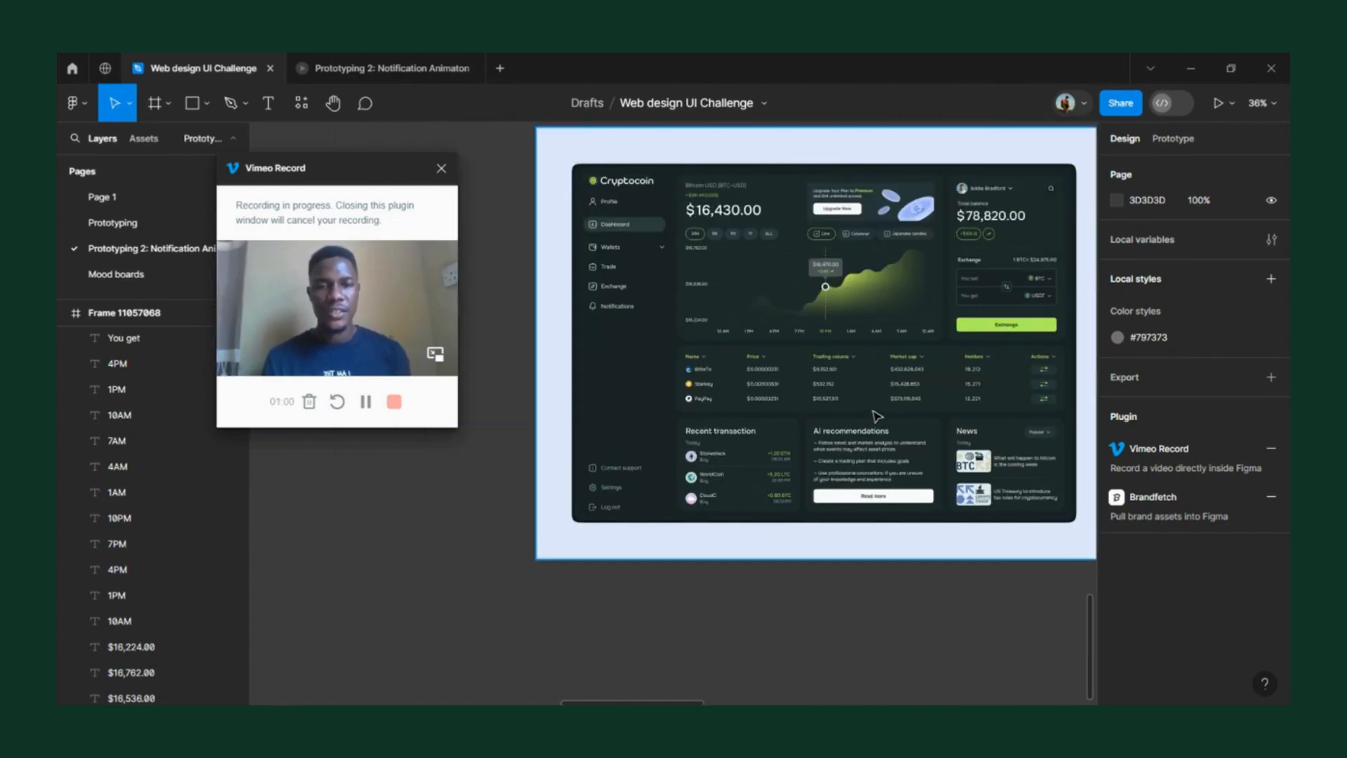
scroll(876, 415, up, 2)
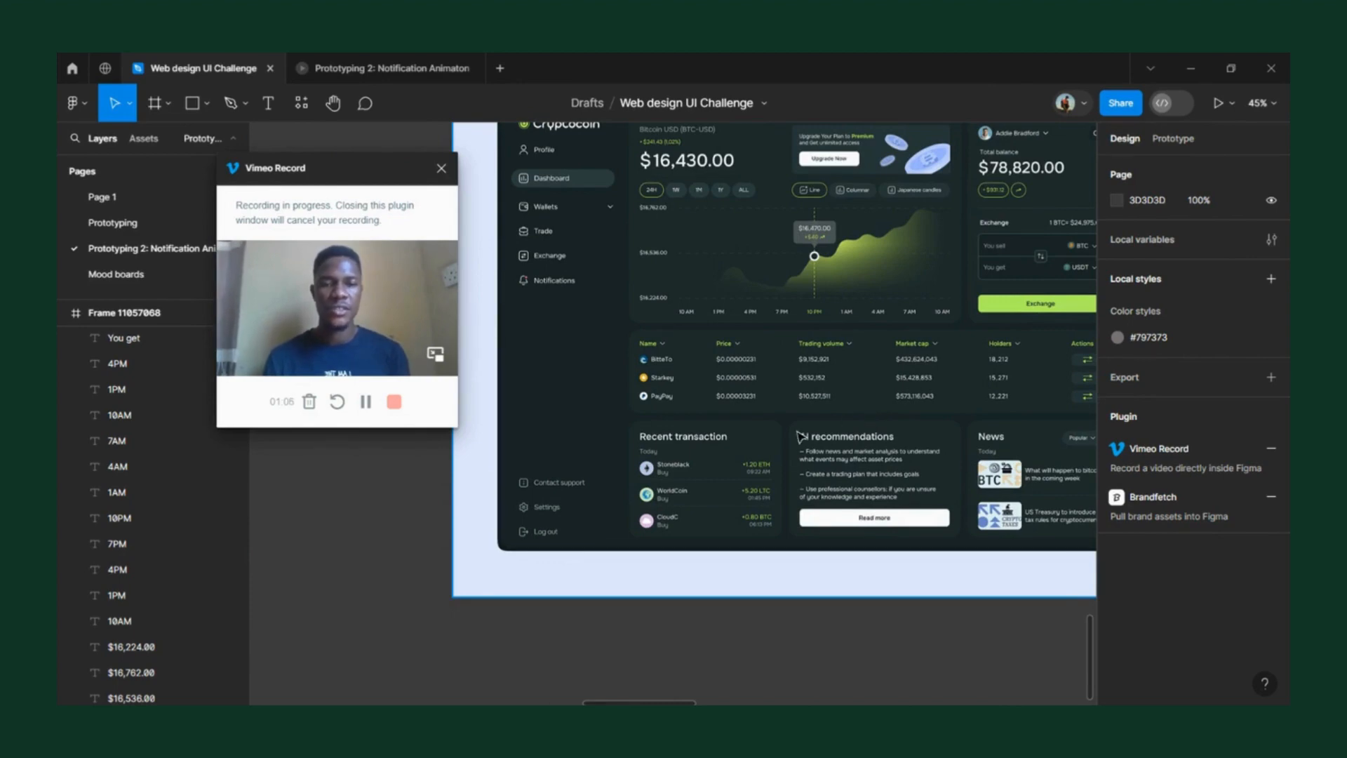
scroll(670, 415, down, 2)
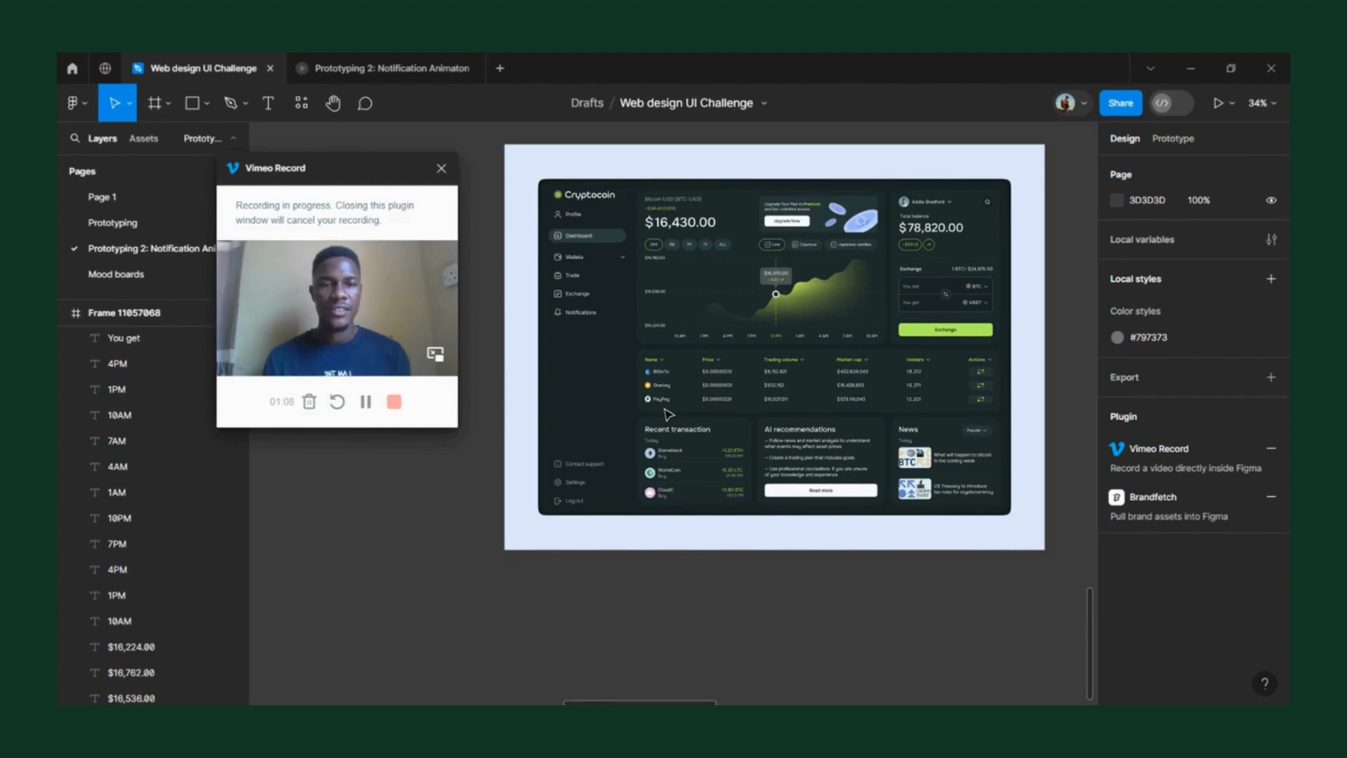
scroll(669, 414, right, 10)
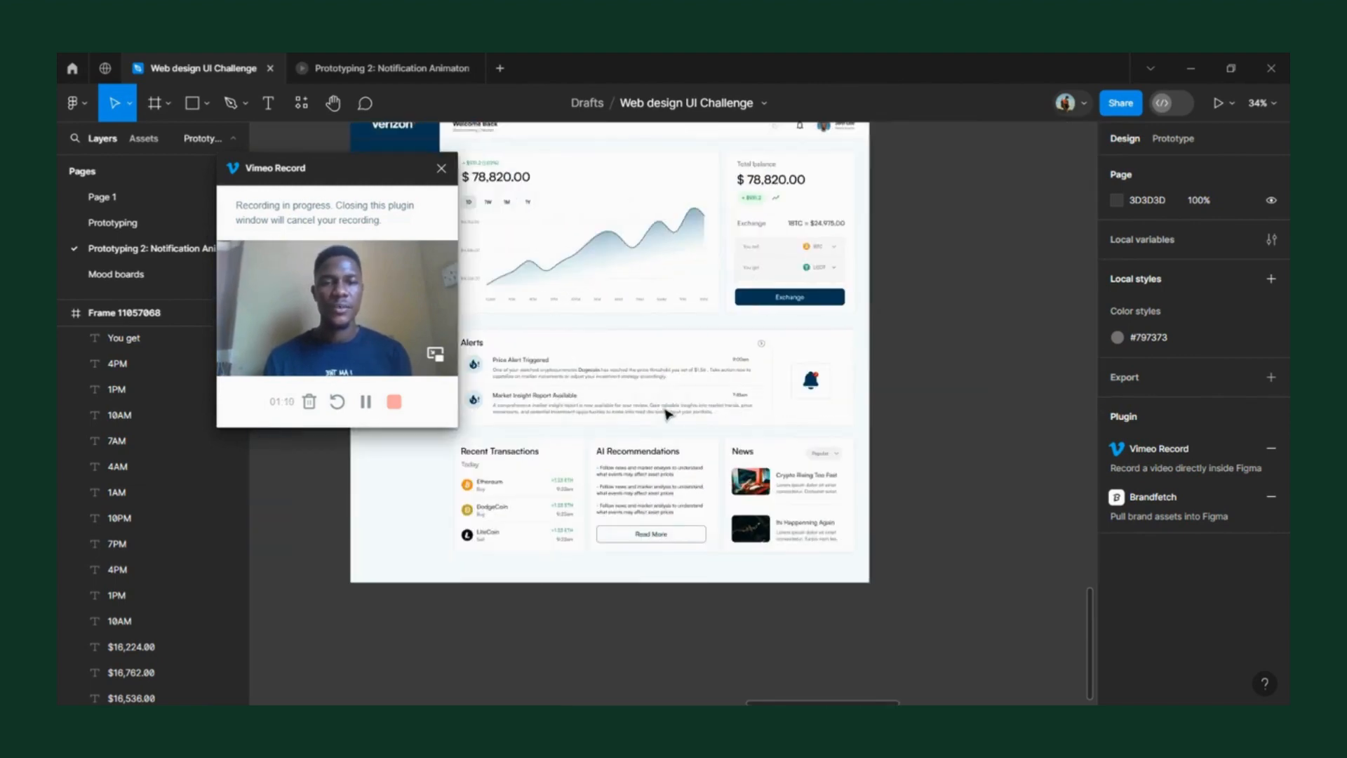
scroll(669, 415, left, 1)
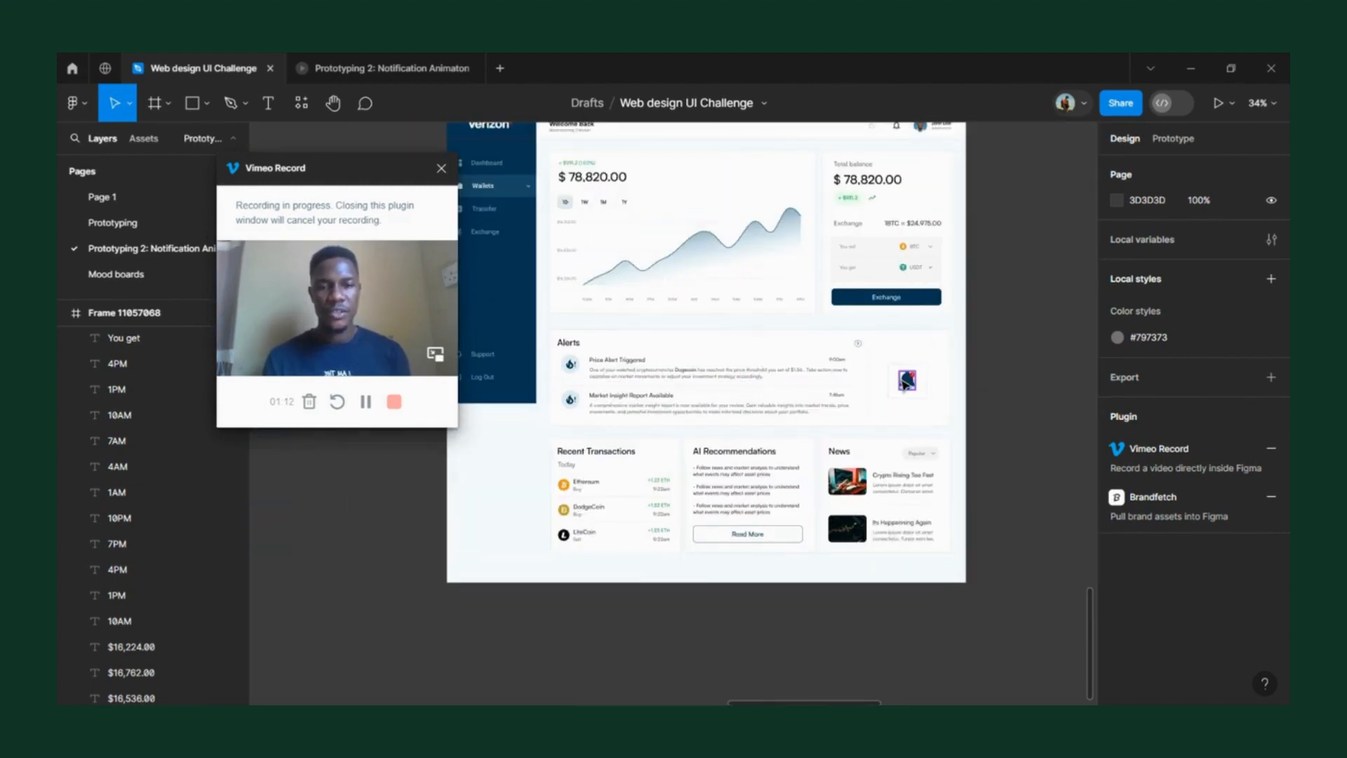
- Select the whole Verizon dashboard frame and present it as a prototype in full screen
scroll(905, 381, up, 5)
scroll(628, 334, left, 3)
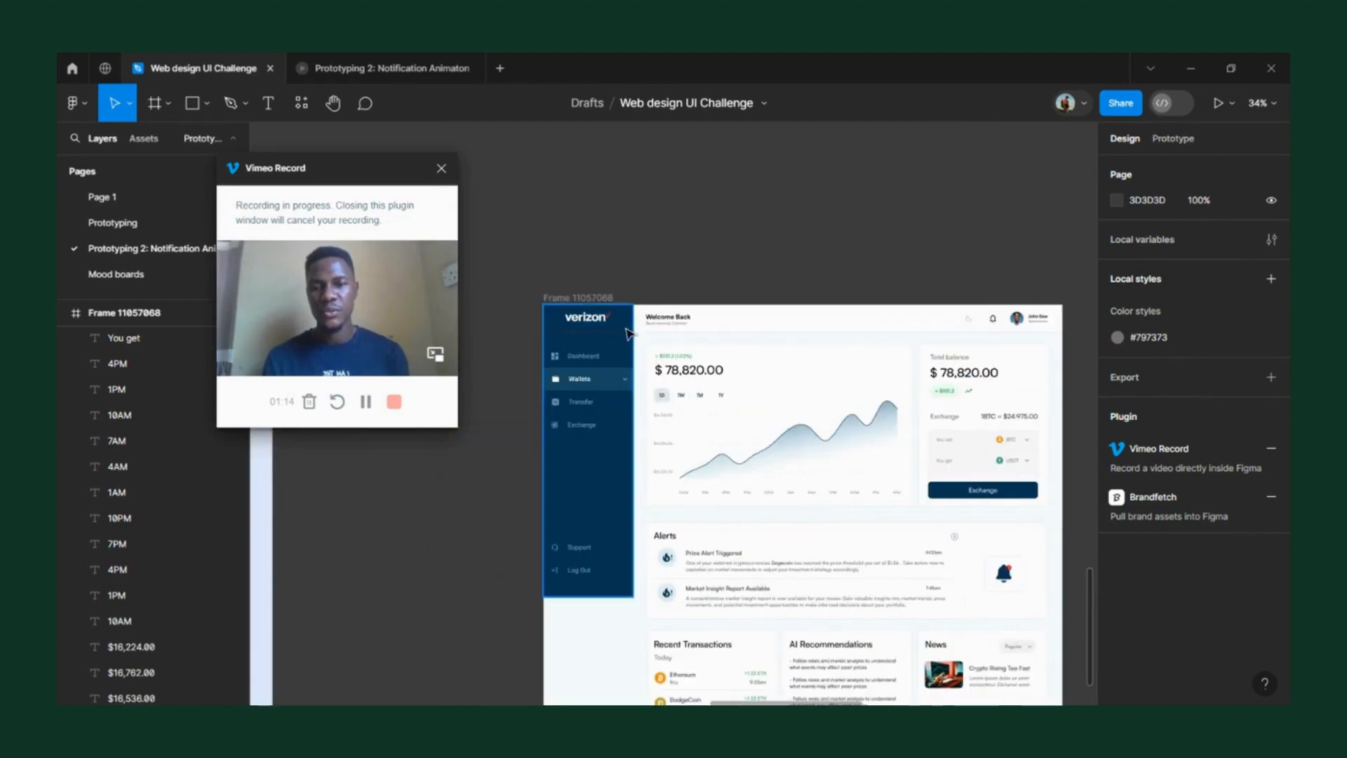
click(587, 302)
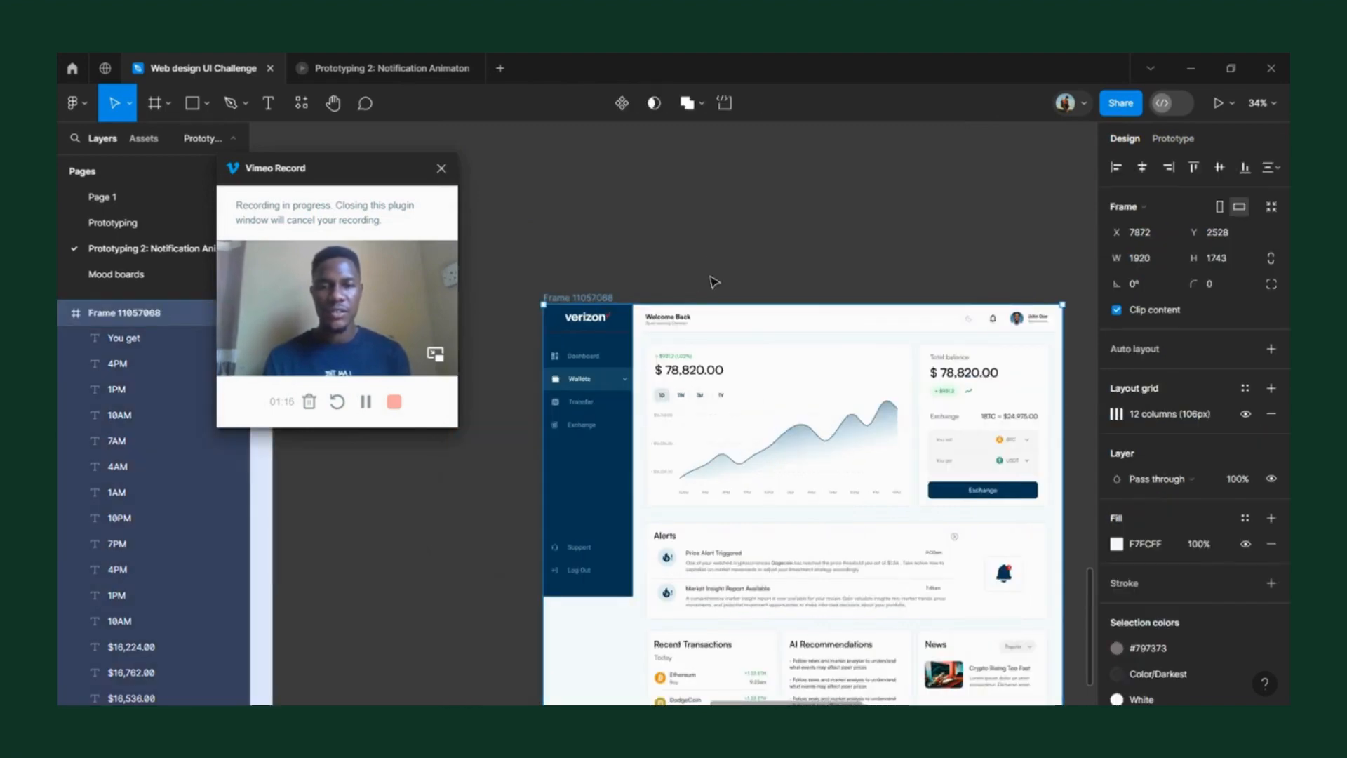
scroll(712, 253, down, 3)
click(1219, 103)
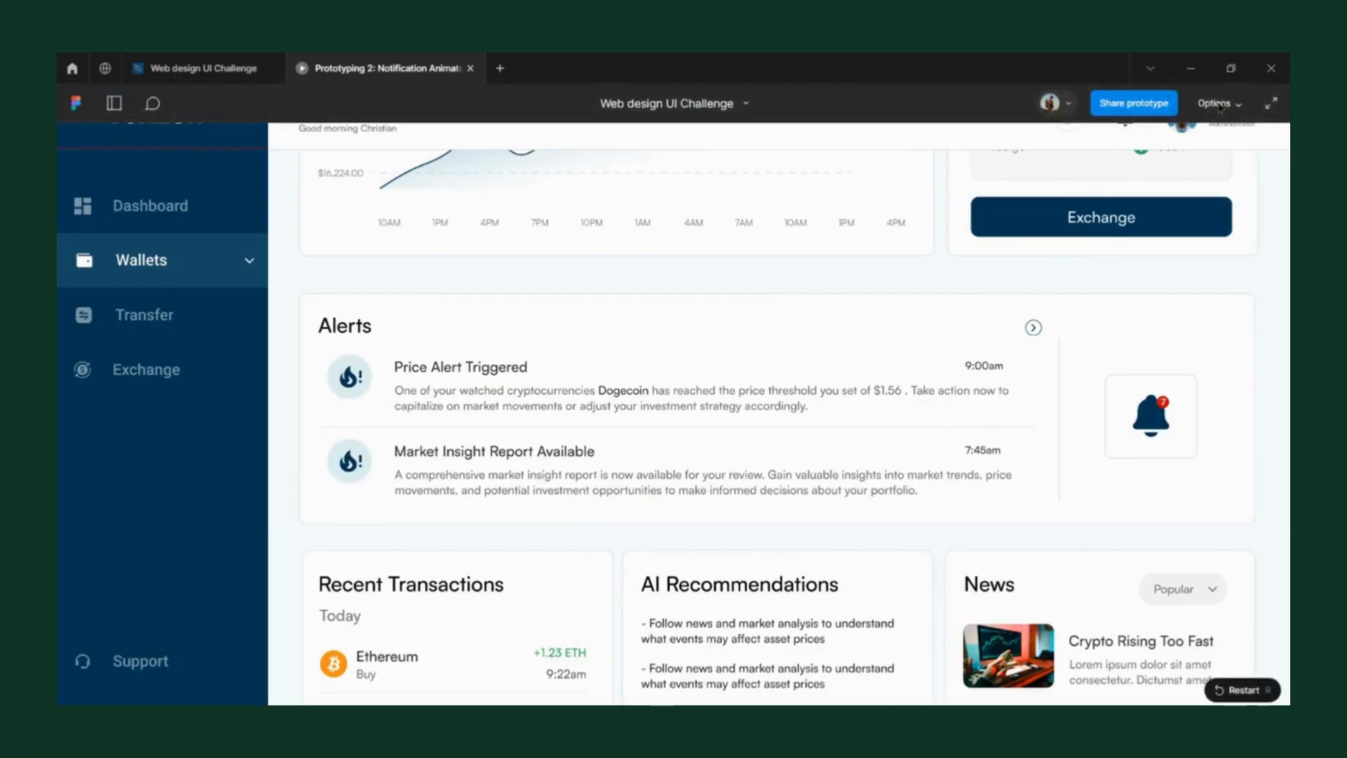
click(1220, 105)
click(1185, 181)
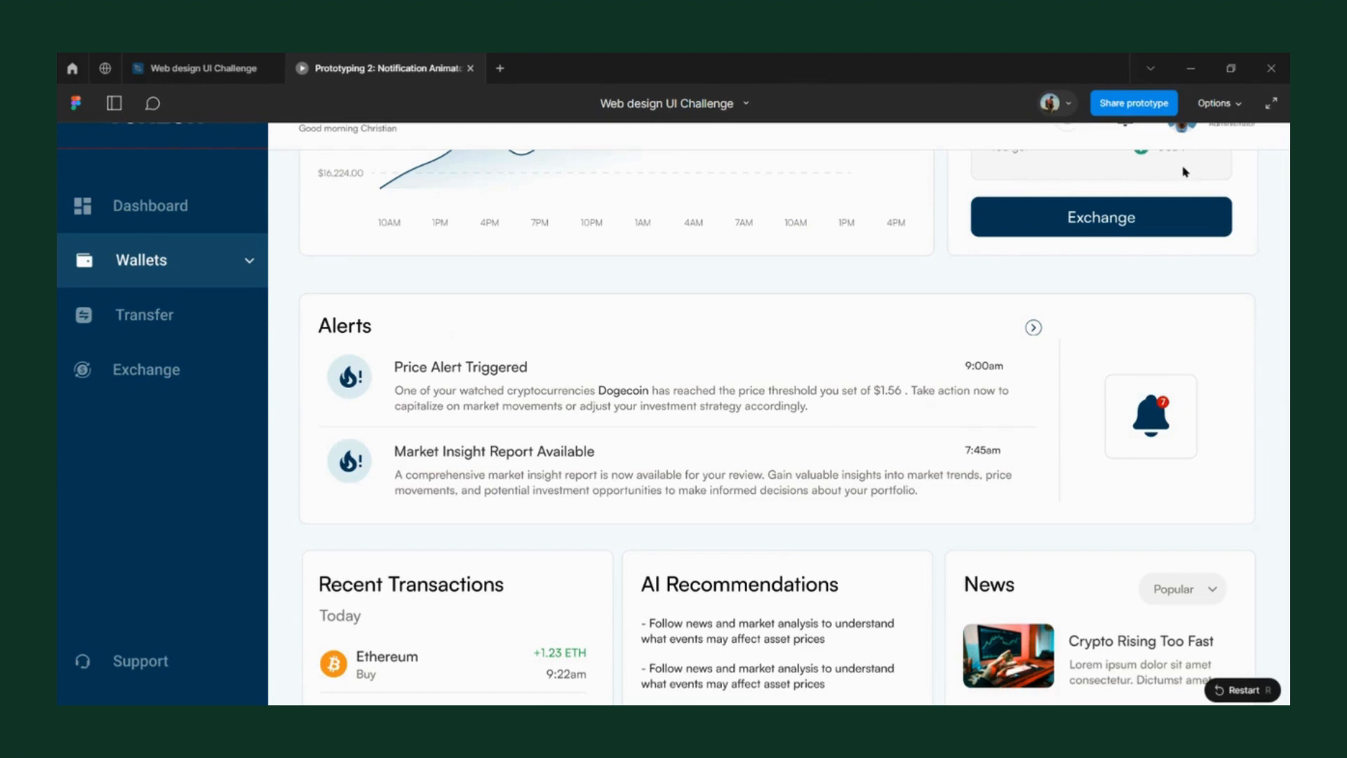
click(1272, 103)
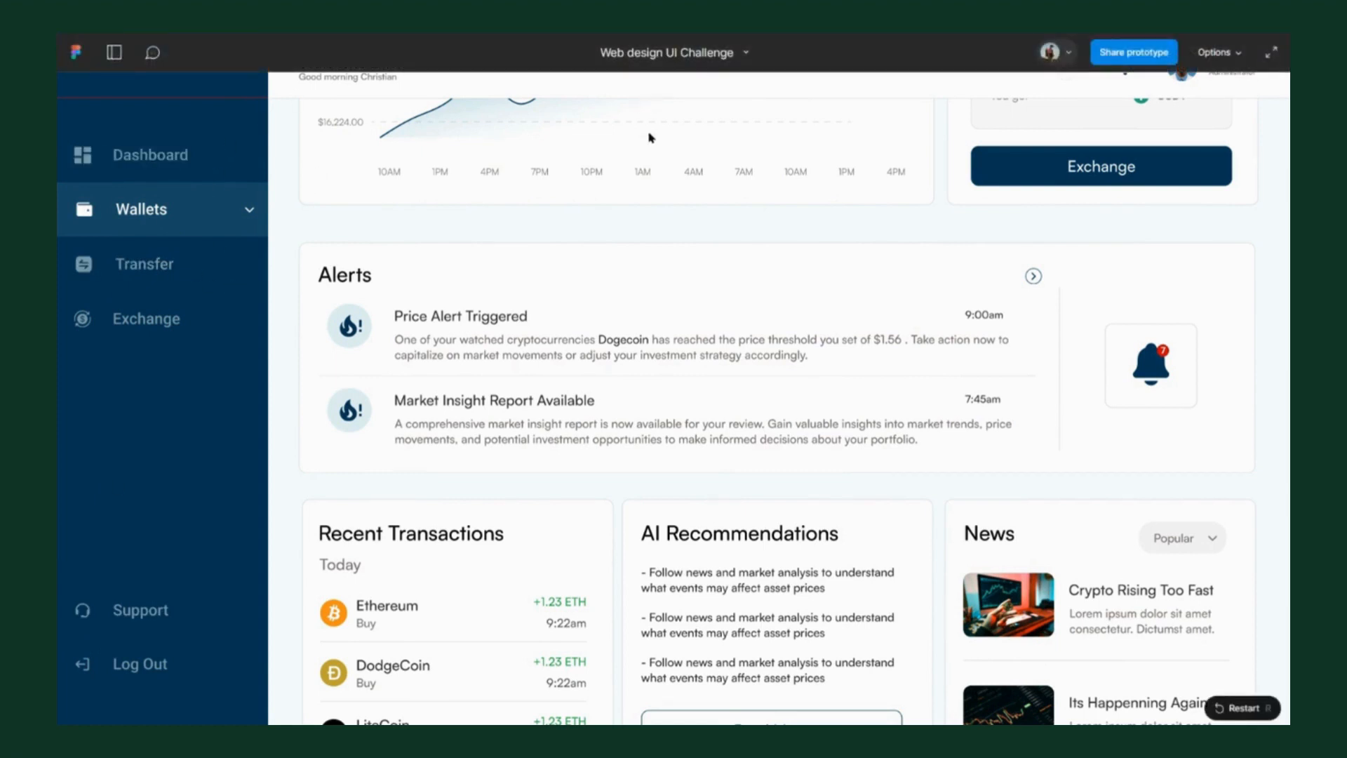
- Review the running prototype, checking the fixed sidebar and header and the bell icon in the Alerts card
scroll(684, 312, down, 2)
scroll(709, 203, up, 3)
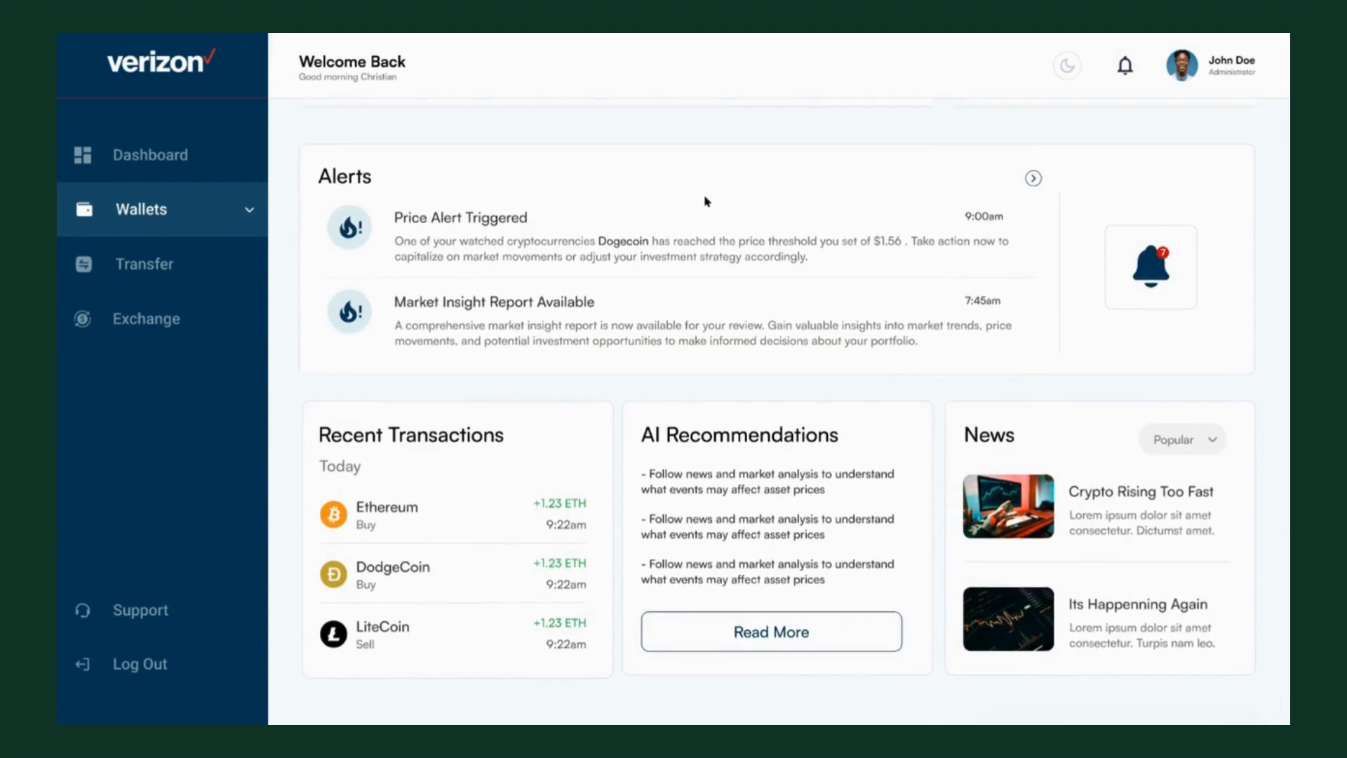
drag(691, 326, 707, 234)
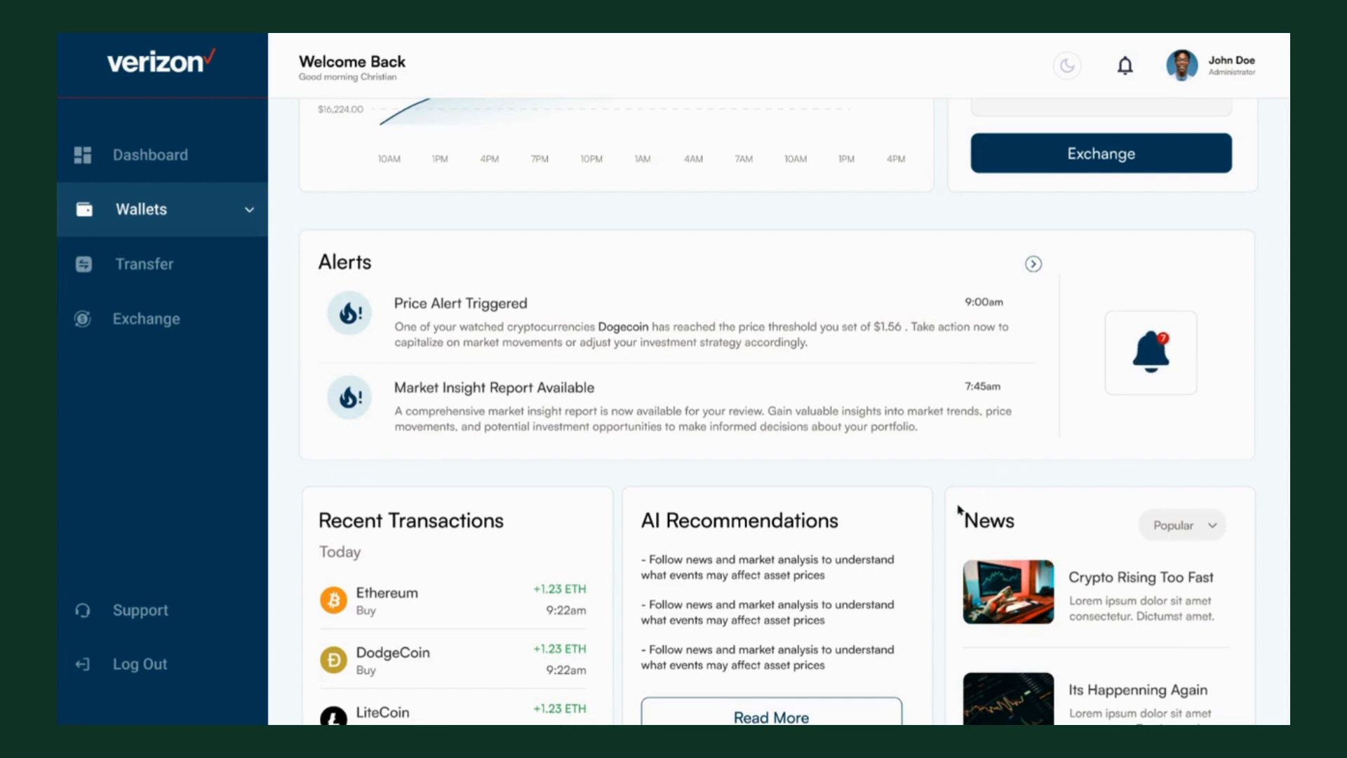
scroll(1075, 335, up, 3)
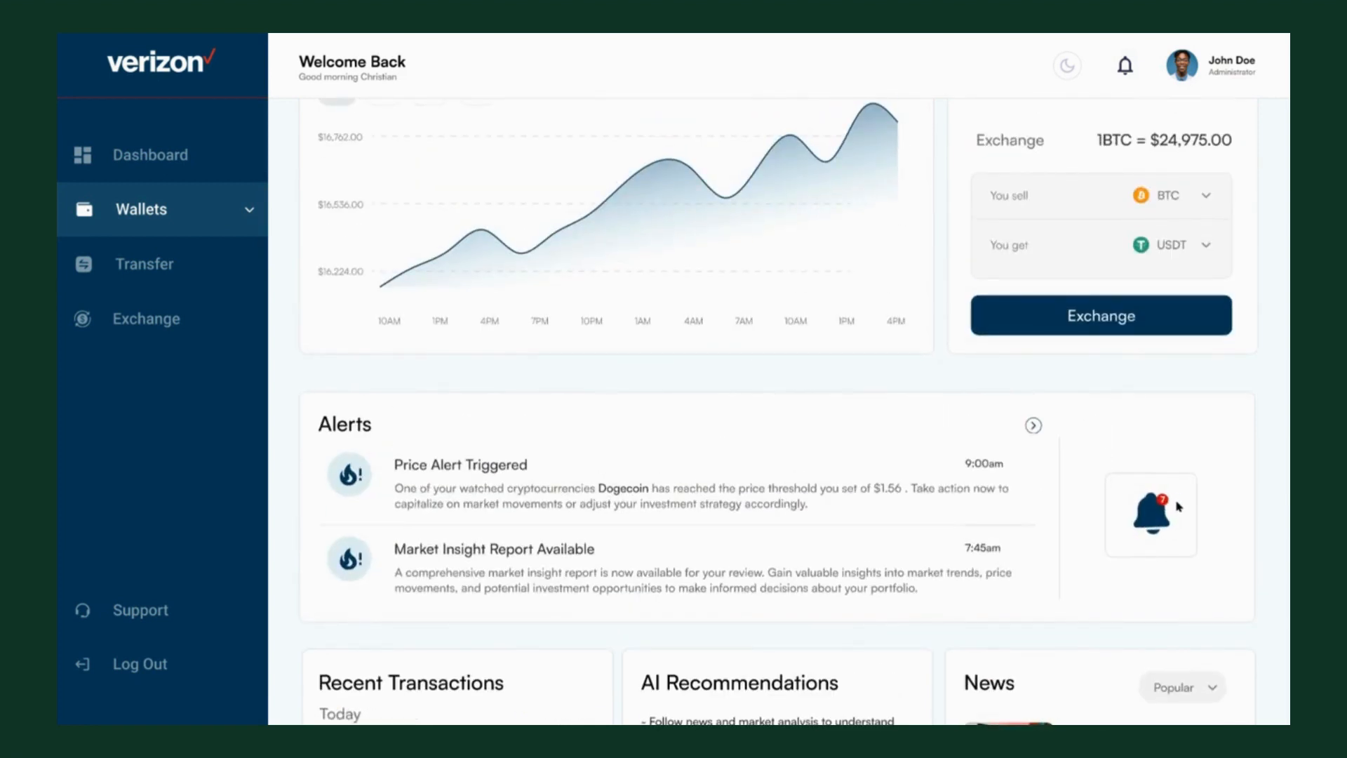
scroll(1185, 392, down, 2)
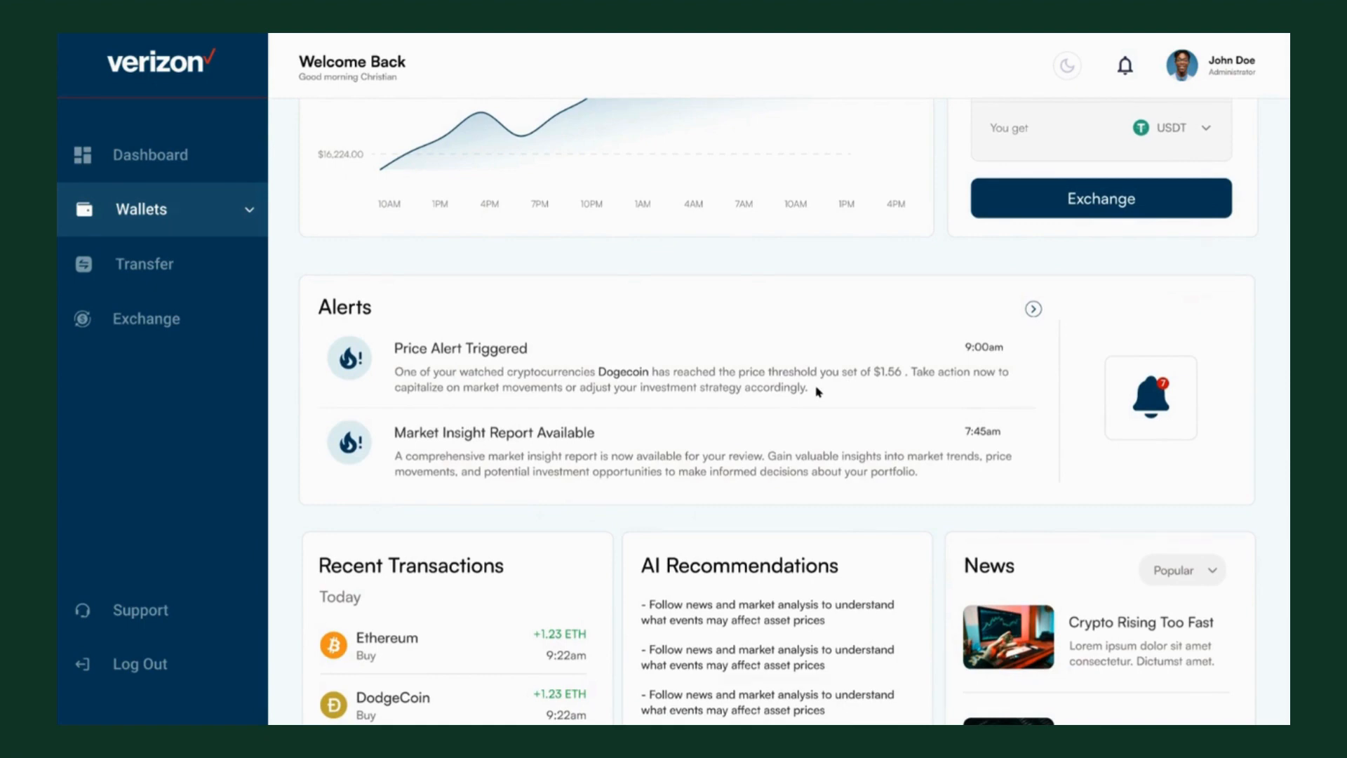
scroll(729, 456, up, 3)
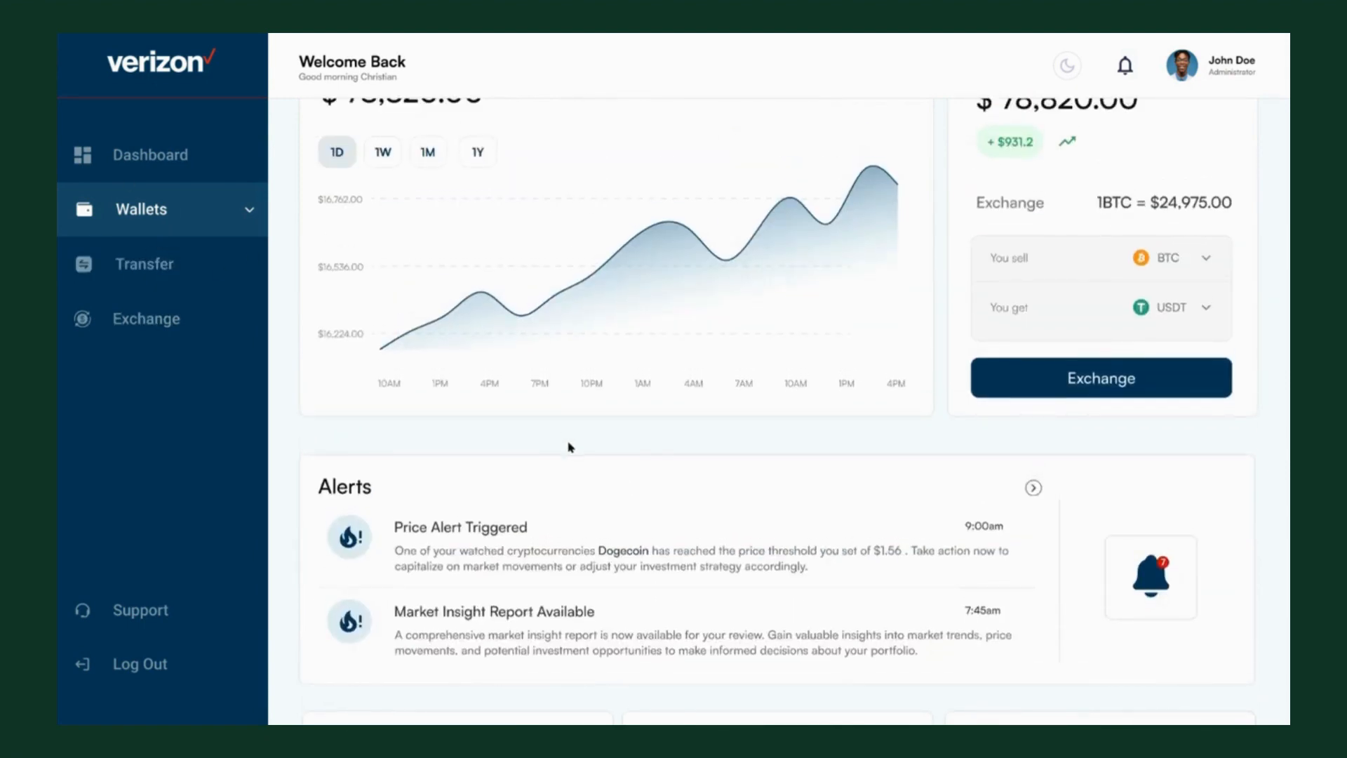
scroll(642, 424, up, 2)
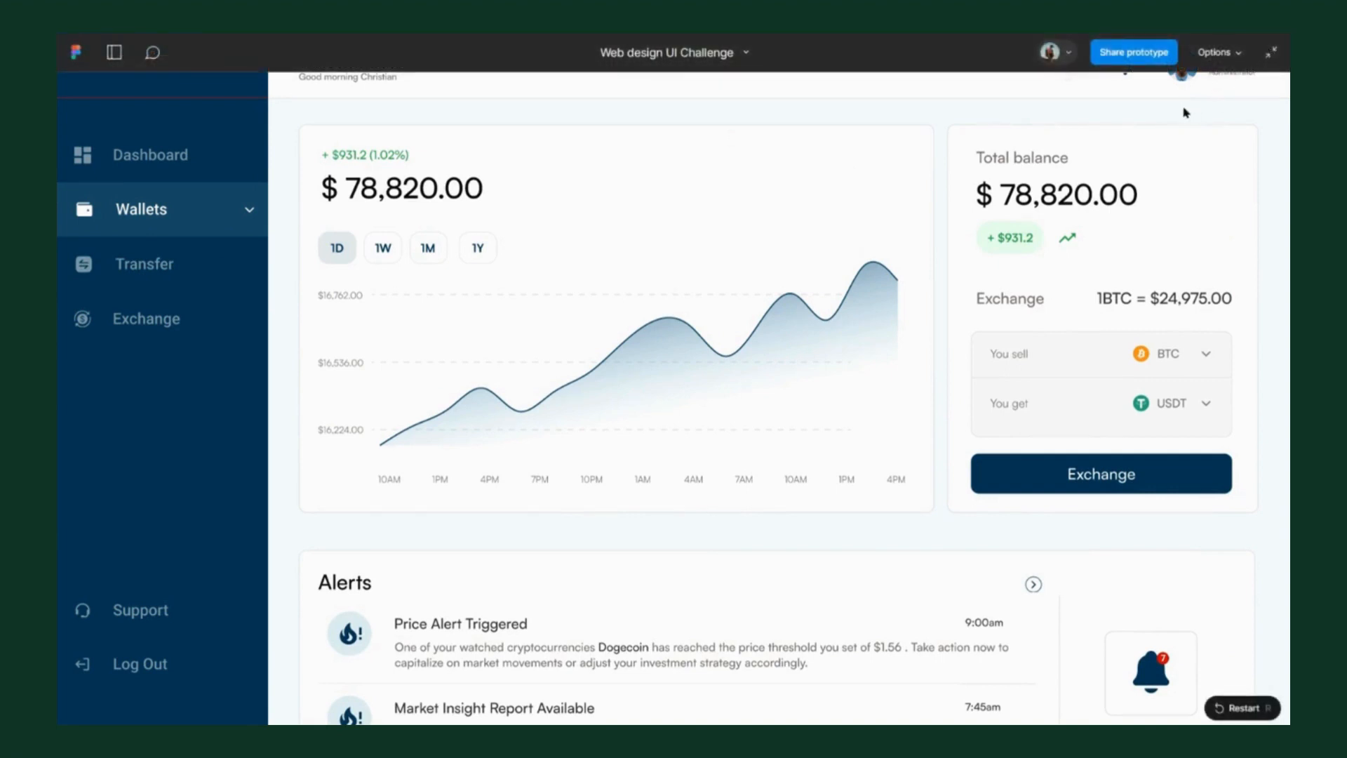
- Leave the full-screen presentation and return to the Verizon dashboard frame in the Web design UI Challenge design file
click(1271, 52)
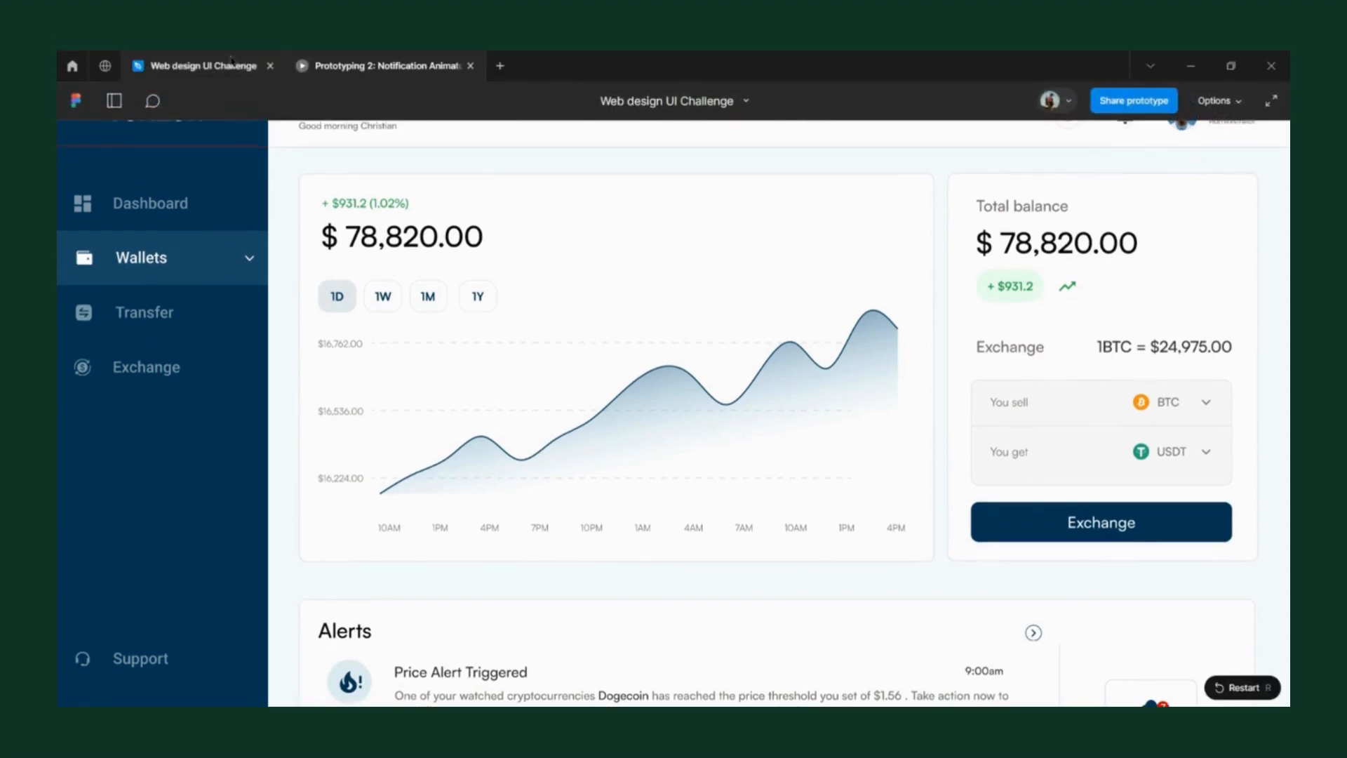
click(231, 64)
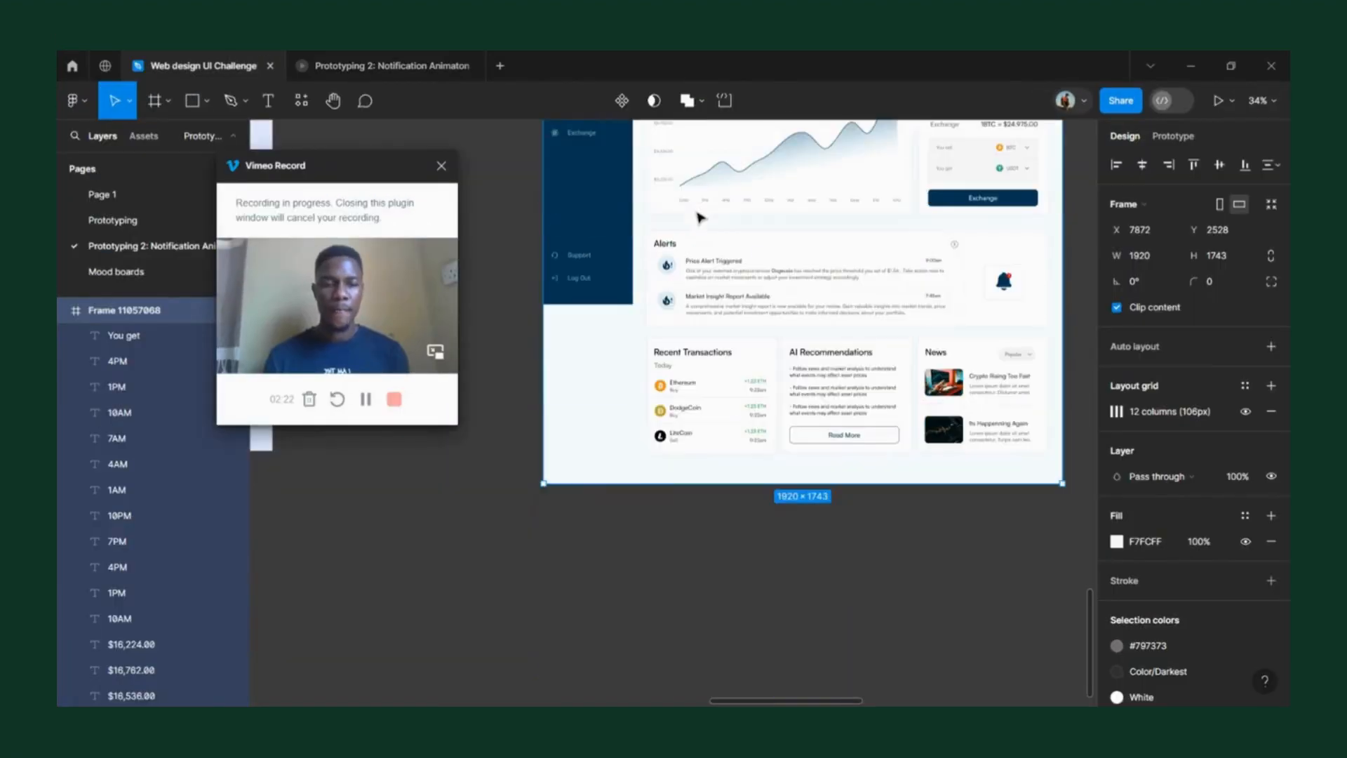
scroll(807, 378, up, 2)
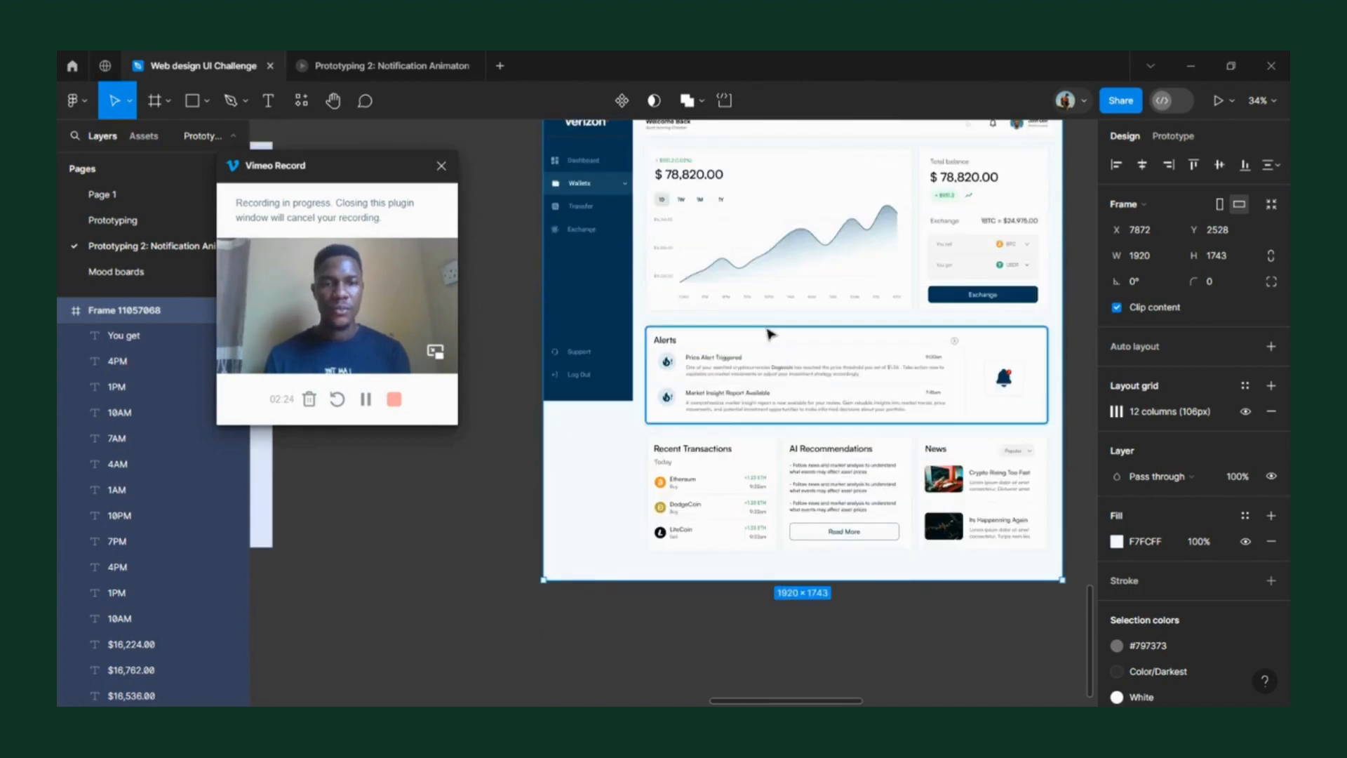
- Compare the Alerts cards of the two dashboard frames, with and without the bell, and examine the separate ion:notifications bell icon
scroll(770, 333, right, 5)
scroll(779, 335, left, 5)
scroll(788, 337, up, 4)
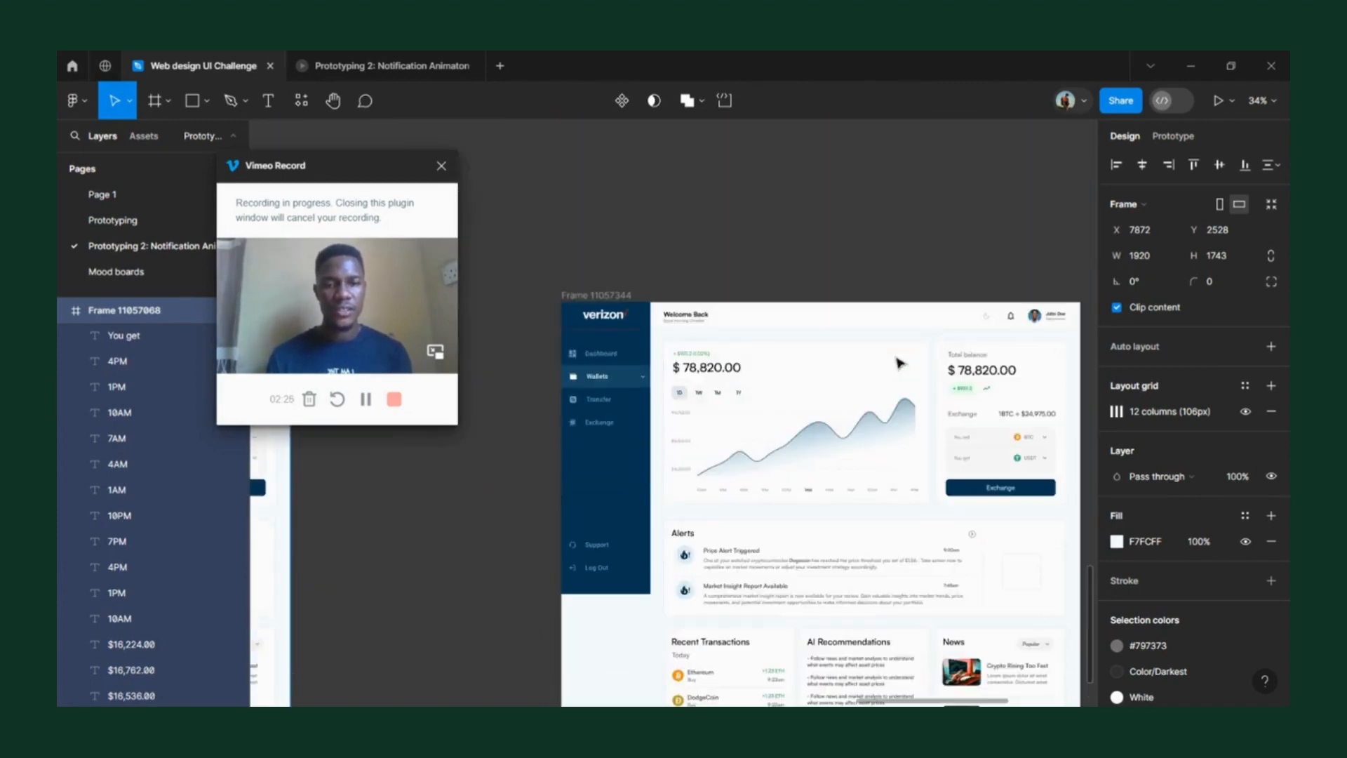
scroll(898, 363, down, 2)
scroll(914, 375, down, 2)
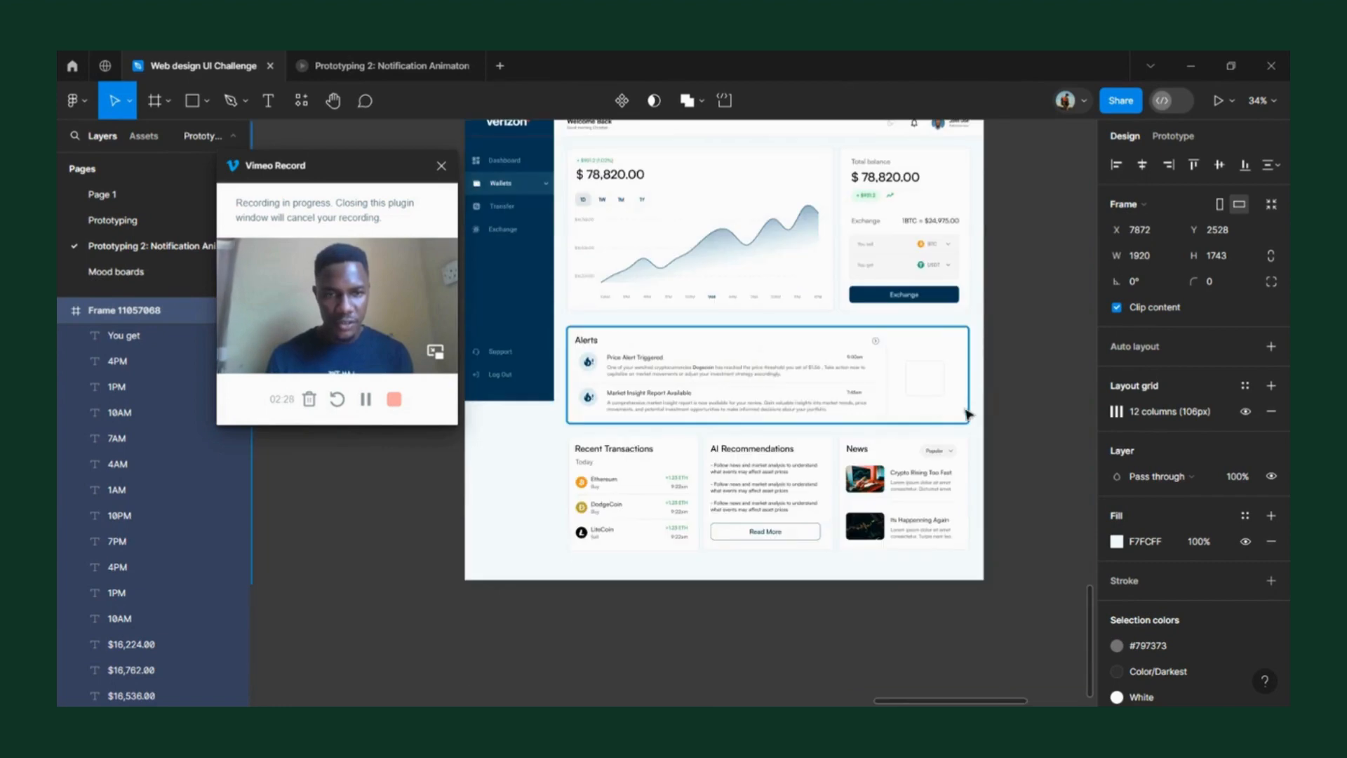
scroll(933, 378, up, 5)
scroll(933, 372, down, 5)
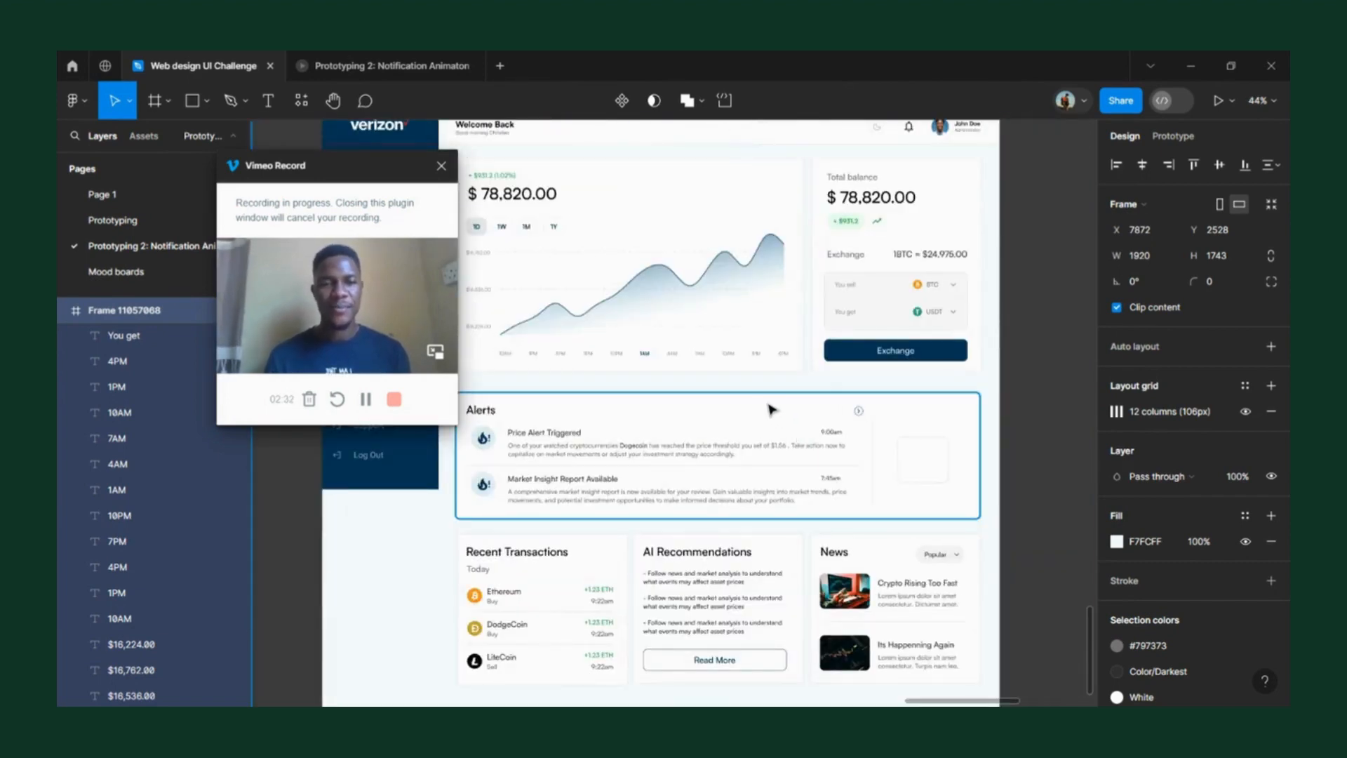
scroll(765, 406, right, 10)
scroll(764, 405, up, 4)
scroll(765, 410, left, 3)
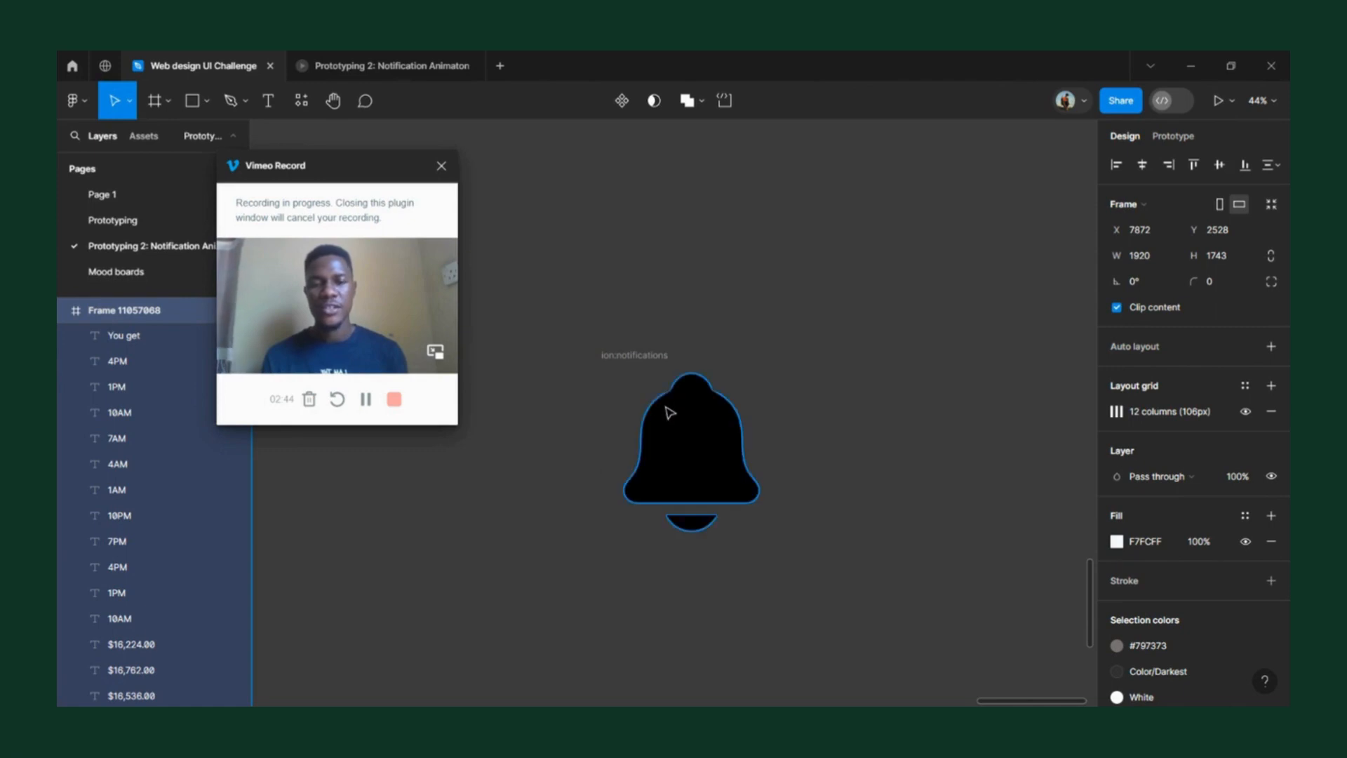
- Search the plugins for "iconif" to locate the Iconify plugin, and close the plugin list
click(301, 105)
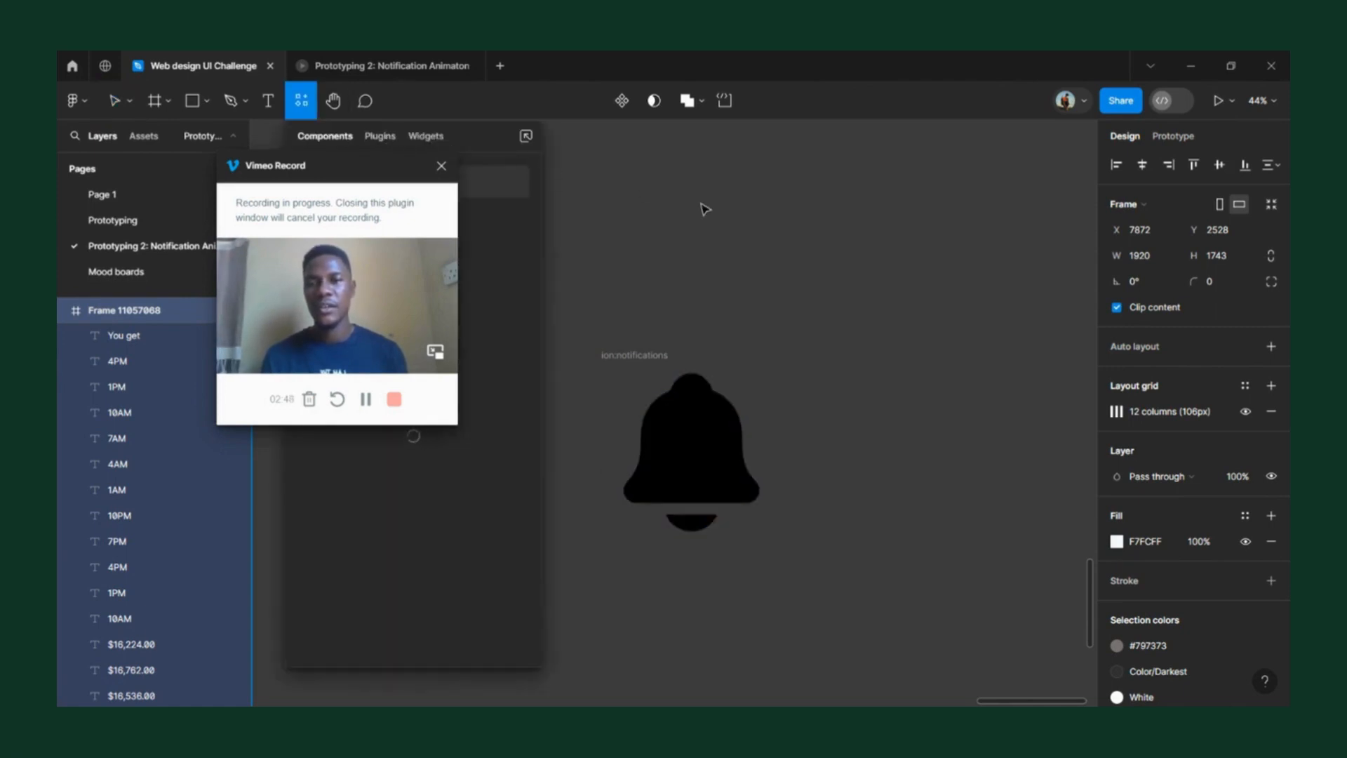
scroll(695, 214, left, 5)
drag(381, 166, 756, 162)
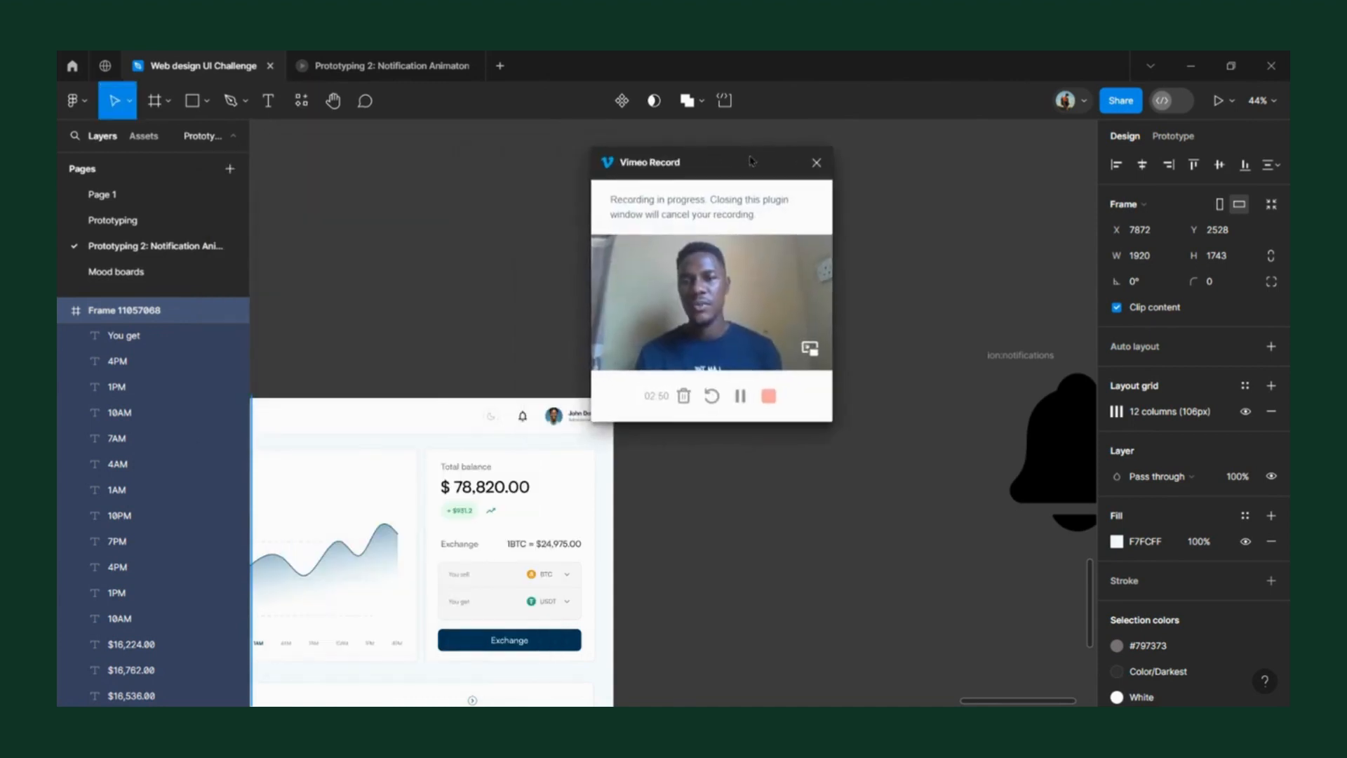
click(303, 102)
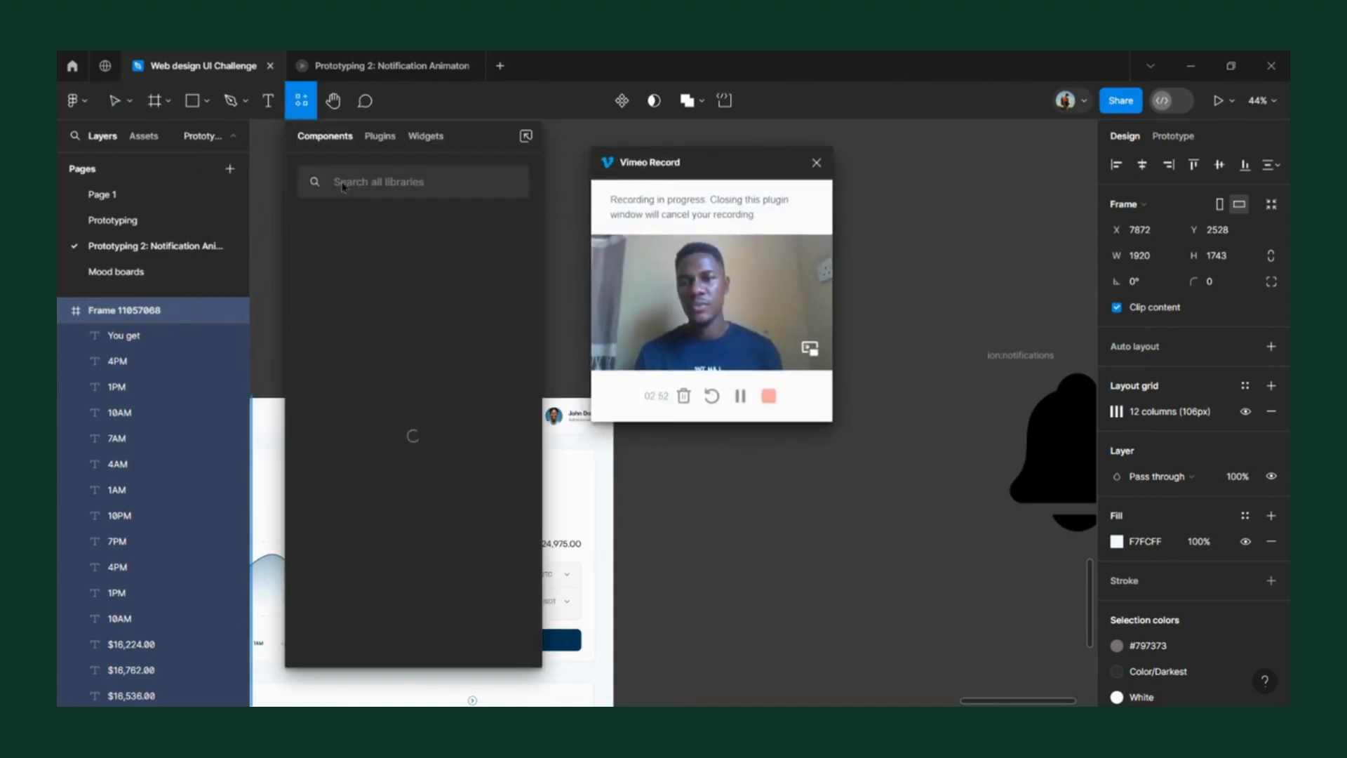
click(379, 136)
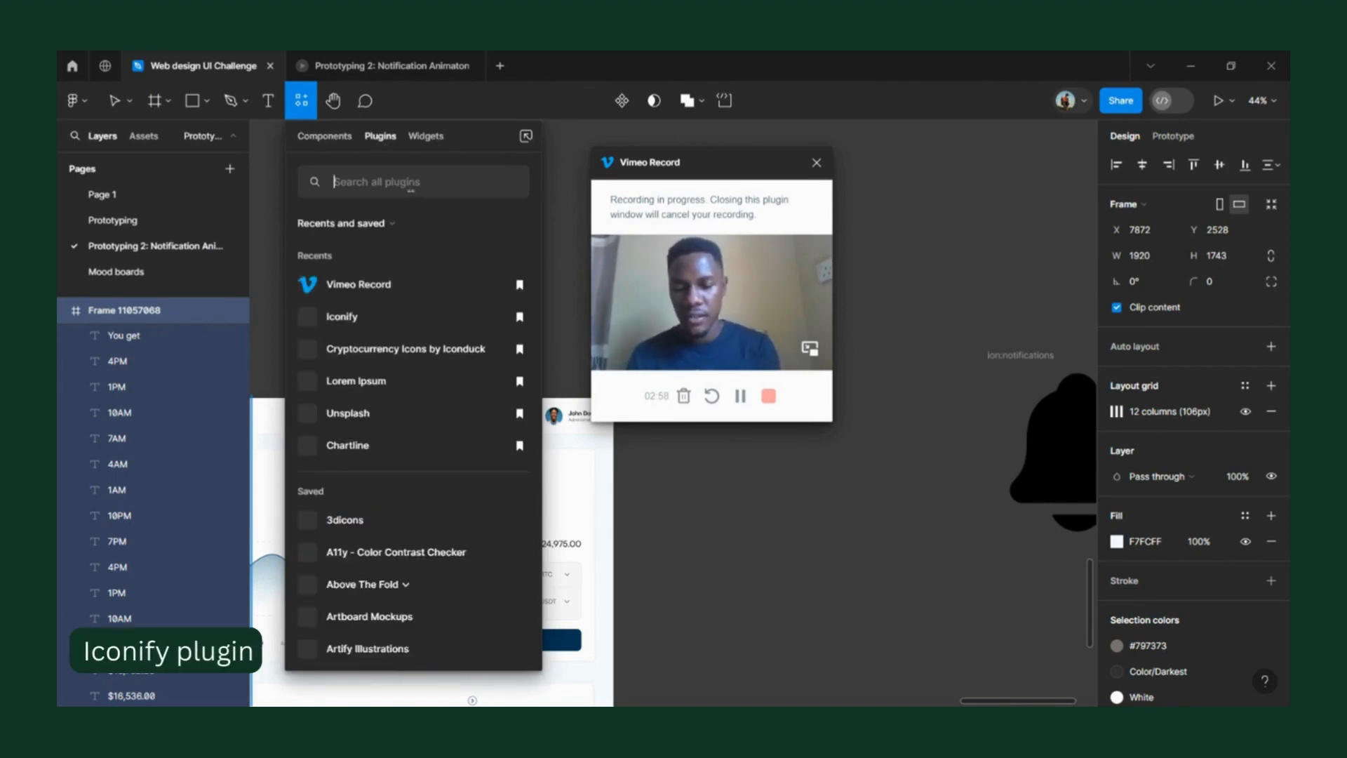
text(iconif)
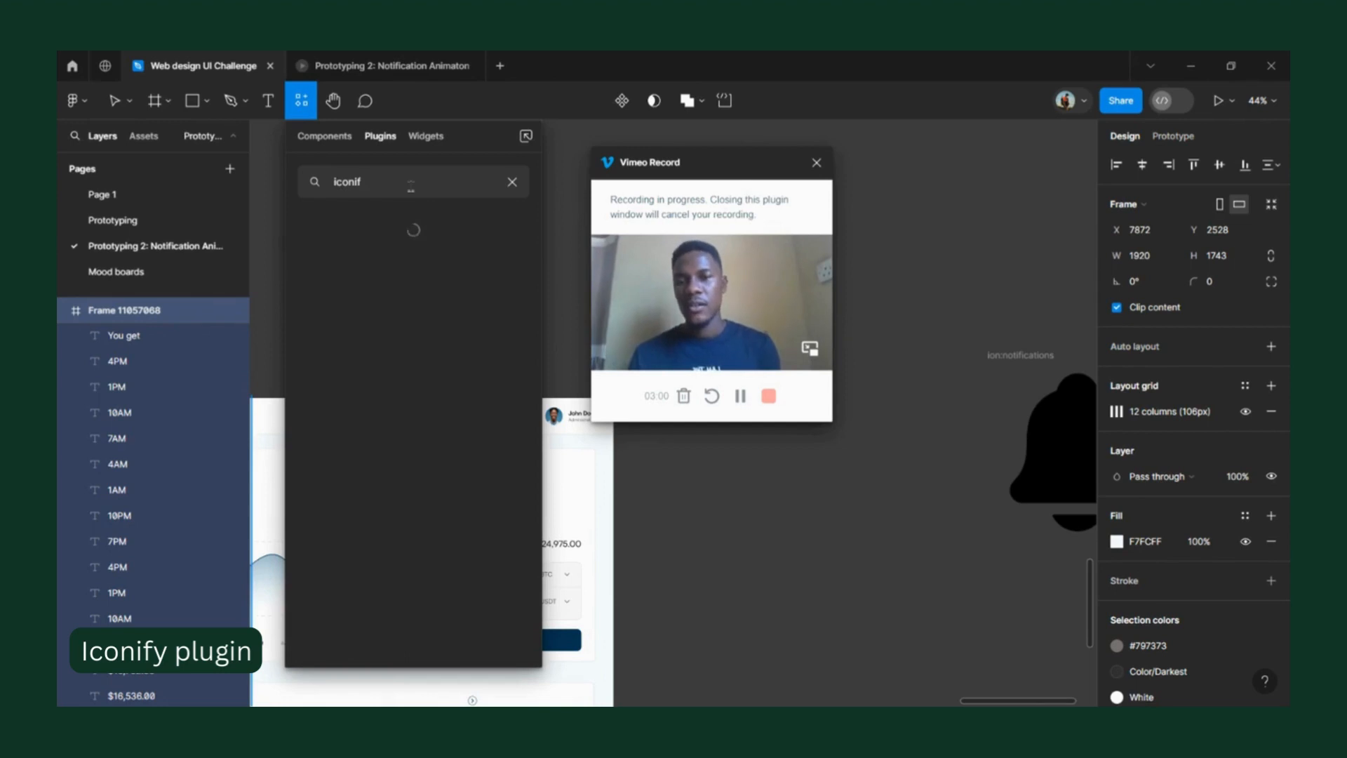
click(512, 182)
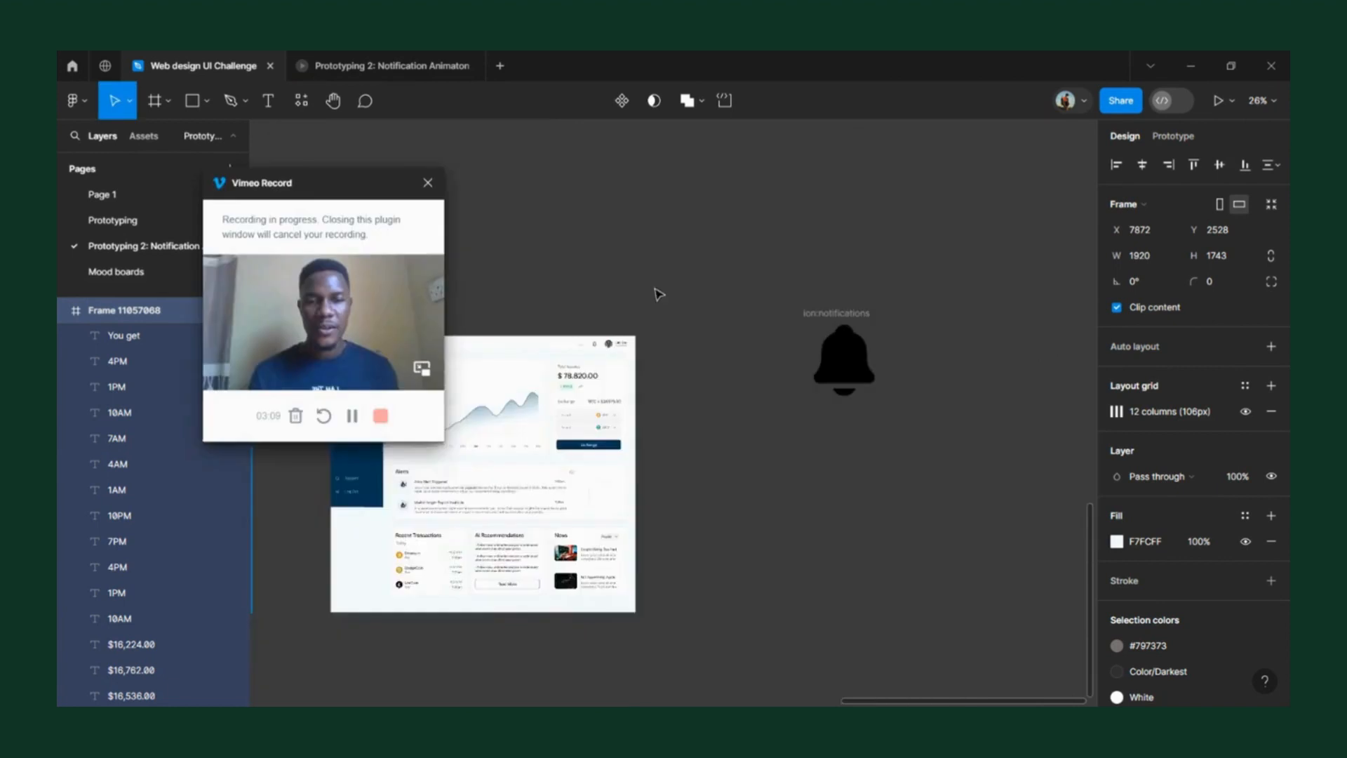
- Draw a new frame about 1820 × 1155 on the empty canvas below the ion:notifications bell icon
scroll(657, 293, down, 3)
scroll(806, 449, left, 3)
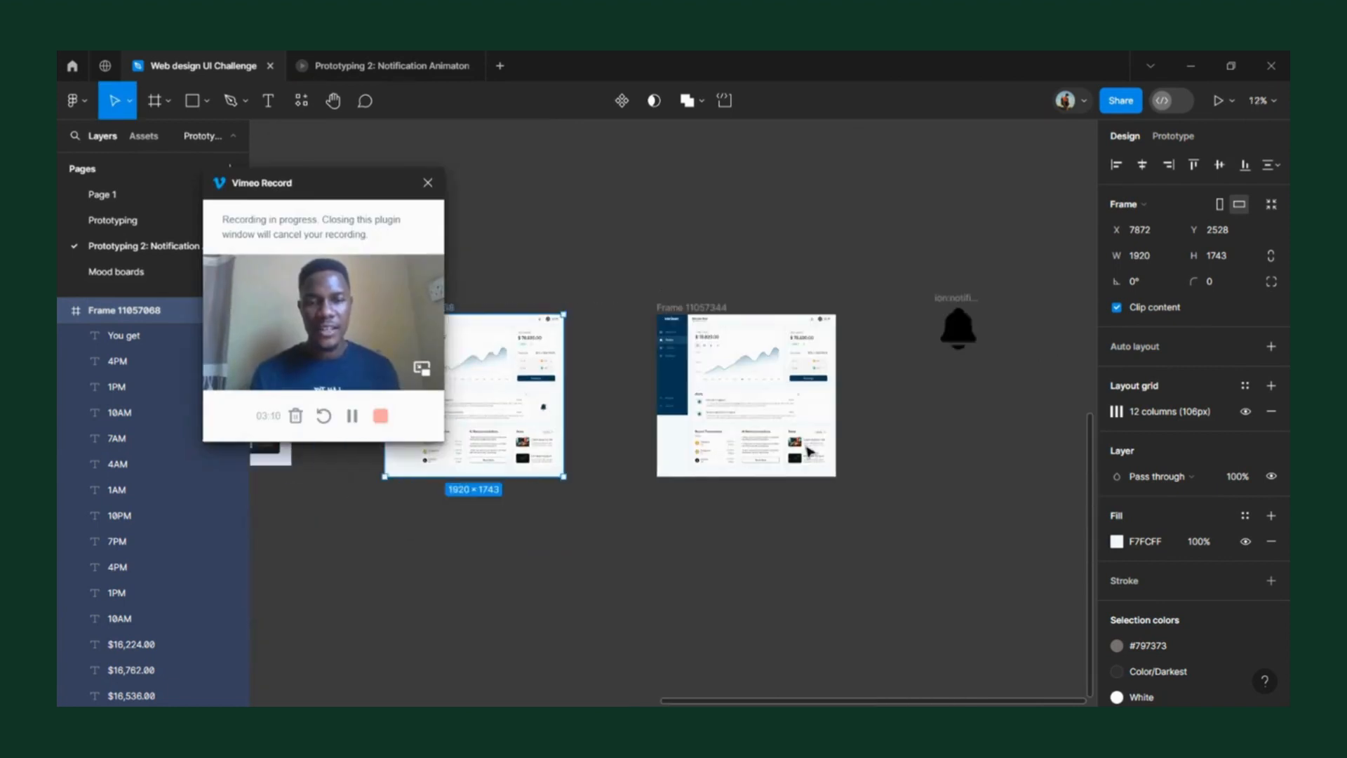
scroll(891, 450, right, 4)
scroll(713, 458, left, 5)
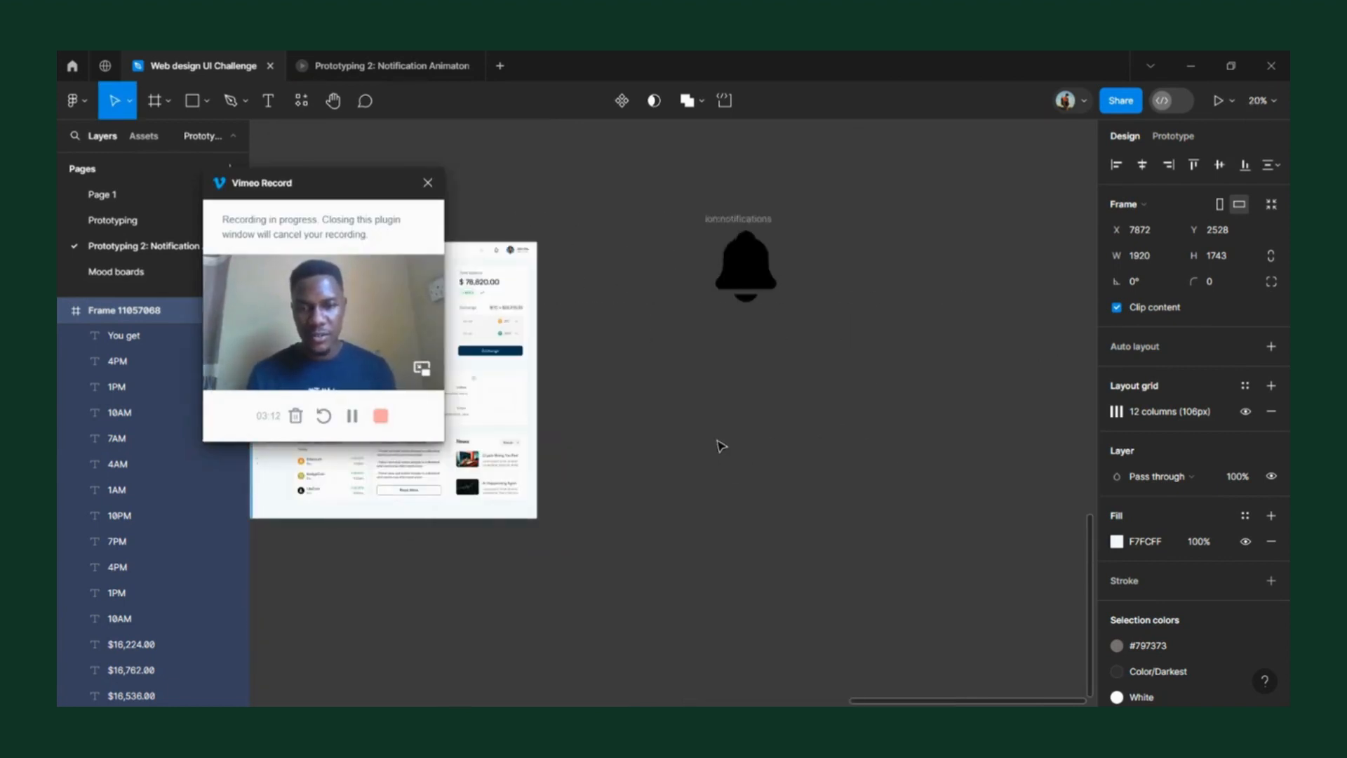
key(f)
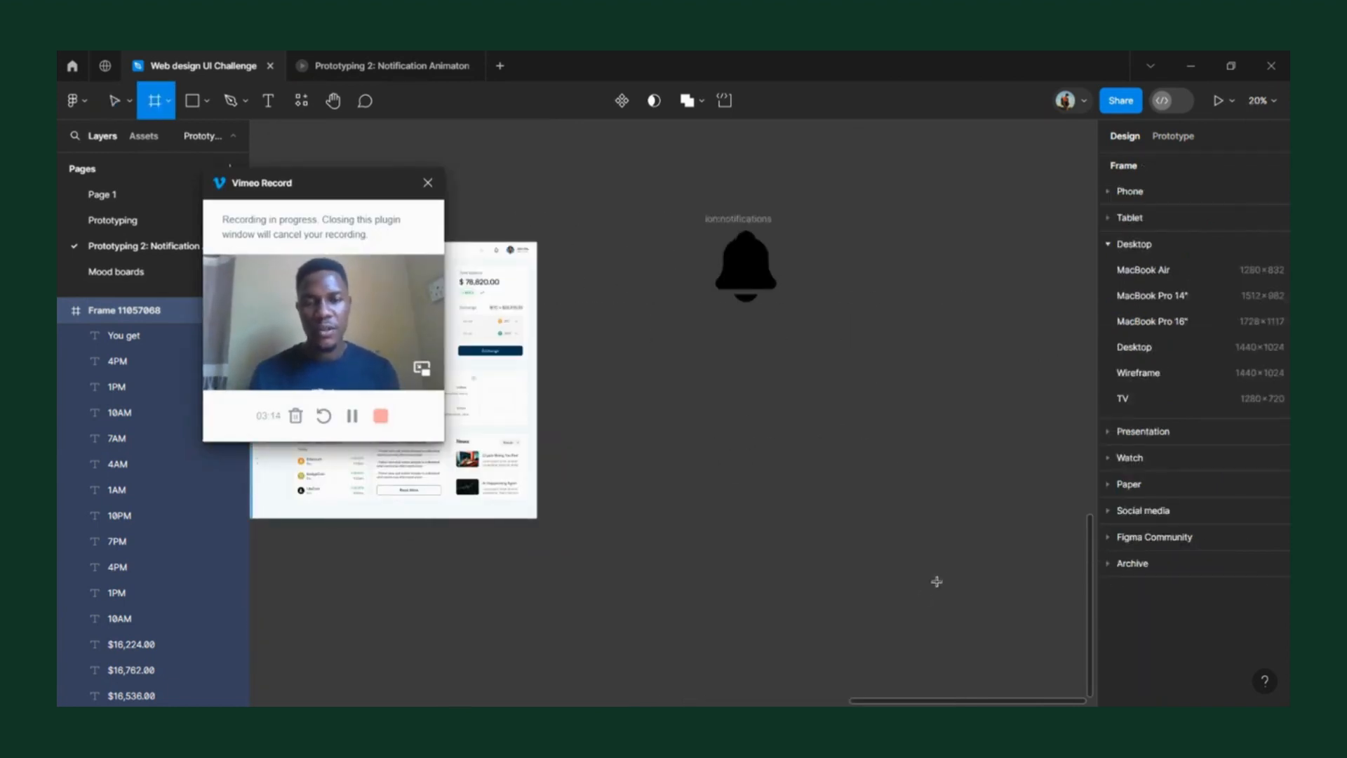
drag(652, 362, 941, 545)
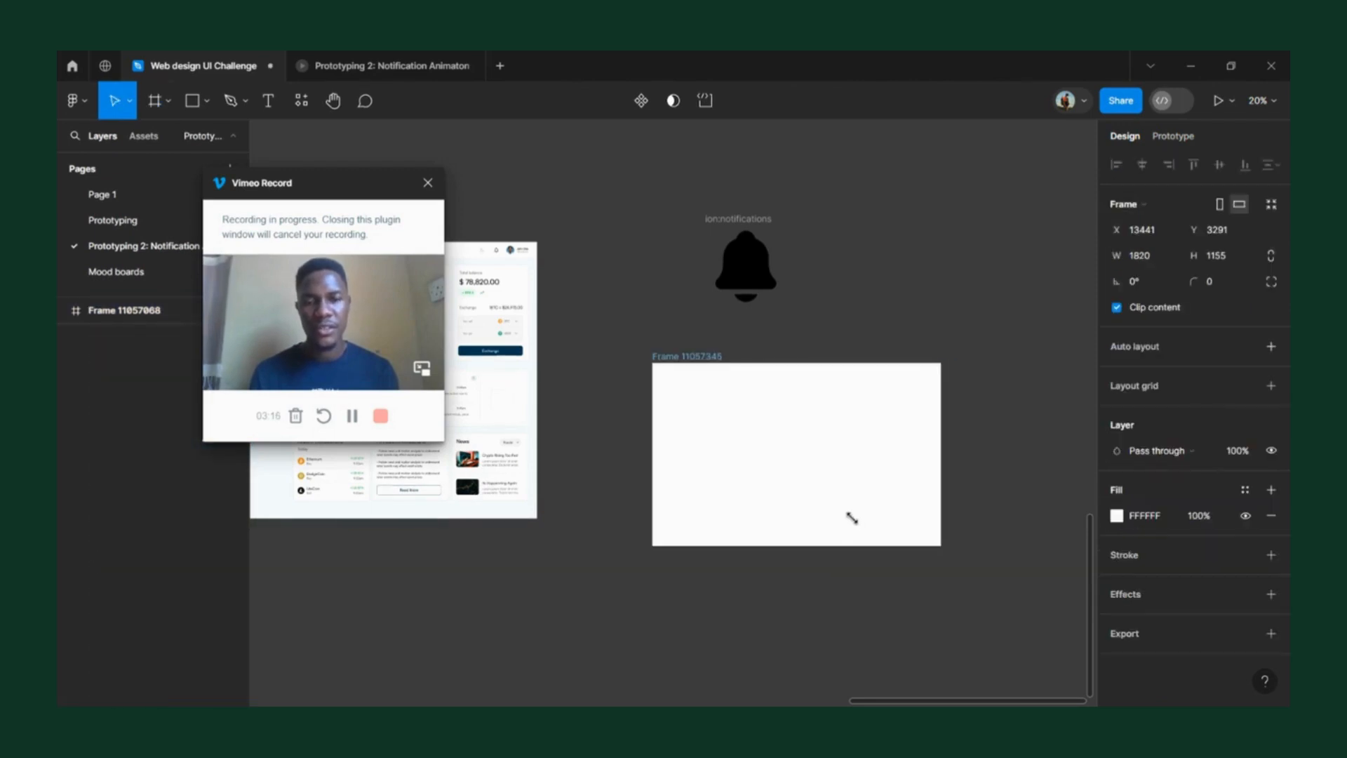
- Move the ion:notifications bell icon into the new white frame, near its left edge
scroll(882, 214, down, 2)
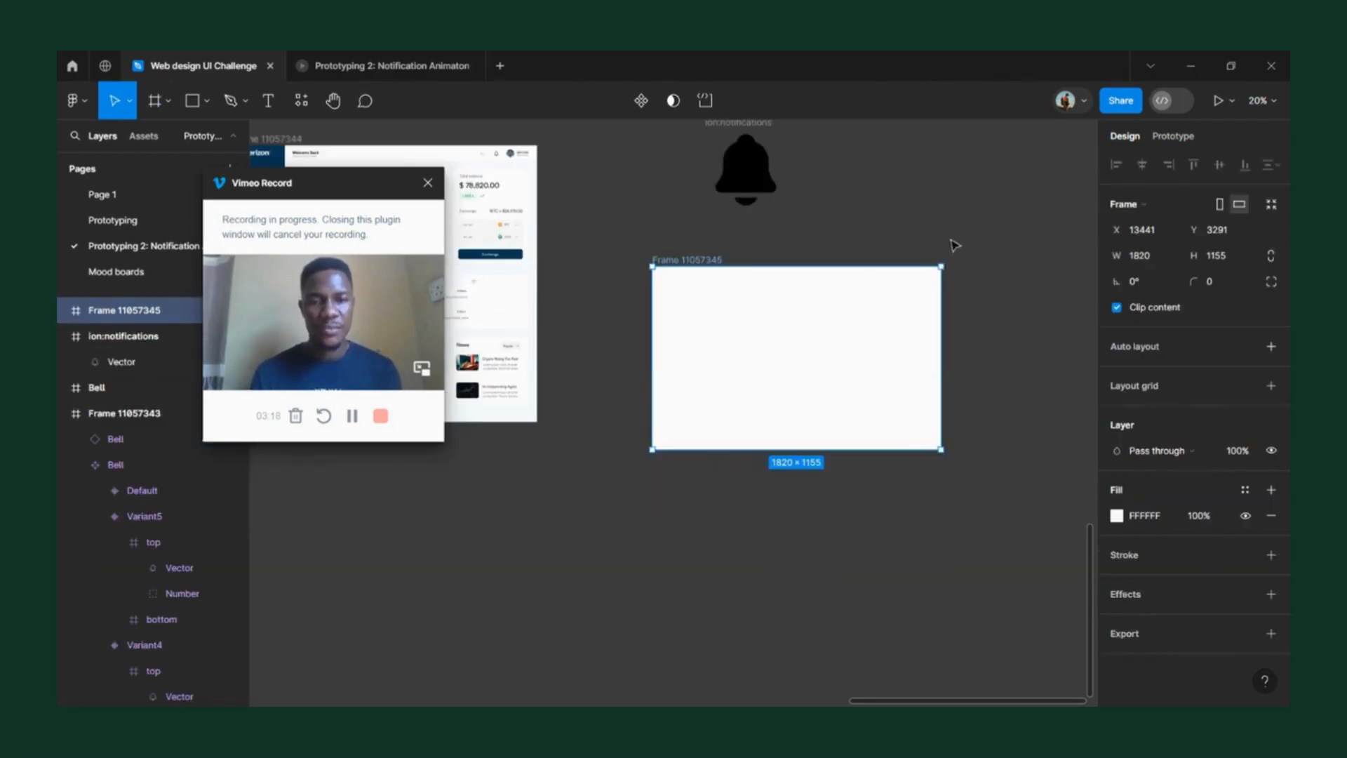
scroll(774, 369, up, 1)
scroll(762, 324, up, 2)
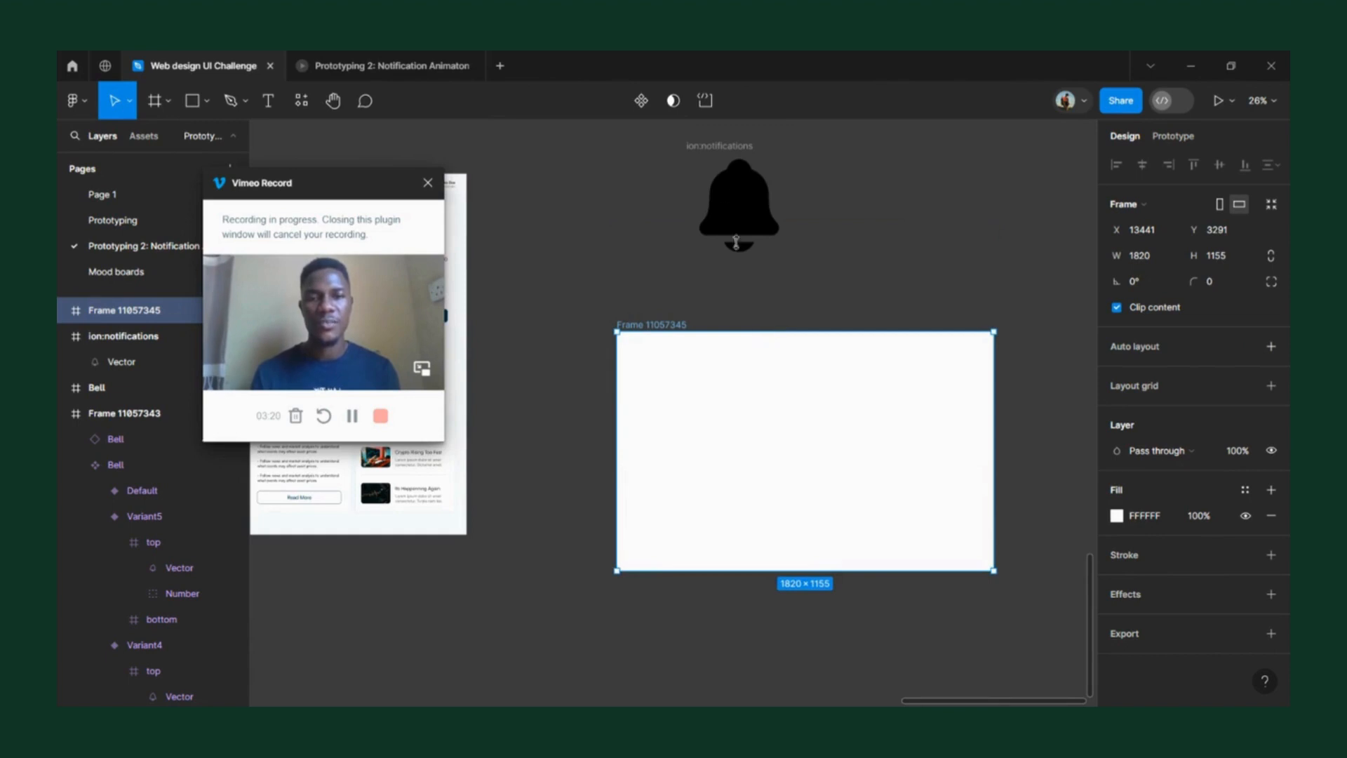
drag(736, 242, 665, 355)
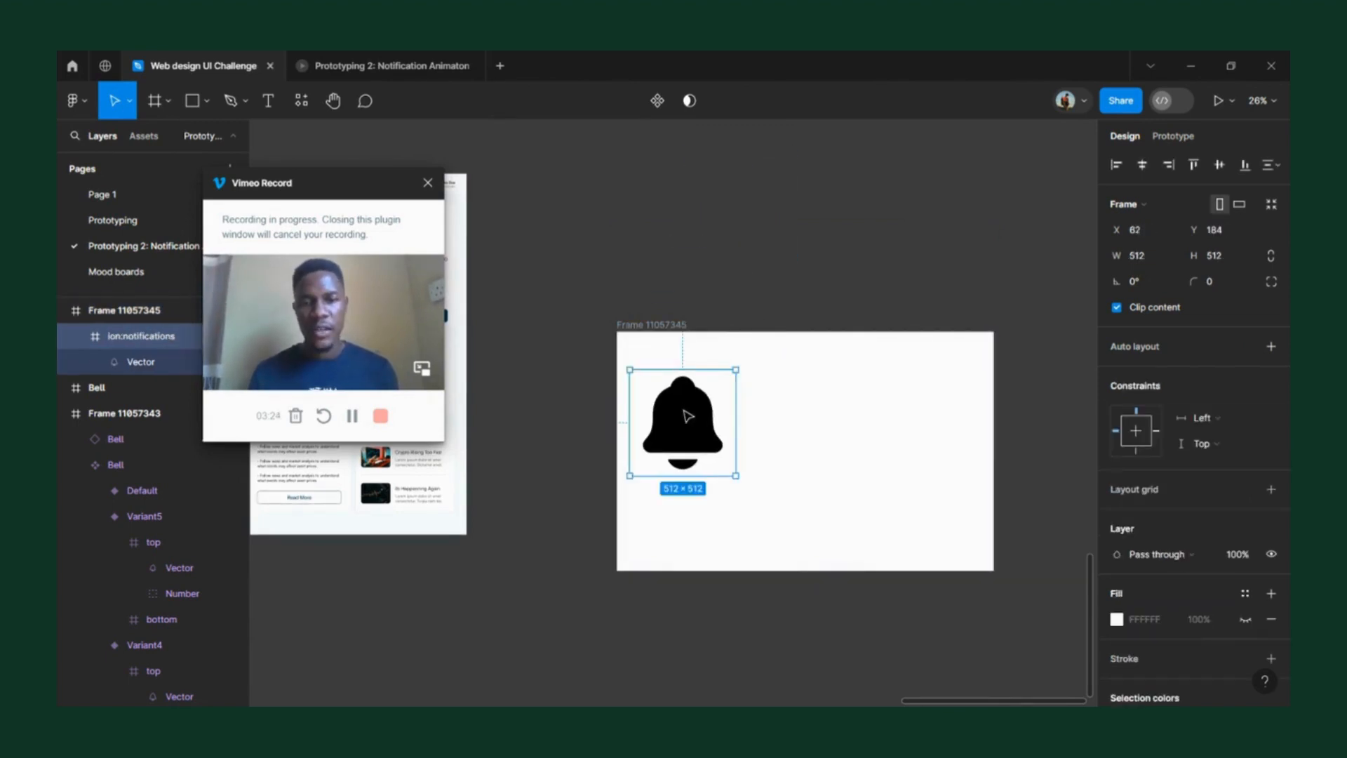
- Ungroup the ion:notifications icon so that only its bell vector remains inside the white frame
right_click(688, 415)
click(647, 449)
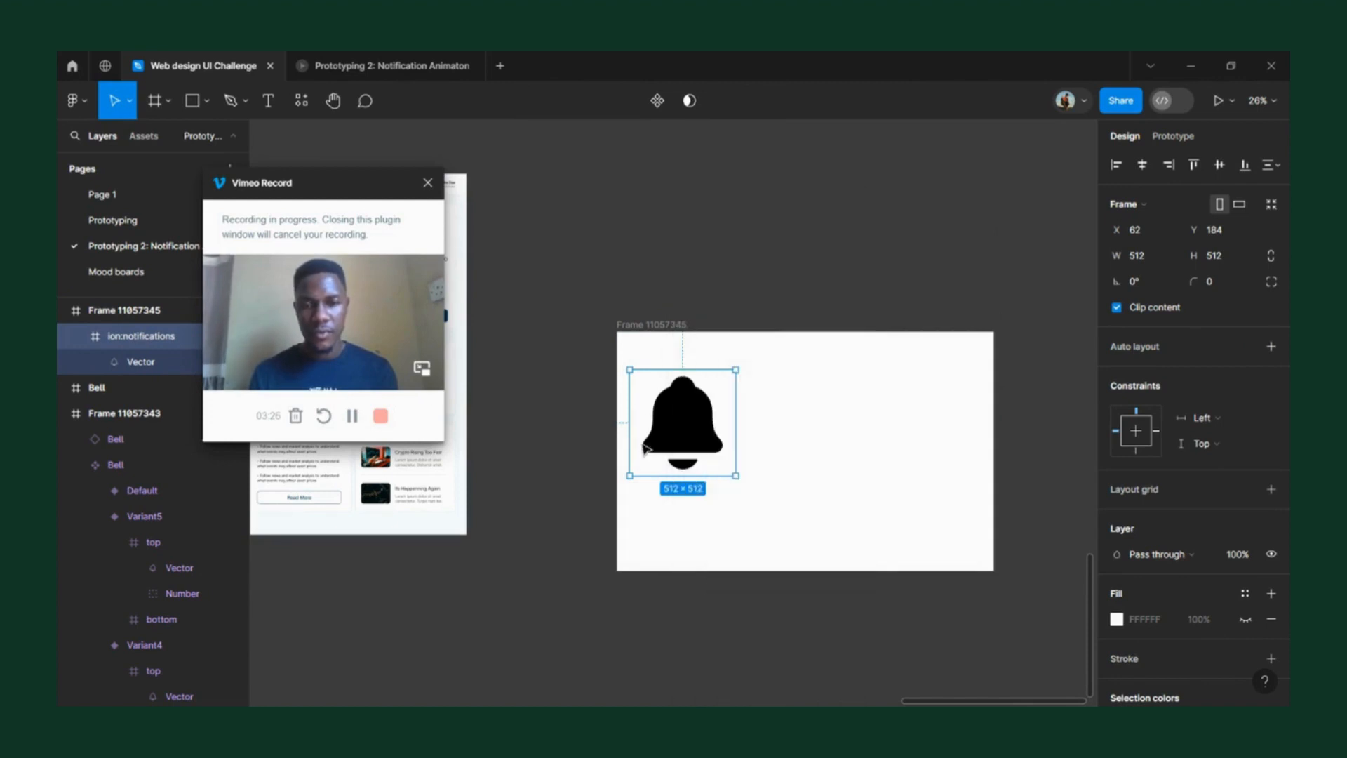
scroll(646, 447, up, 3)
scroll(647, 447, up, 3)
scroll(834, 301, down, 2)
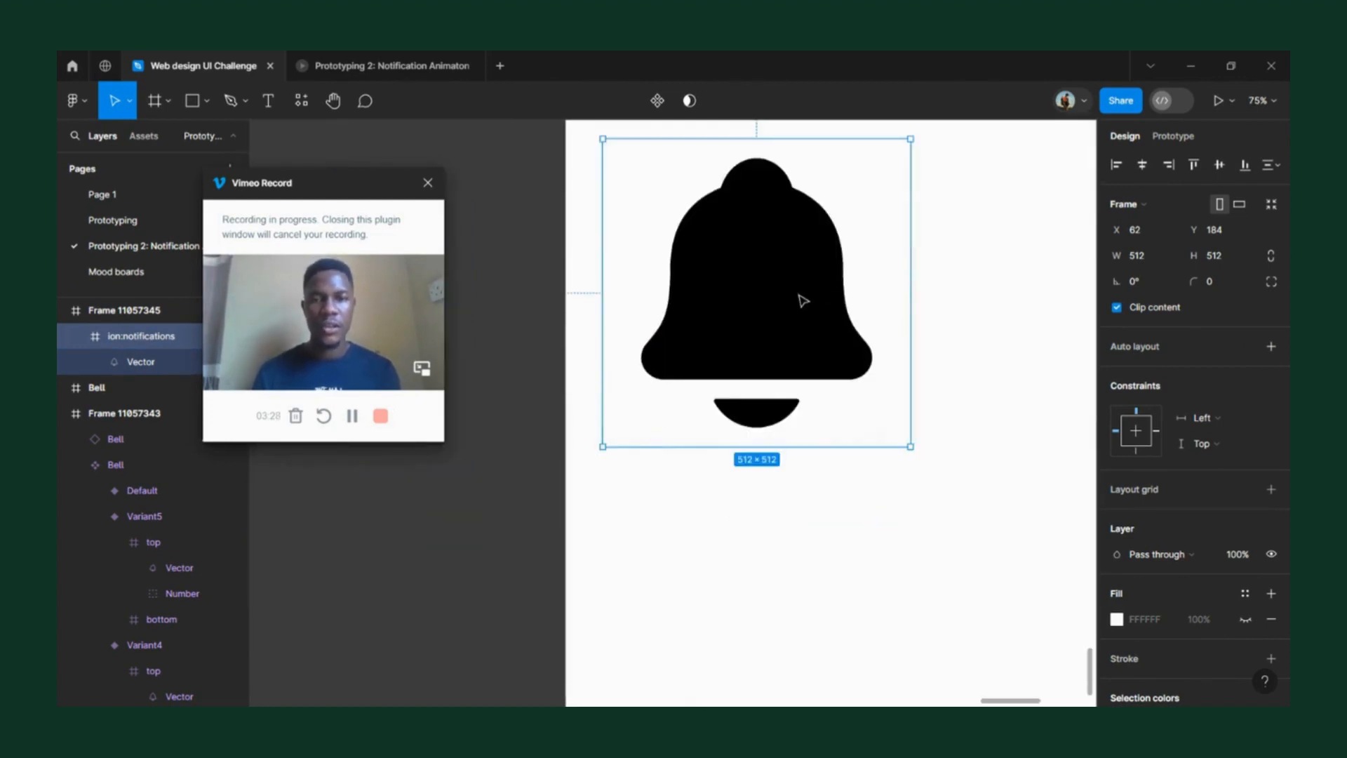
right_click(803, 301)
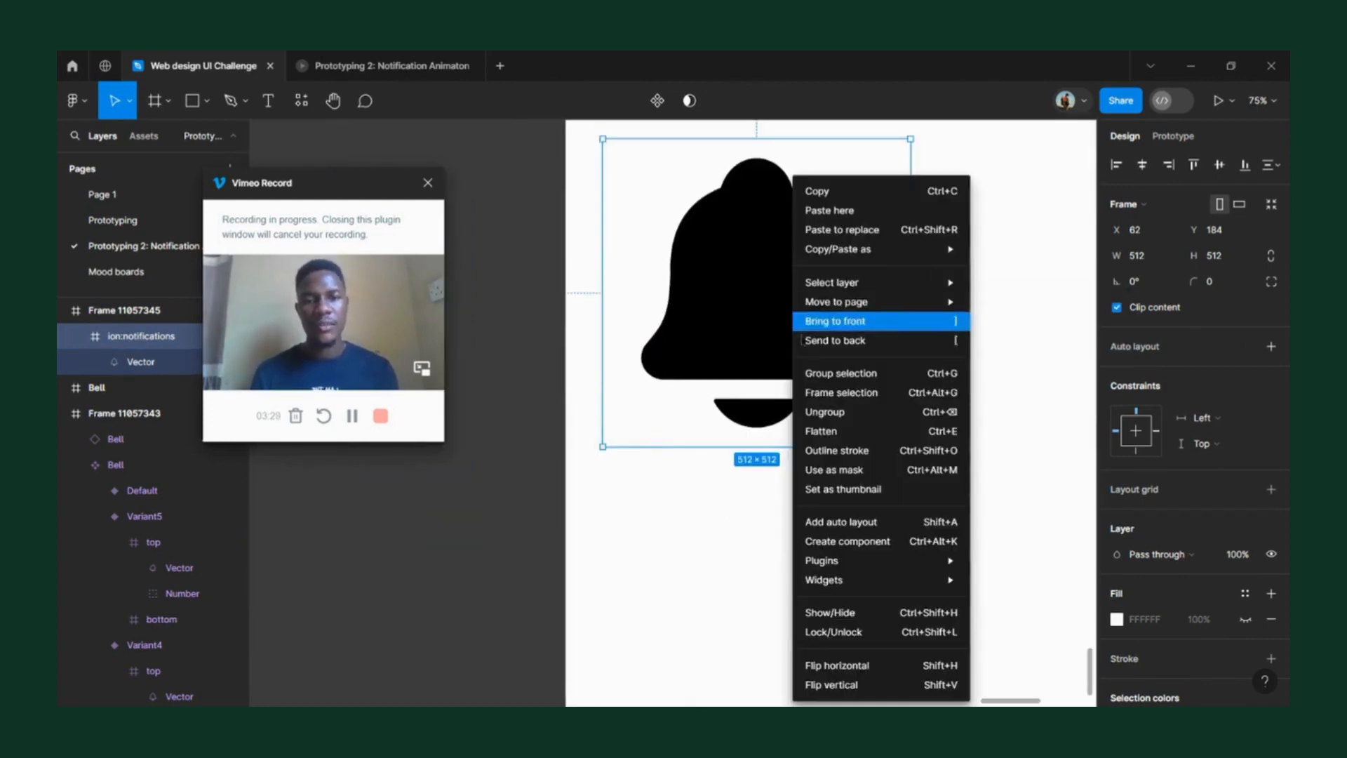
click(824, 412)
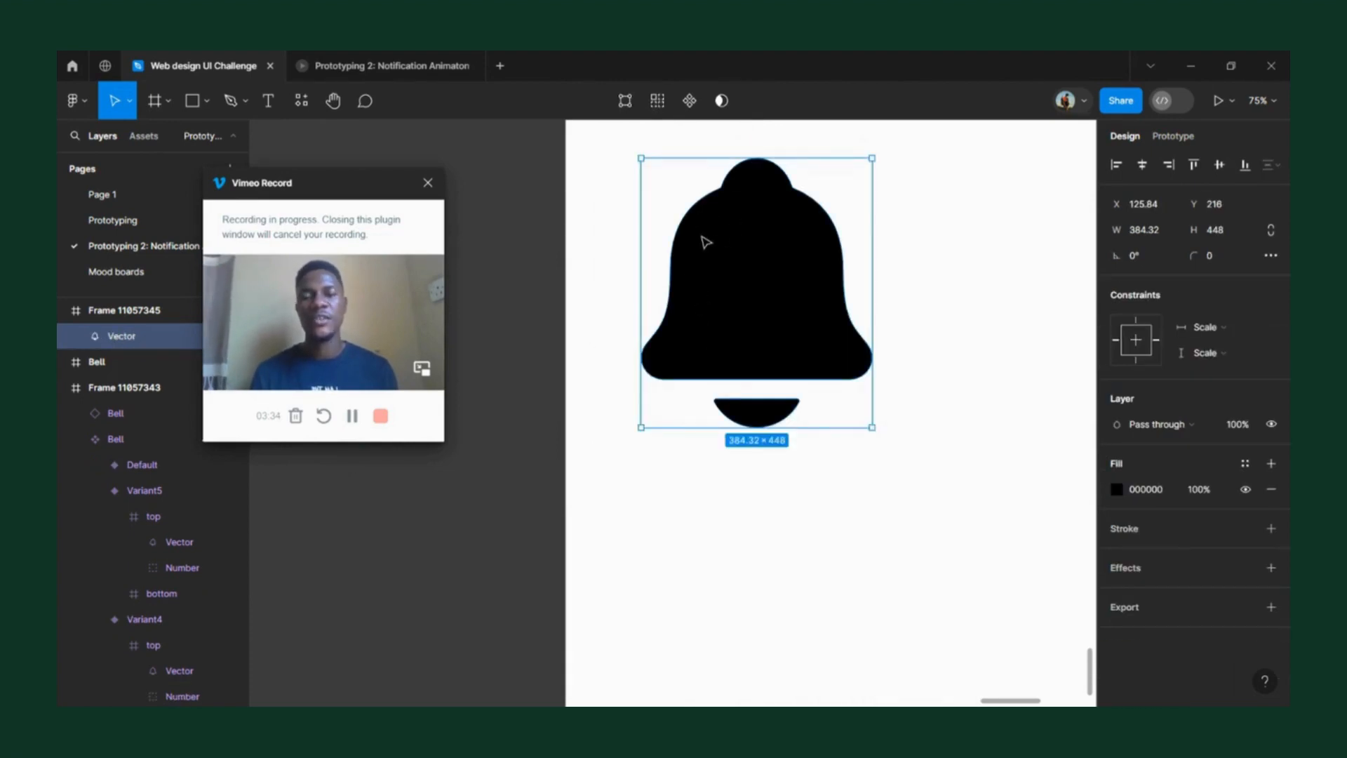
- Recolour the bell vector with the dark blue 003655 sampled from the Verizon dashboard's sidebar
scroll(712, 249, down, 2)
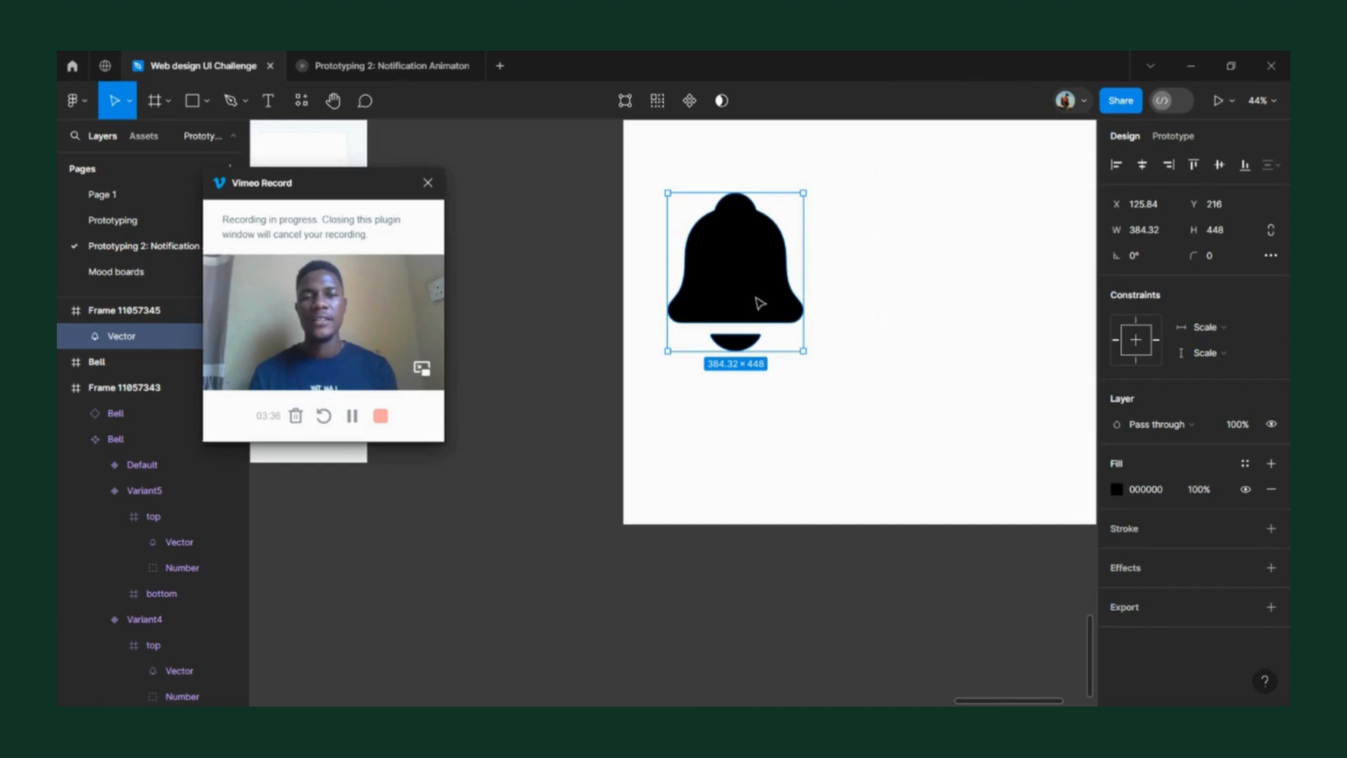
scroll(791, 277, down, 2)
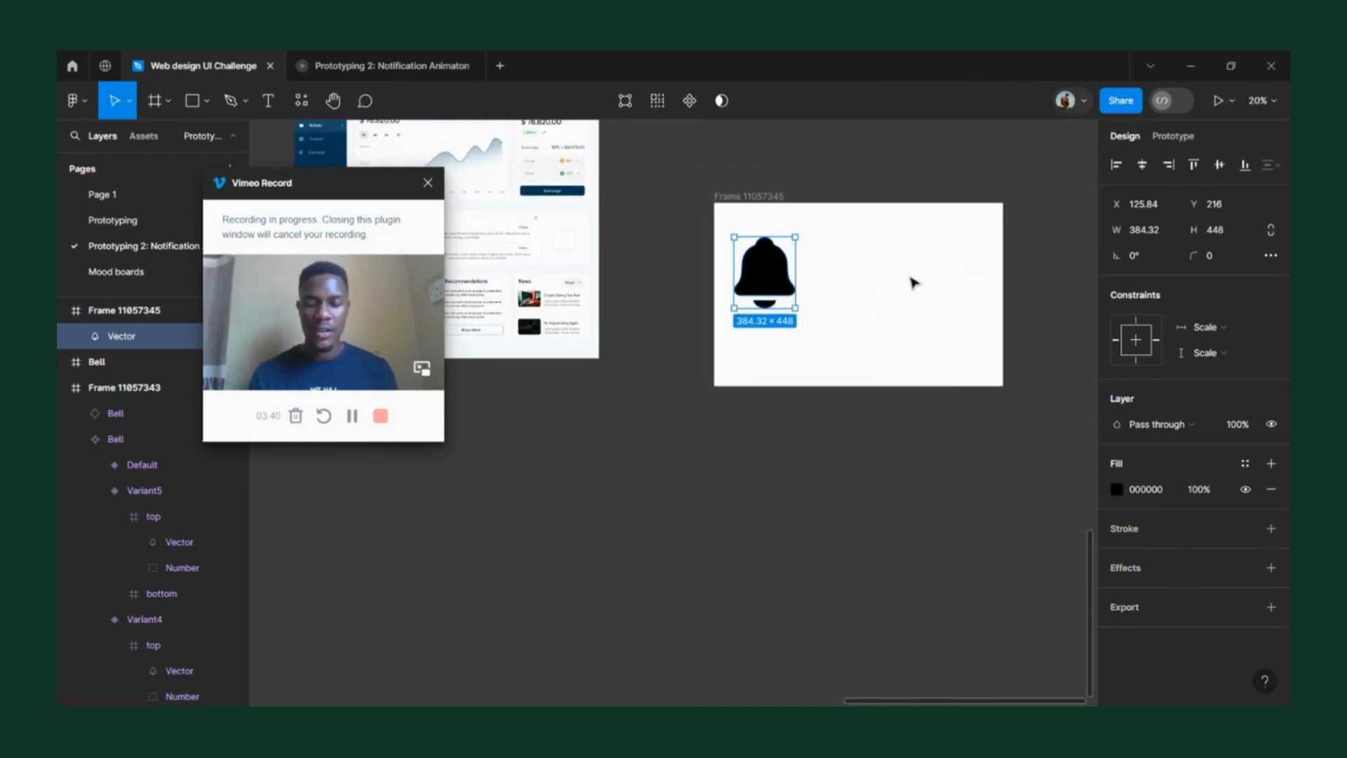
key(i)
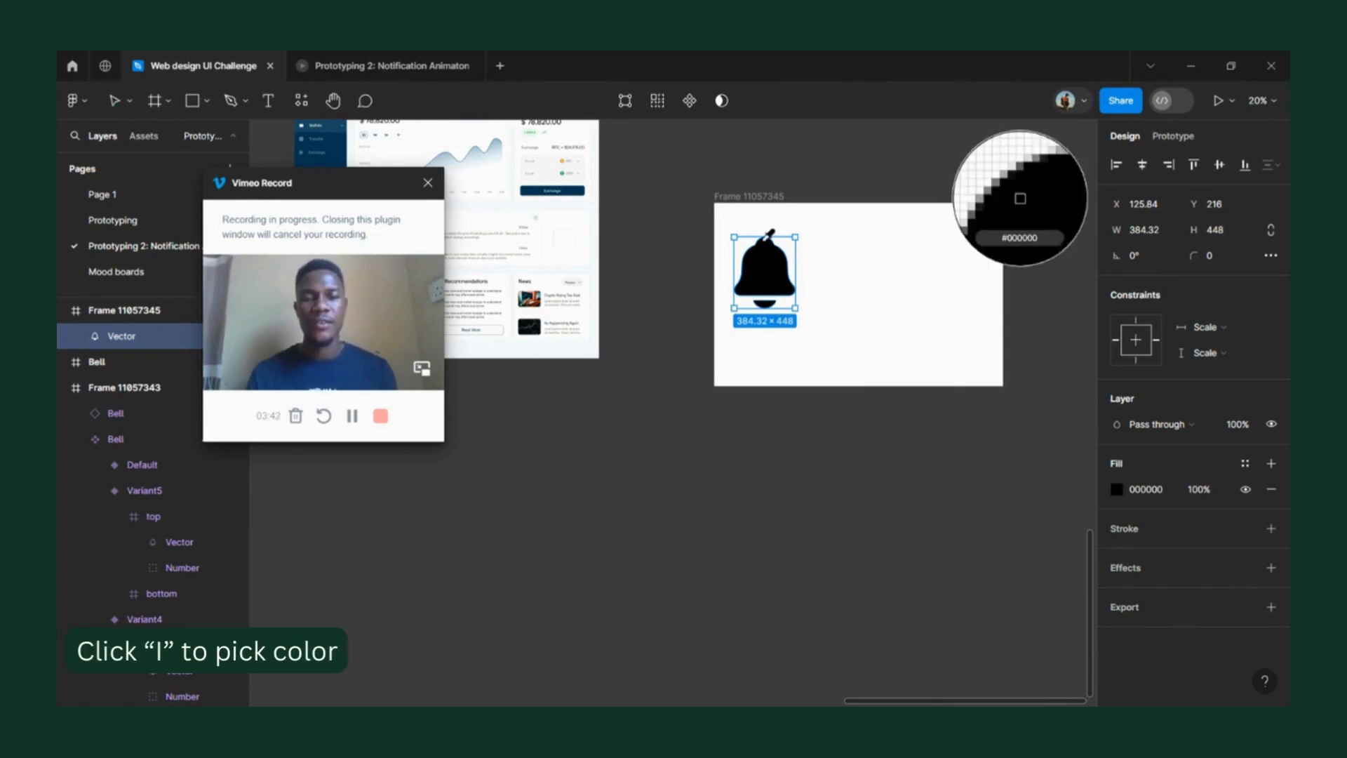
scroll(754, 236, left, 3)
scroll(568, 169, up, 5)
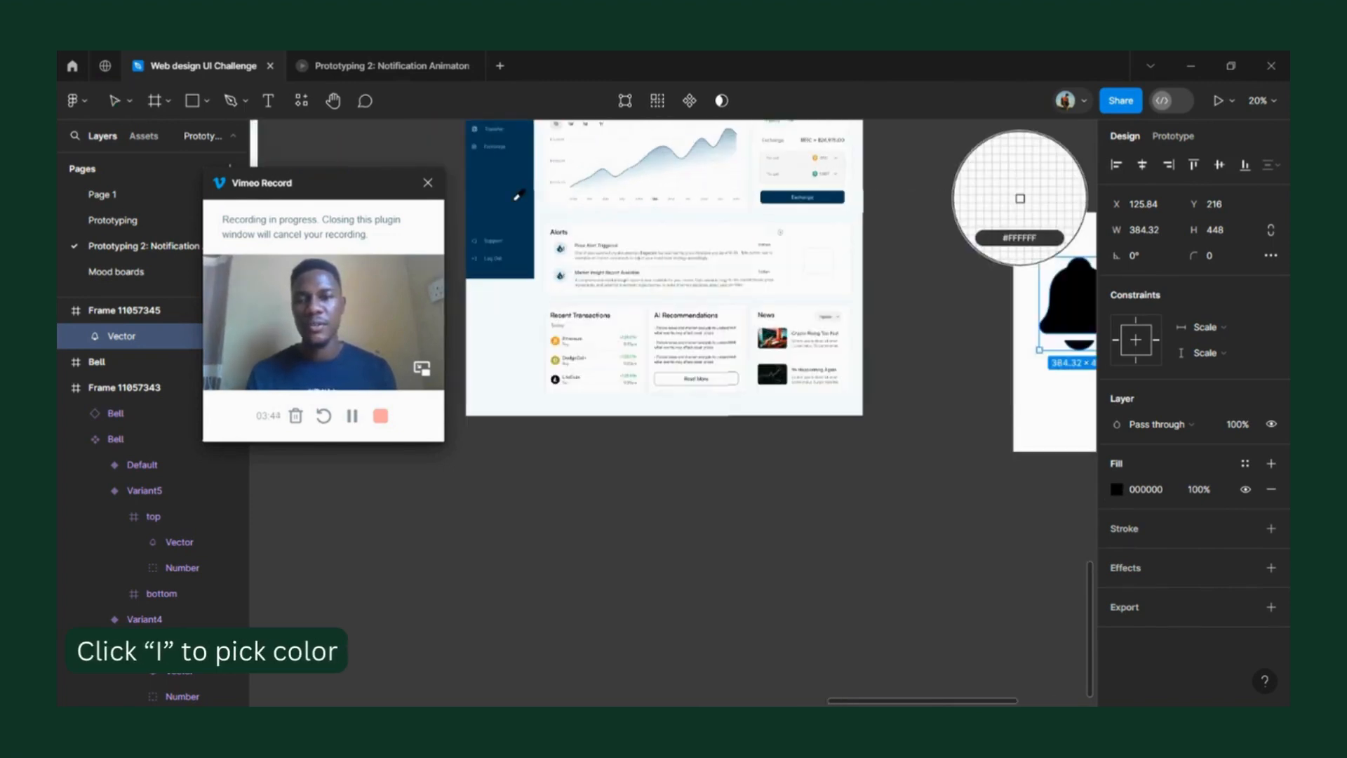
click(514, 203)
scroll(562, 246, right, 9)
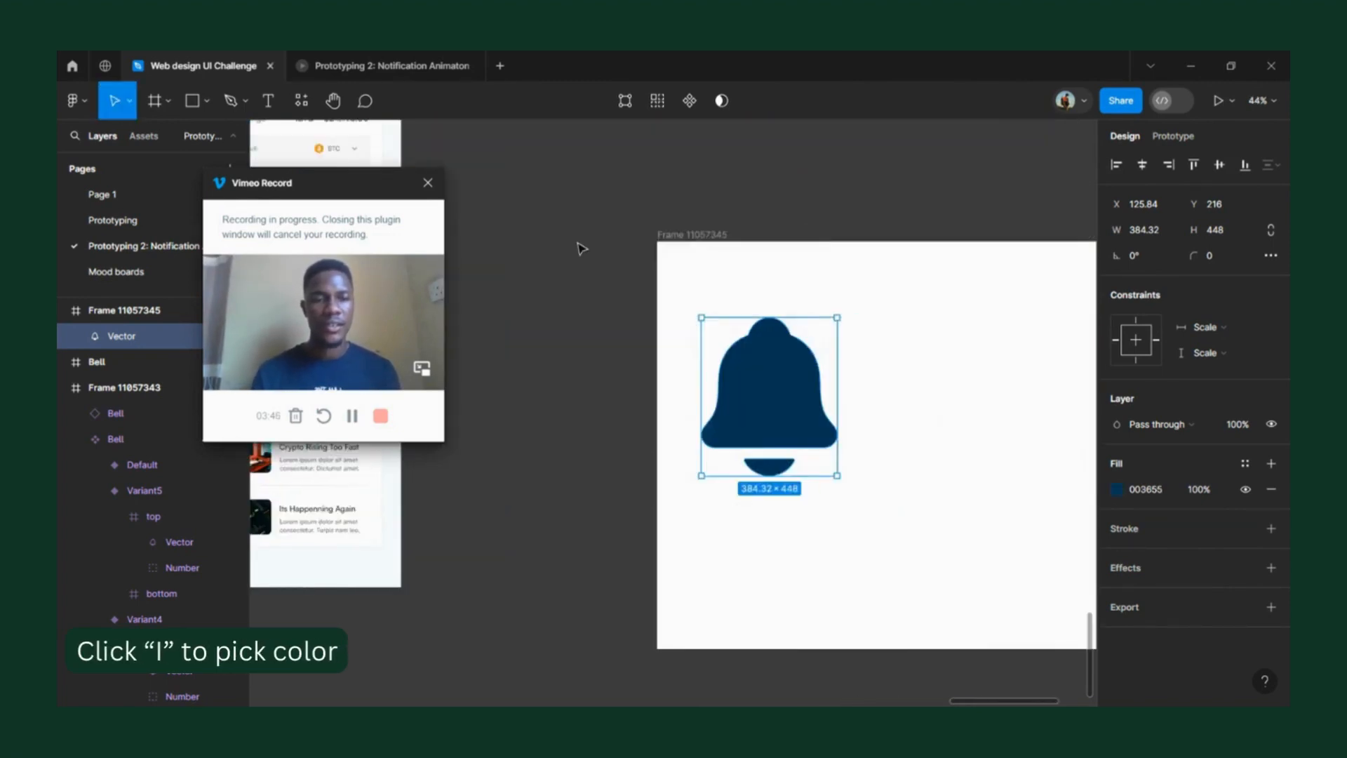
- Wrap the blue bell vector in its own frame with Frame selection
scroll(772, 329, right, 4)
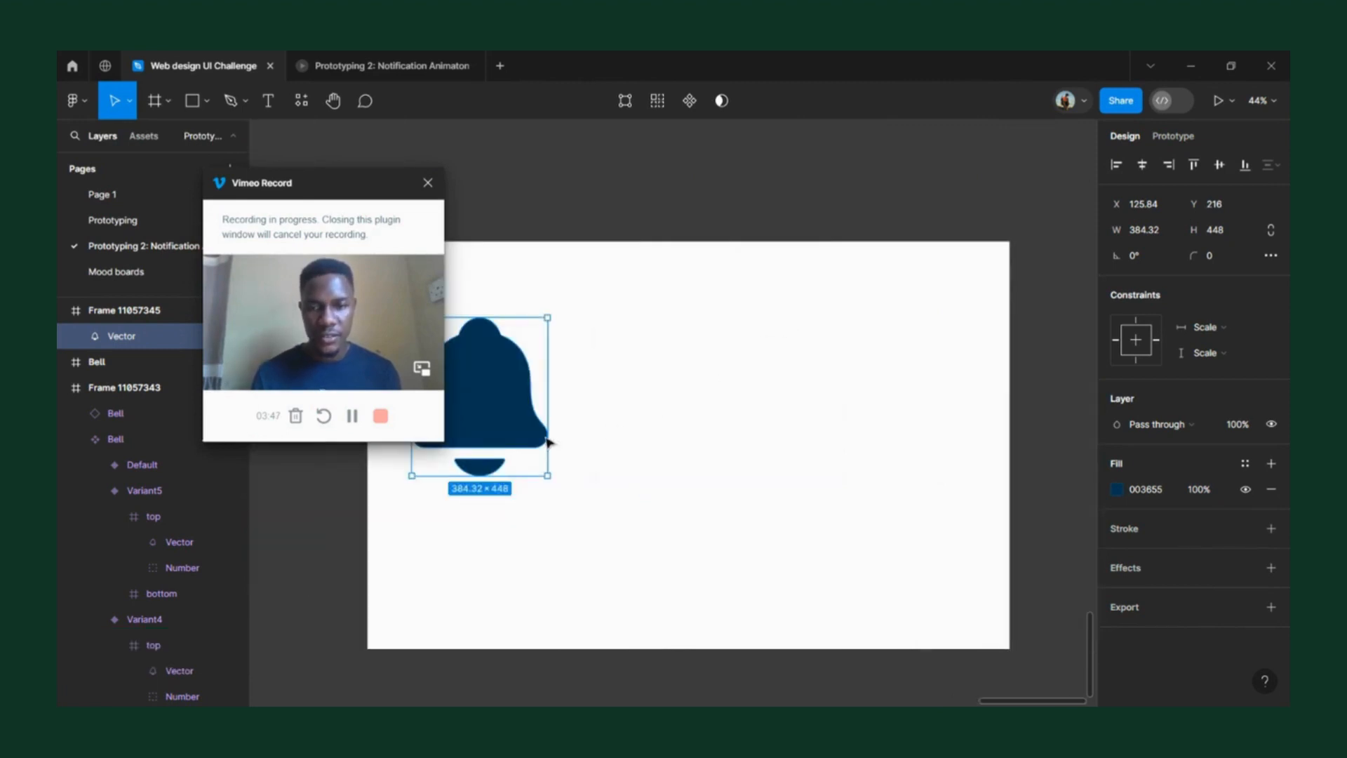
scroll(676, 388, up, 5)
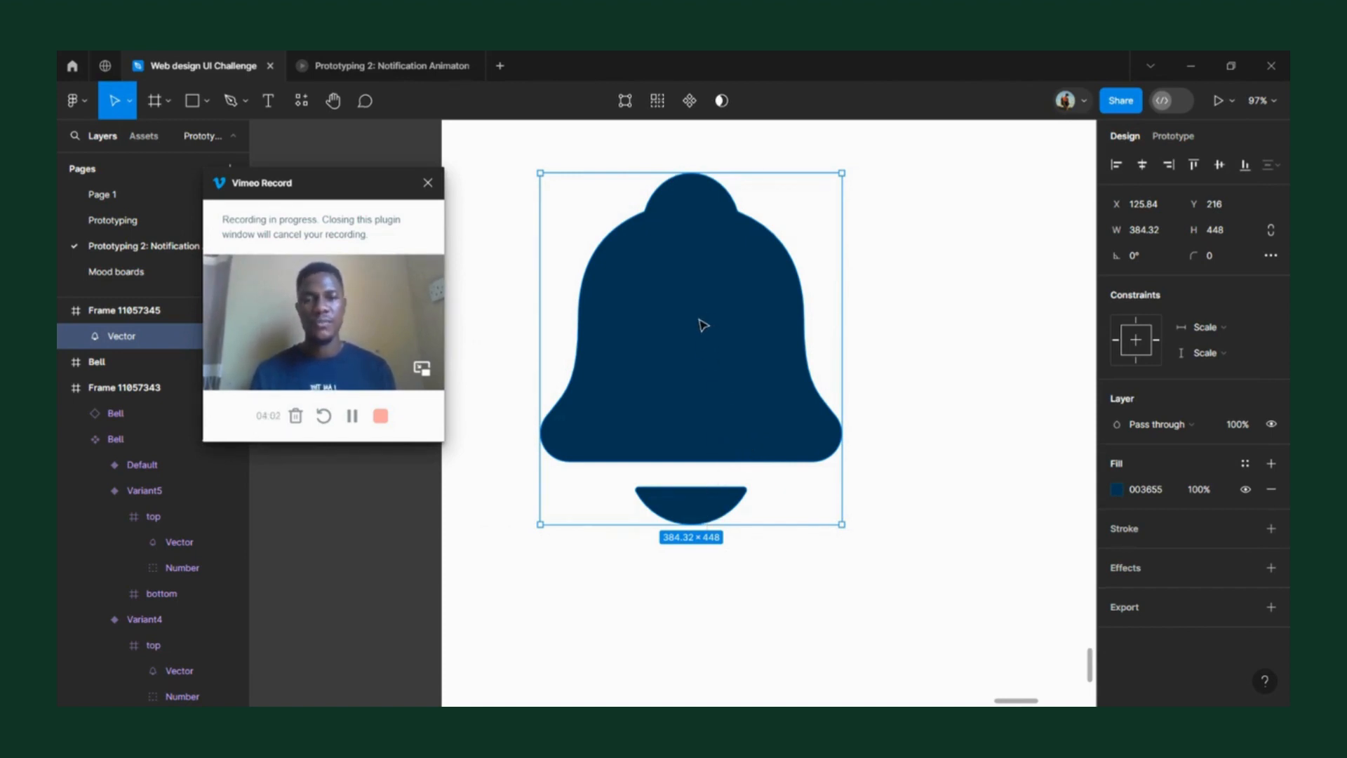
right_click(795, 423)
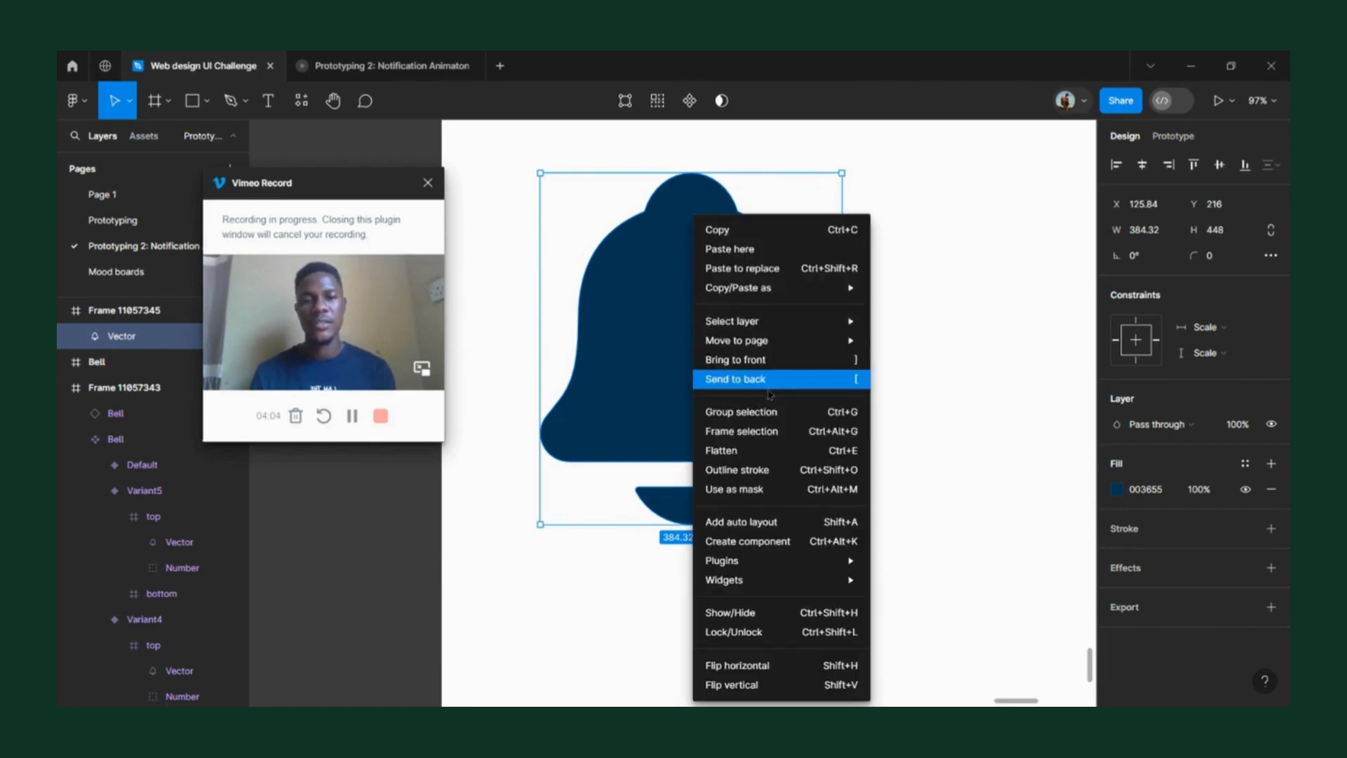
click(734, 439)
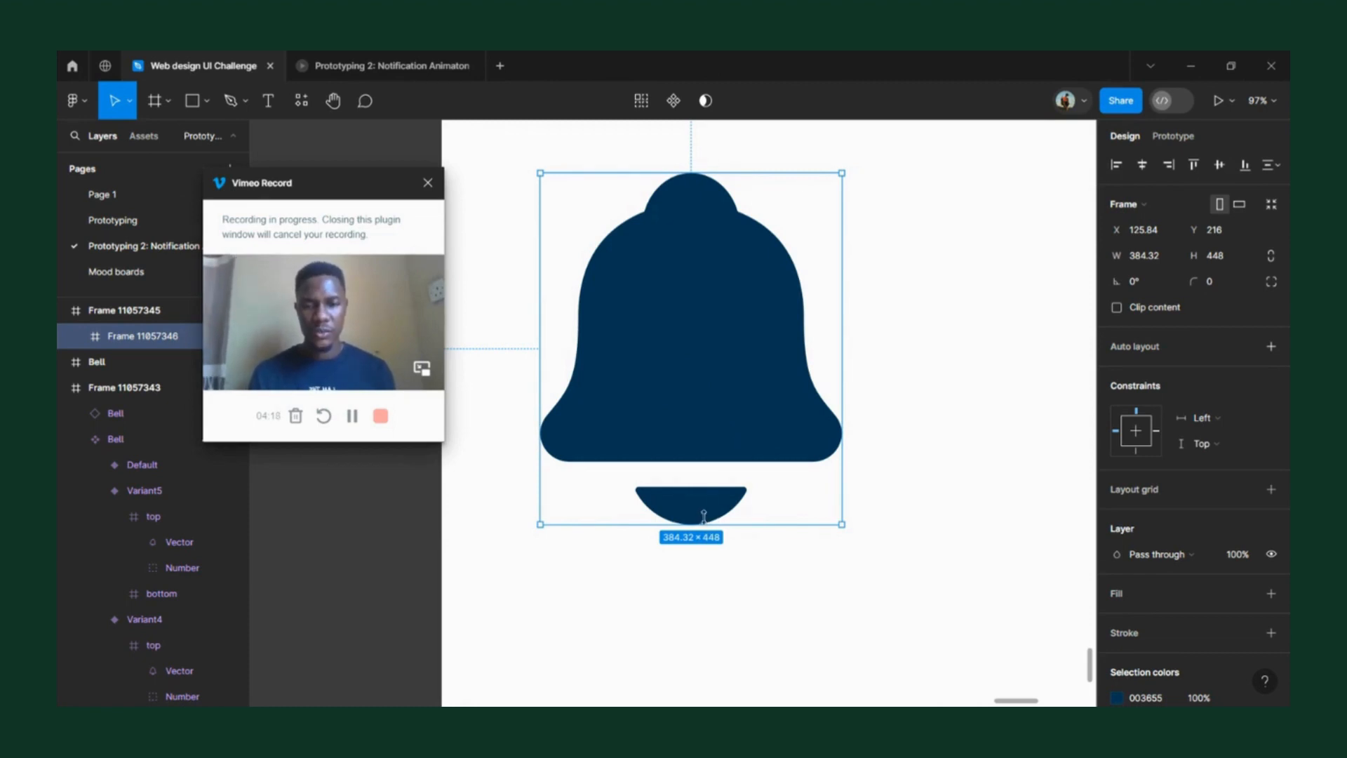
- Shorten the bell's frame to 384 × 369, ending below the bell body without resizing the vector, and turn on Clip content
drag(711, 525, 696, 462)
key(ctrl)
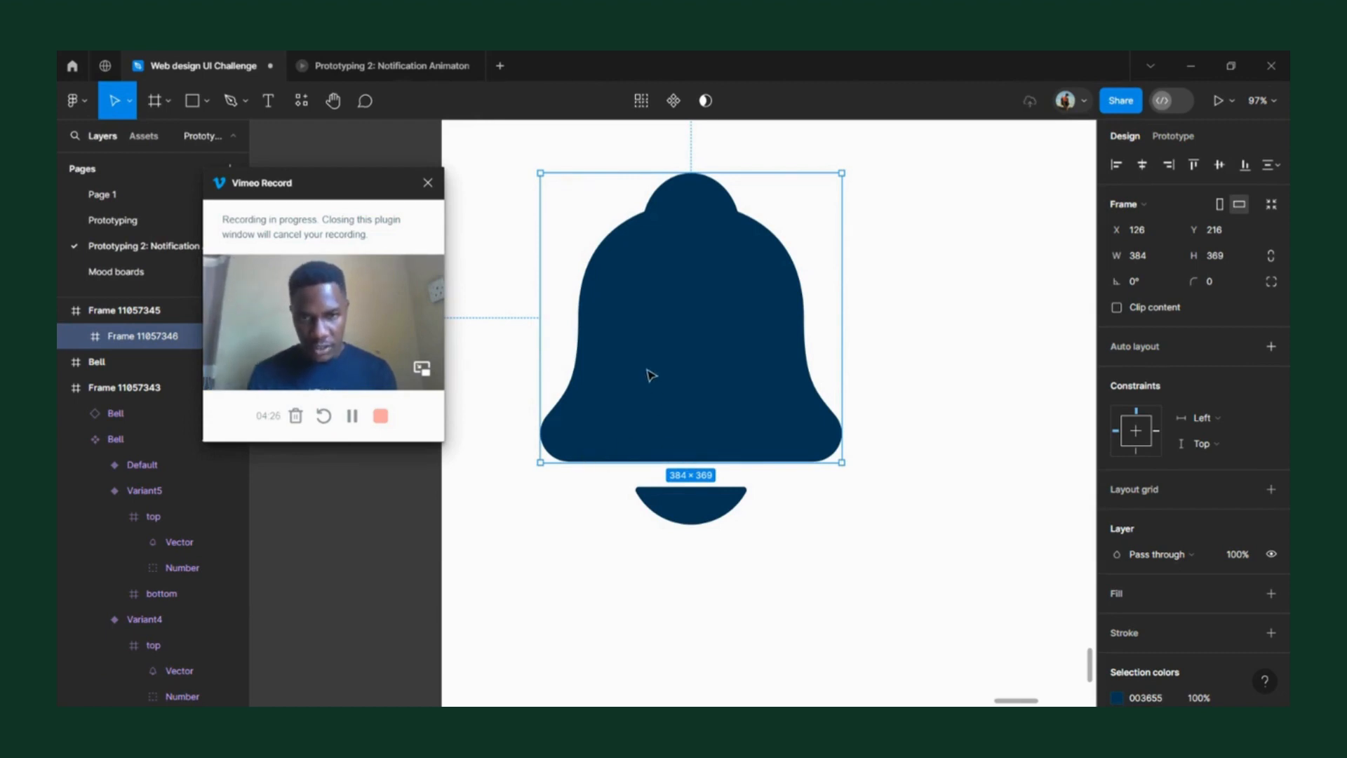
click(1117, 309)
click(1118, 310)
click(1118, 310)
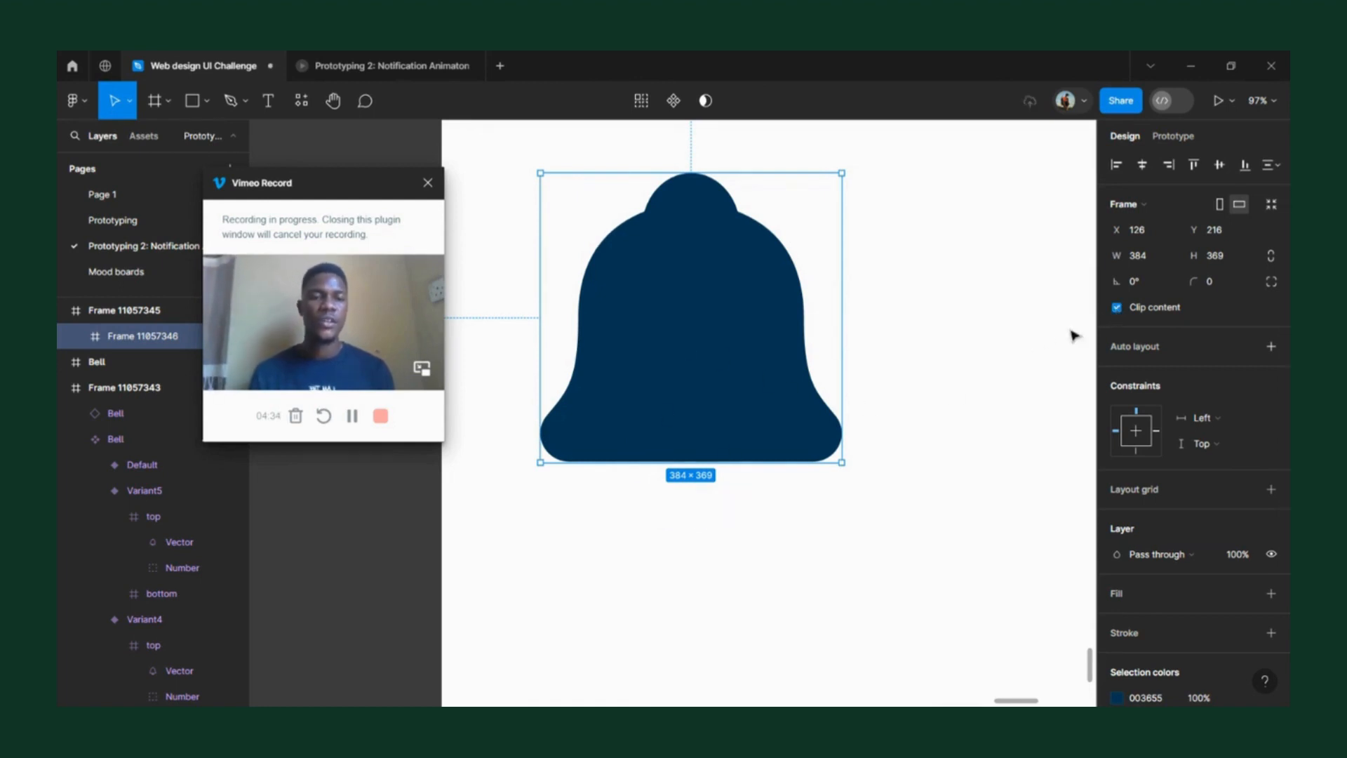
click(1116, 309)
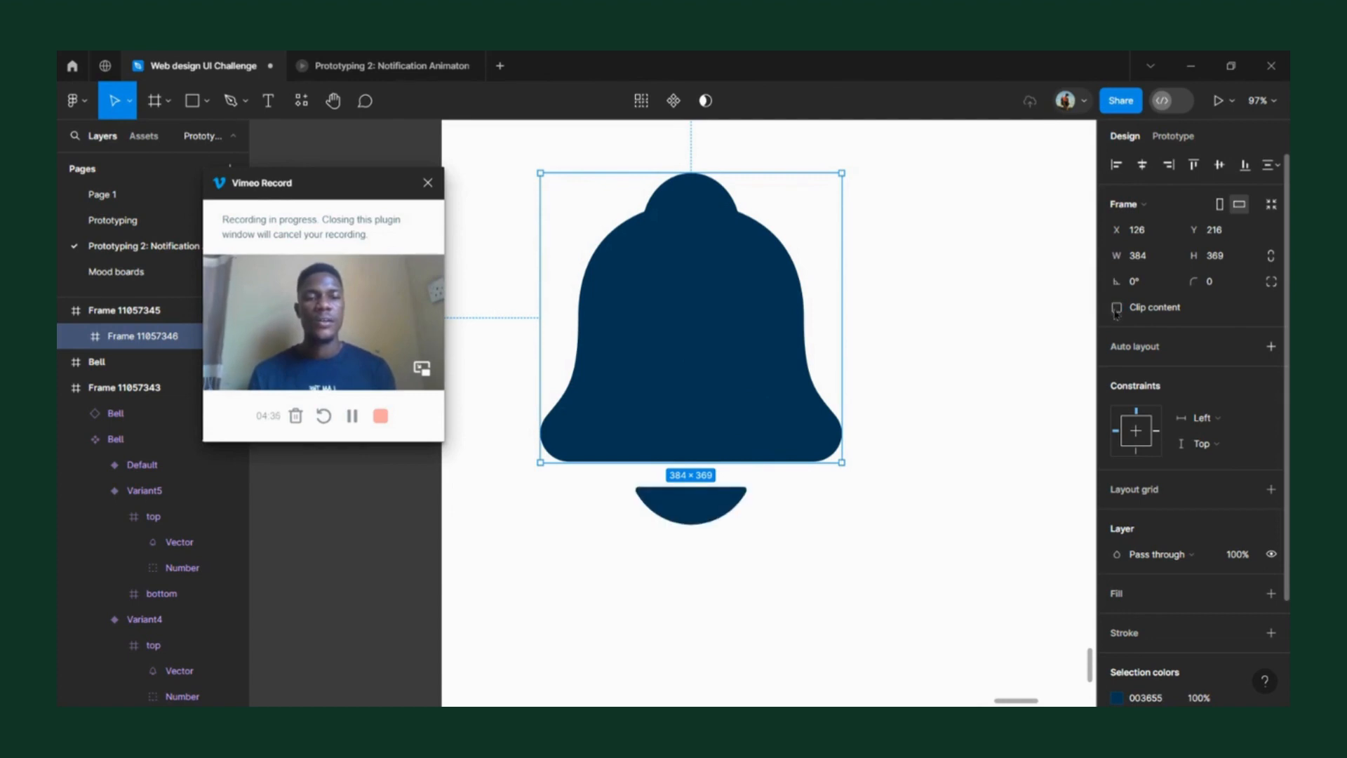
click(1117, 309)
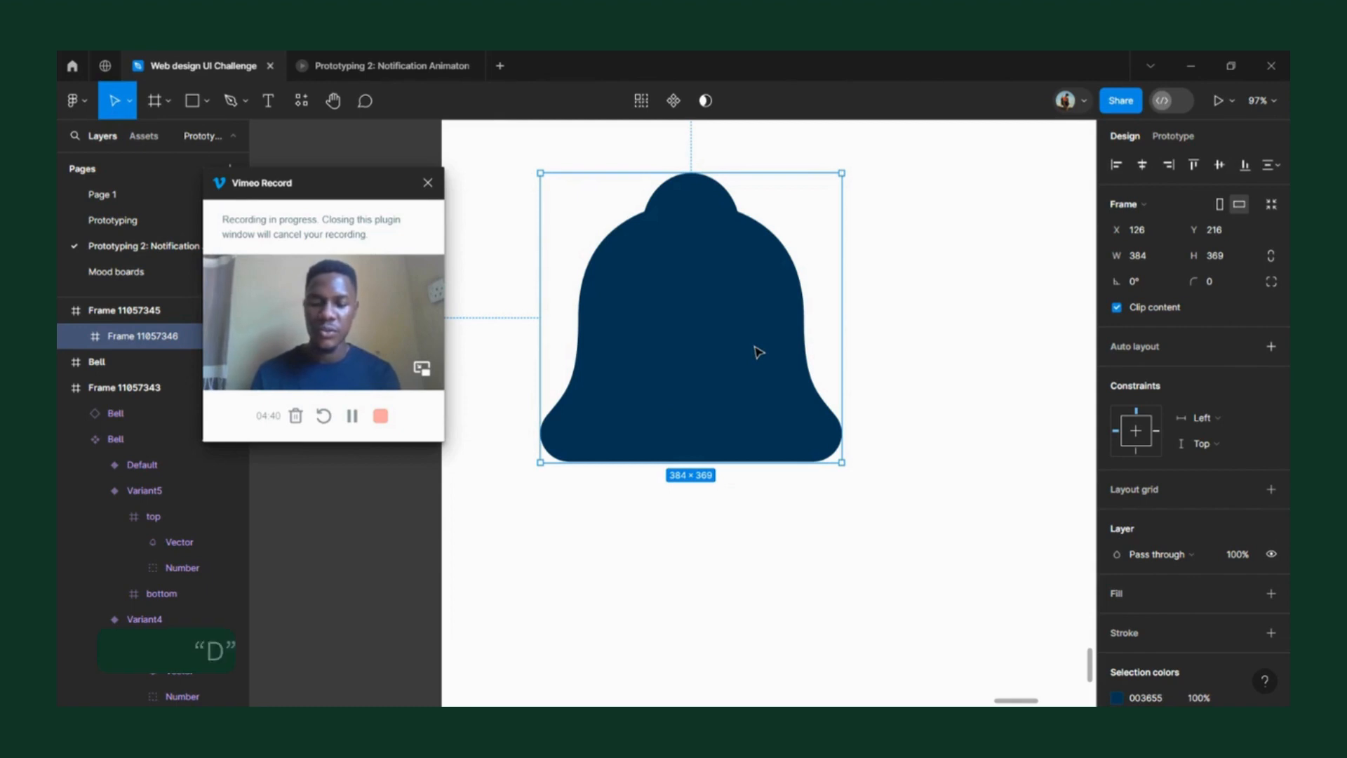
- Duplicate the clipped bell frame in place
key(ctrl+d)
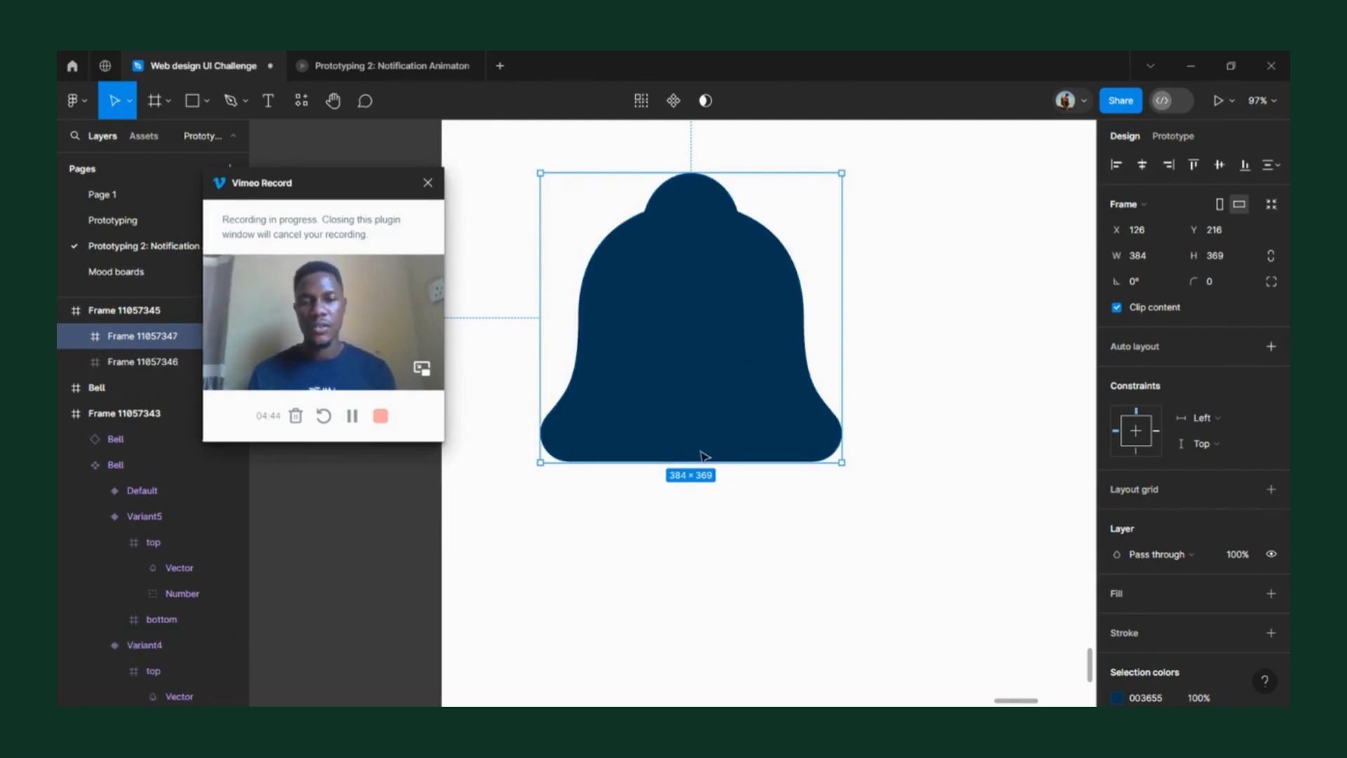
- Resize the duplicated bell frame to 384 × 49 so that it clips the vector to just the clapper
drag(692, 458, 700, 524)
drag(705, 185, 699, 475)
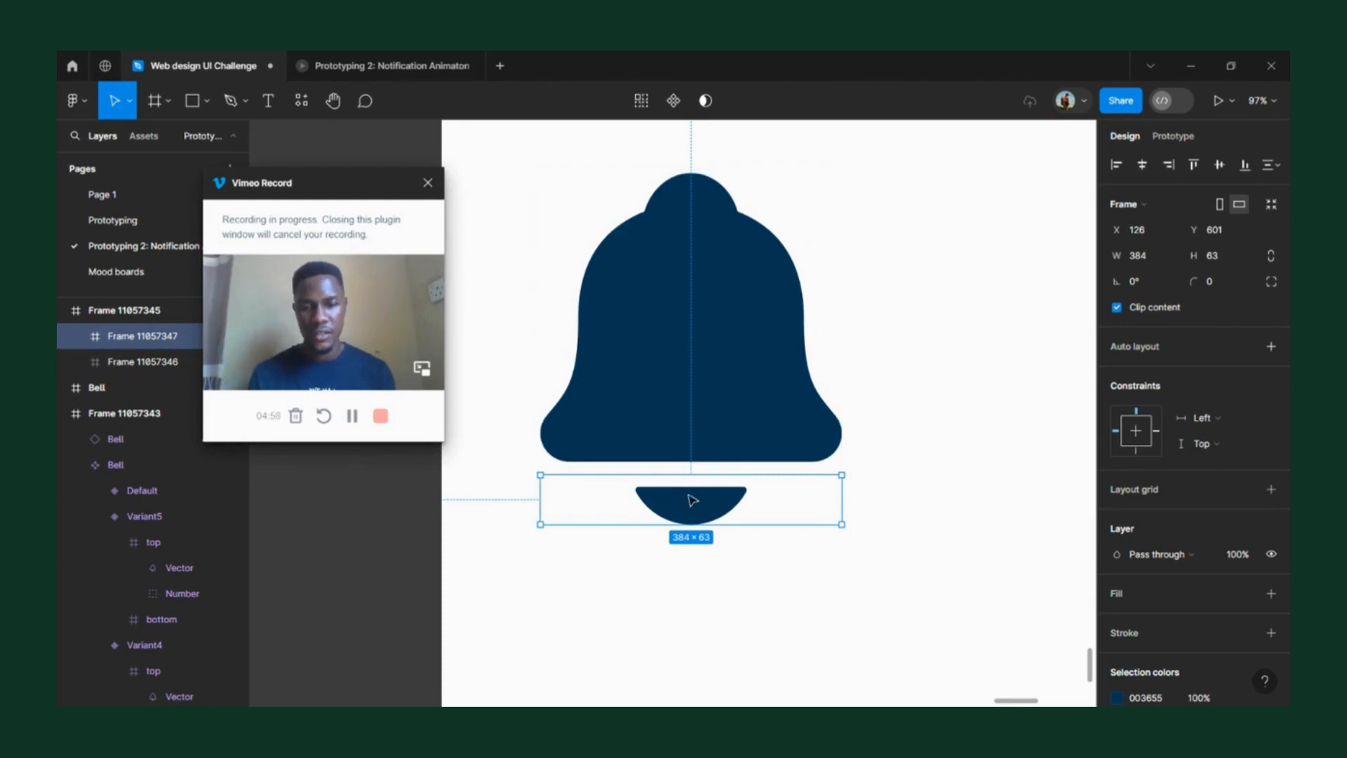
drag(681, 477, 680, 486)
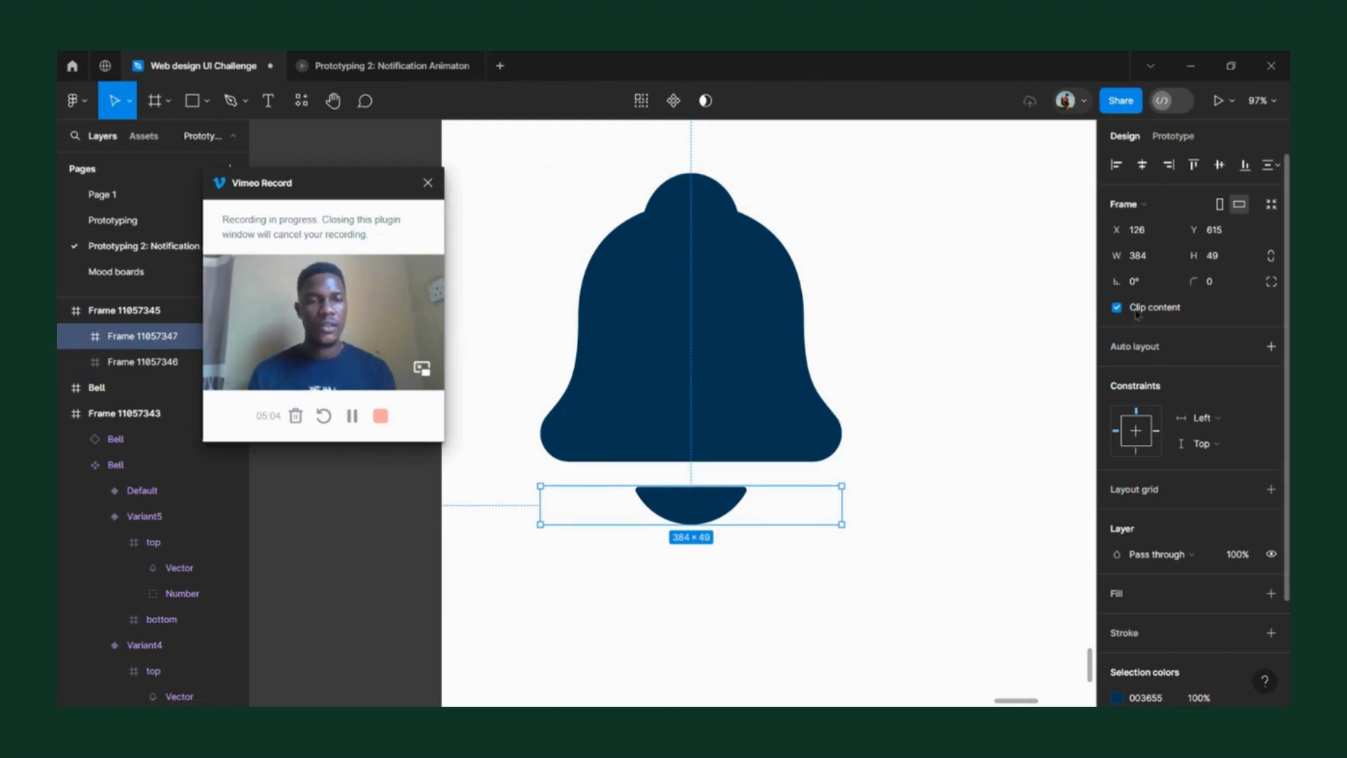
- Examine the clapper frame up close and compare it with the separate frame holding the bell body
click(699, 511)
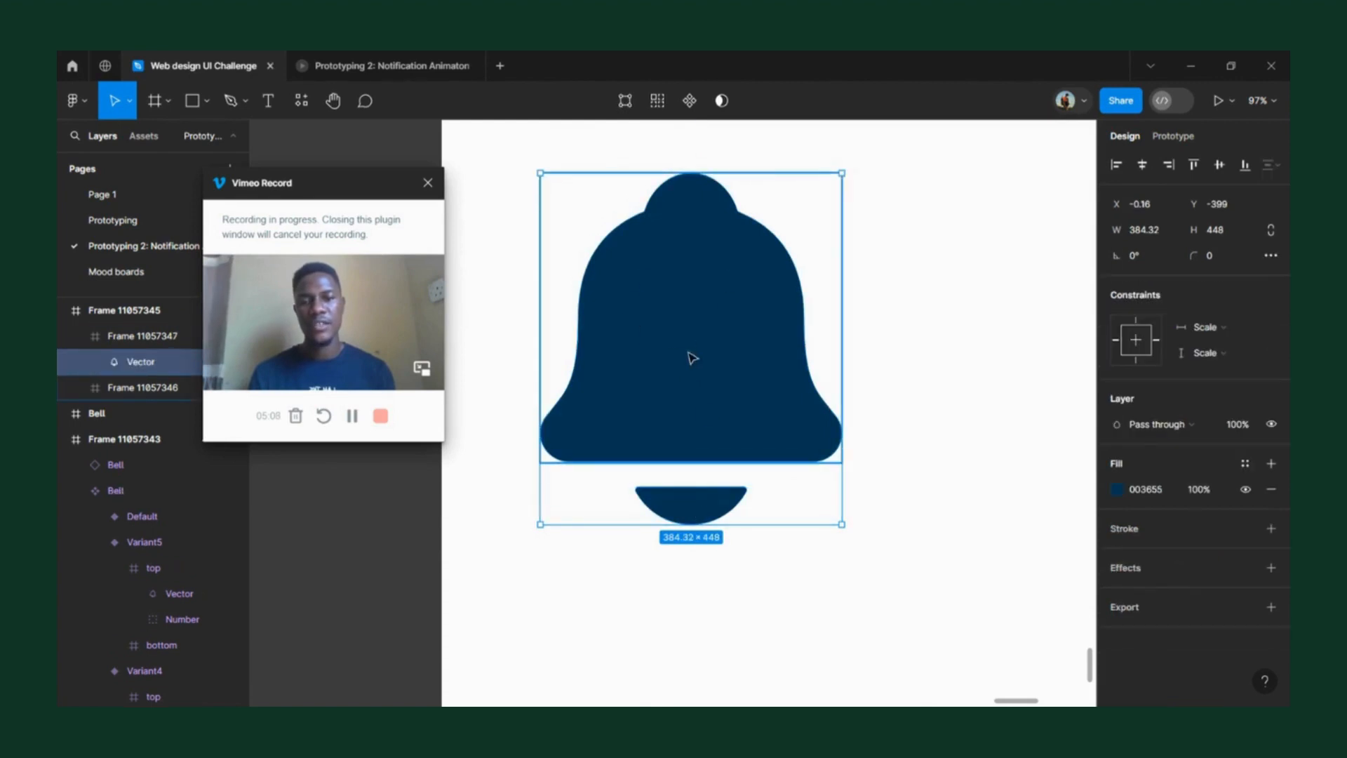
click(890, 492)
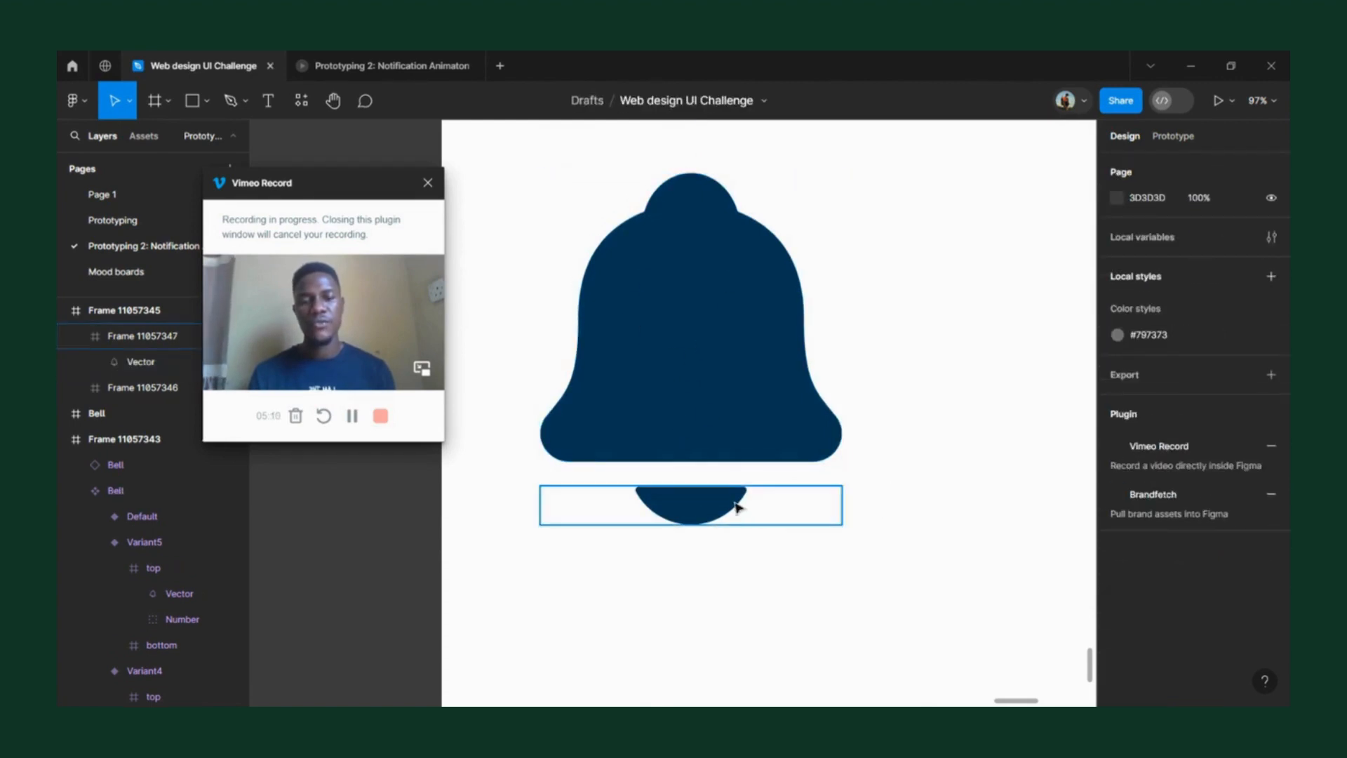
scroll(667, 596, up, 5)
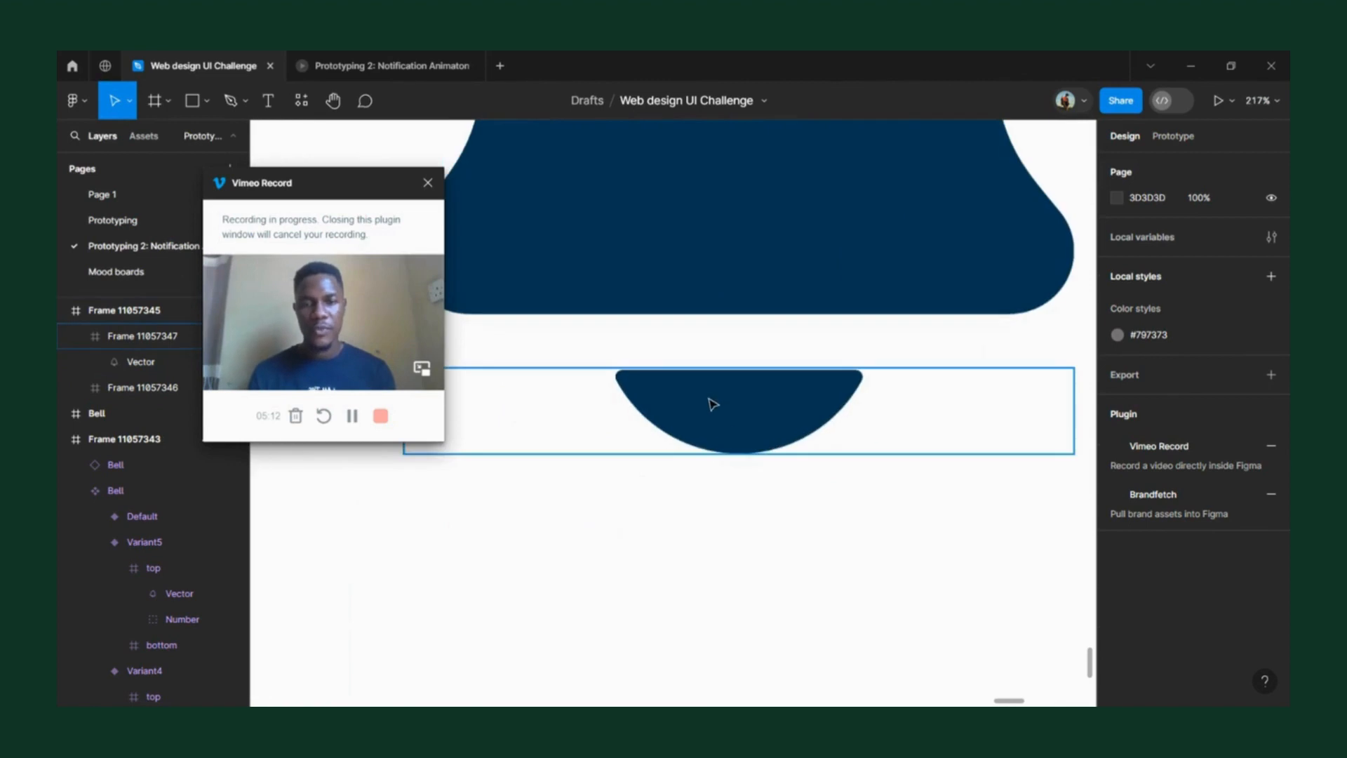
click(921, 370)
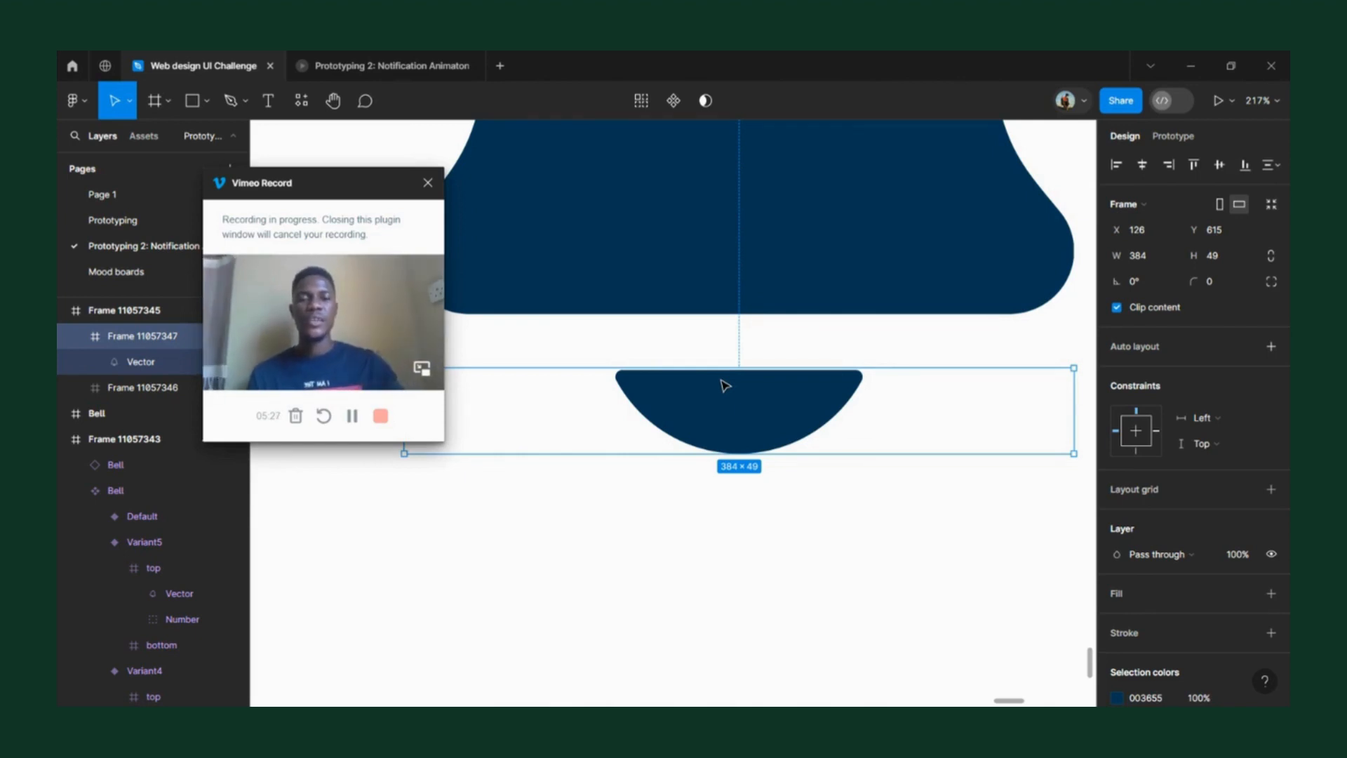
scroll(725, 385, down, 3)
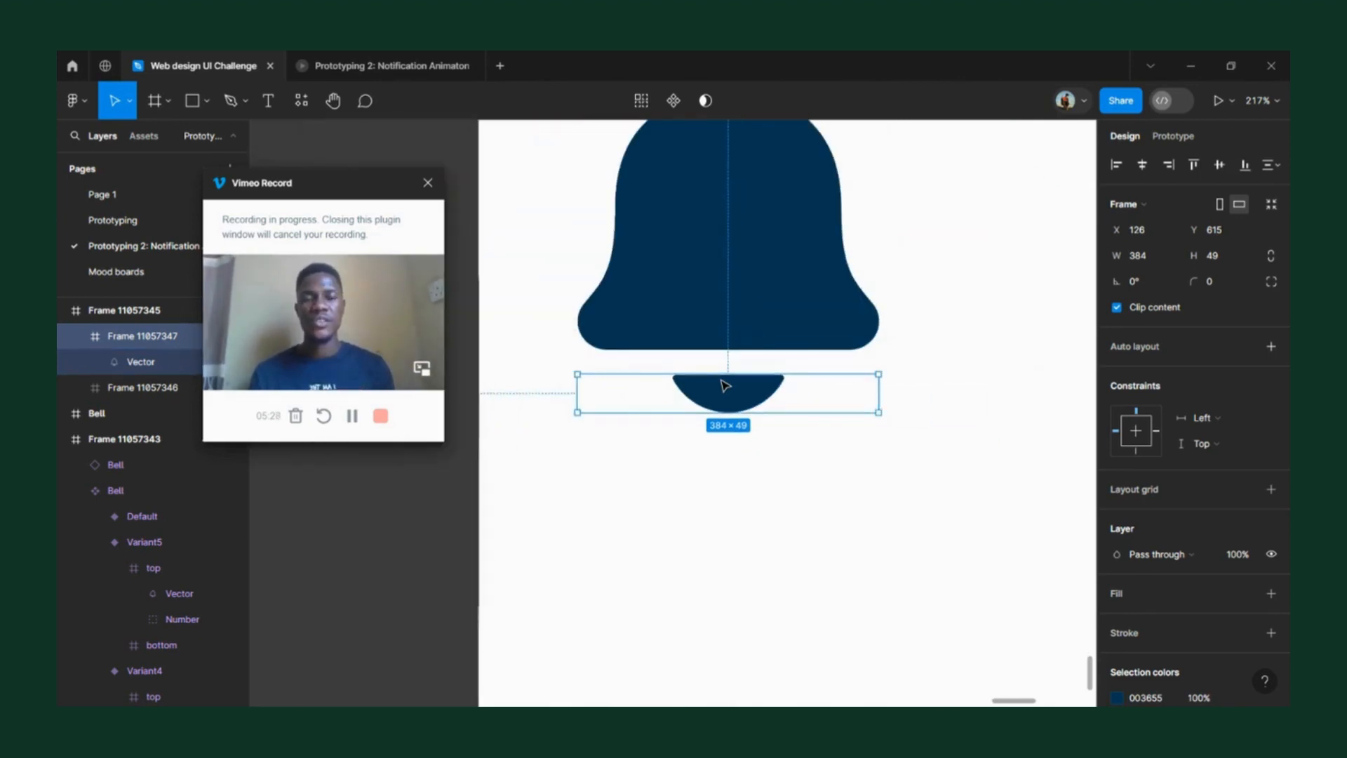
click(705, 451)
scroll(674, 375, down, 3)
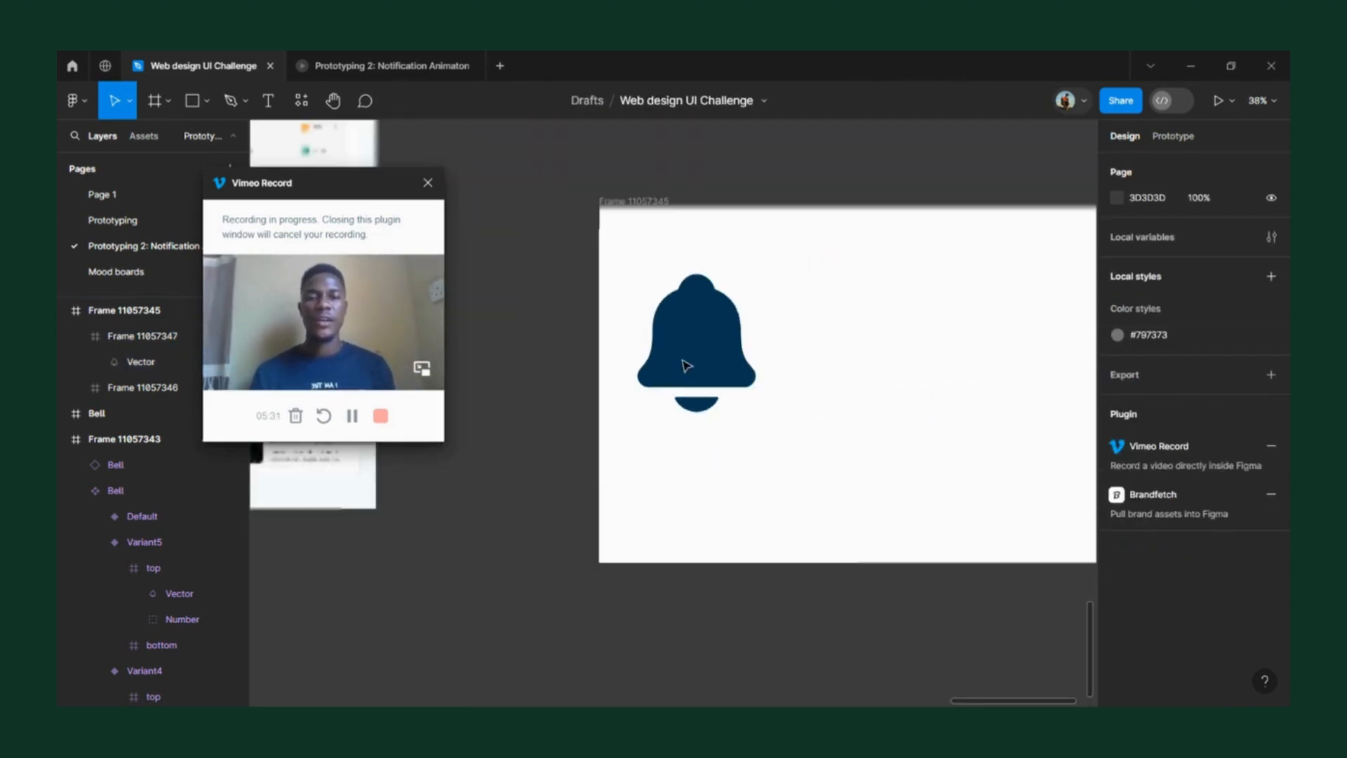
click(699, 349)
scroll(698, 349, up, 3)
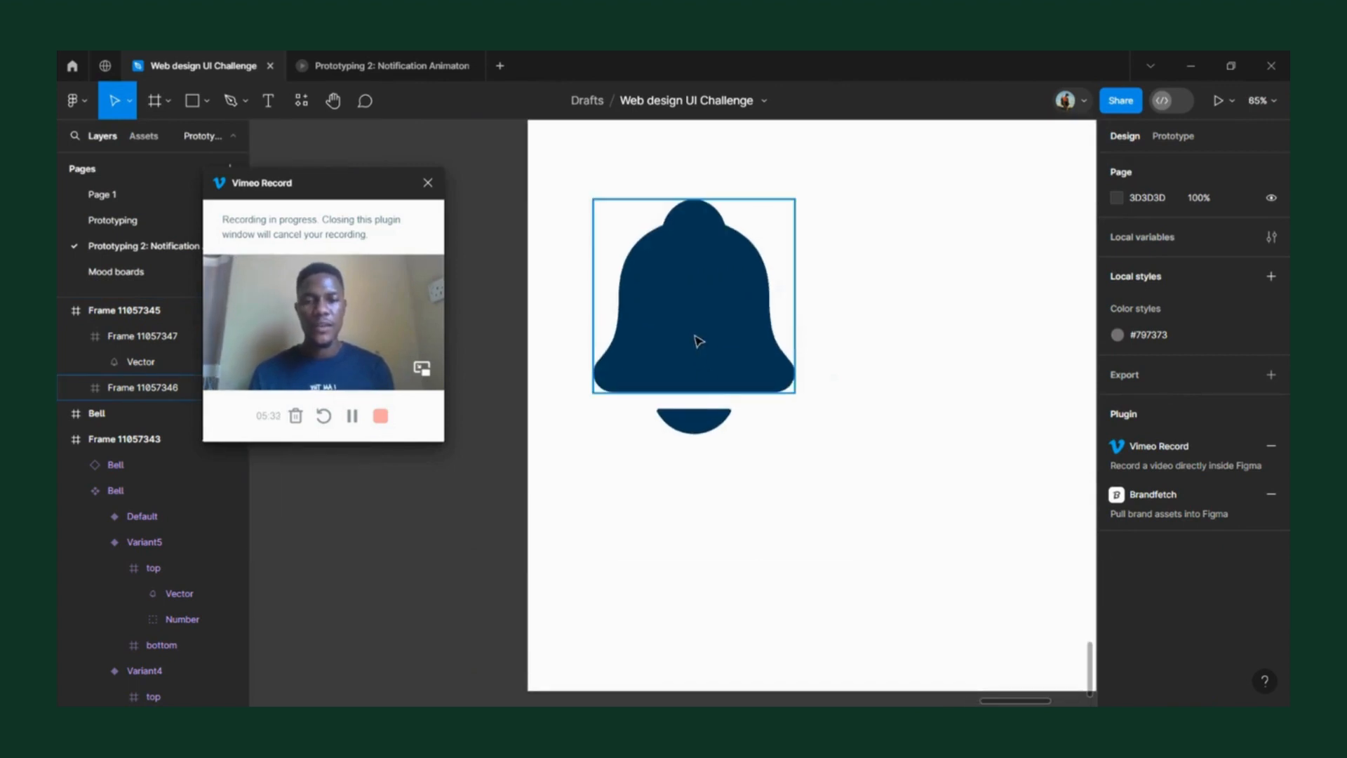
click(698, 349)
click(694, 424)
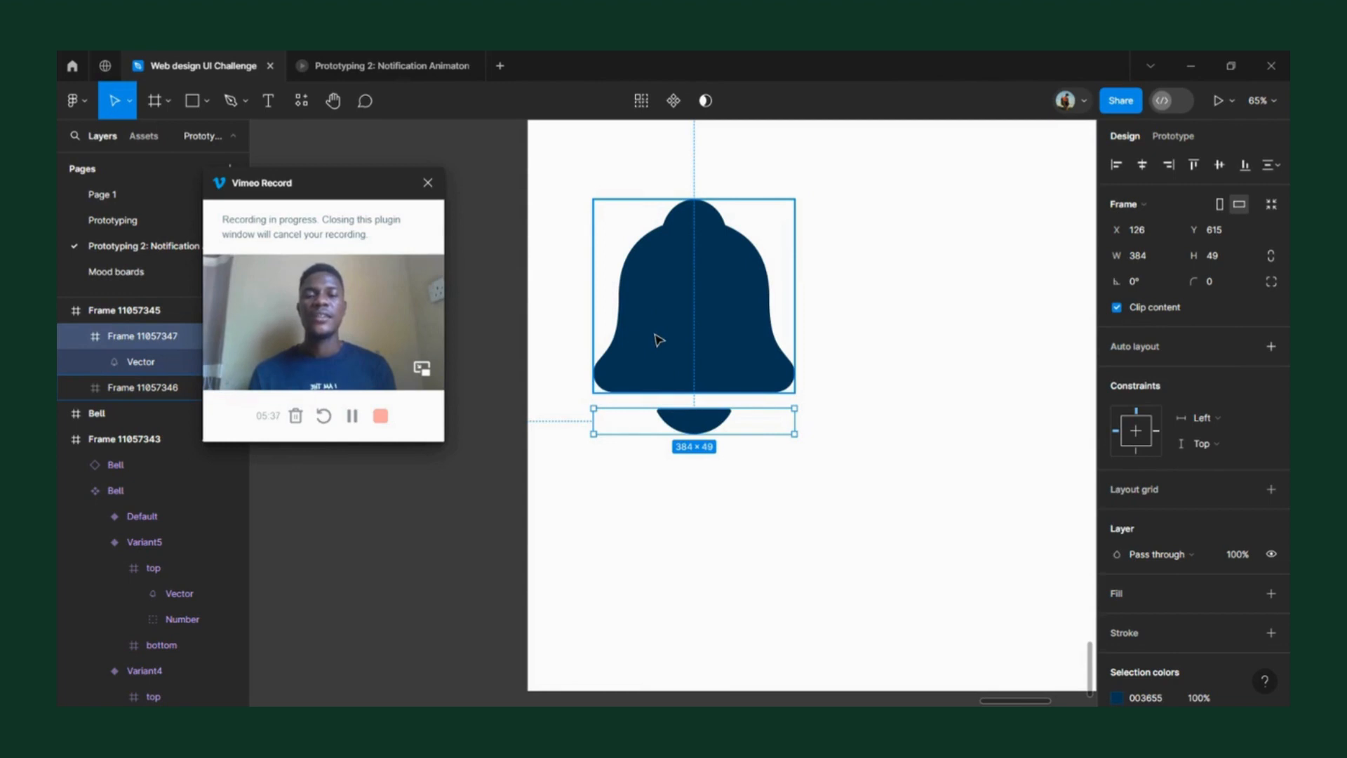
- Move the plugin window clear of the layer names and rename the bell body's frame as Top
drag(353, 188, 412, 201)
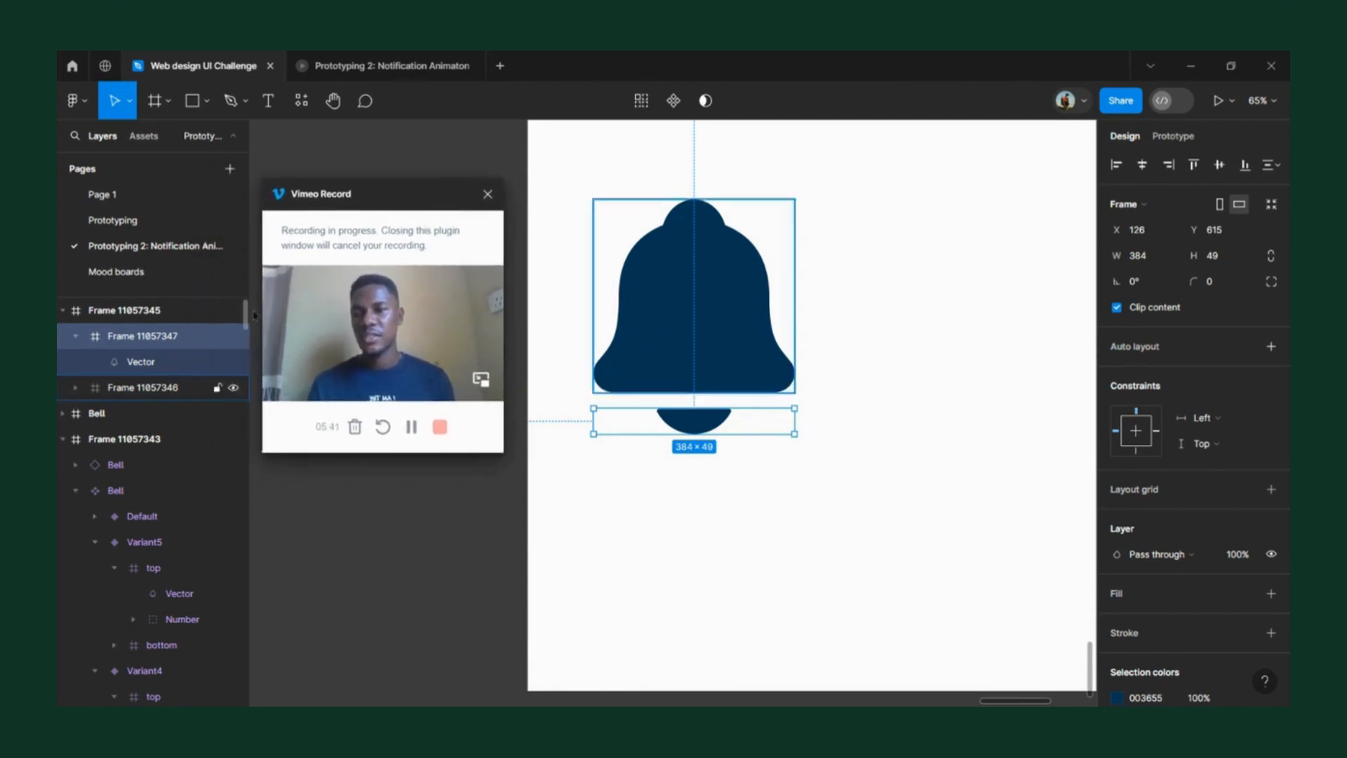
click(662, 292)
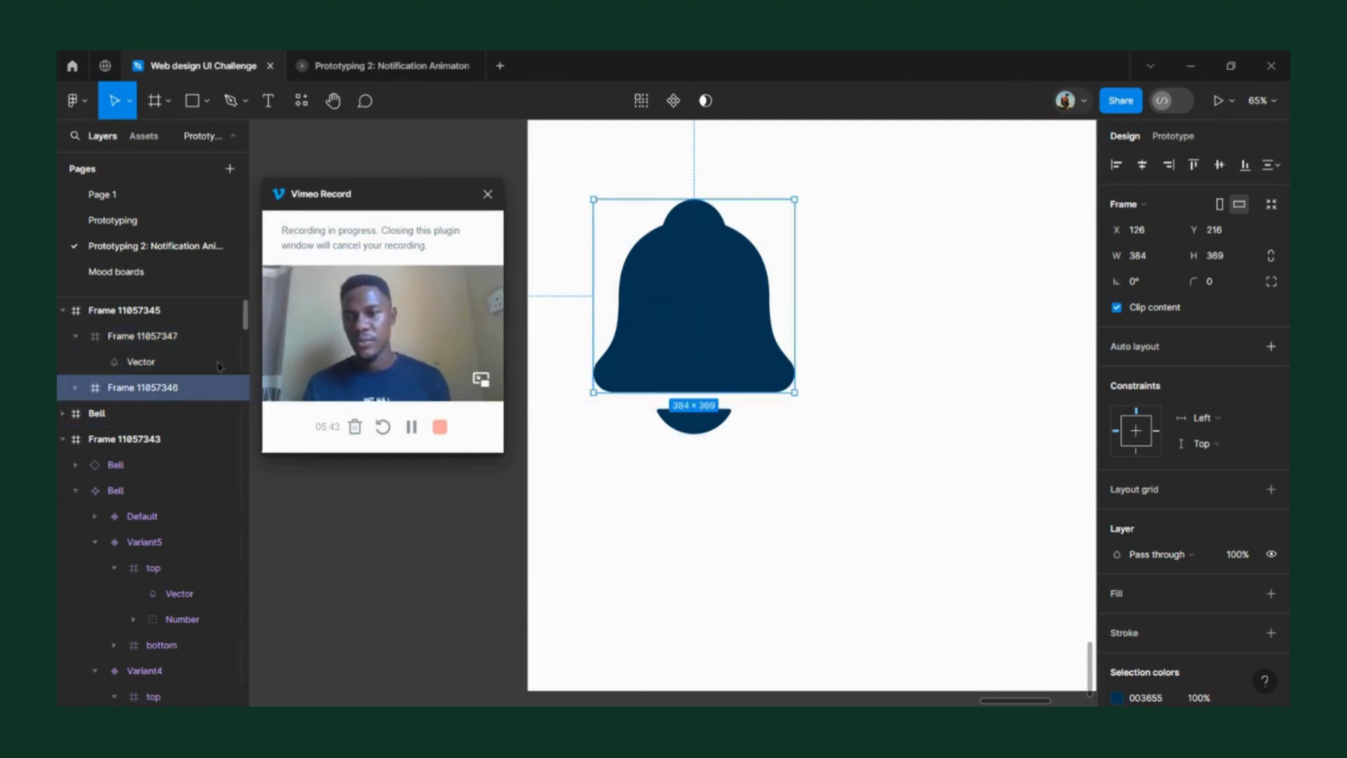
double_click(125, 396)
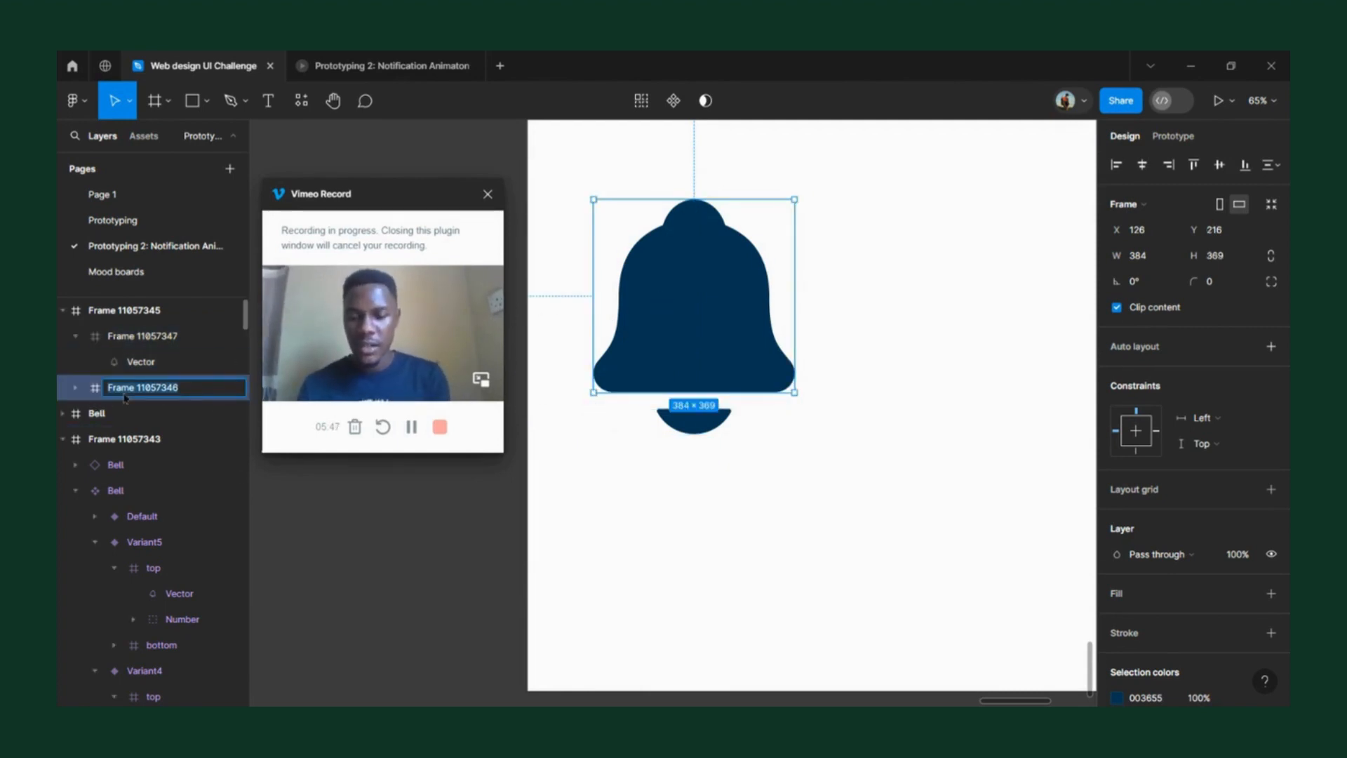
text(T)
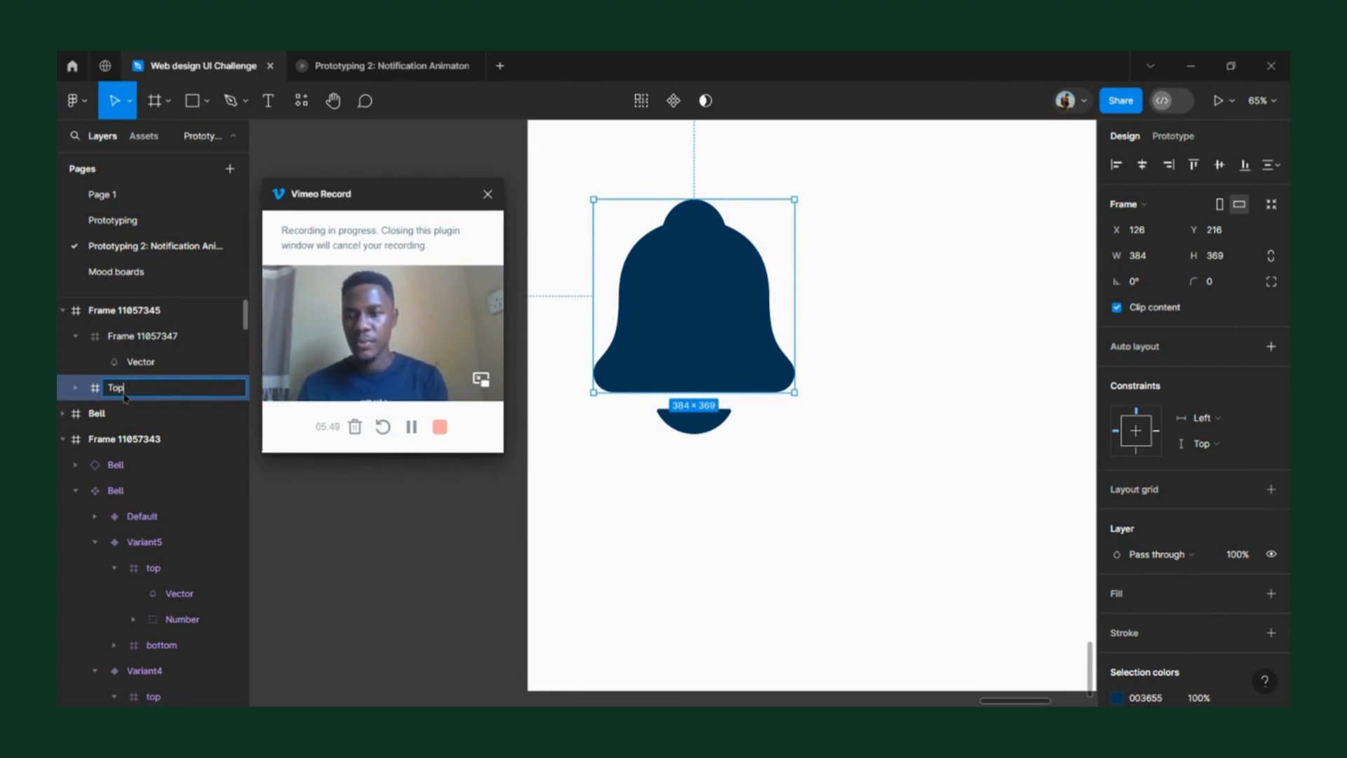
text(op)
key(Return)
- Rename the frame holding the bell's clapper as Bottom
click(694, 420)
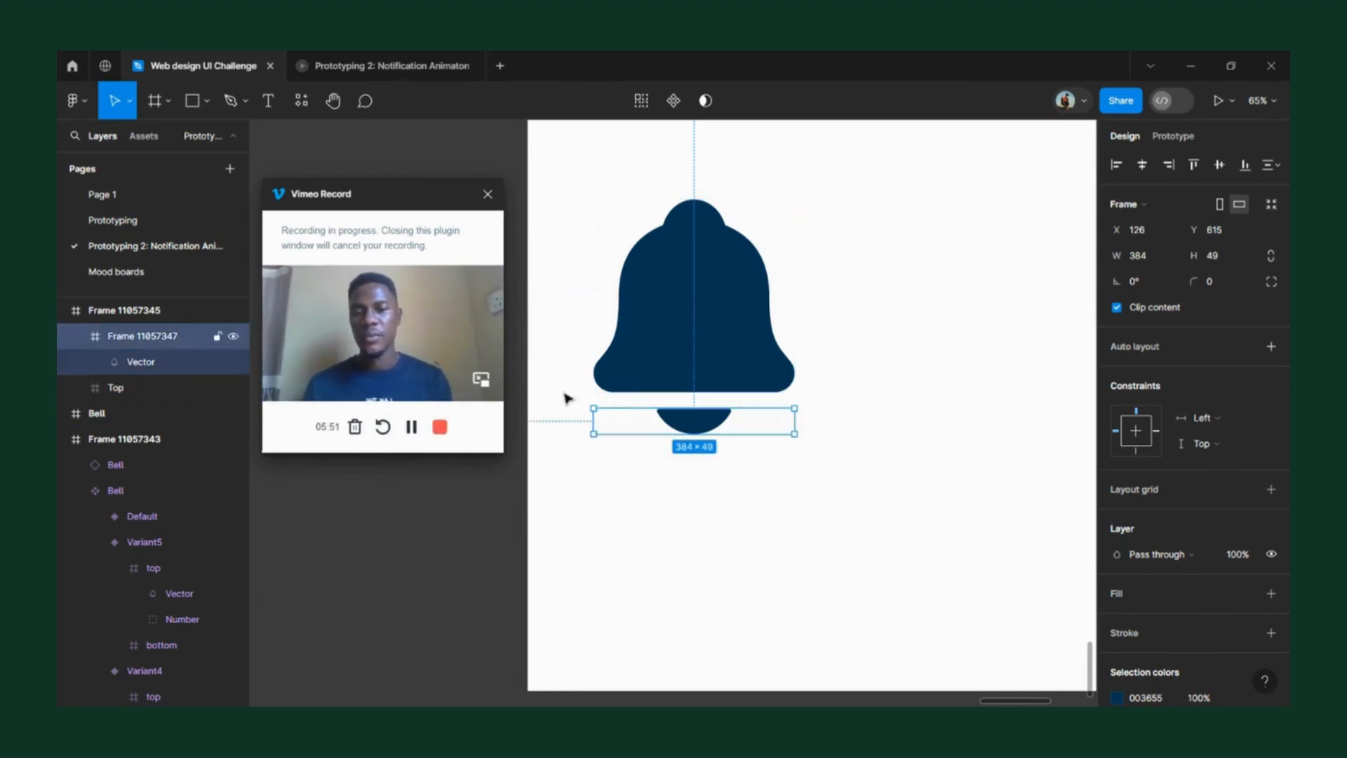
double_click(155, 337)
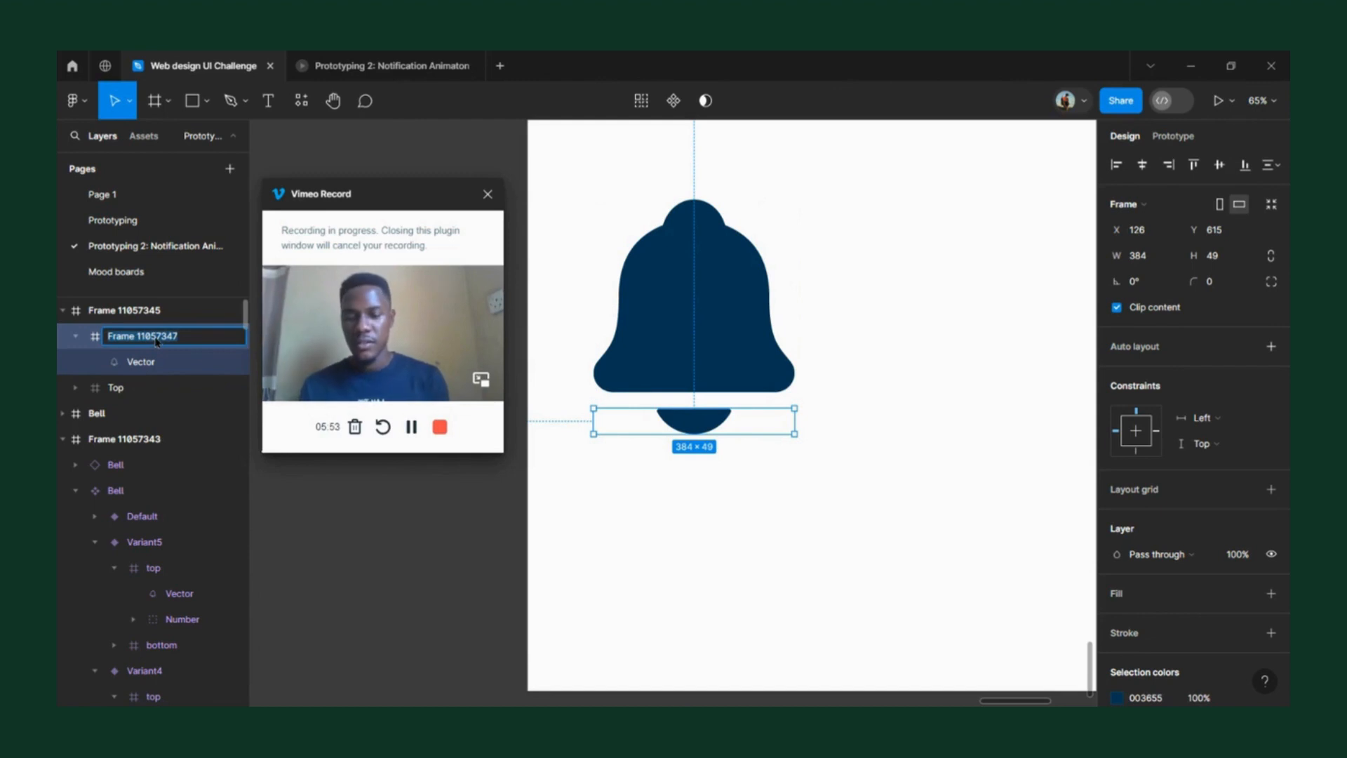
text(Bottom)
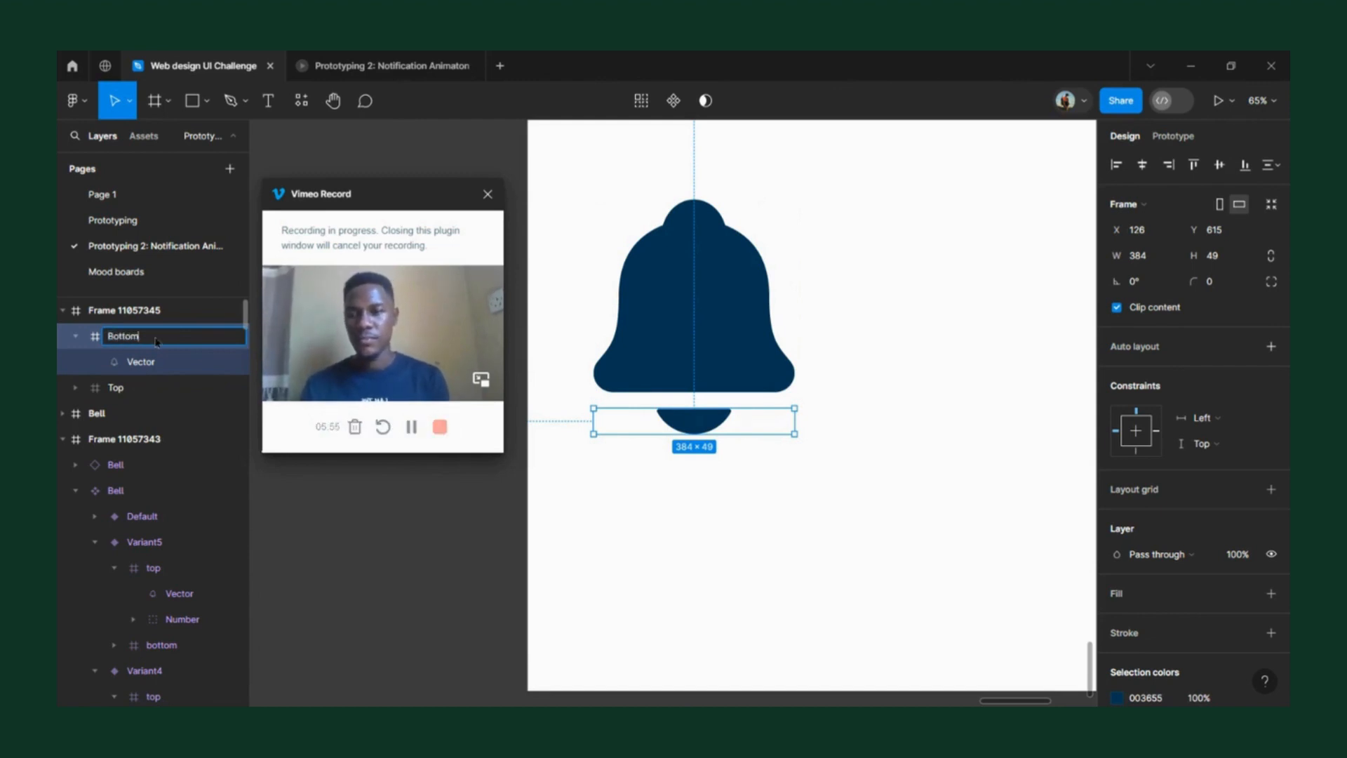
click(580, 392)
click(696, 386)
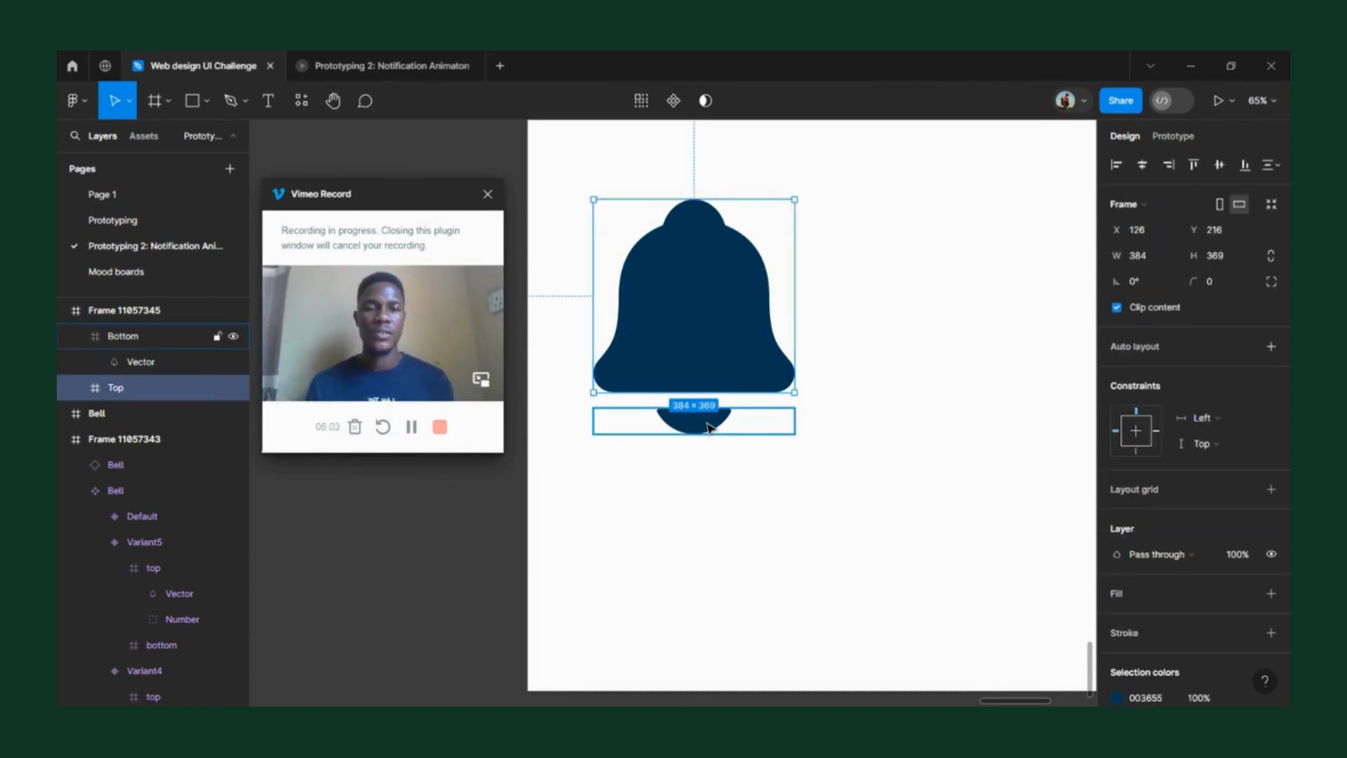
click(842, 260)
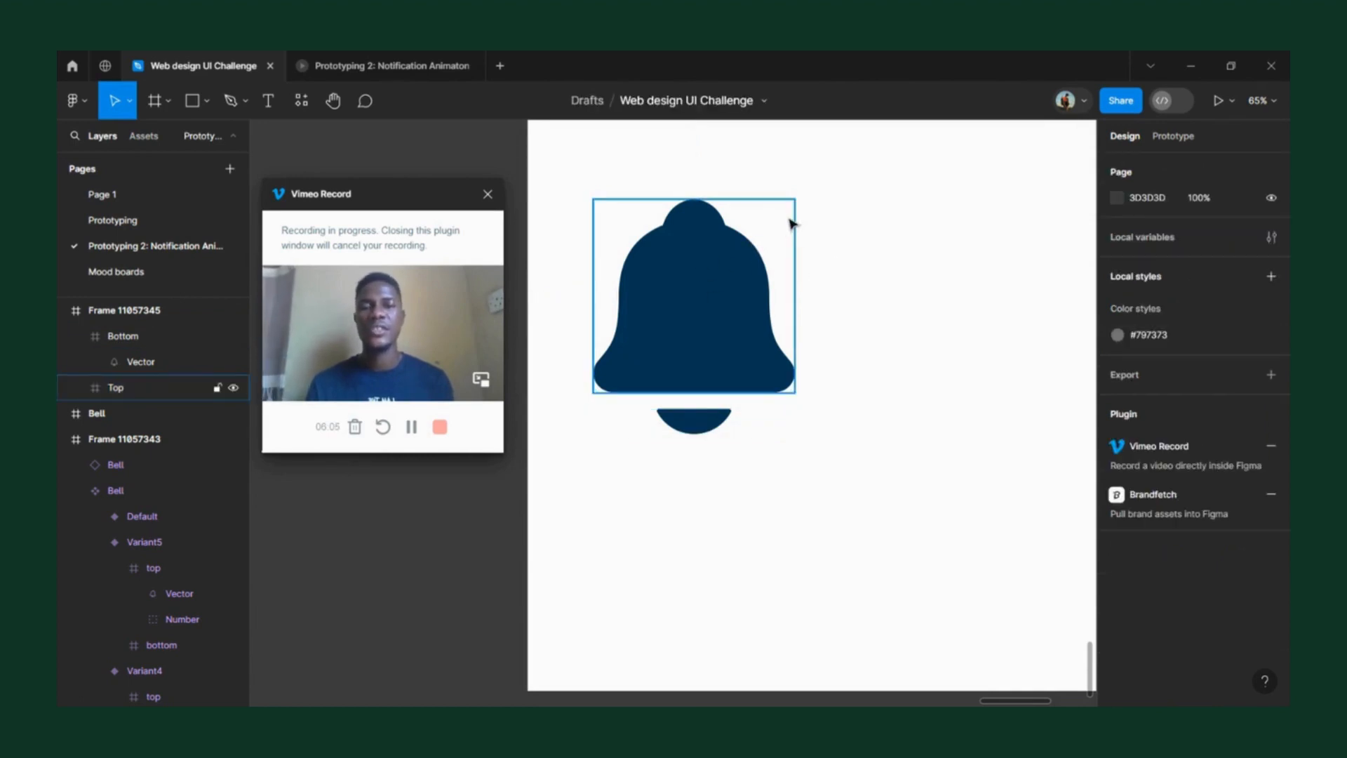
- Draw a badge circle of about 98 × 98 inside the Top frame, over the bell's upper-right shoulder at about X 258, Y 29
scroll(737, 228, up, 5)
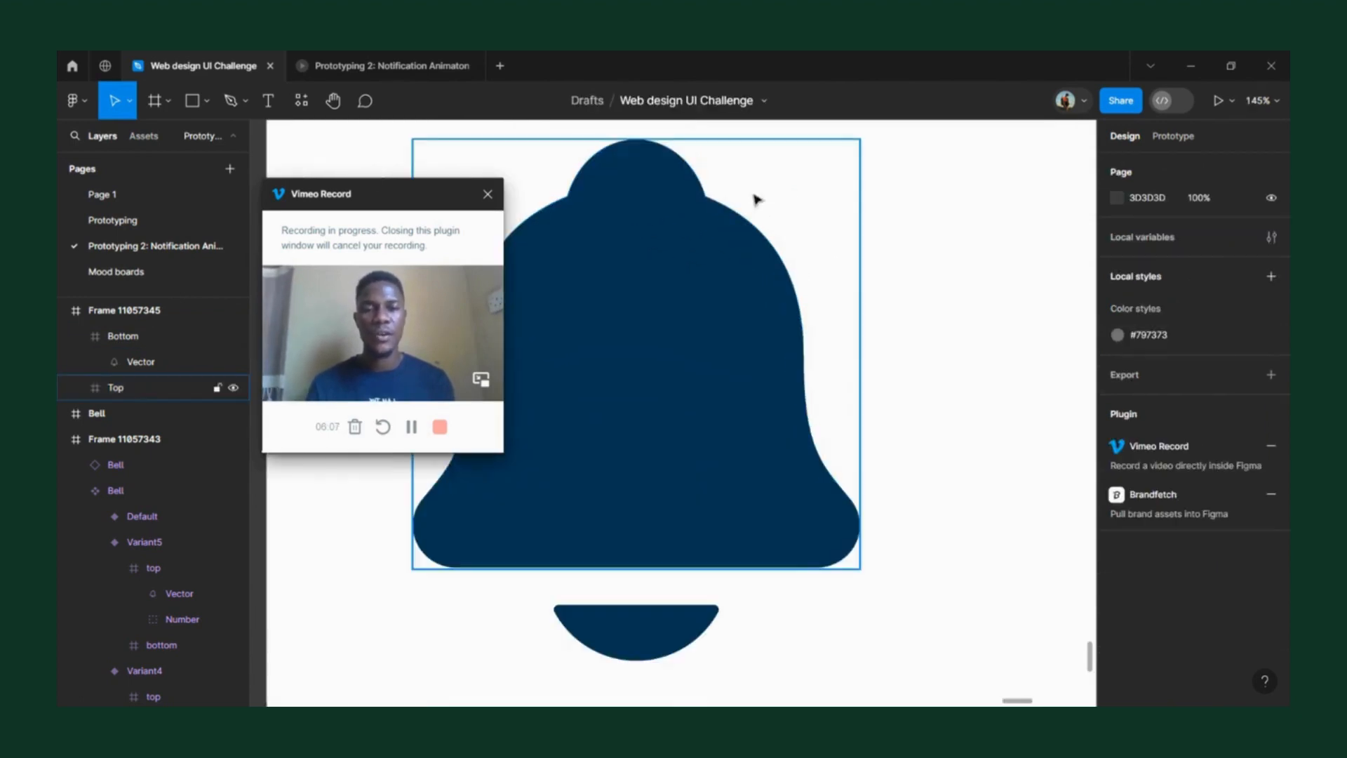
scroll(763, 244, down, 2)
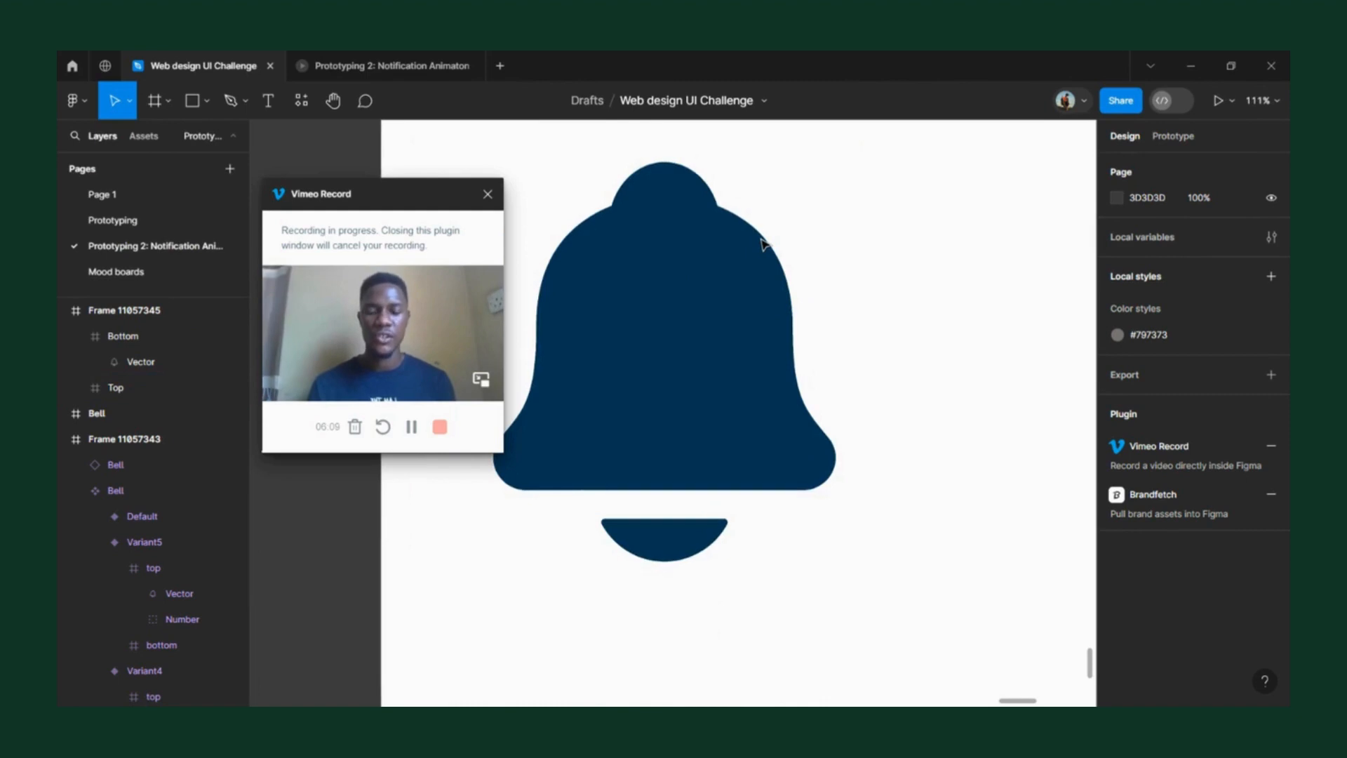
key(o)
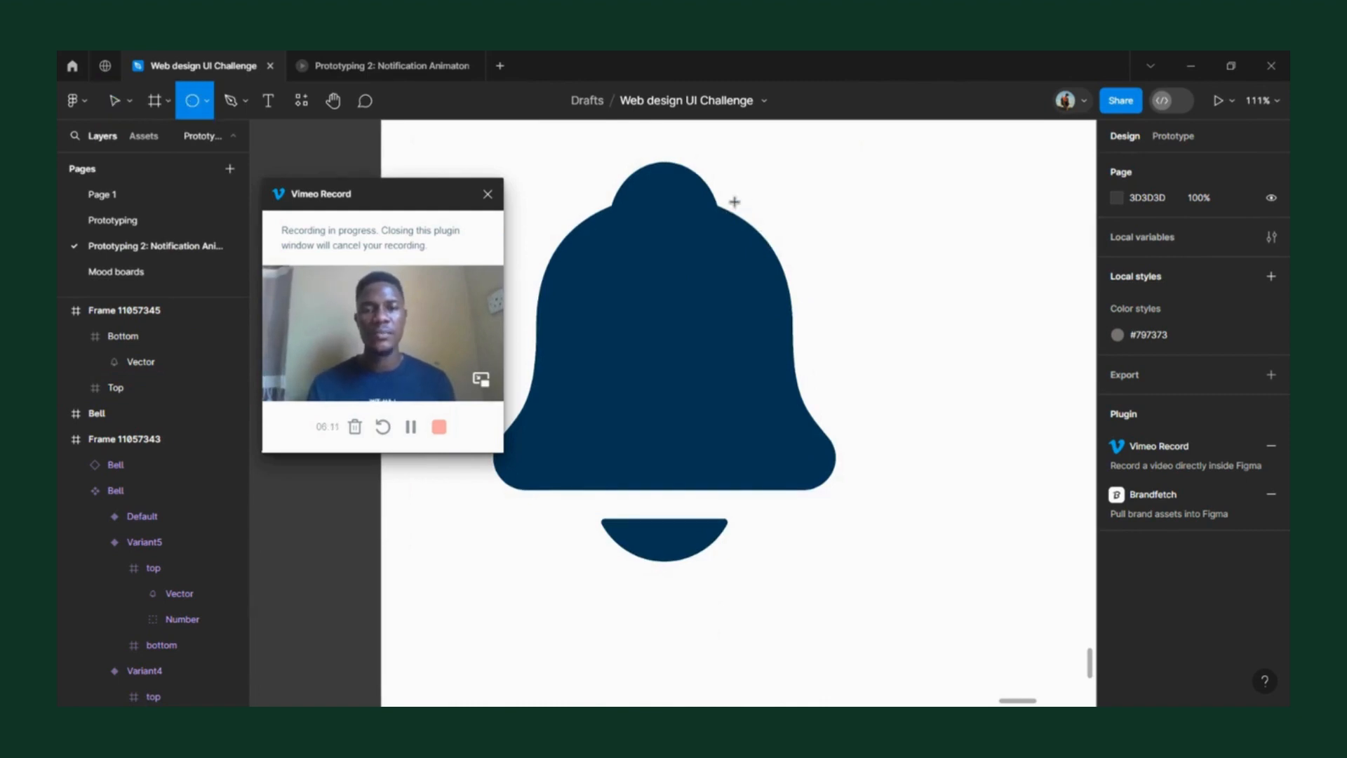
mouse_move(735, 202)
mouse_down()
mouse_move(825, 293)
mouse_move(802, 290)
mouse_up()
scroll(722, 235, down, 6)
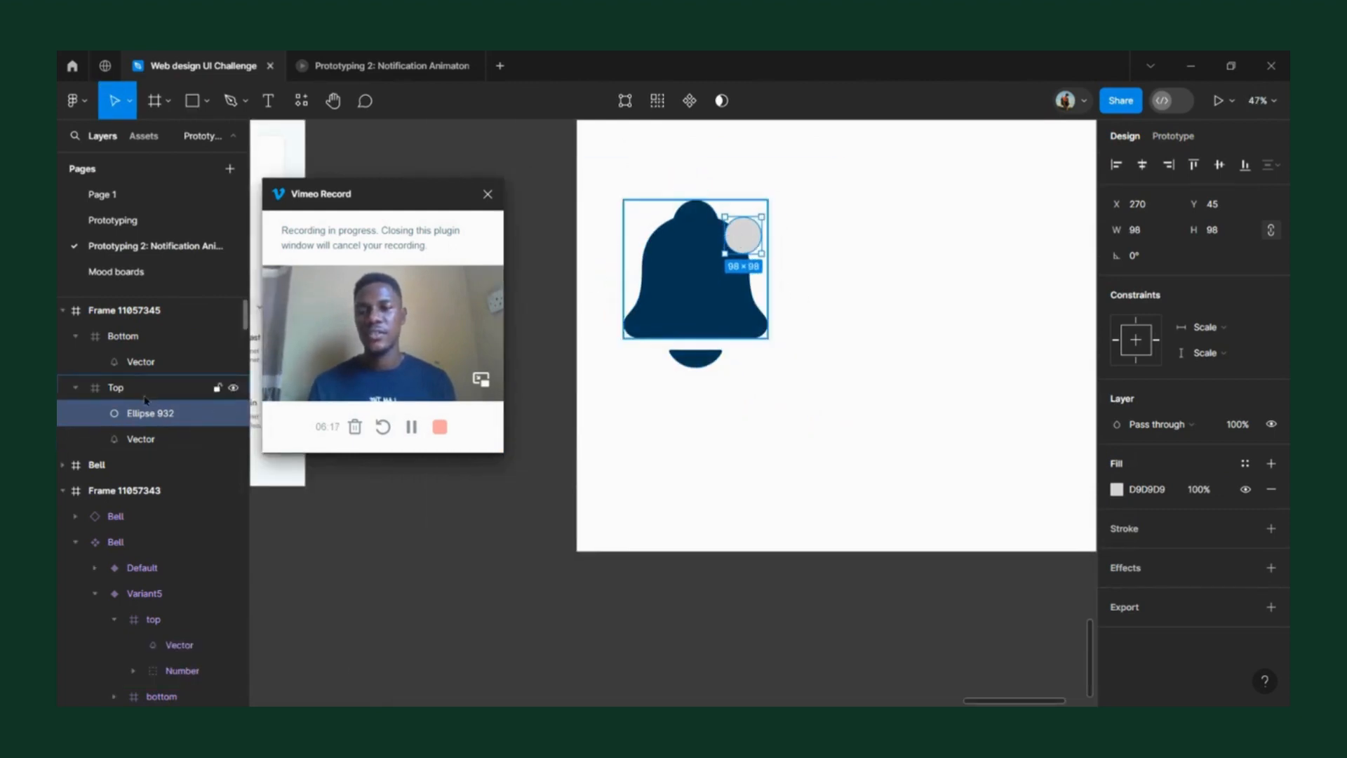
scroll(719, 232, up, 5)
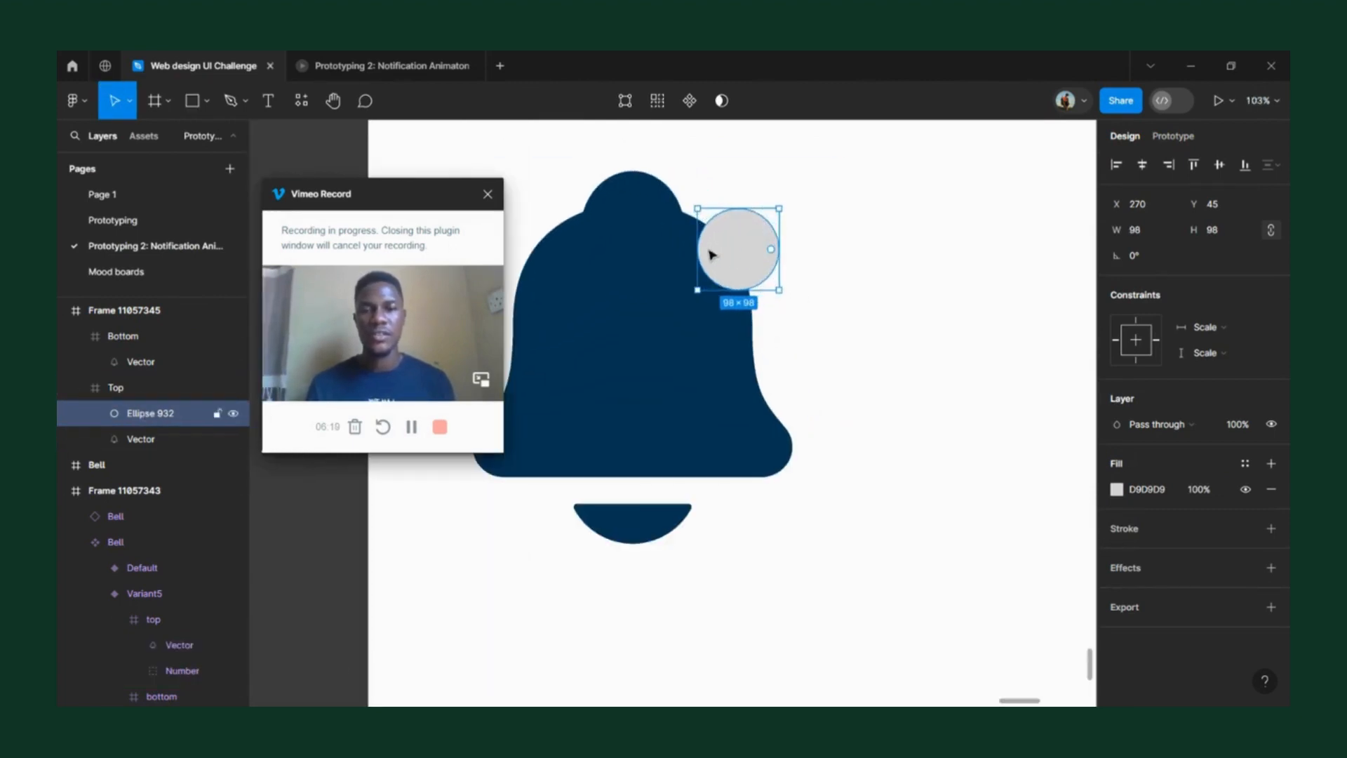
drag(723, 243, 716, 234)
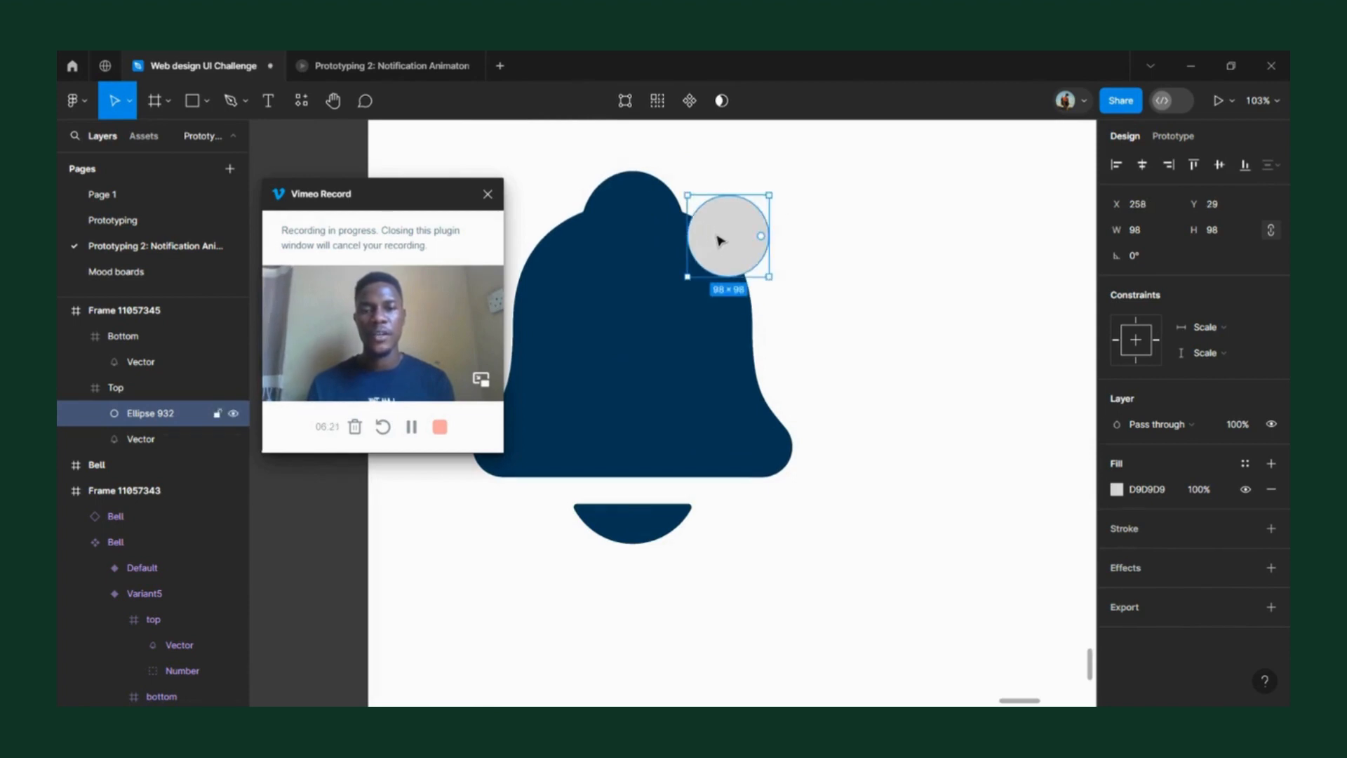
- Add the text 7 inside the badge circle on the bell
key(t)
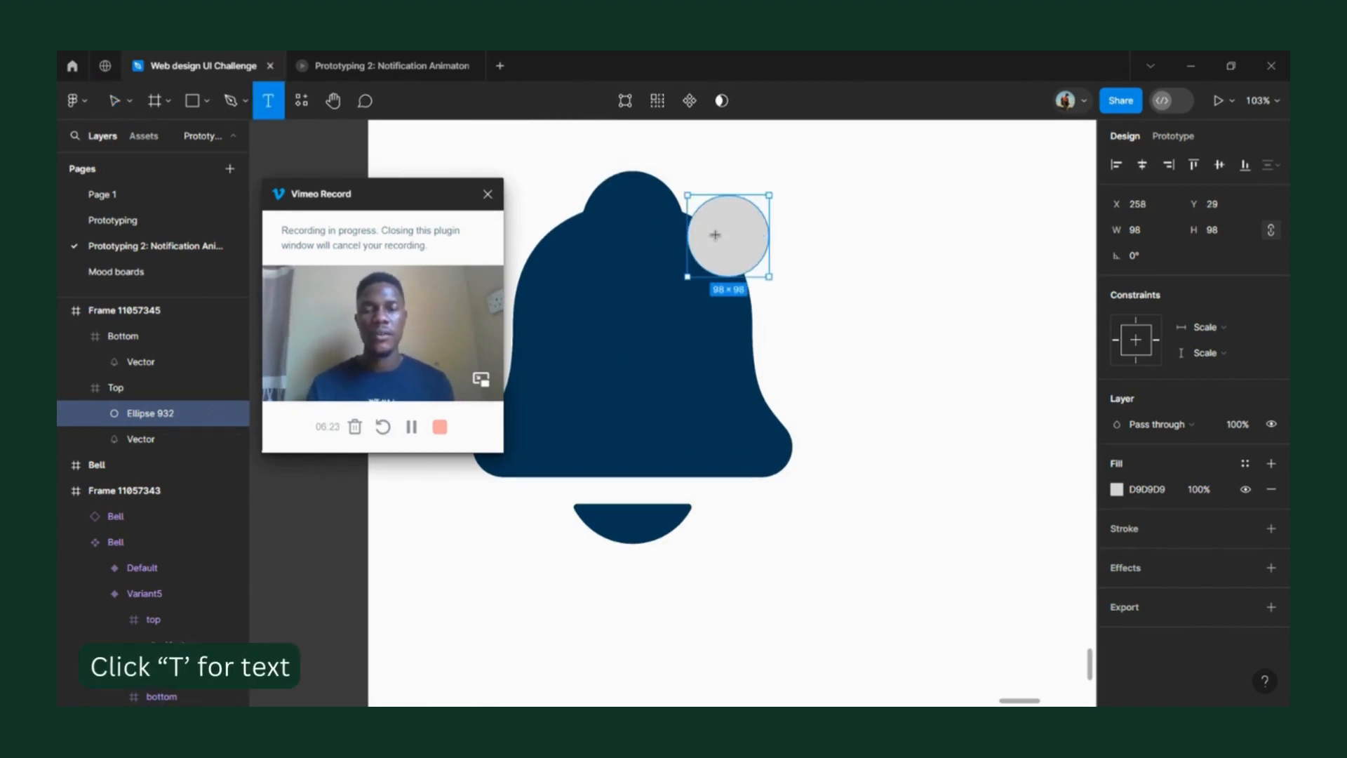
click(745, 254)
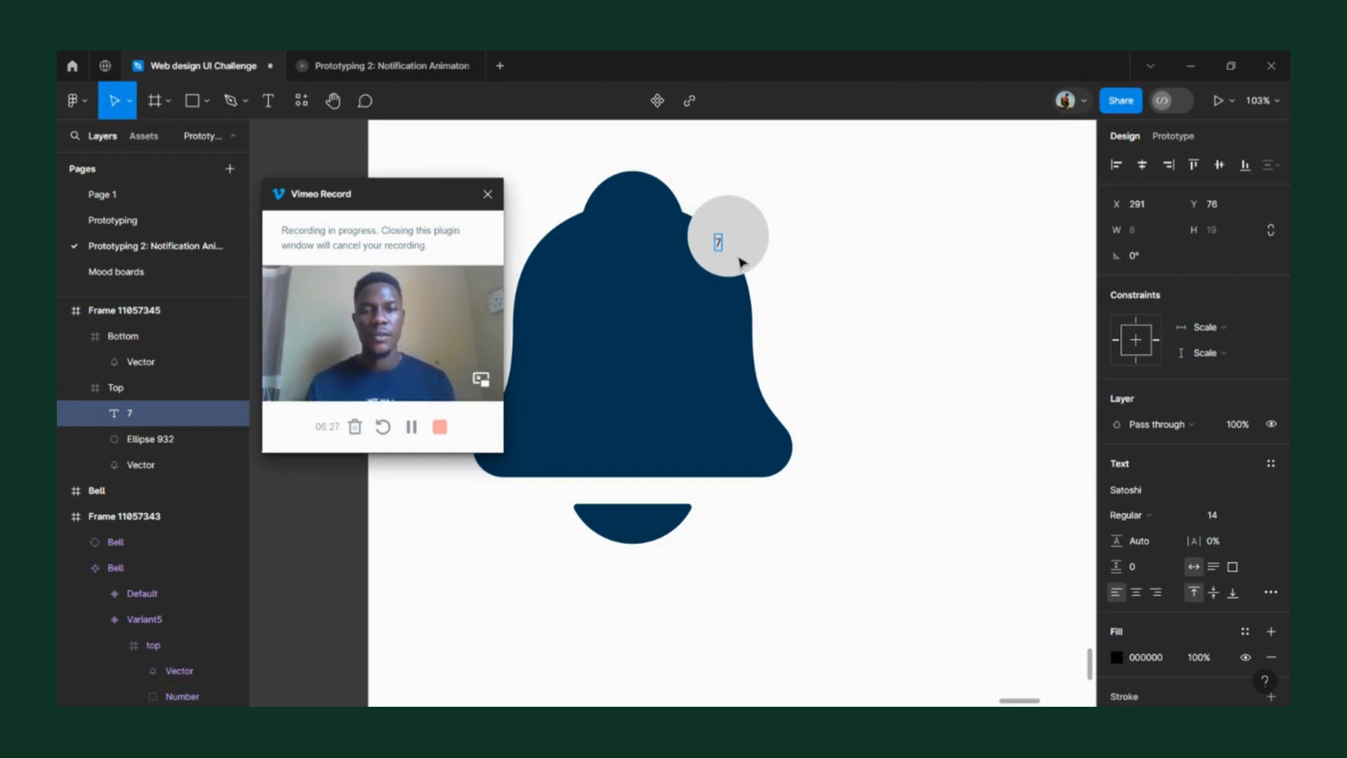
key(Escape)
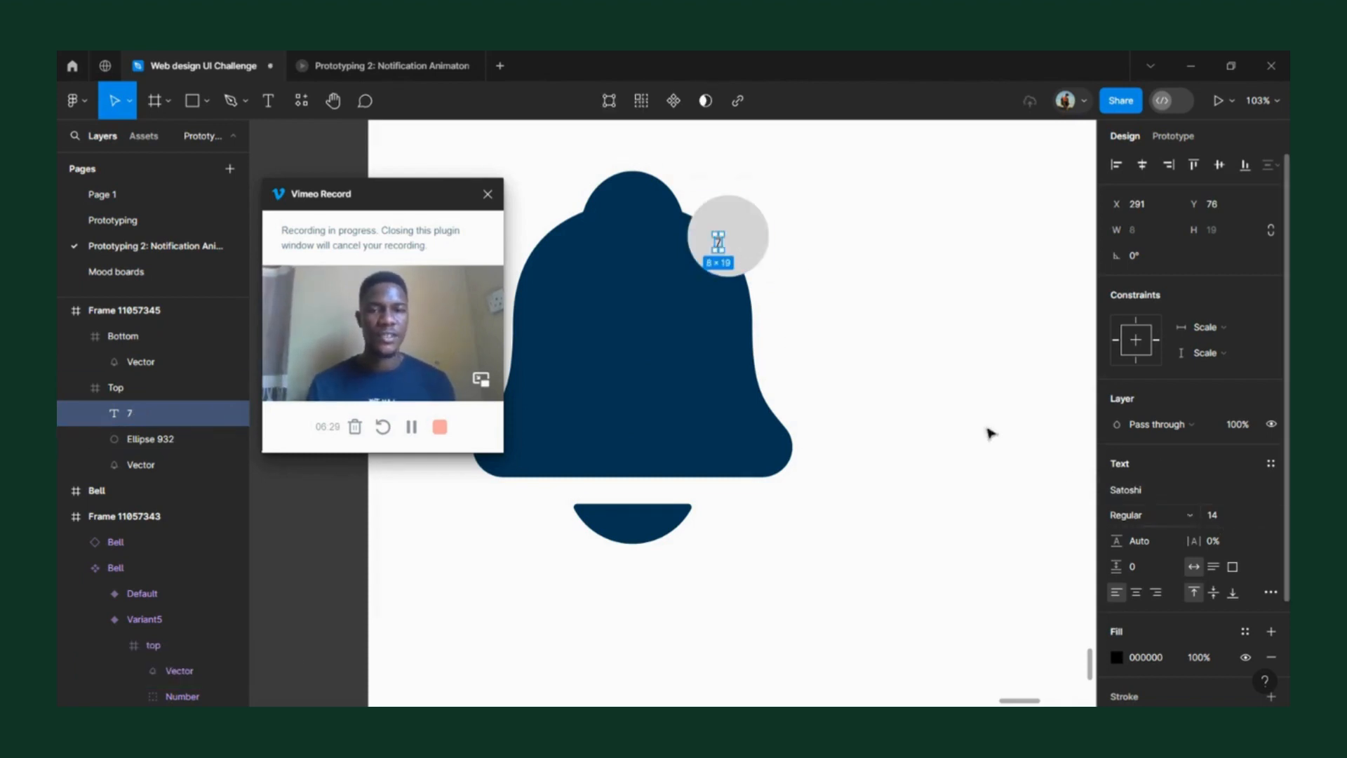
- Scale the white frame containing the bell, with all its contents, down to about 381 × 242 using the Scale tool
scroll(846, 238, down, 10)
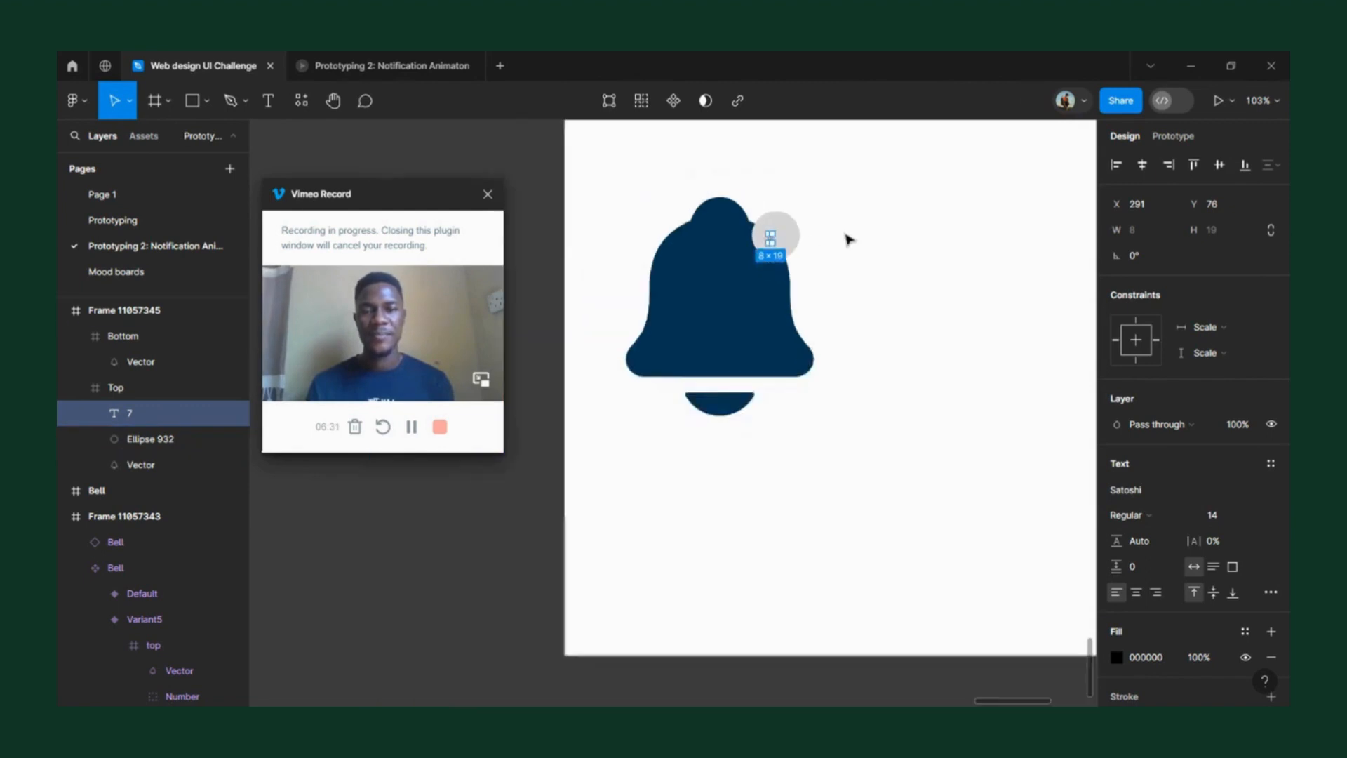
scroll(848, 240, up, 2)
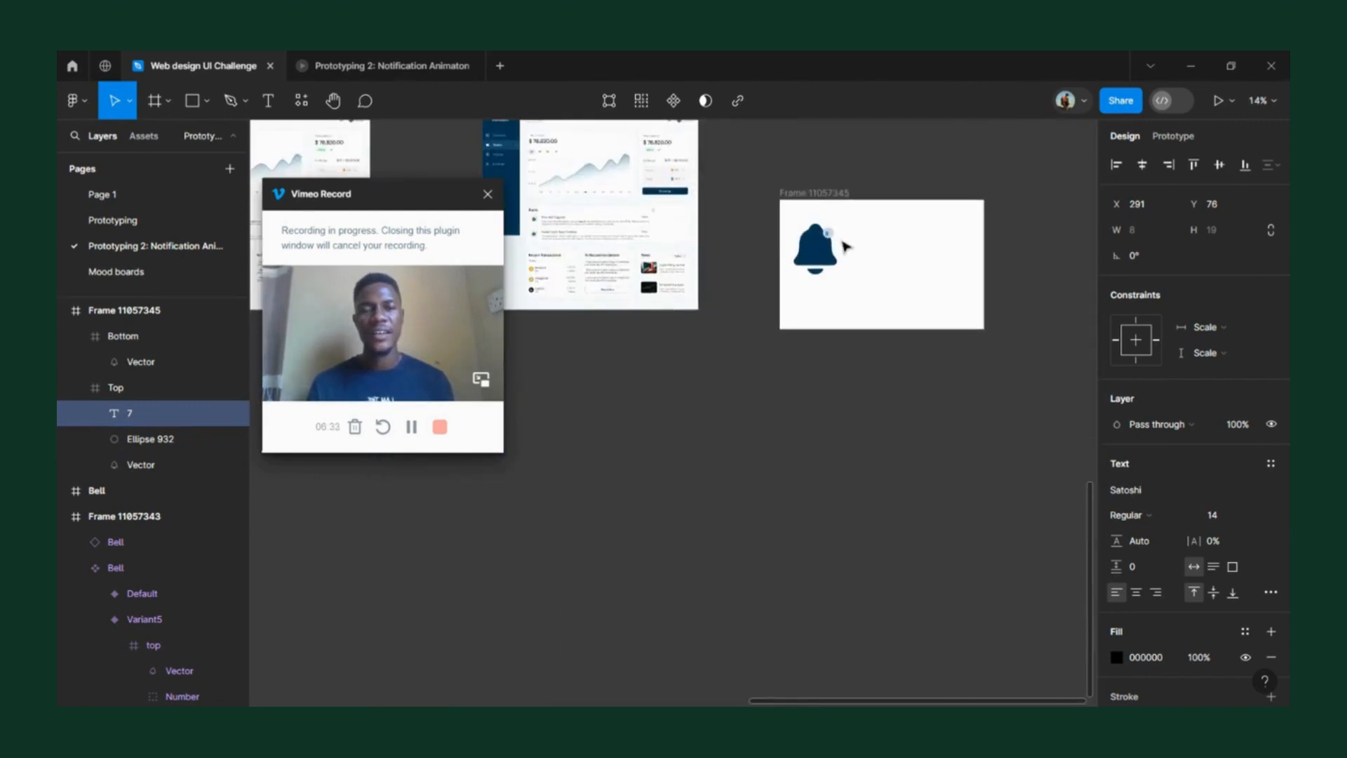
scroll(845, 246, up, 5)
scroll(736, 200, down, 4)
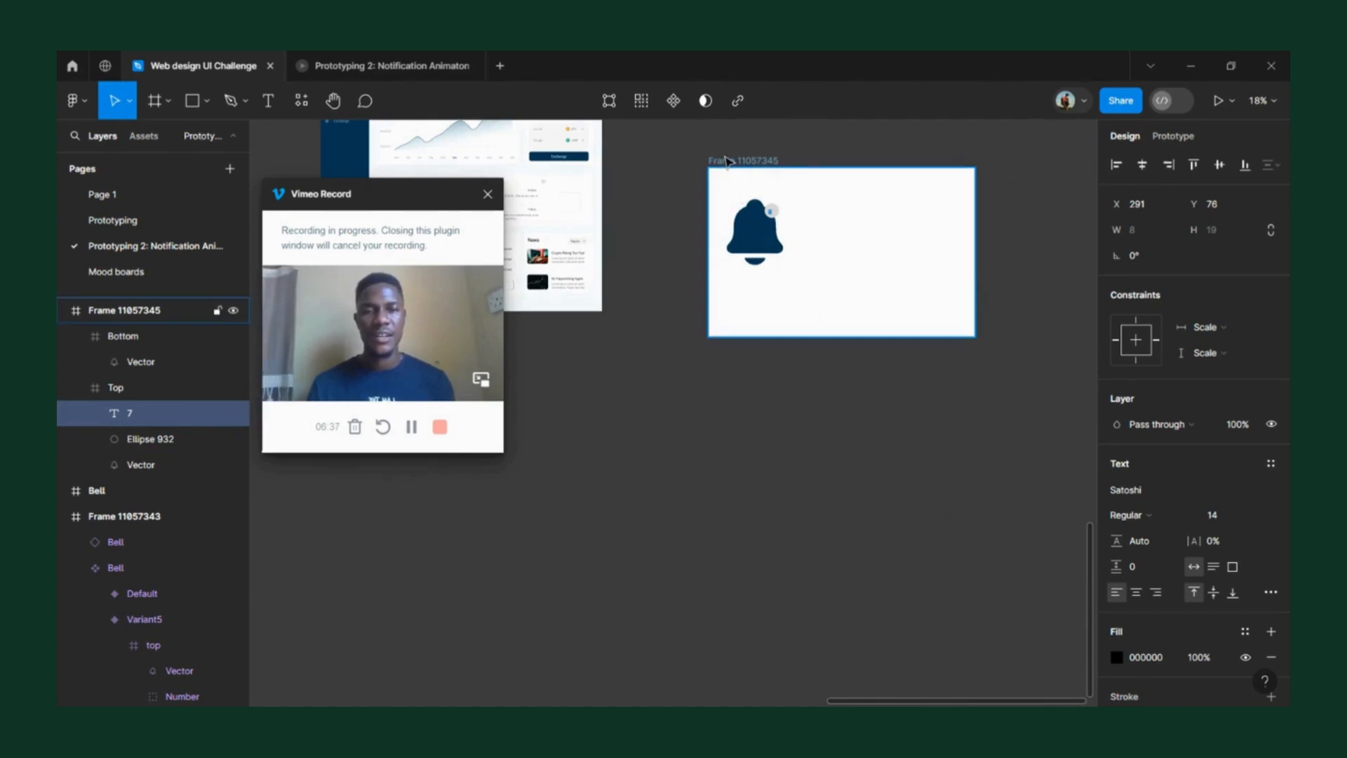
scroll(745, 217, up, 5)
scroll(765, 186, down, 3)
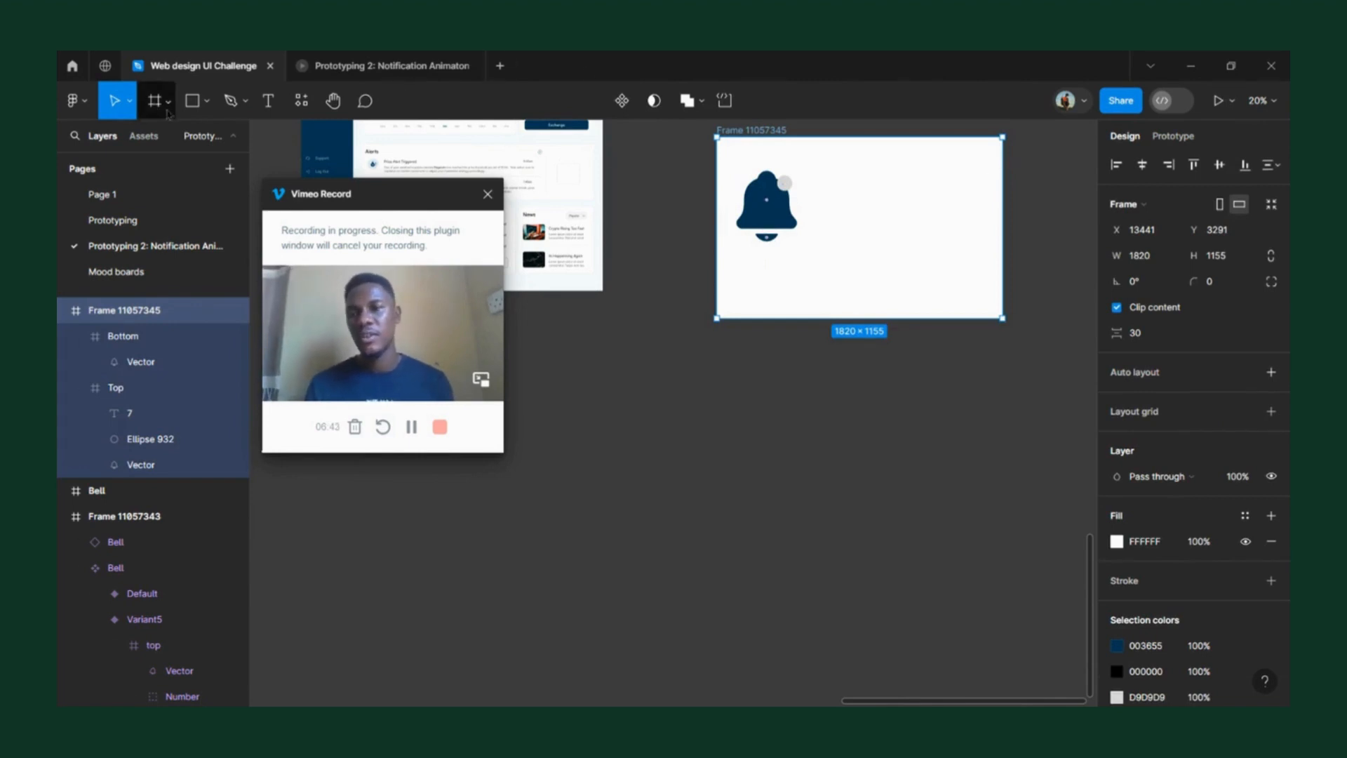
click(132, 104)
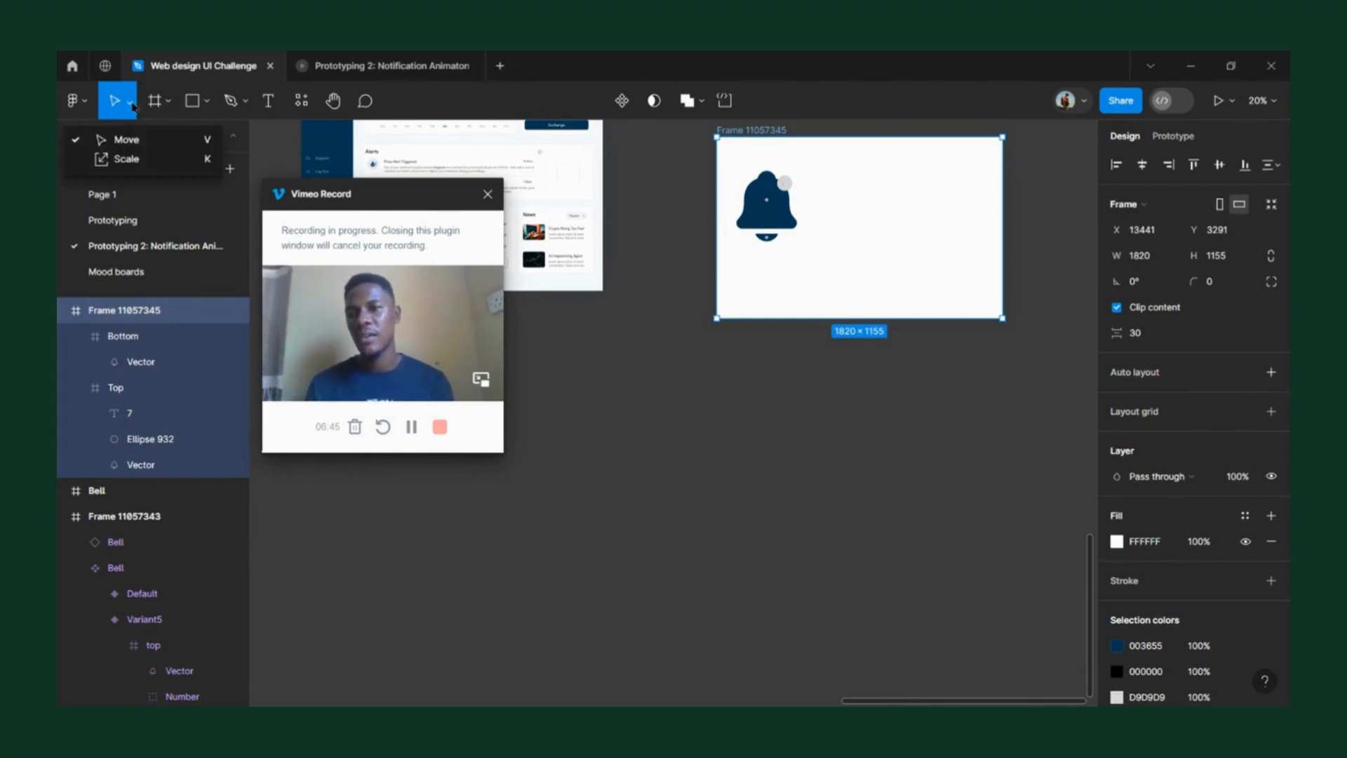
click(132, 104)
click(132, 104)
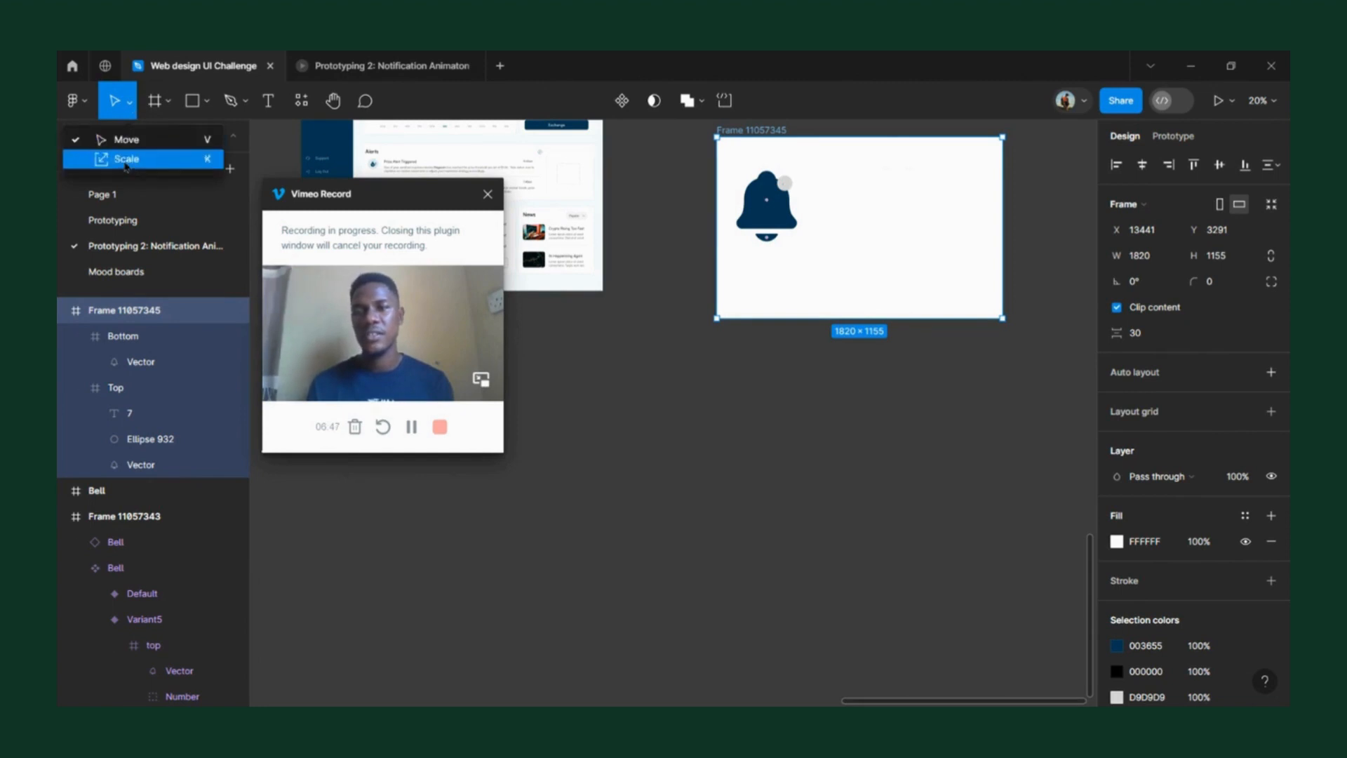
click(126, 160)
drag(1002, 137, 777, 282)
scroll(733, 291, up, 10)
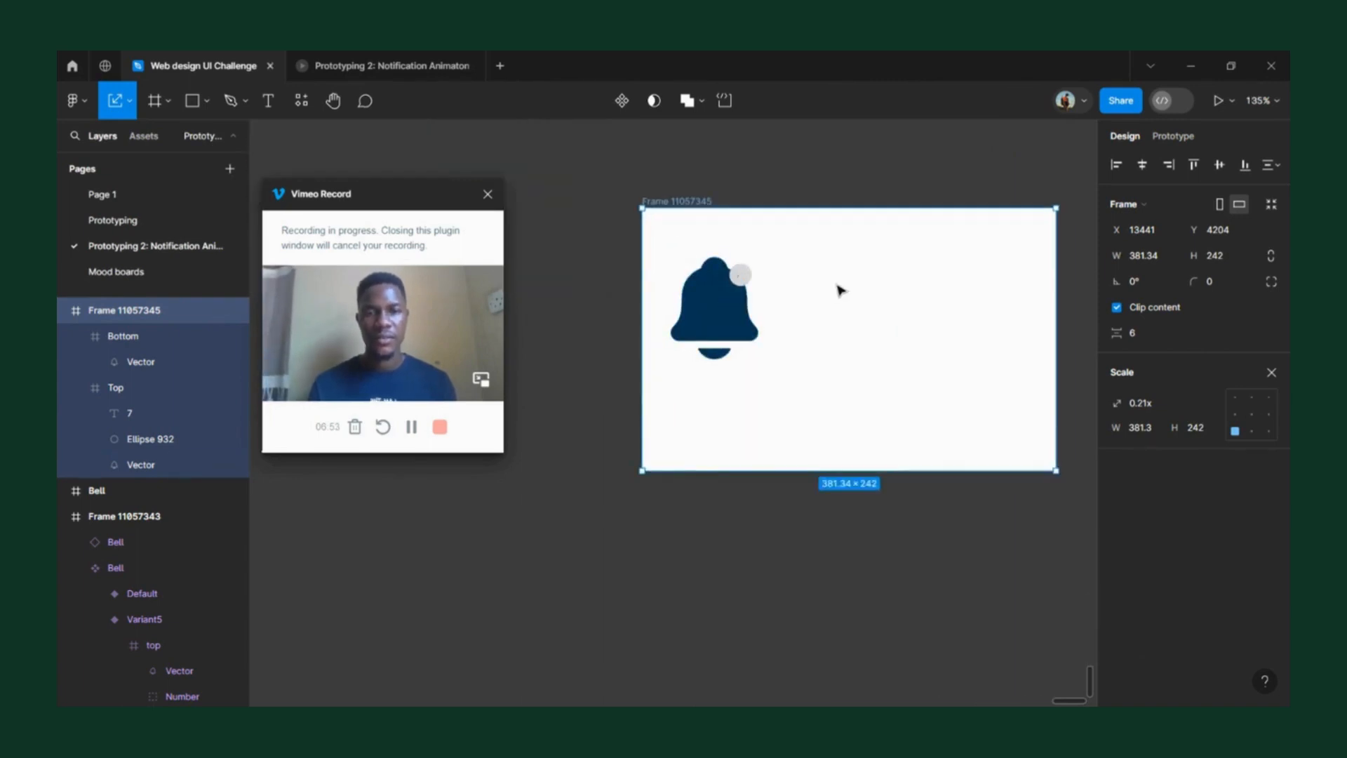
- Move the white bell frame beside the dashboard at about X 13096, Y 3529 and scale it up to about 736 × 467
scroll(840, 290, down, 8)
drag(836, 316, 777, 185)
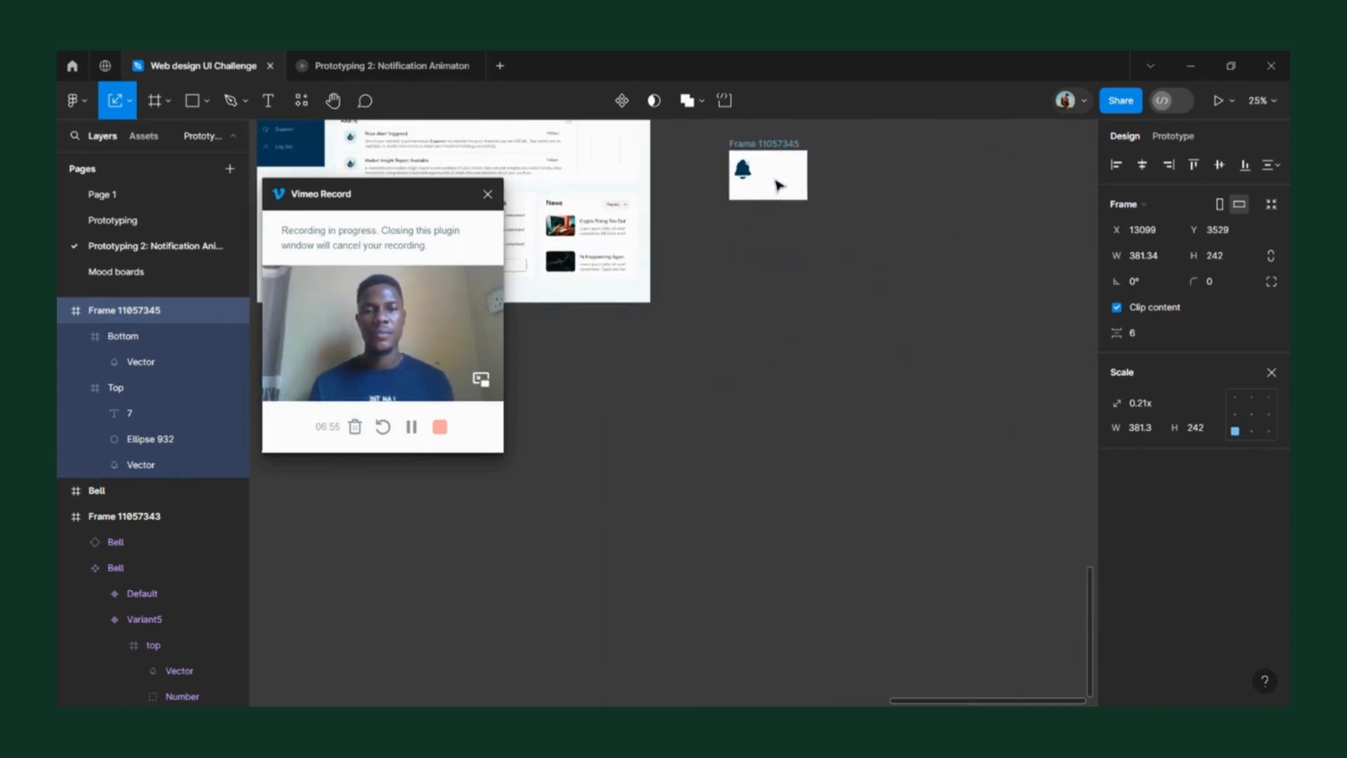
scroll(775, 186, up, 4)
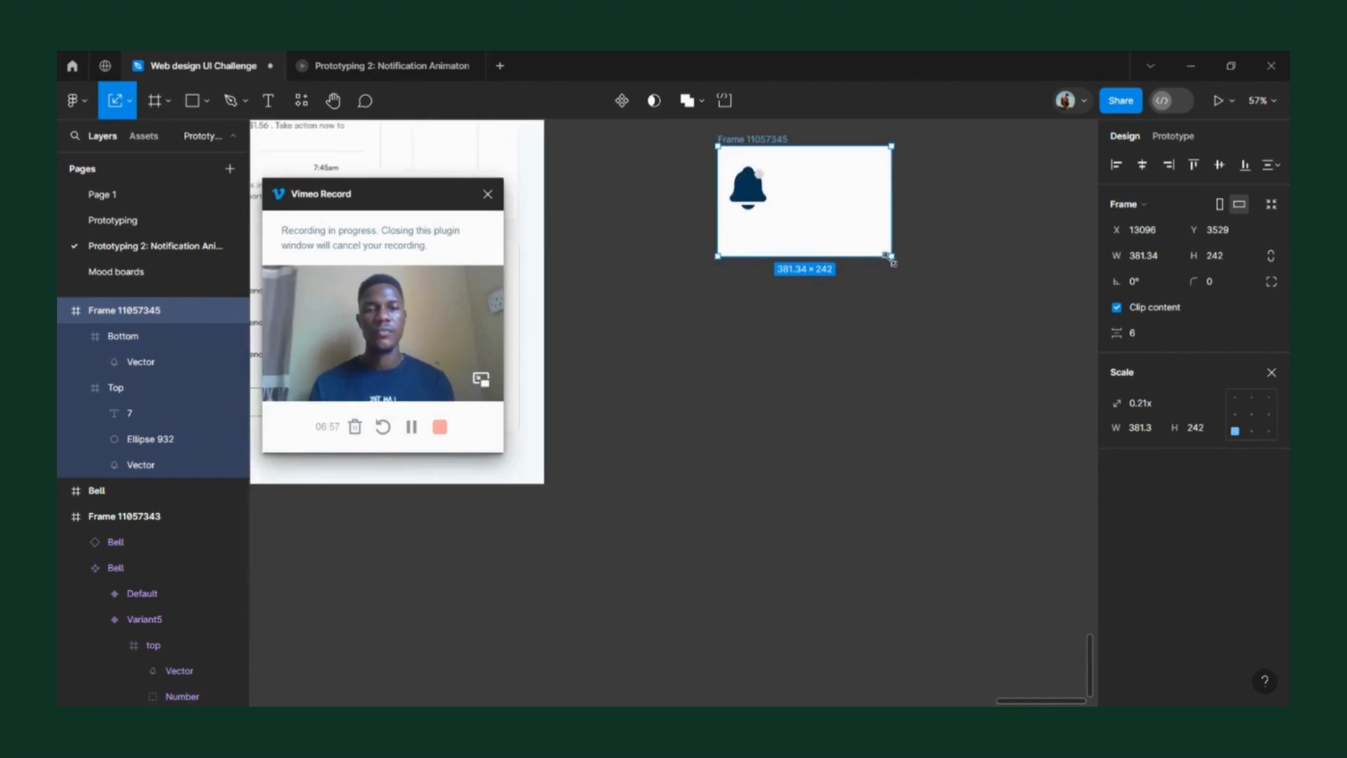
drag(891, 261, 1052, 359)
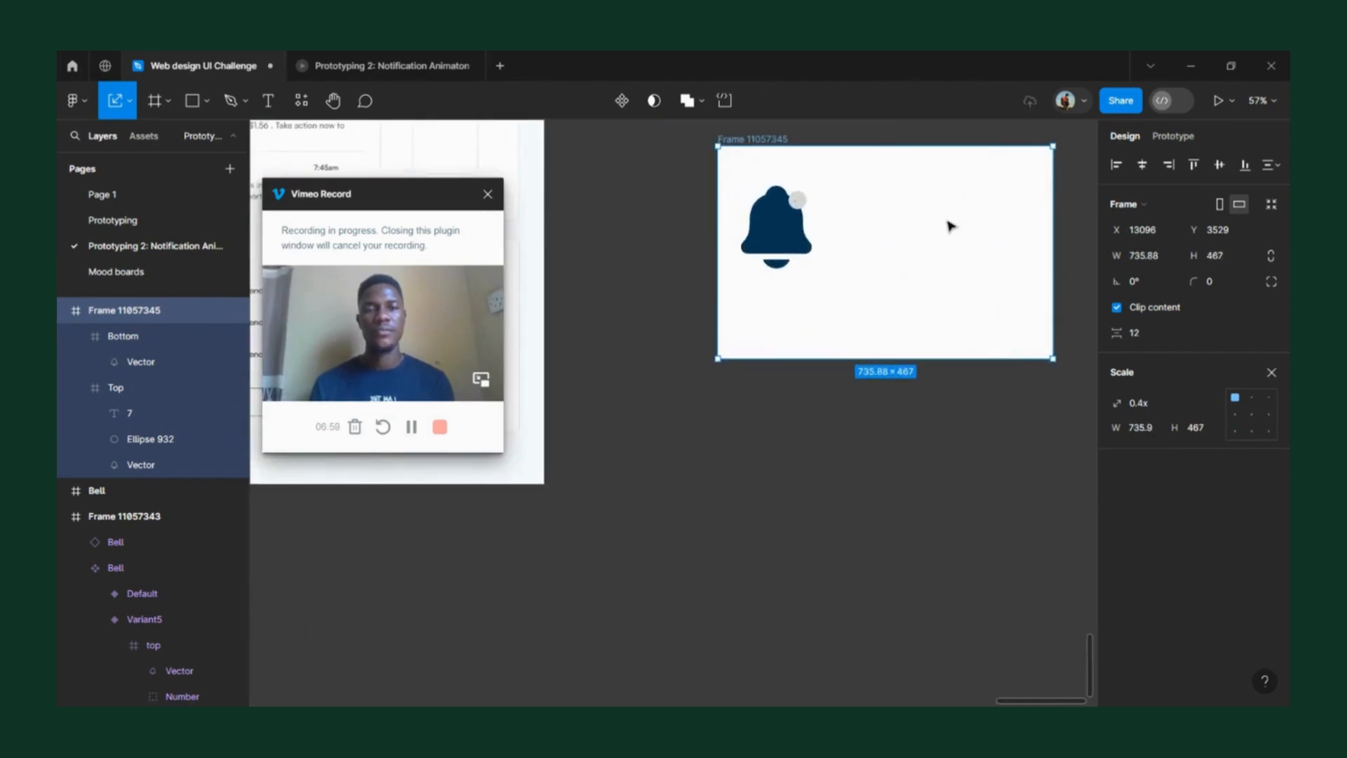
- Set the font size of the 7 in the badge circle to 16
click(804, 230)
scroll(789, 210, up, 4)
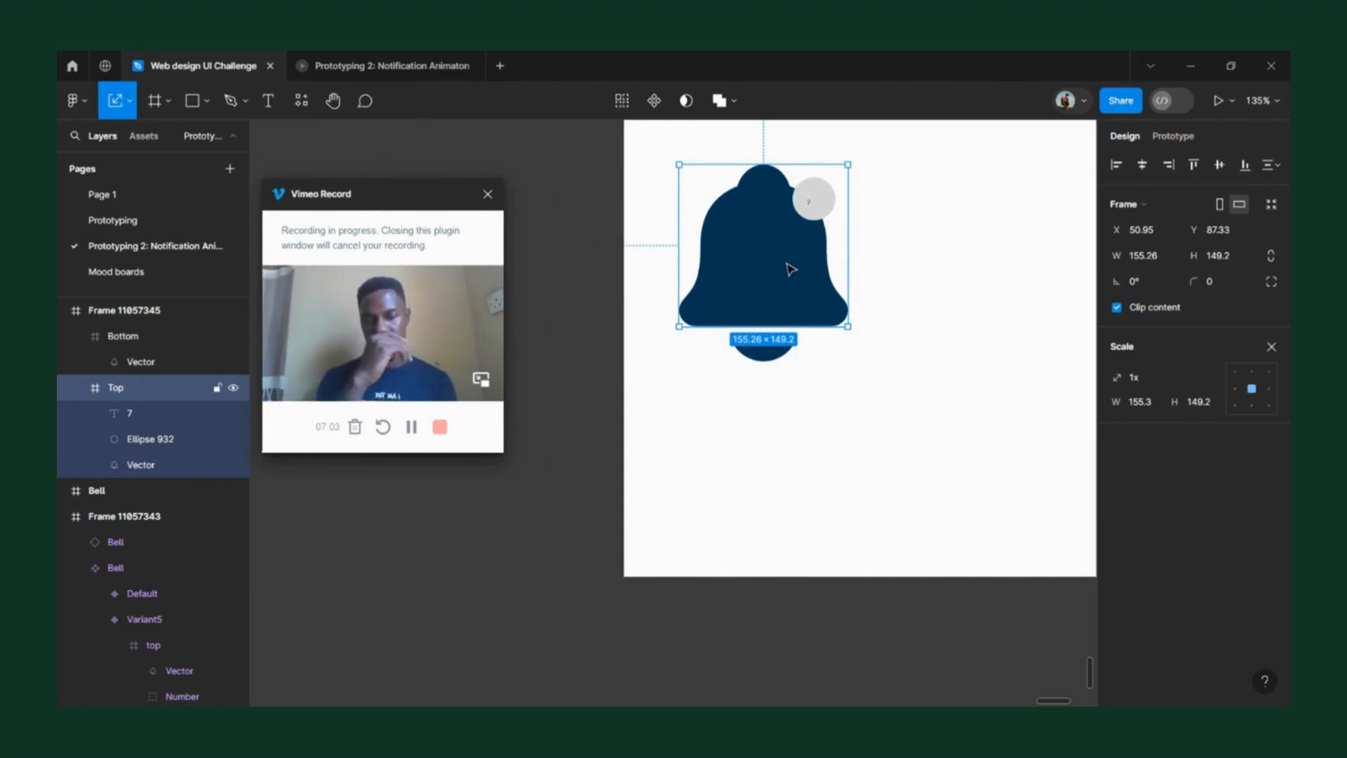
scroll(772, 210, up, 5)
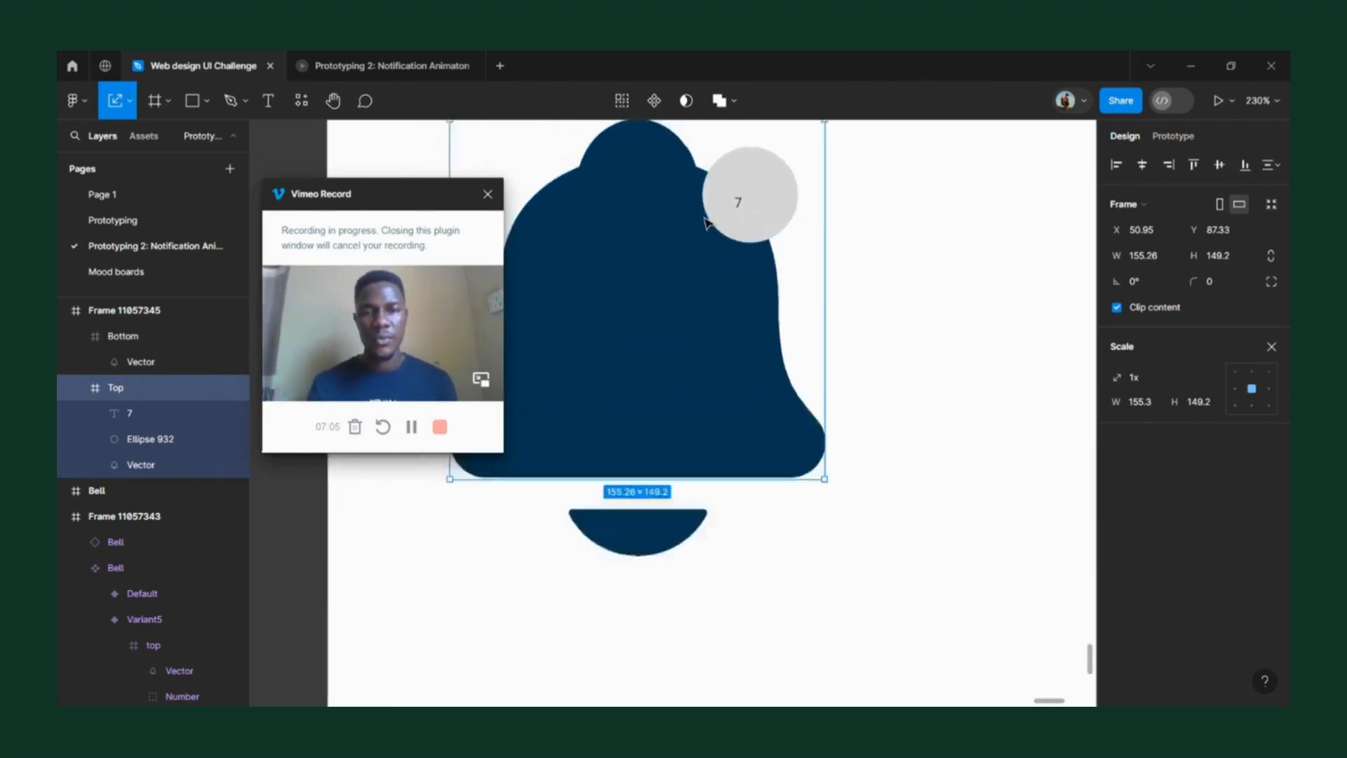
double_click(766, 195)
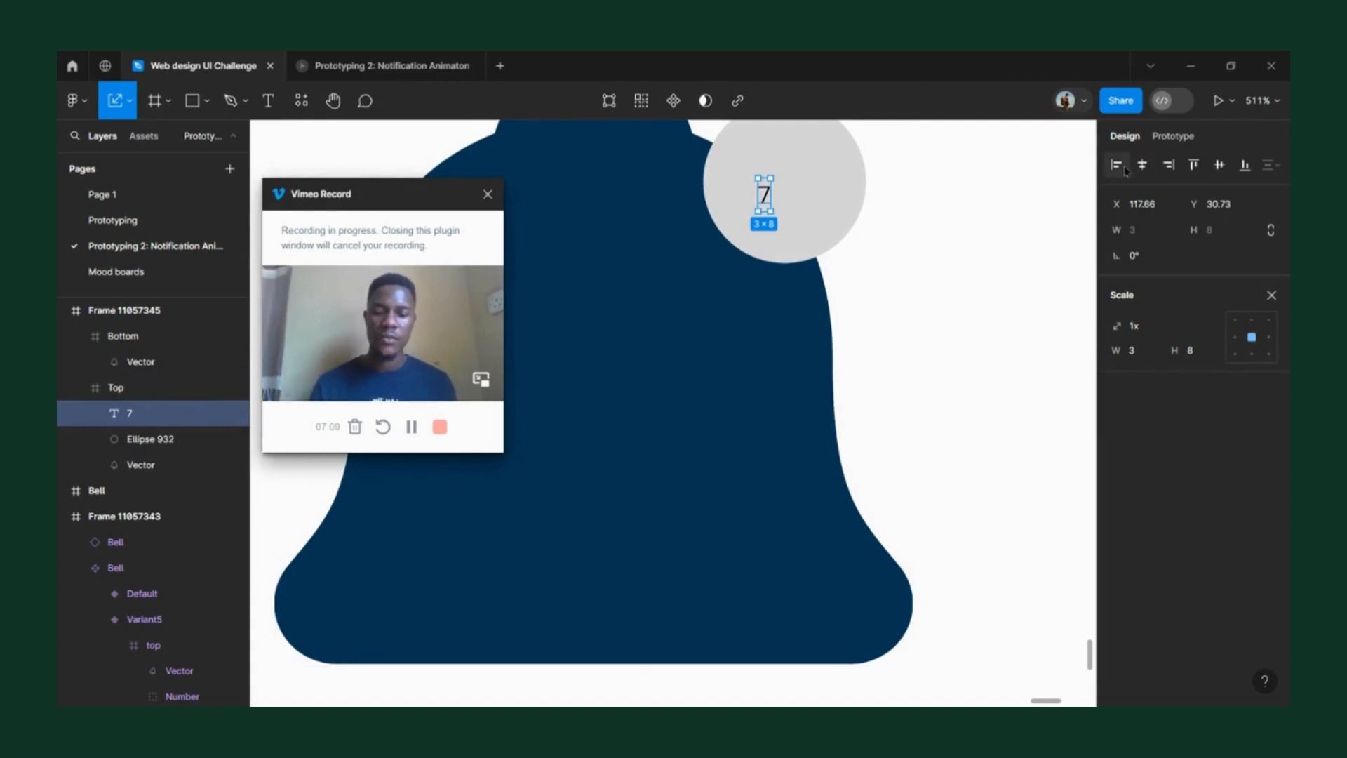
key(v)
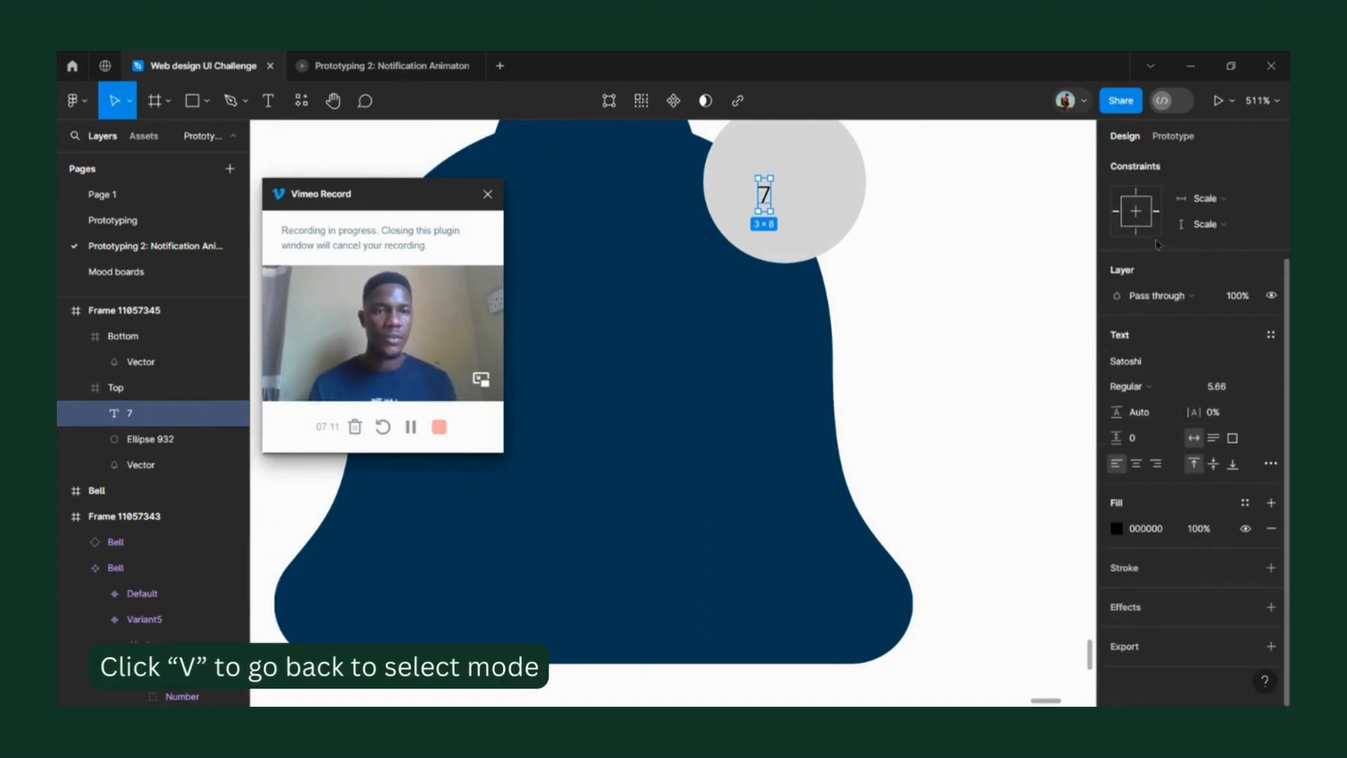
scroll(860, 254, up, 3)
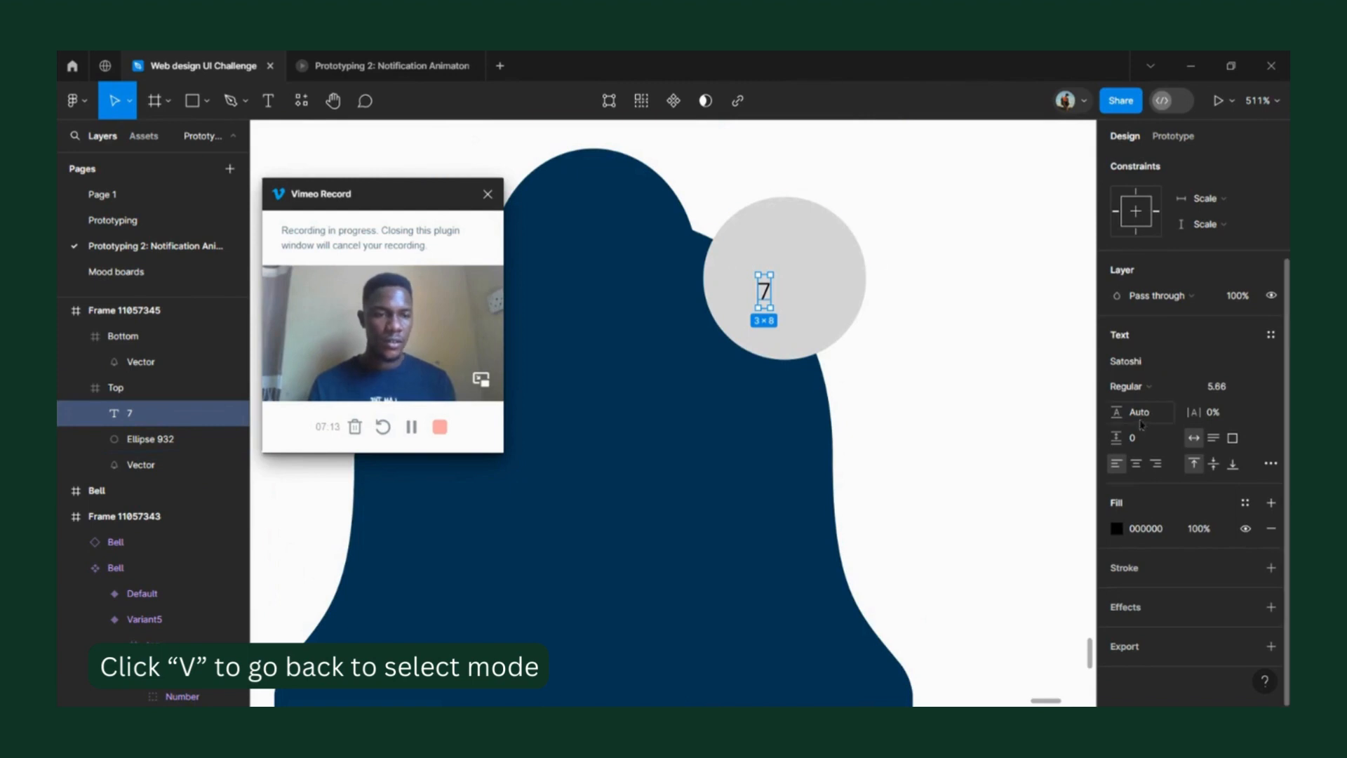
click(1219, 388)
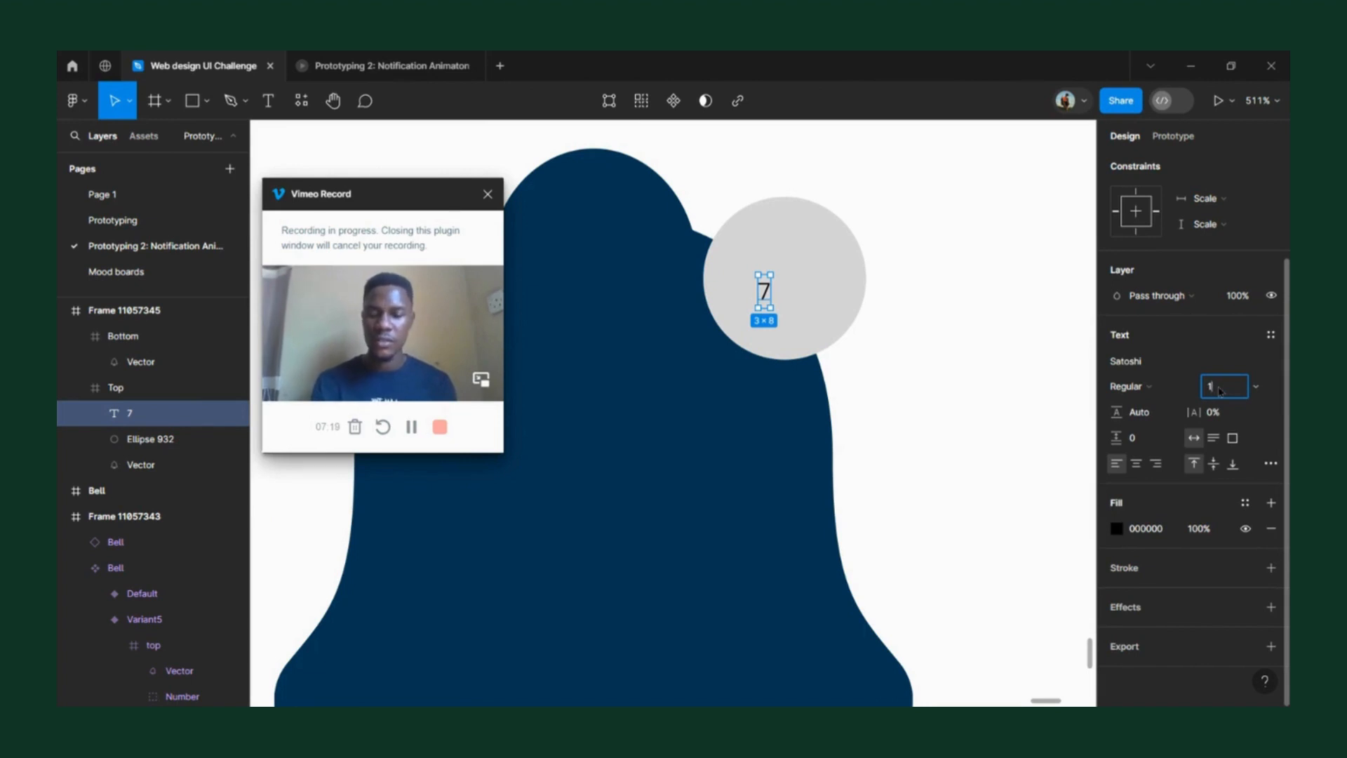
key(Return)
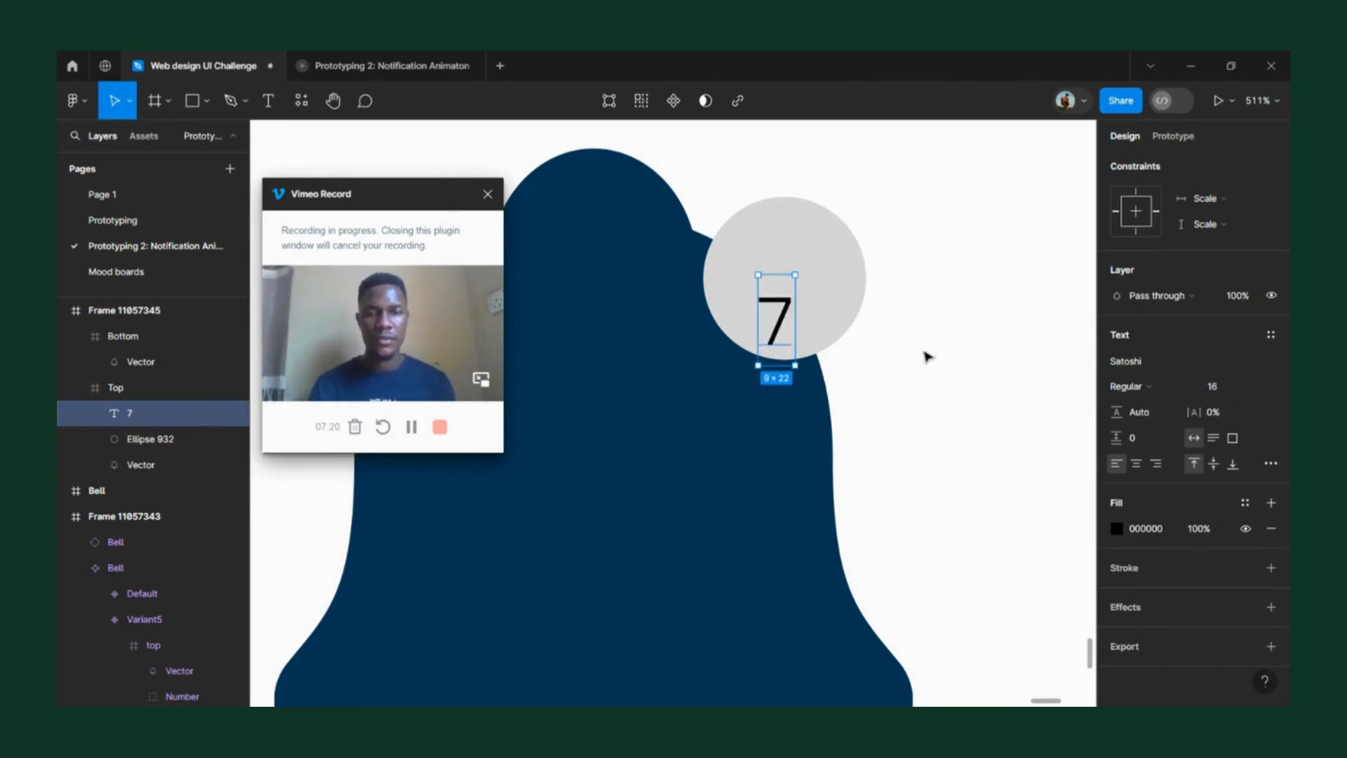
key(Escape)
- Move the 7 up toward the middle of the badge circle and scale it up to about 10 × 25
double_click(779, 328)
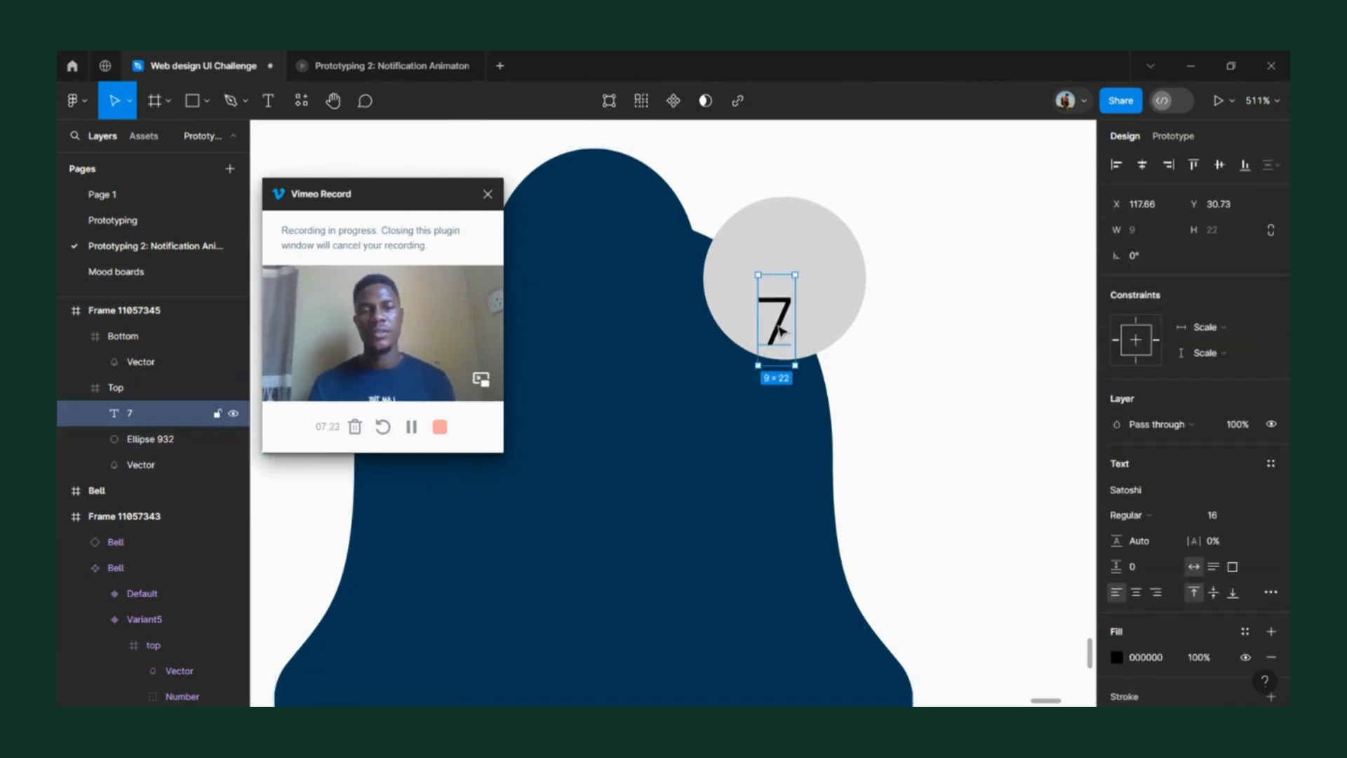
drag(780, 324, 790, 291)
key(k)
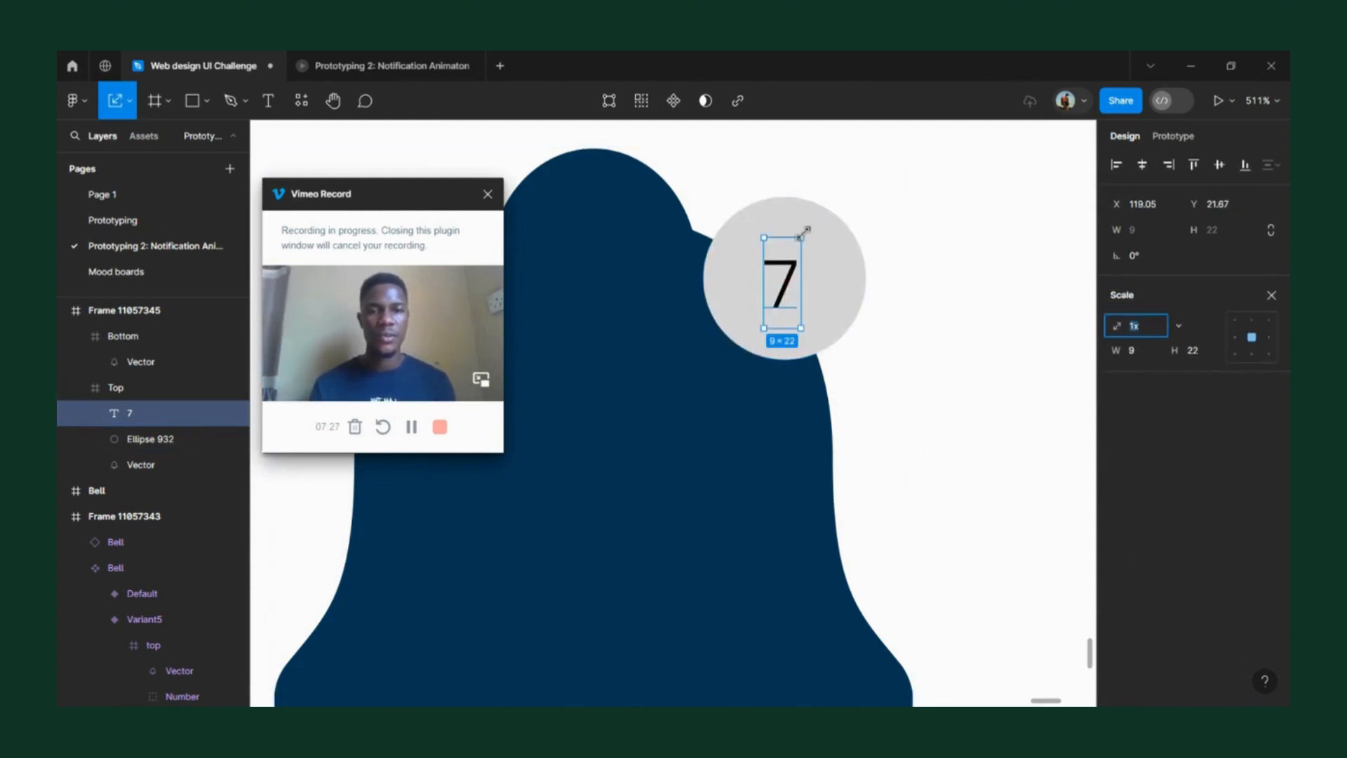
drag(808, 232, 806, 224)
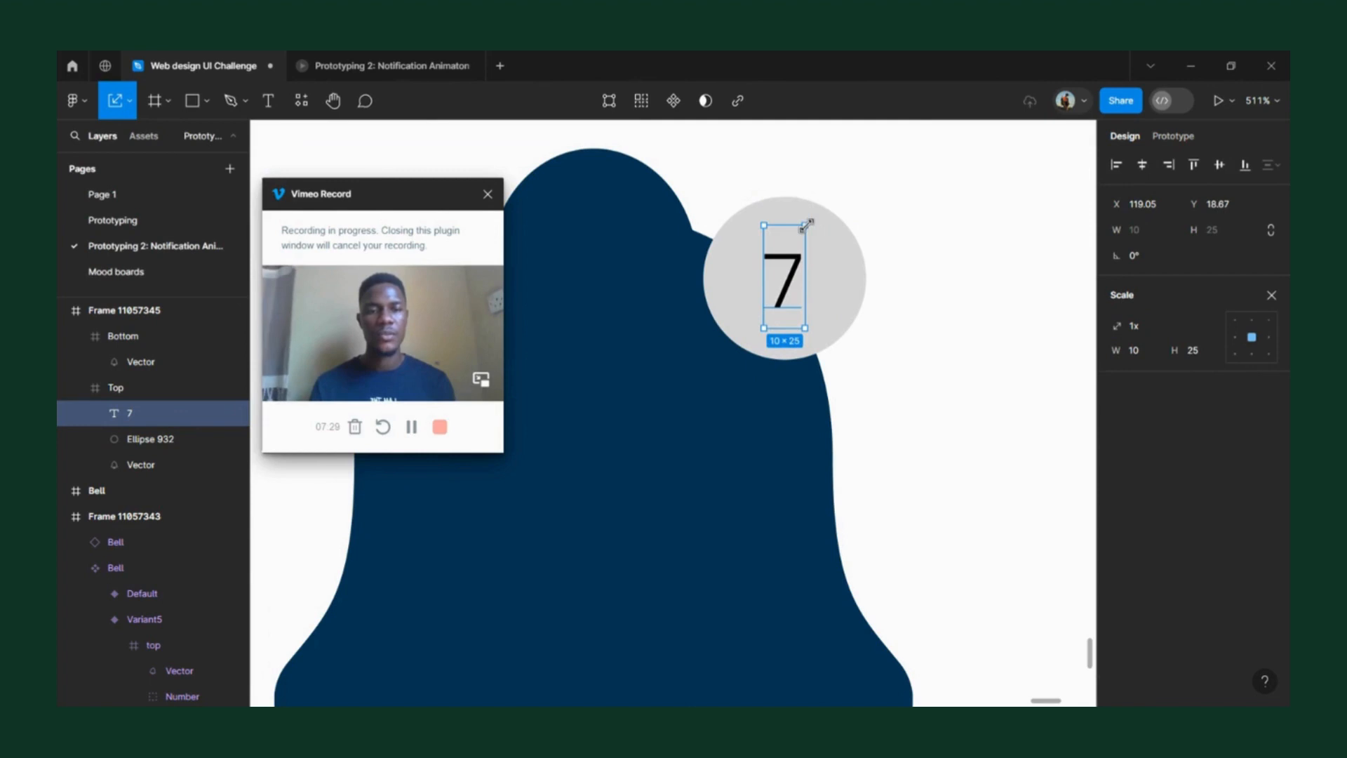
- Change the font weight of the badge's 7 to Bold
key(v)
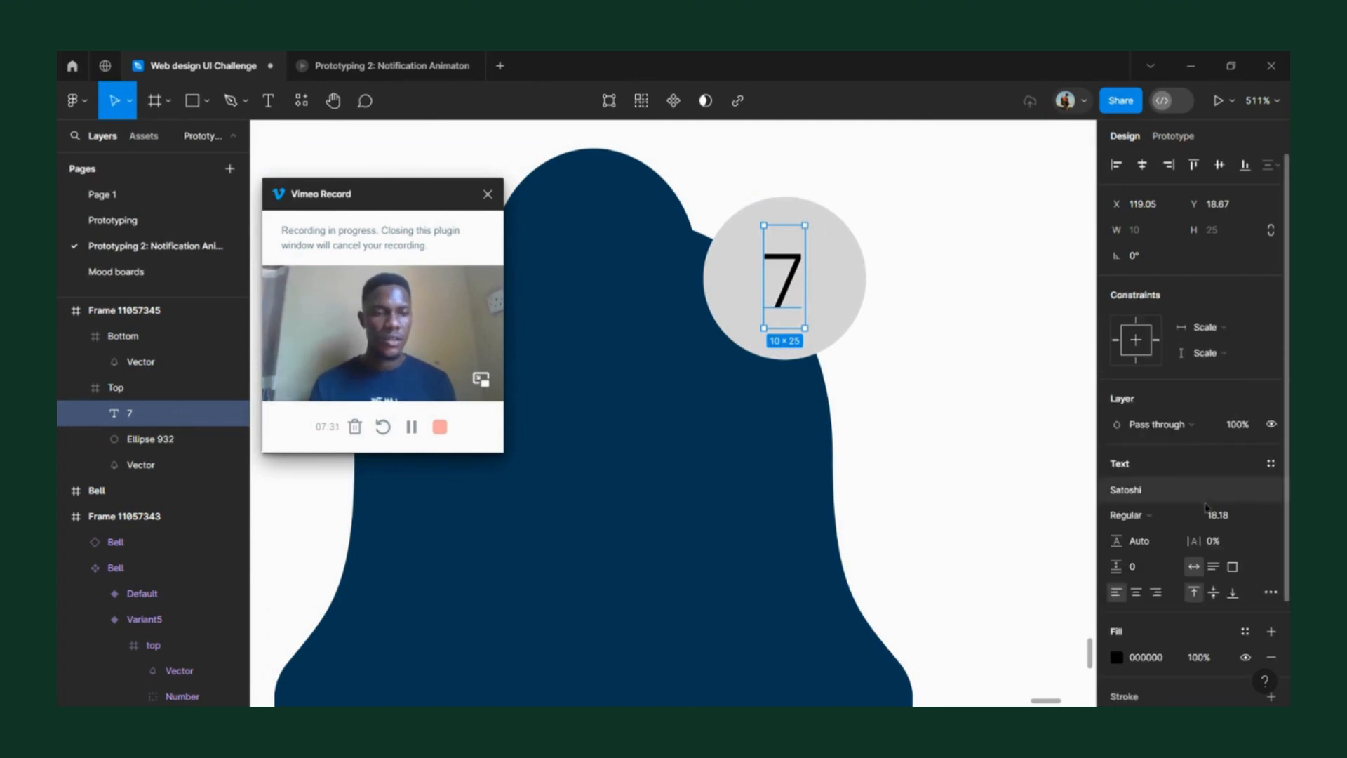
click(1169, 521)
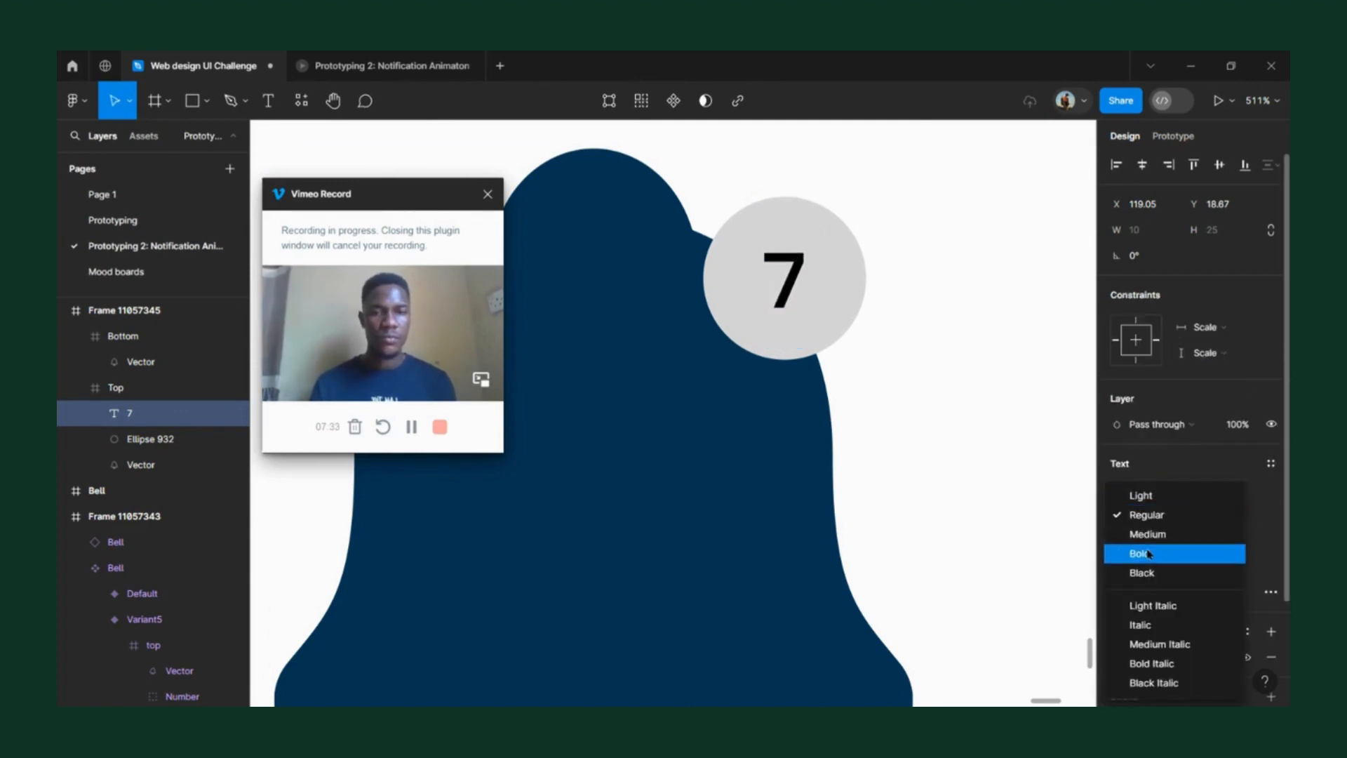
click(1143, 553)
- Fill the badge circle with red E53535 and its 7 with white FFFFFF
click(836, 307)
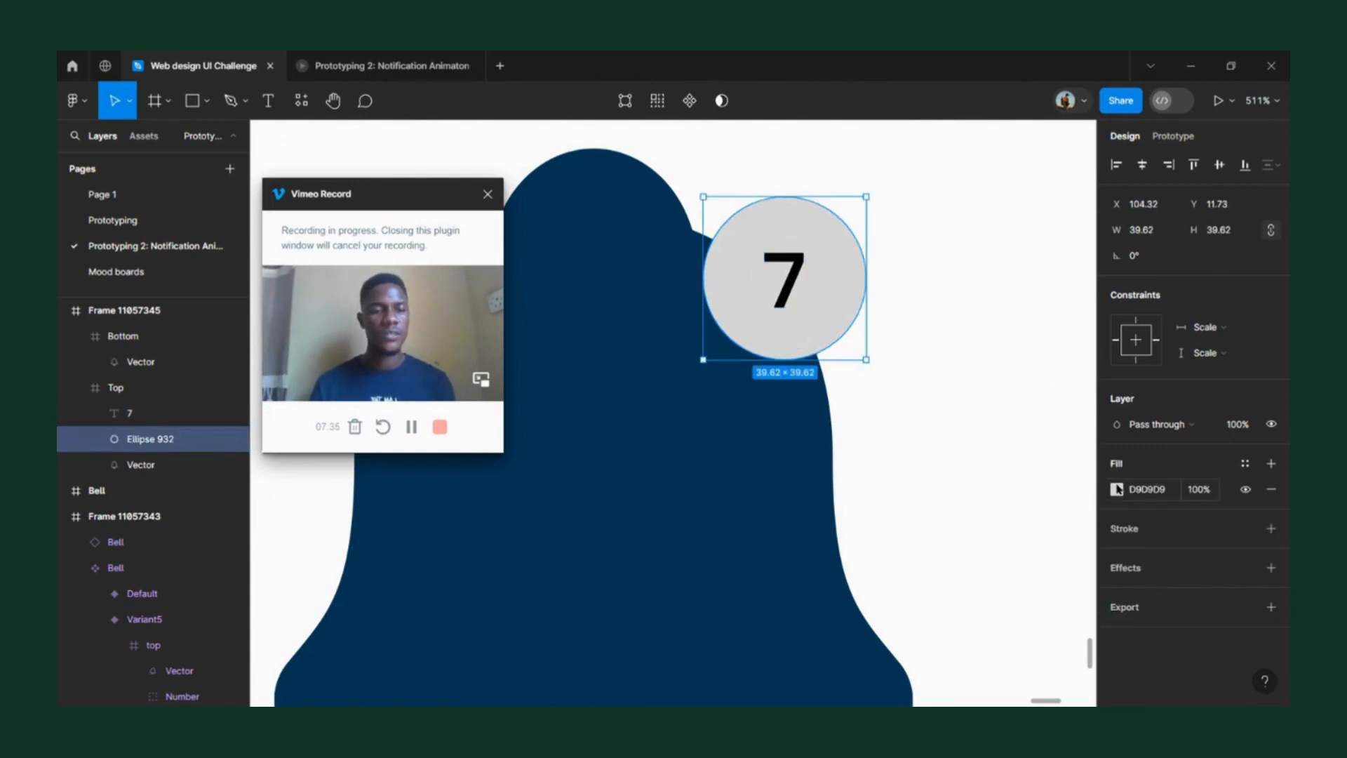
drag(1051, 368, 1055, 320)
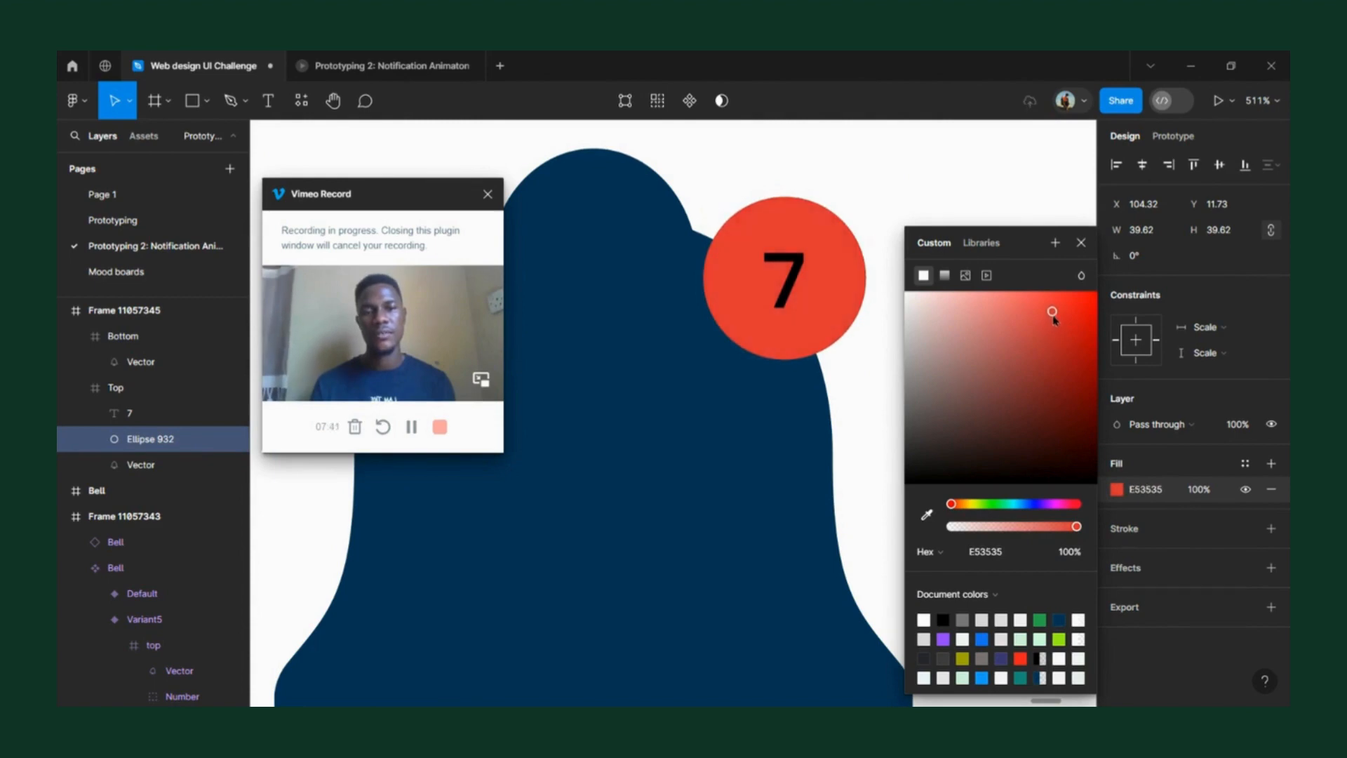
click(794, 292)
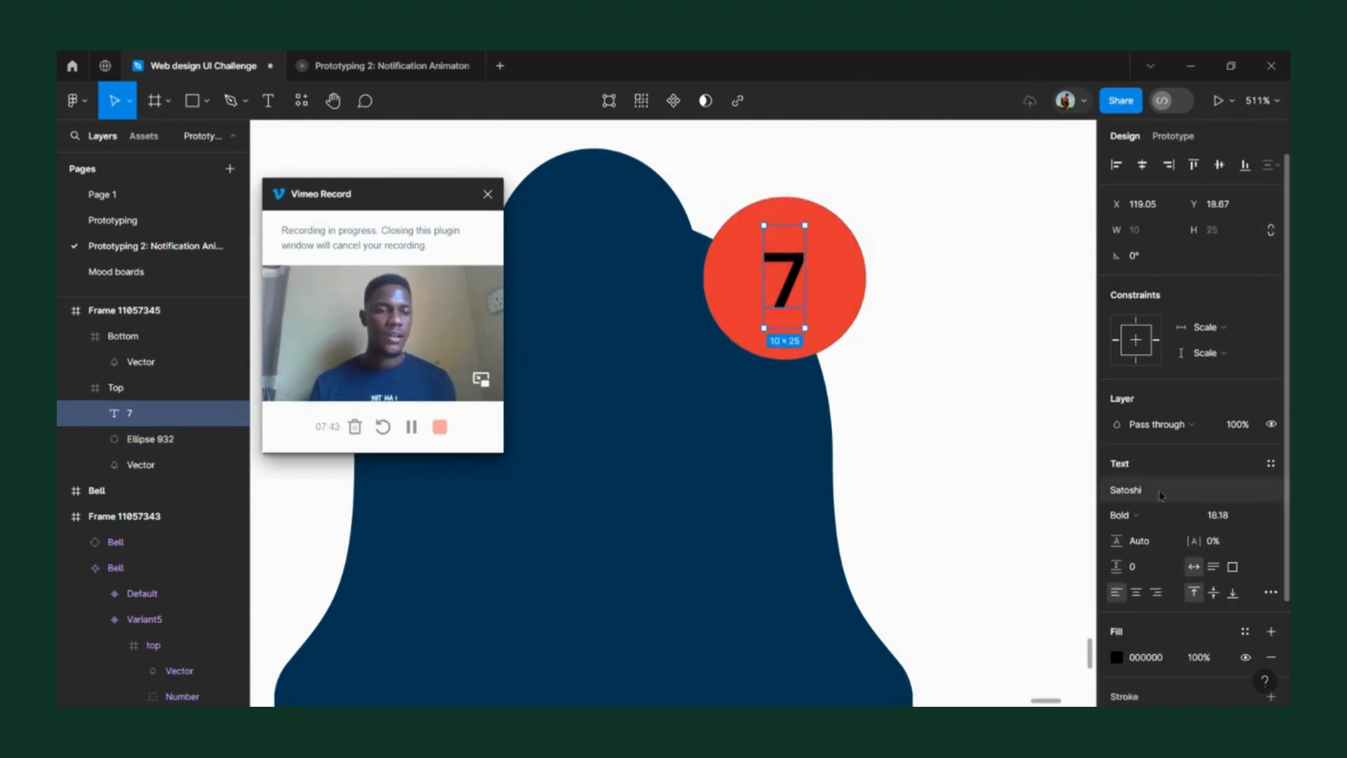
click(1116, 657)
drag(974, 390, 866, 261)
scroll(855, 236, down, 5)
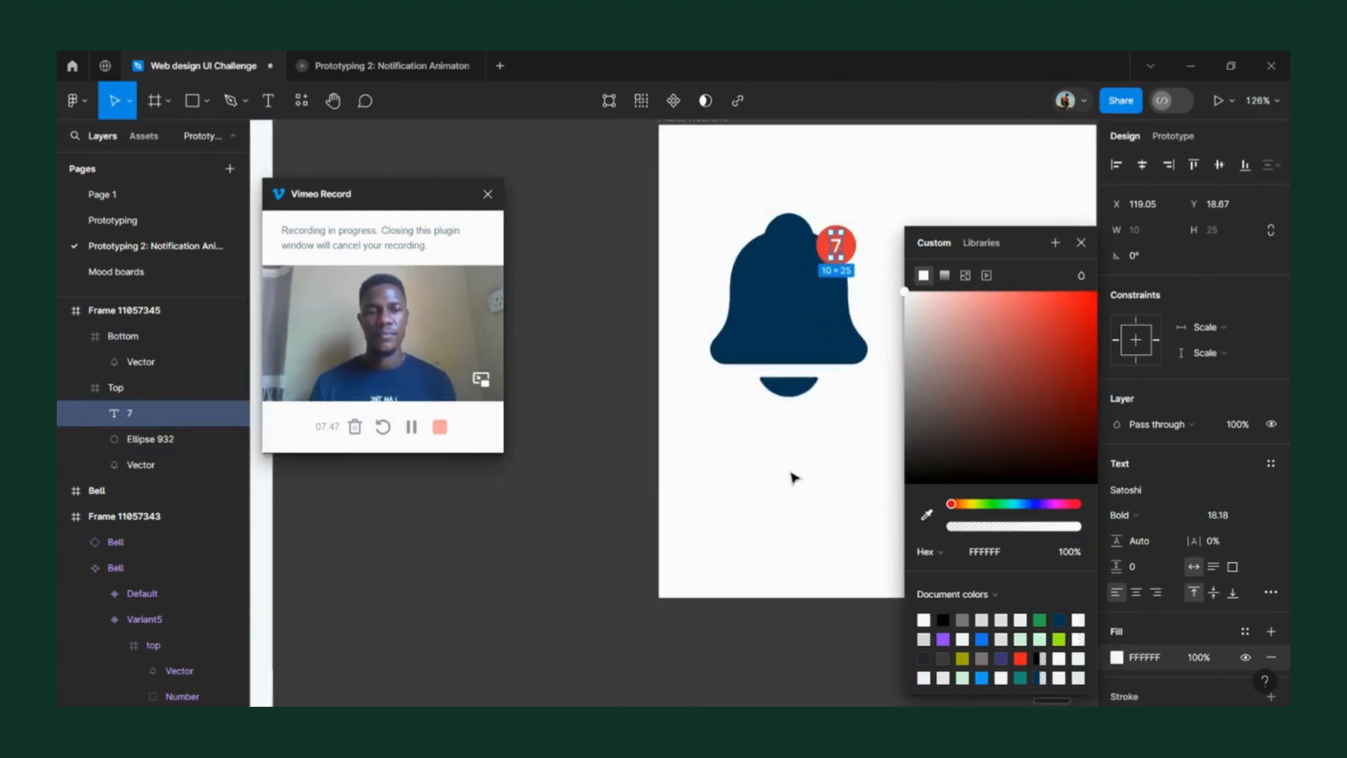
click(711, 399)
- Shorten the 7's text box to about 10 × 20 and align its text to the vertical middle
scroll(722, 358, right, 3)
scroll(642, 242, up, 5)
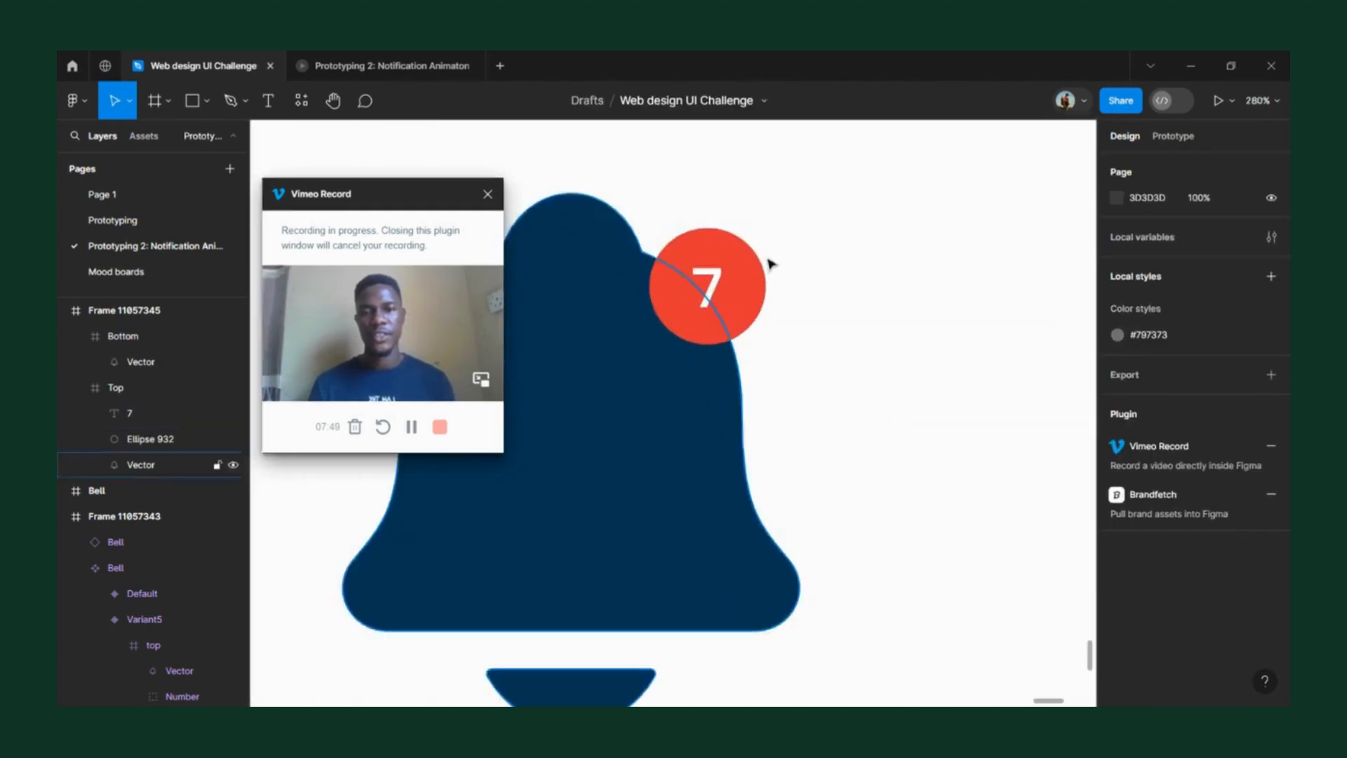
double_click(702, 288)
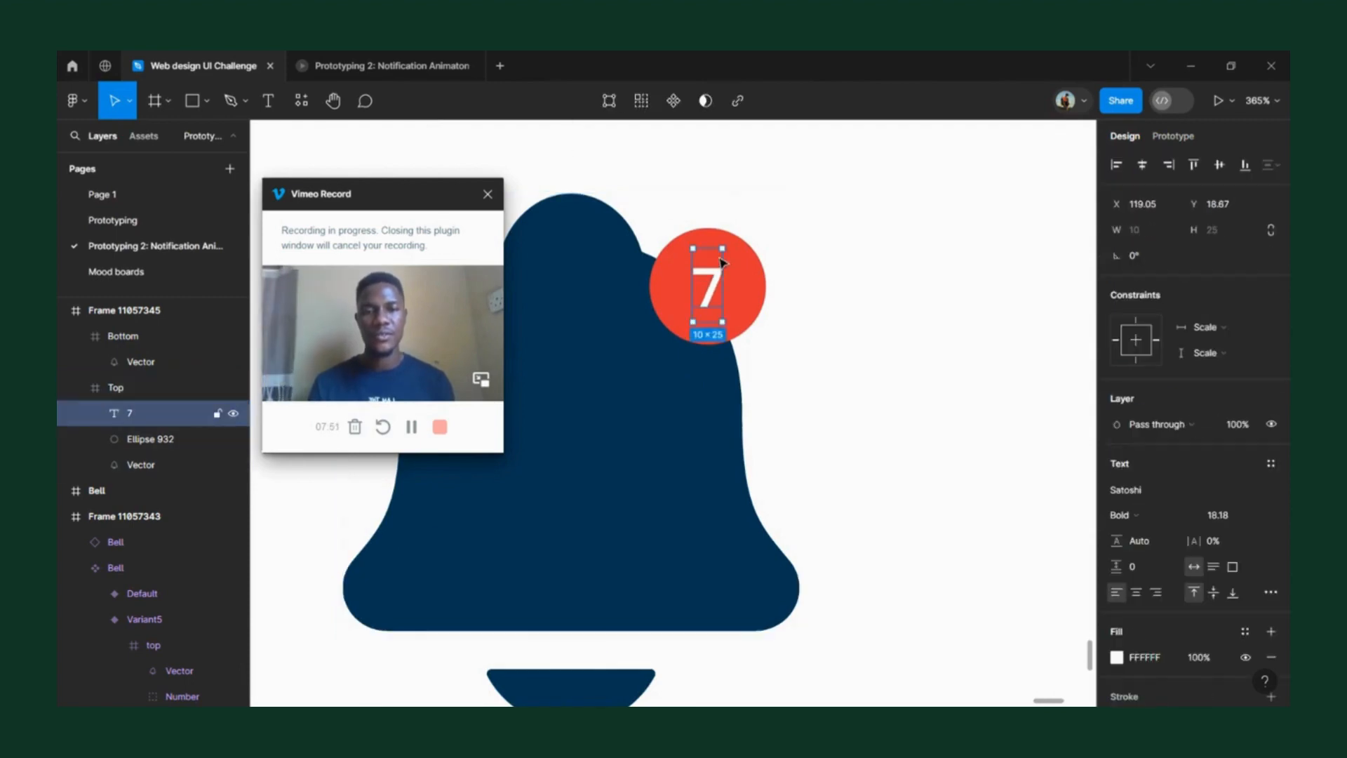
scroll(693, 299, up, 5)
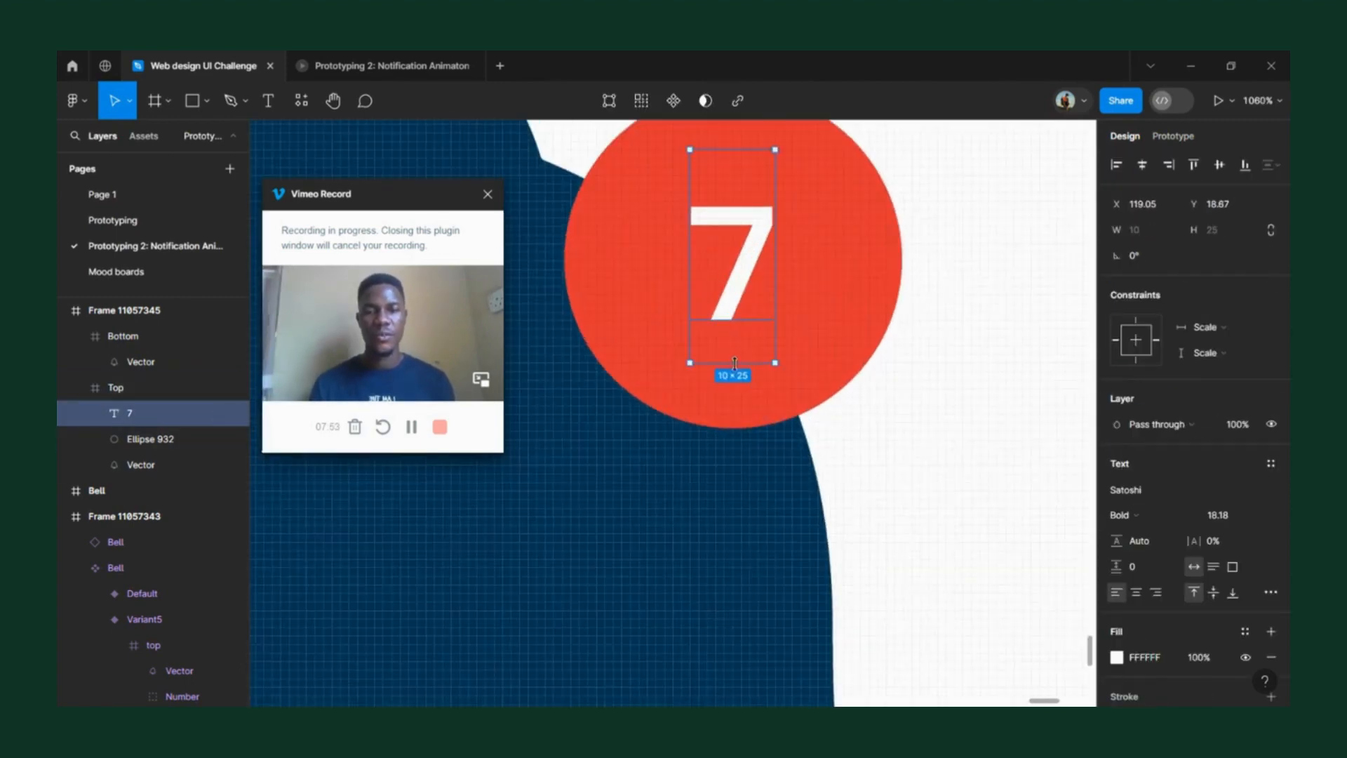
drag(722, 362, 722, 314)
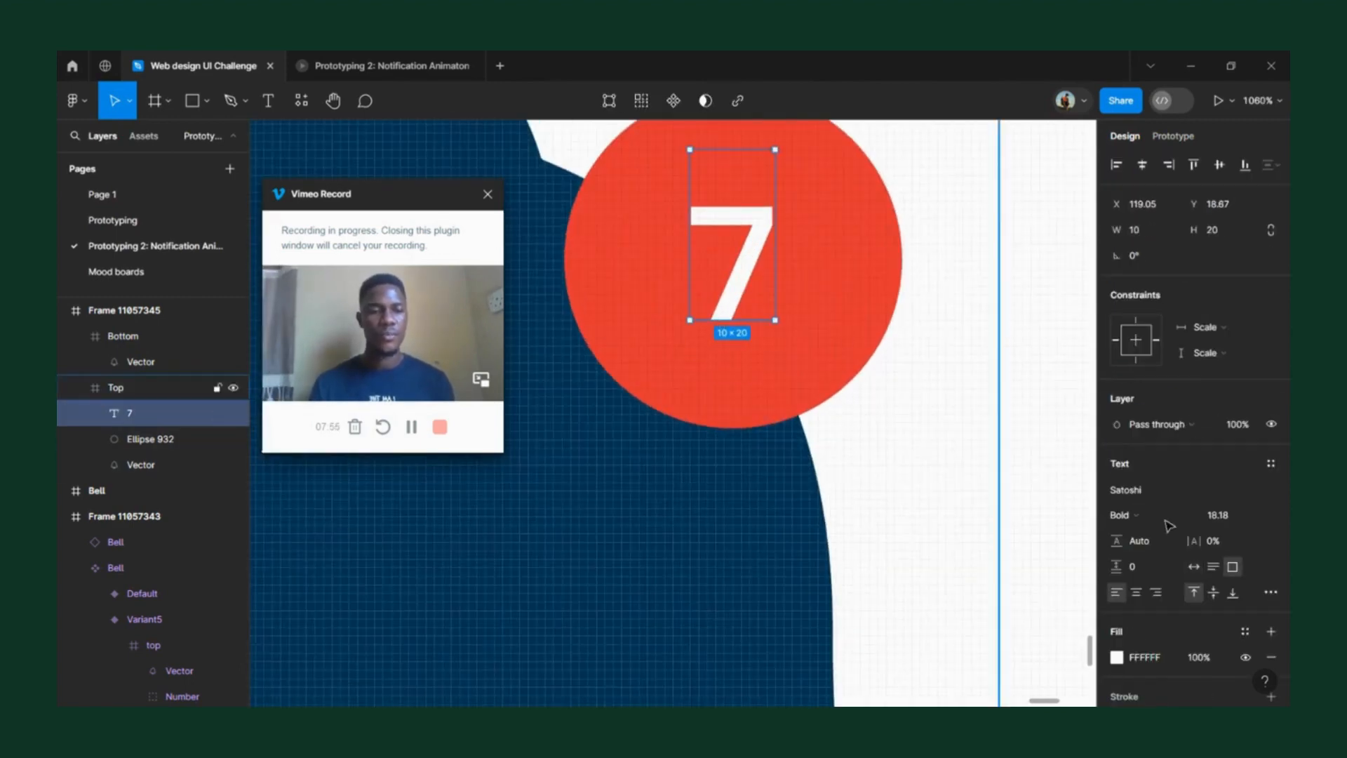
click(1213, 592)
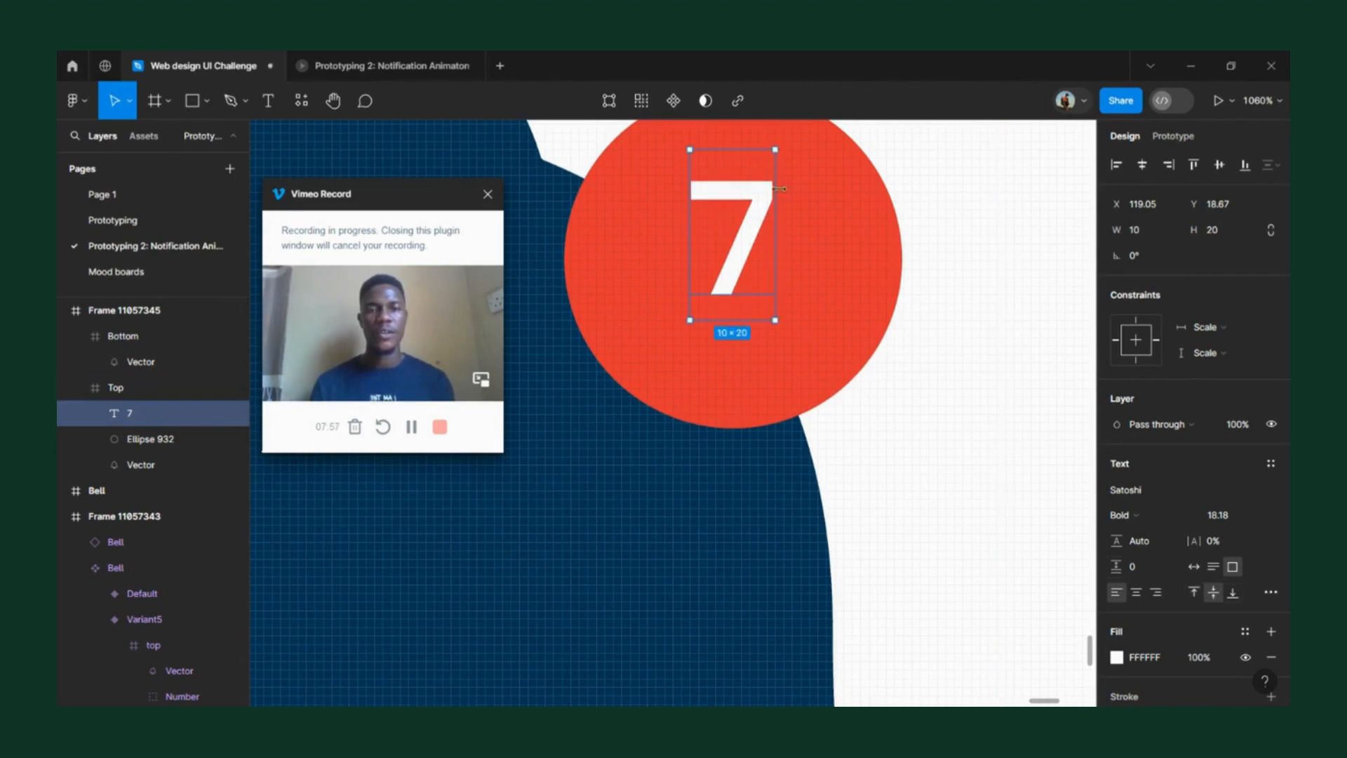
- Scale the 7 up to about 15 × 30 and centre it in the red badge circle
key(k)
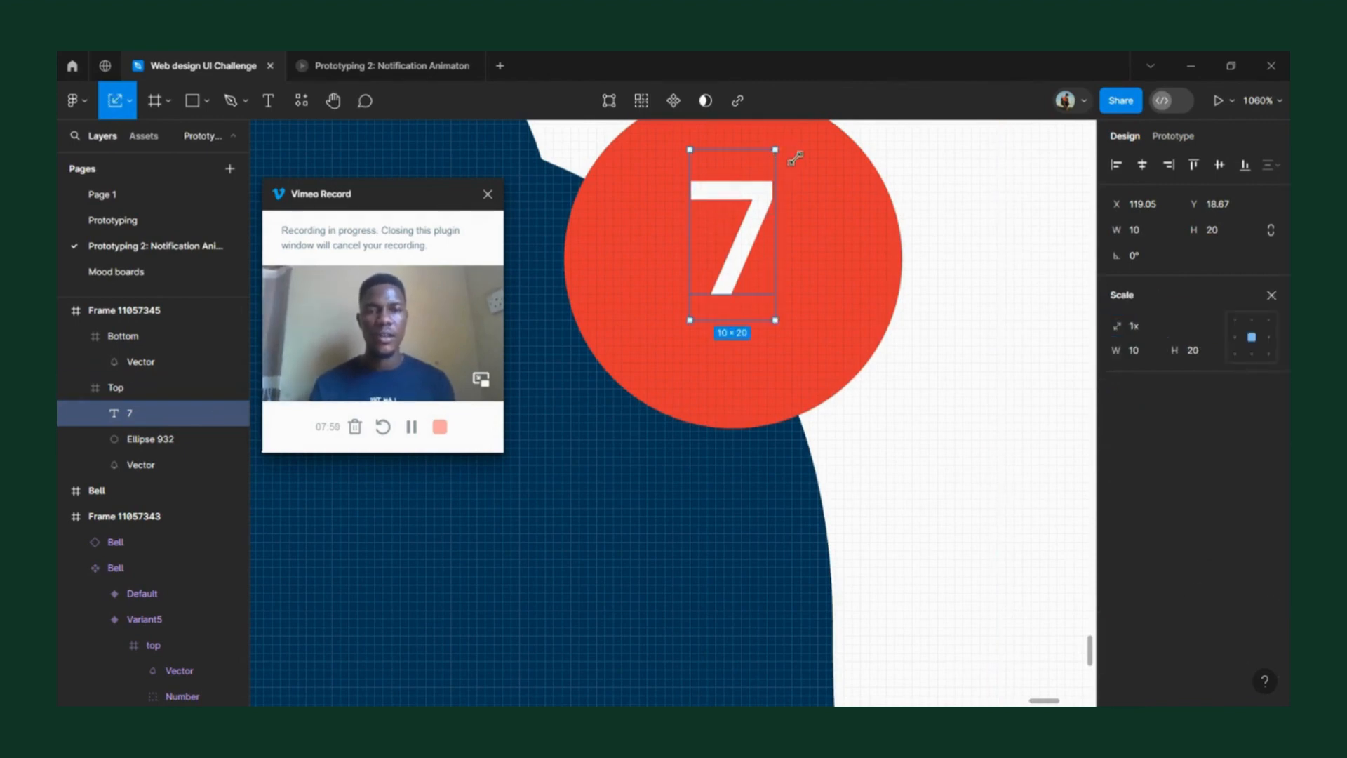
drag(776, 149, 821, 136)
drag(752, 231, 760, 261)
ctrl+scroll(753, 253, down, 5)
ctrl+scroll(759, 261, down, 10)
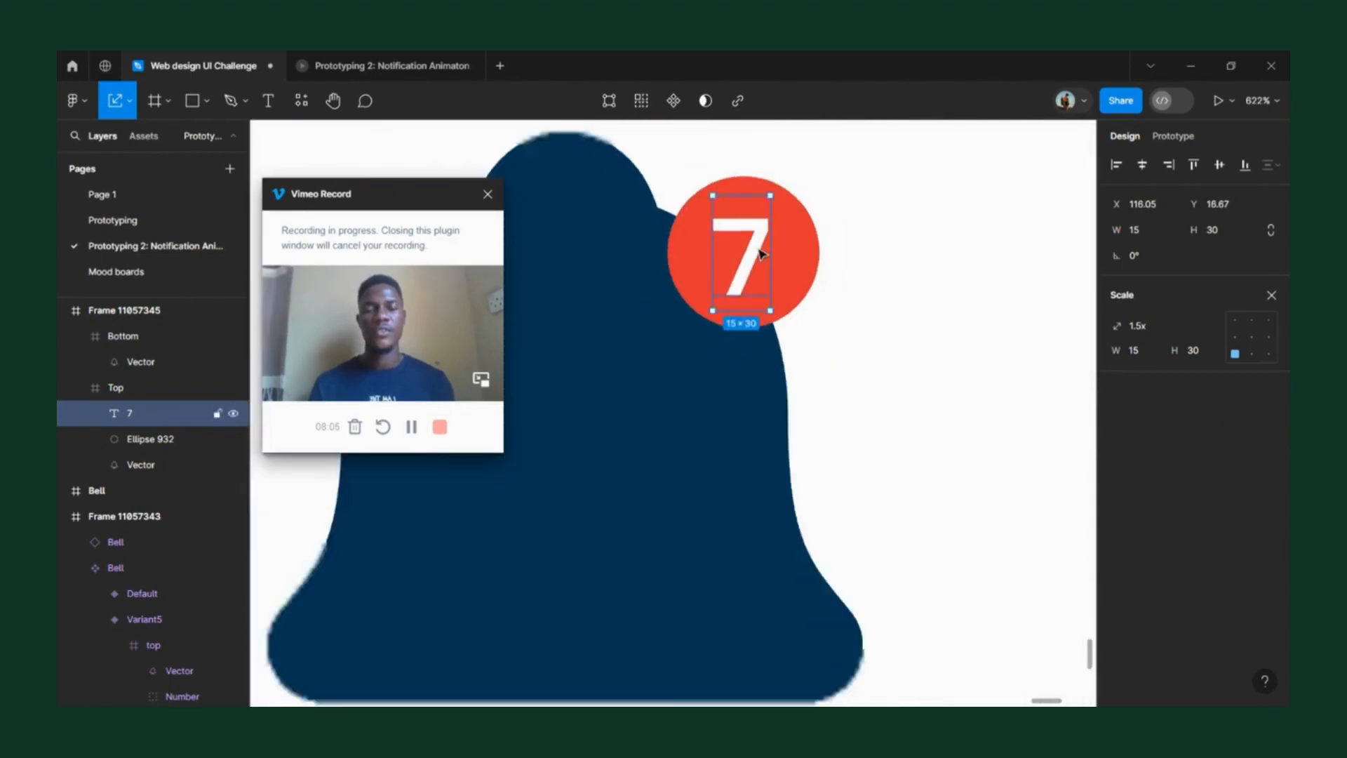
click(834, 312)
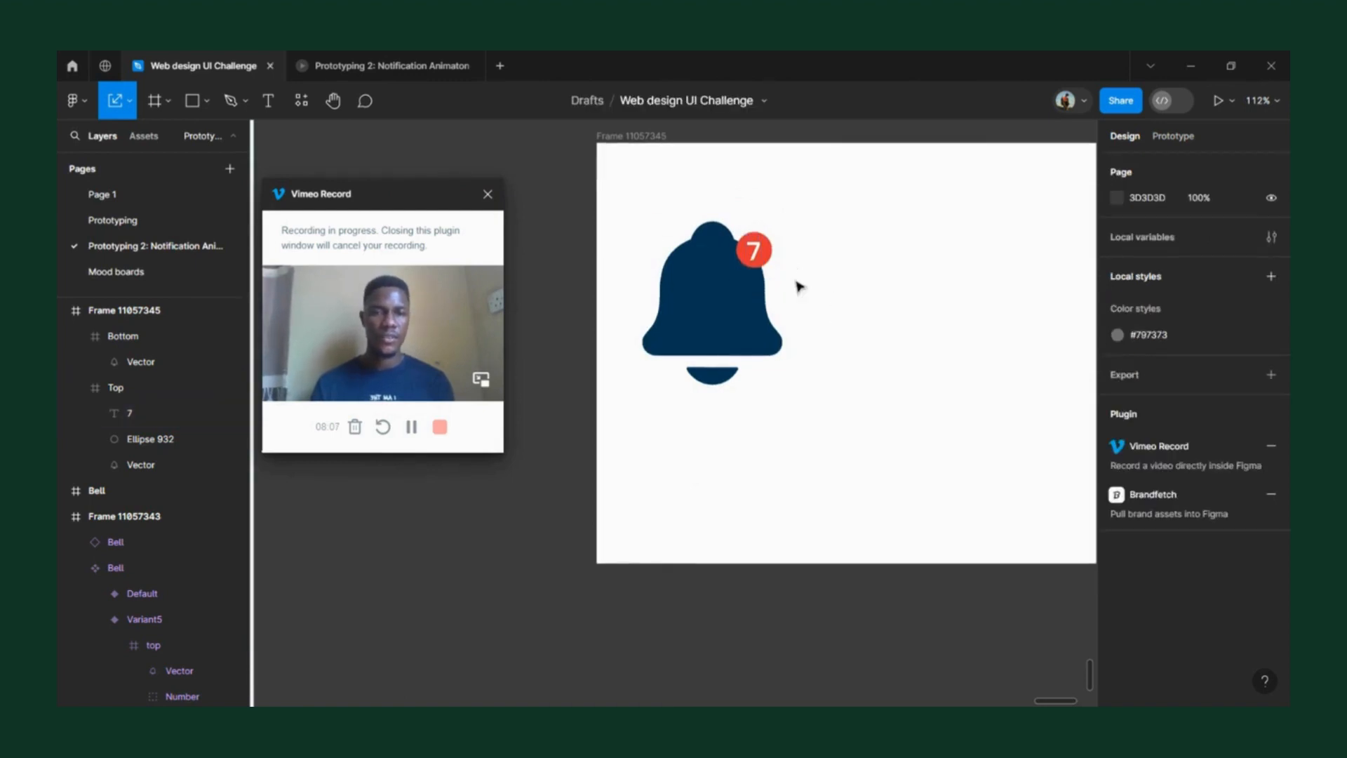
- Group the 7 and the red badge circle inside the Top frame
ctrl+scroll(782, 253, up, 8)
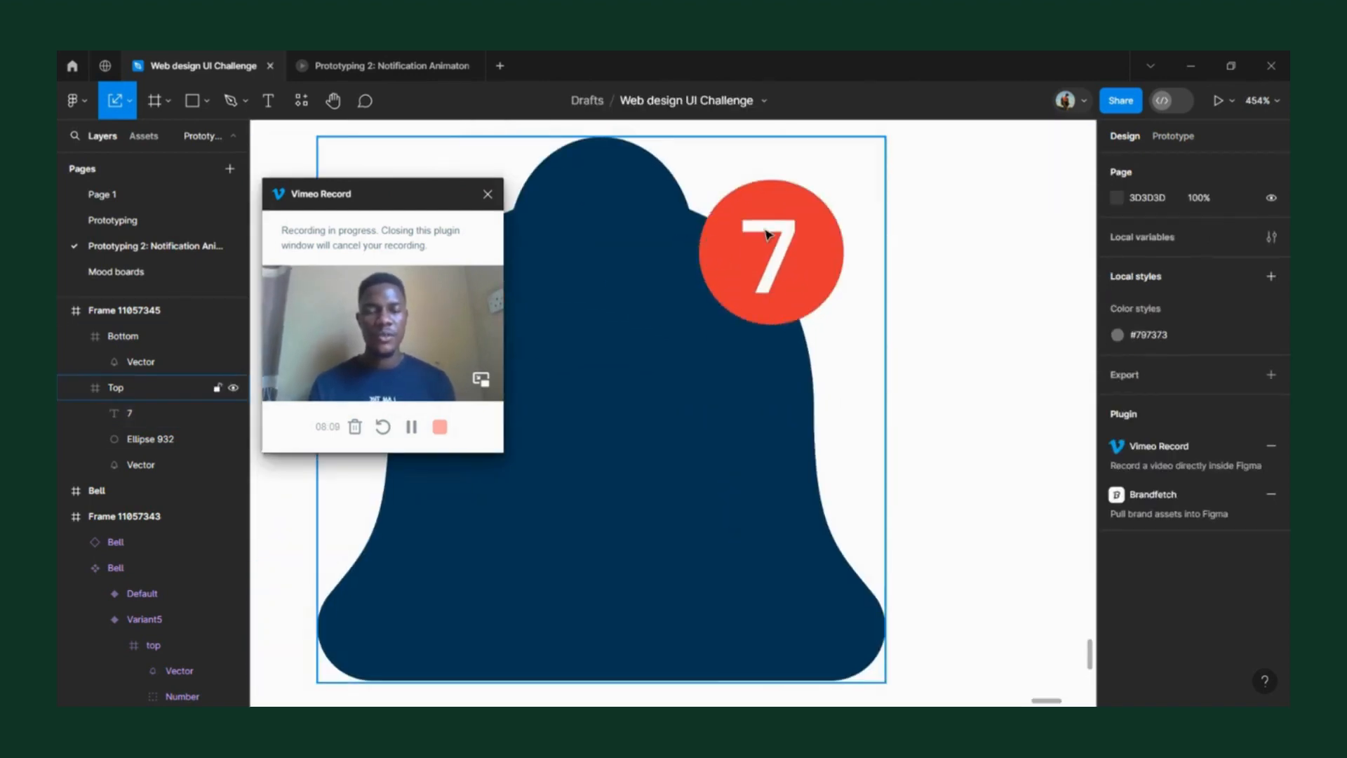
click(769, 233)
shift+click(811, 254)
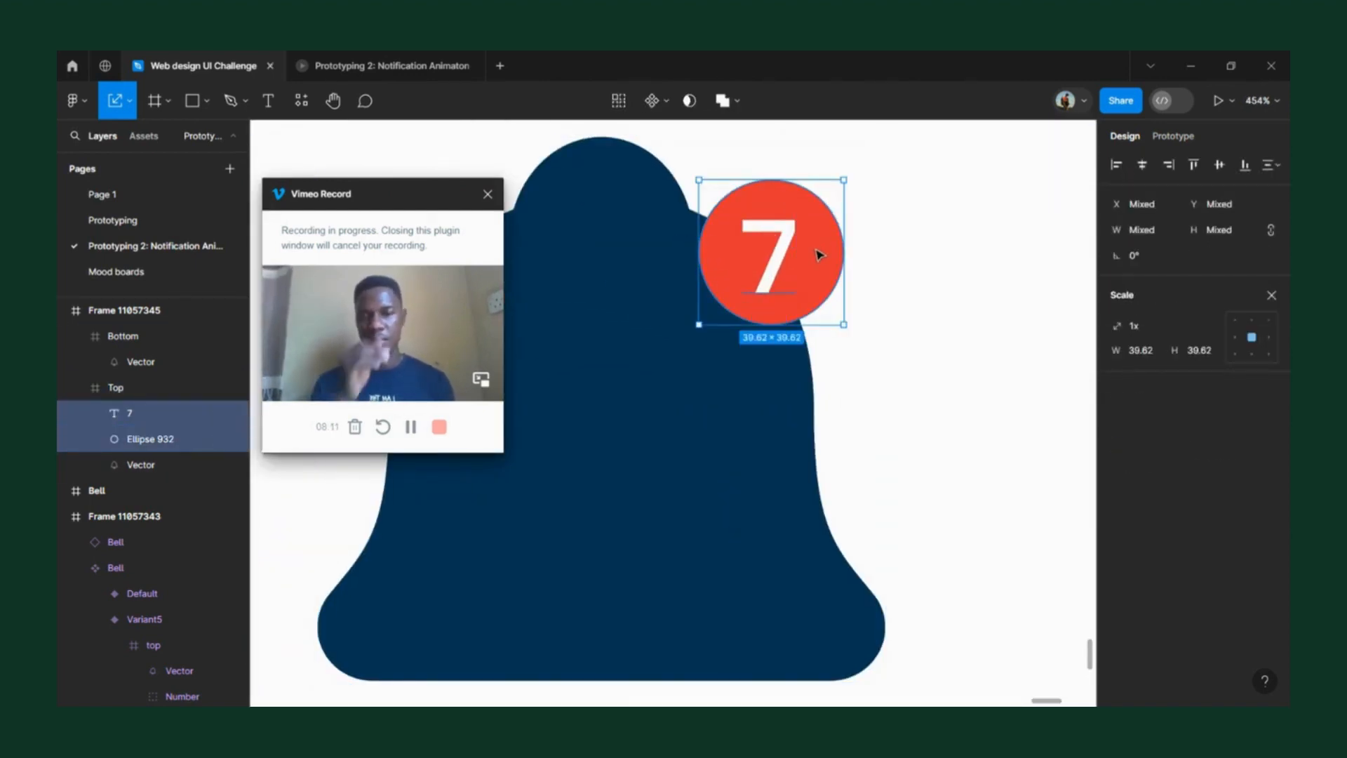
right_click(816, 254)
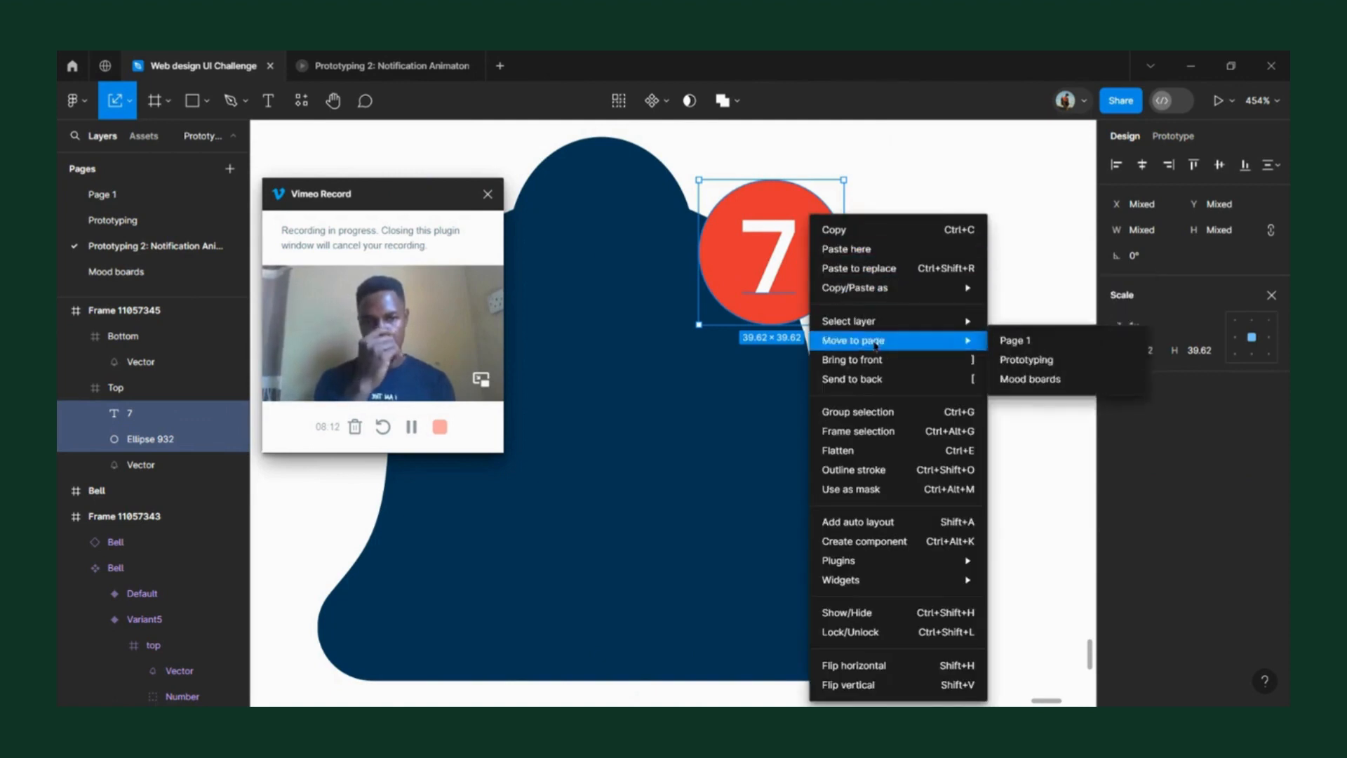
click(870, 413)
- Rename the badge group in the Top frame as Number
ctrl+scroll(896, 275, down, 4)
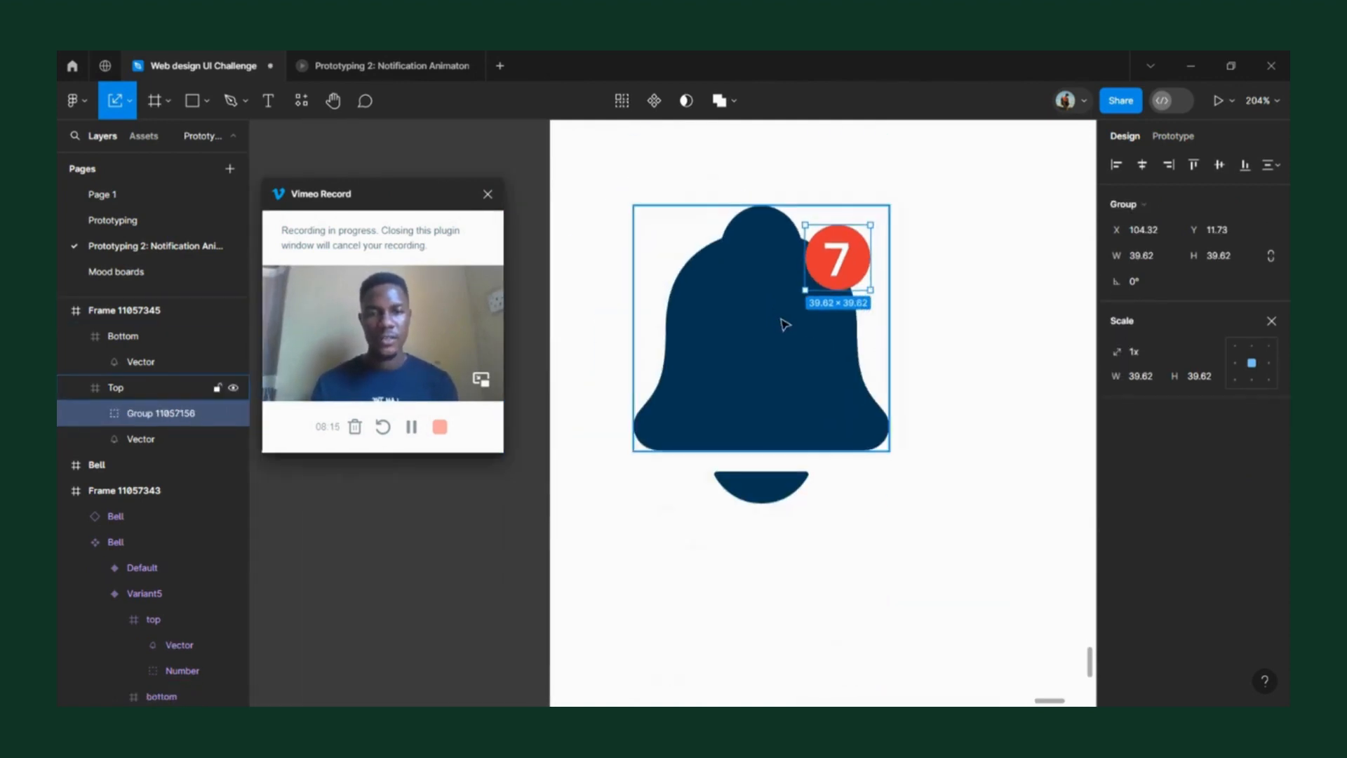
double_click(143, 414)
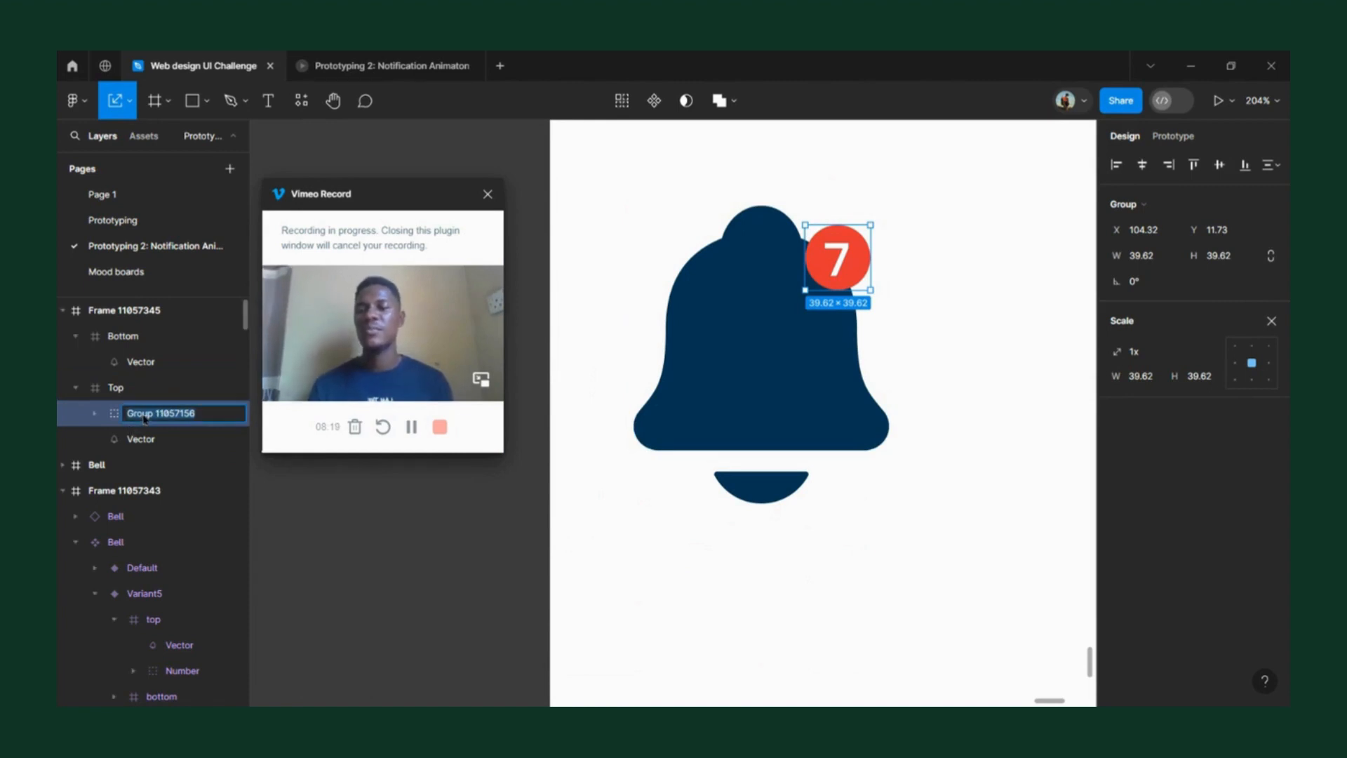
text(Nu)
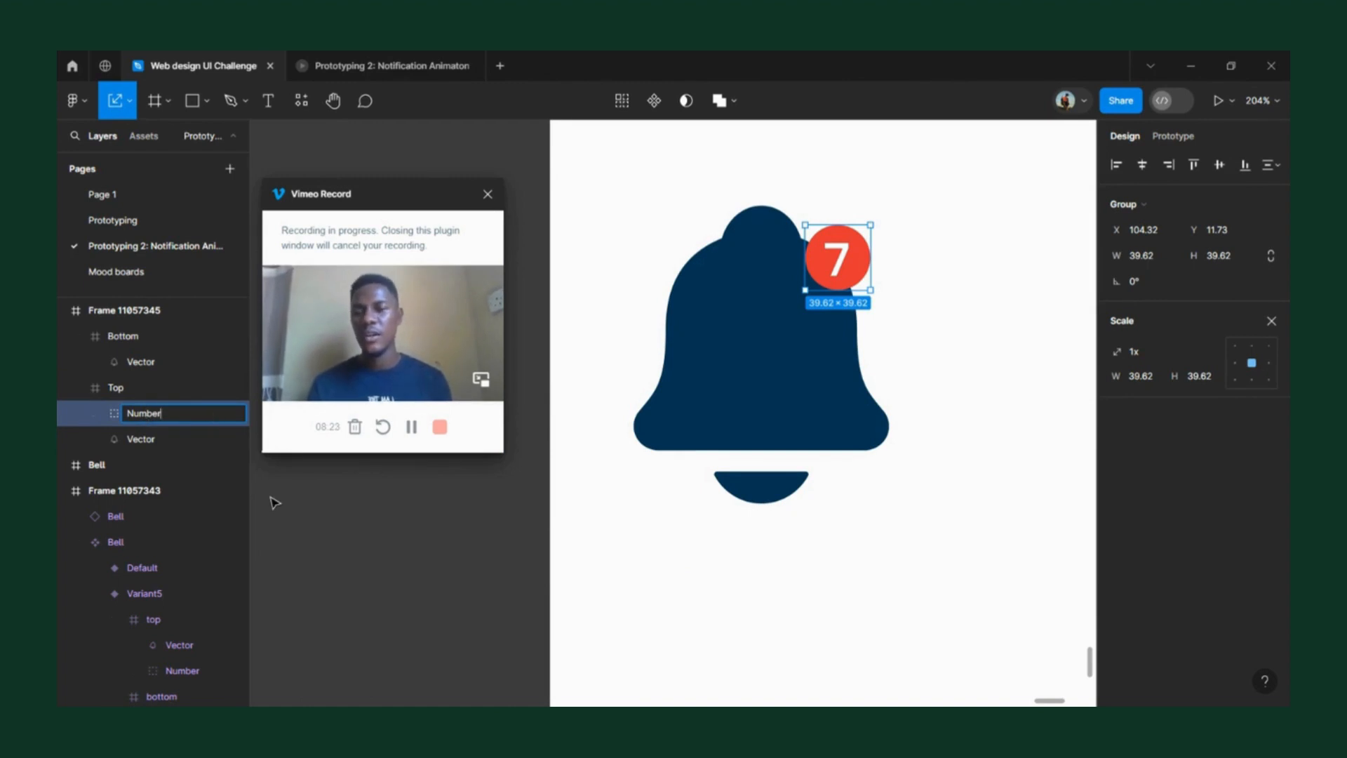
text(mber)
key(Return)
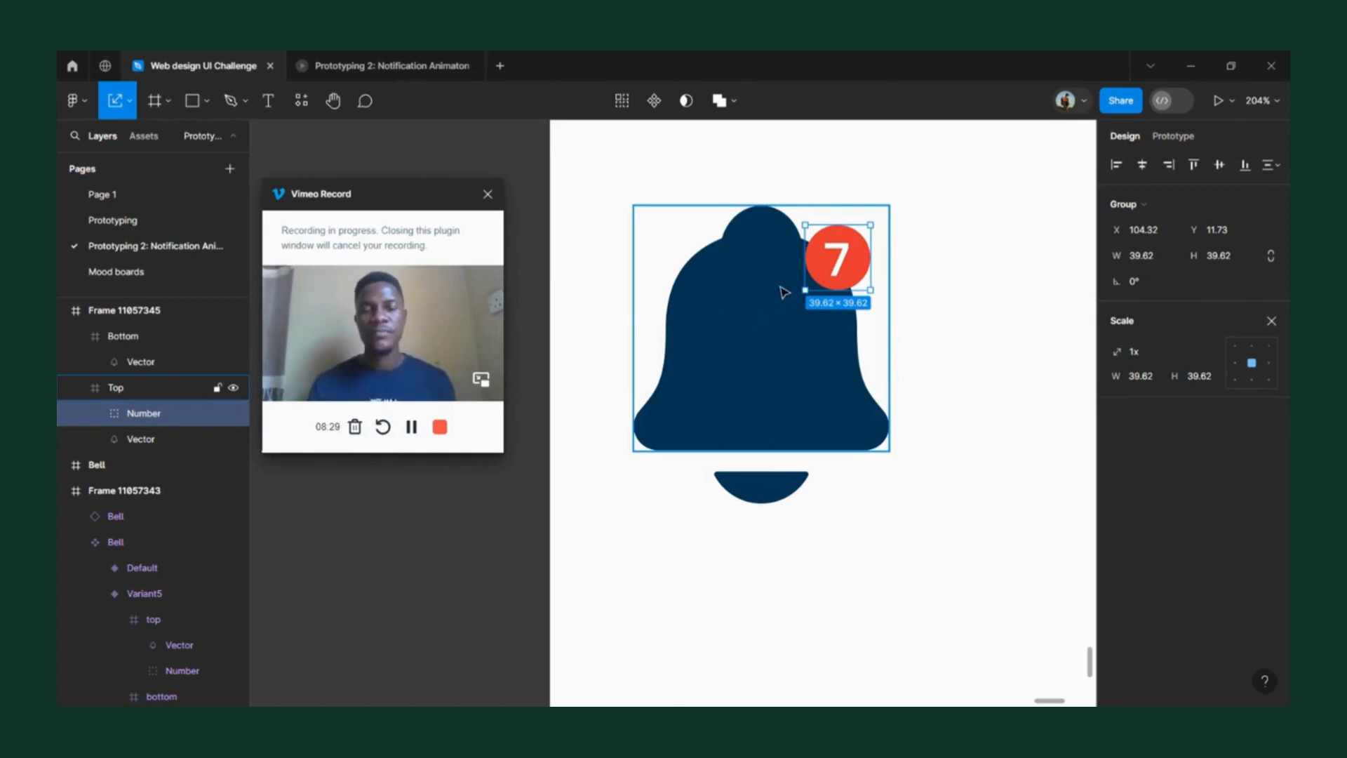
scroll(788, 295, down, 3)
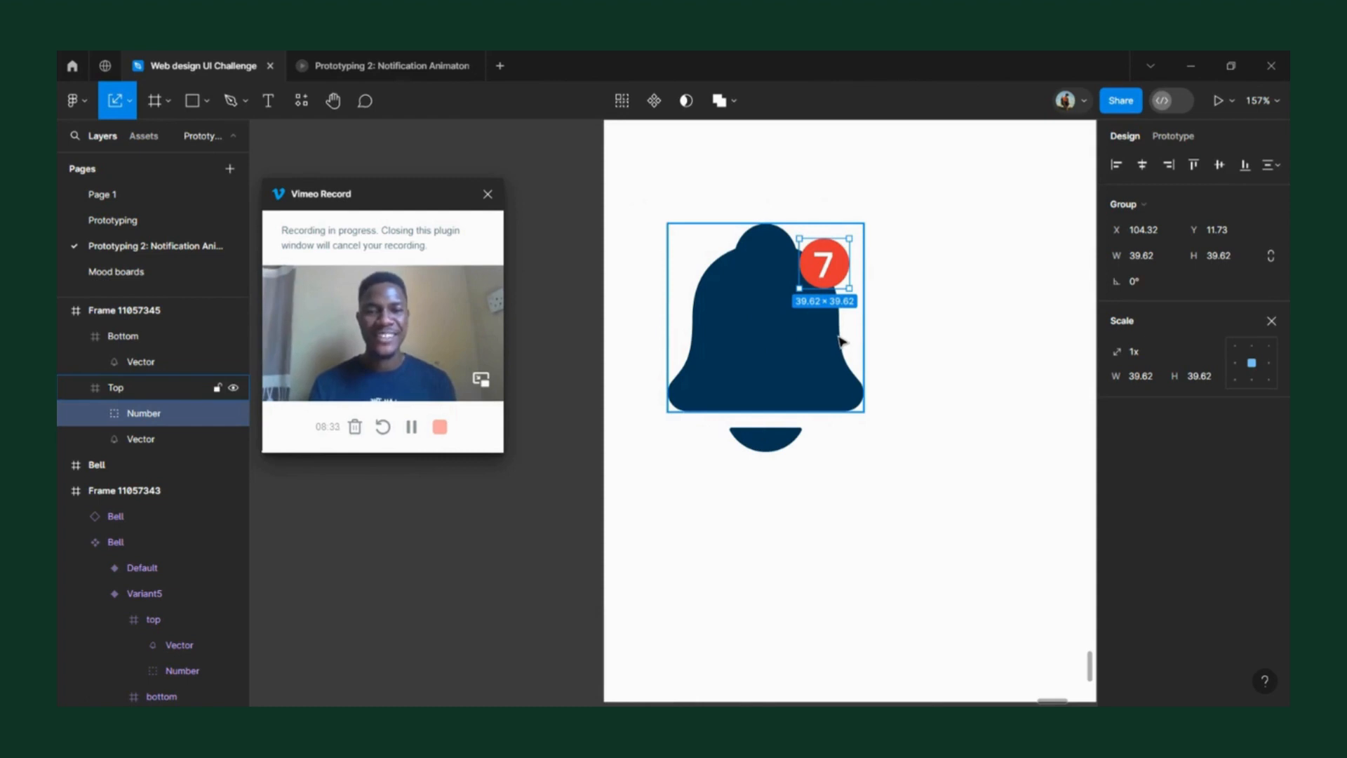
- Wrap the bell's Top and Bottom frames together in one new frame
scroll(841, 342, up, 3)
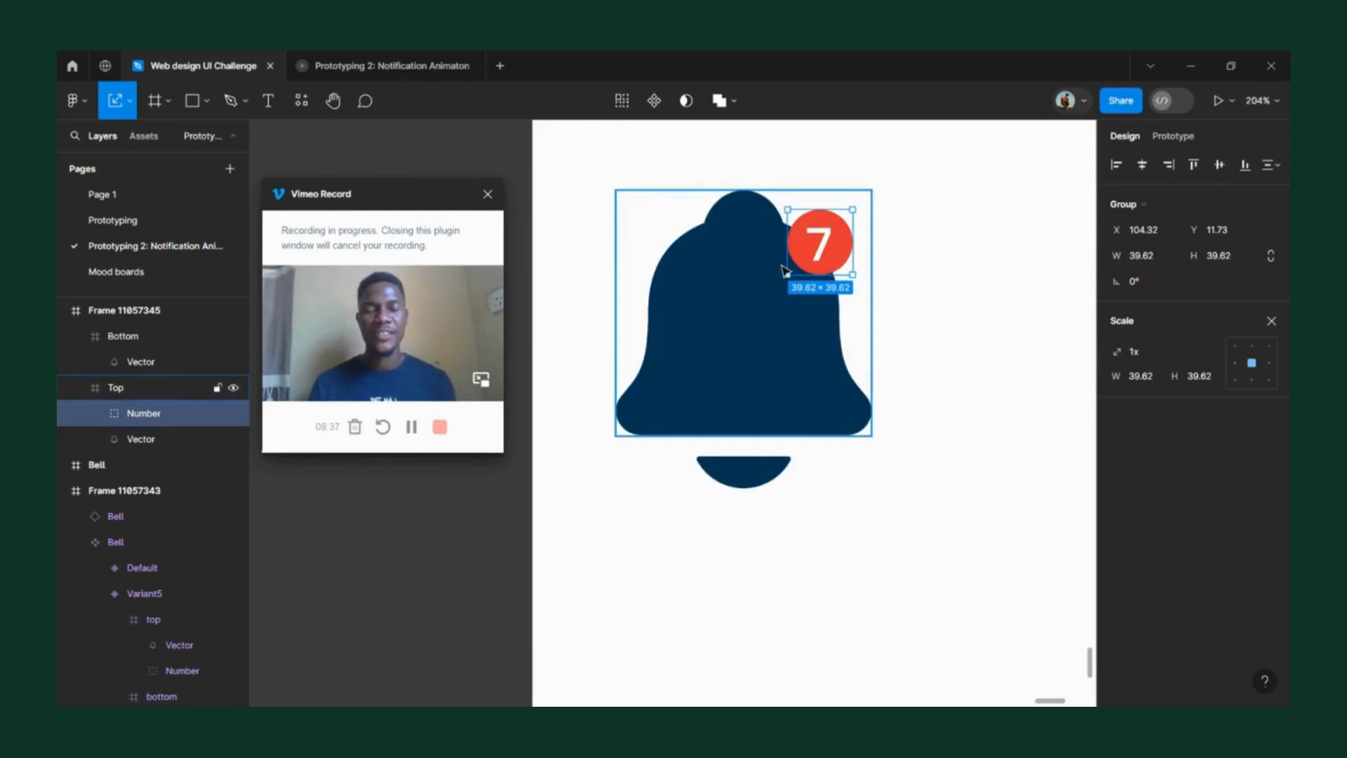
click(928, 229)
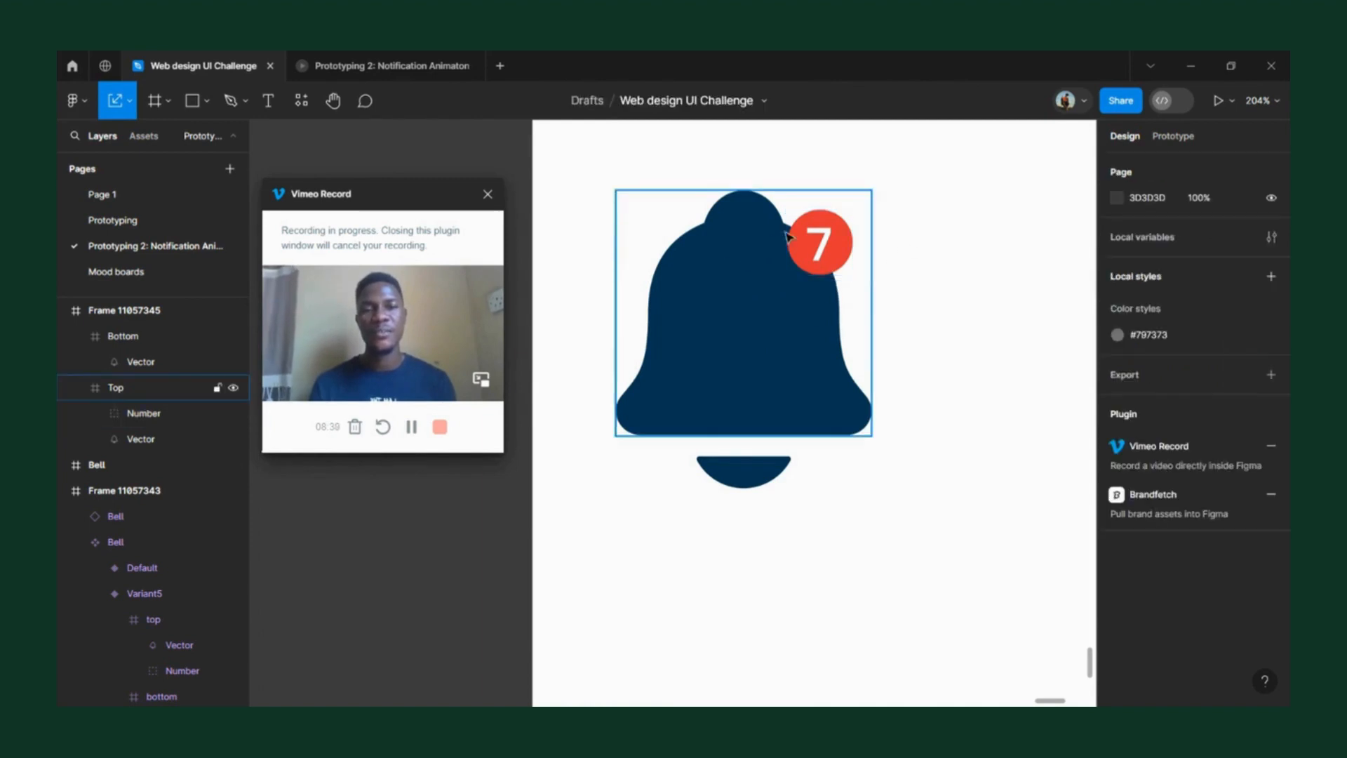
click(821, 244)
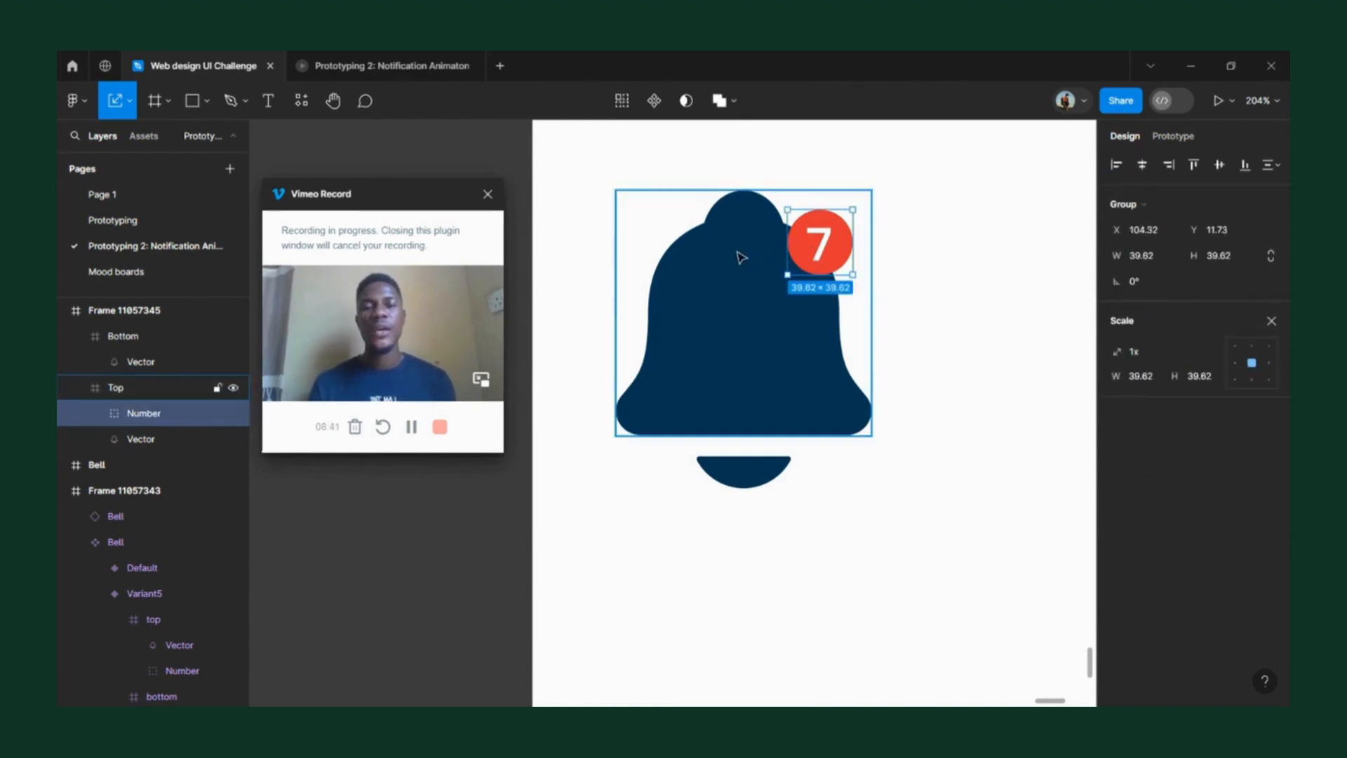
click(745, 309)
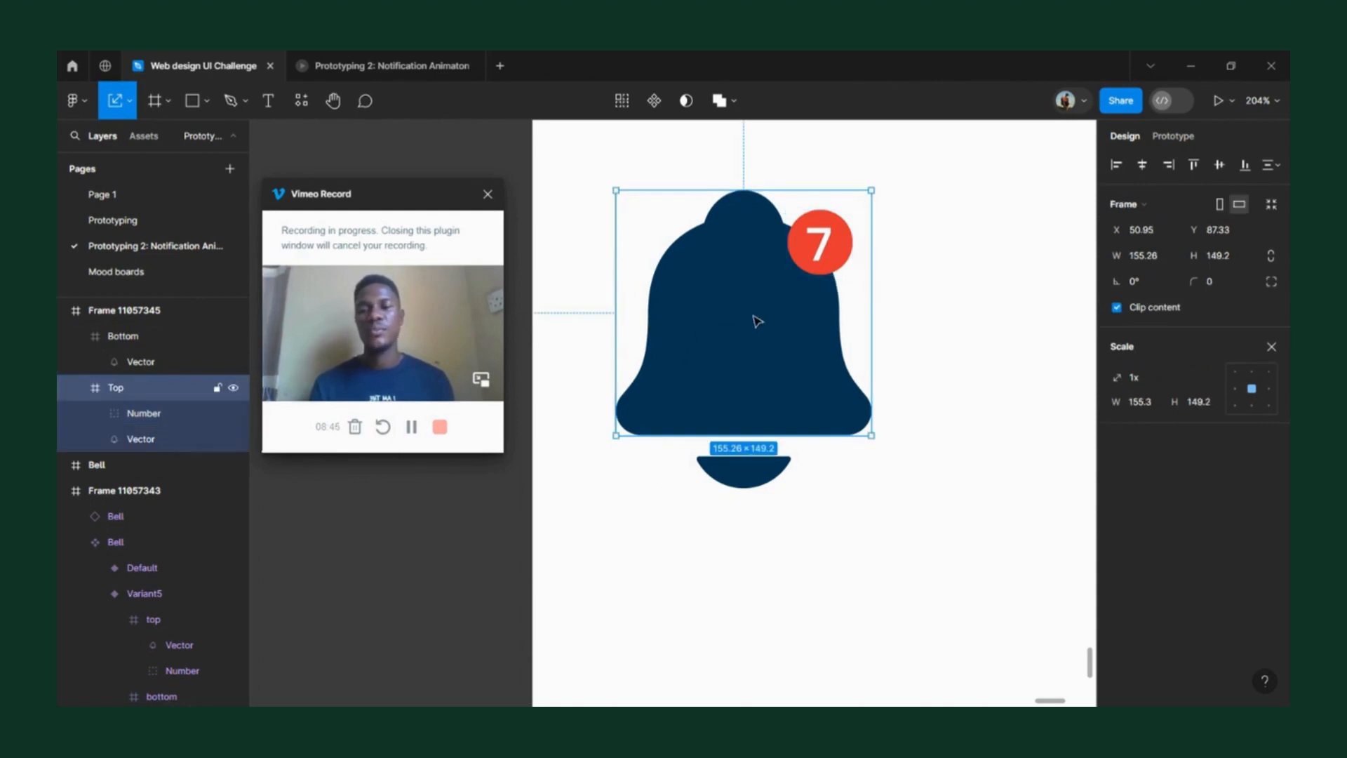
shift+click(754, 470)
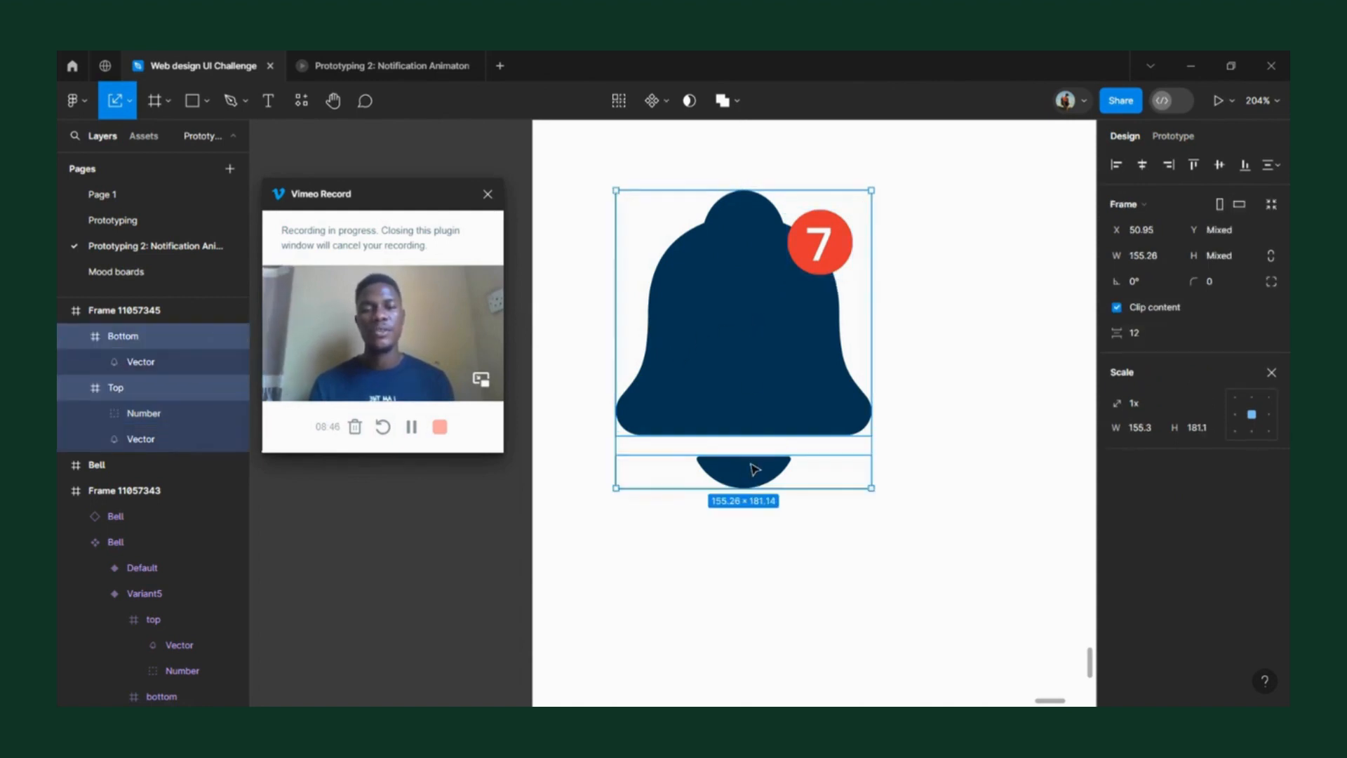
right_click(783, 402)
click(814, 415)
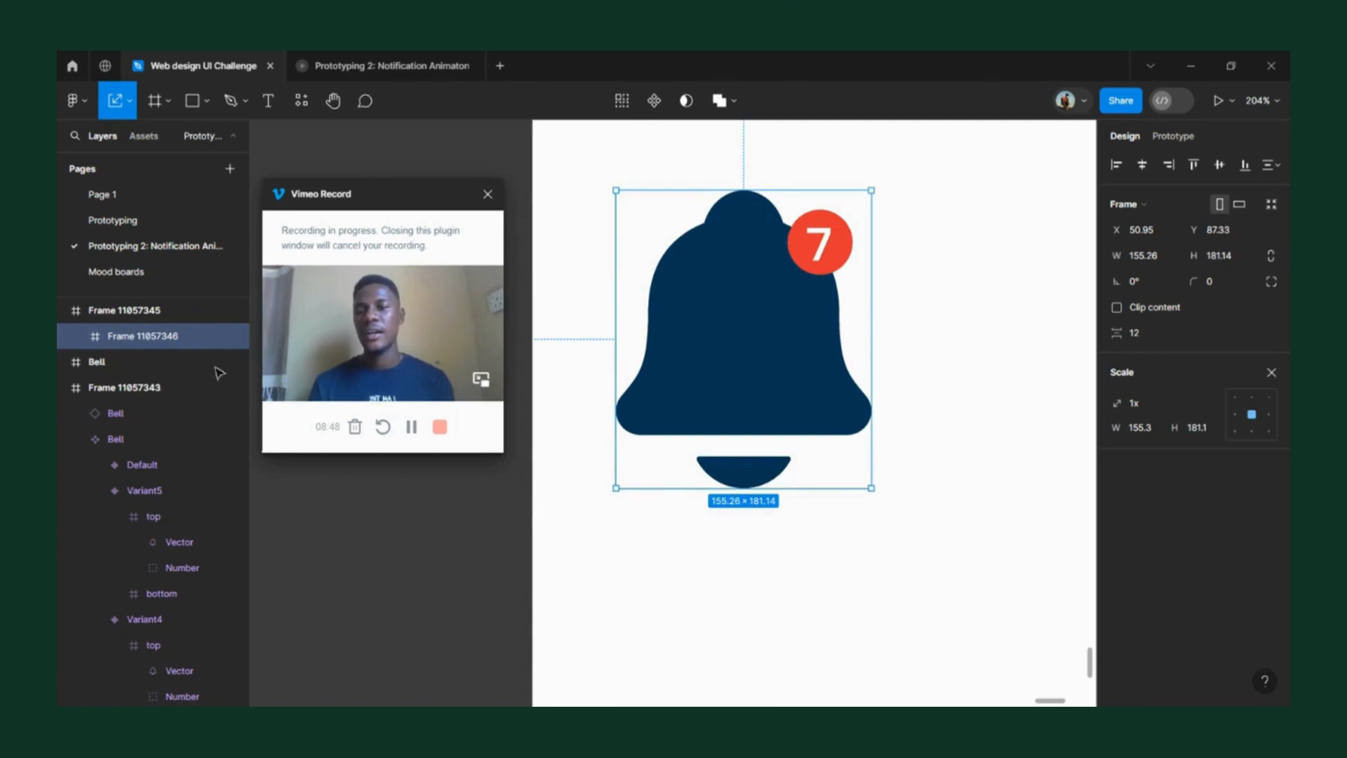
- Rename the new frame around Top and Bottom as Bell
double_click(152, 337)
text(Bell)
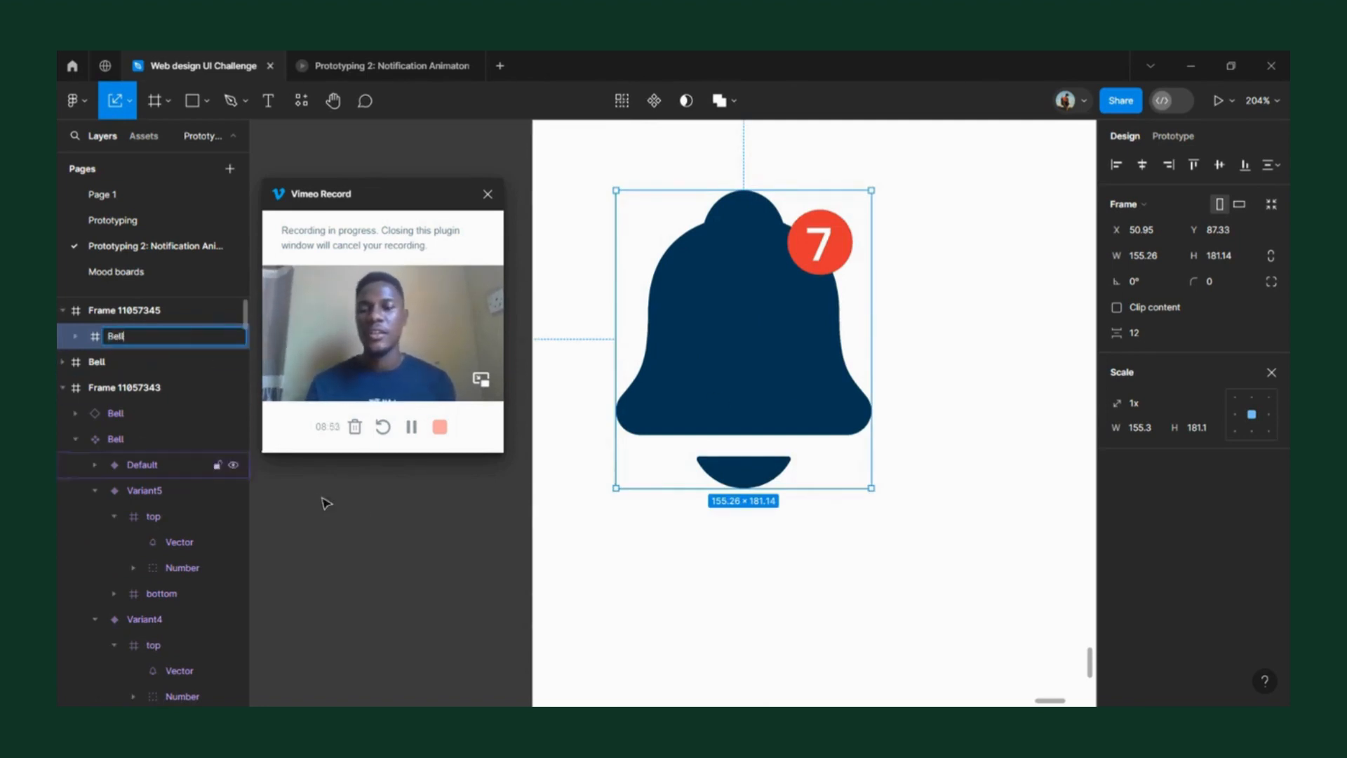
click(397, 485)
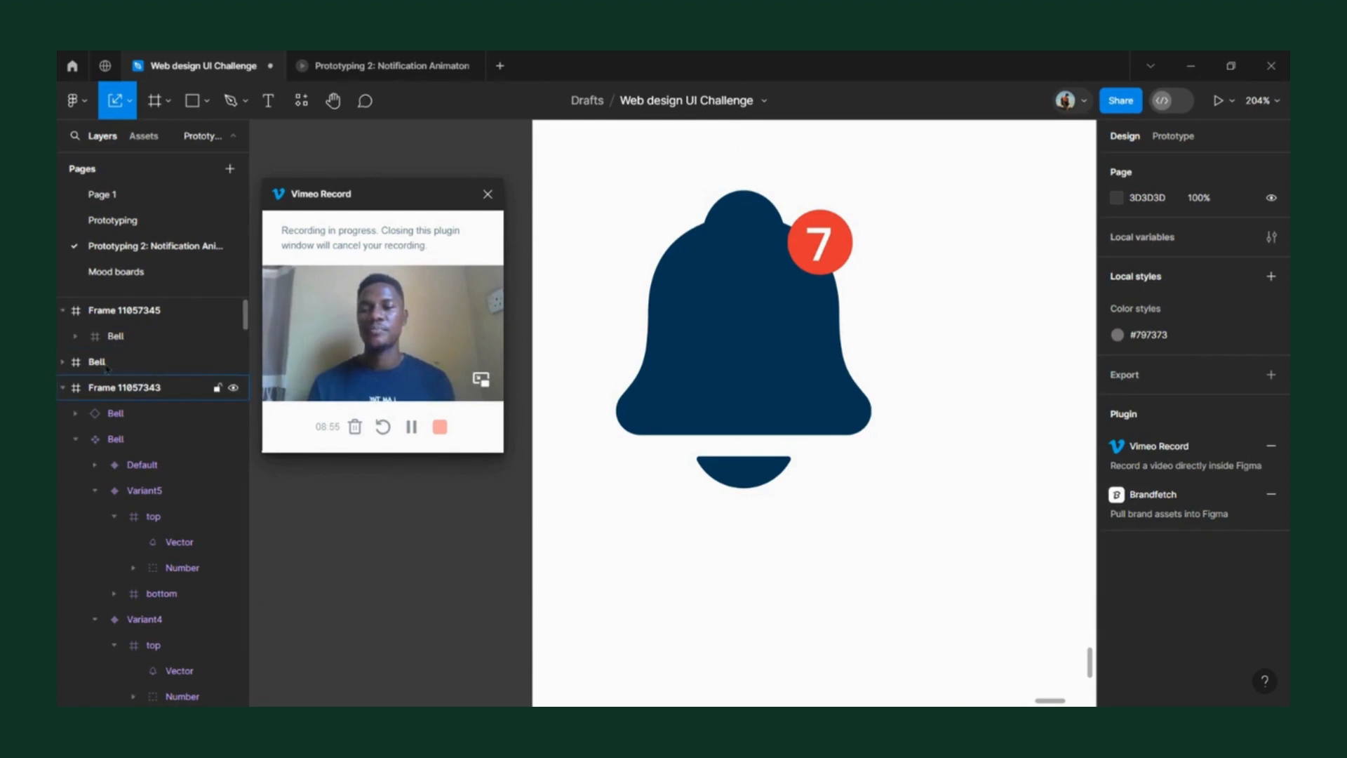
click(85, 338)
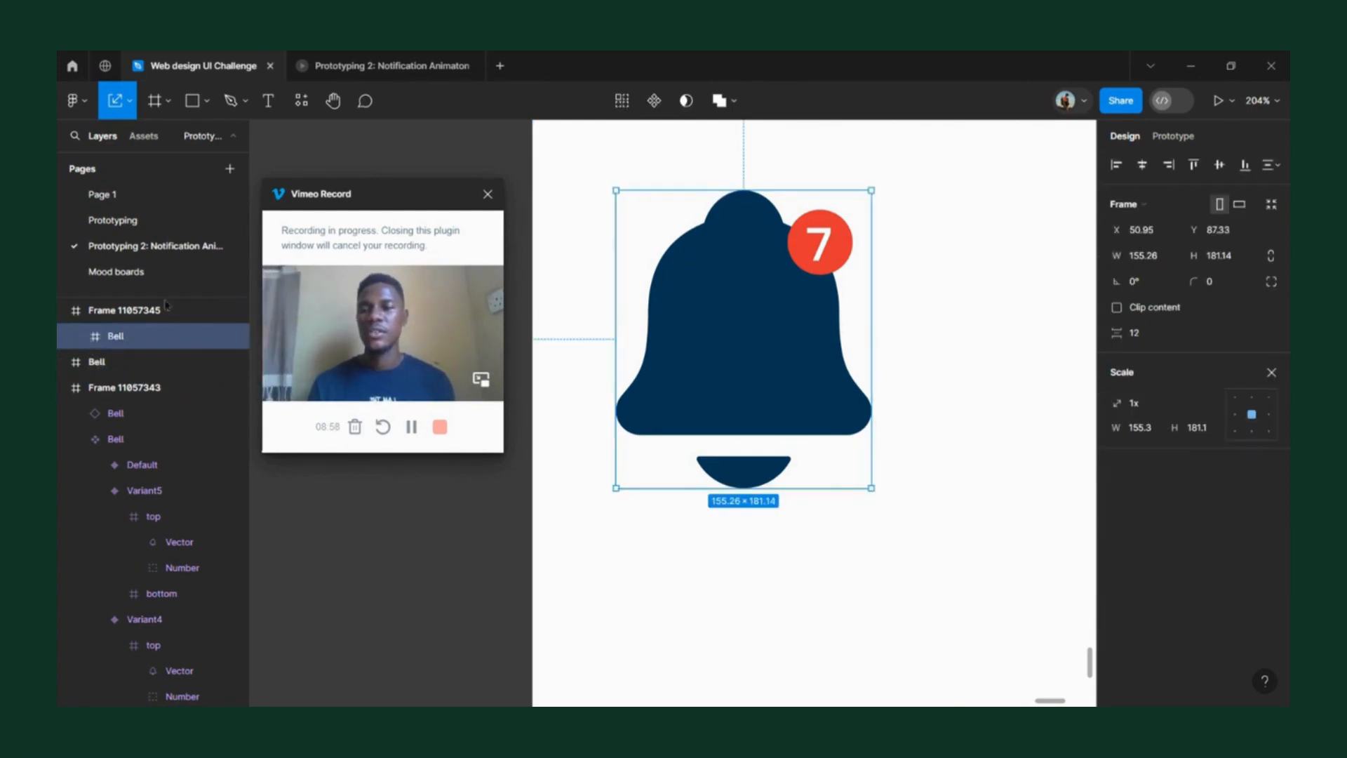
click(144, 316)
ctrl+scroll(697, 256, down, 5)
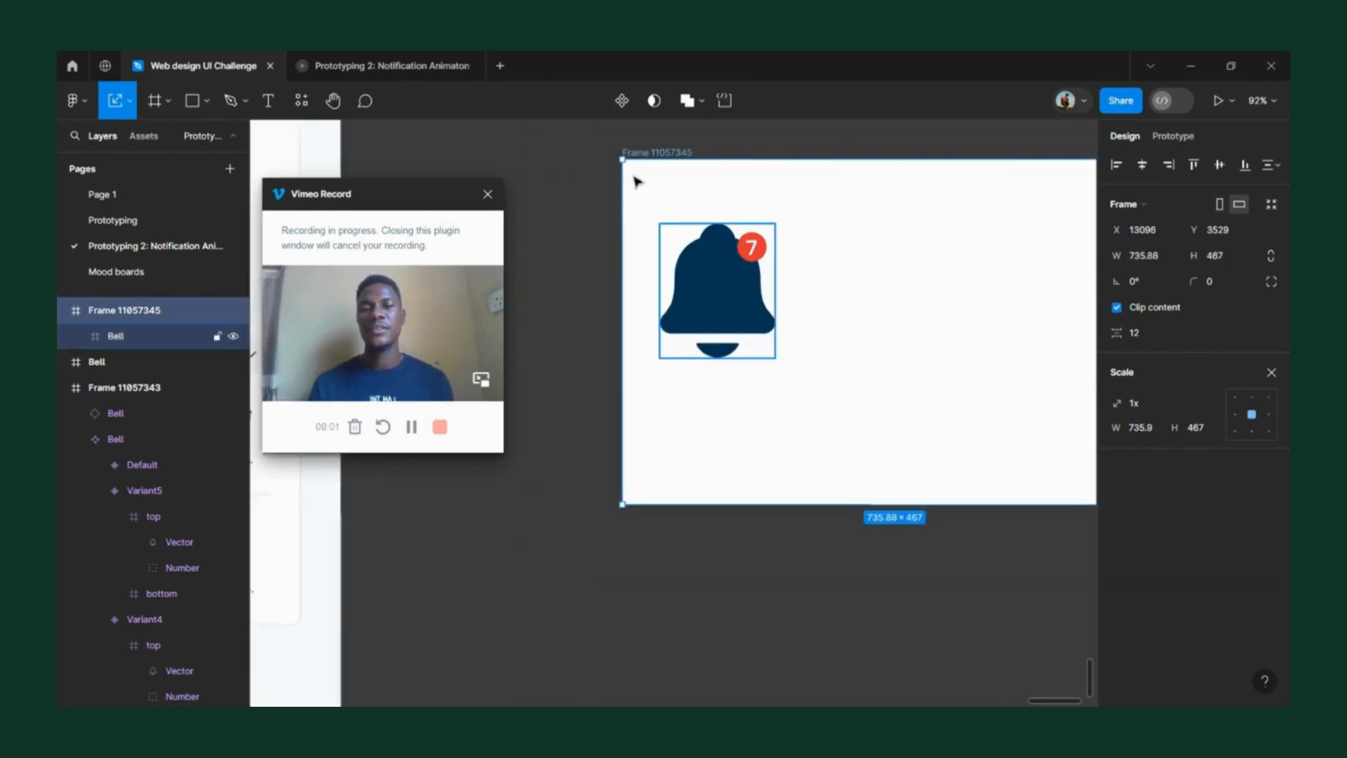
click(600, 336)
- Duplicate the Bell frame horizontally beside the original, at about X 241
ctrl+scroll(740, 334, up, 3)
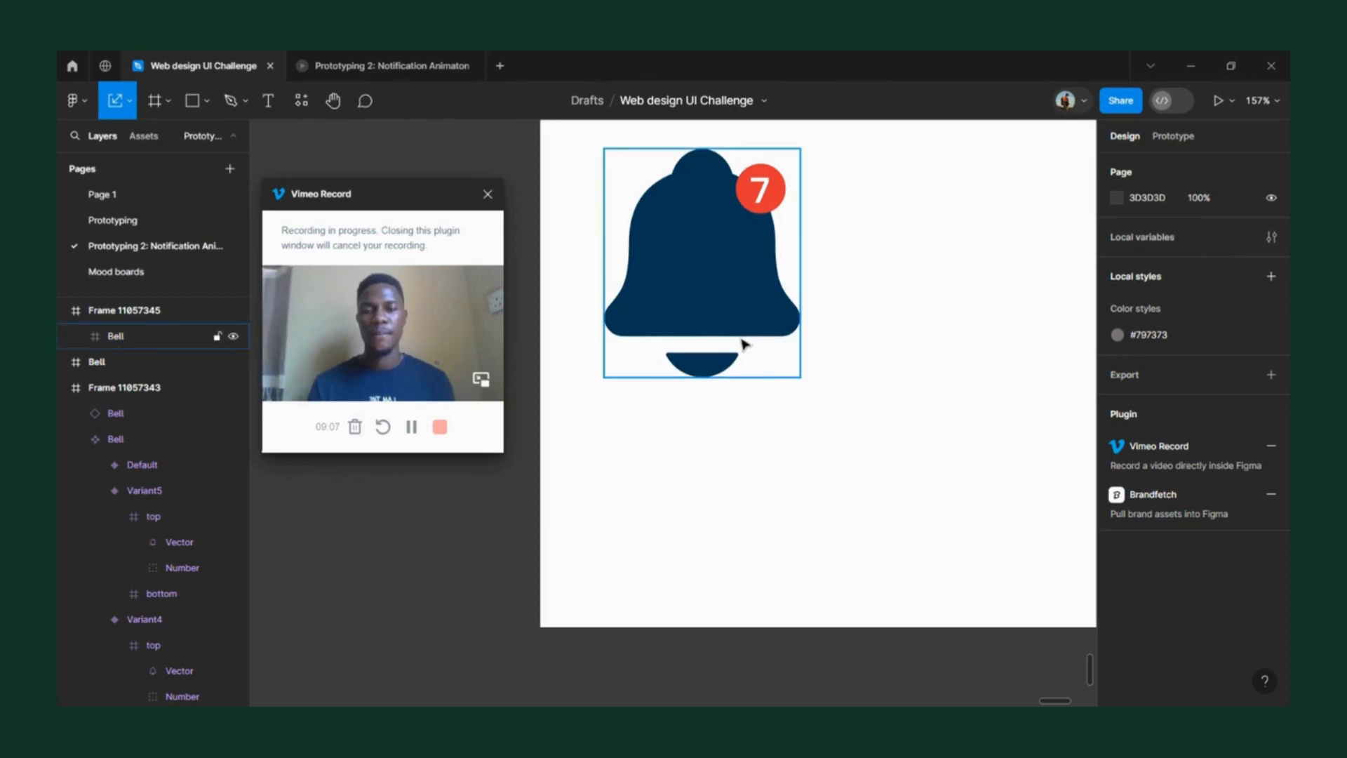
click(711, 310)
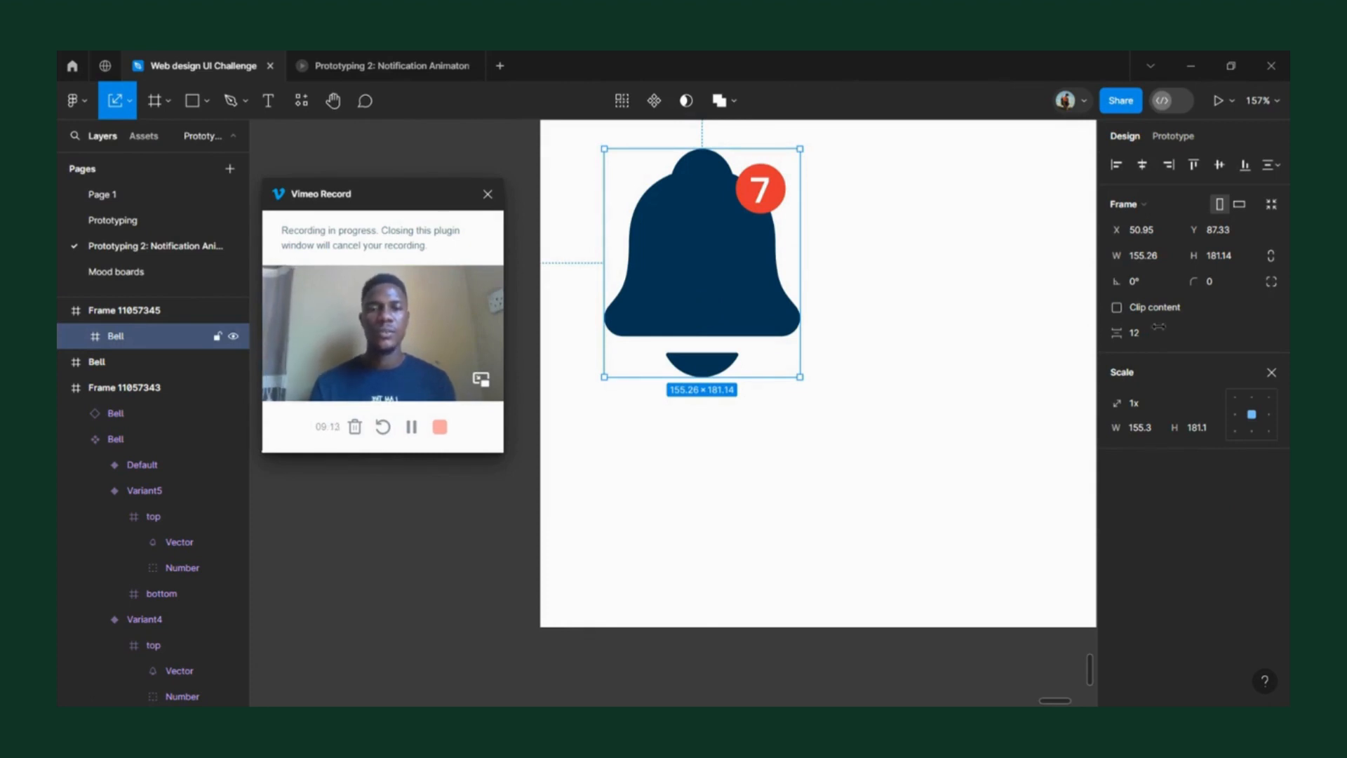
drag(707, 301, 795, 338)
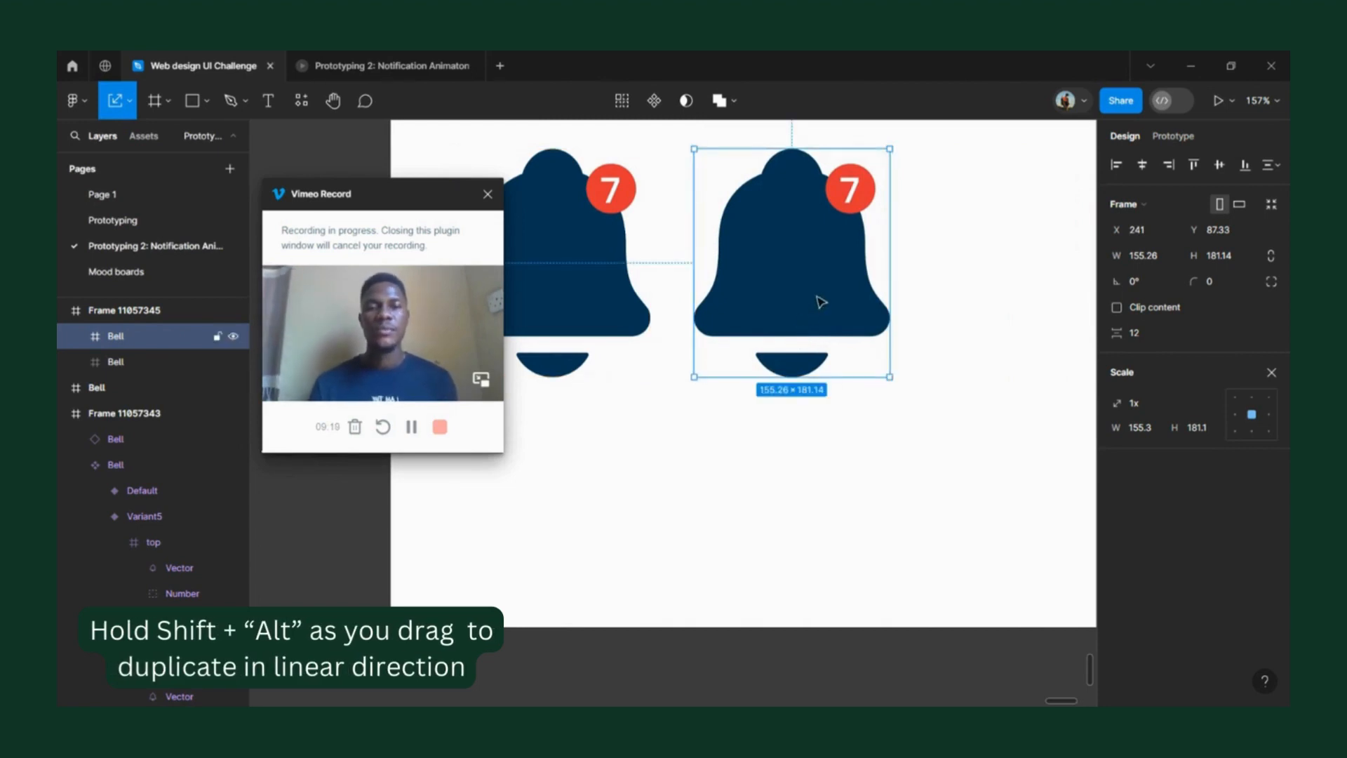
key(Escape)
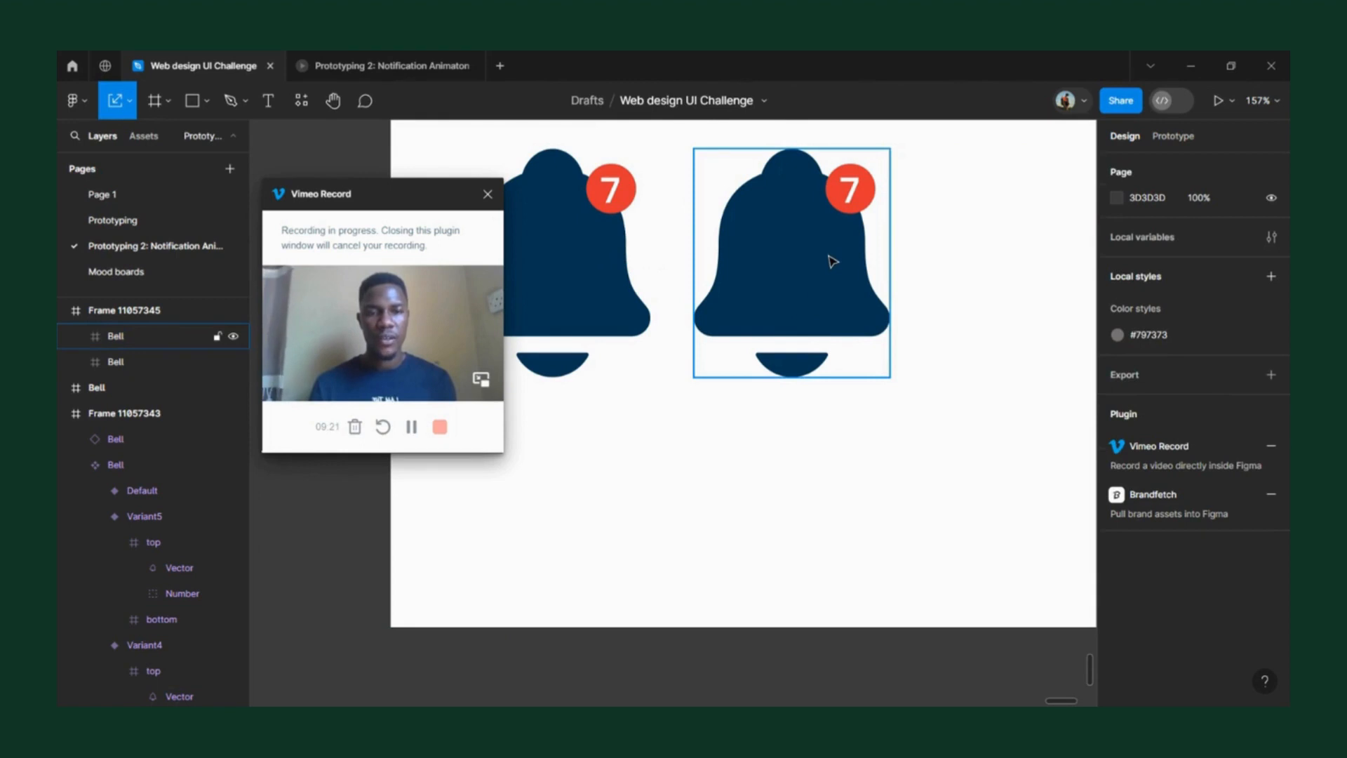
- Move the Number badge of the second bell horizontally to the bell's left shoulder, at about X 19
double_click(858, 200)
click(858, 200)
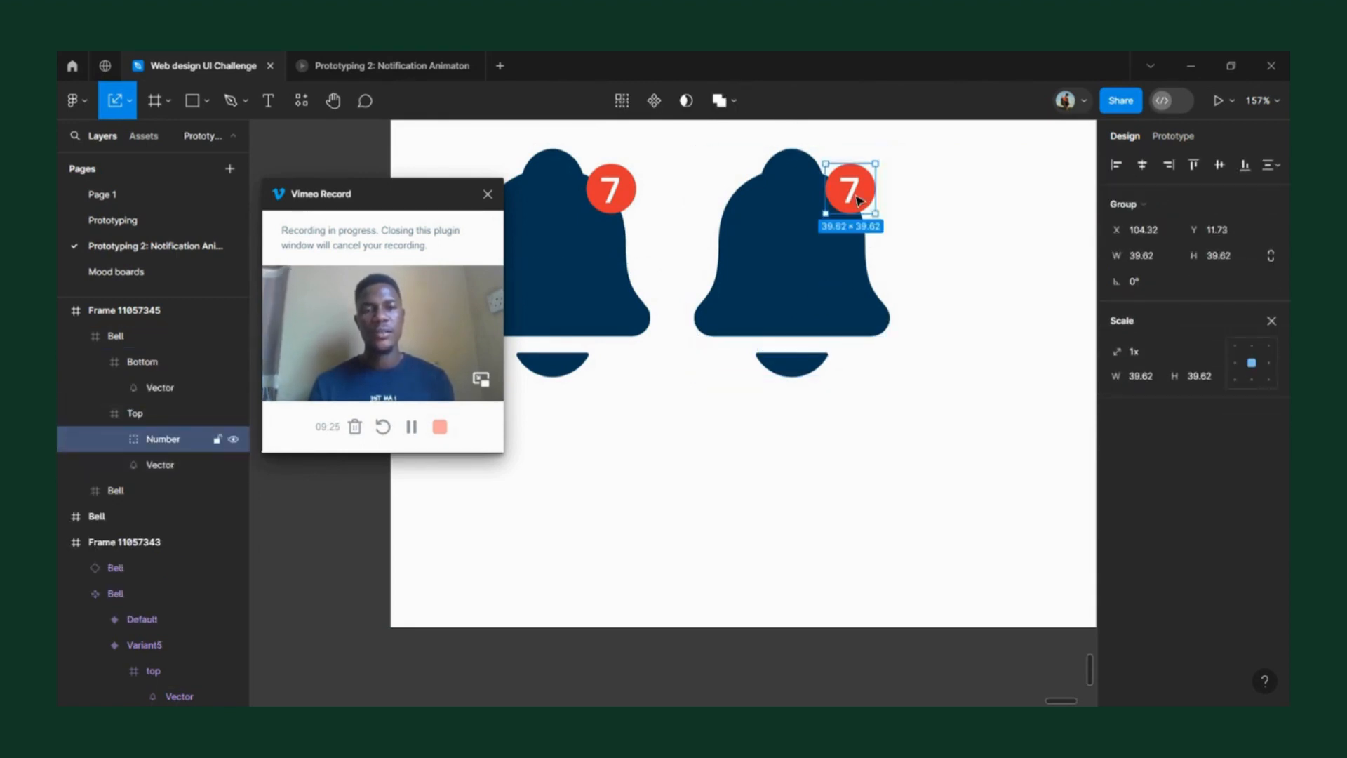
drag(854, 192, 748, 211)
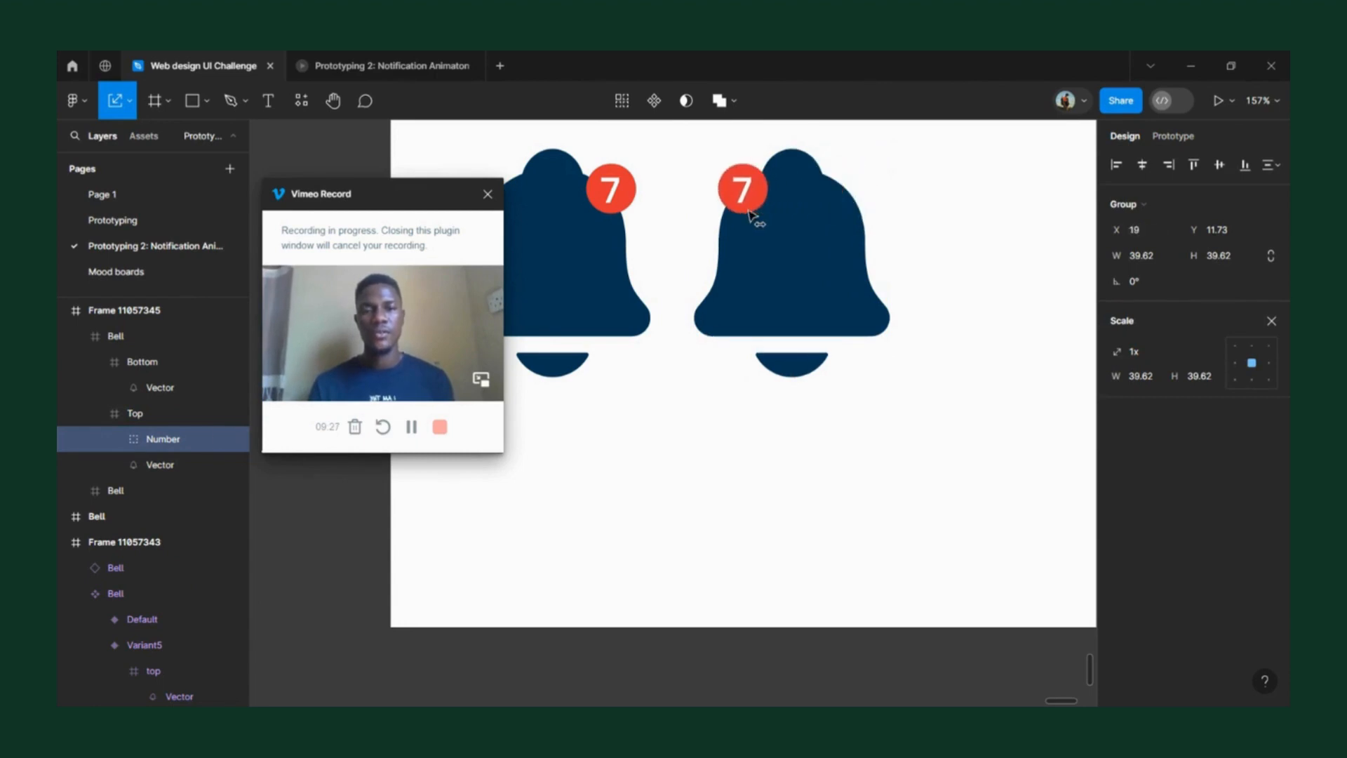
scroll(789, 249, down, 3)
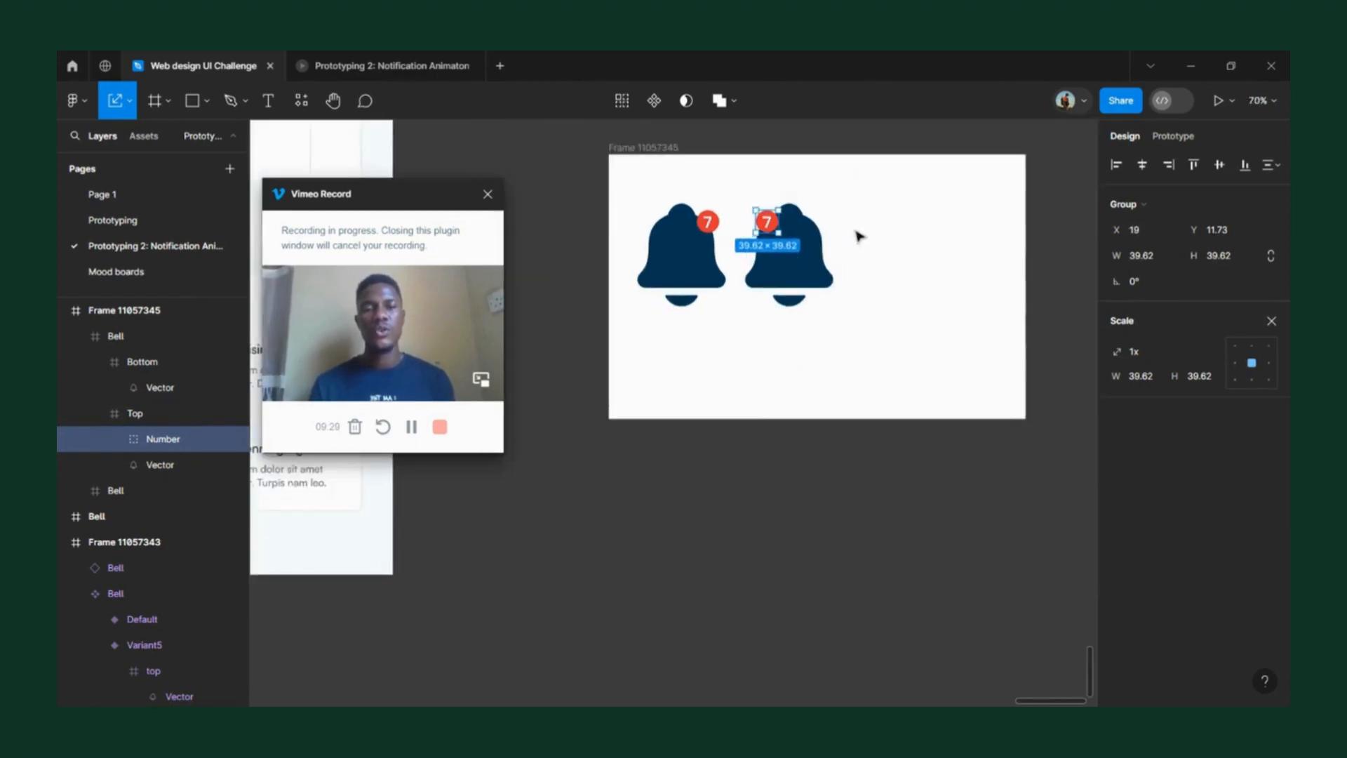
- Shift the whole second Bell frame slightly away from the first, to about X 249
click(856, 234)
scroll(806, 271, up, 2)
click(805, 271)
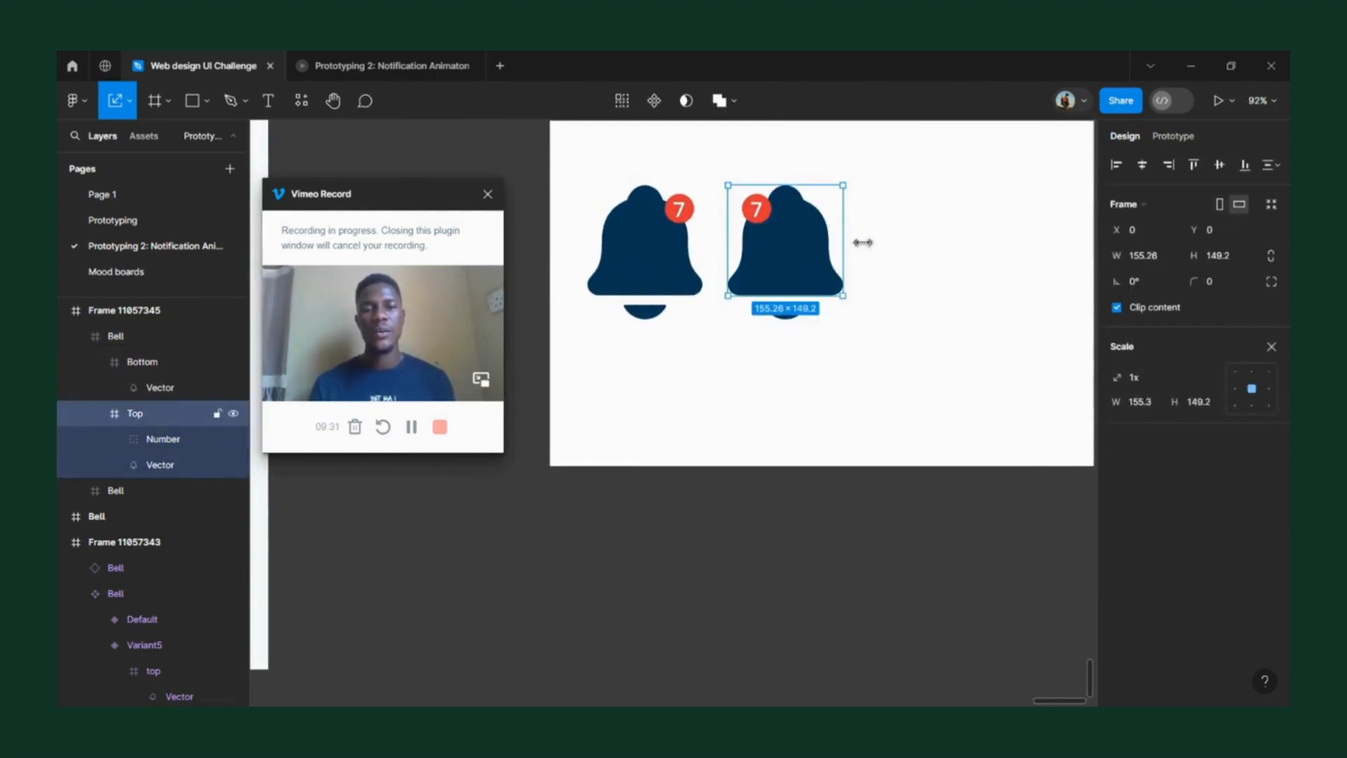
click(888, 242)
drag(802, 267, 802, 263)
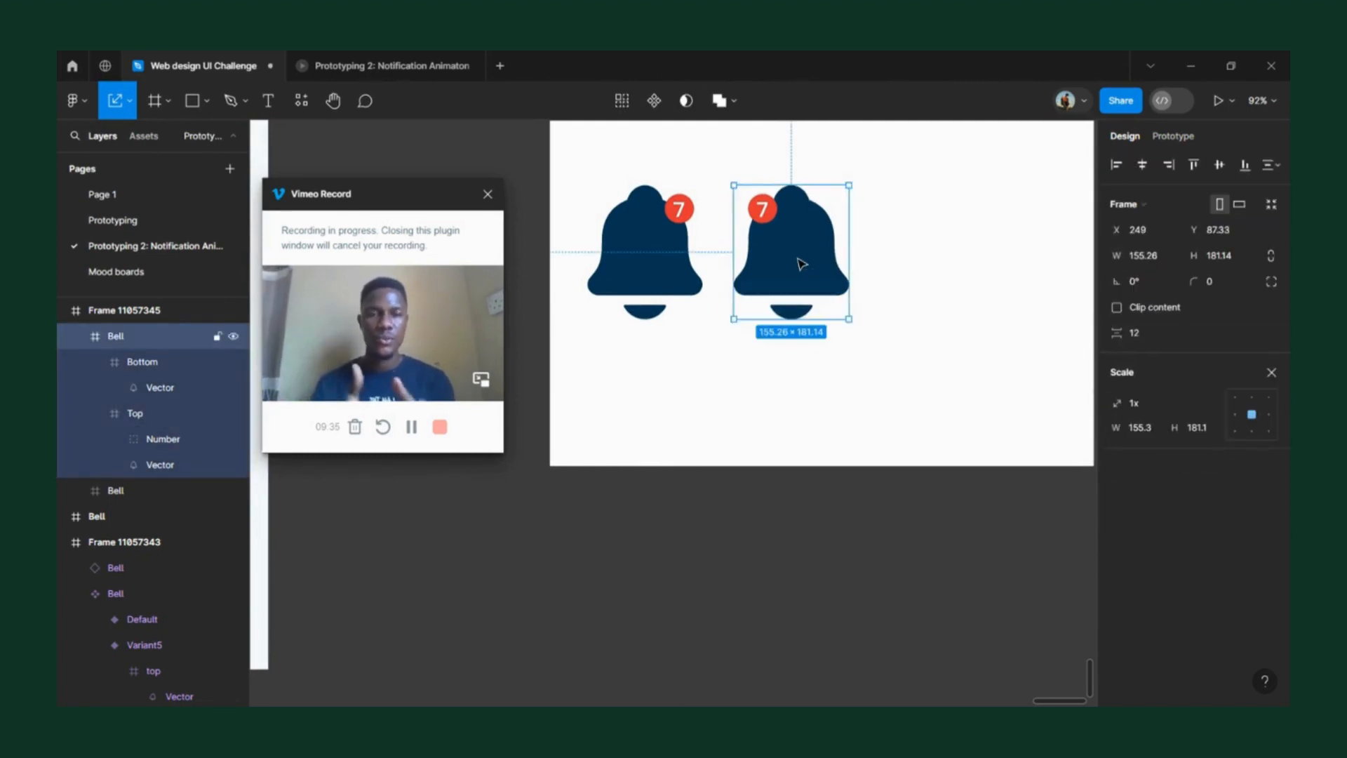
- Scale the second bell's Number badge down around its centre to about 23.6 × 23.6
scroll(800, 224, up, 5)
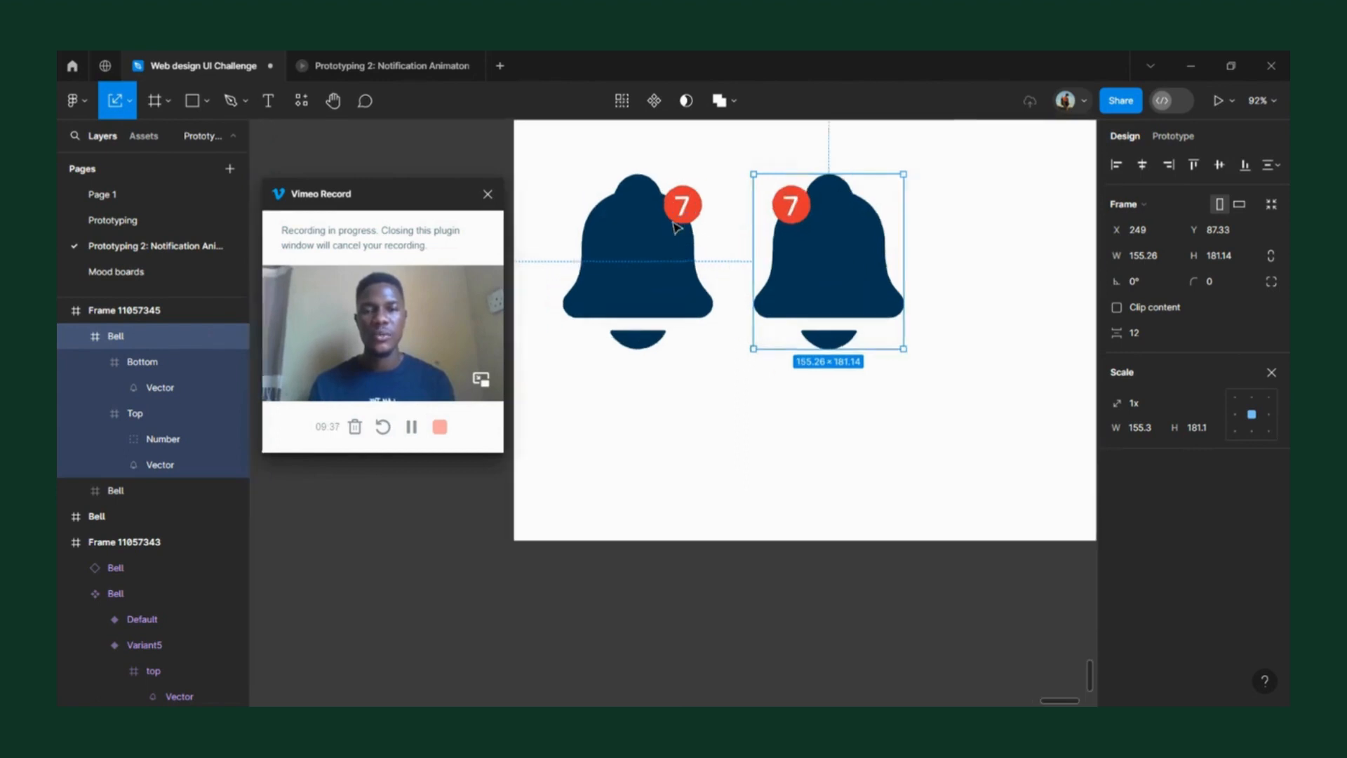
scroll(765, 197, left, 3)
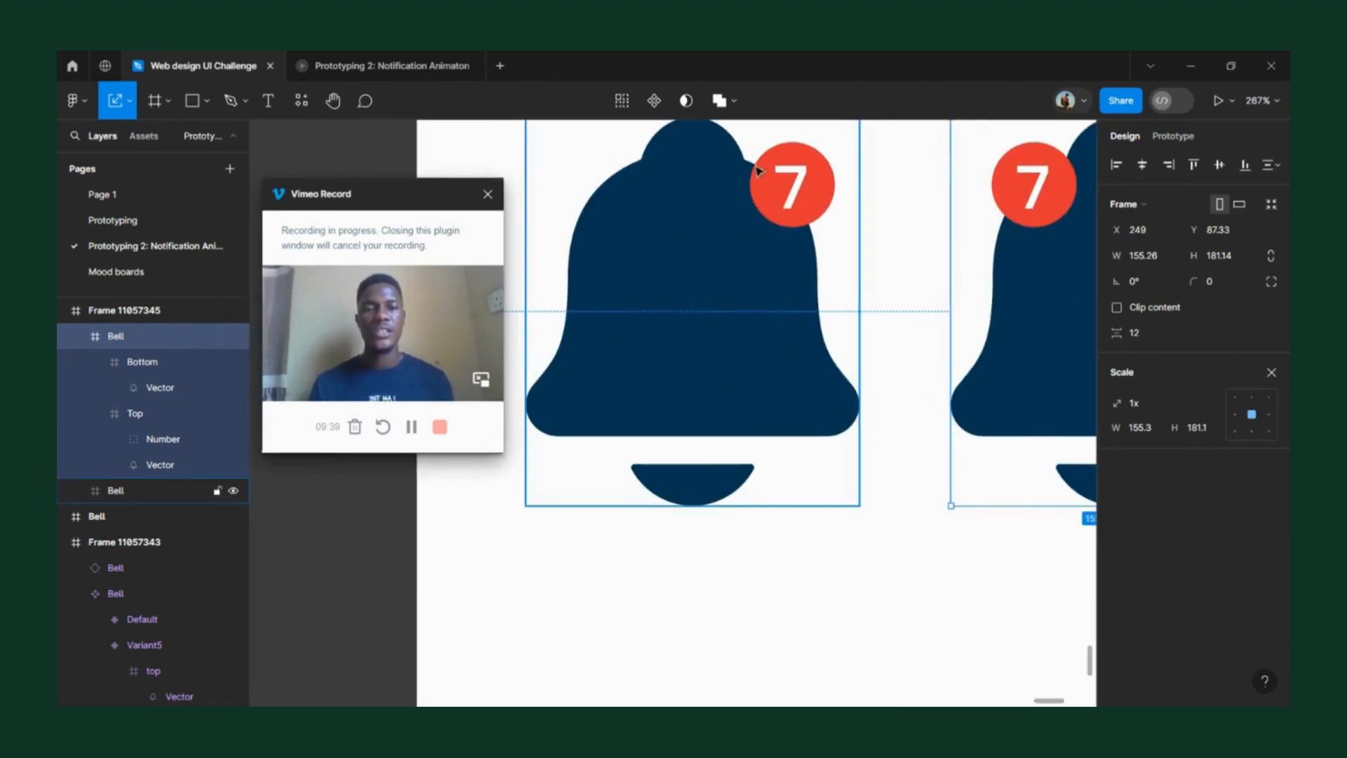
scroll(768, 190, right, 2)
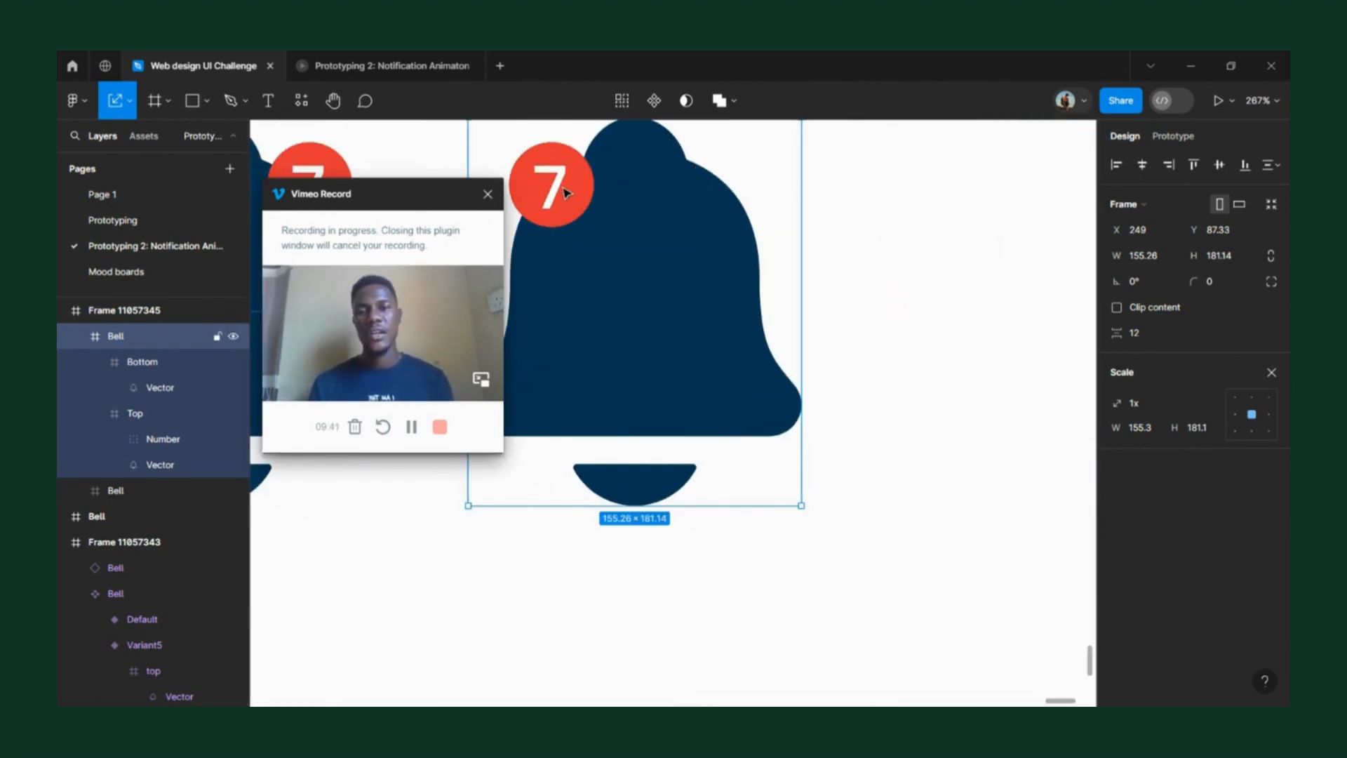
scroll(591, 196, down, 3)
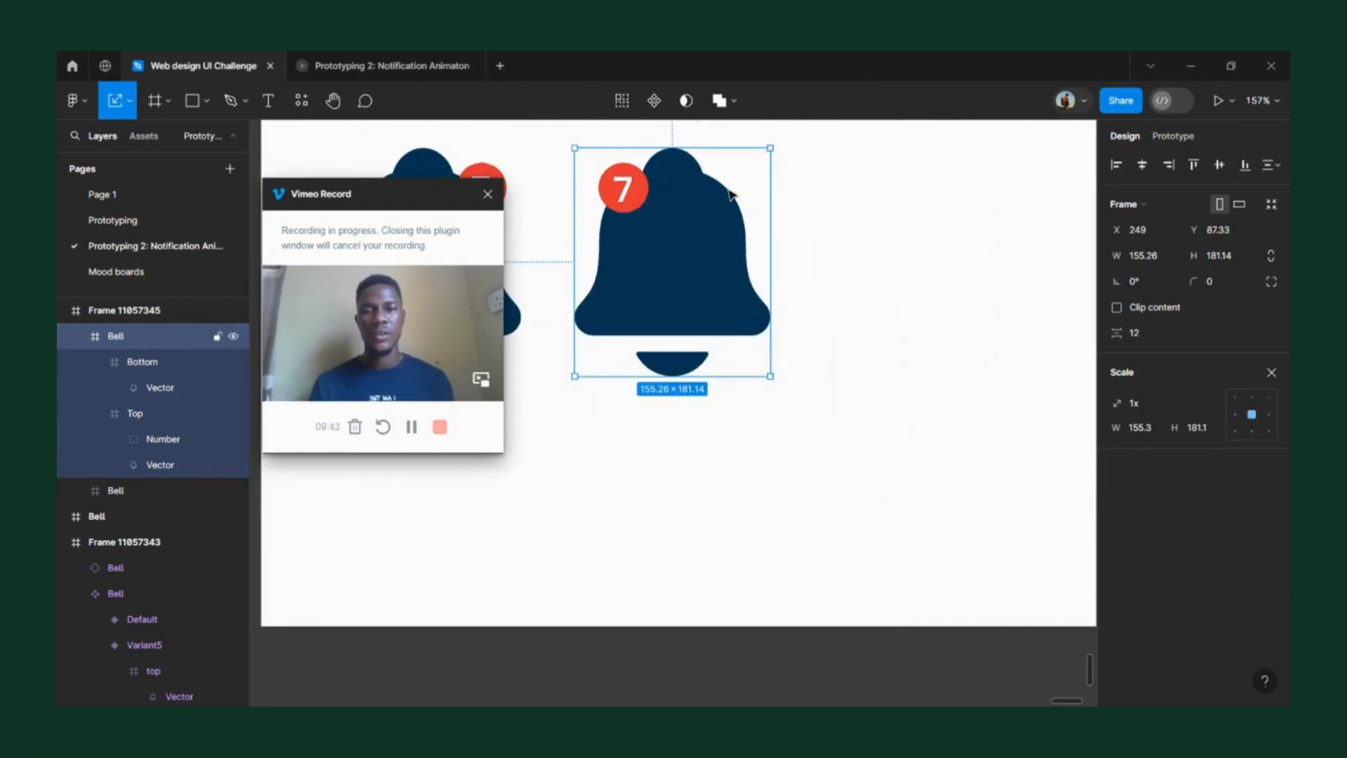
scroll(642, 188, up, 5)
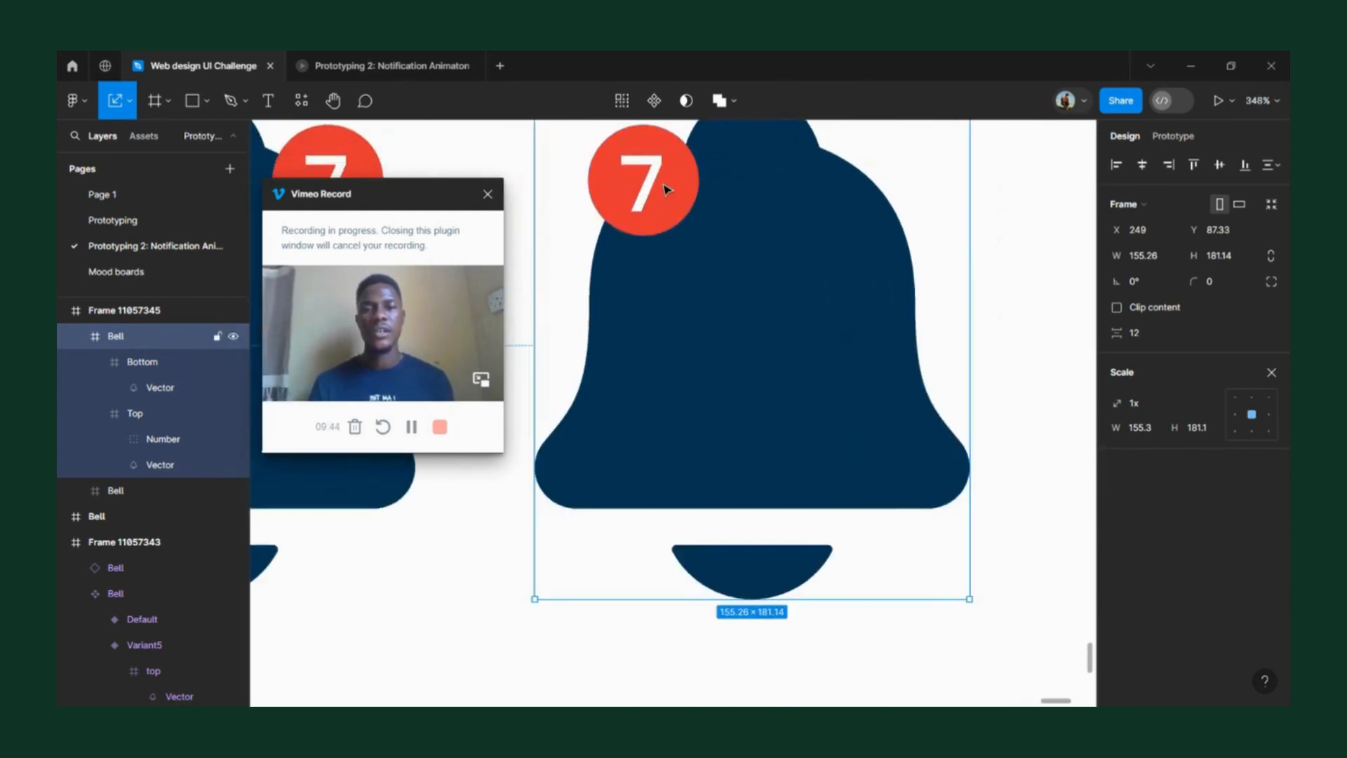
click(665, 186)
click(665, 186)
scroll(665, 186, down, 2)
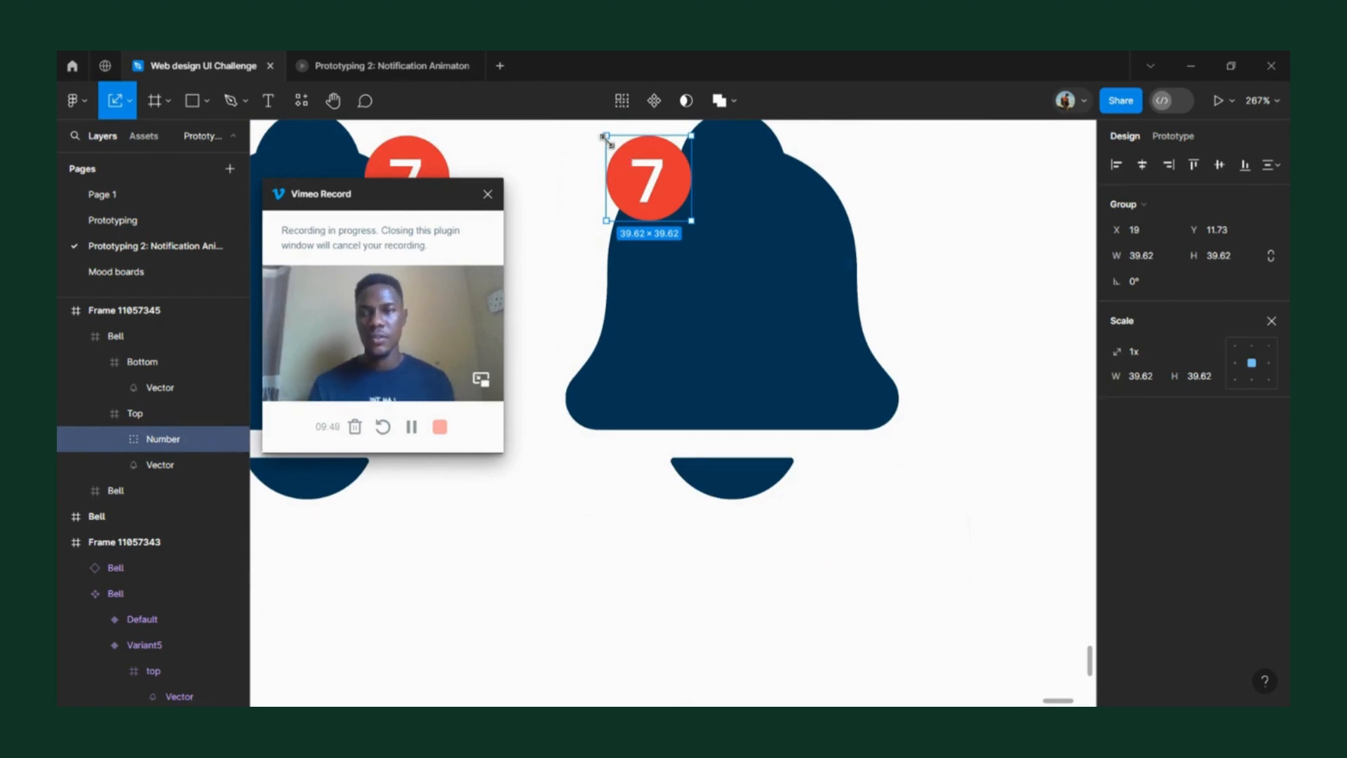
drag(614, 151, 621, 159)
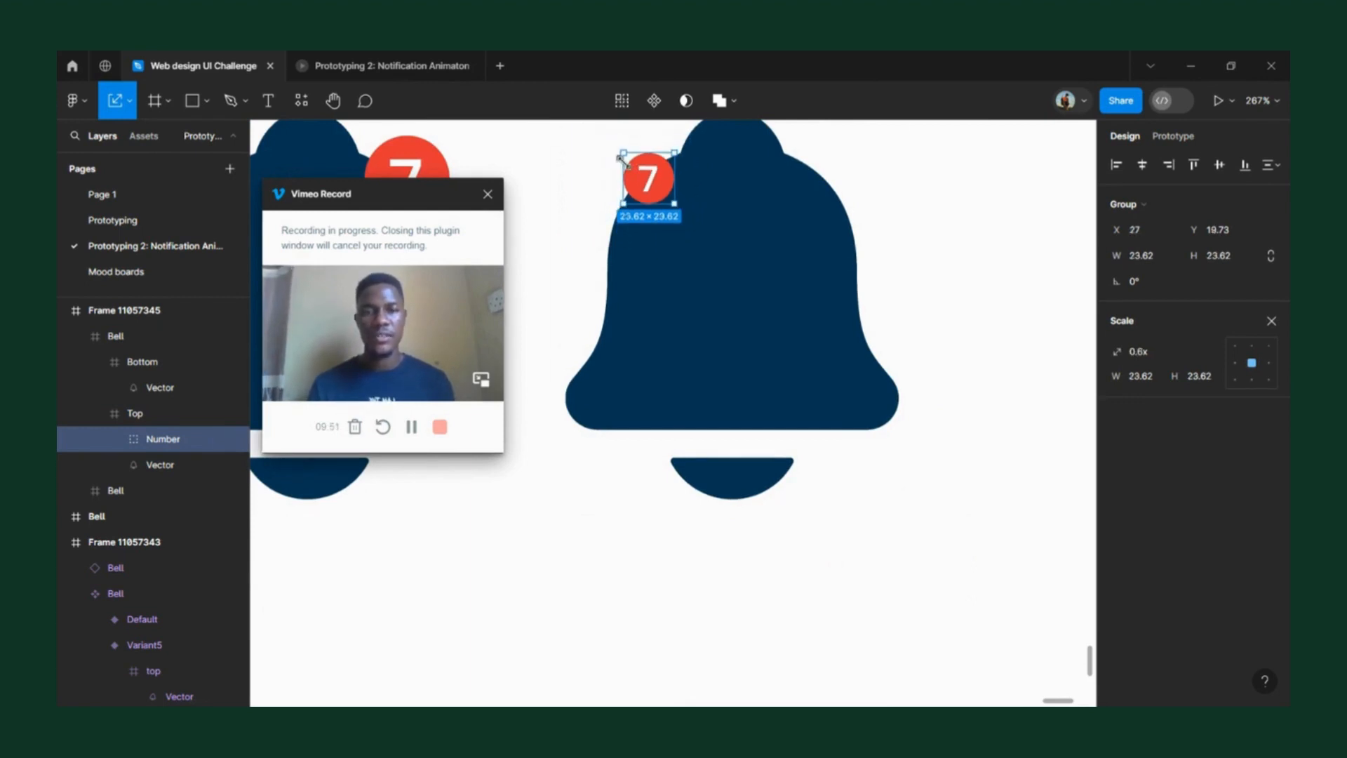
- Enlarge the second bell's Number badge slightly around its centre to about 25.7 × 25.7
scroll(621, 165, down, 5)
scroll(601, 166, up, 6)
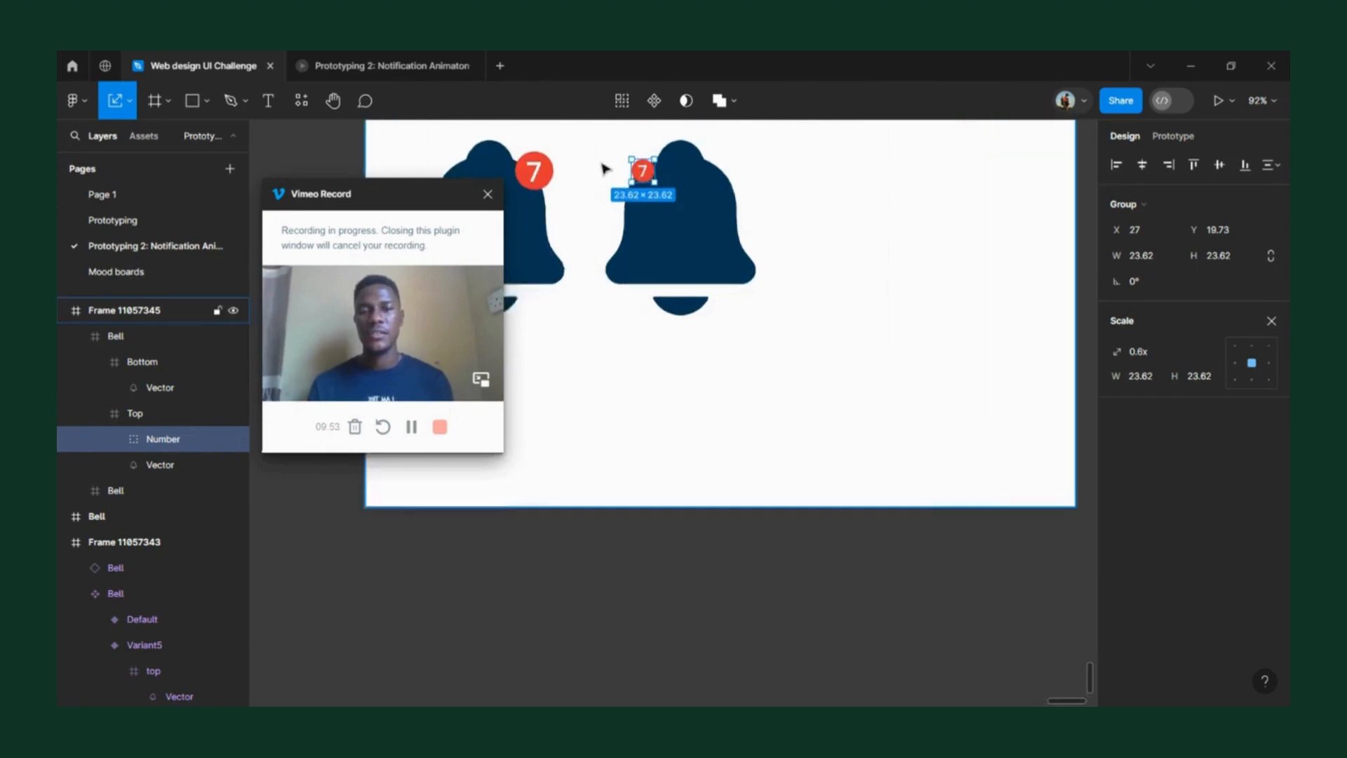
drag(692, 147, 682, 143)
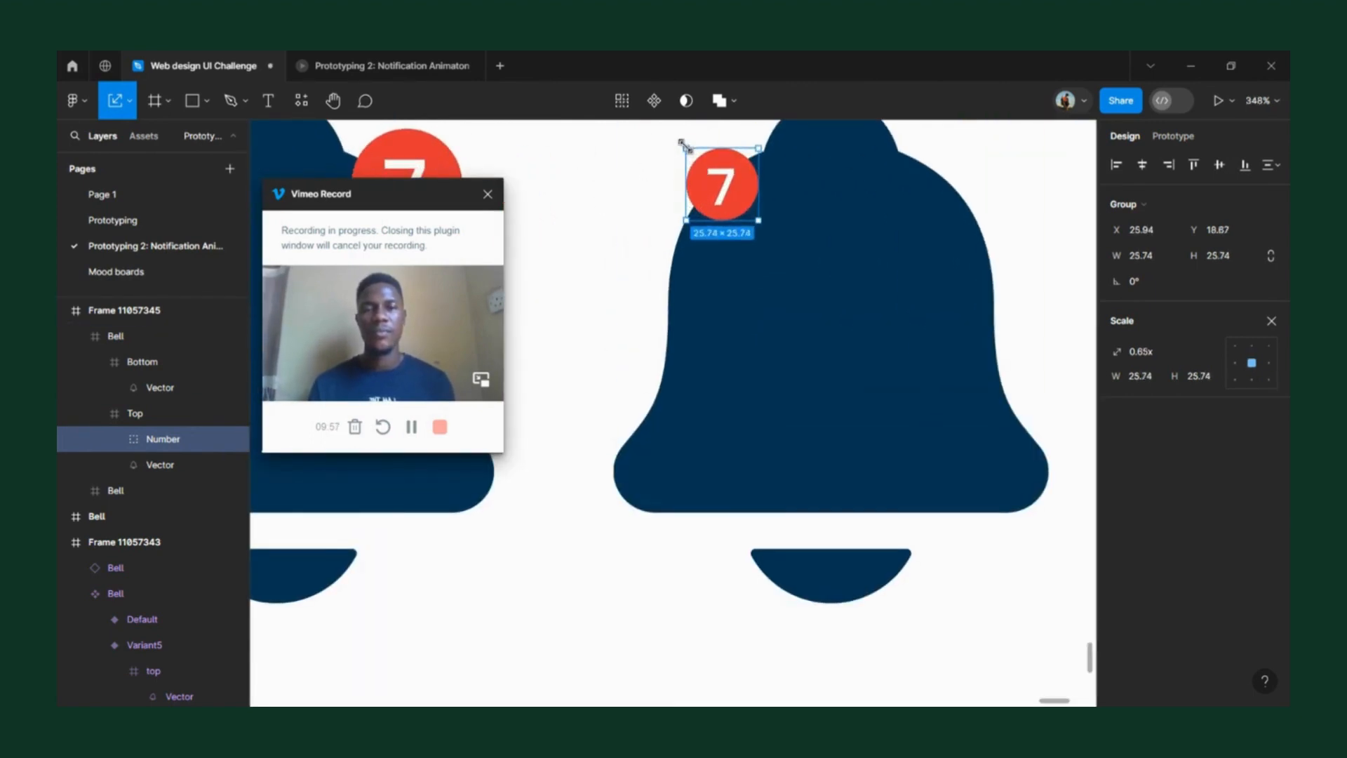
scroll(682, 144, down, 5)
click(851, 156)
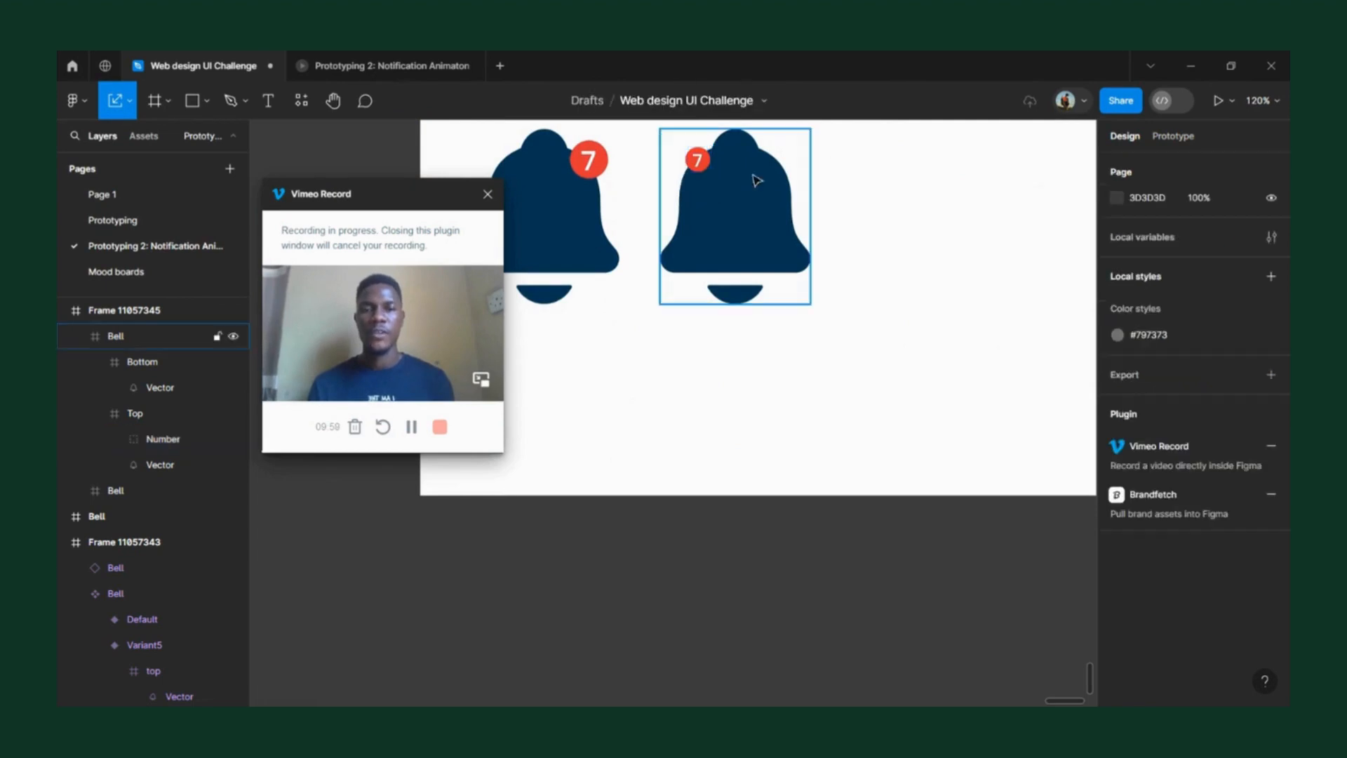
- Duplicate the second Bell frame horizontally to make a third bell at about X 424
click(764, 222)
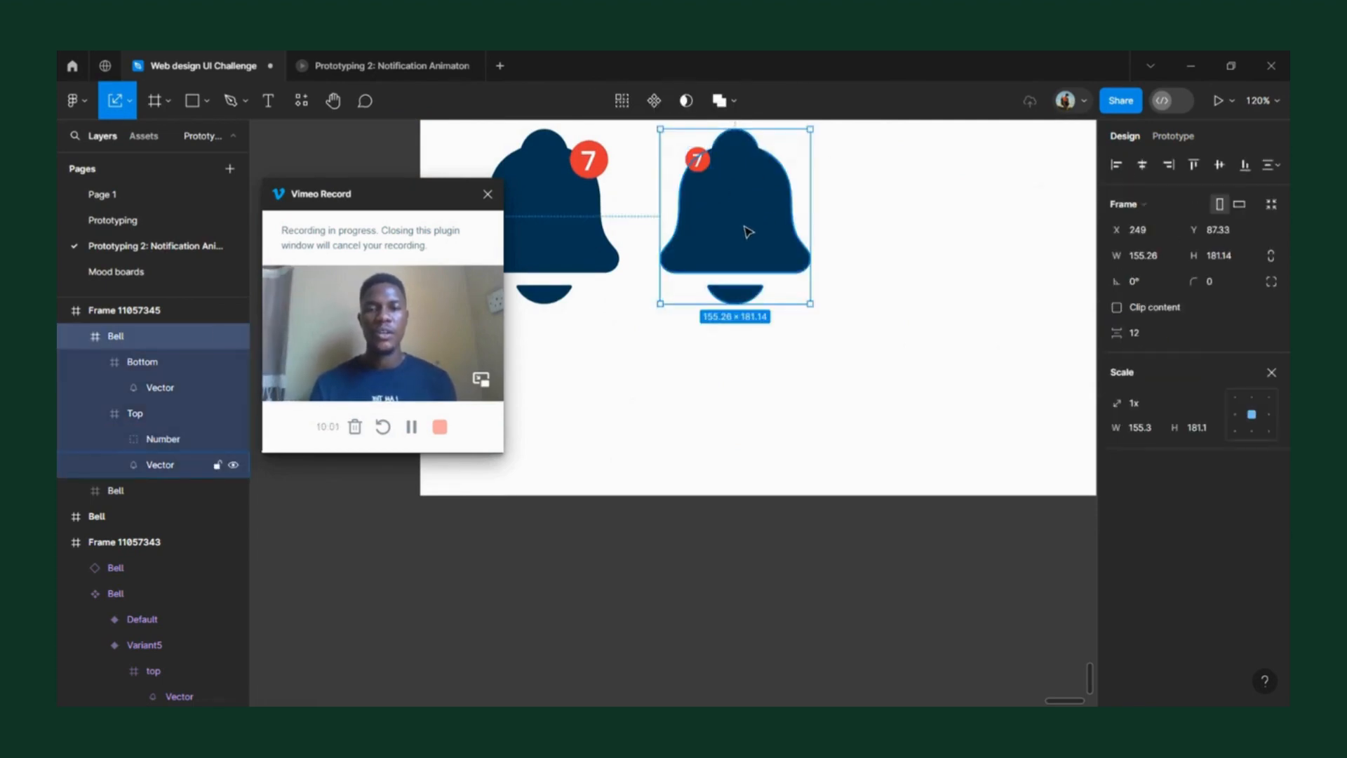
scroll(761, 228, down, 2)
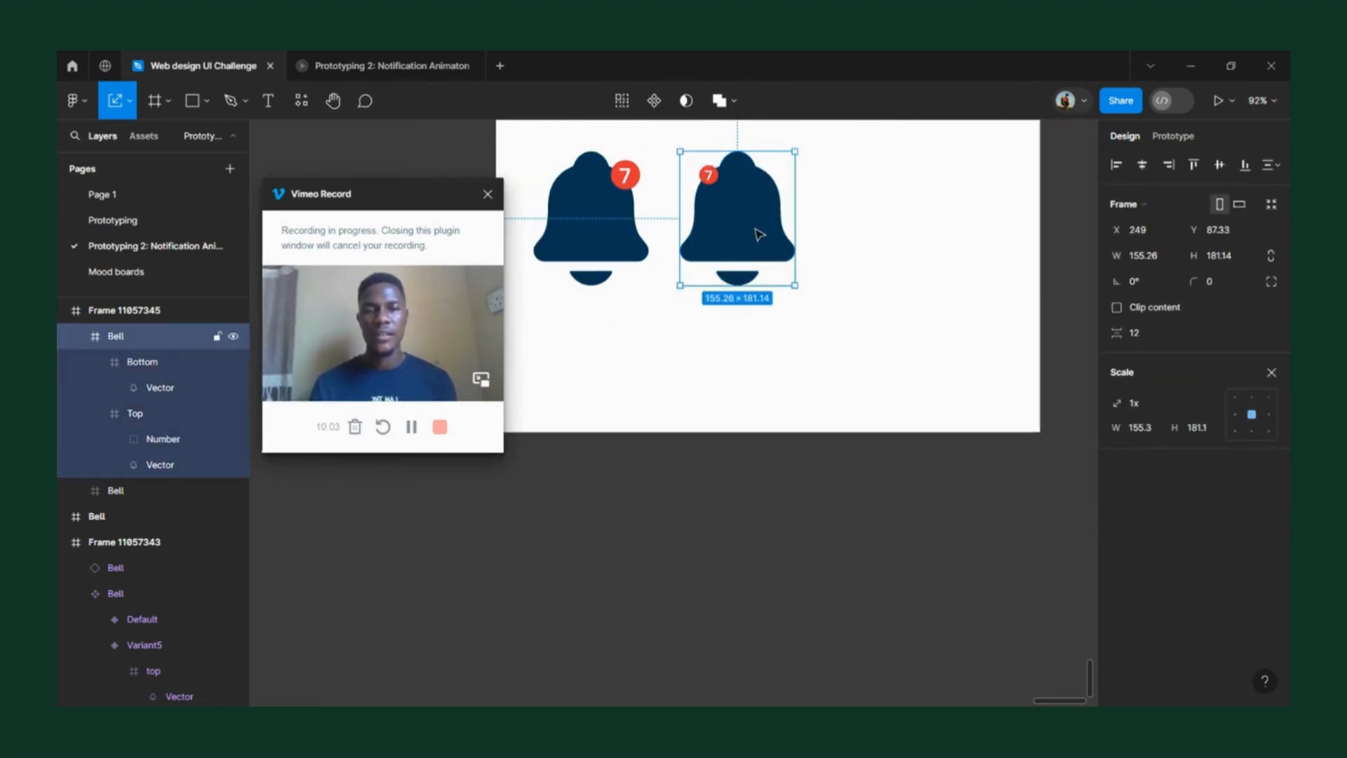
drag(757, 234, 891, 241)
- Send the third bell's Number badge behind the bell Vector inside its Top frame
scroll(705, 221, up, 3)
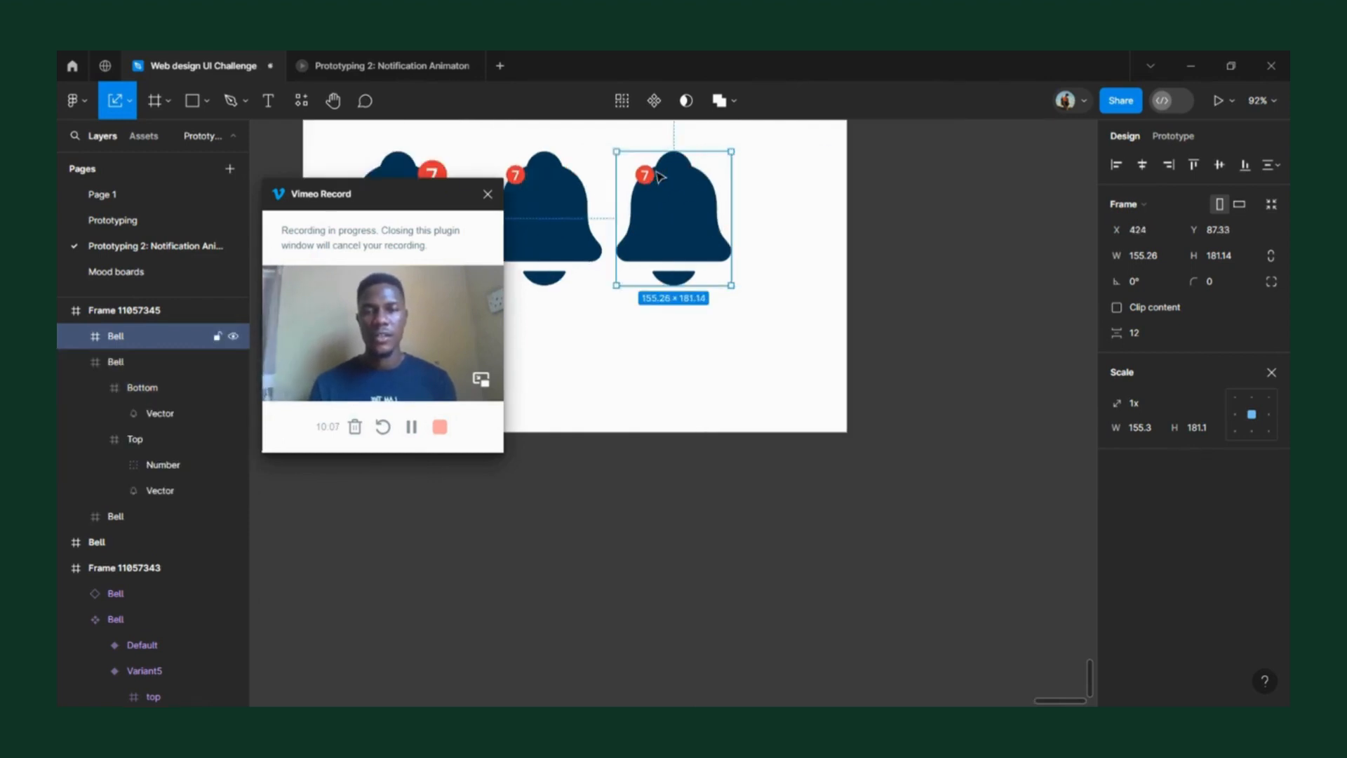
scroll(660, 175, up, 3)
scroll(659, 174, up, 3)
double_click(602, 214)
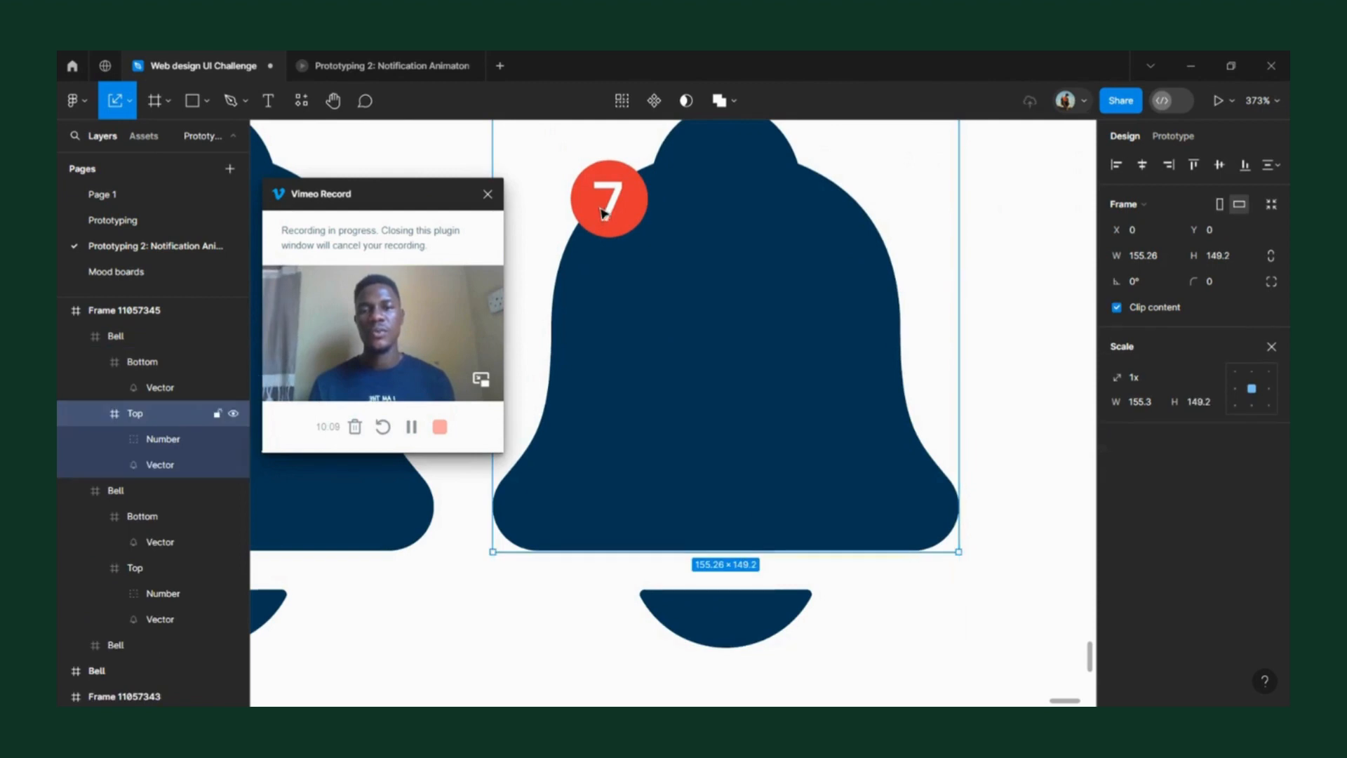
double_click(605, 211)
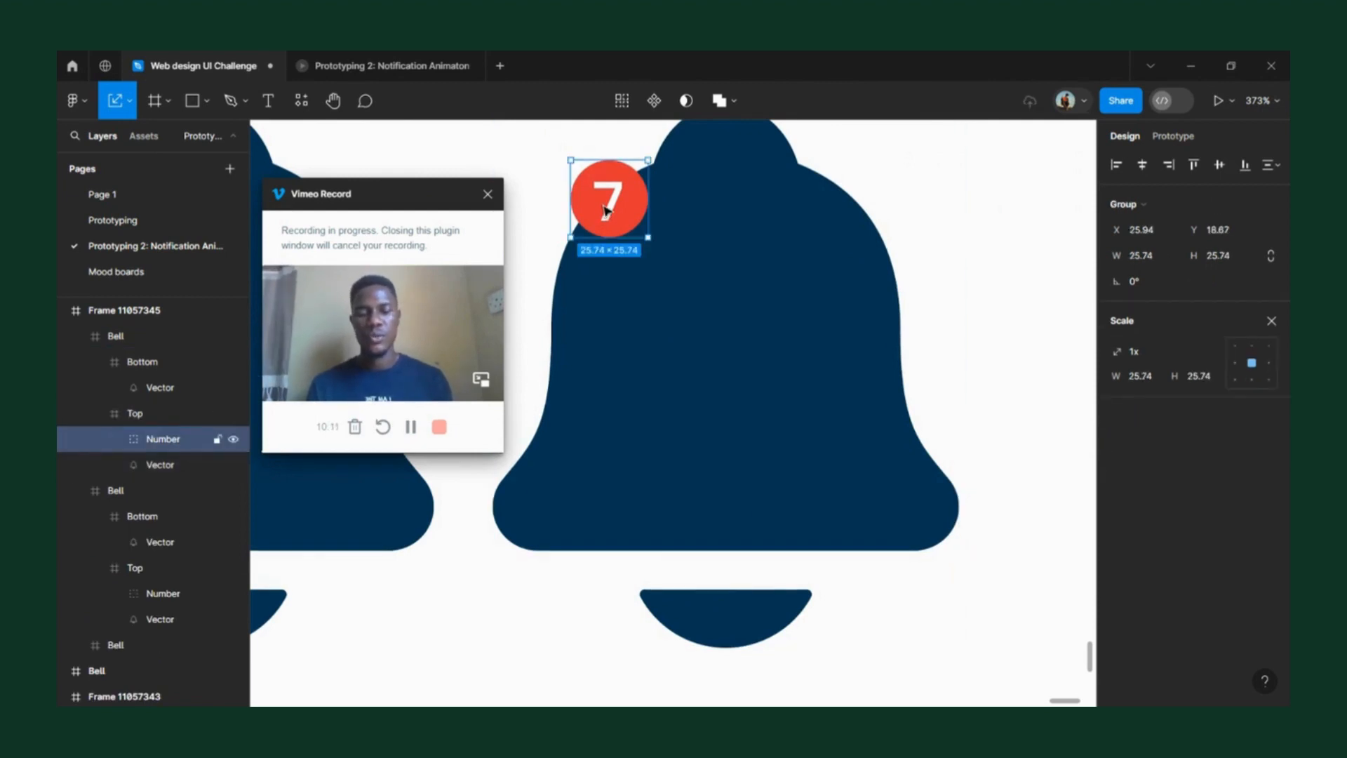
key(ctrl+bracketleft)
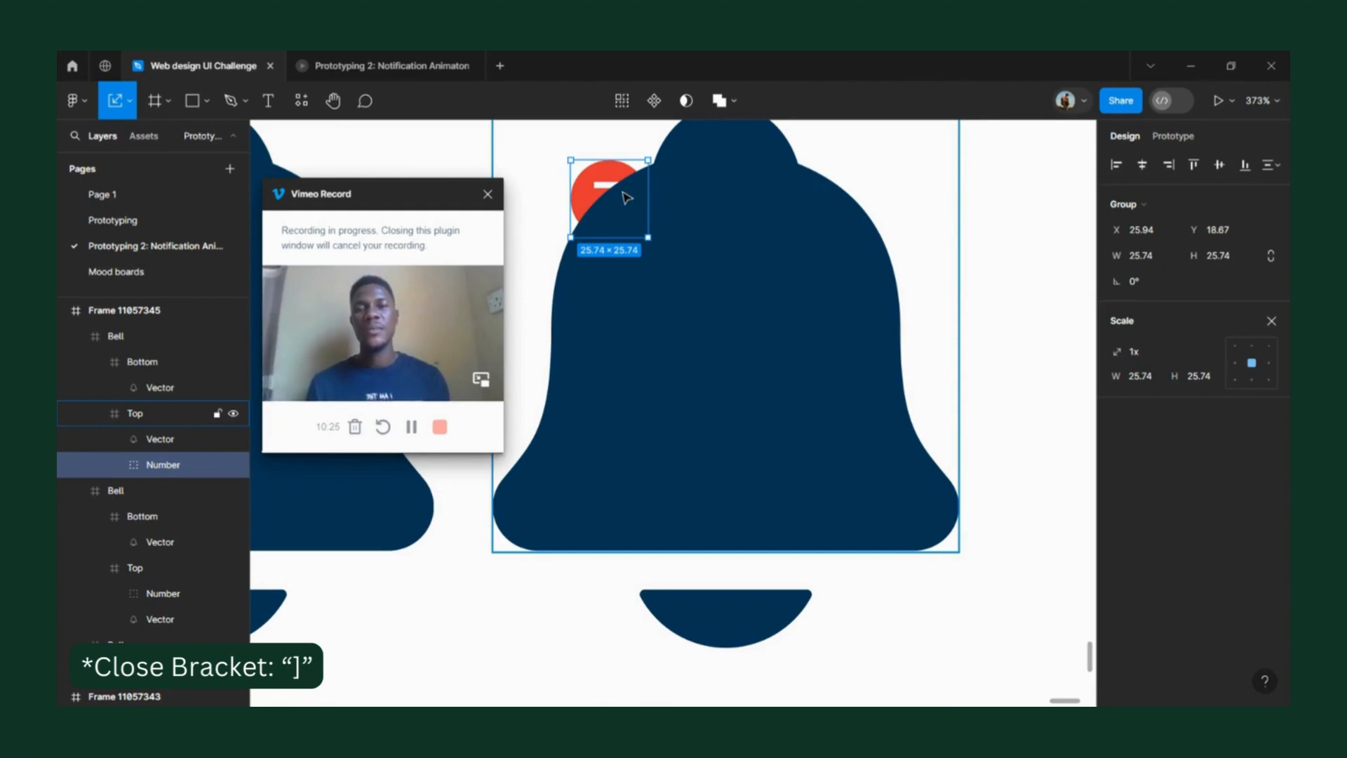
right_click(619, 193)
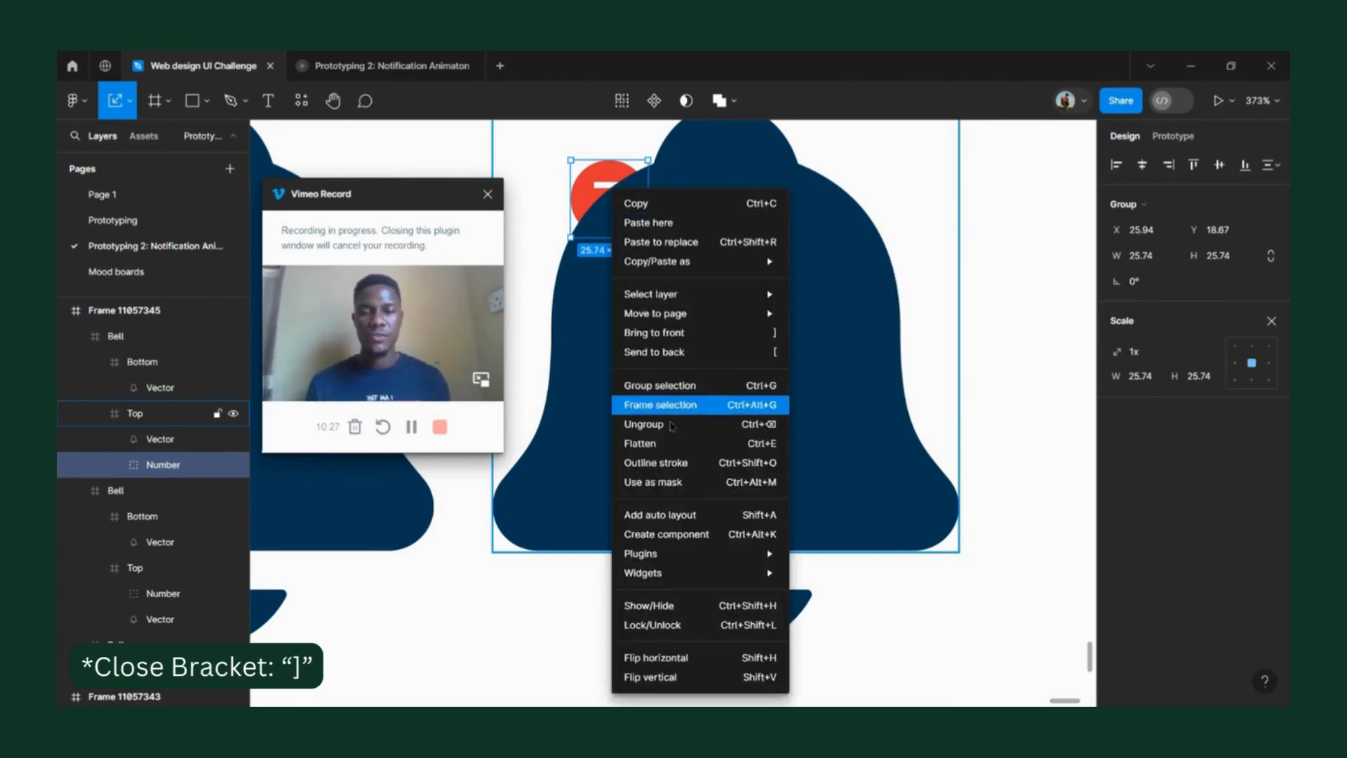
click(586, 320)
click(583, 316)
right_click(638, 303)
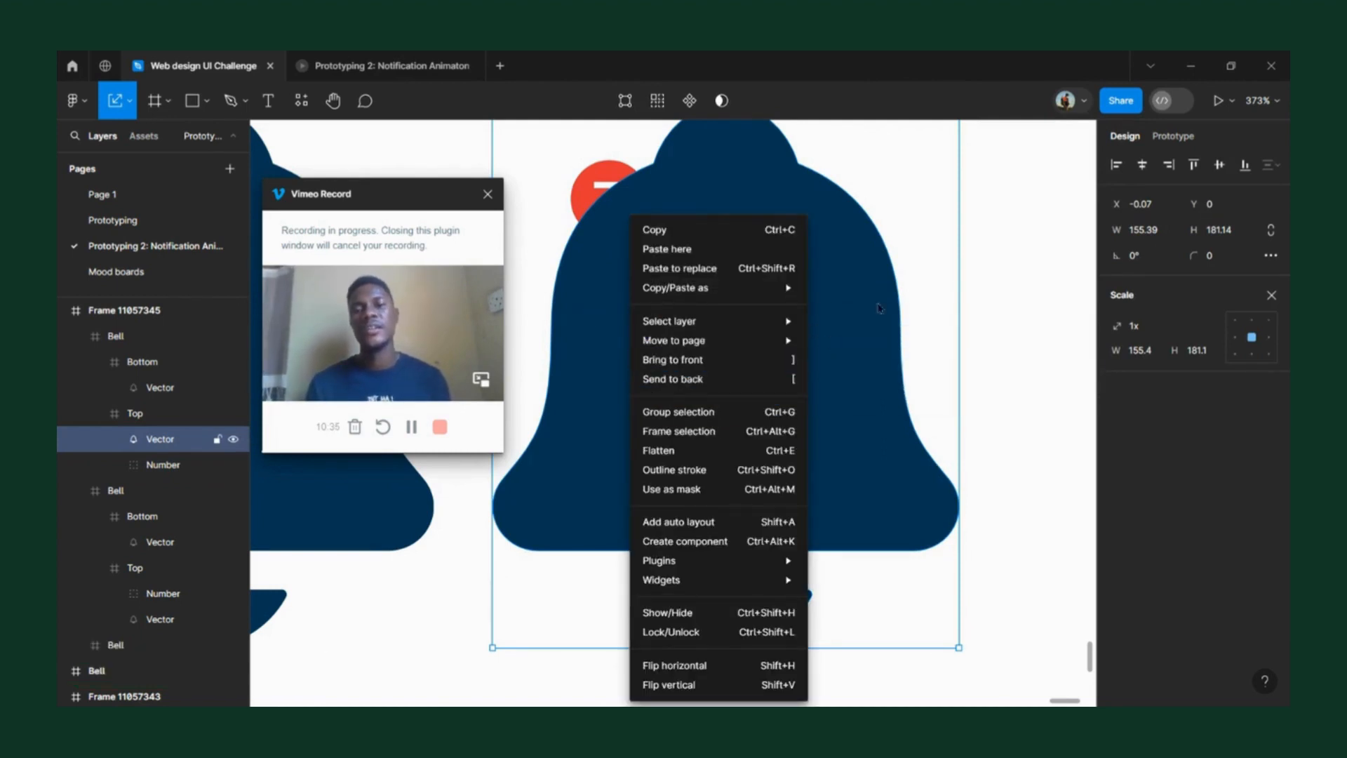
click(969, 204)
- Nudge the third bell's Number badge up to Y 14.67
scroll(972, 214, down, 5)
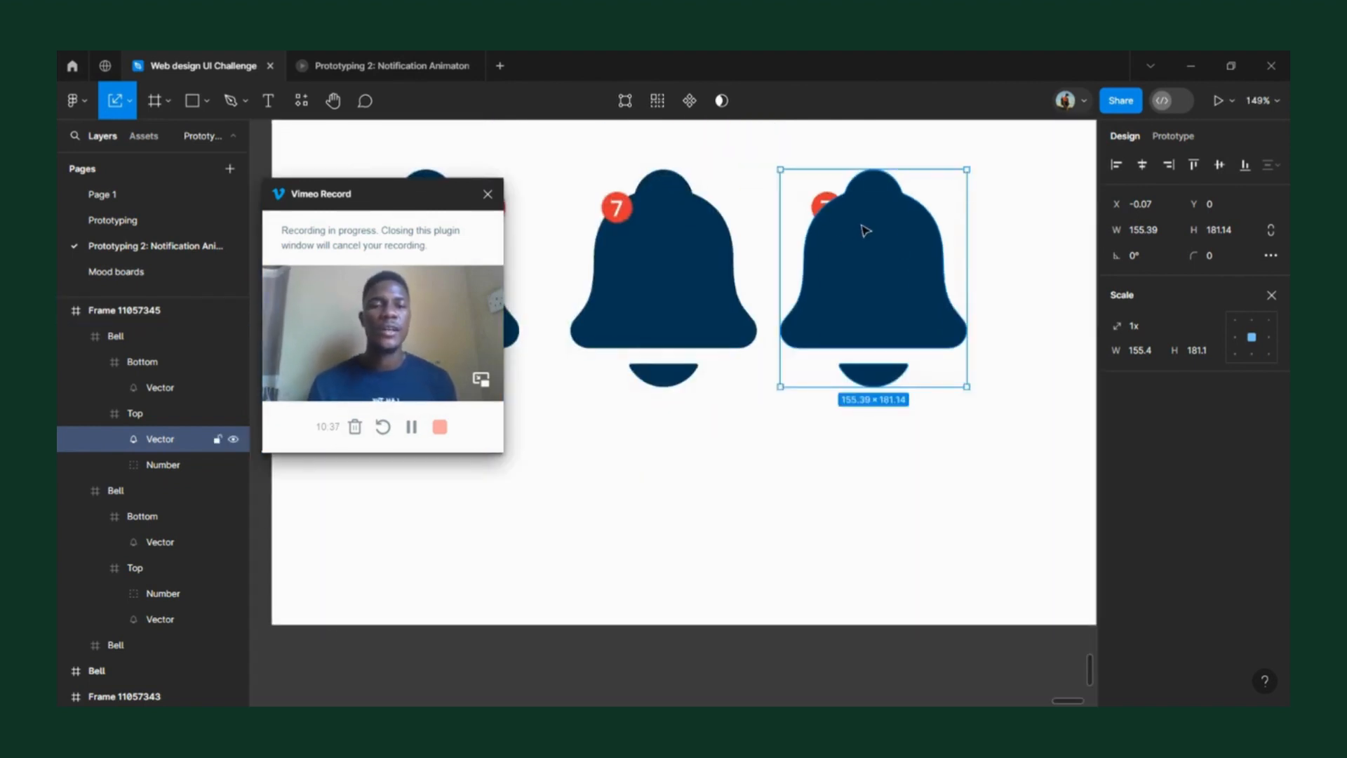
click(829, 208)
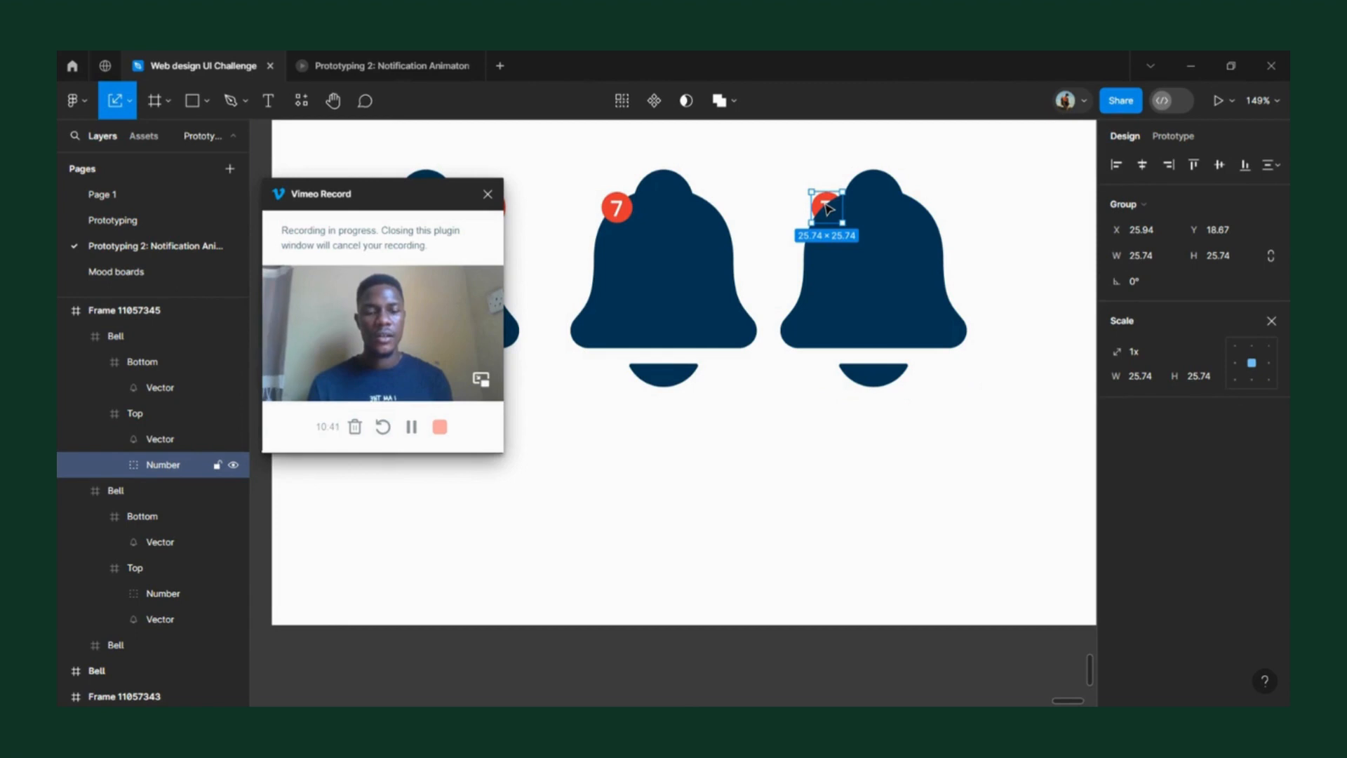
key(Up)
key(Up)
key(Up)
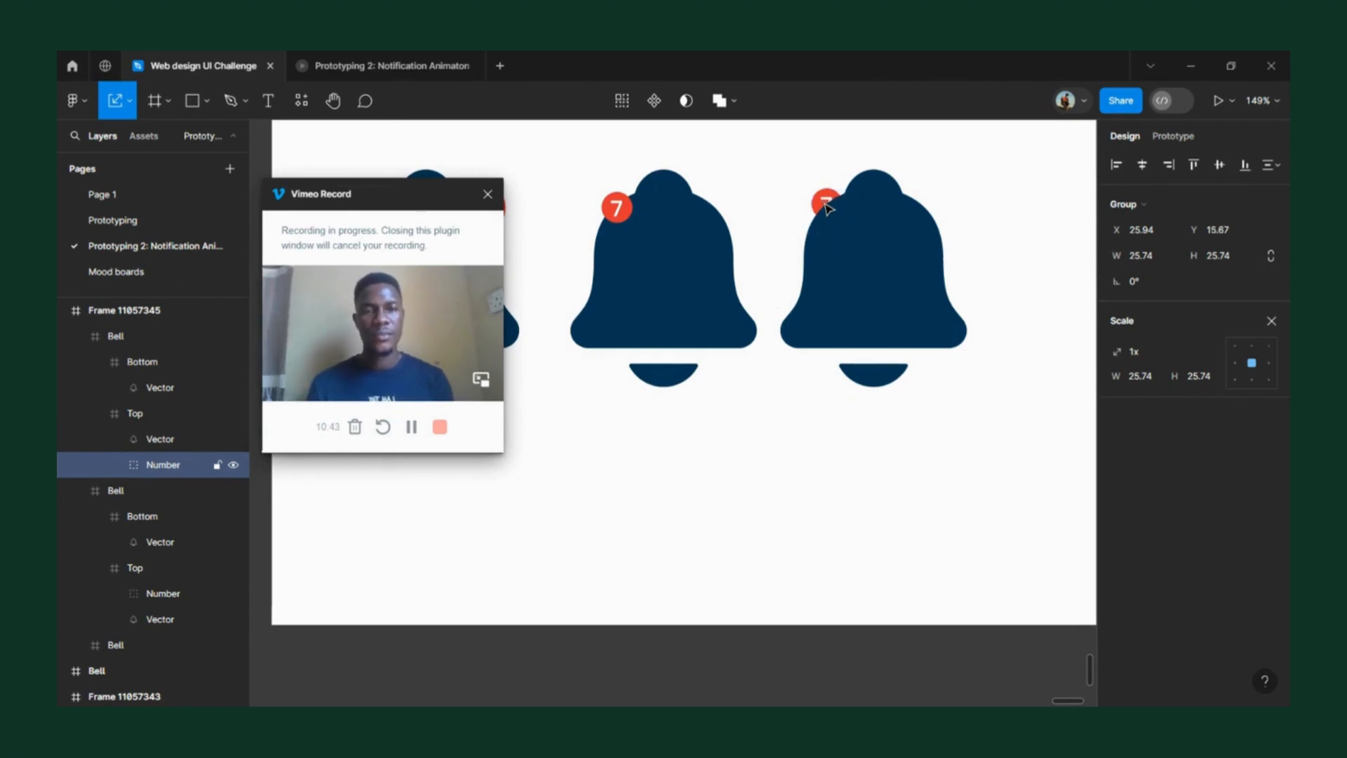
scroll(845, 246, down, 5)
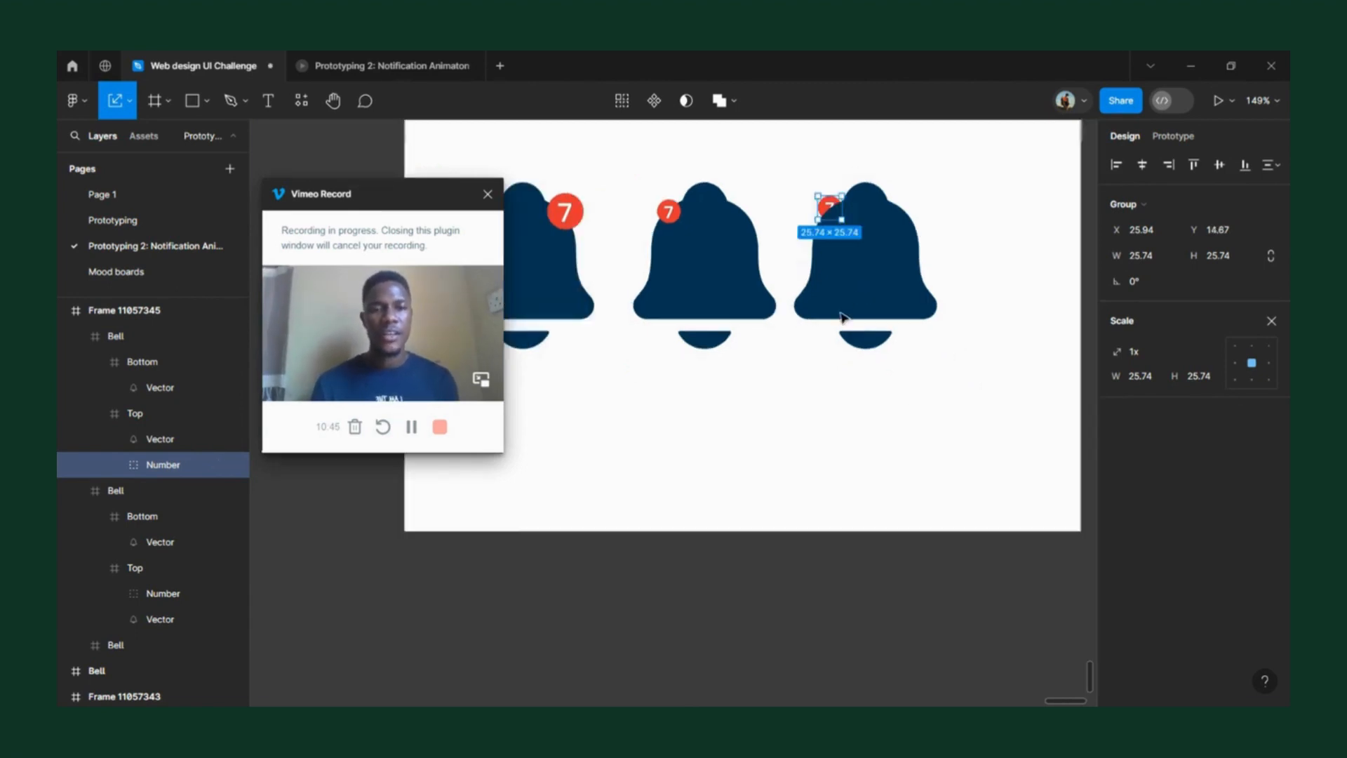
- Widen the white frame holding the three bells to a width of 1049
scroll(659, 253, down, 4)
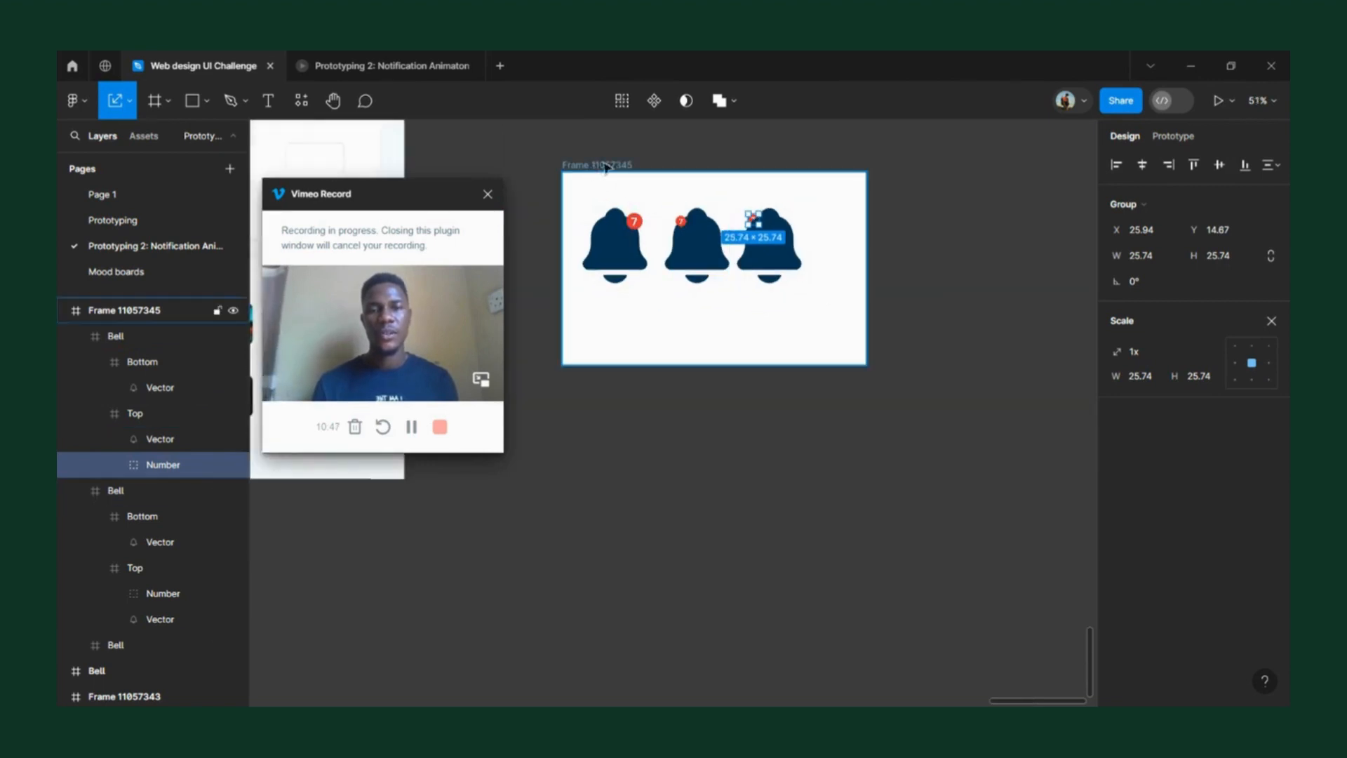
click(865, 243)
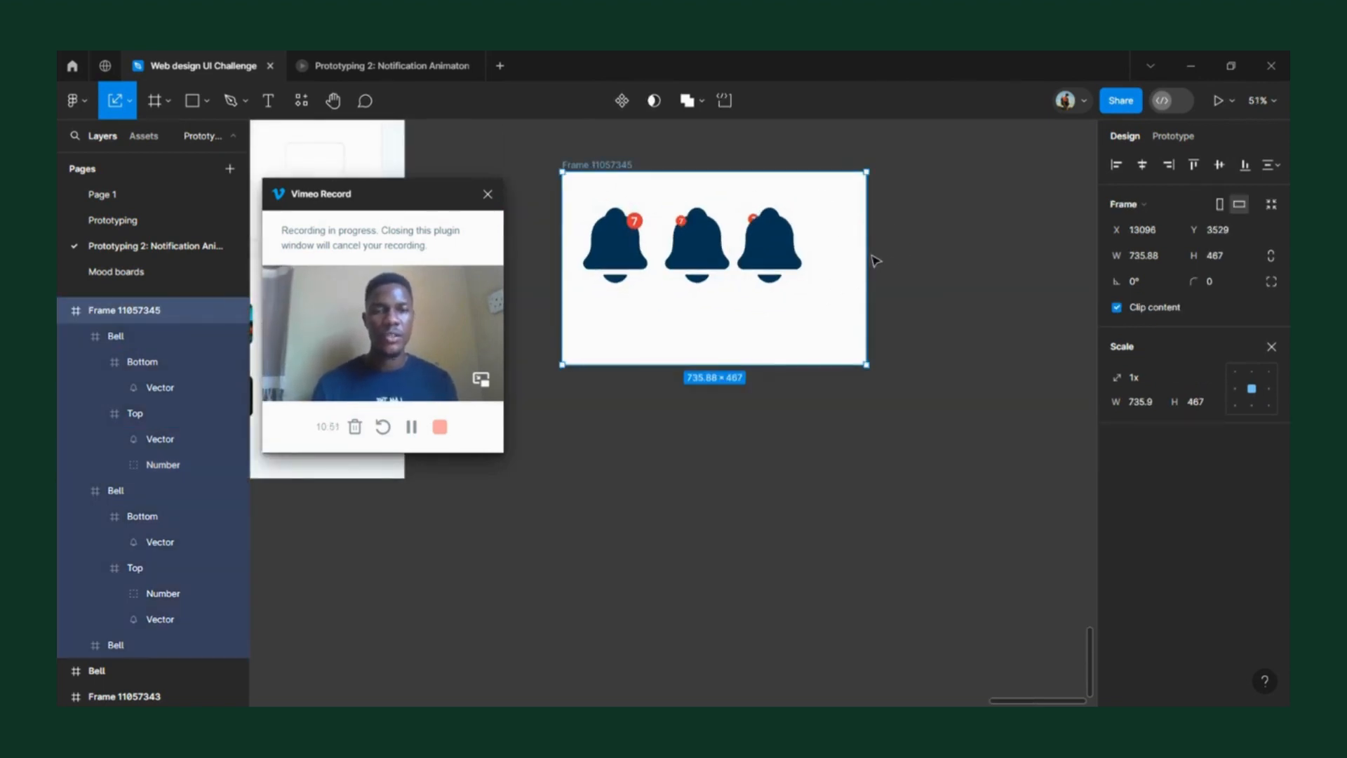
key(v)
drag(937, 260, 1000, 287)
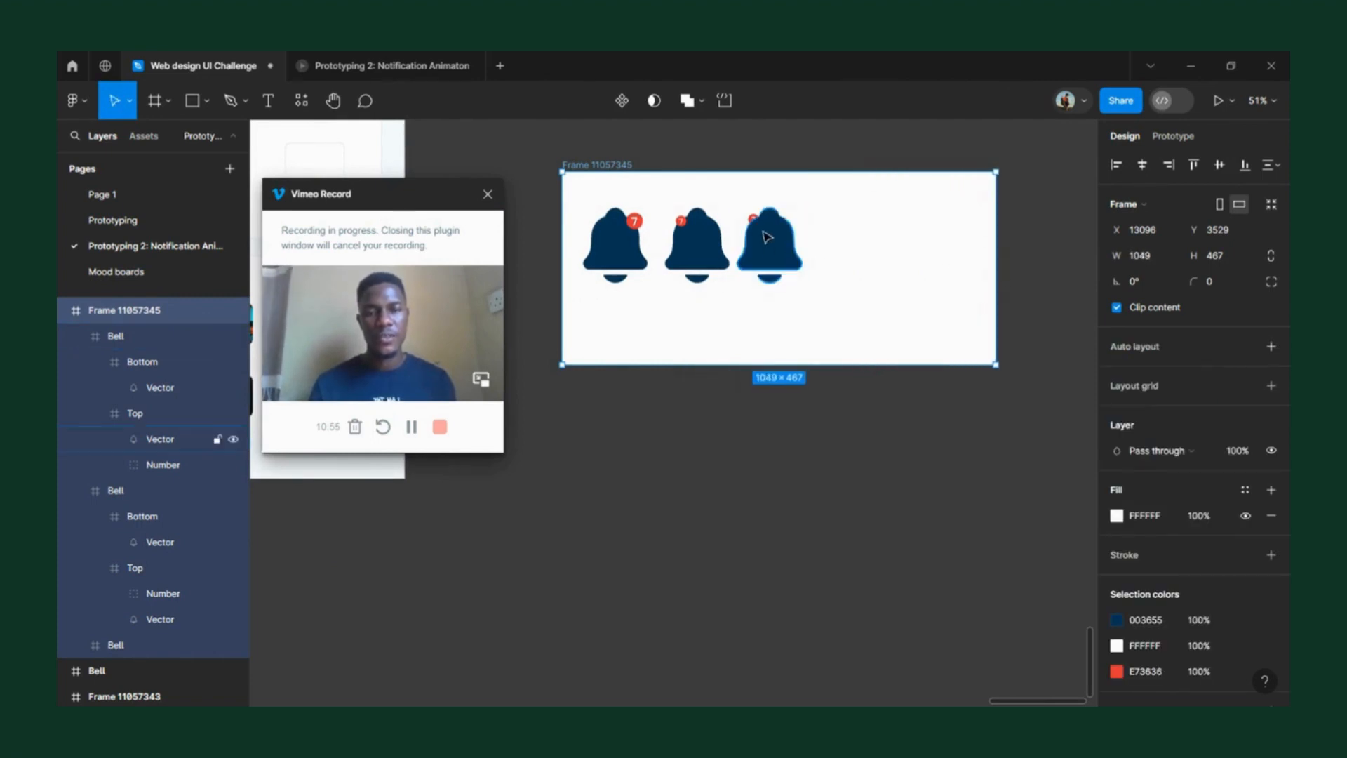
- Rotate the third bell's Top frame to -10°
scroll(761, 233, up, 4)
scroll(761, 213, up, 4)
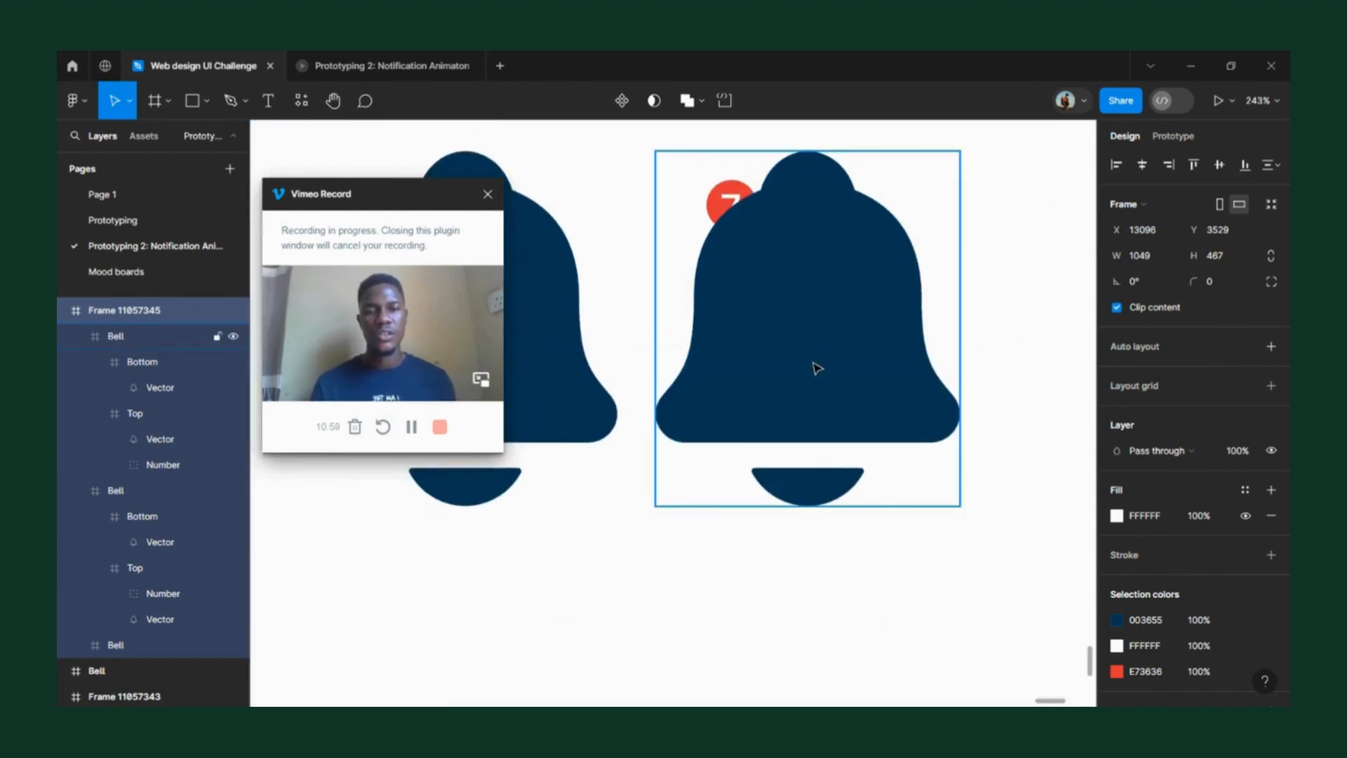
double_click(824, 342)
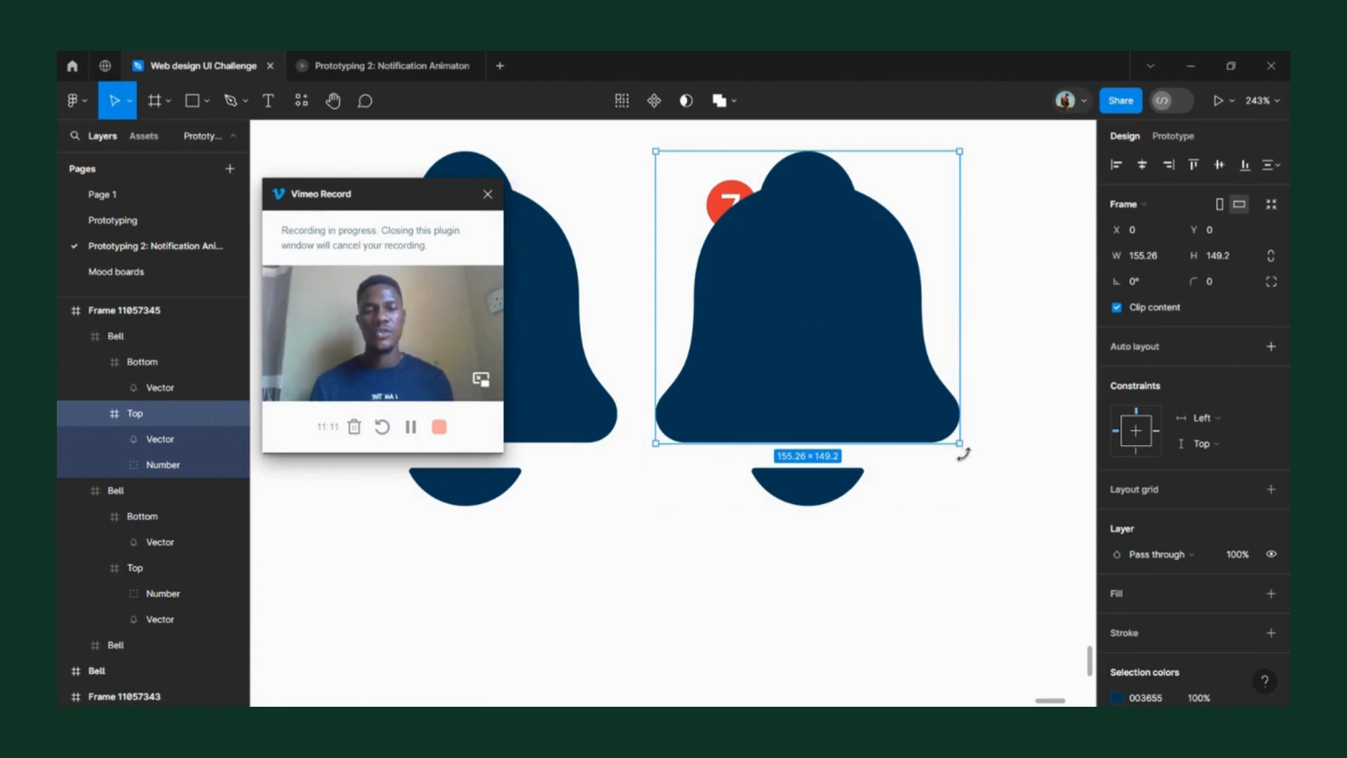
drag(964, 454, 926, 464)
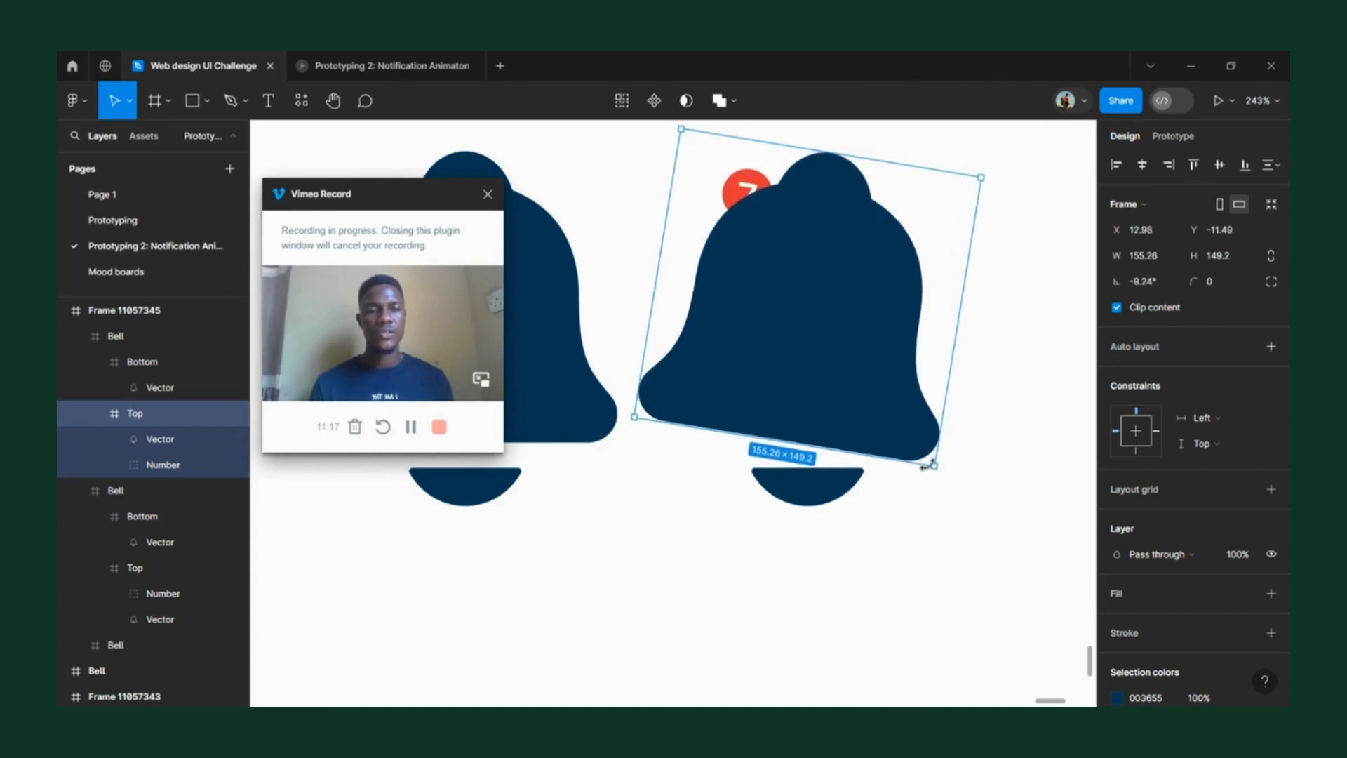
click(1137, 288)
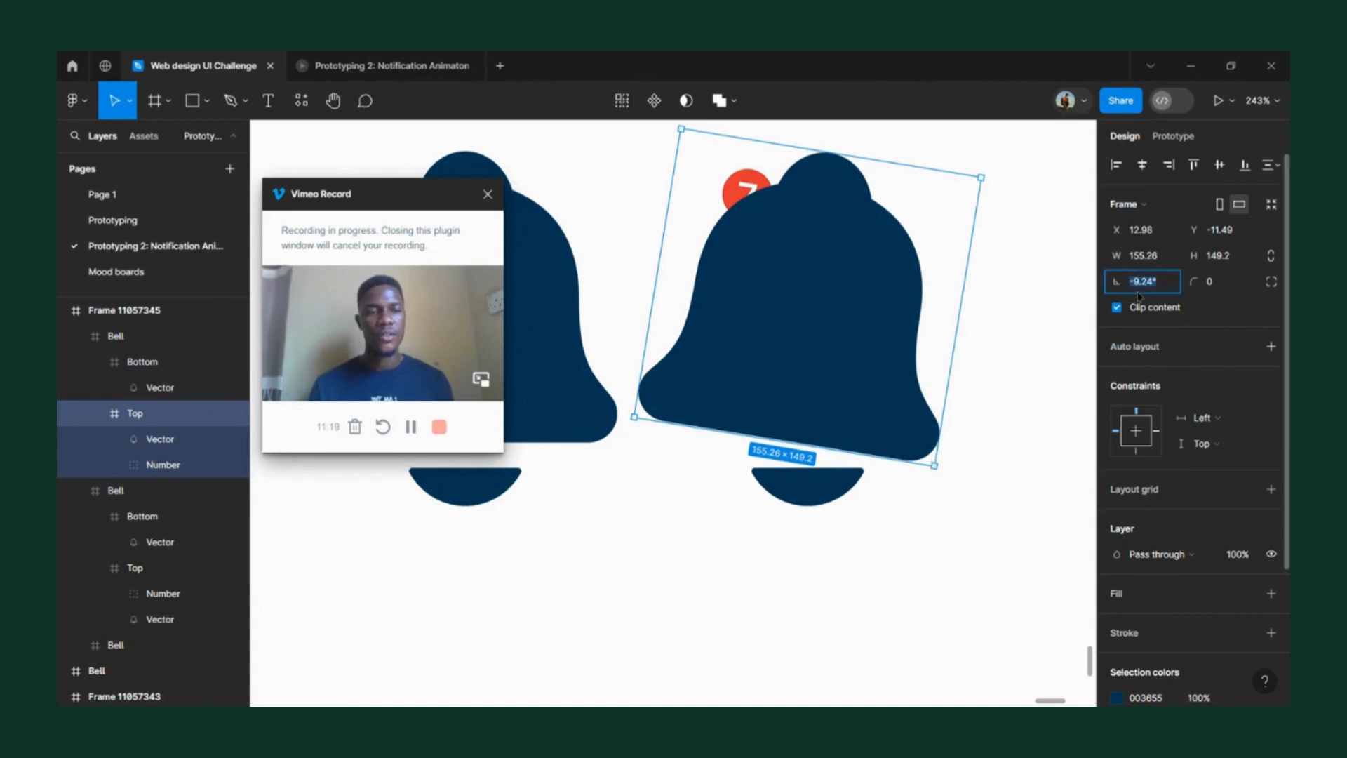
text(-10)
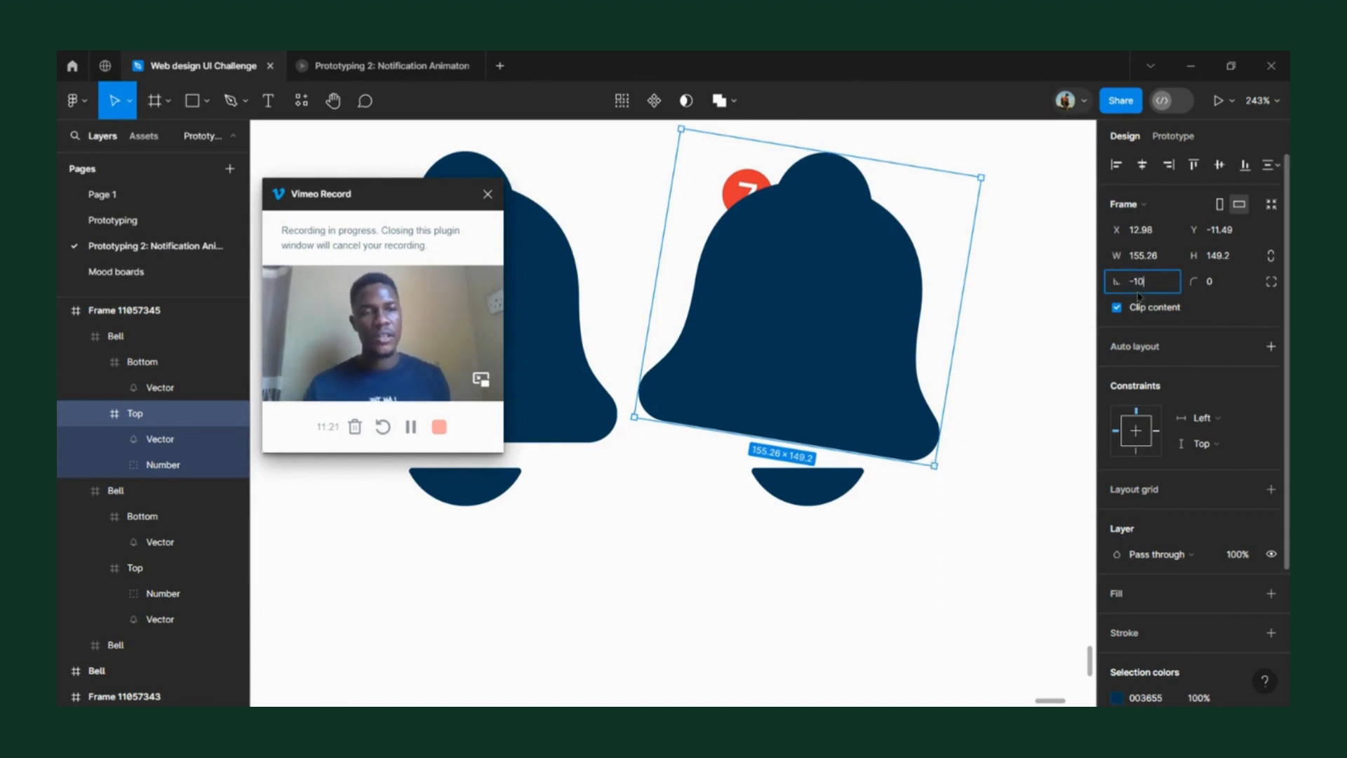
click(982, 388)
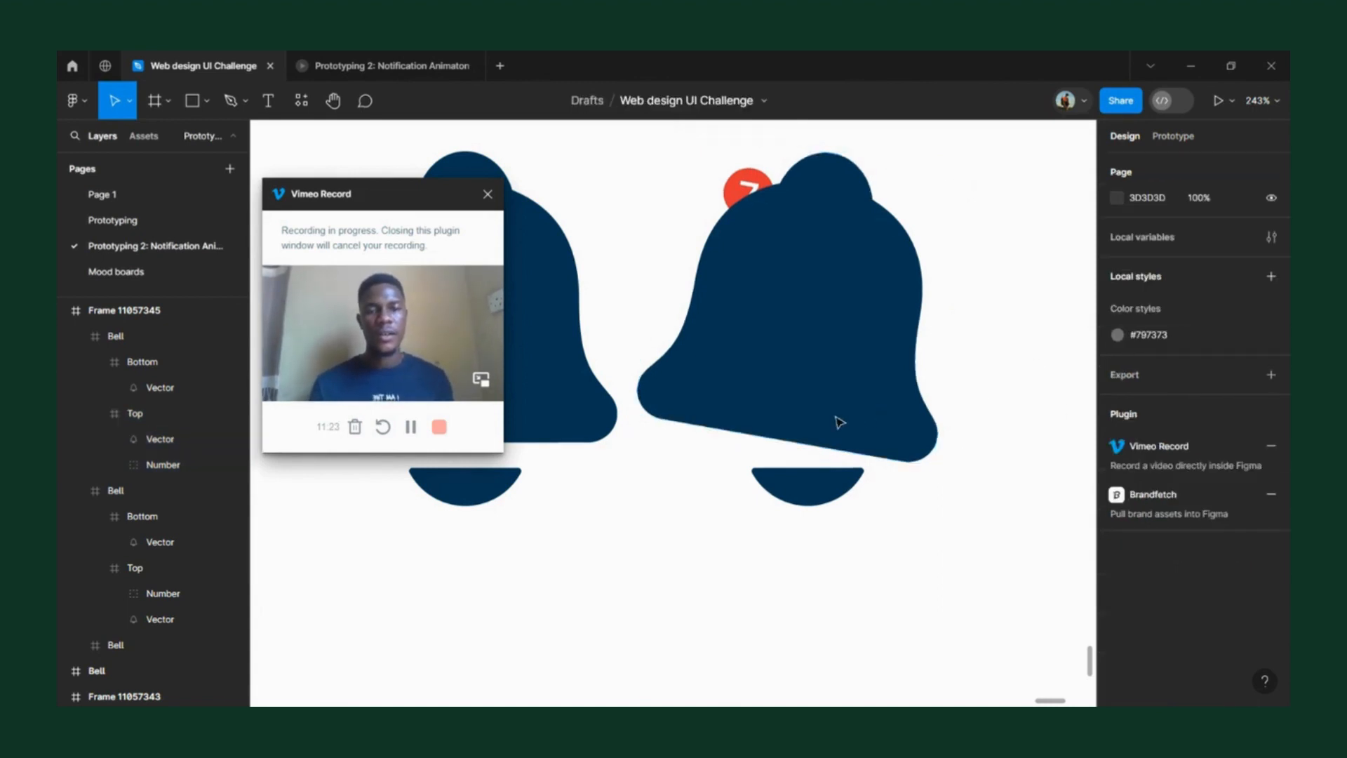
- Set the rotation of the third bell's Bottom frame to -10°
scroll(827, 430, down, 2)
double_click(824, 477)
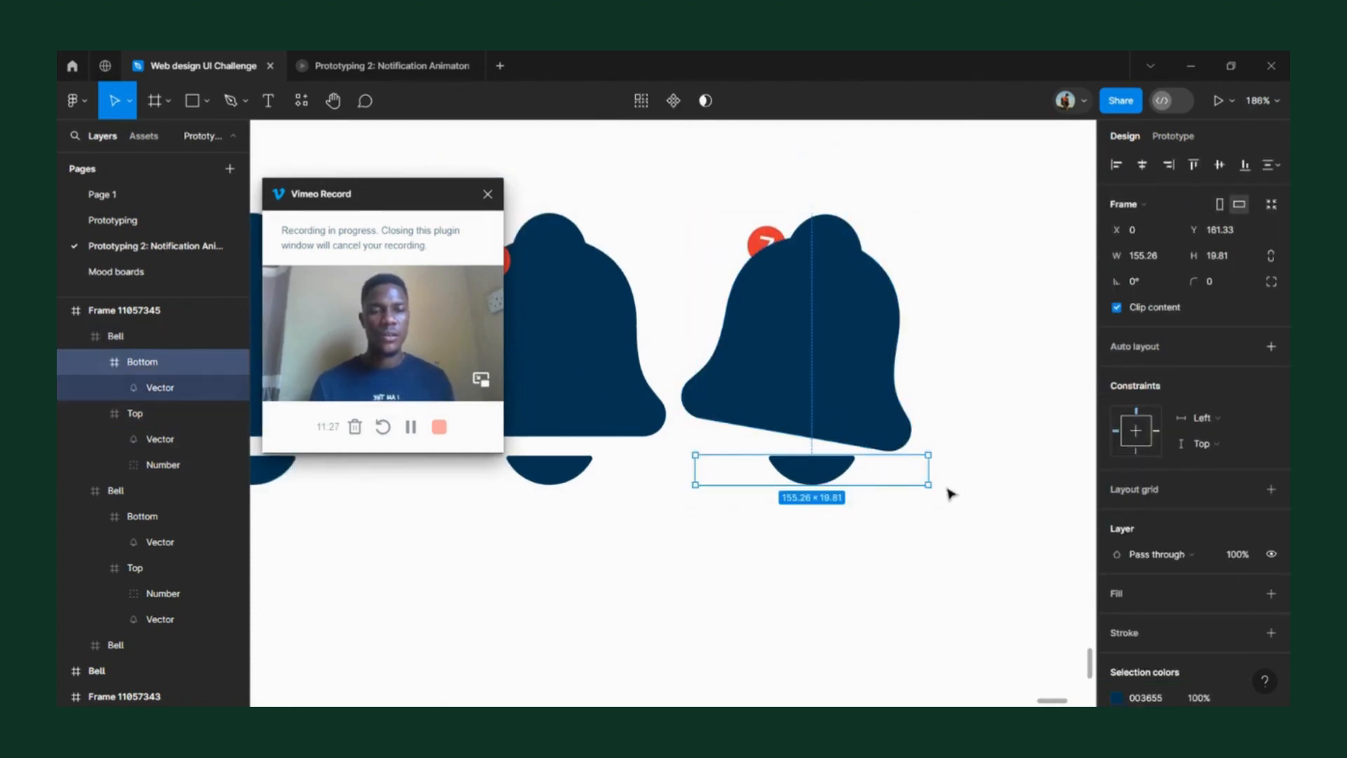
click(1142, 286)
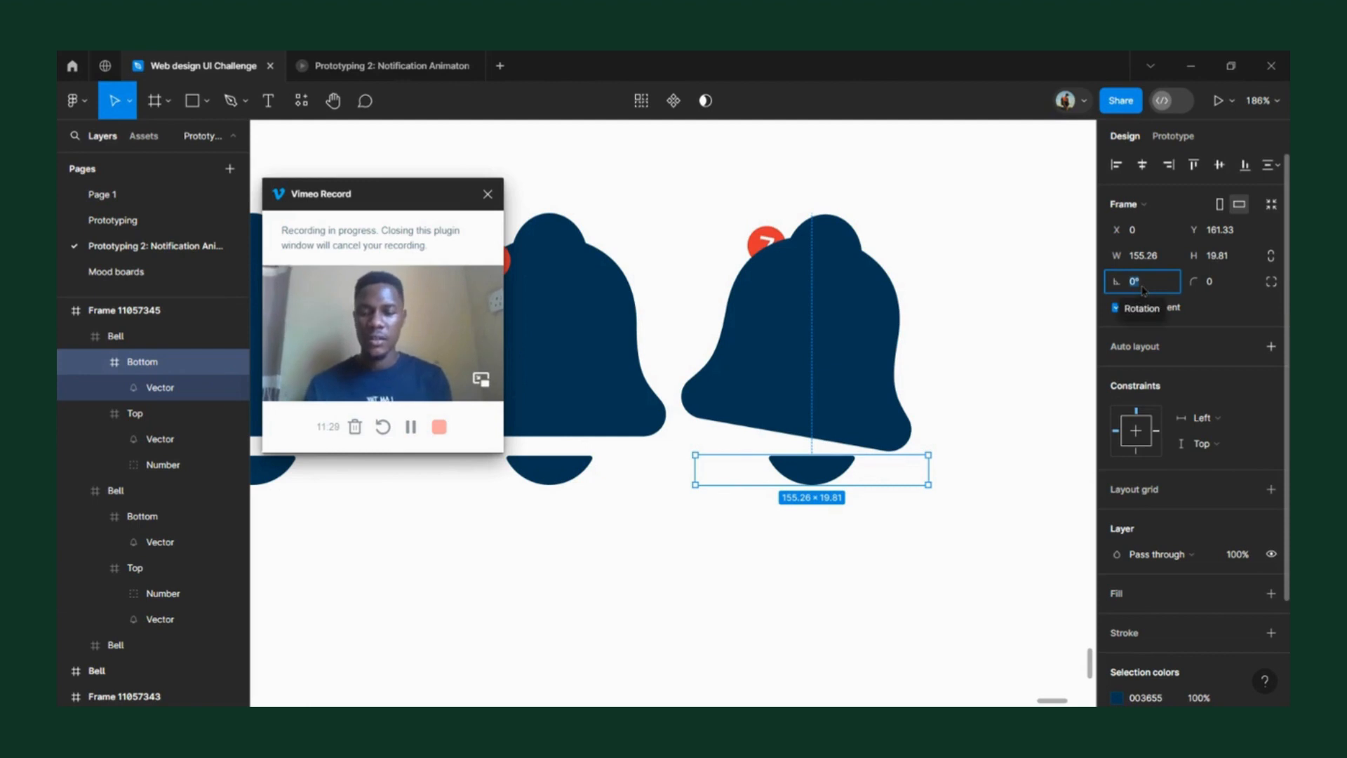
text(-1)
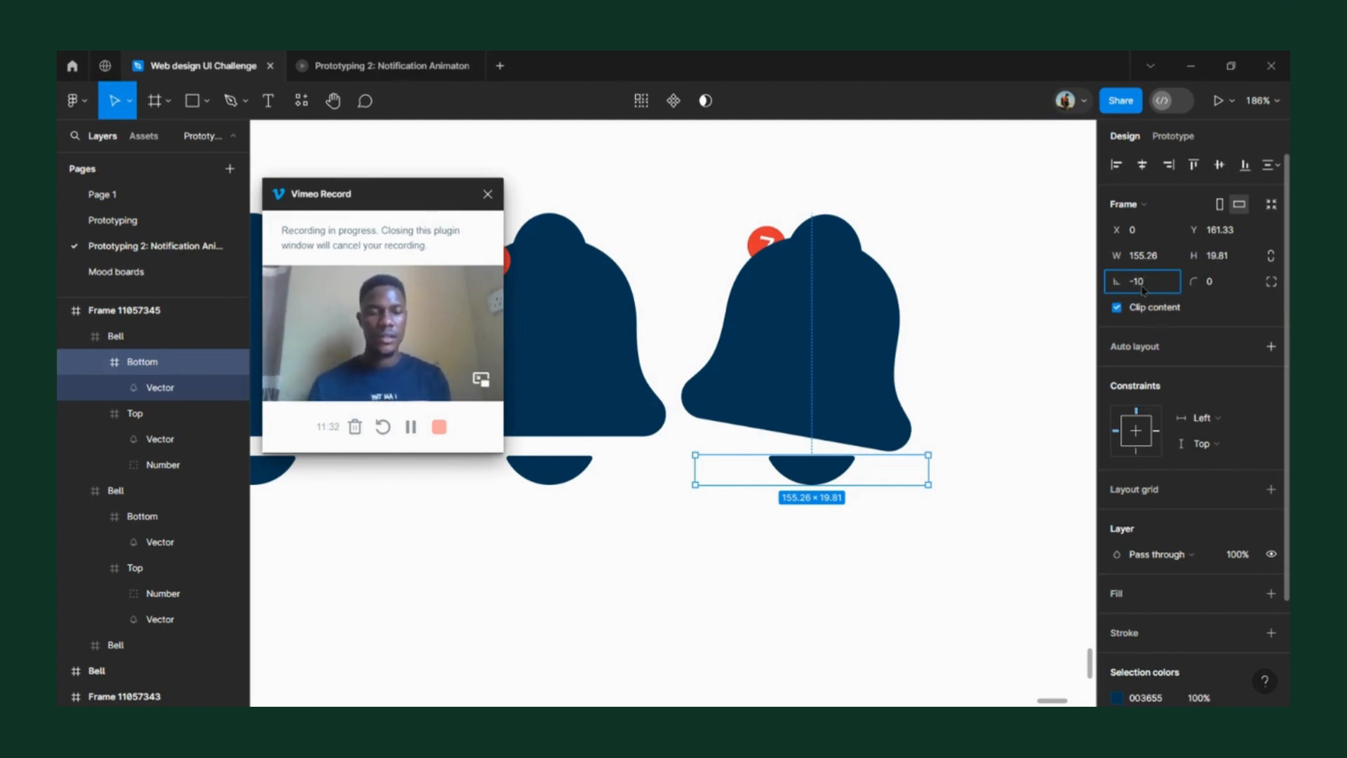
key(Return)
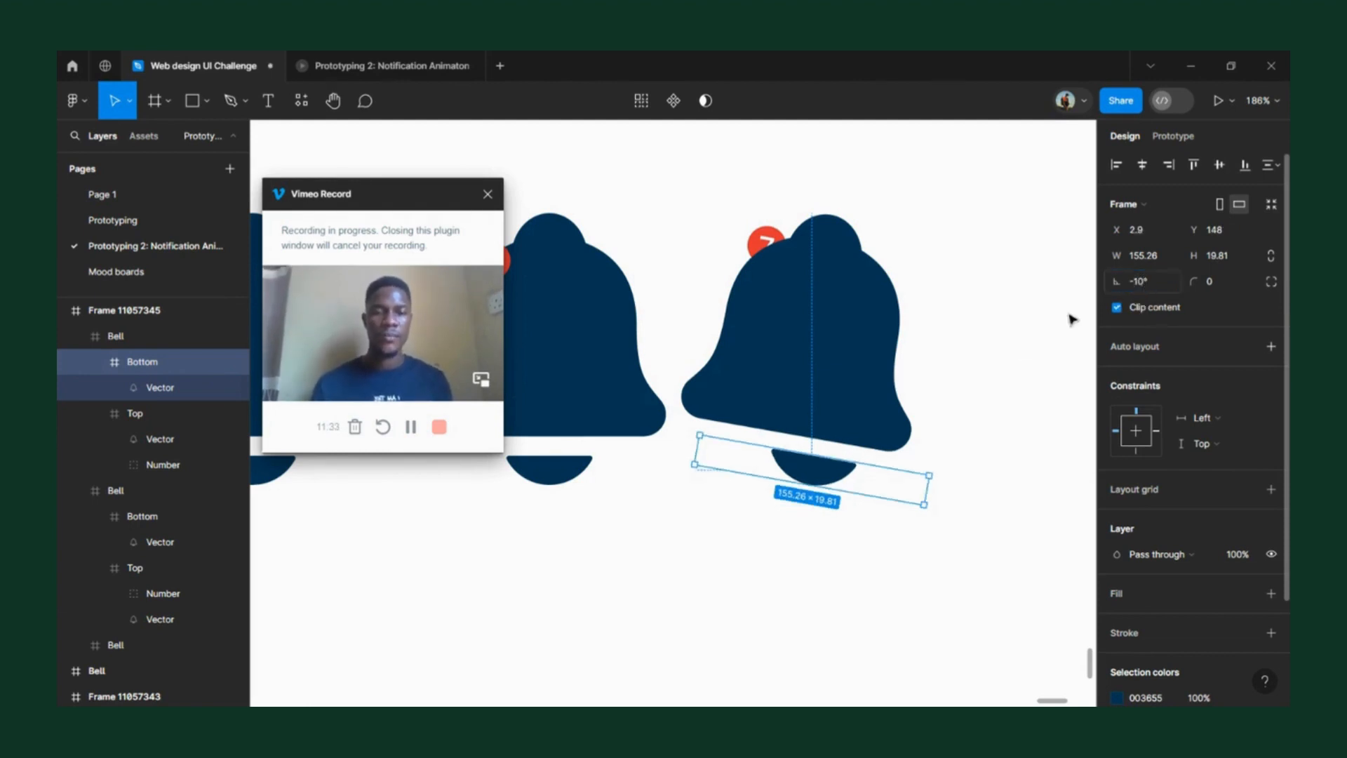
- Move the rotated Bottom frame under the tilted bell's lower edge, to X -42.56 and Y 137.67
drag(851, 483, 741, 459)
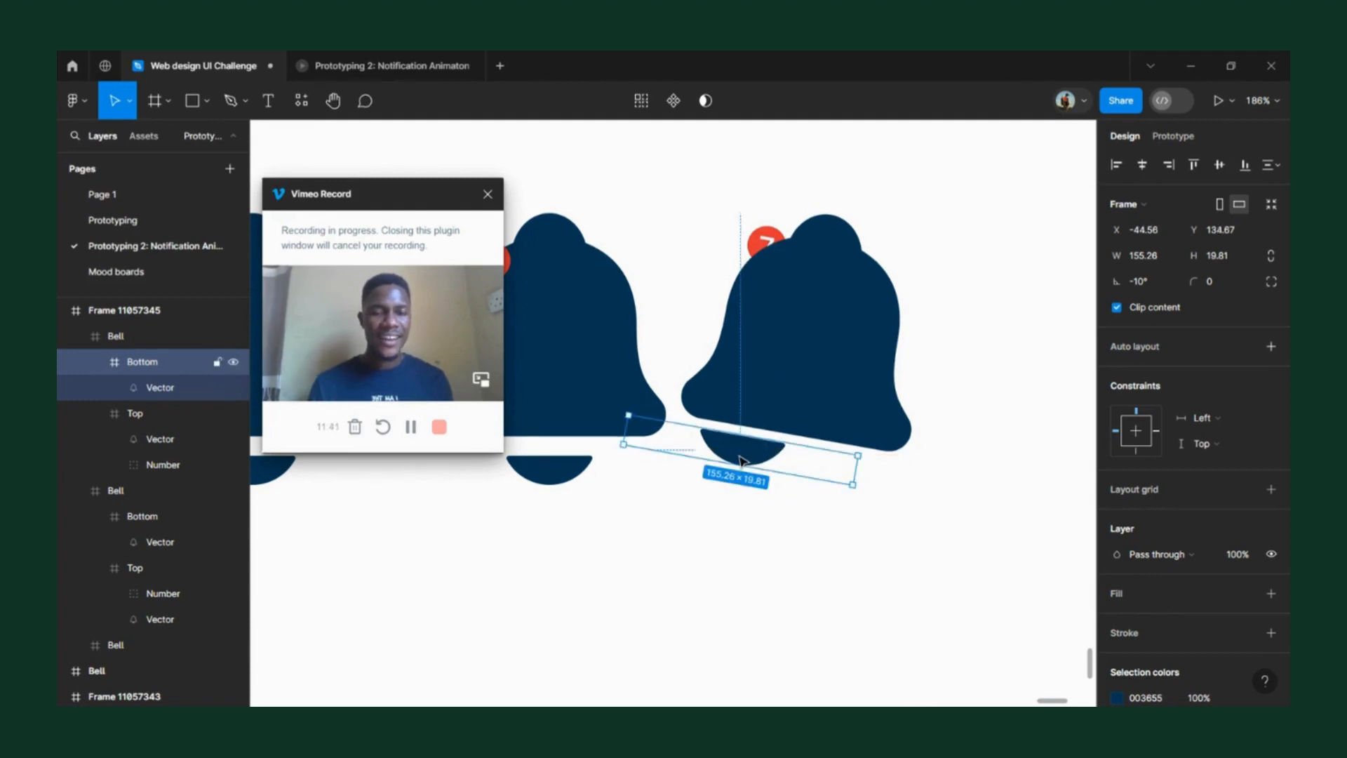
scroll(744, 456, down, 5)
key(Down)
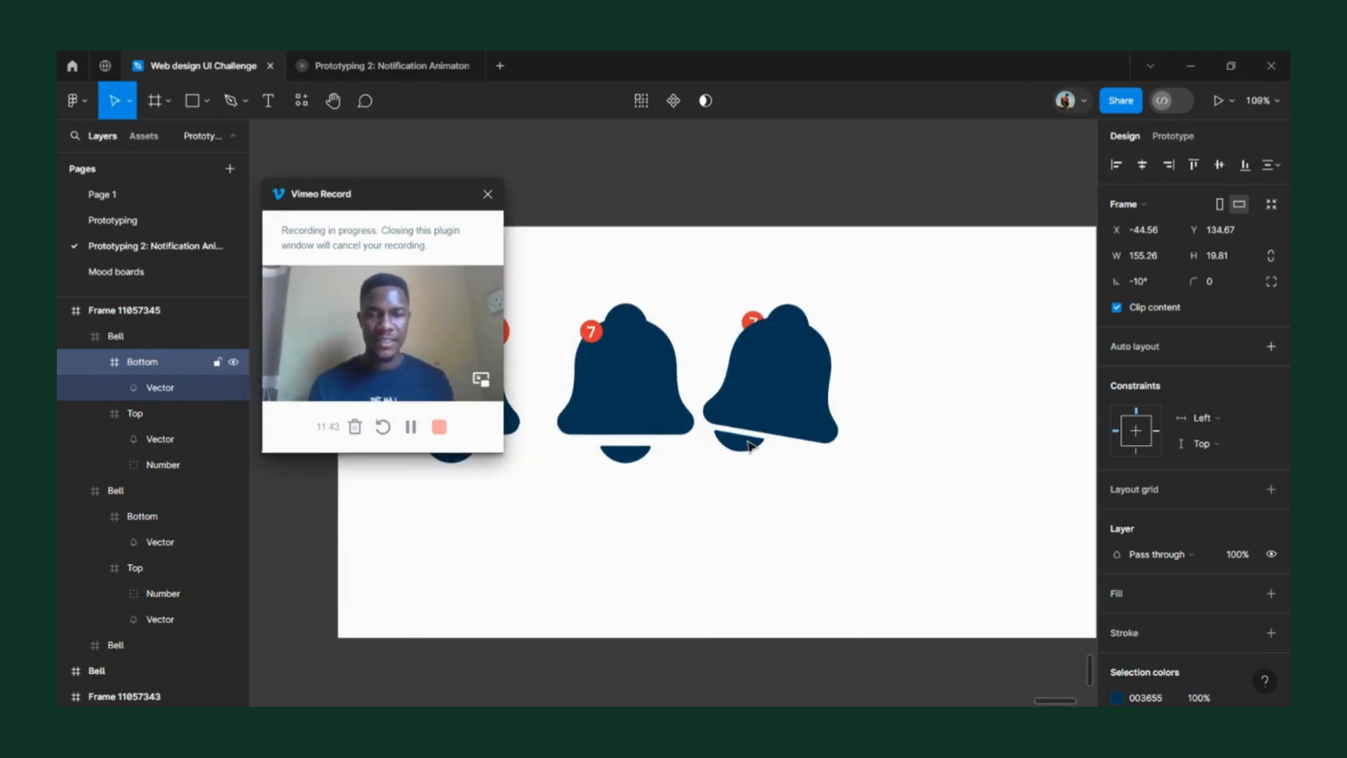
key(Down)
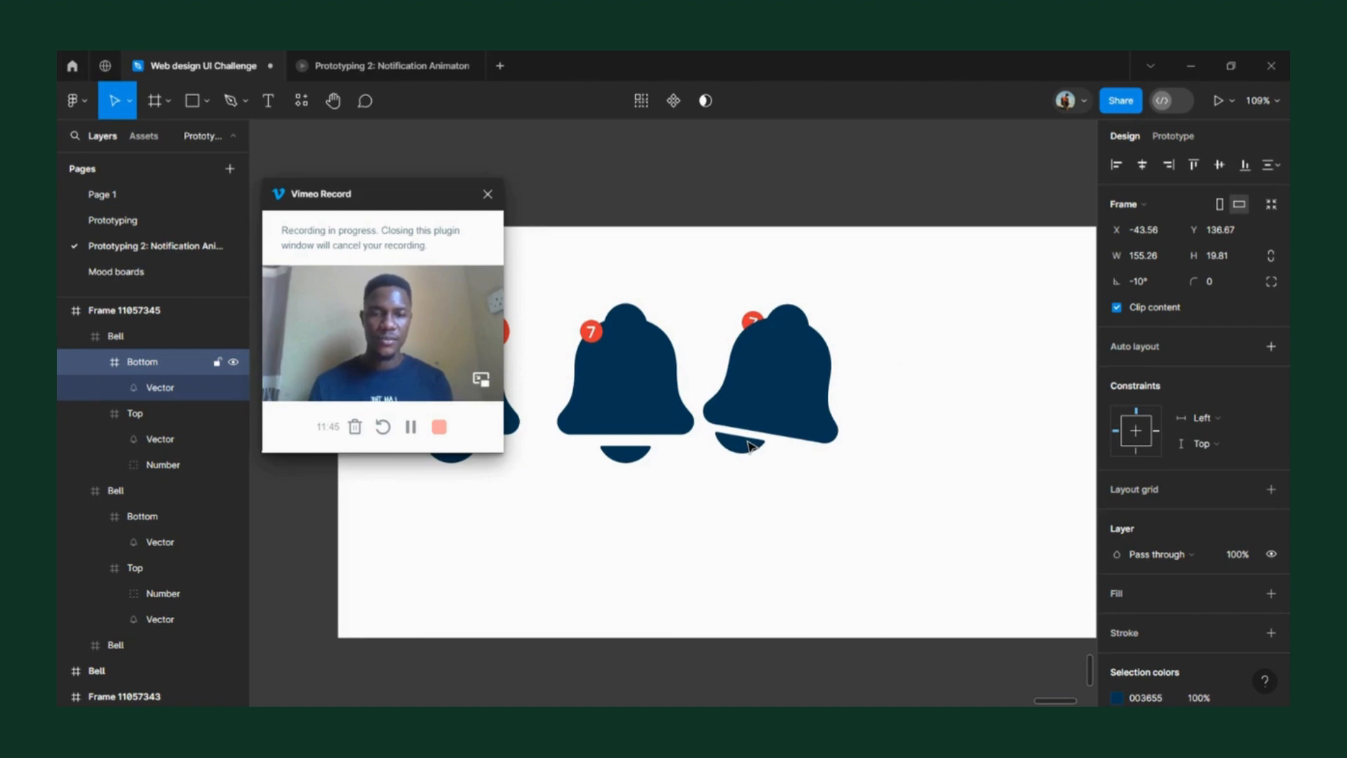
key(Right)
key(Down)
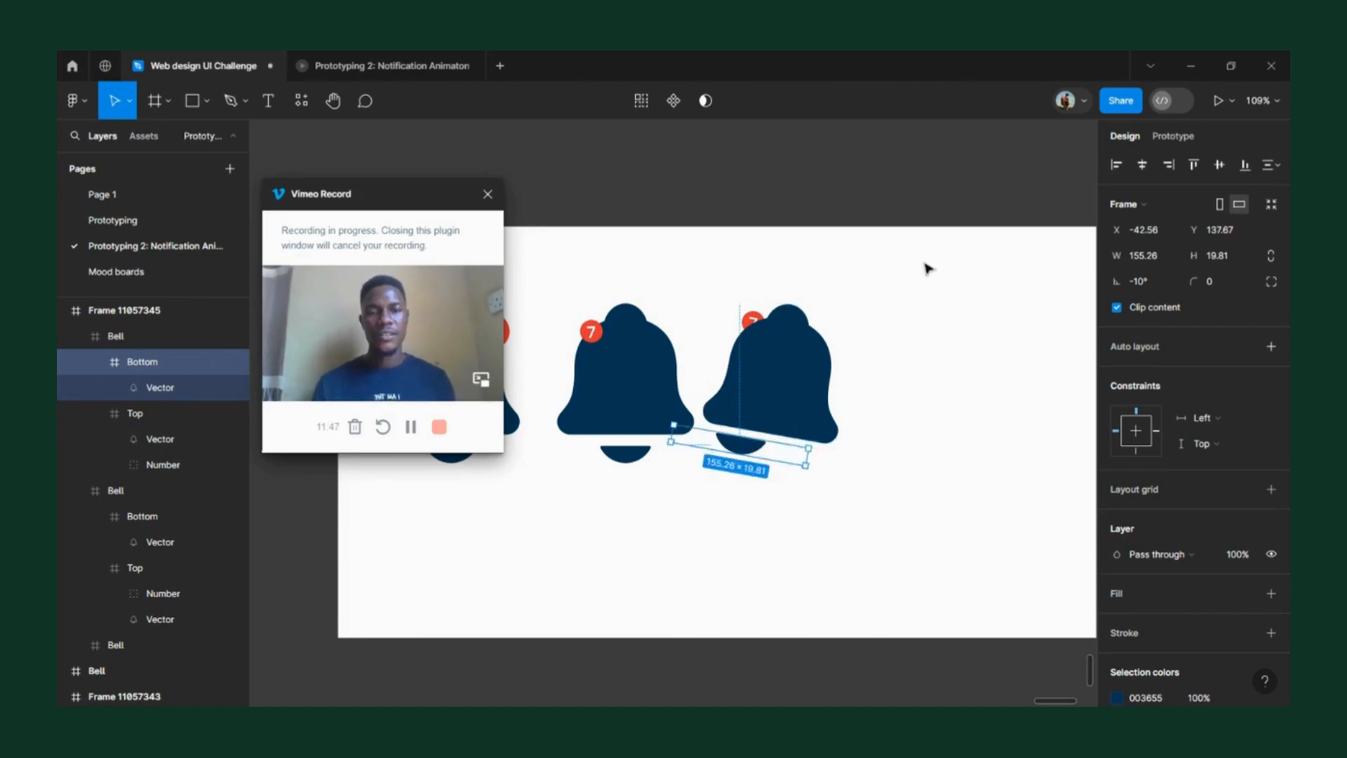
- Move the whole third Bell frame horizontally away from the second bell to X 477
click(927, 269)
click(763, 351)
drag(763, 351, 805, 350)
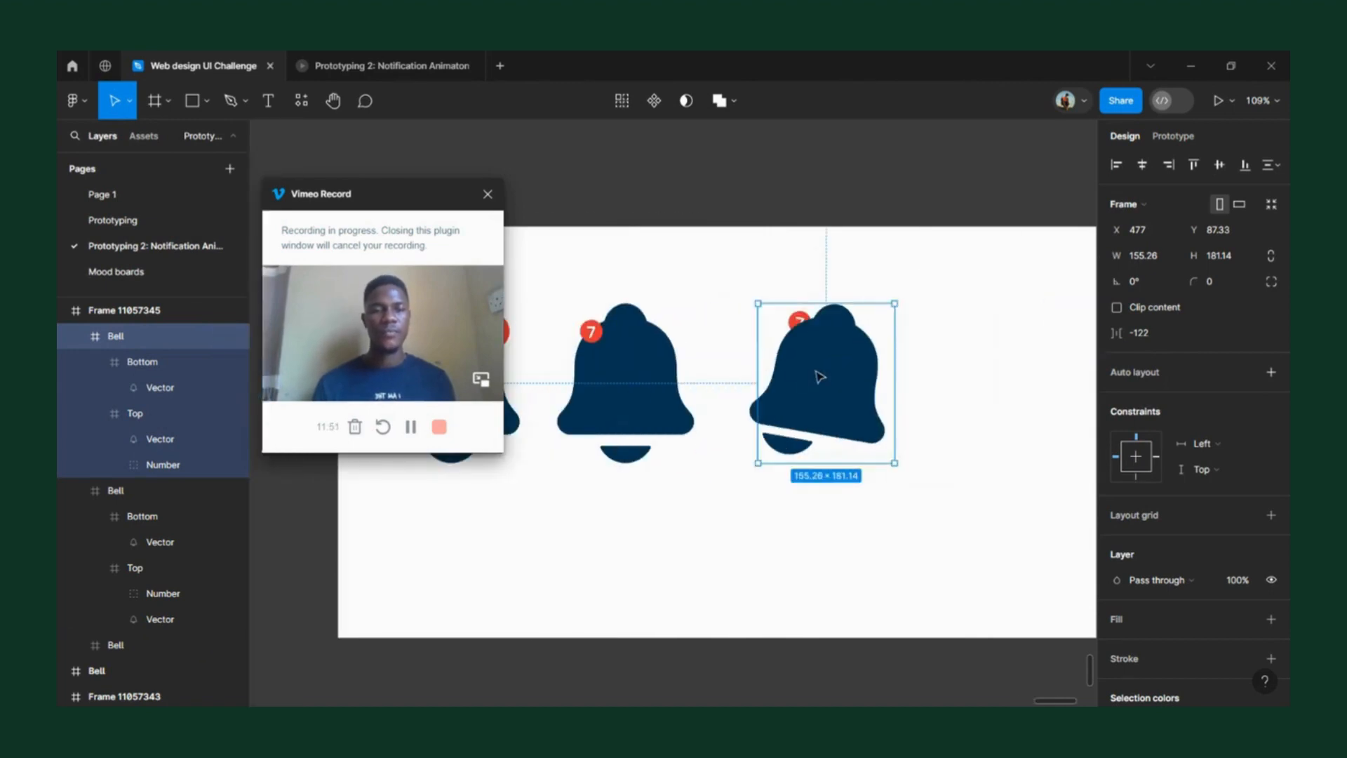
- Set the rotation of the Number badge in the tilted third bell to 0°
scroll(820, 376, up, 5)
click(768, 294)
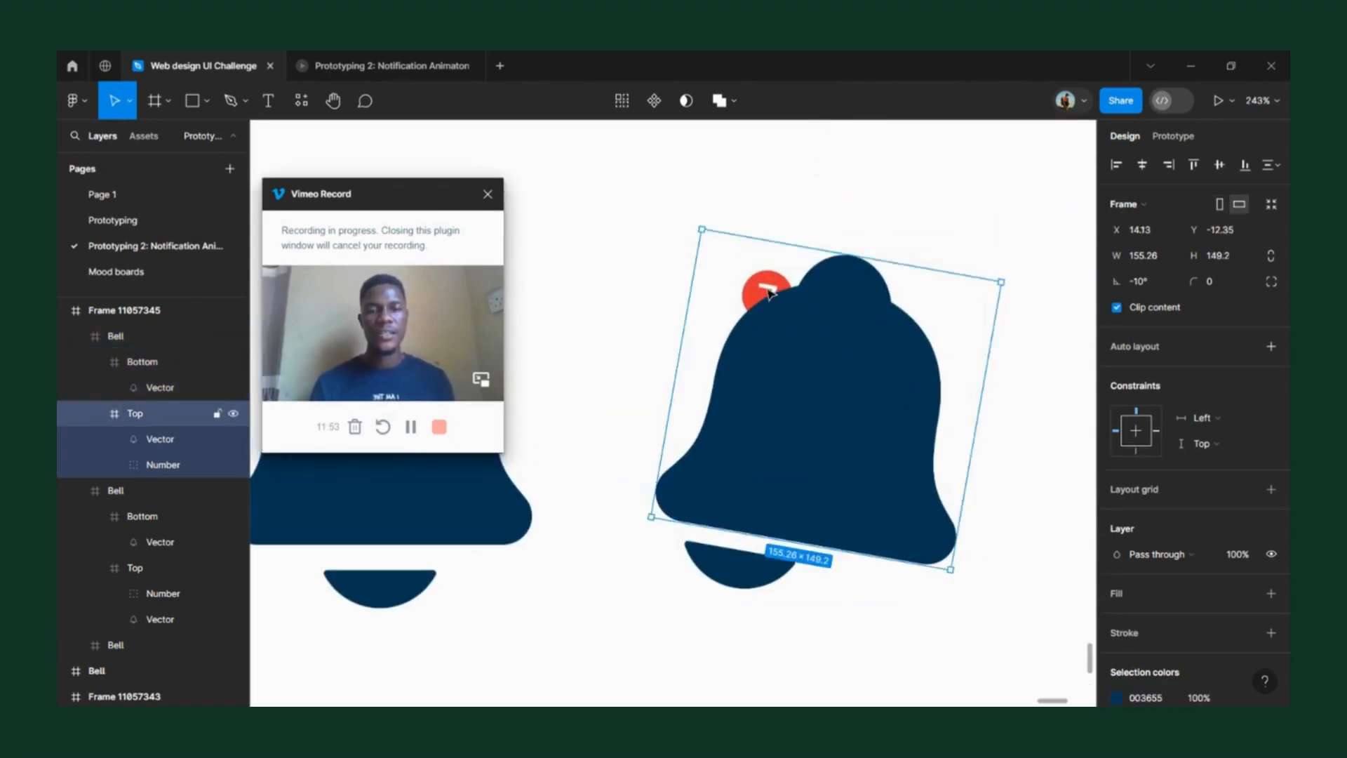
double_click(768, 293)
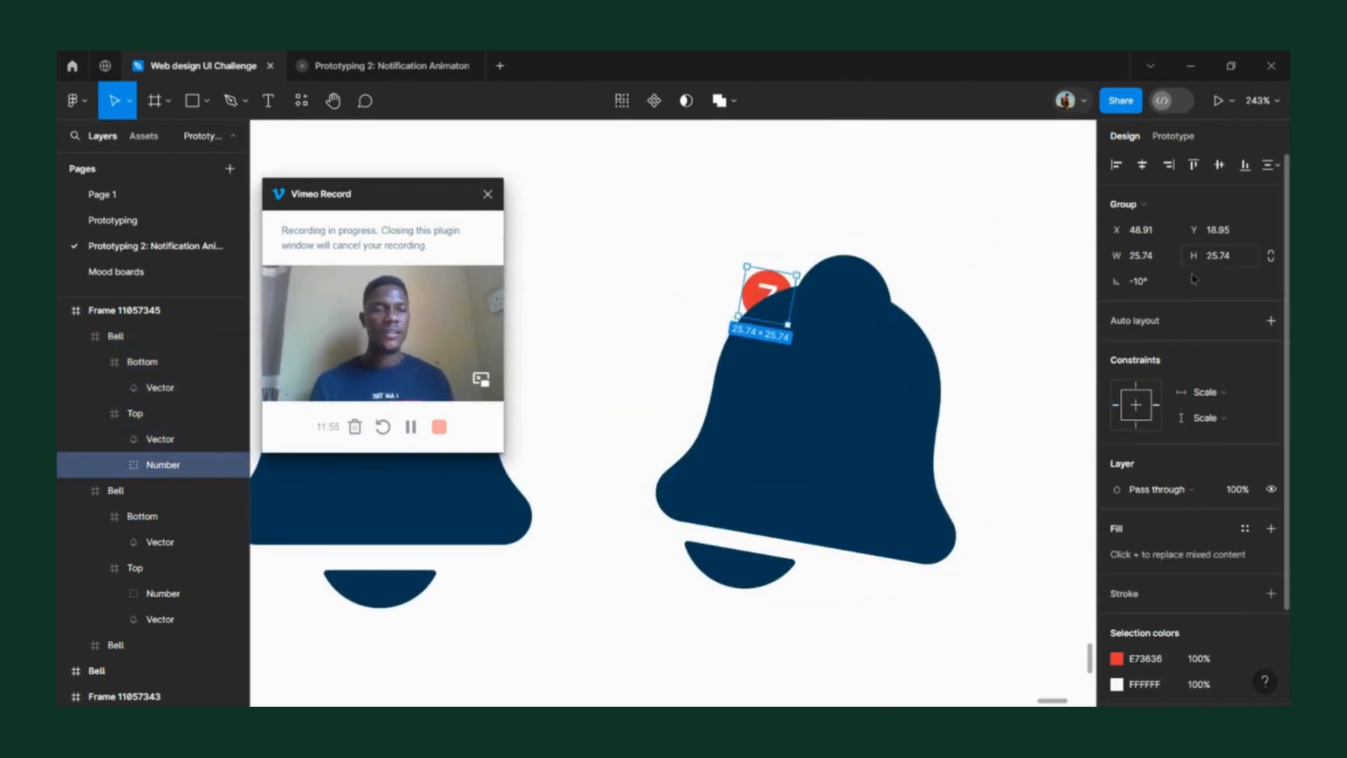
click(1161, 288)
text(0)
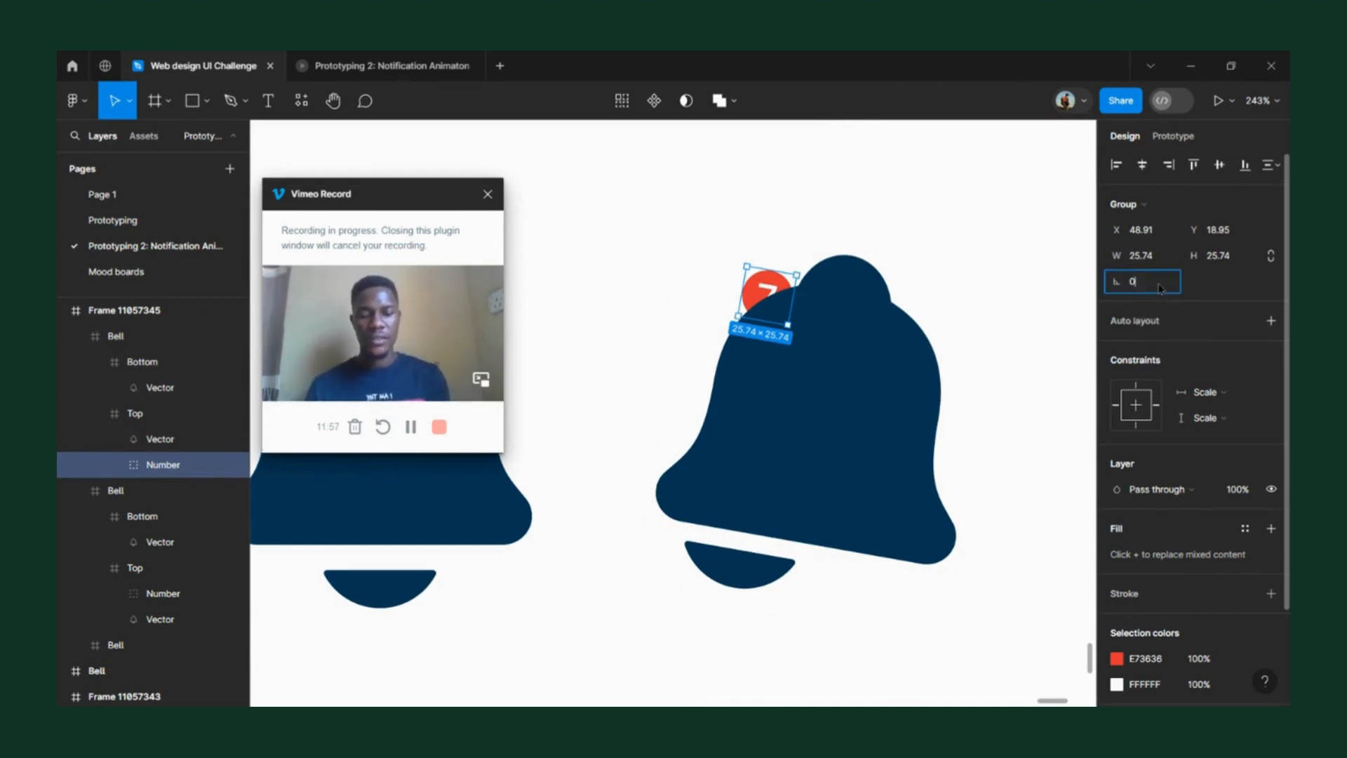
key(Return)
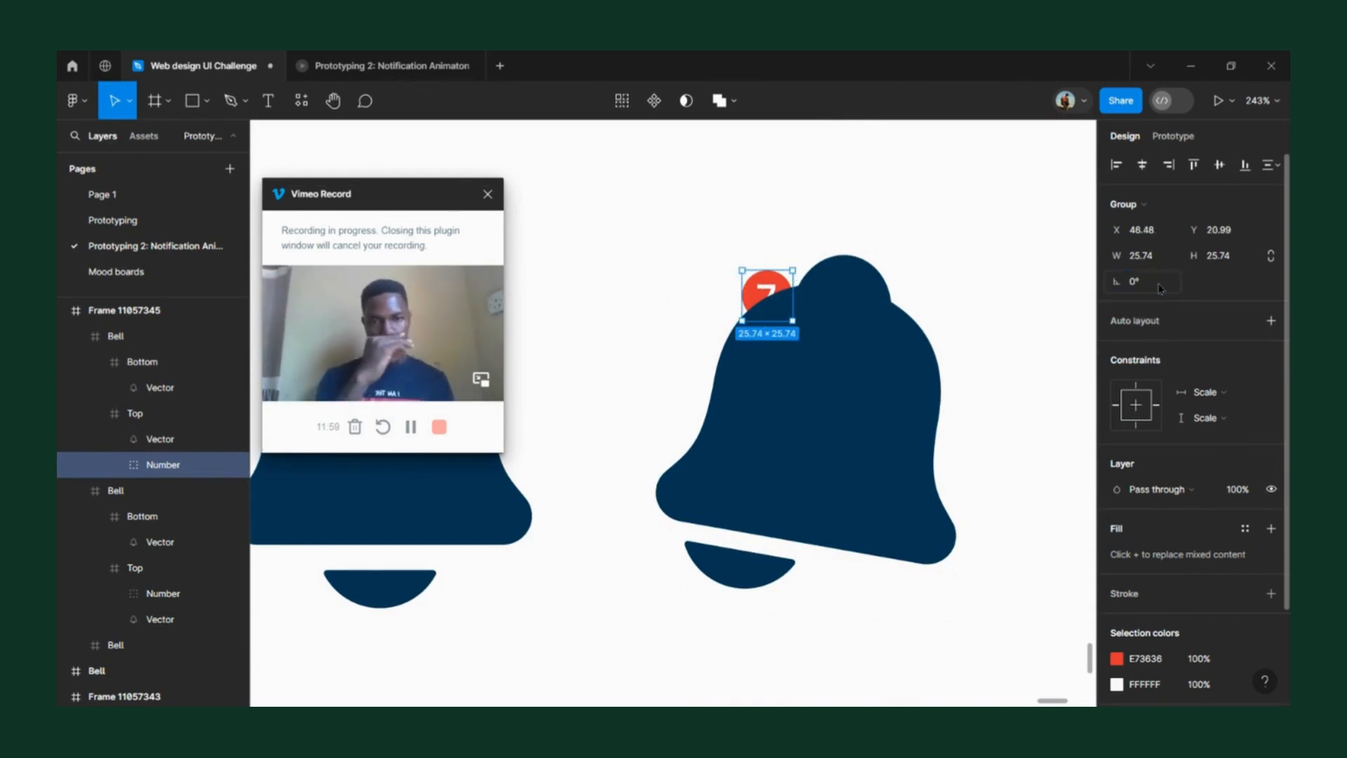
scroll(744, 372, down, 5)
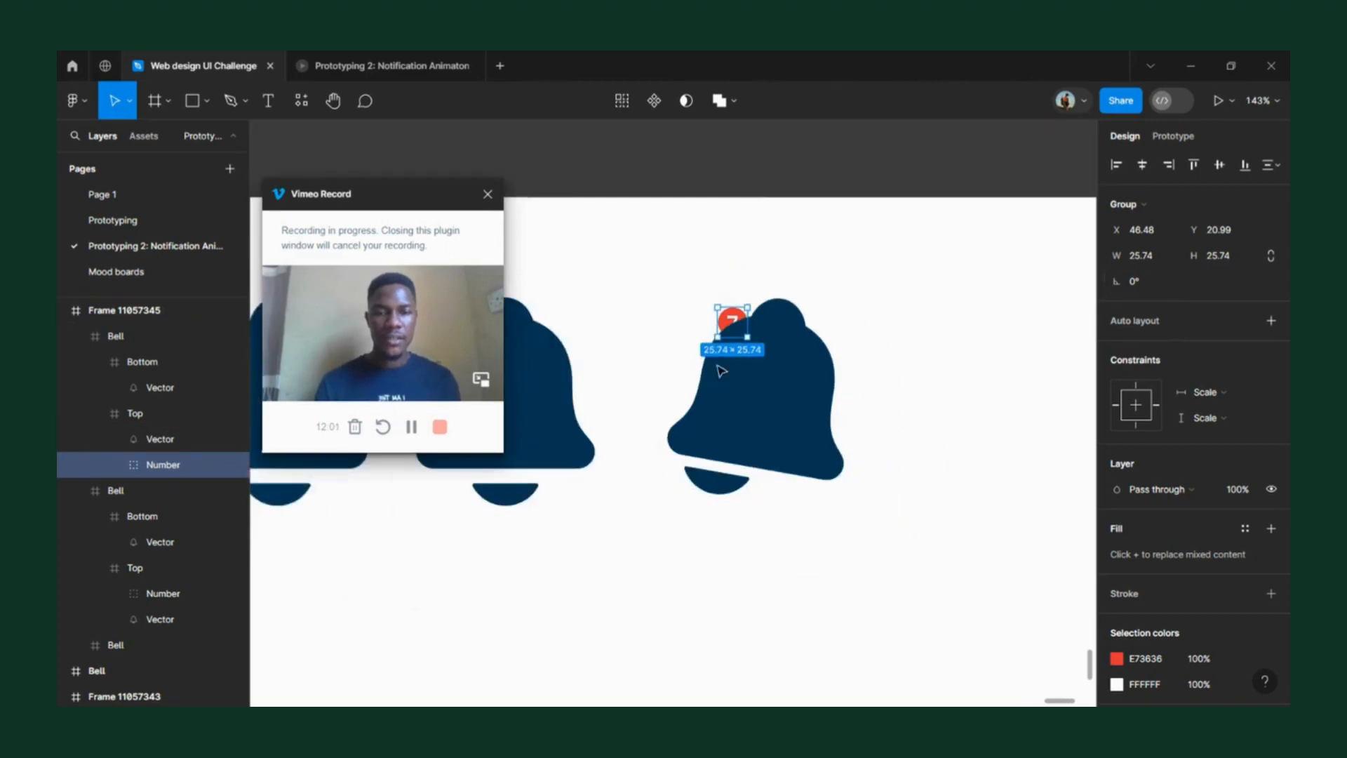
- Duplicate the tilted bell at the end of the row, placing the copy beside it at X 675
scroll(813, 350, down, 5)
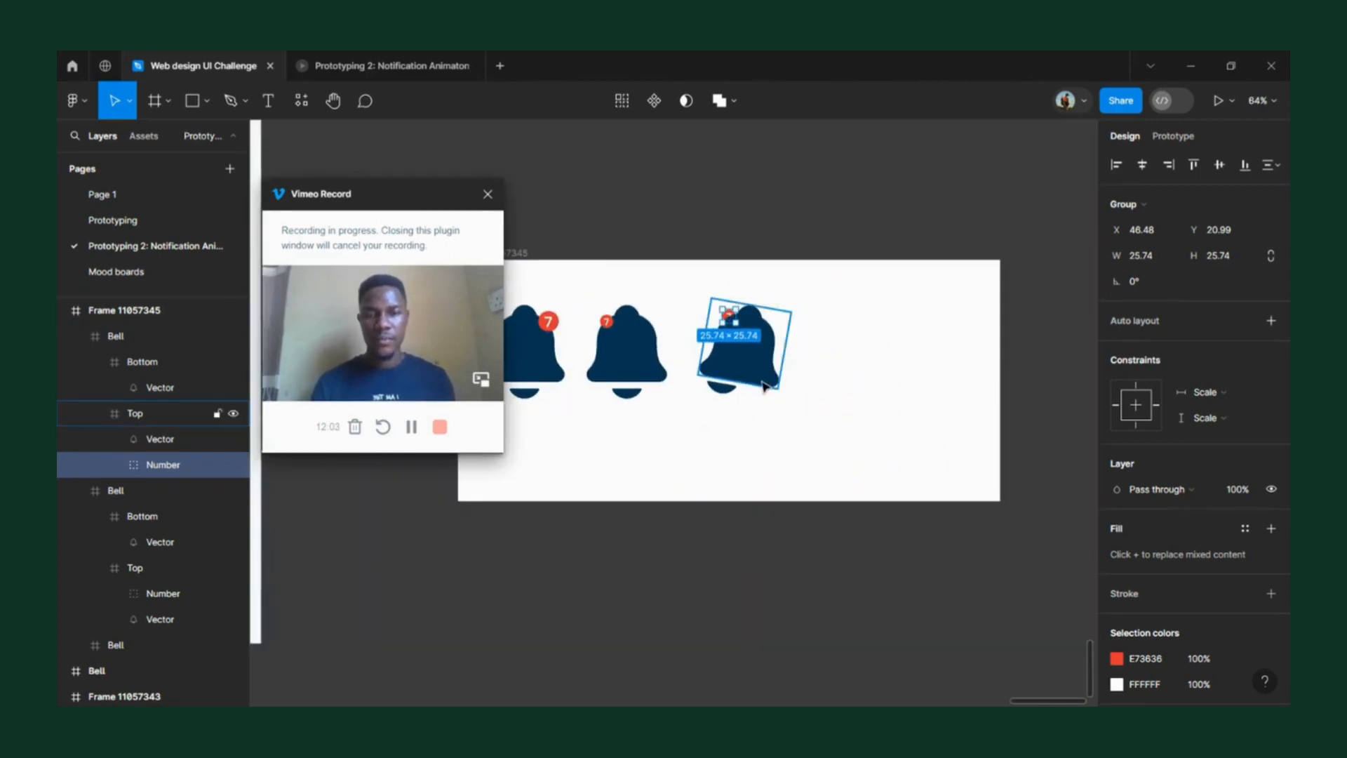
click(834, 353)
click(759, 352)
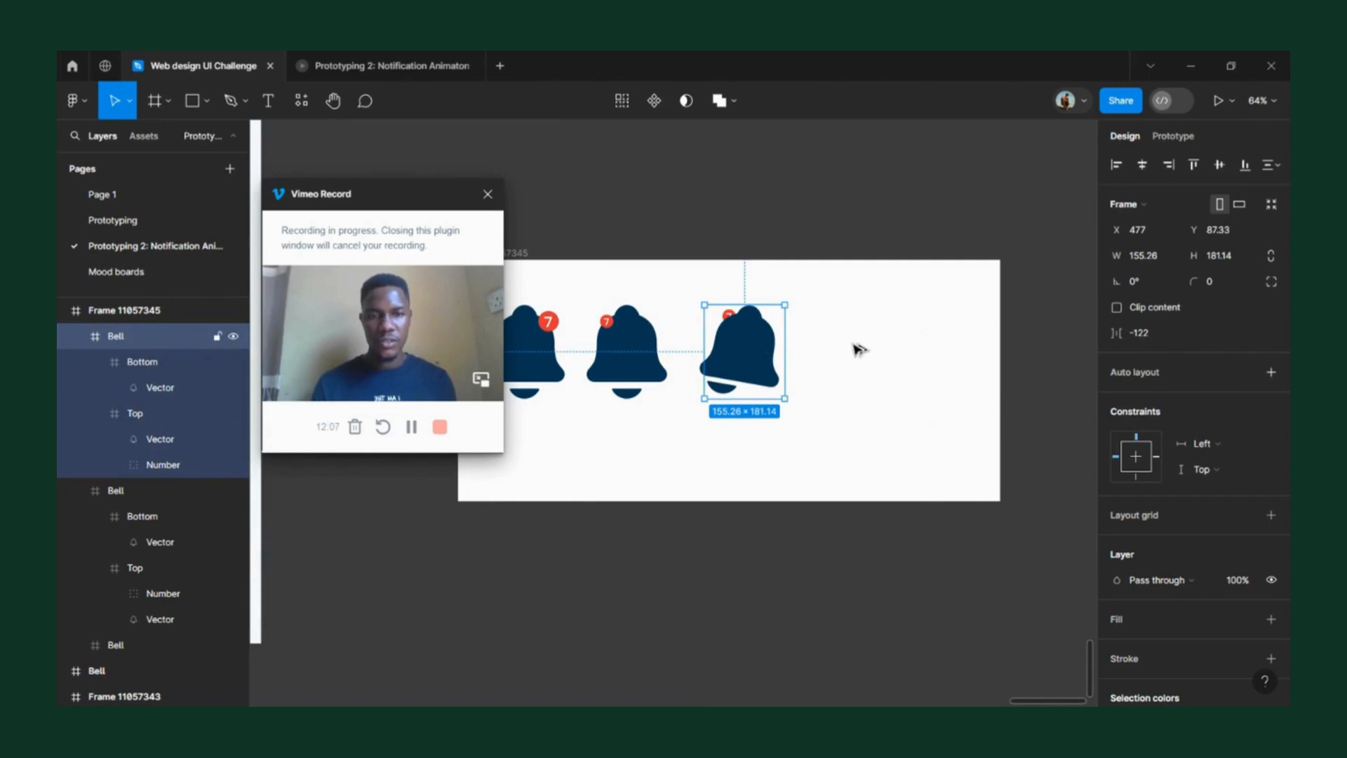
key(ctrl+d)
scroll(861, 349, left, 5)
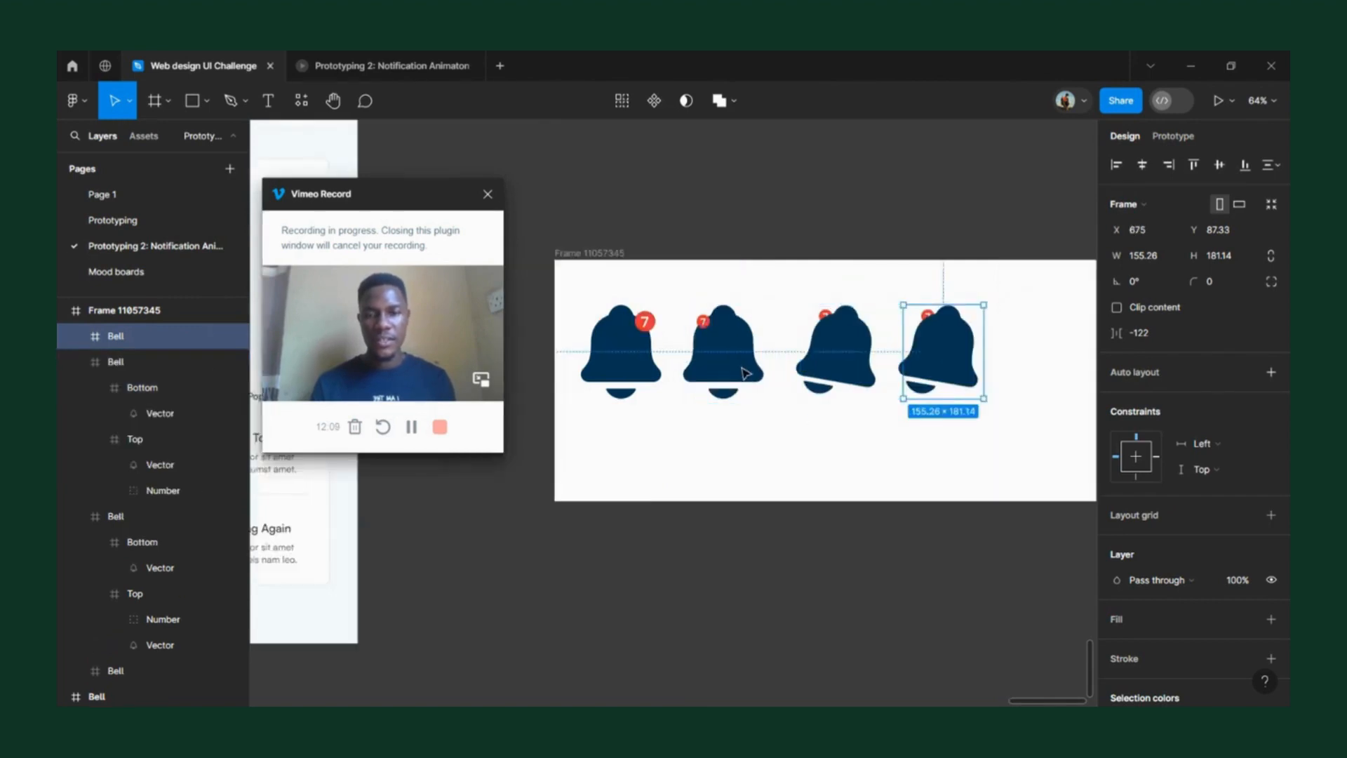
- Set the rotation of the Top frame in the new fourth bell to 10°
scroll(701, 343, up, 5)
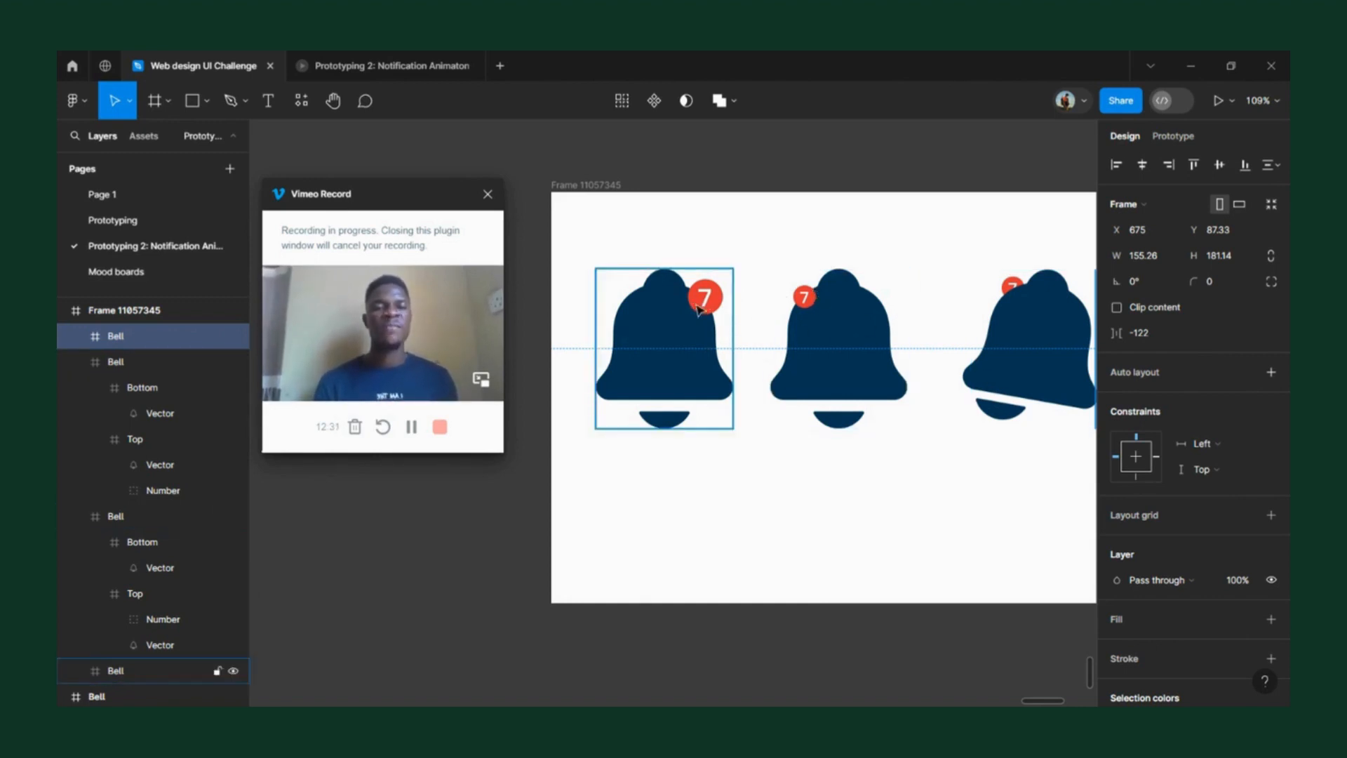
scroll(805, 313, right, 5)
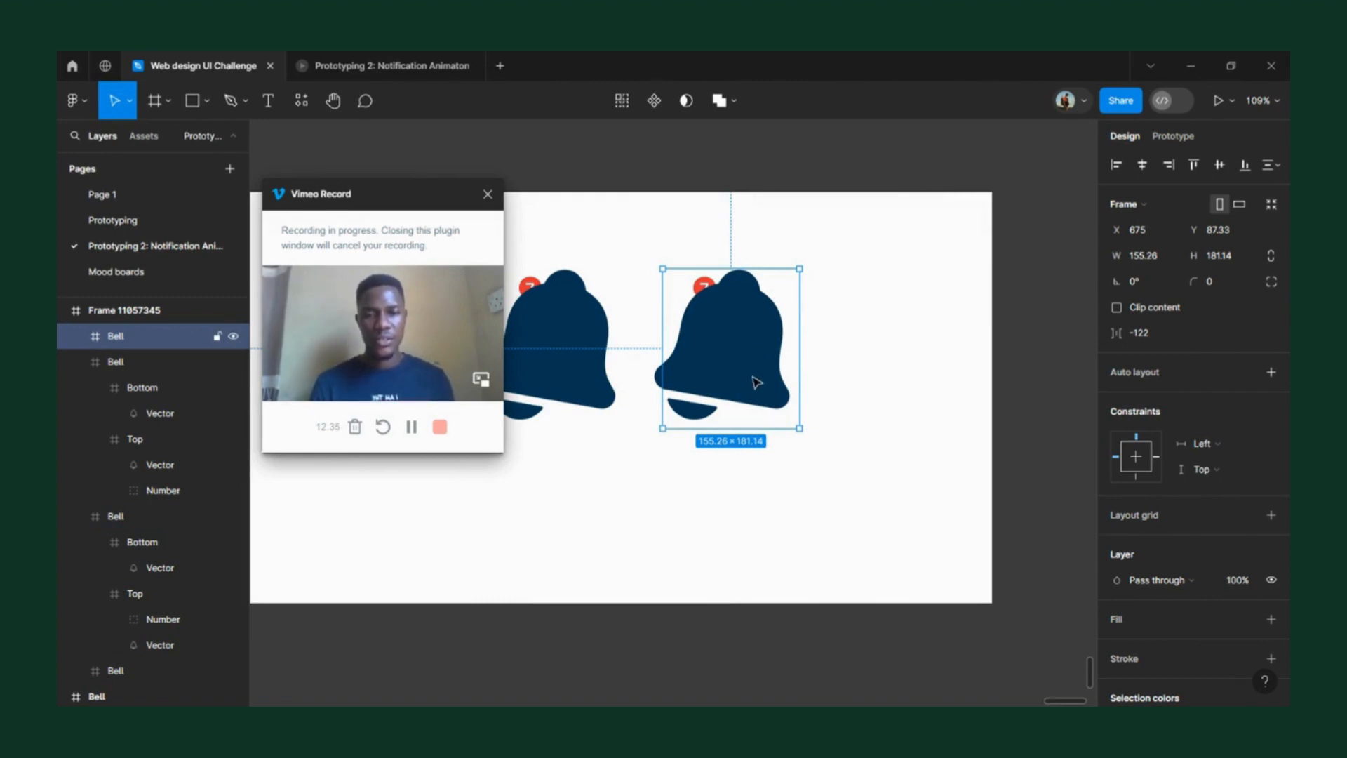
double_click(753, 382)
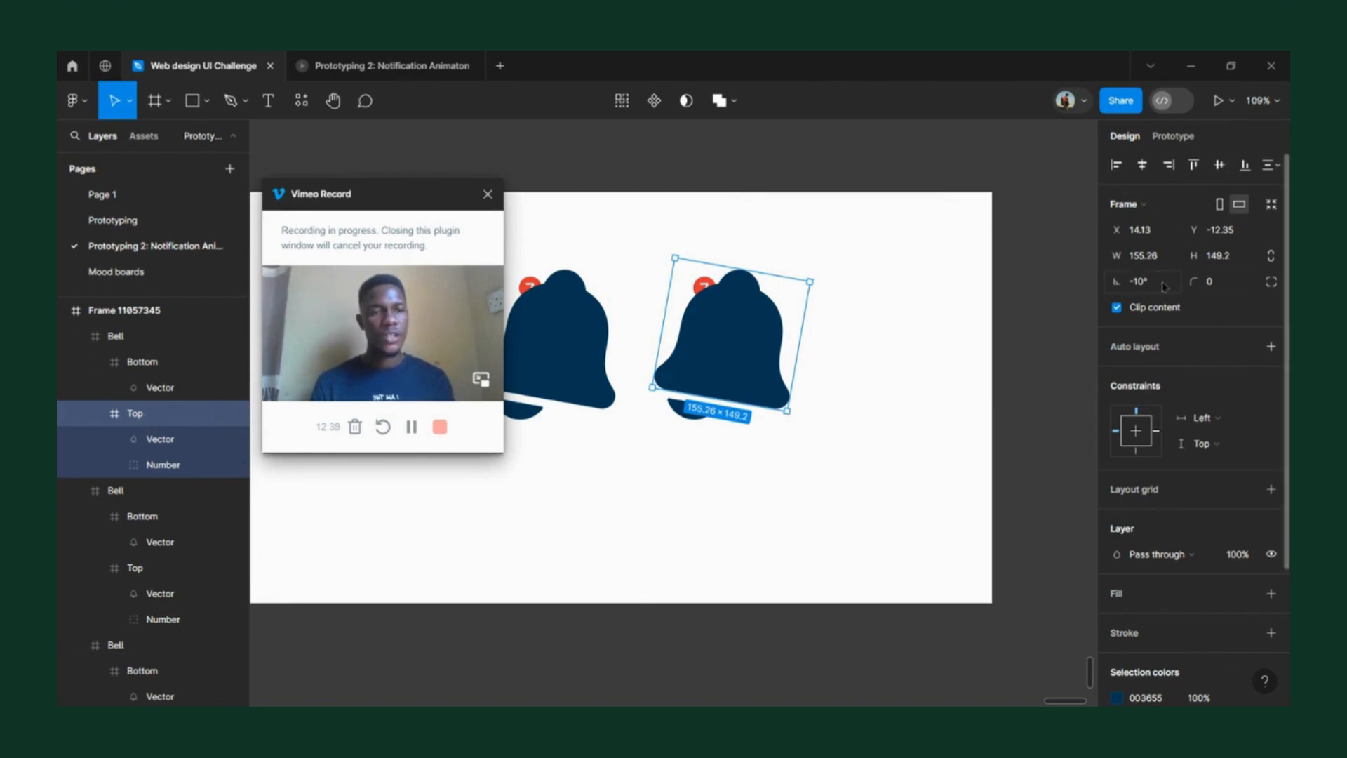
click(1138, 283)
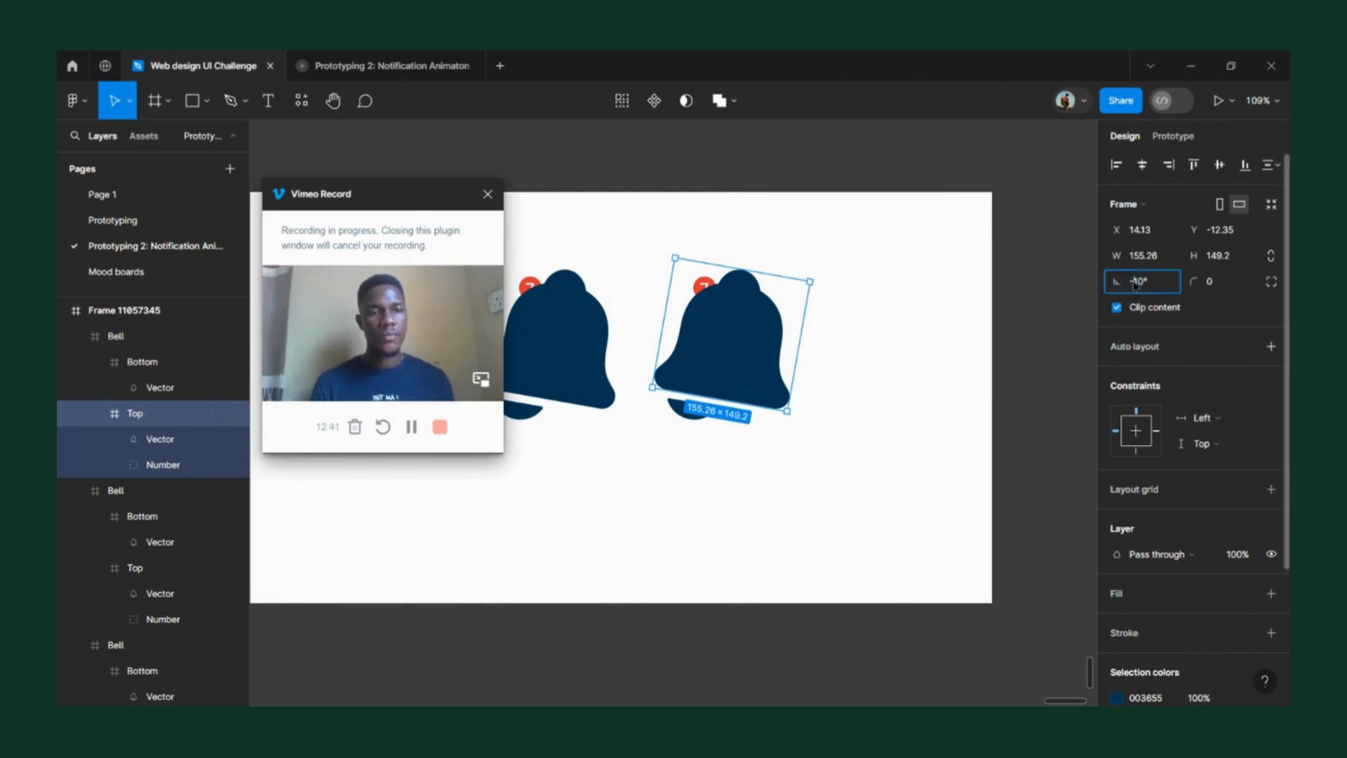
text(10)
key(Return)
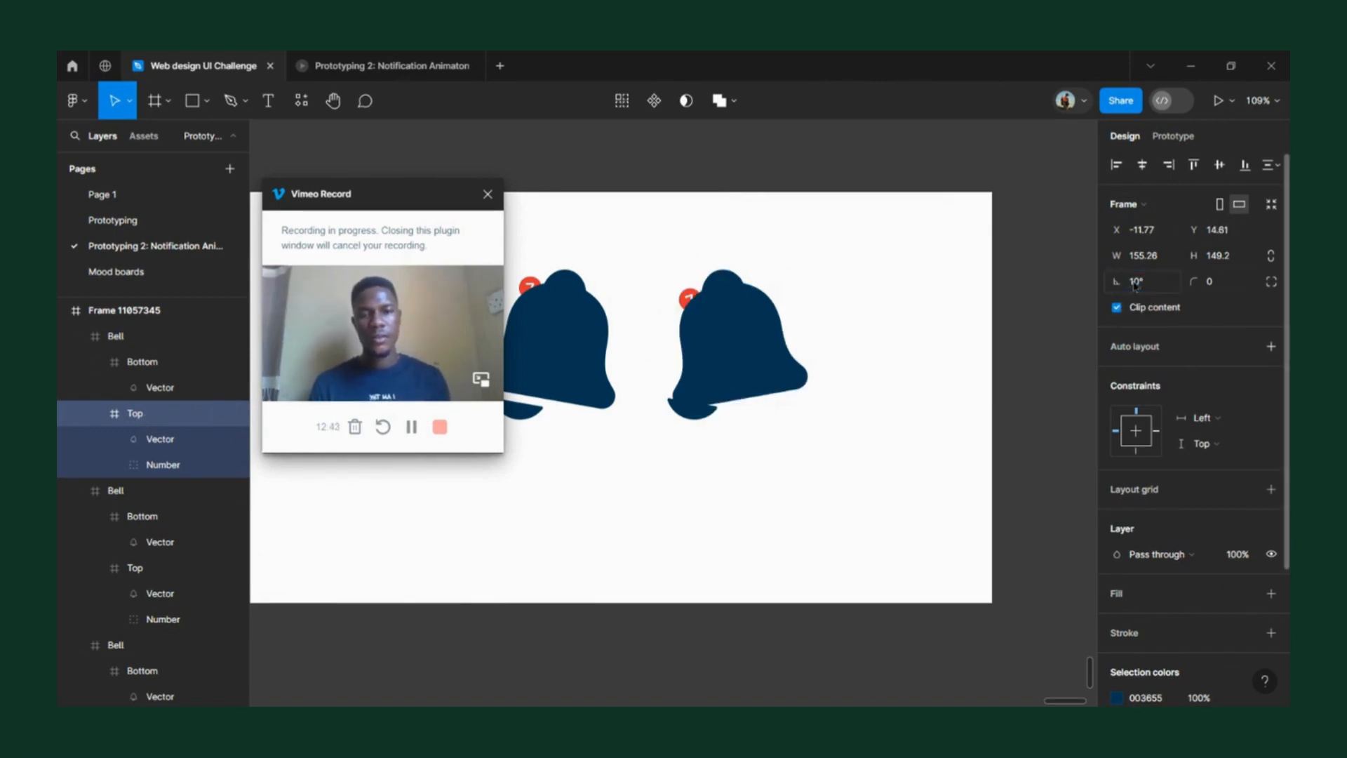
- Set the fourth bell's Bottom frame rotation to 10° and move the clapper under the bell's right side at X 45, Y 165.63
scroll(691, 424, up, 5)
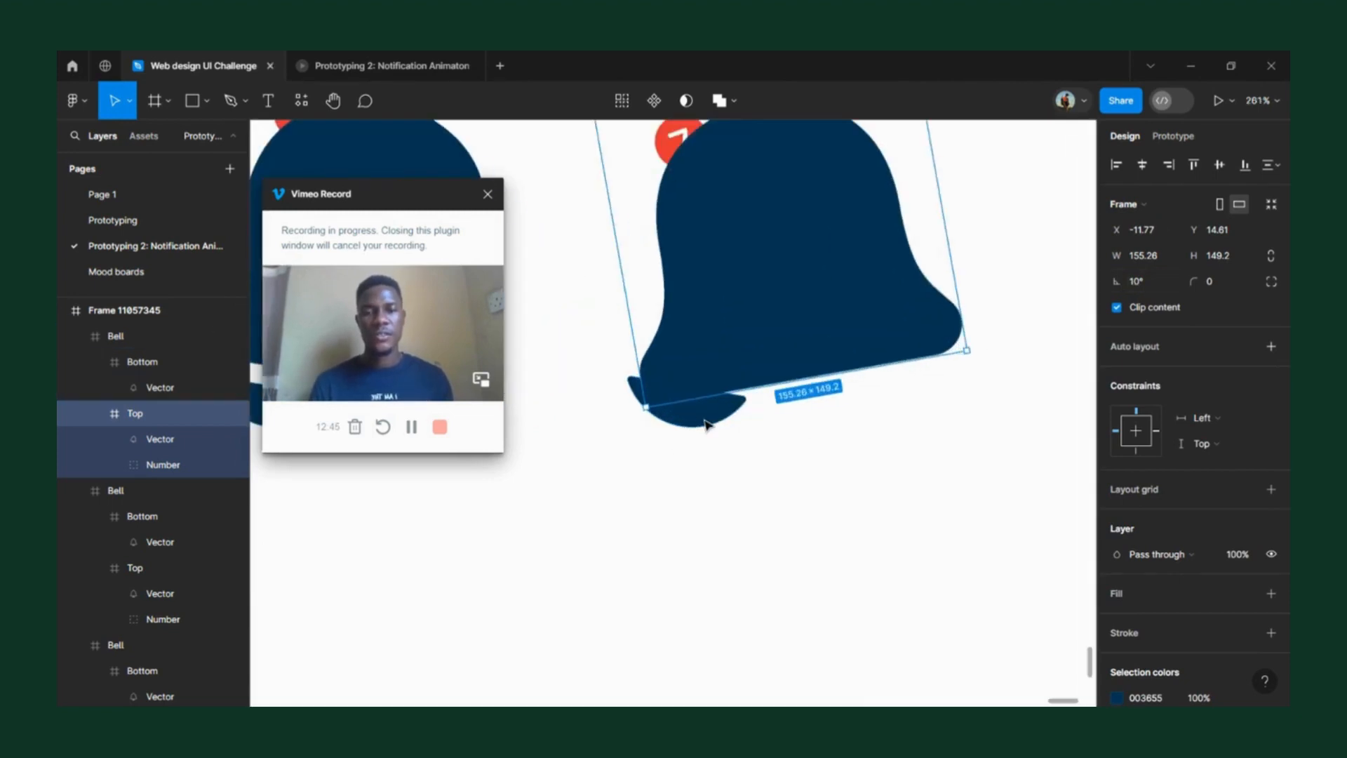
click(717, 412)
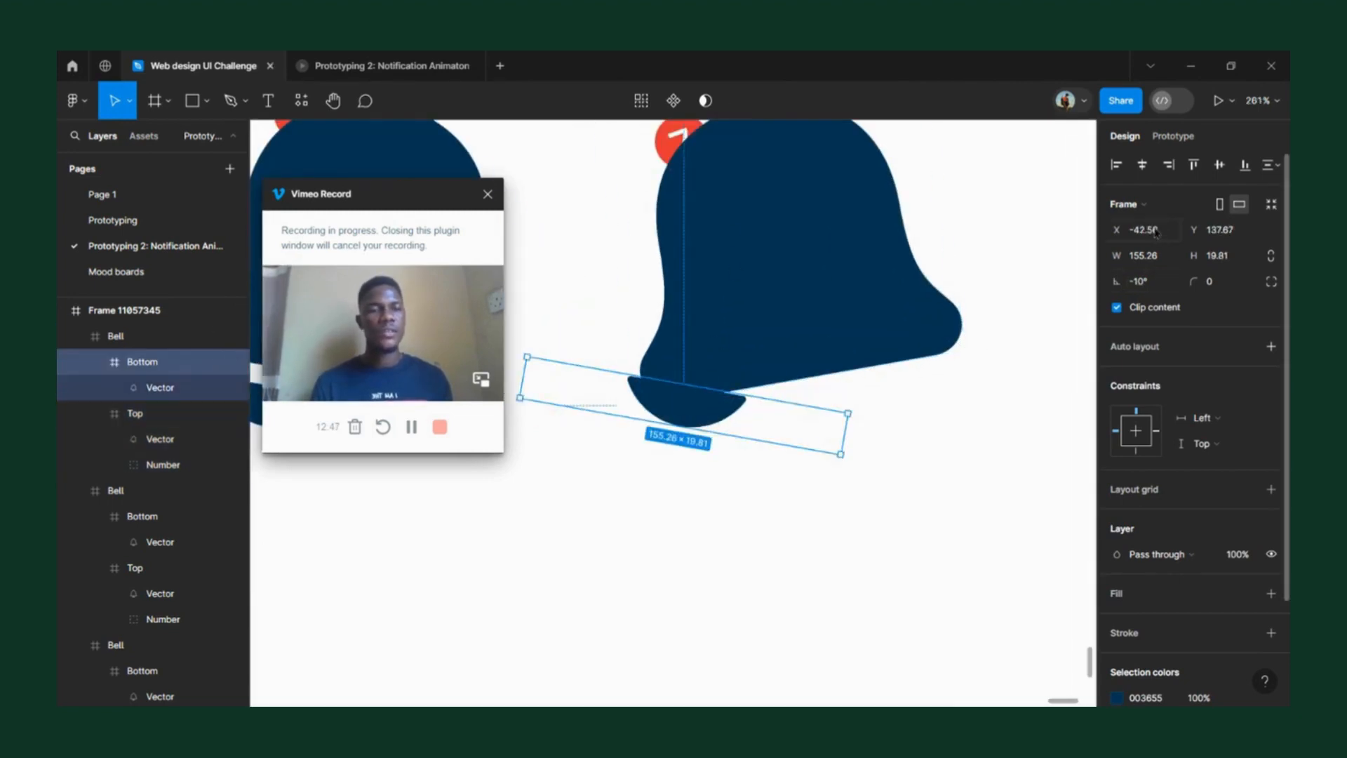
click(1156, 281)
text(10)
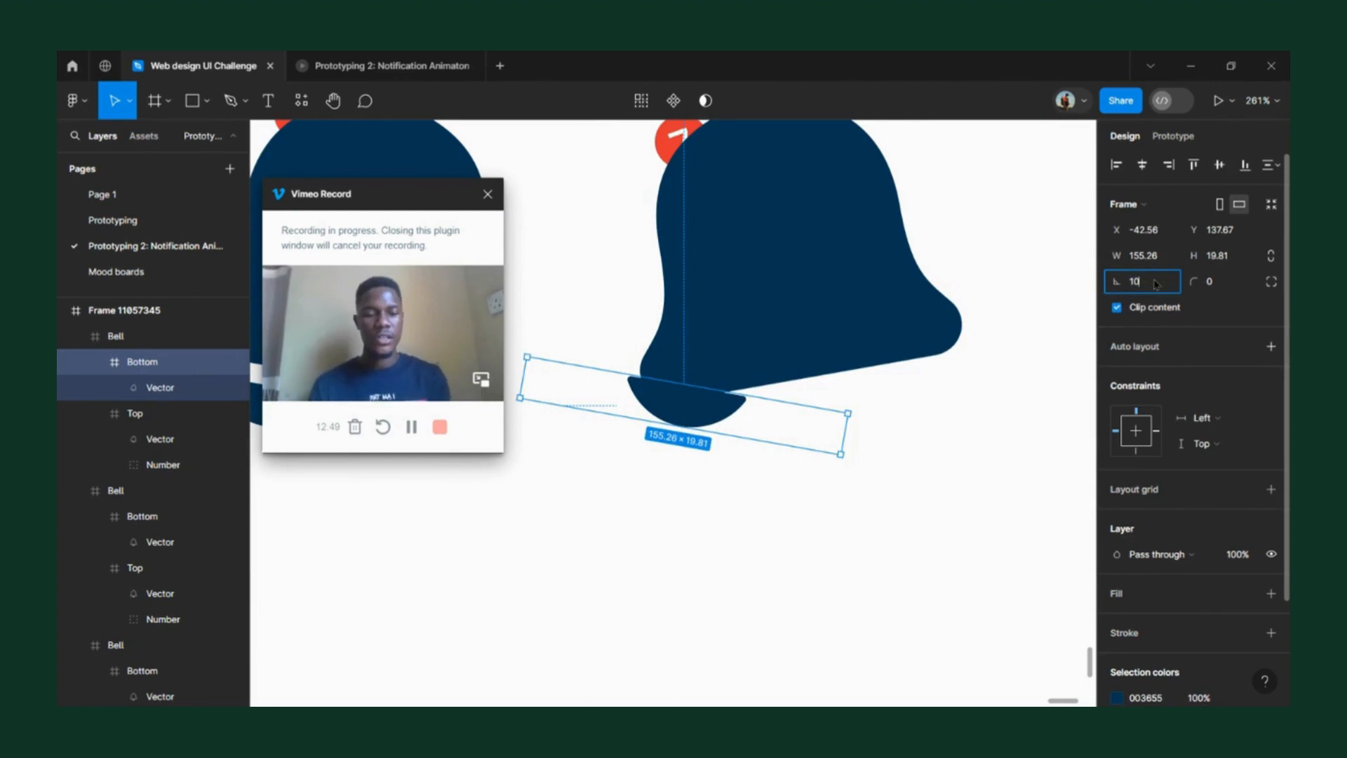
key(Return)
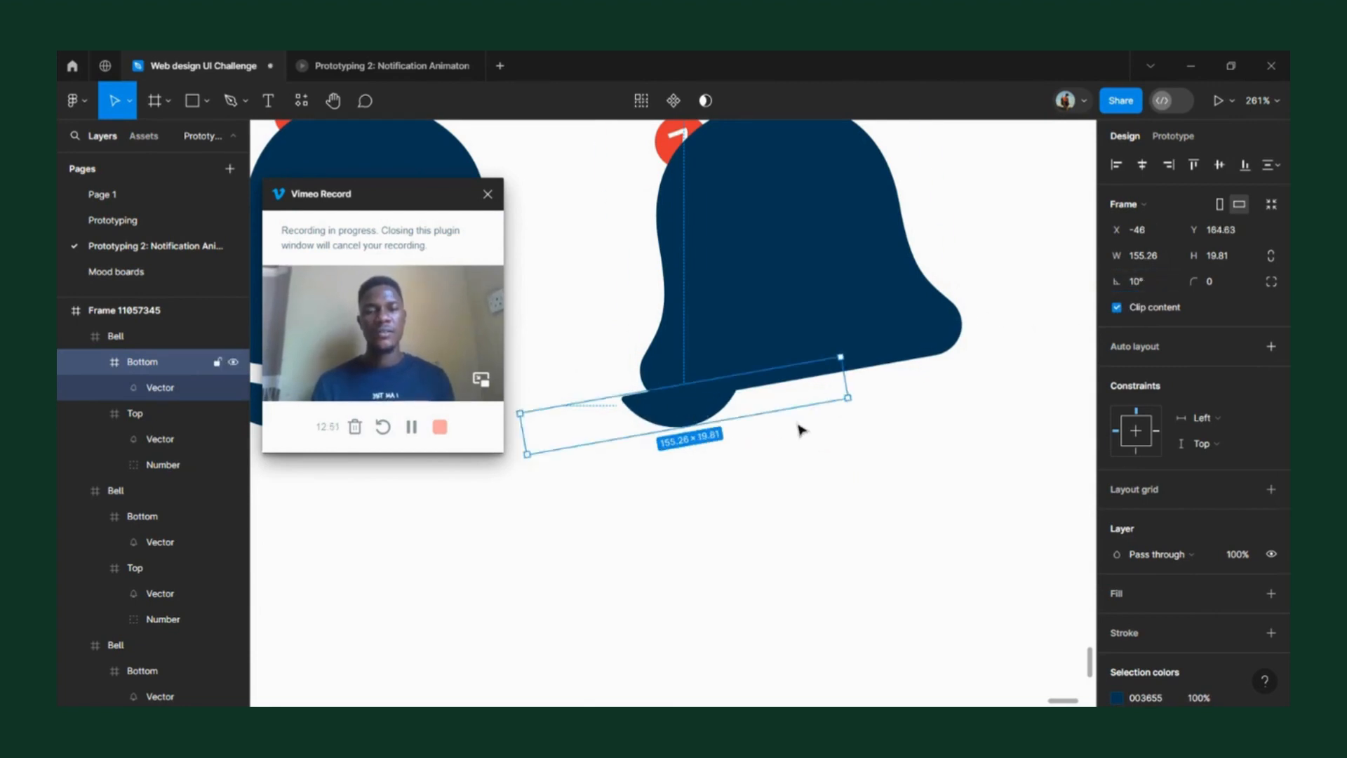
drag(722, 416, 888, 416)
- Set the rotation of the Number badge on the fourth bell to 0°
scroll(751, 232, up, 3)
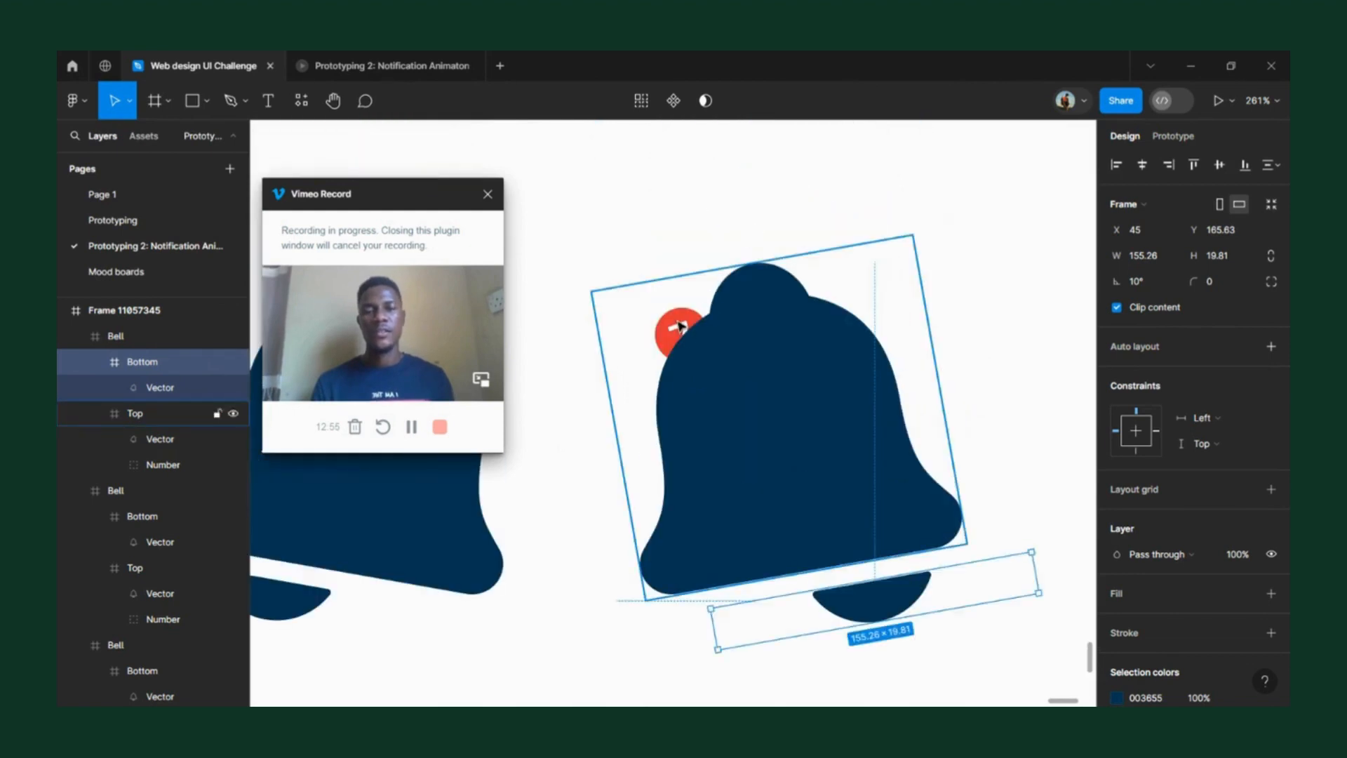
click(680, 326)
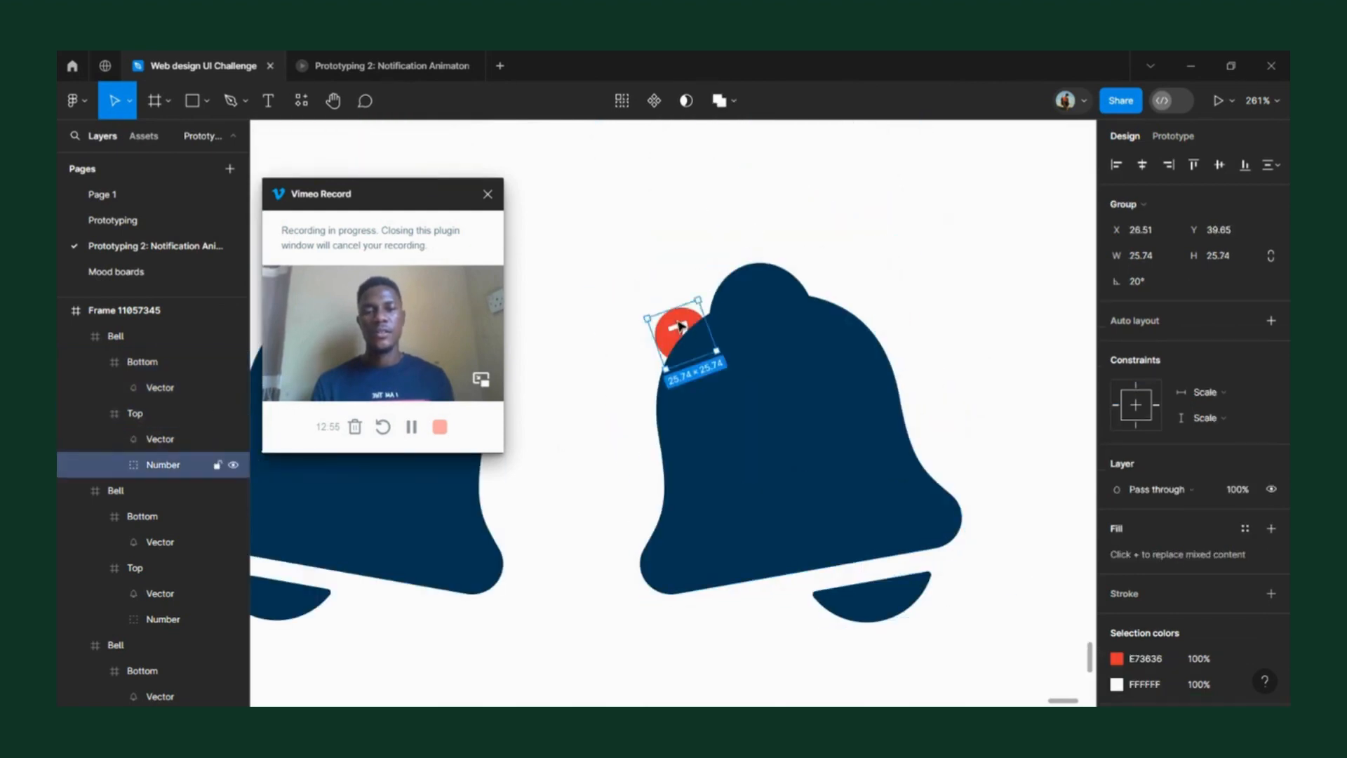
click(1151, 283)
text(0)
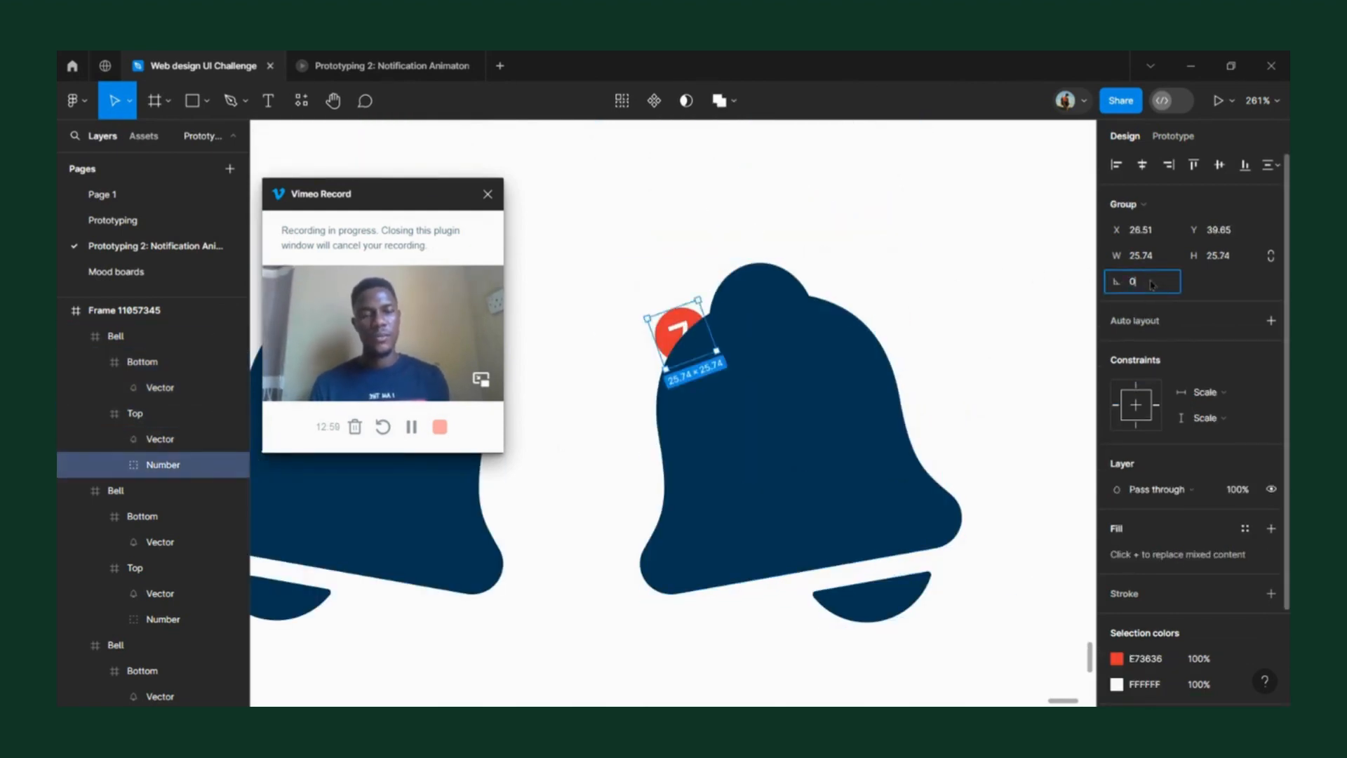
key(Return)
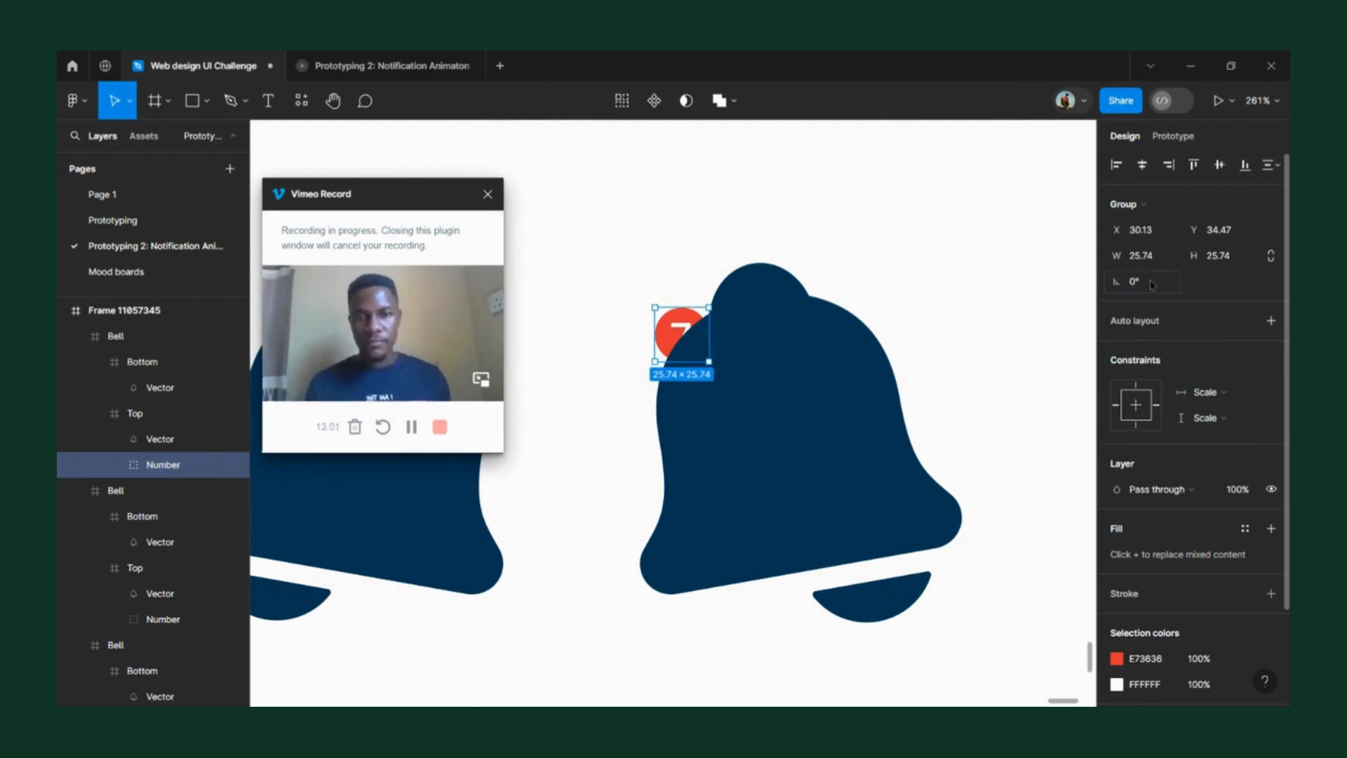
- Nudge the fourth bell's Number badge up and slightly right to X 32.13, Y 31.47, leaving nothing selected
scroll(1022, 222, down, 5)
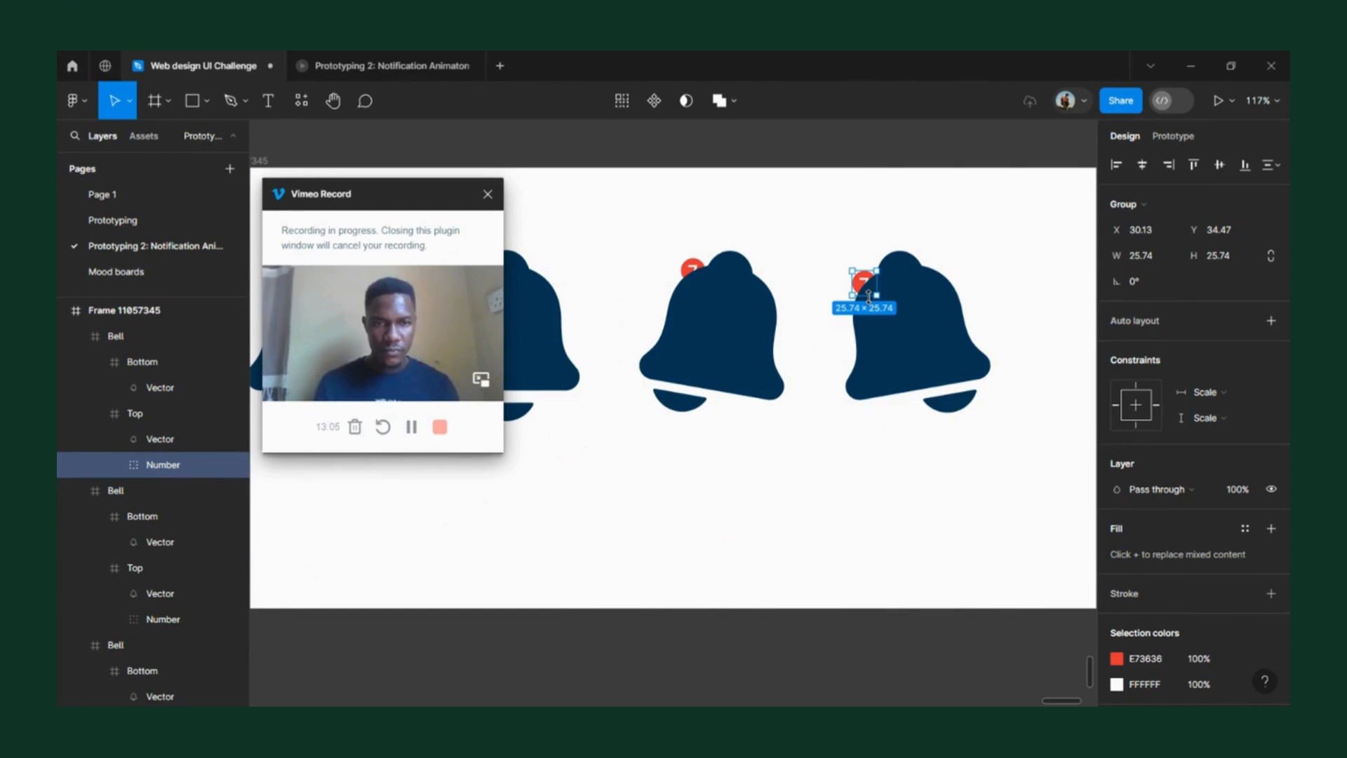
key(Up)
key(Up)
key(Up)
key(Up)
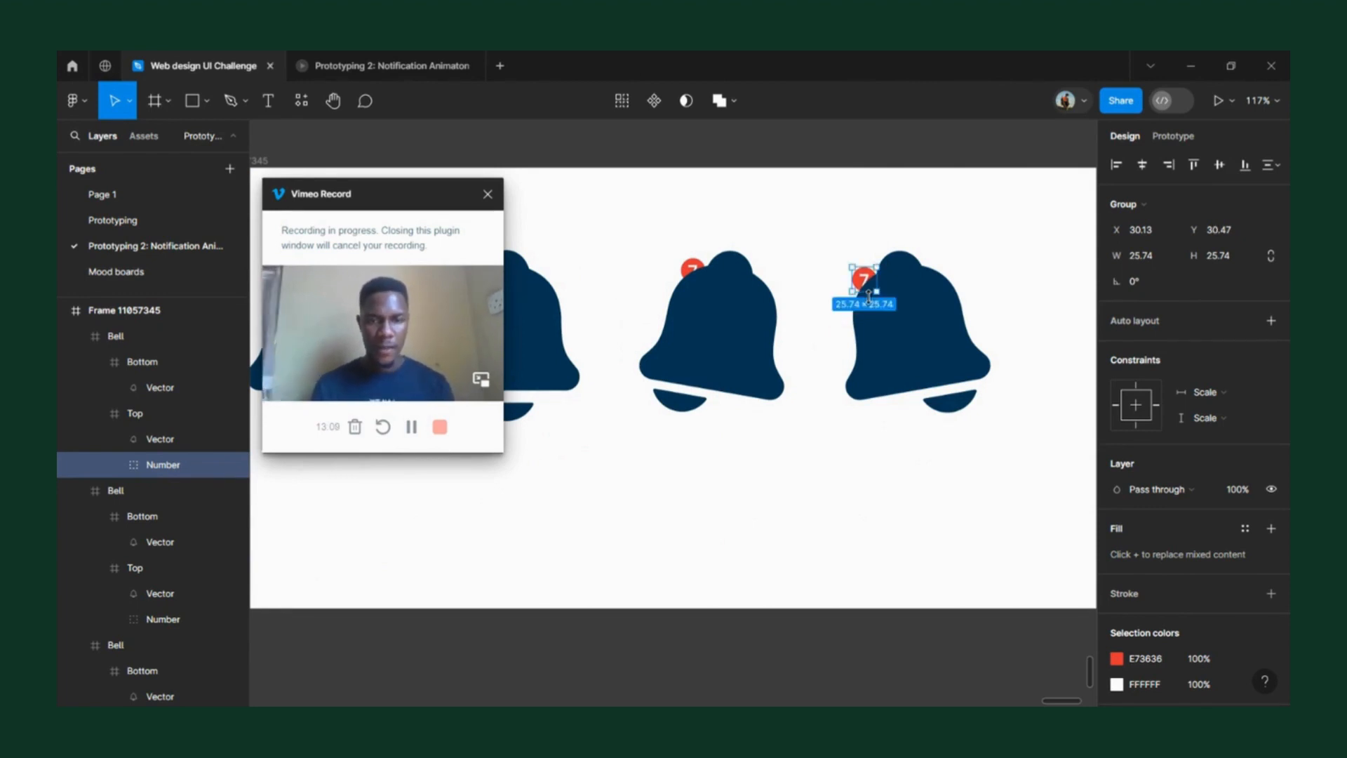
scroll(866, 333, down, 2)
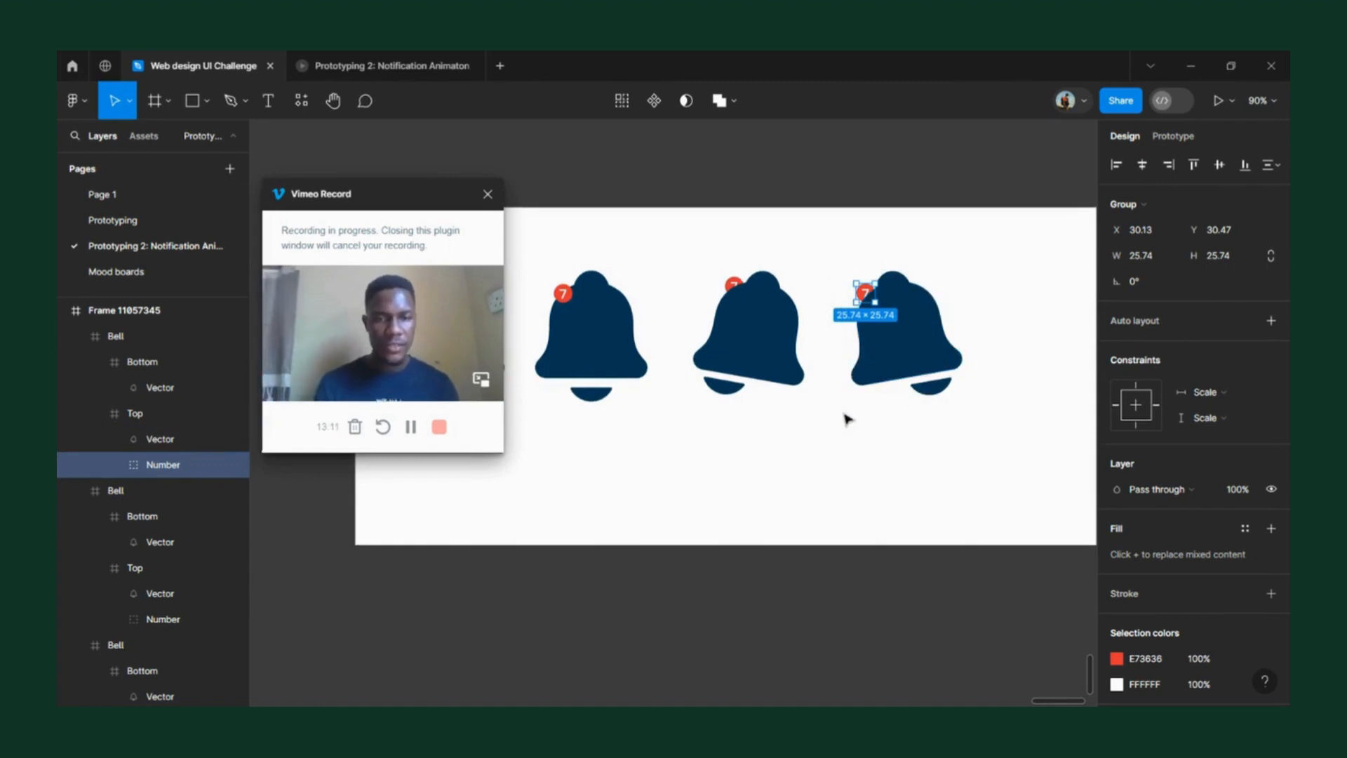
scroll(919, 344, up, 1)
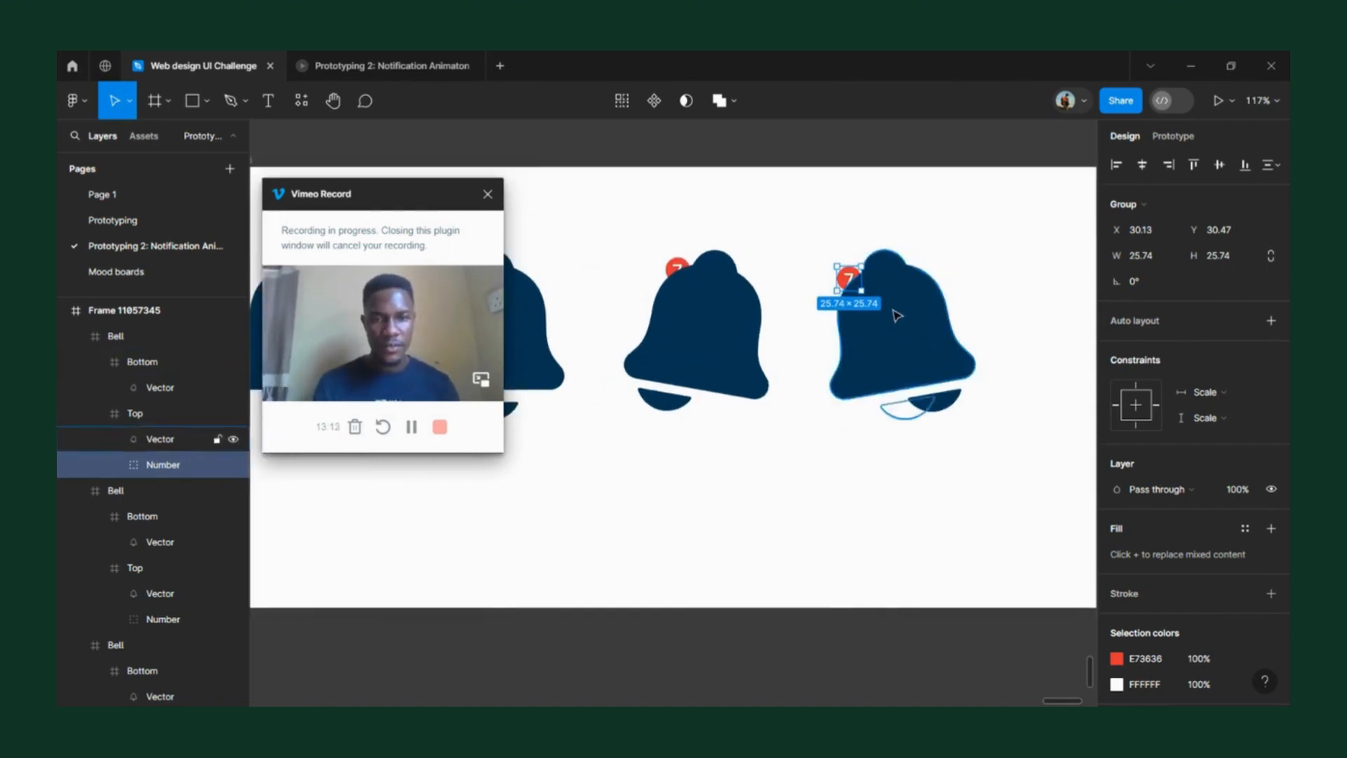
scroll(891, 309, up, 3)
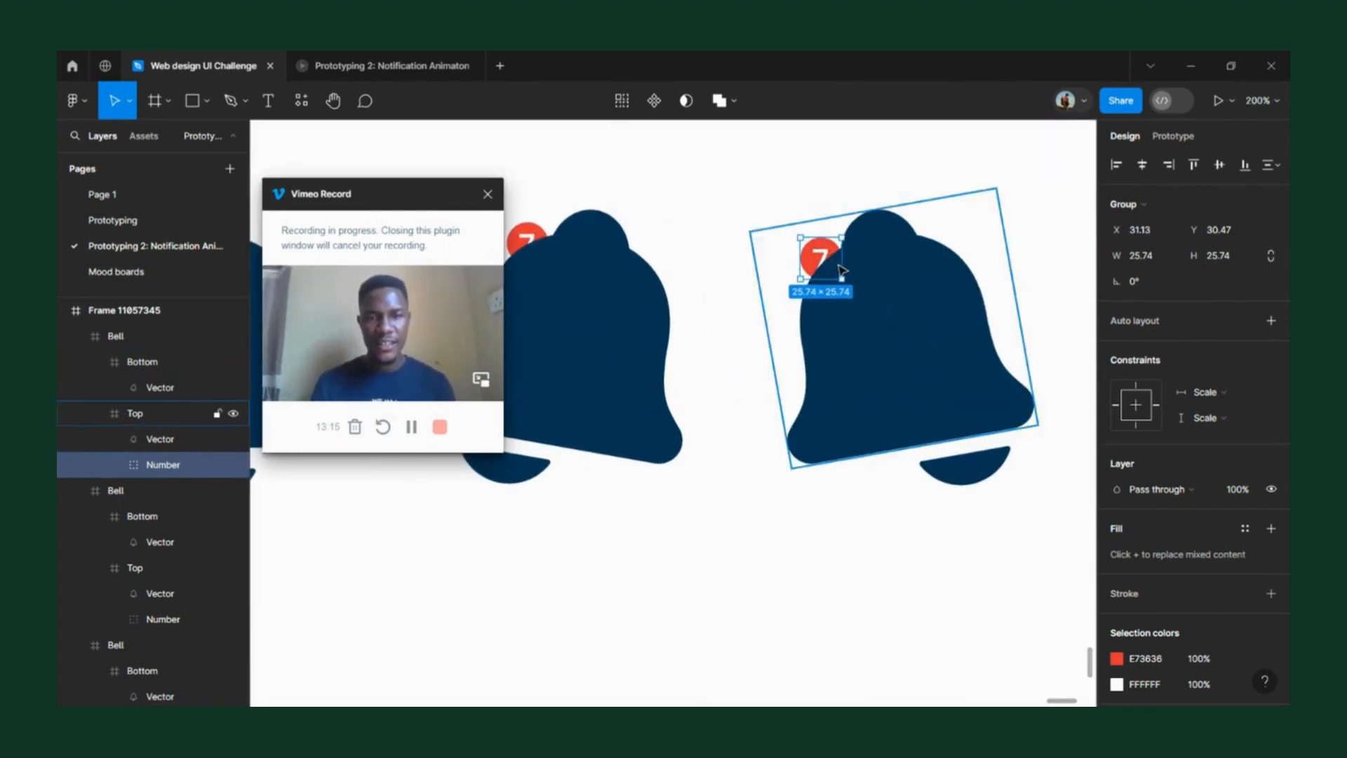
key(Right)
key(Right)
key(Down)
scroll(842, 270, down, 4)
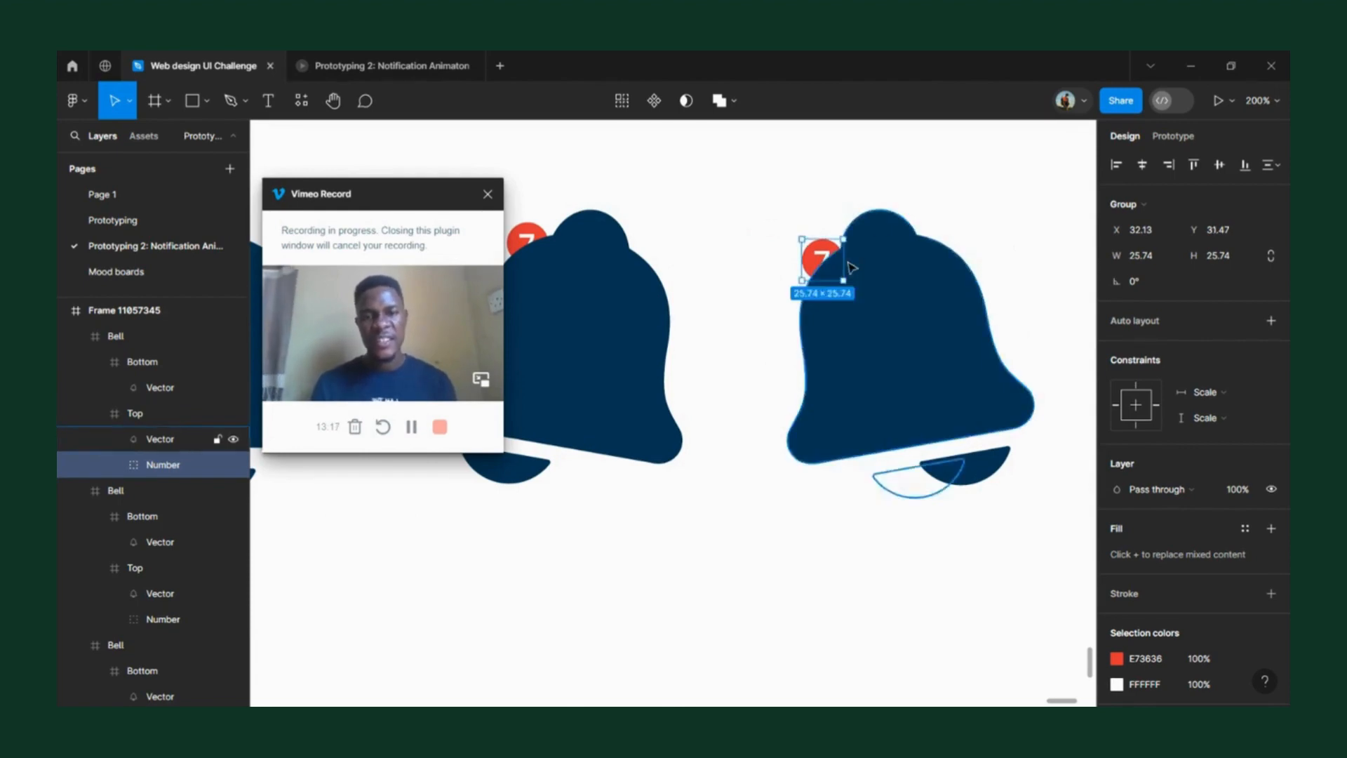
click(823, 386)
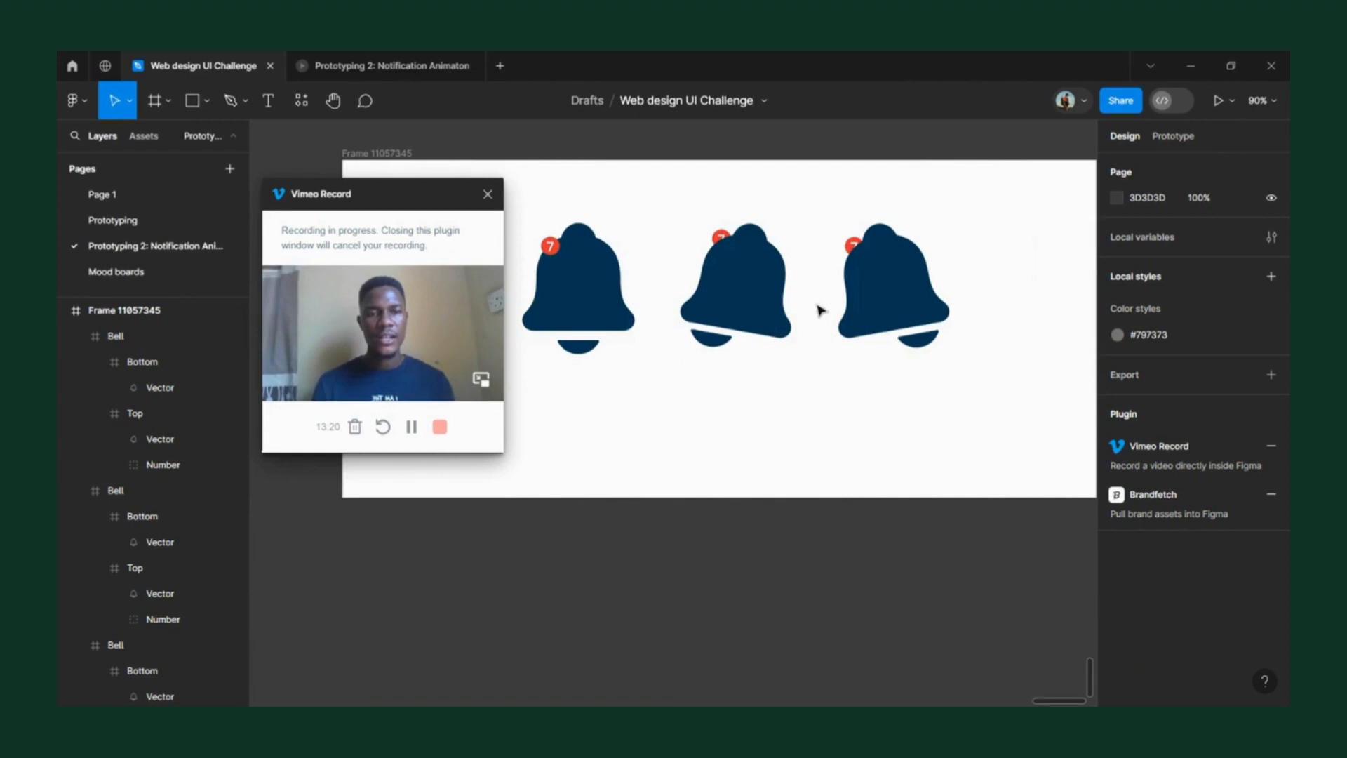
- Duplicate the fourth bell to its right, placing the fifth bell at X 860, Y 87.33
scroll(818, 310, down, 4)
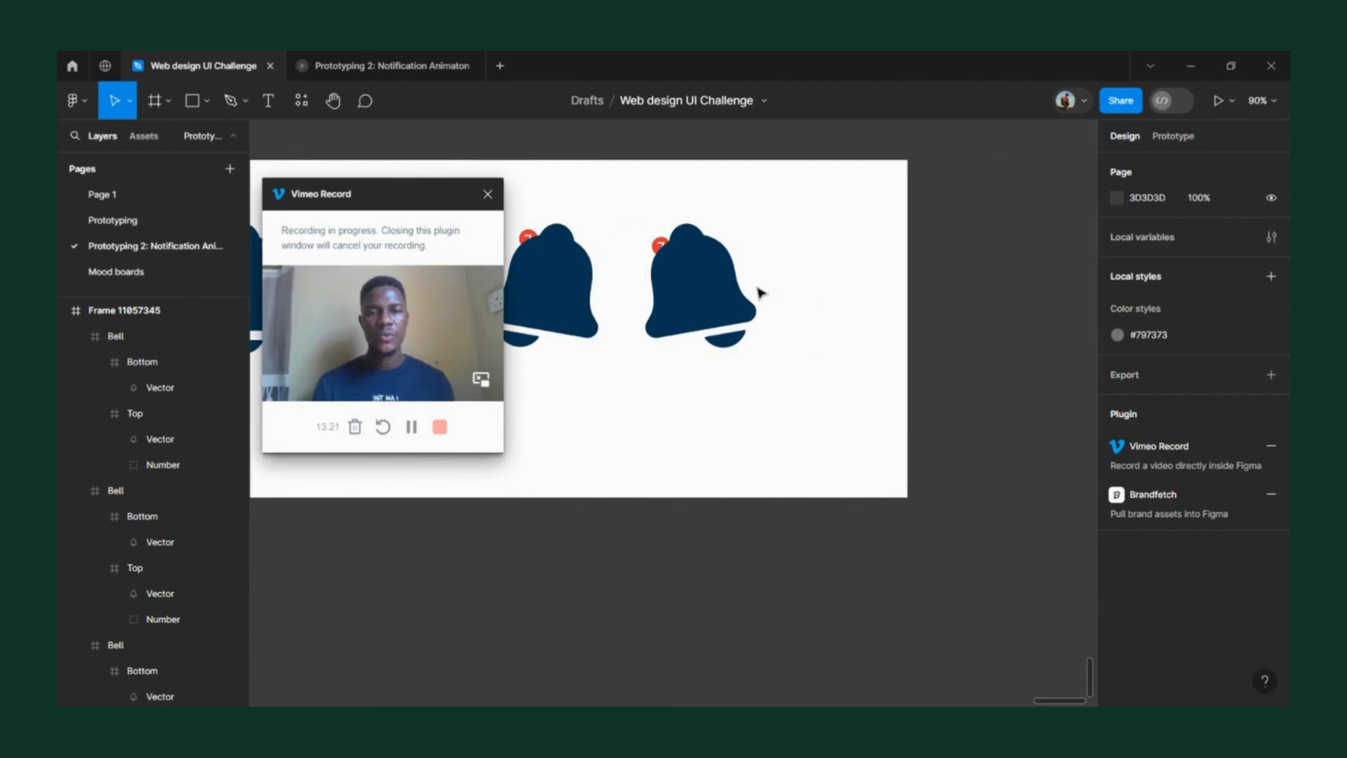
scroll(814, 252, left, 5)
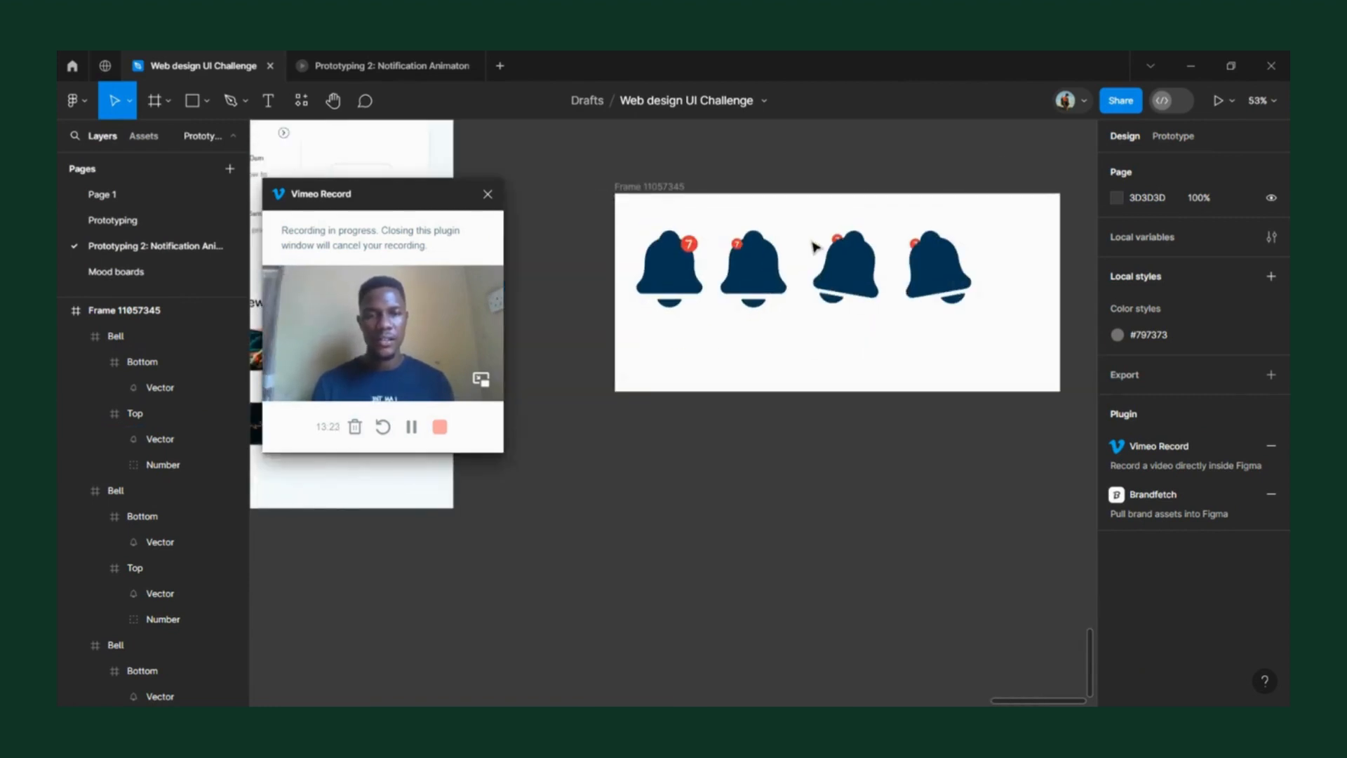
scroll(806, 246, right, 3)
scroll(789, 280, up, 6)
click(712, 289)
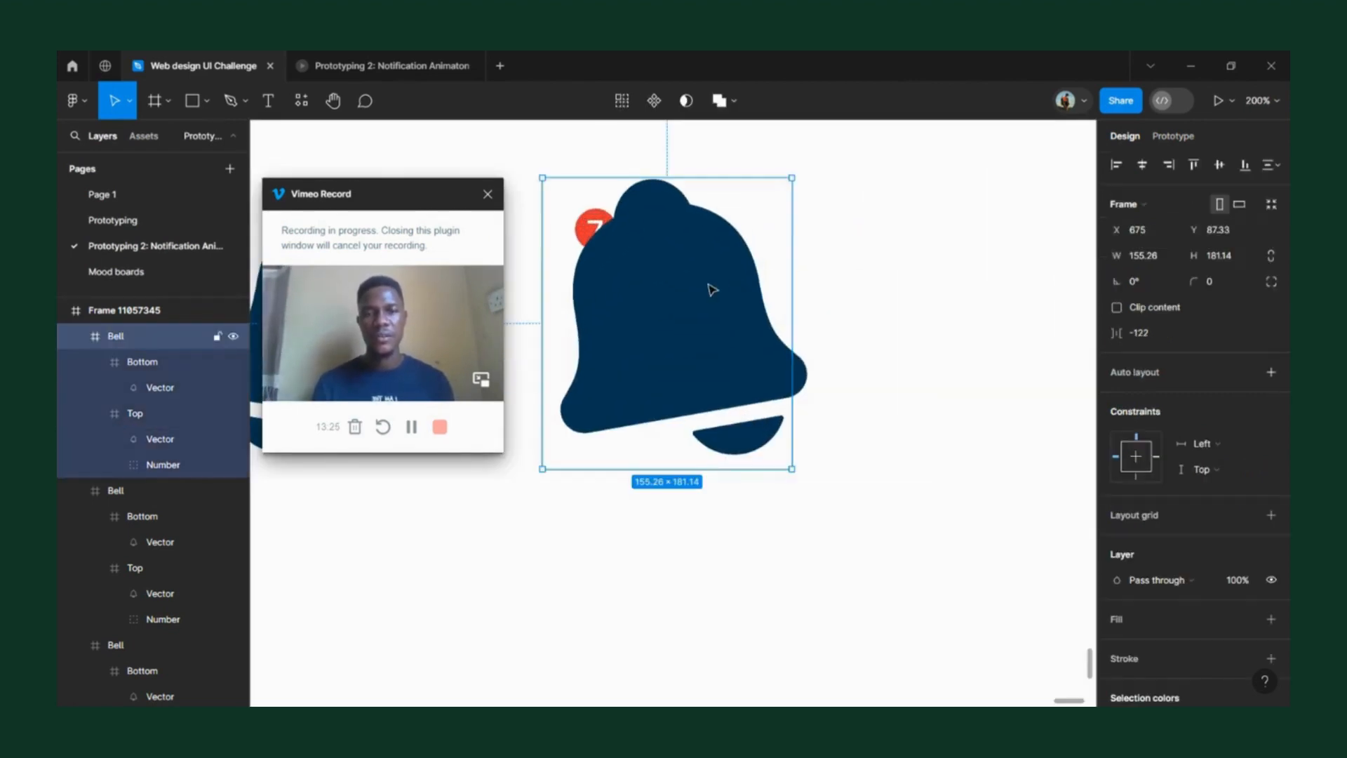
drag(709, 288, 1007, 334)
key(shift+2)
scroll(749, 292, down, 5)
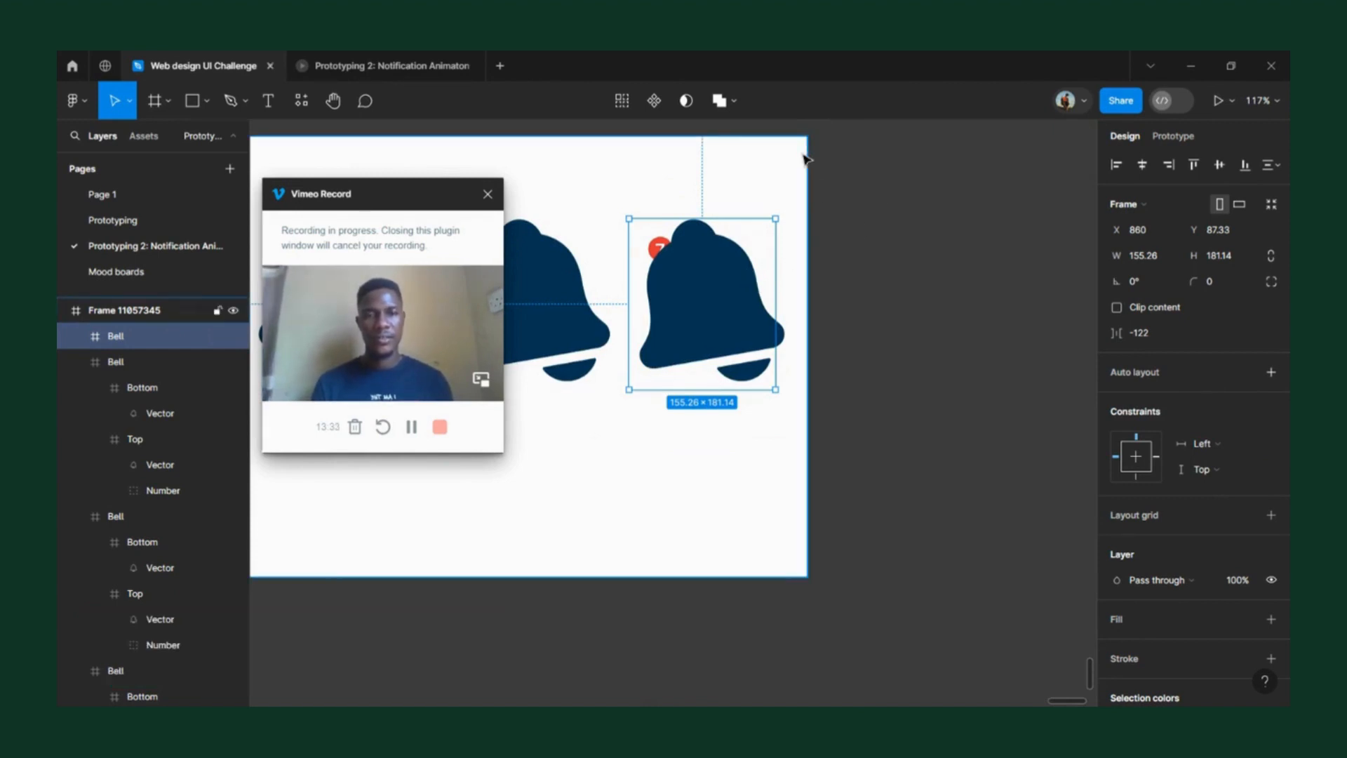
- Widen the frame holding the bells to 1170 by extending its right edge
click(806, 224)
drag(882, 249, 923, 271)
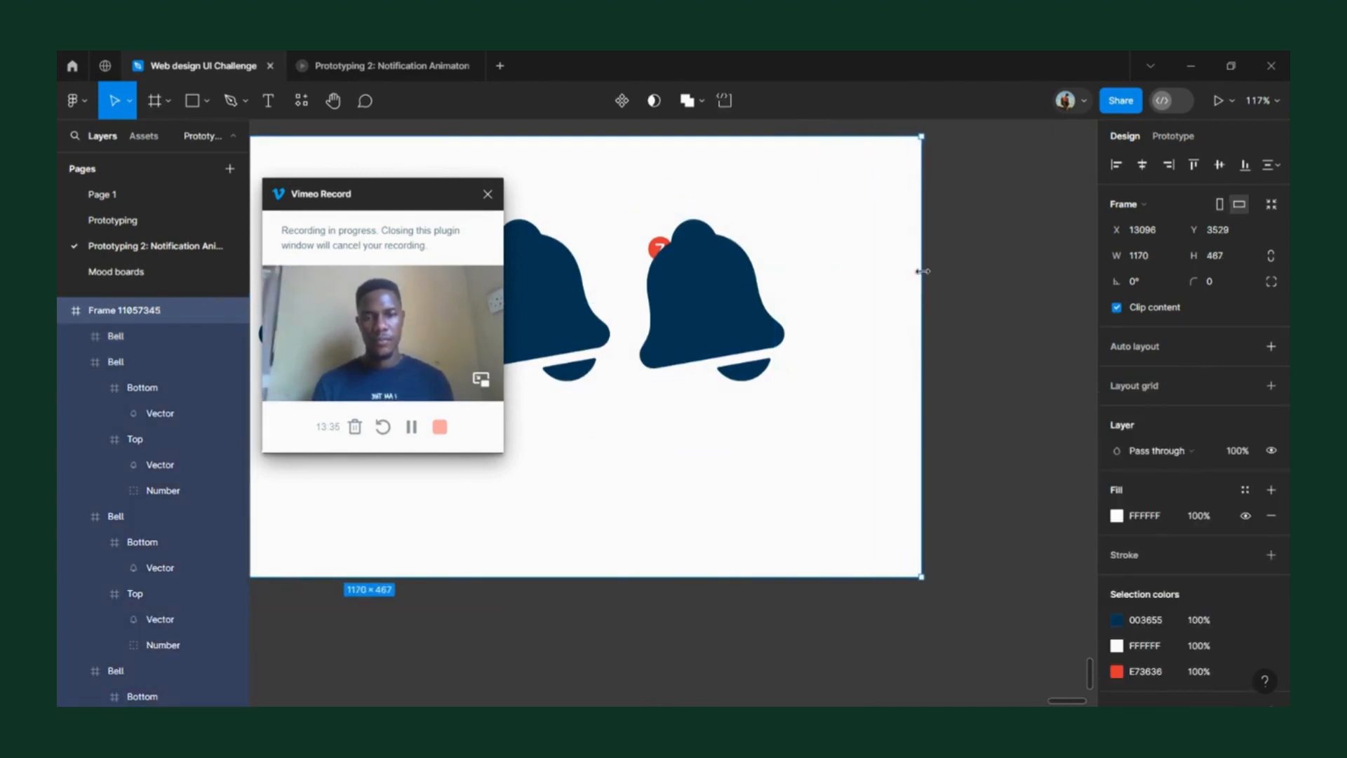
scroll(788, 265, left, 3)
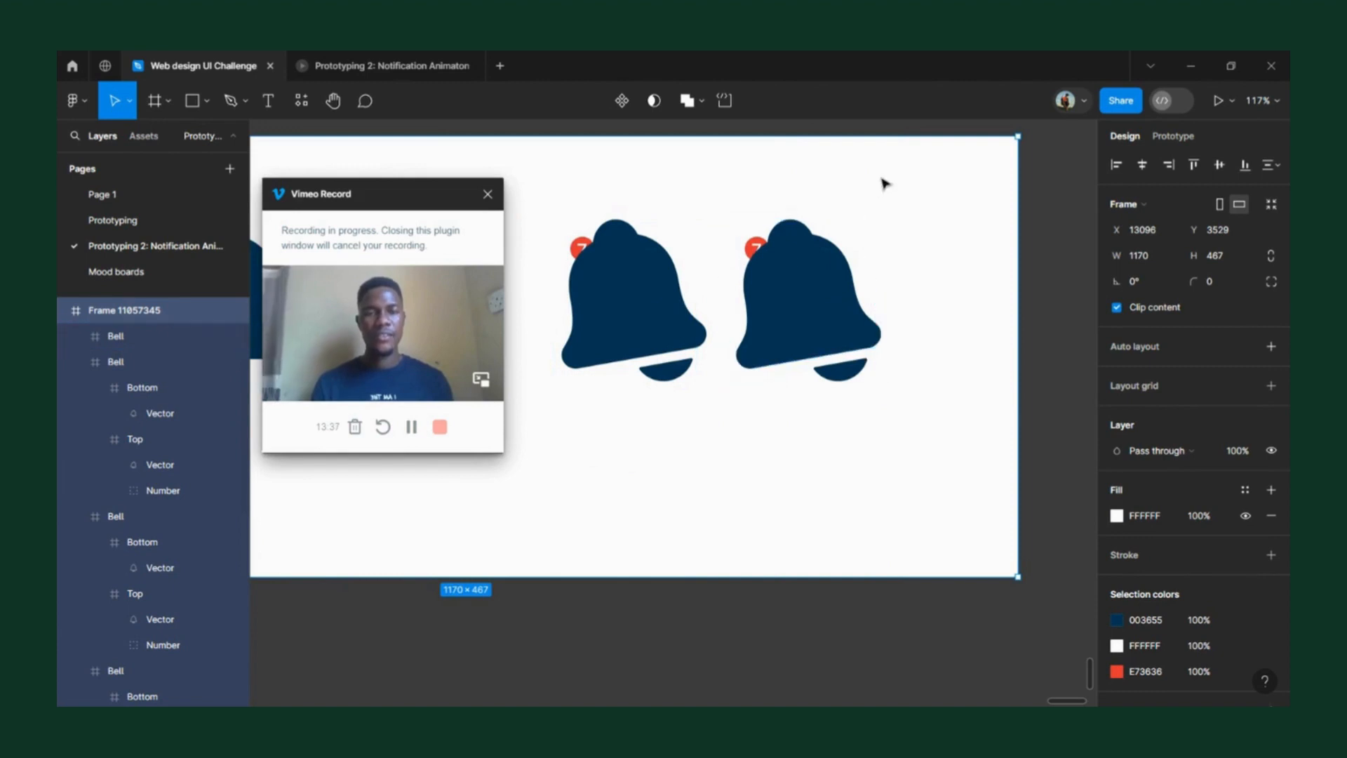
scroll(882, 184, down, 5)
scroll(794, 205, left, 3)
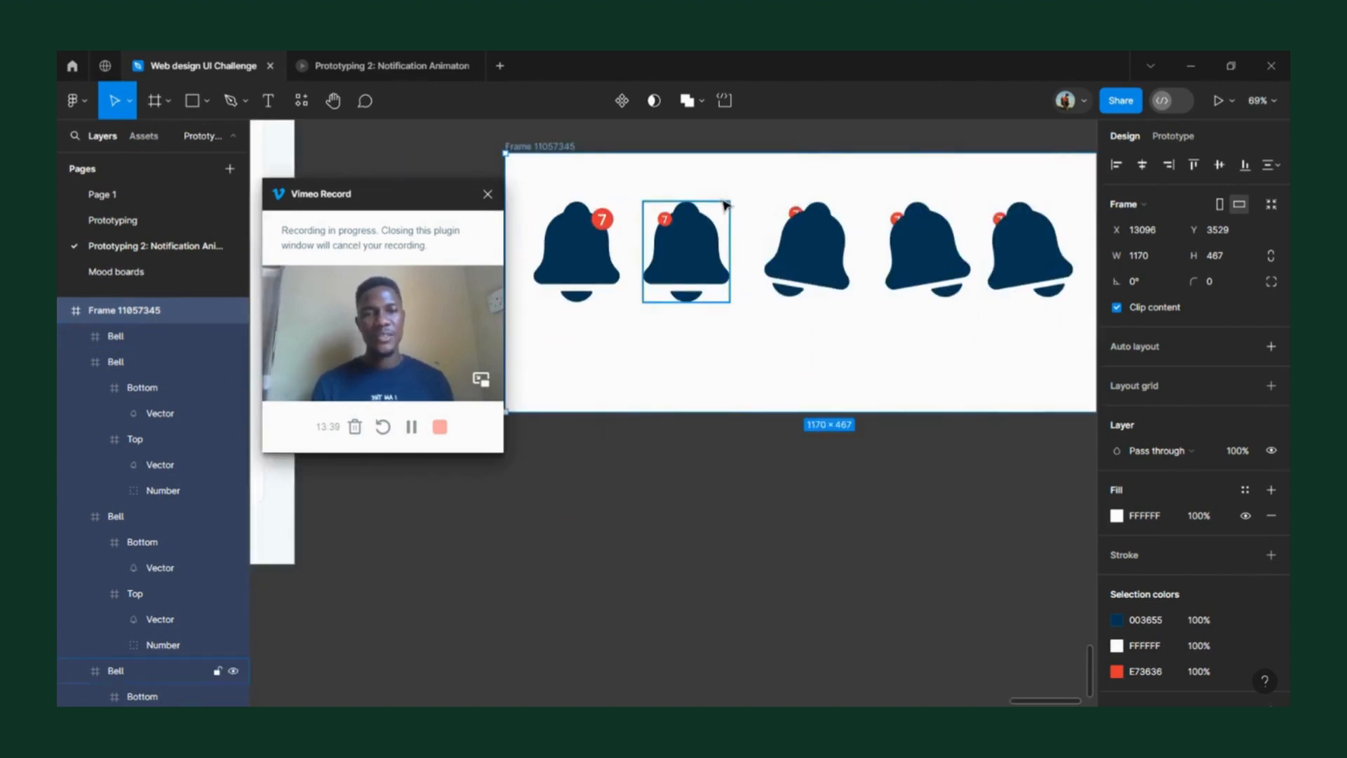
- Set the rotation of the fifth bell's Top frame to 0°
scroll(793, 205, right, 3)
scroll(792, 205, up, 6)
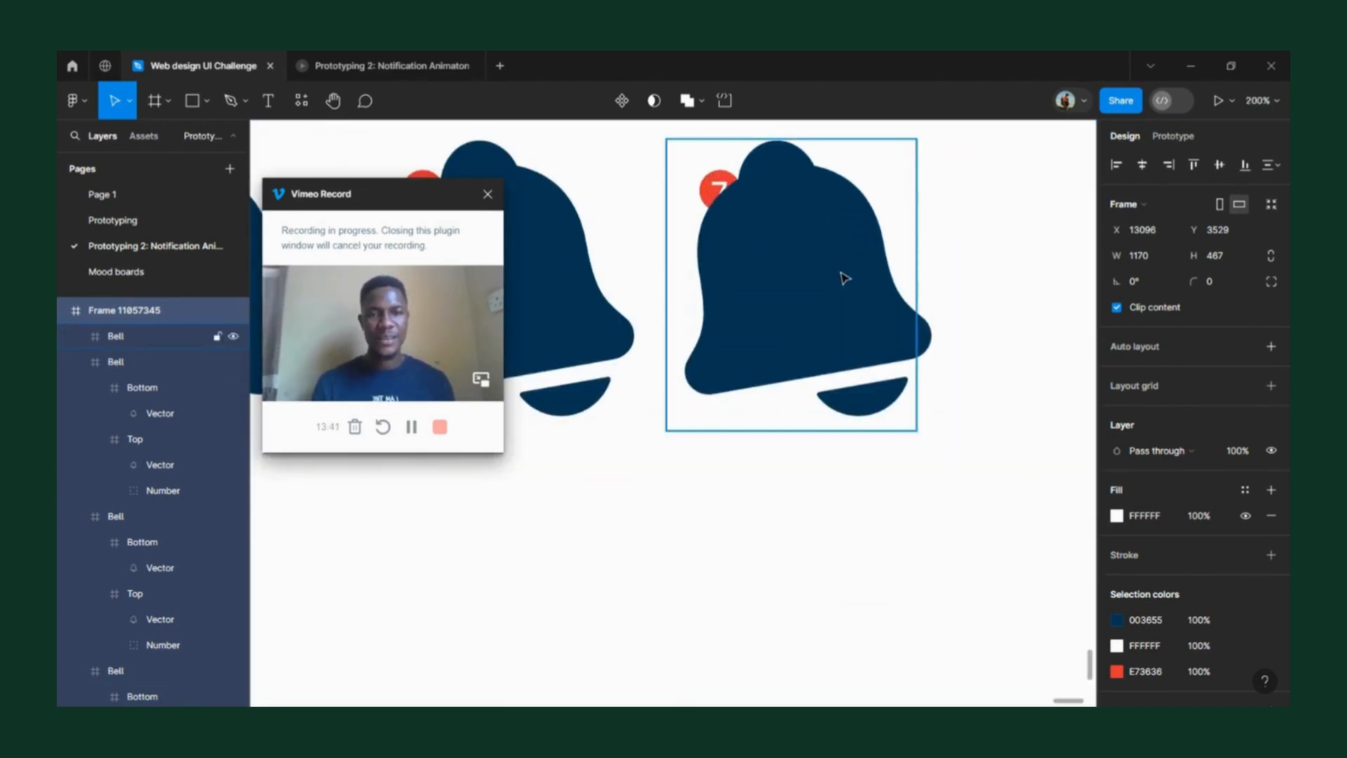
click(846, 278)
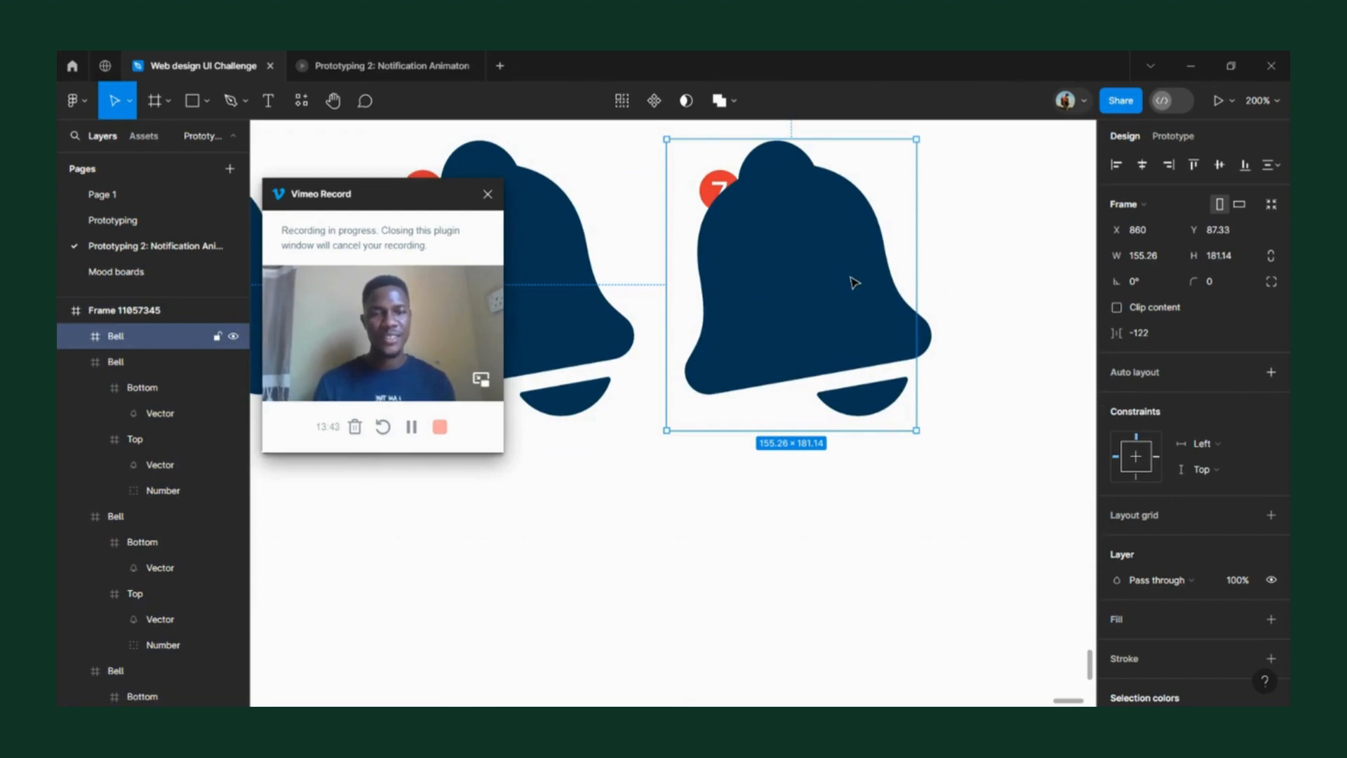
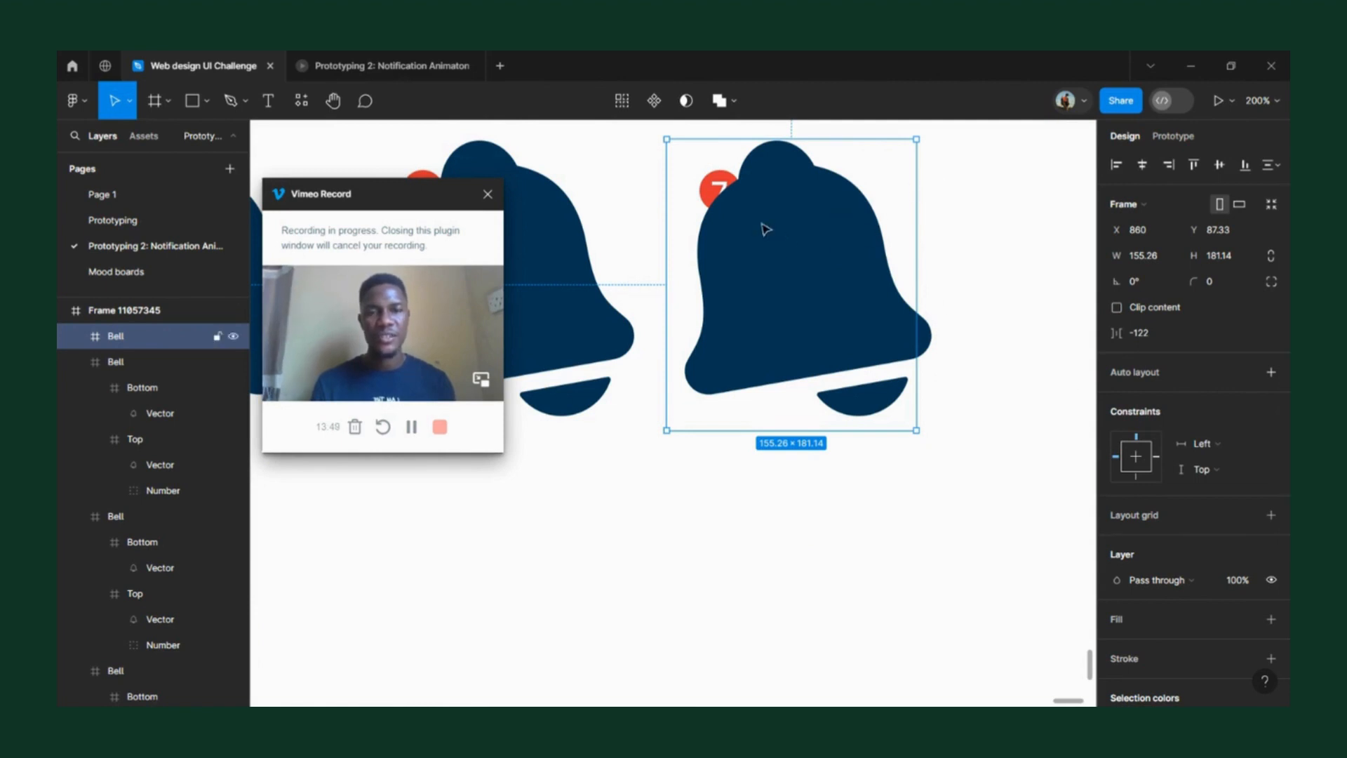
scroll(743, 232, down, 5)
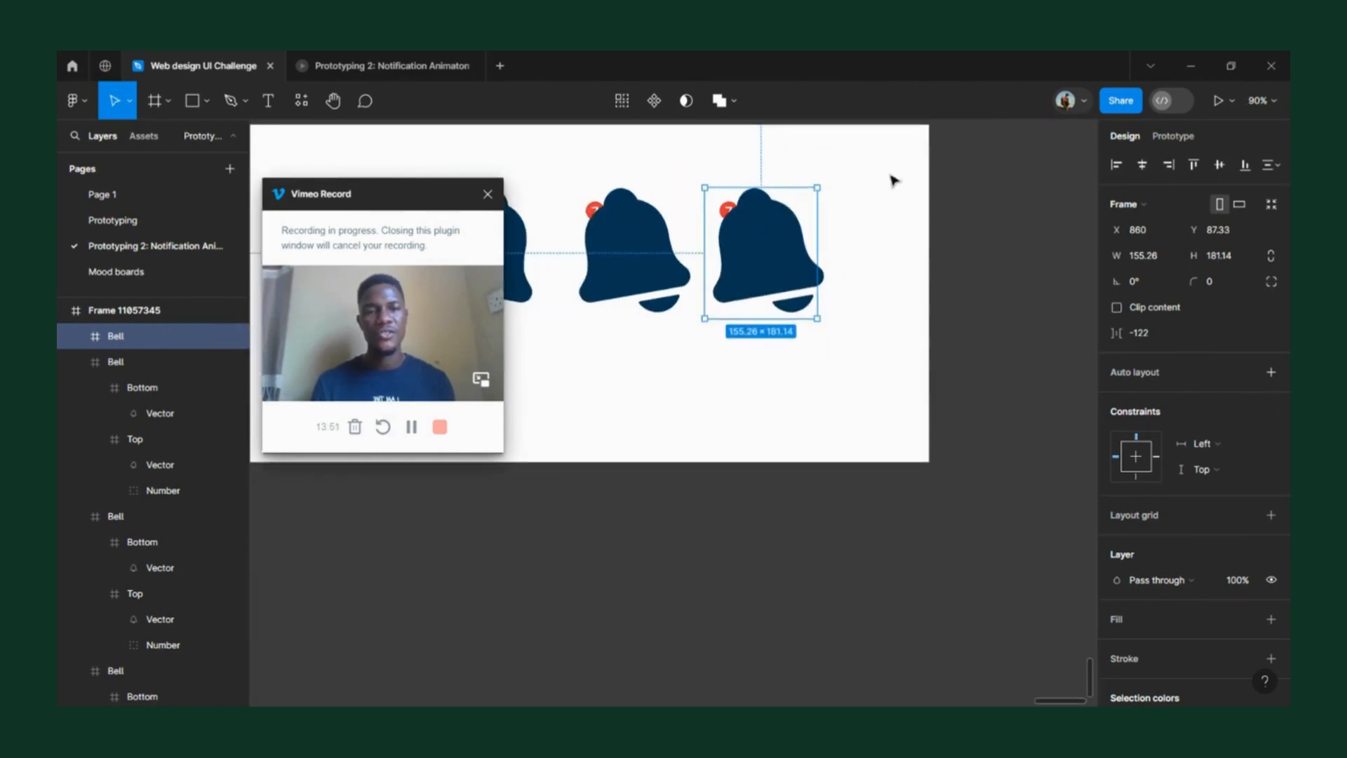
scroll(750, 260, up, 5)
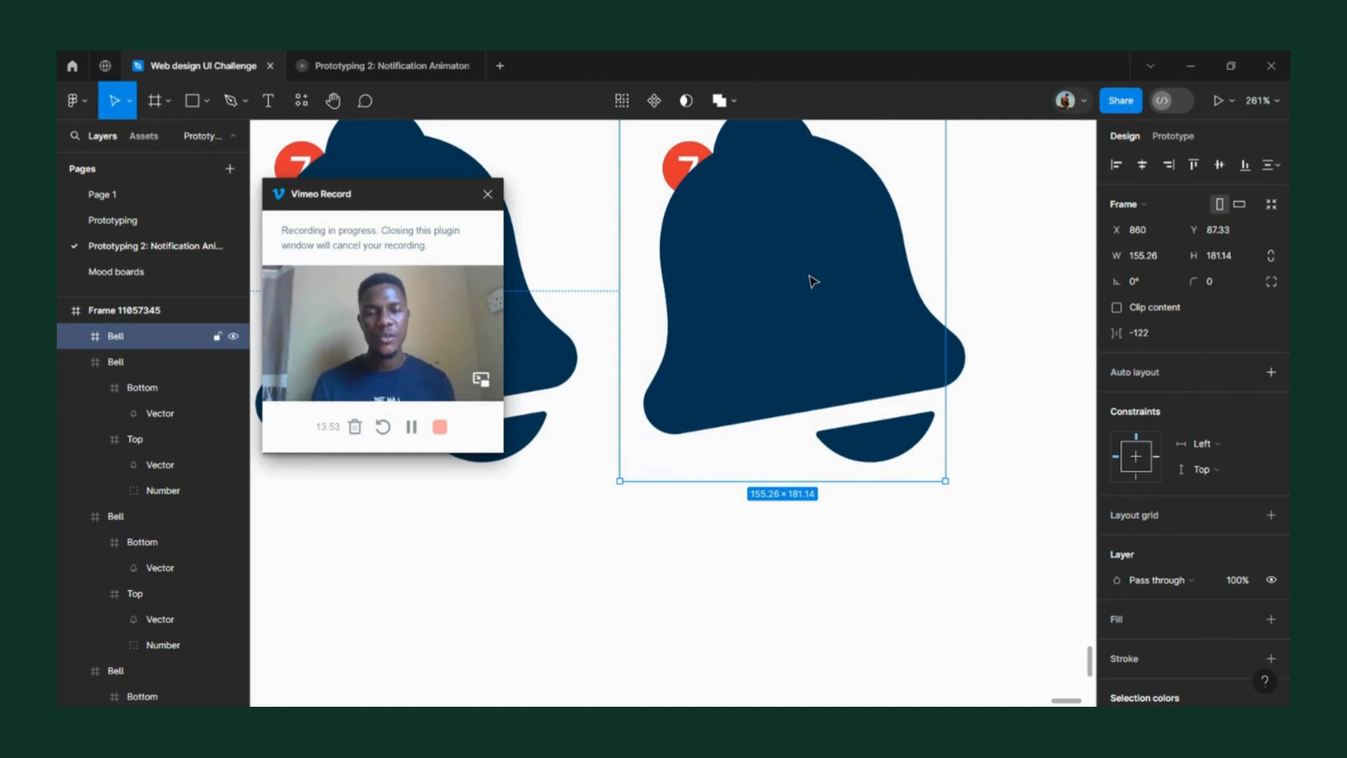
double_click(780, 252)
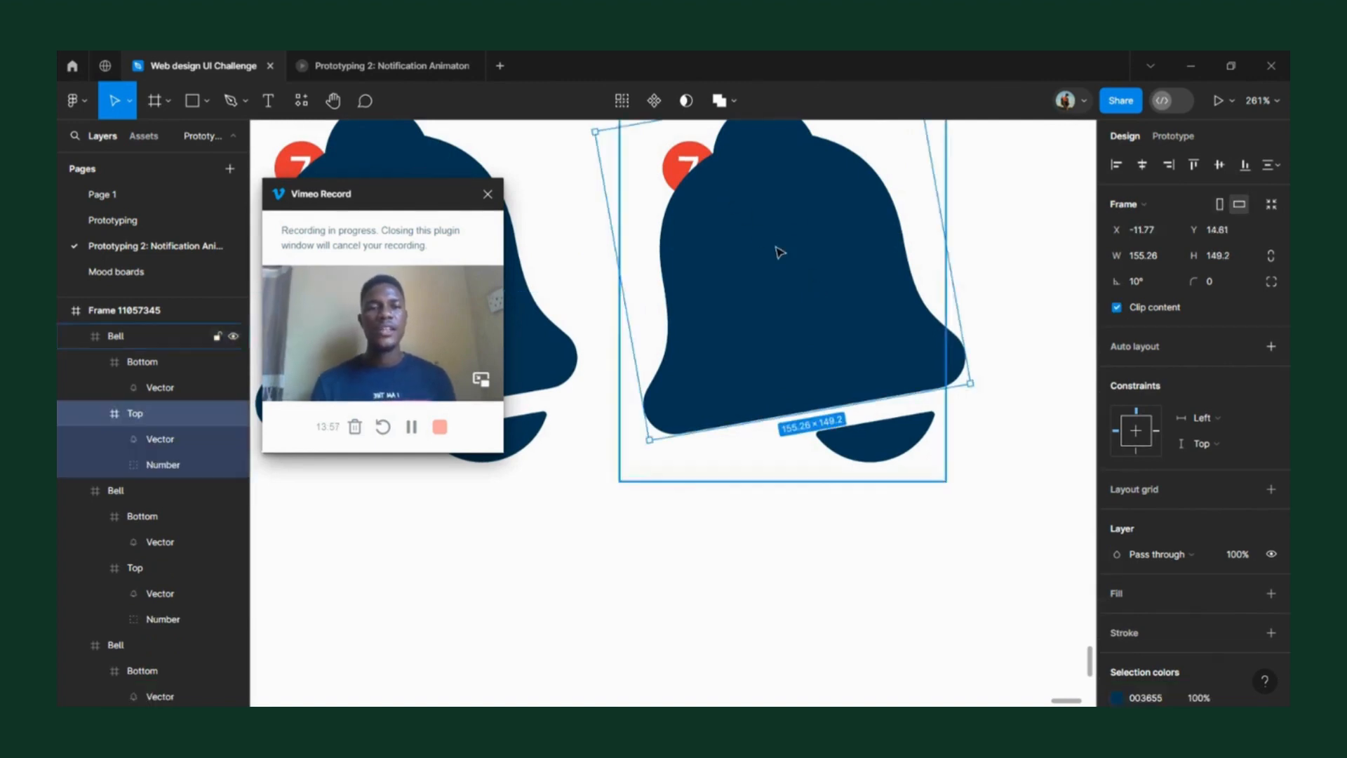
click(1133, 281)
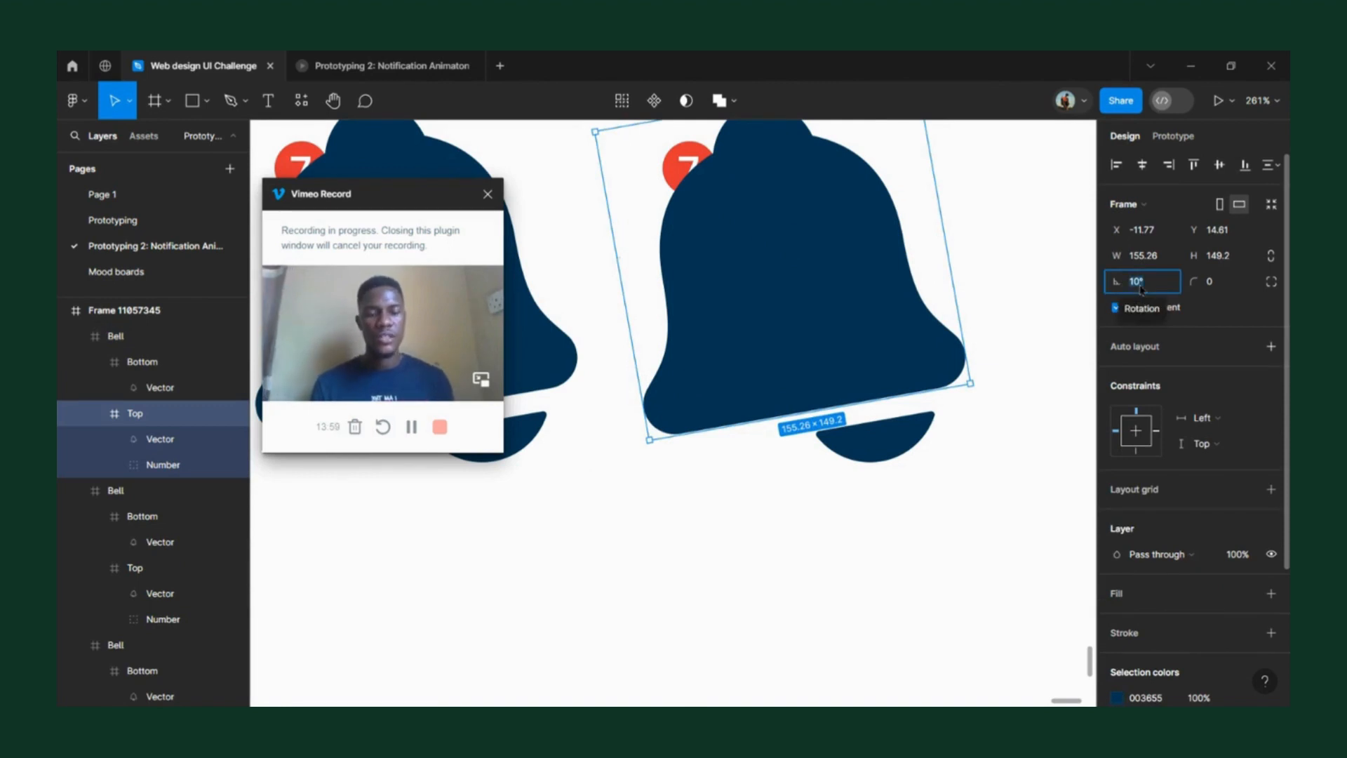
text(0)
key(Return)
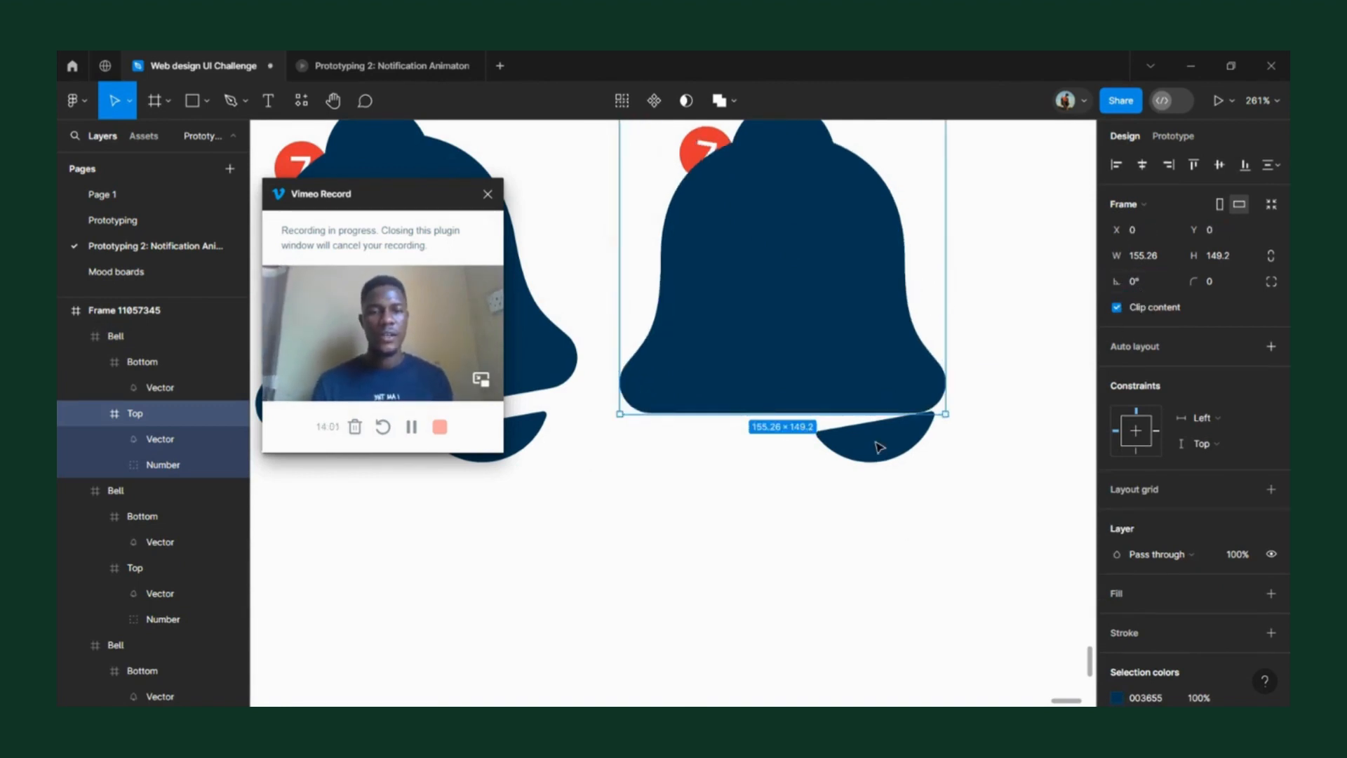
- Set the rotation of the fifth bell's Bottom frame to 0° and align it to the bell's horizontal centre
click(878, 444)
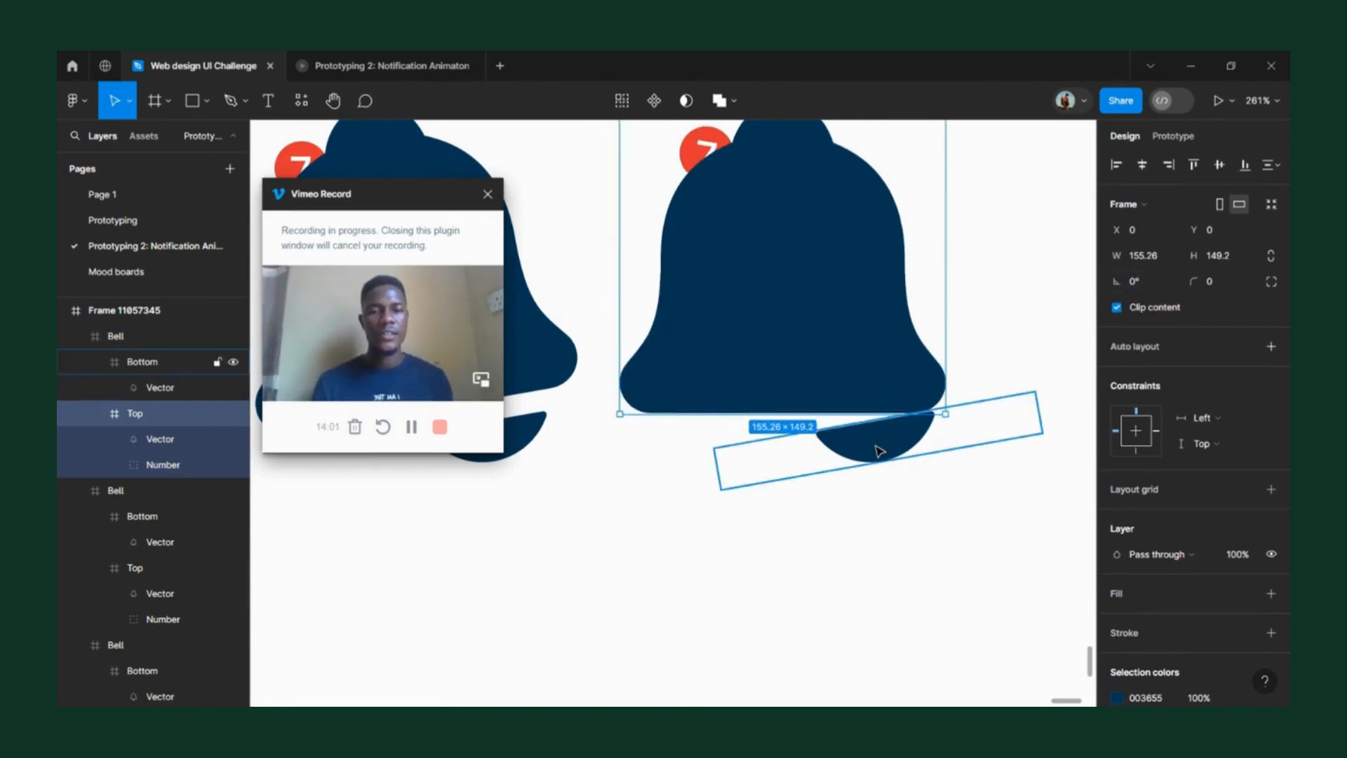
click(1144, 289)
text(0)
key(Return)
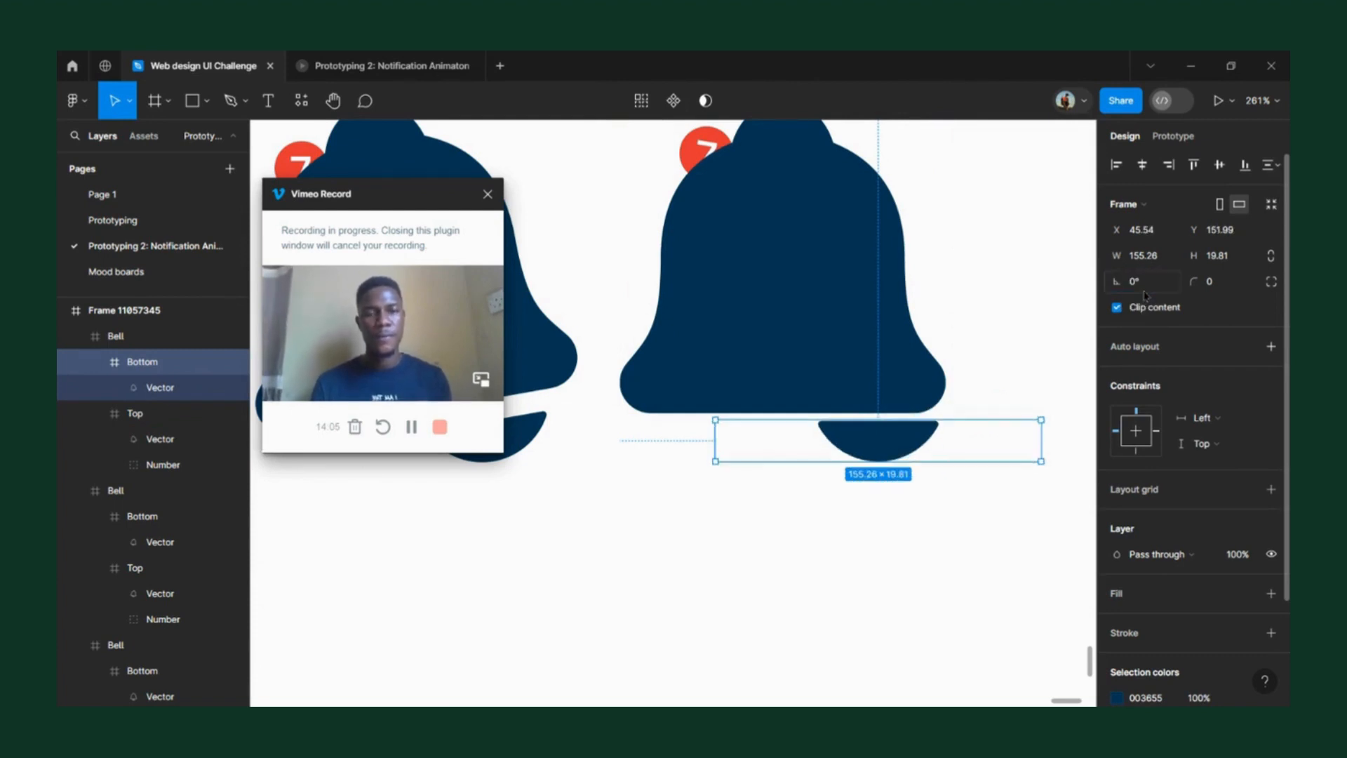
click(1142, 165)
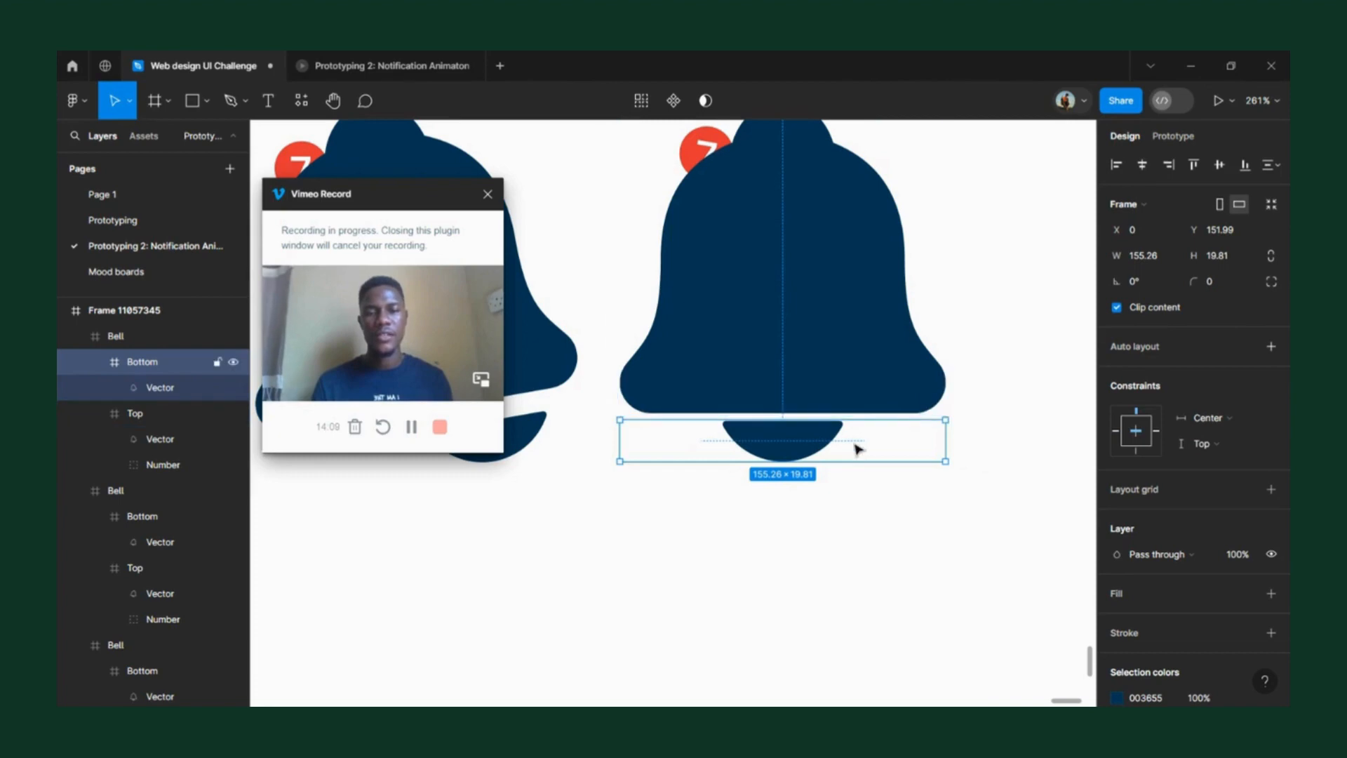
- Check the first bell's gap between Top and Bottom, and lower the fifth bell's Bottom frame to Y 161.99
scroll(857, 448, up, 2)
scroll(857, 448, down, 5)
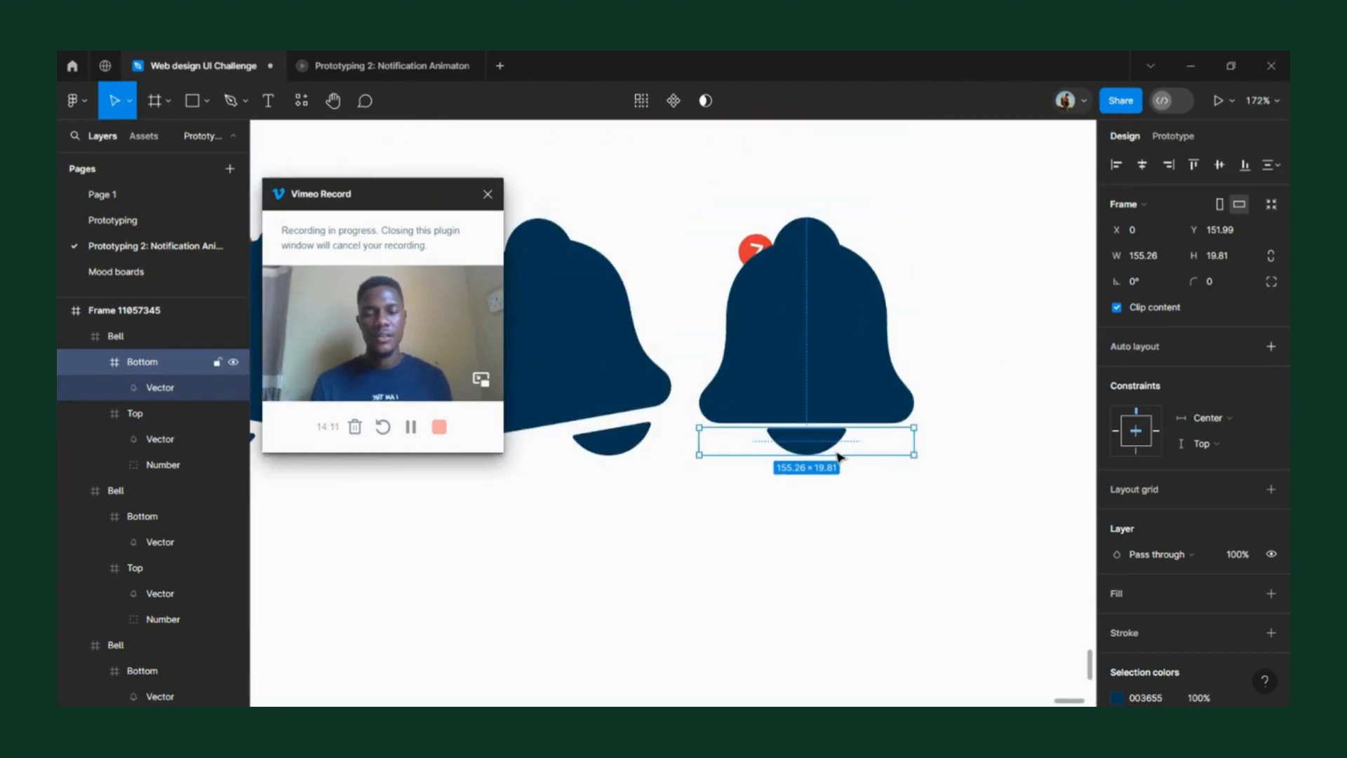
scroll(837, 455, left, 5)
scroll(840, 457, left, 3)
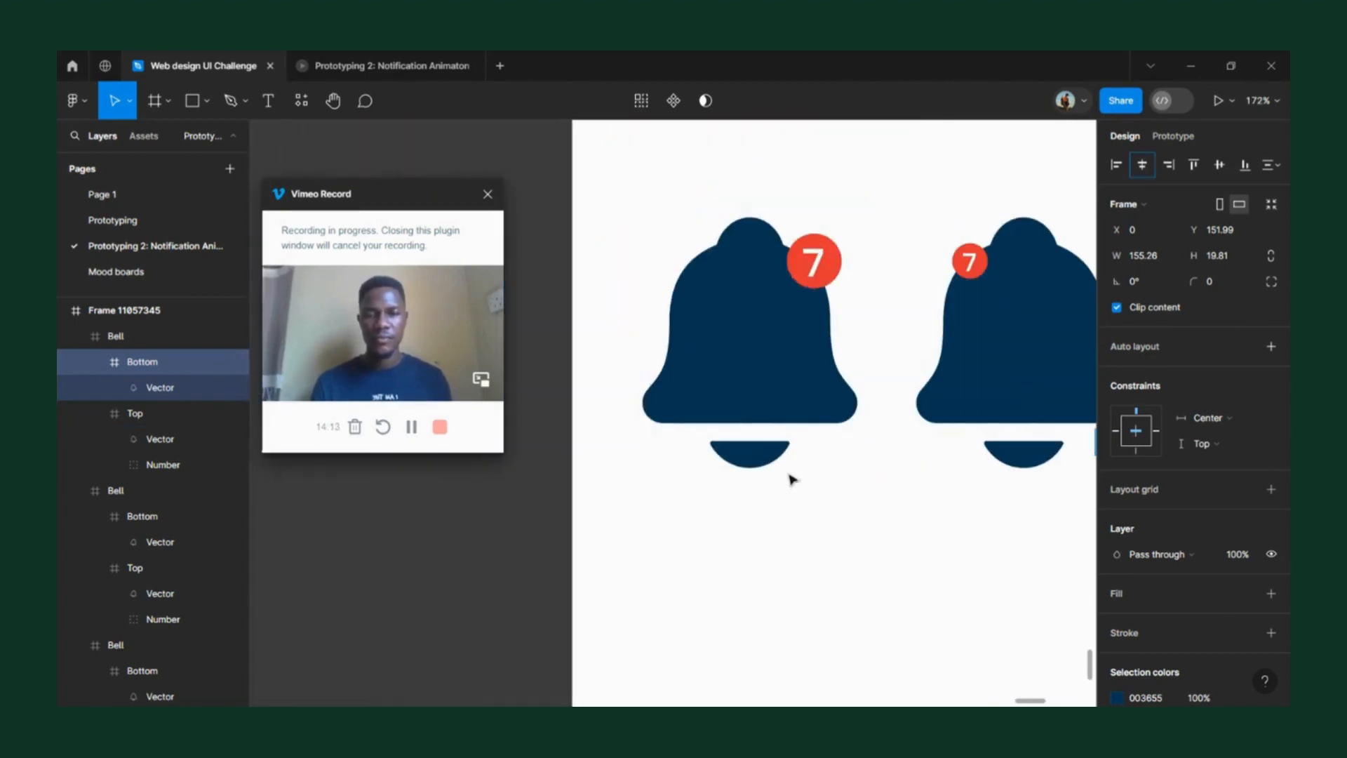
double_click(767, 463)
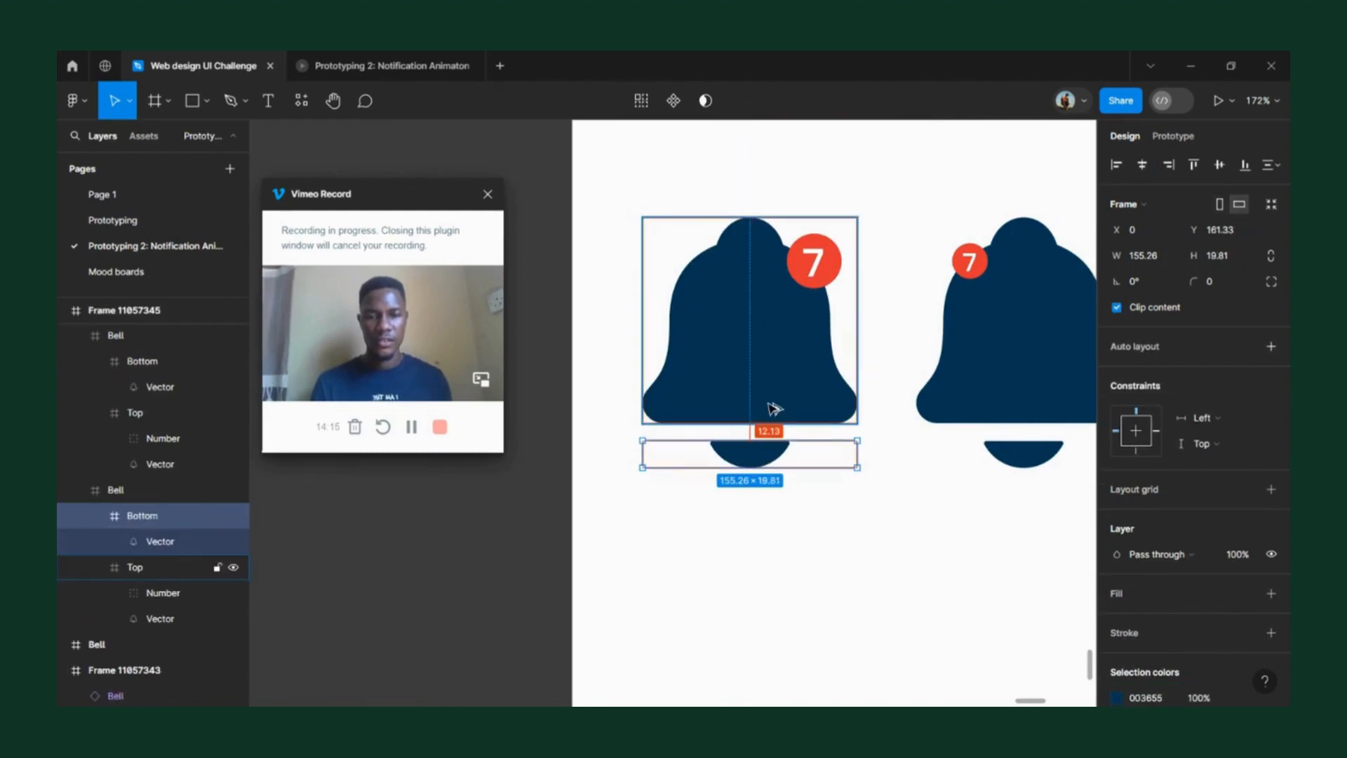
scroll(772, 407, right, 7)
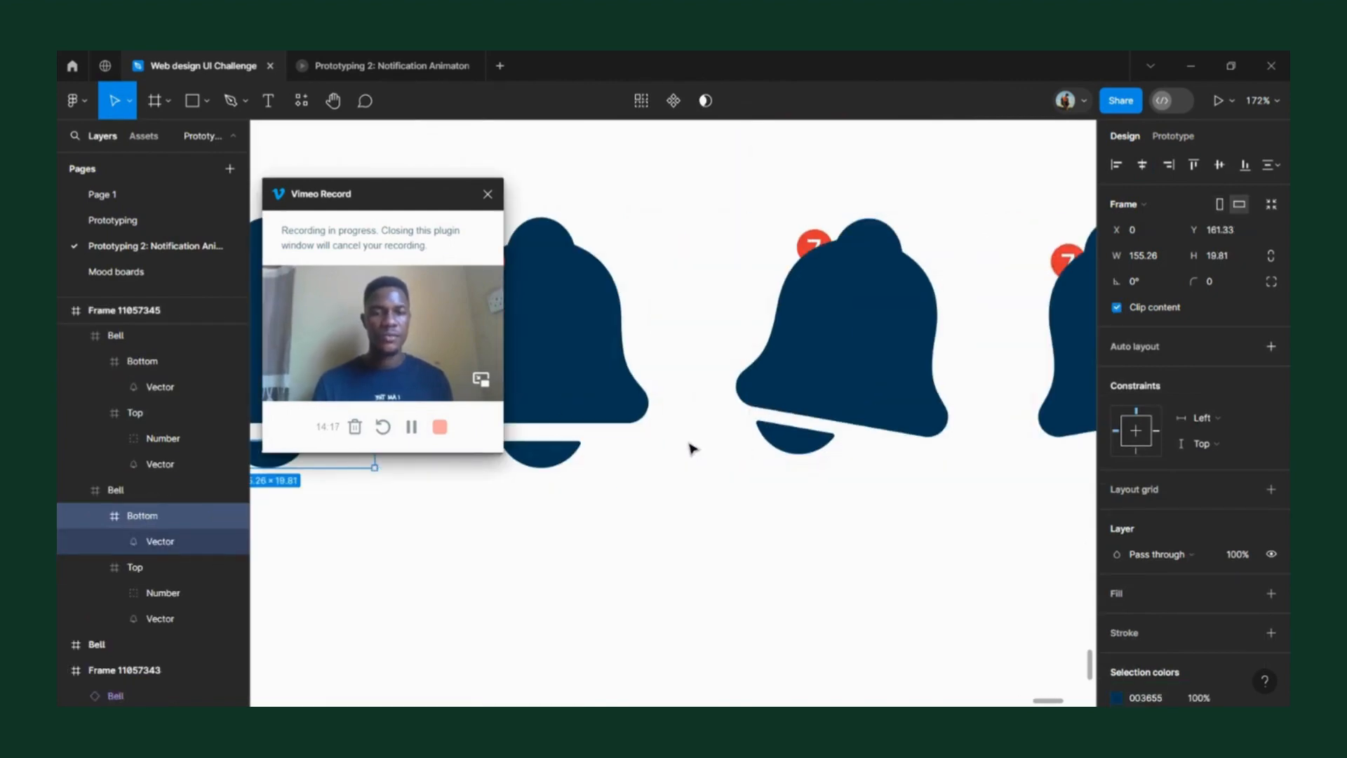
scroll(691, 449, right, 7)
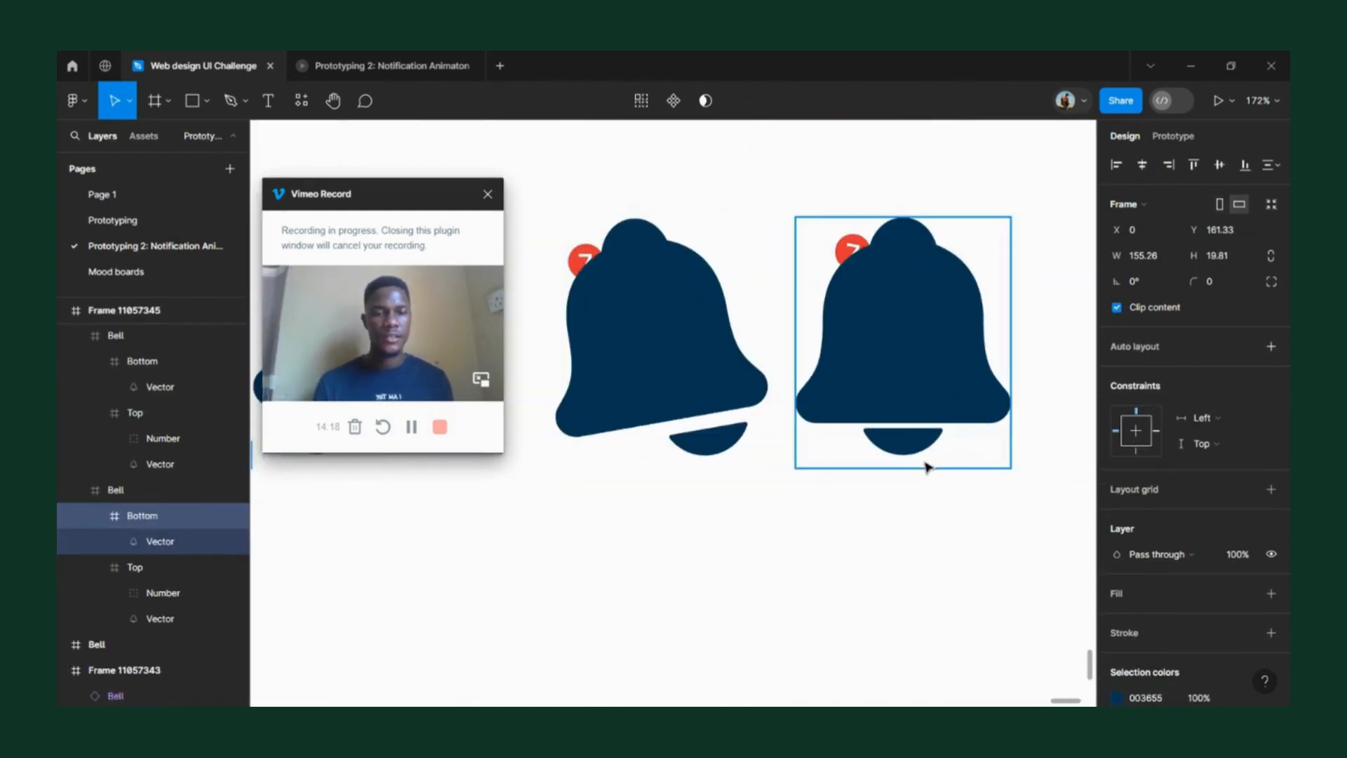
drag(915, 451, 927, 416)
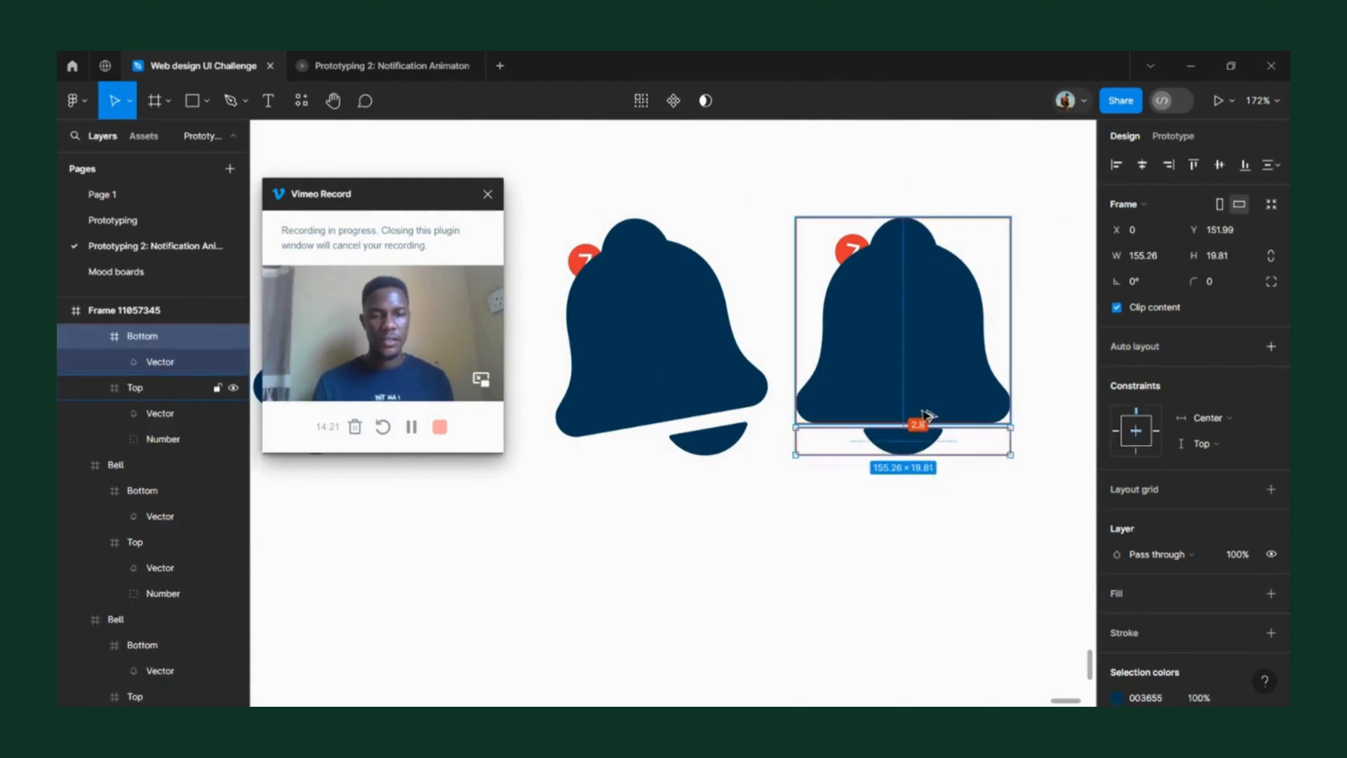
key(shift+Down)
key(shift+Down)
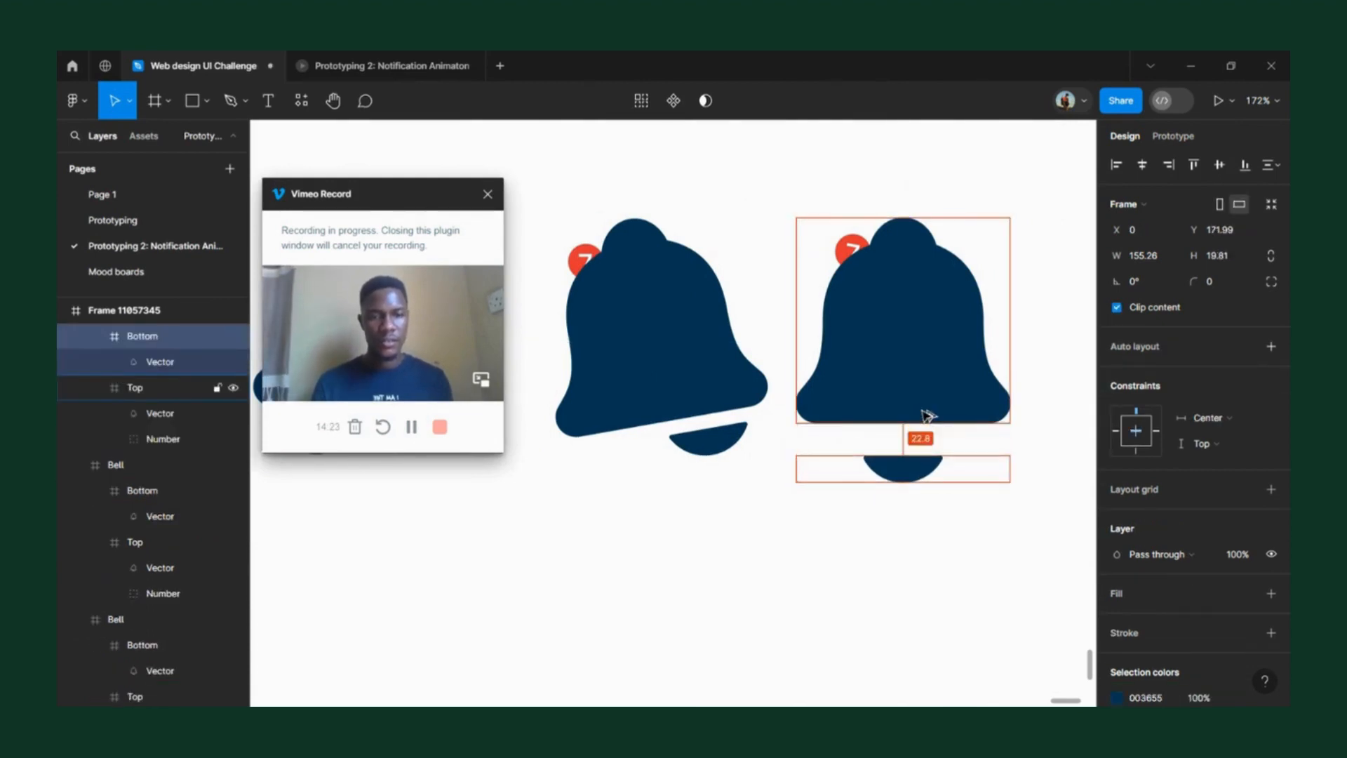
key(shift+Up)
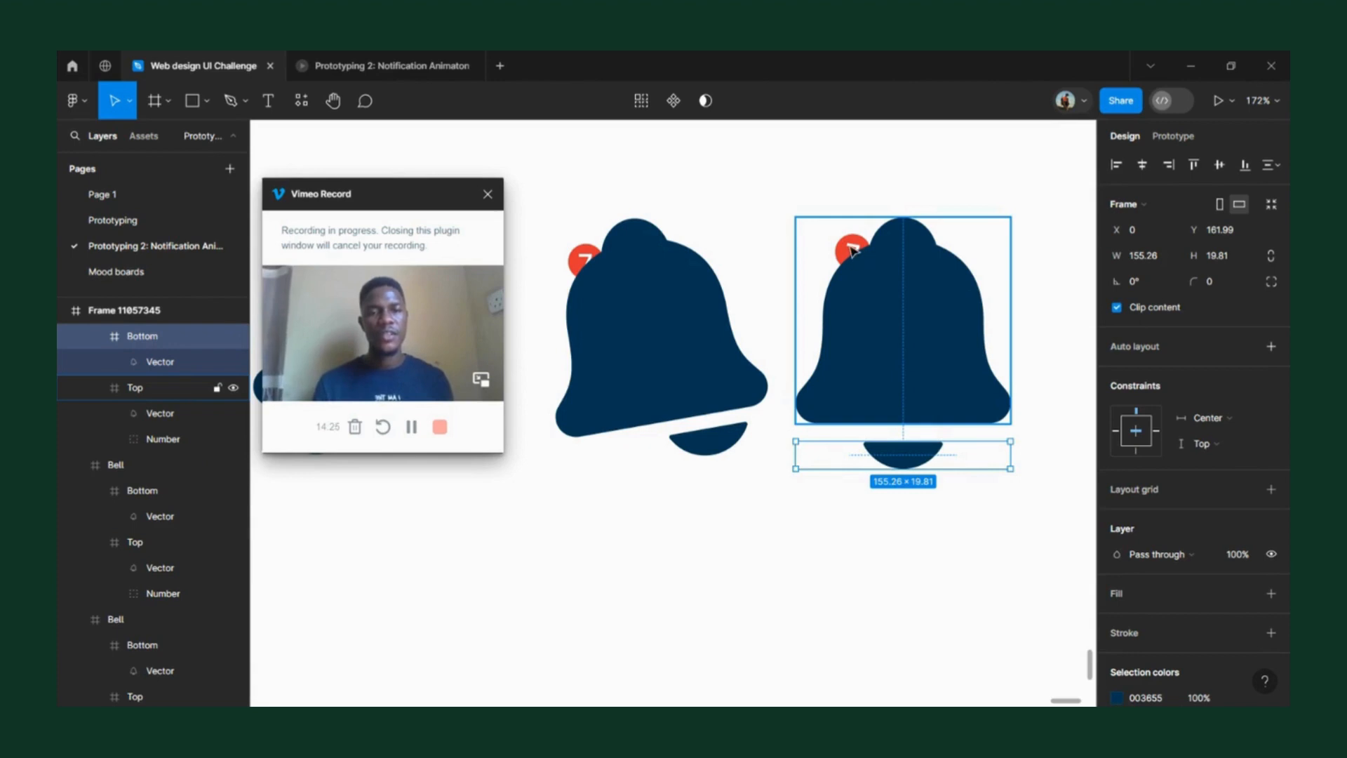
click(852, 250)
click(852, 250)
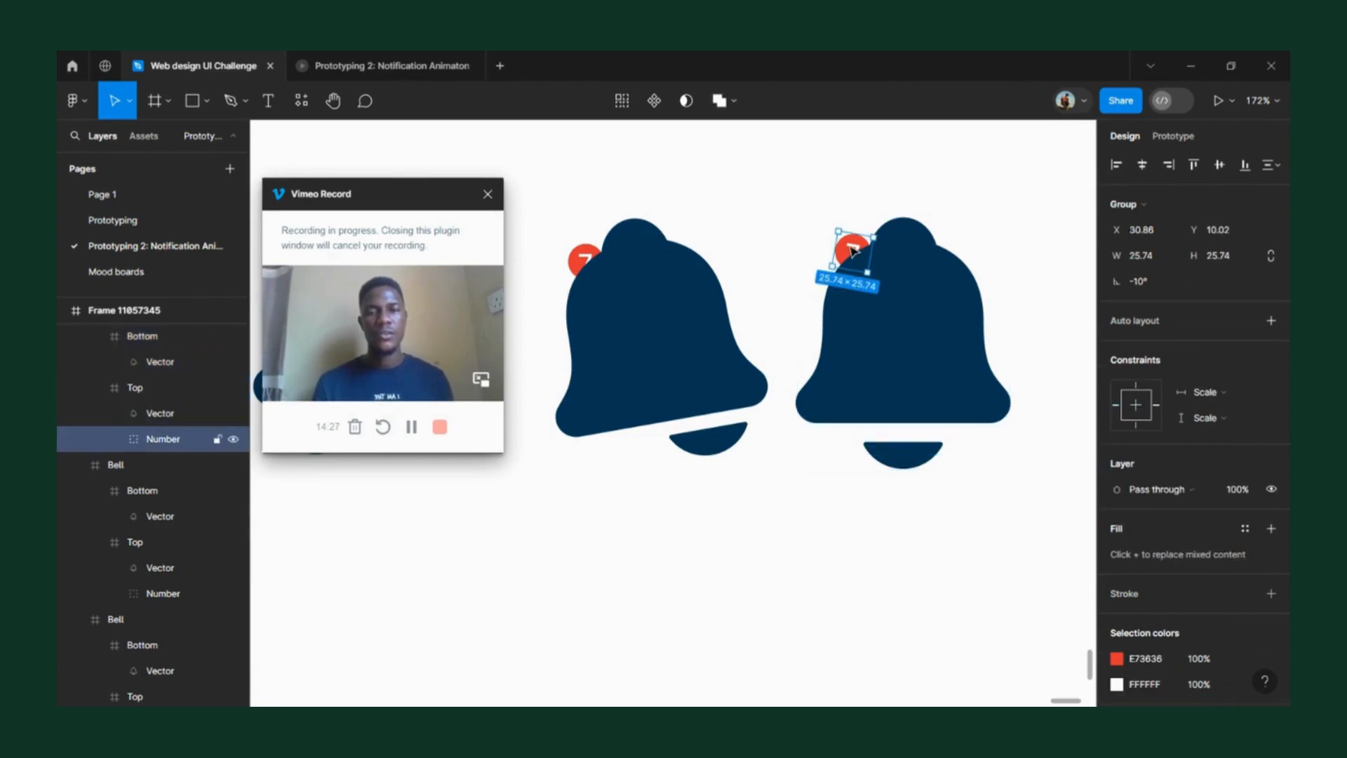
scroll(852, 250, left, 5)
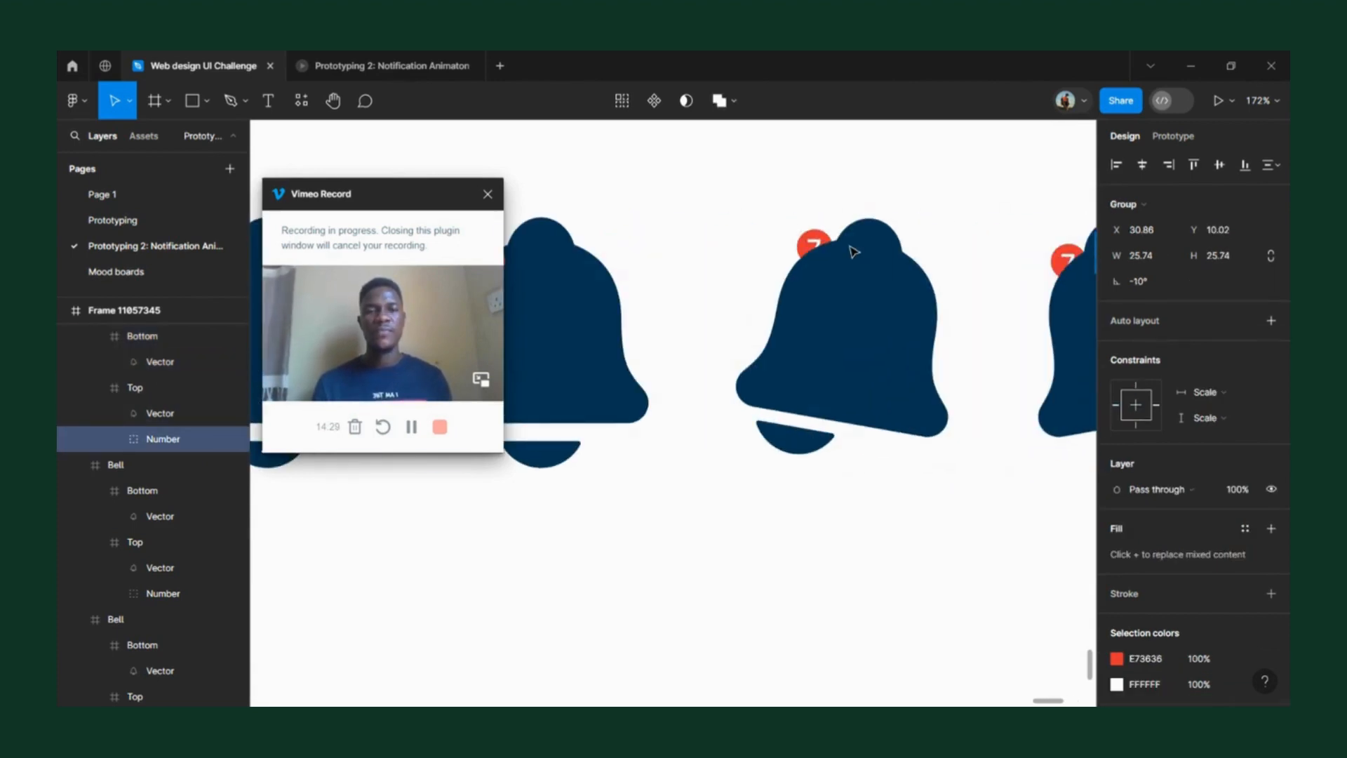
scroll(853, 251, right, 3)
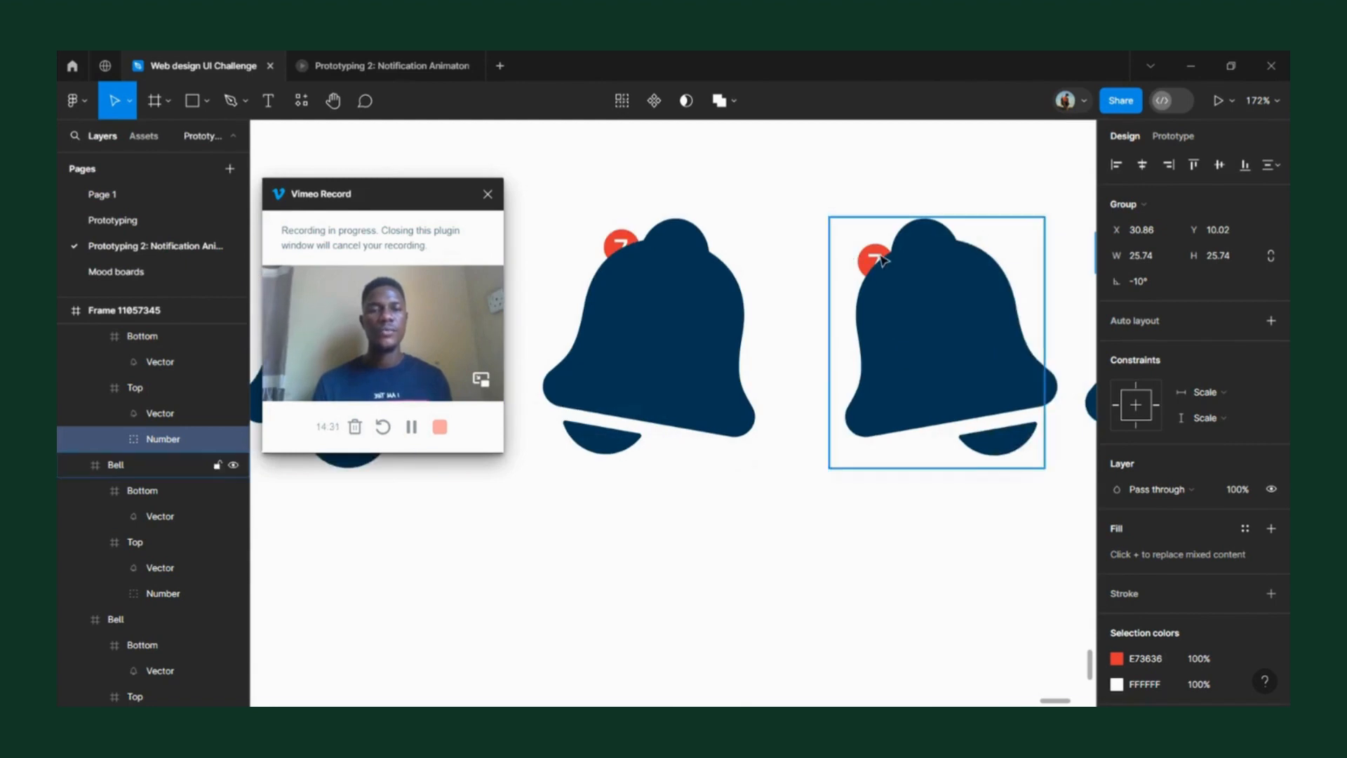
- Move the fourth bell's Number badge across to the bell's right shoulder at X 112.77, Y 31.47
click(882, 259)
click(882, 259)
click(882, 259)
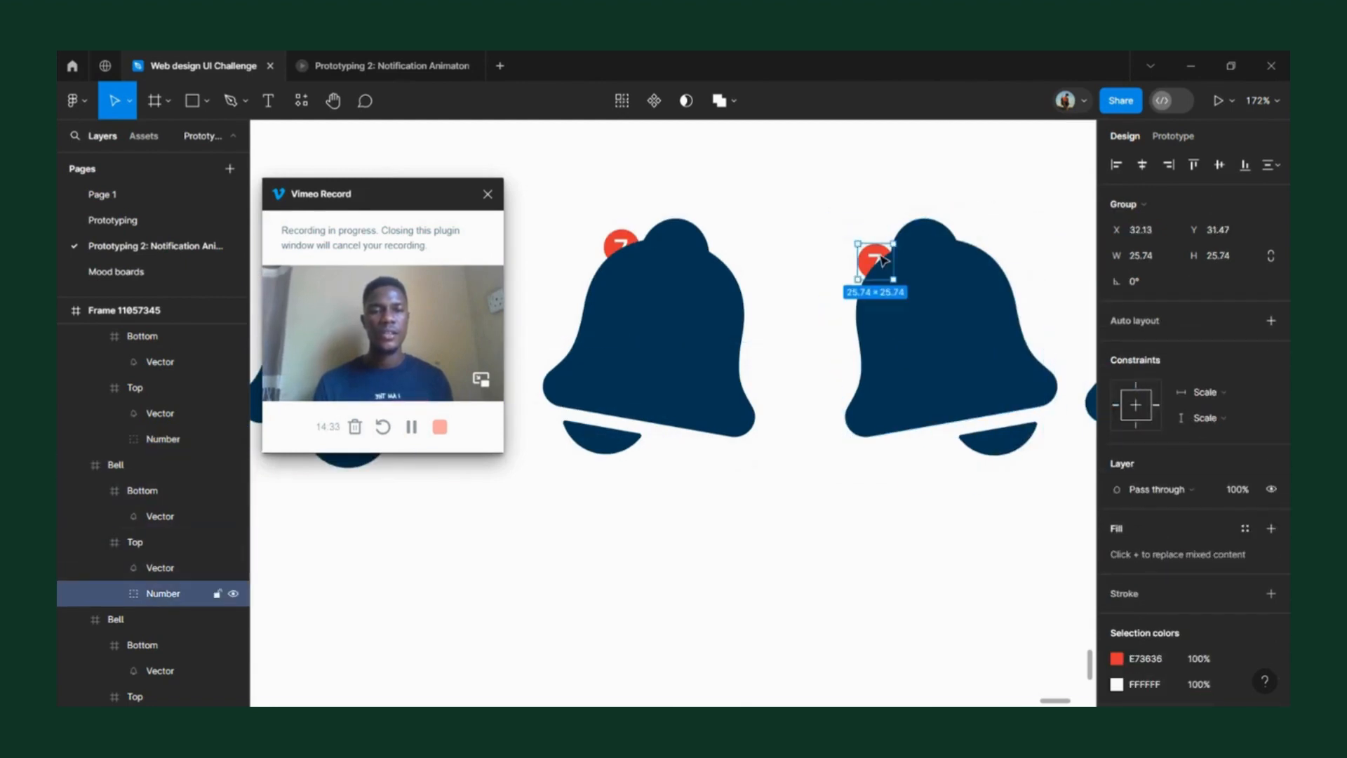
scroll(878, 261, down, 5)
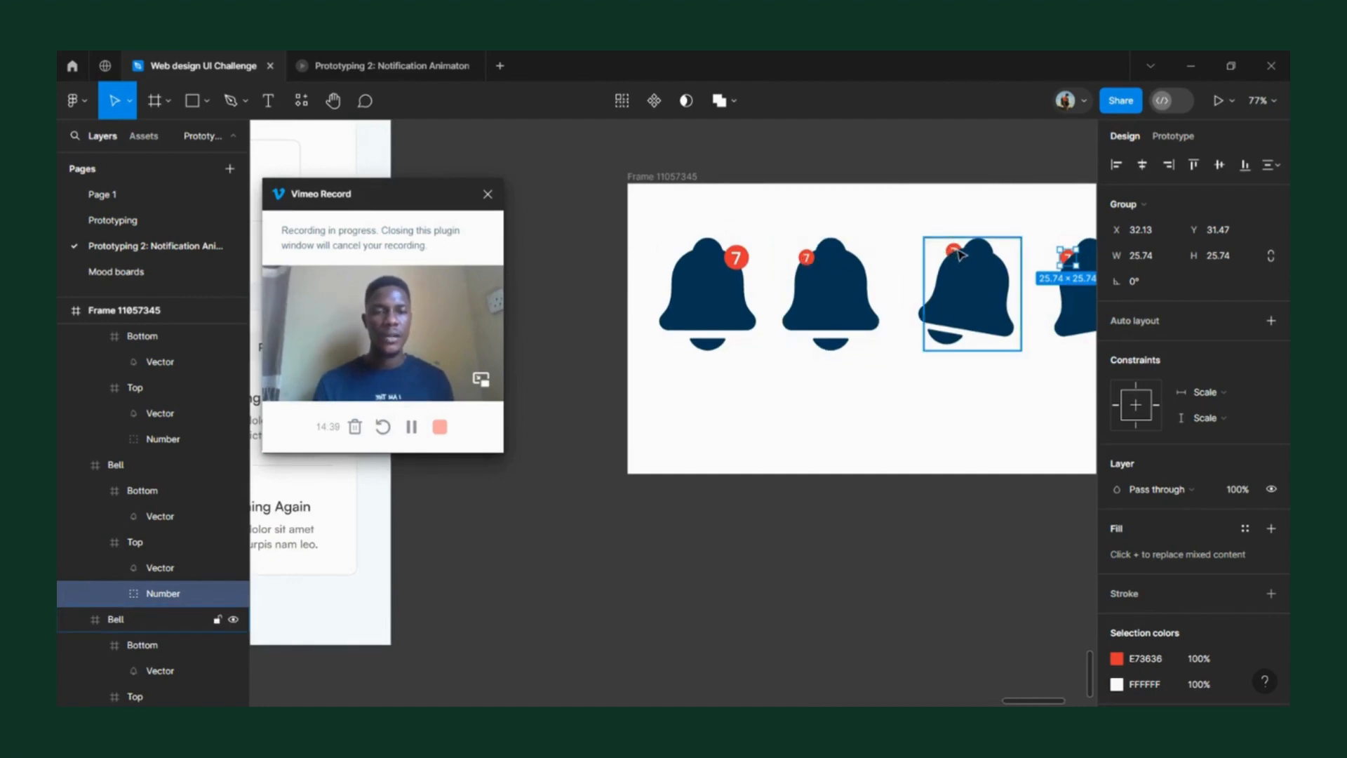
scroll(1044, 249, right, 3)
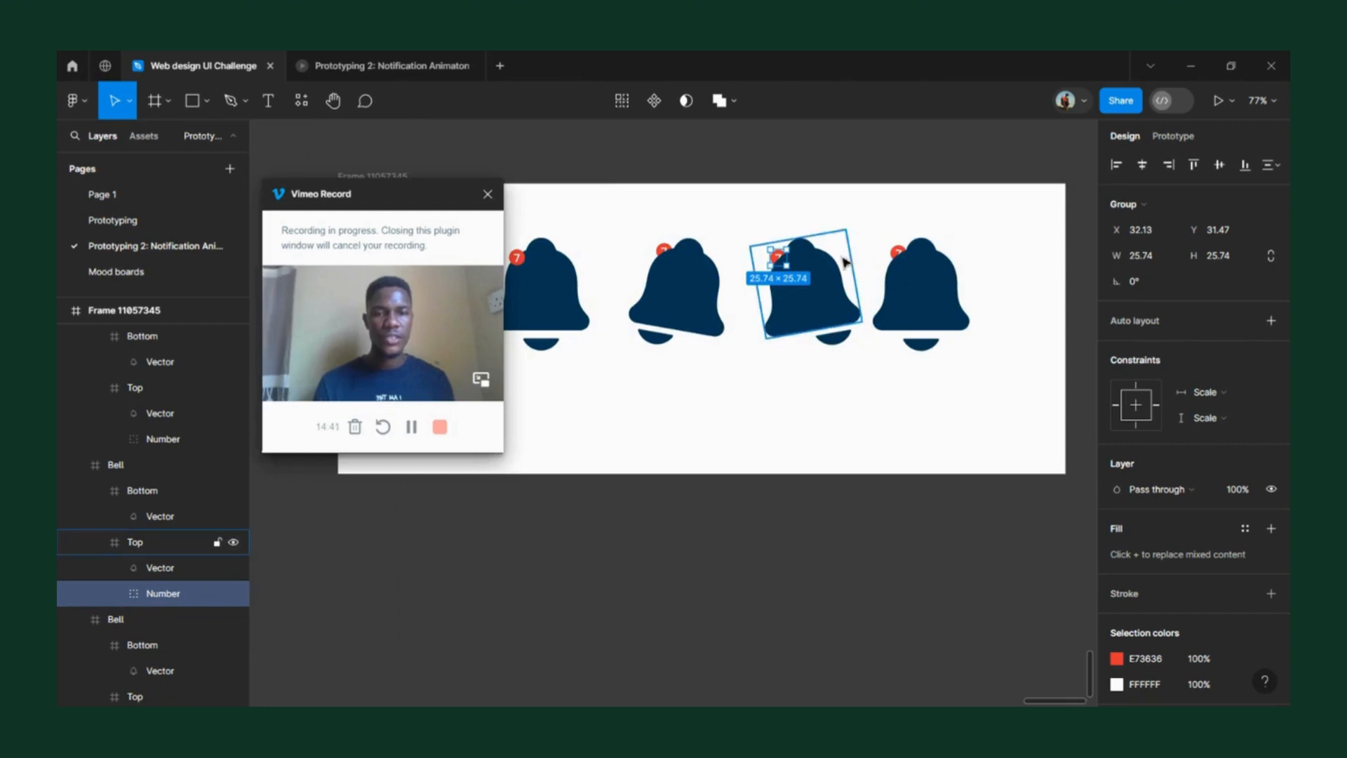
scroll(844, 262, up, 5)
scroll(844, 262, up, 4)
drag(622, 240, 804, 253)
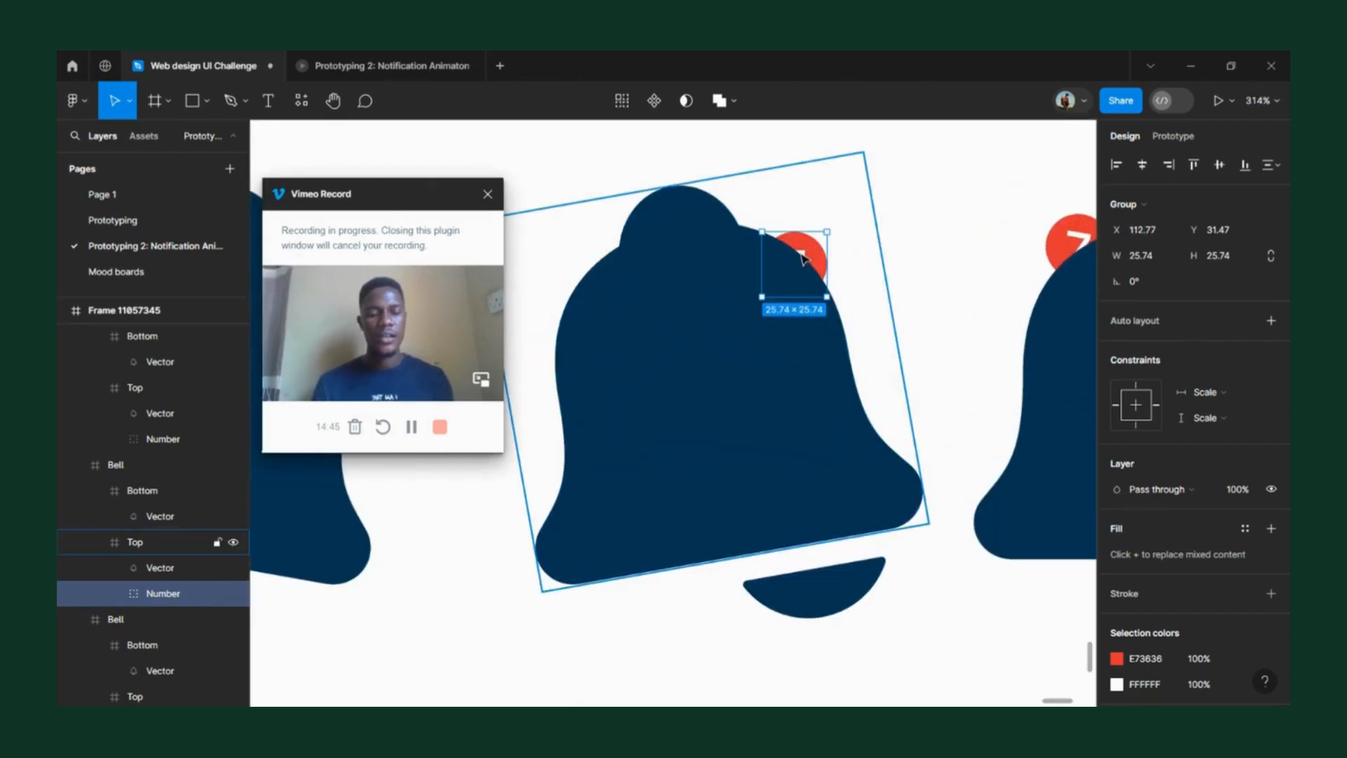
- Bring the fourth bell's Number badge in front of the bell shape
key(ctrl+])
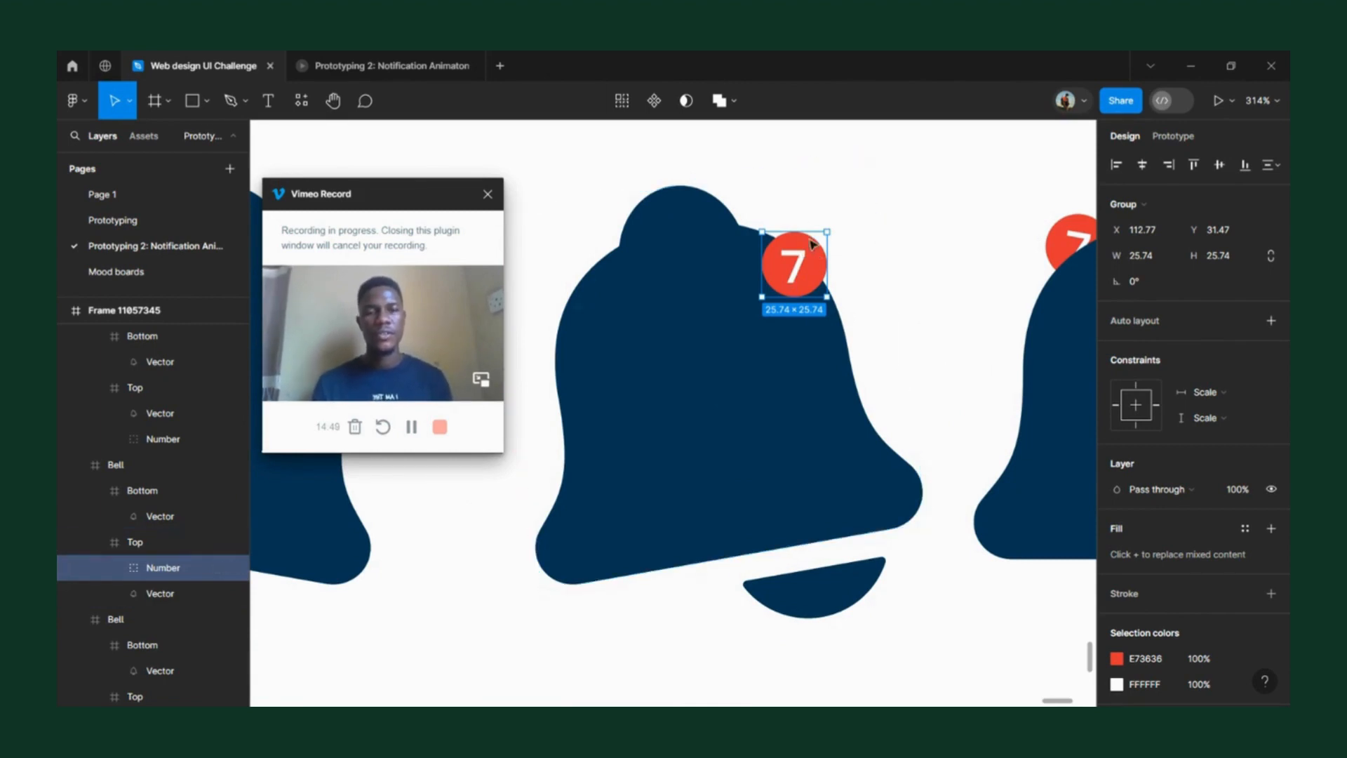
right_click(819, 278)
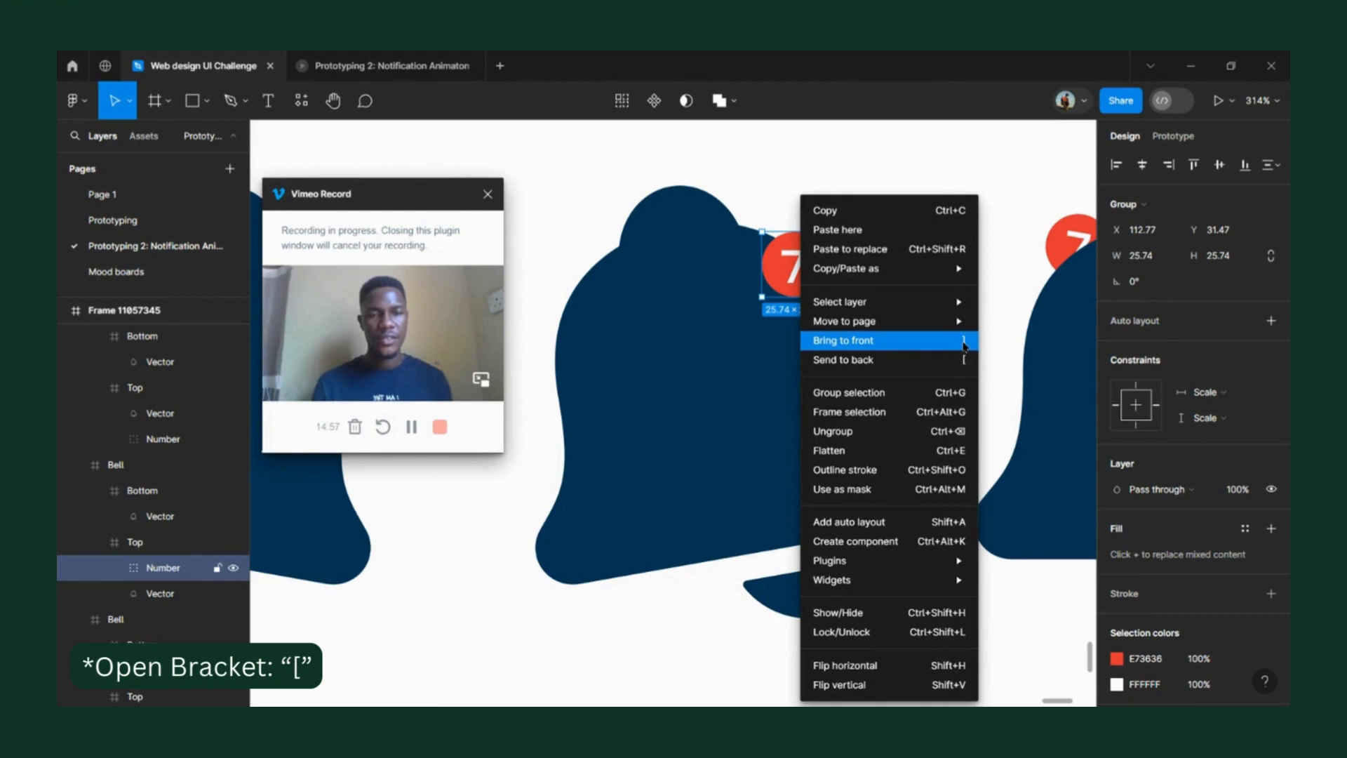
click(958, 345)
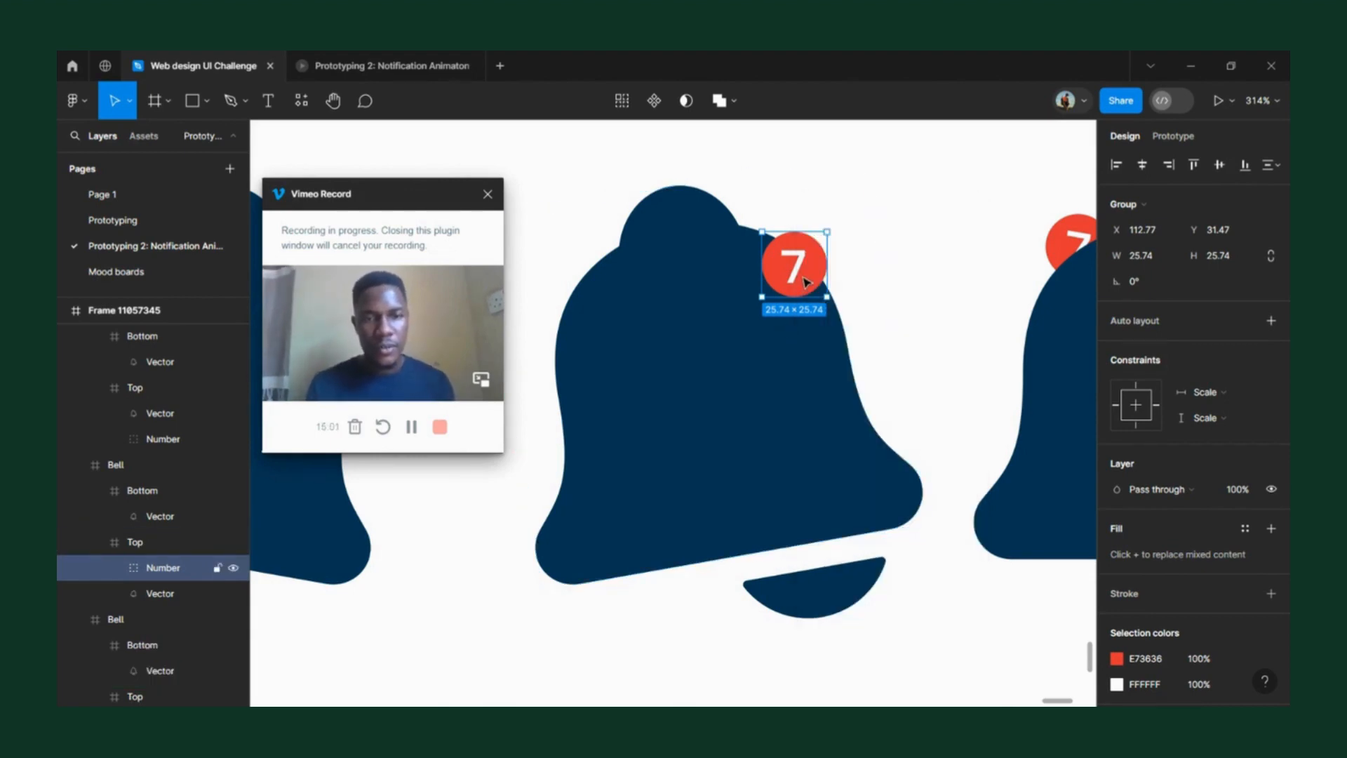
- Nudge the fourth bell's Number badge up to Y 29.47 and place it behind the bell shape
key(Up)
key(Up)
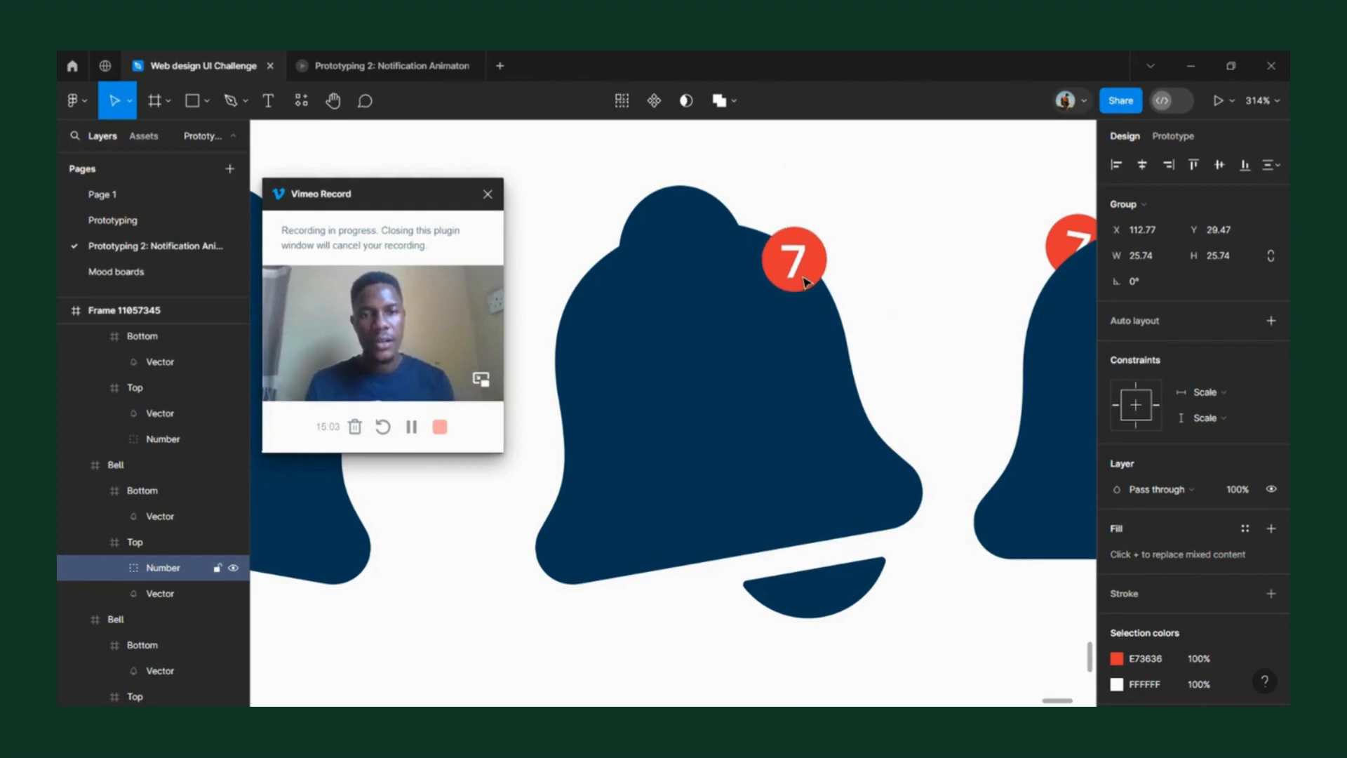
key(shift+1)
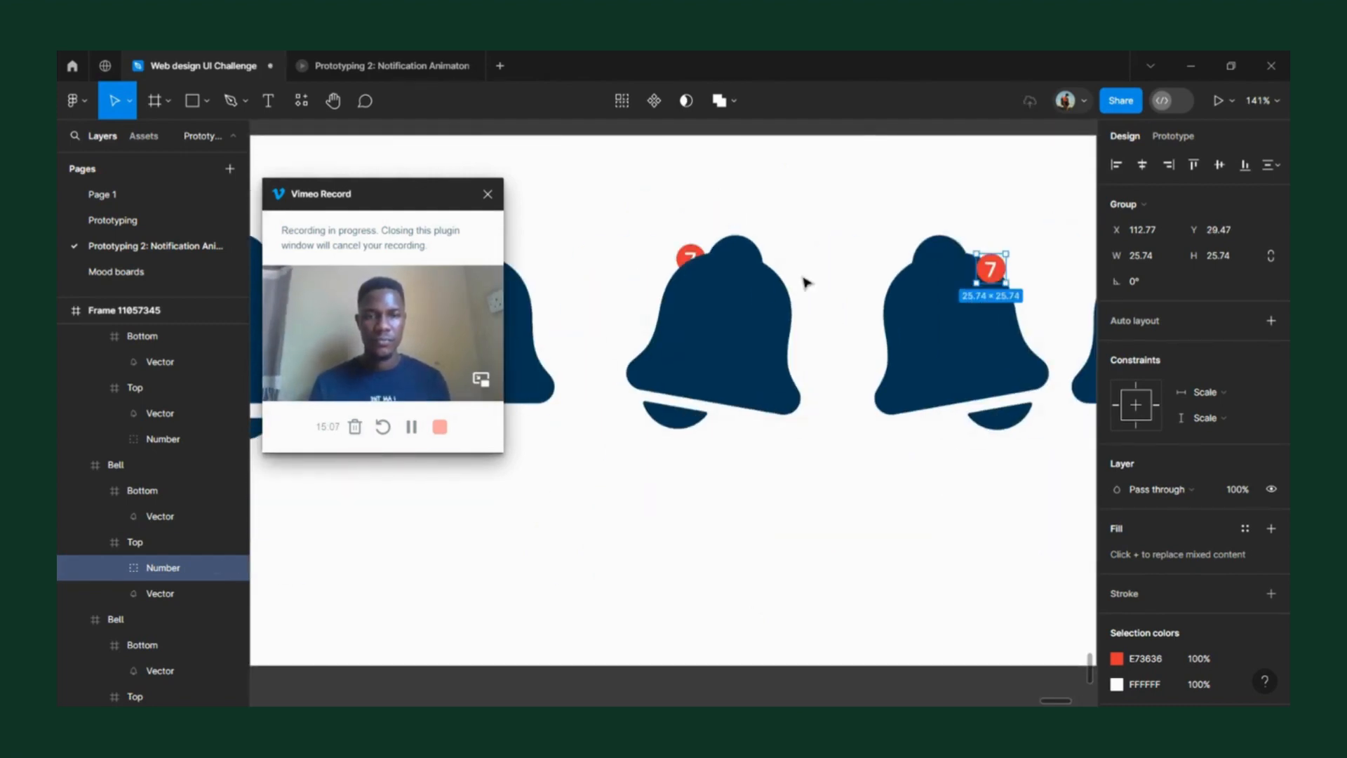
scroll(805, 281, right, 3)
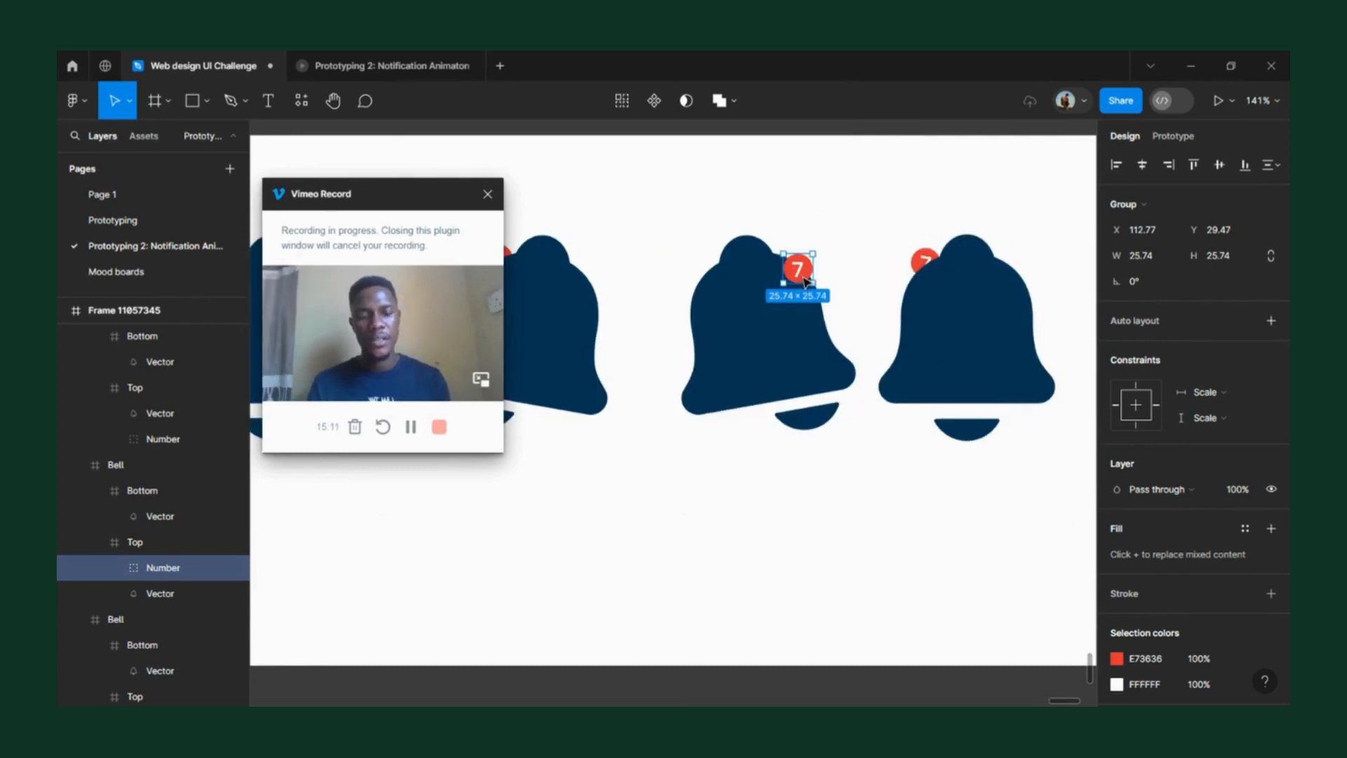
key(ctrl+[)
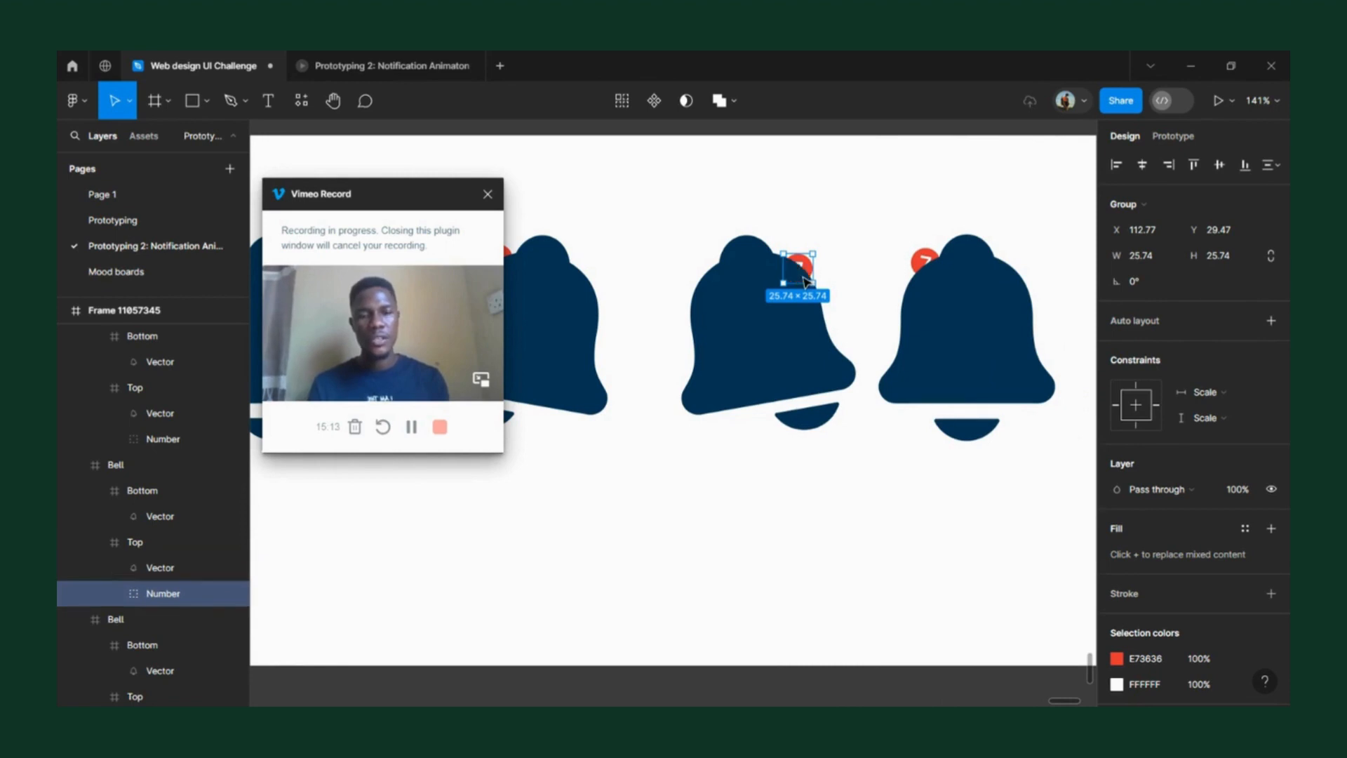
scroll(806, 281, left, 3)
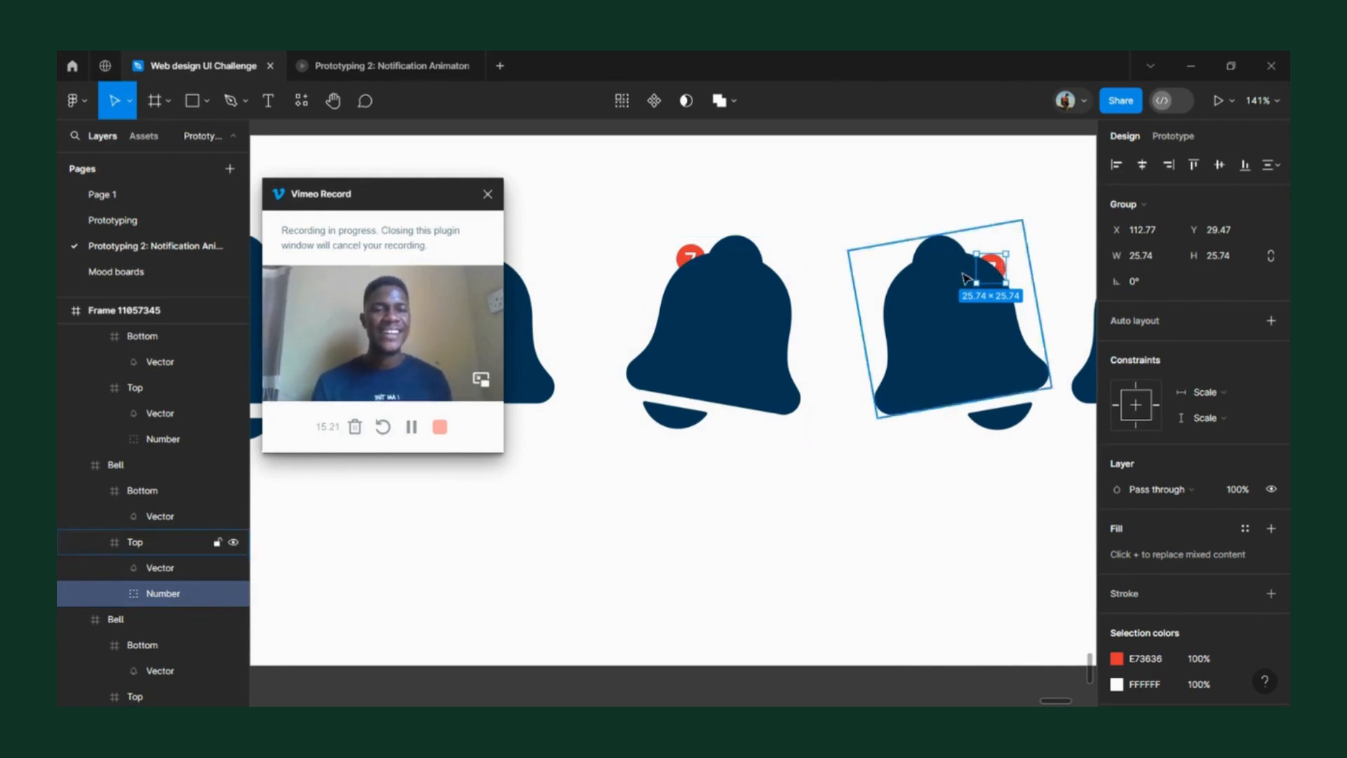
scroll(982, 273, right, 5)
scroll(701, 281, left, 2)
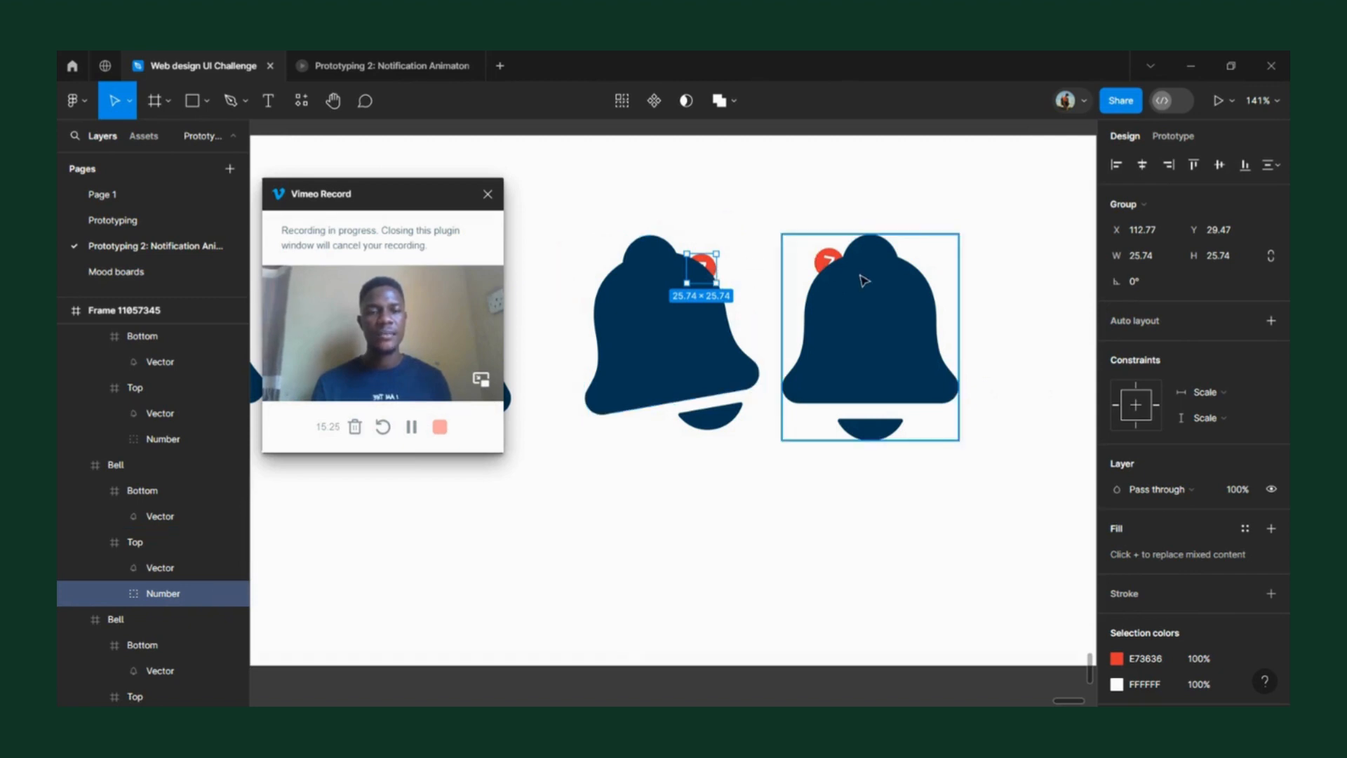
- Delete the existing upright fifth bell to the right of the right-hand tilted bell
click(865, 280)
key(Delete)
scroll(864, 281, left, 3)
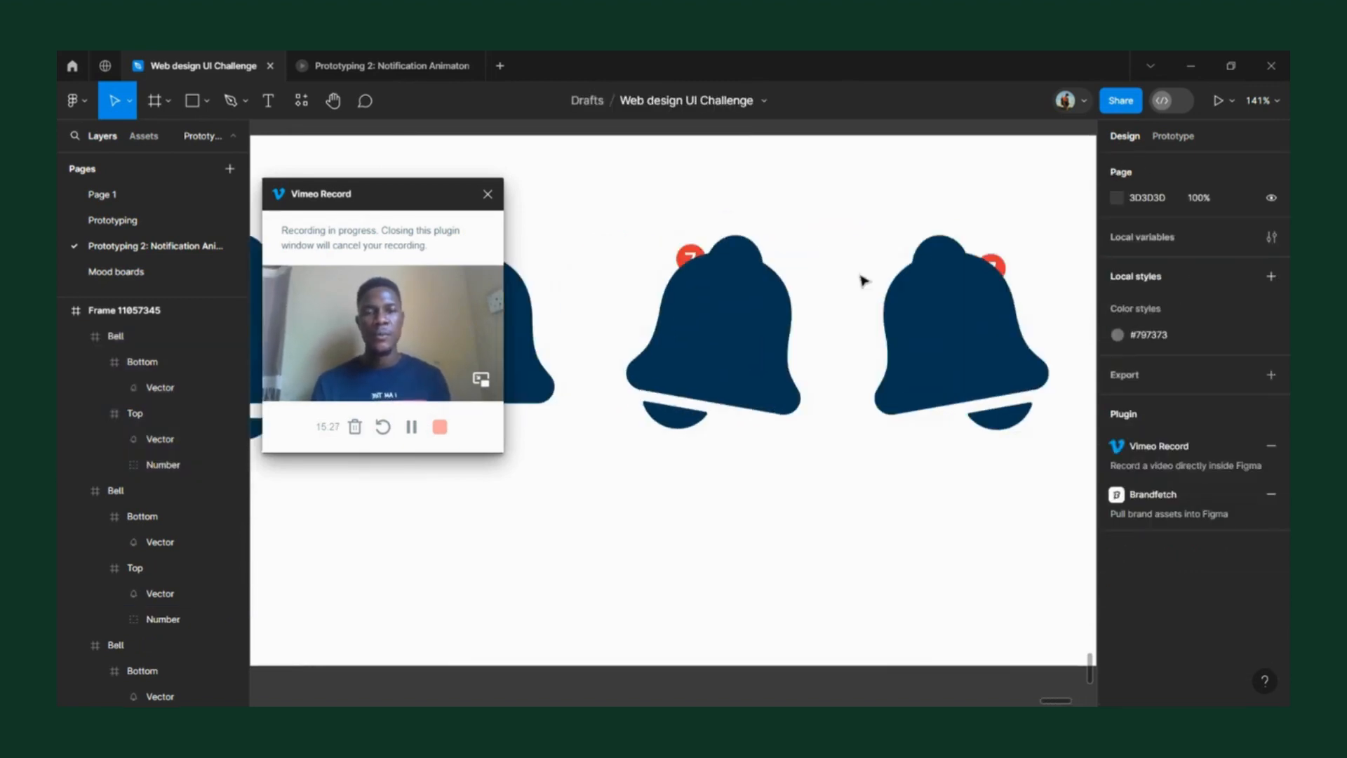
- Nudge the fourth bell's Number badge up to Y 24.47
scroll(825, 284, right, 1)
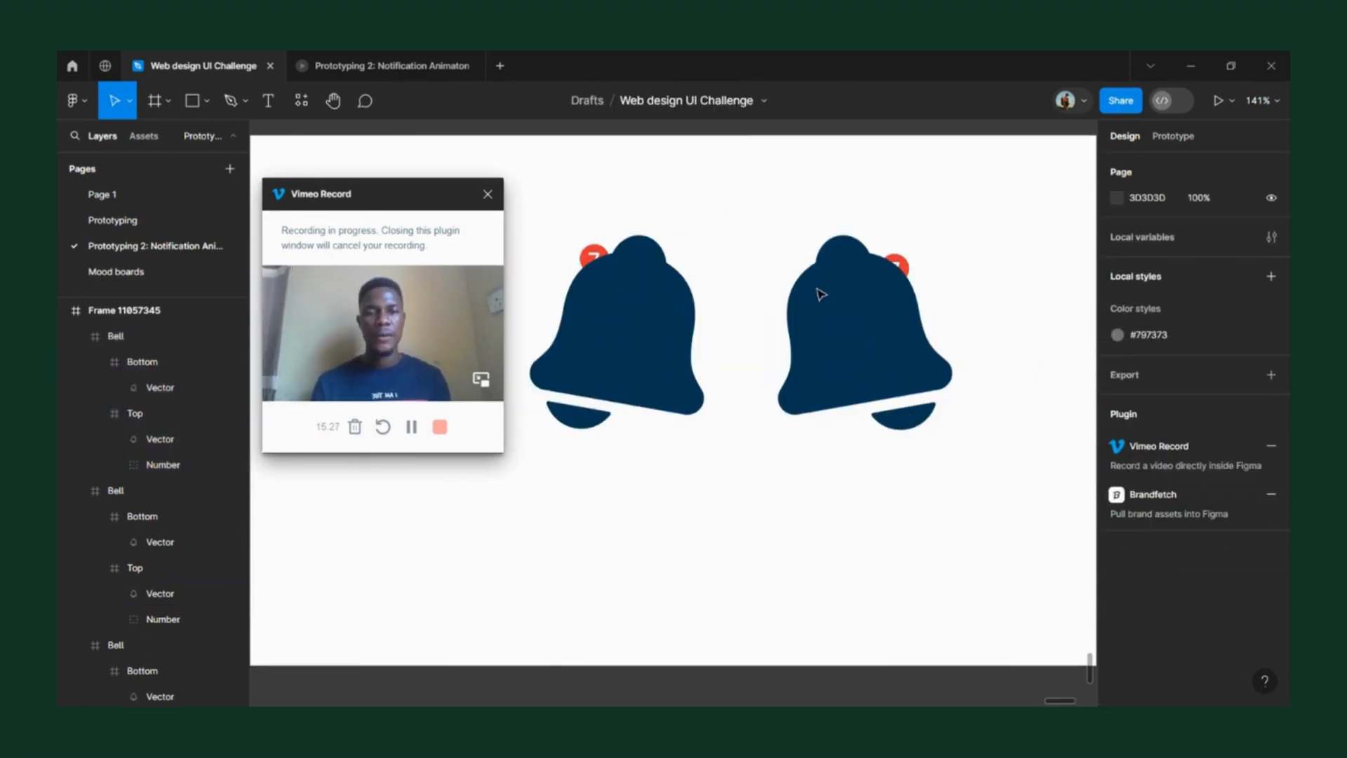
double_click(900, 267)
double_click(900, 267)
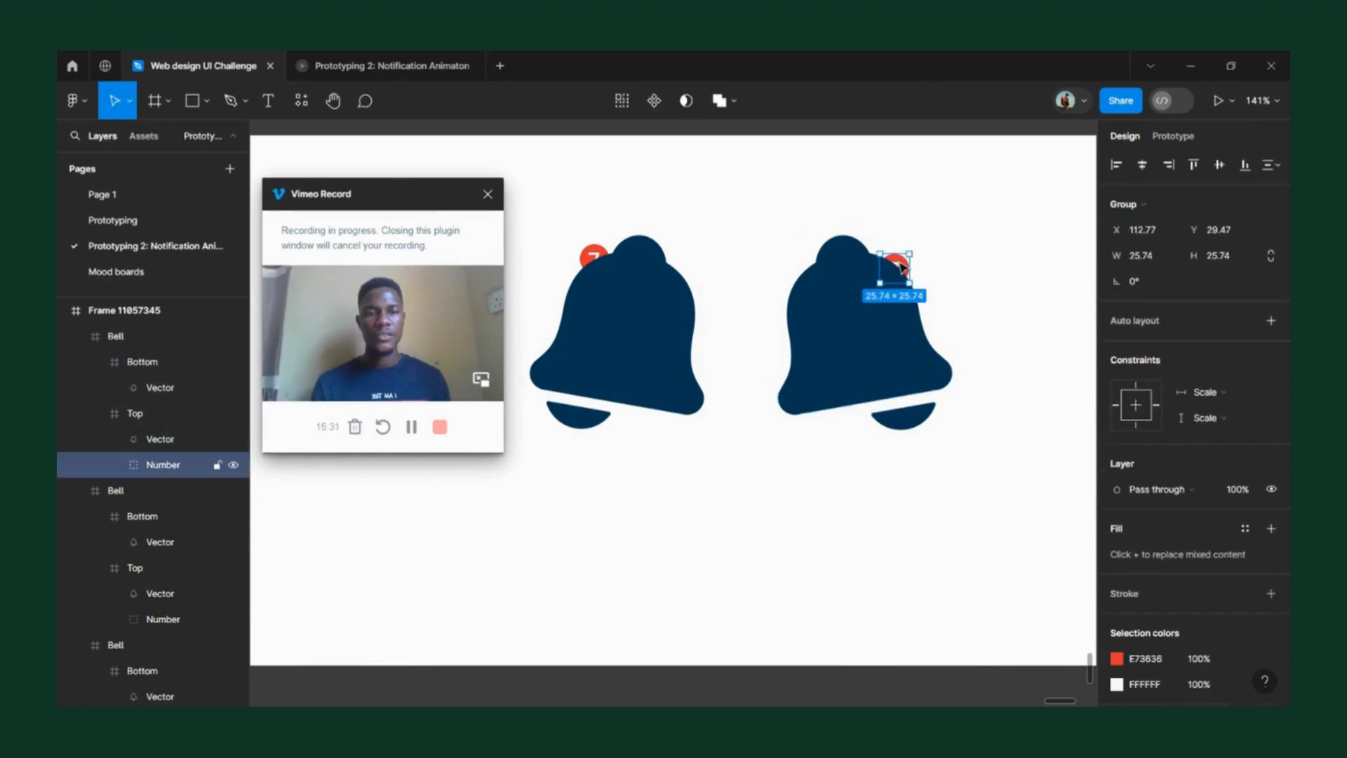
key(Up)
key(Up)
key(Up)
key(Up)
key(Up)
key(Up)
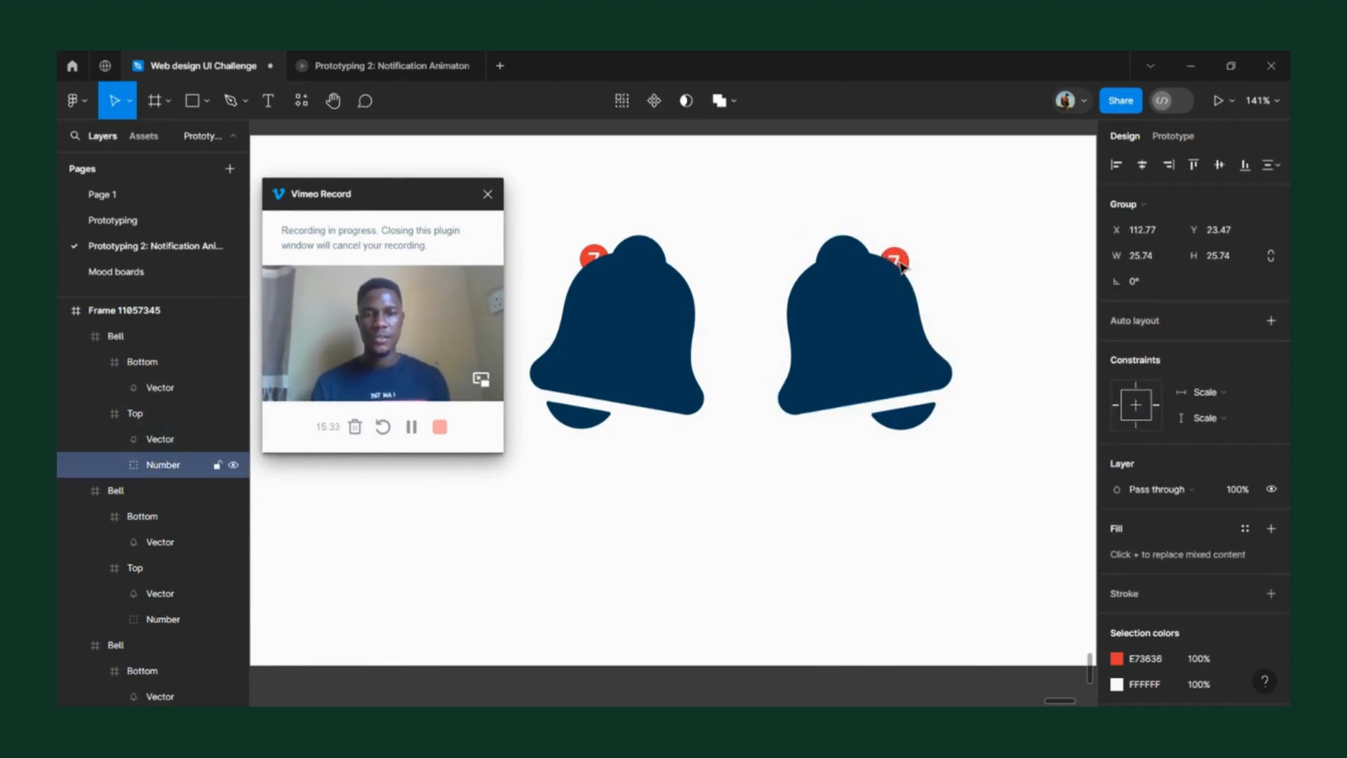
key(Down)
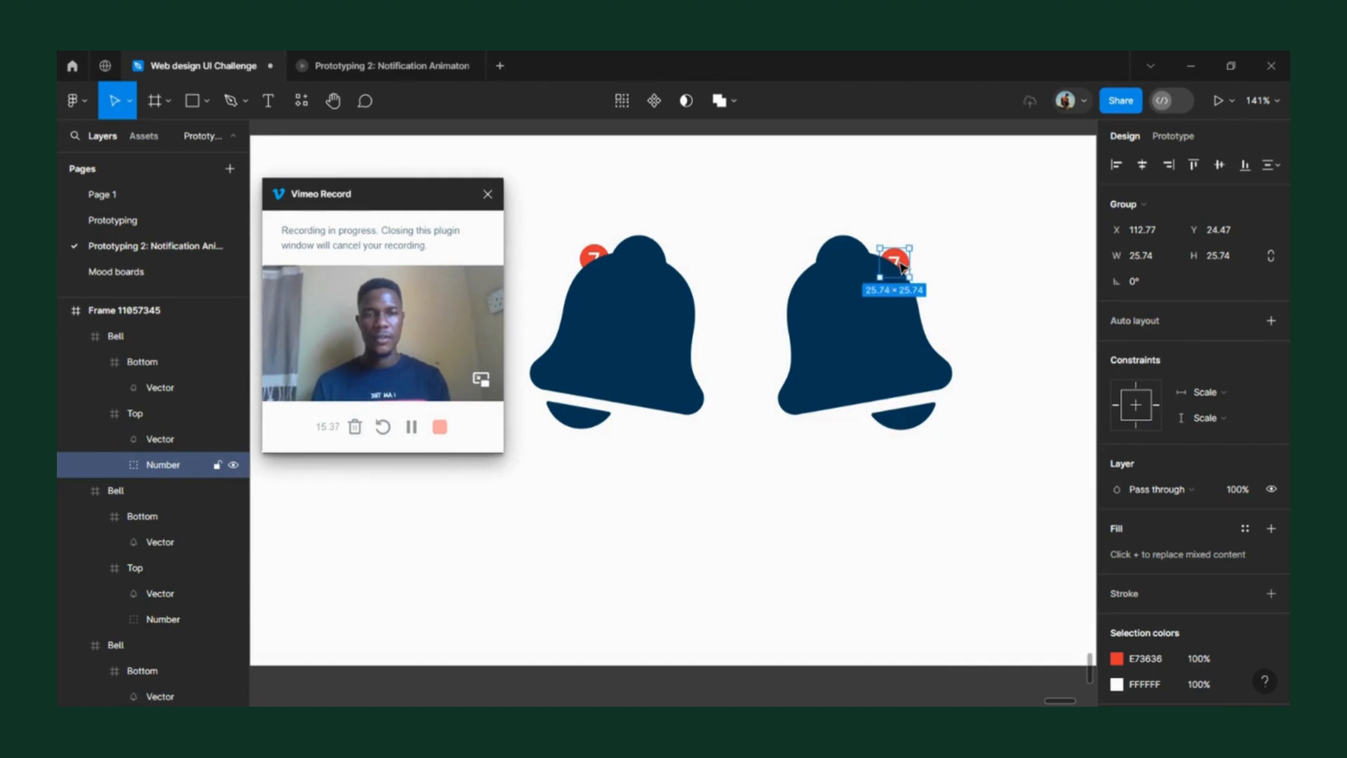
- Duplicate the fourth bell to its right, placing the copy at X 876, Y 87.33
click(860, 217)
click(856, 310)
drag(851, 294, 1086, 343)
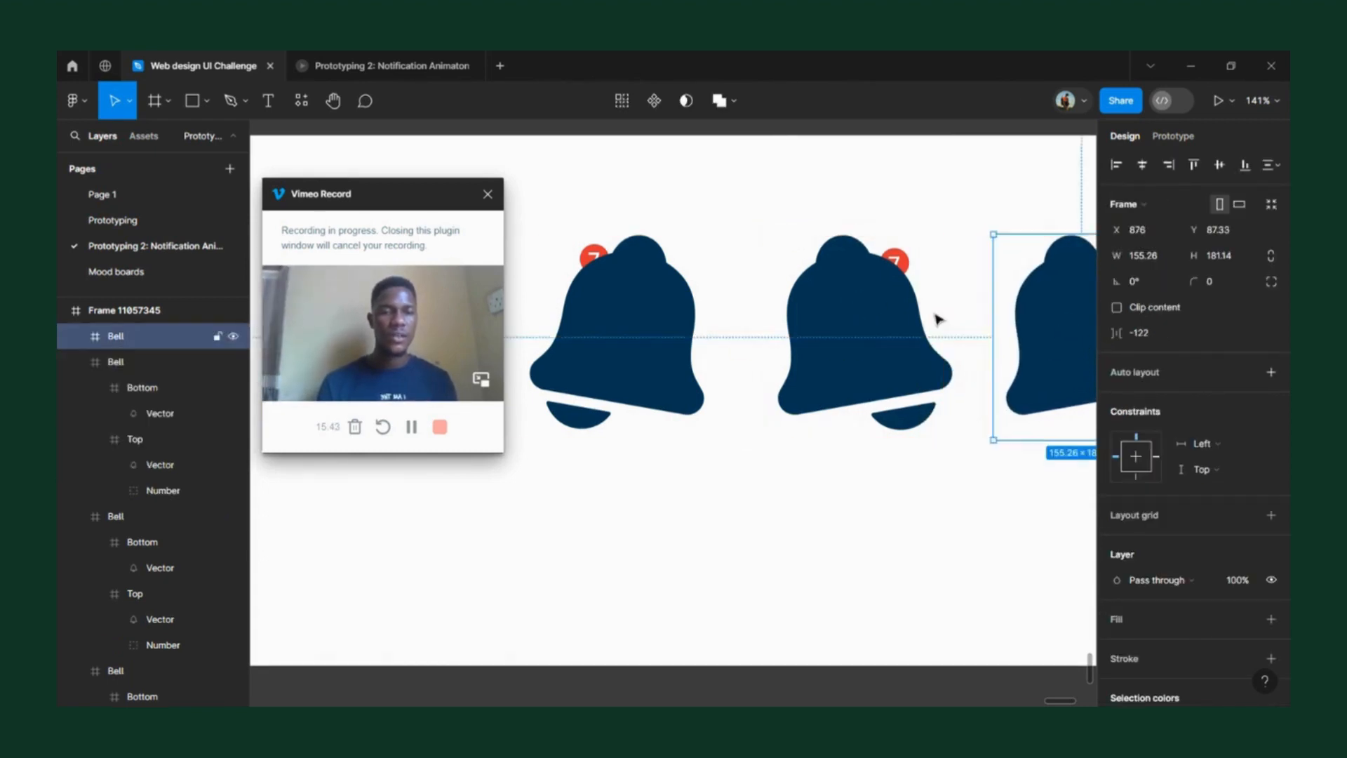
- Set the rotation of the duplicated bell's Top frame to 0°
scroll(912, 316, right, 5)
double_click(745, 344)
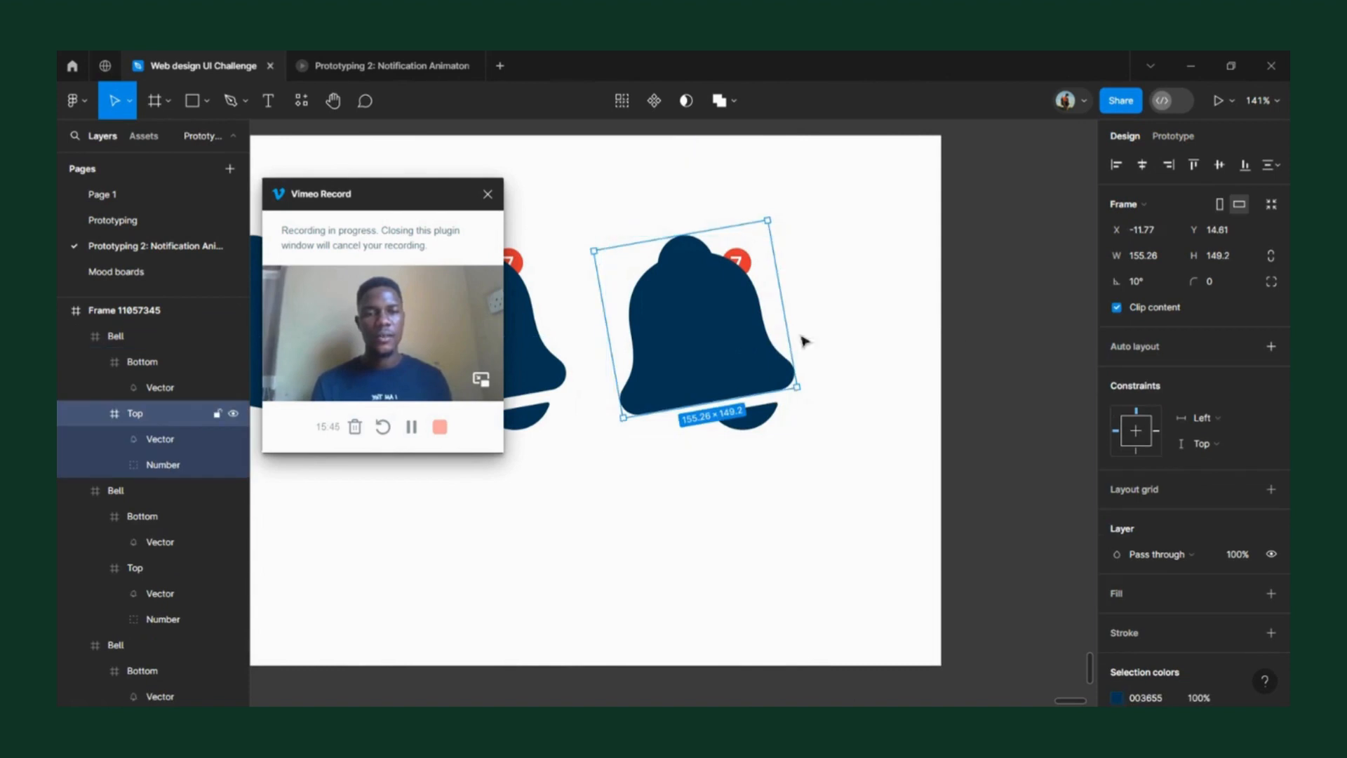
click(1152, 282)
text(0)
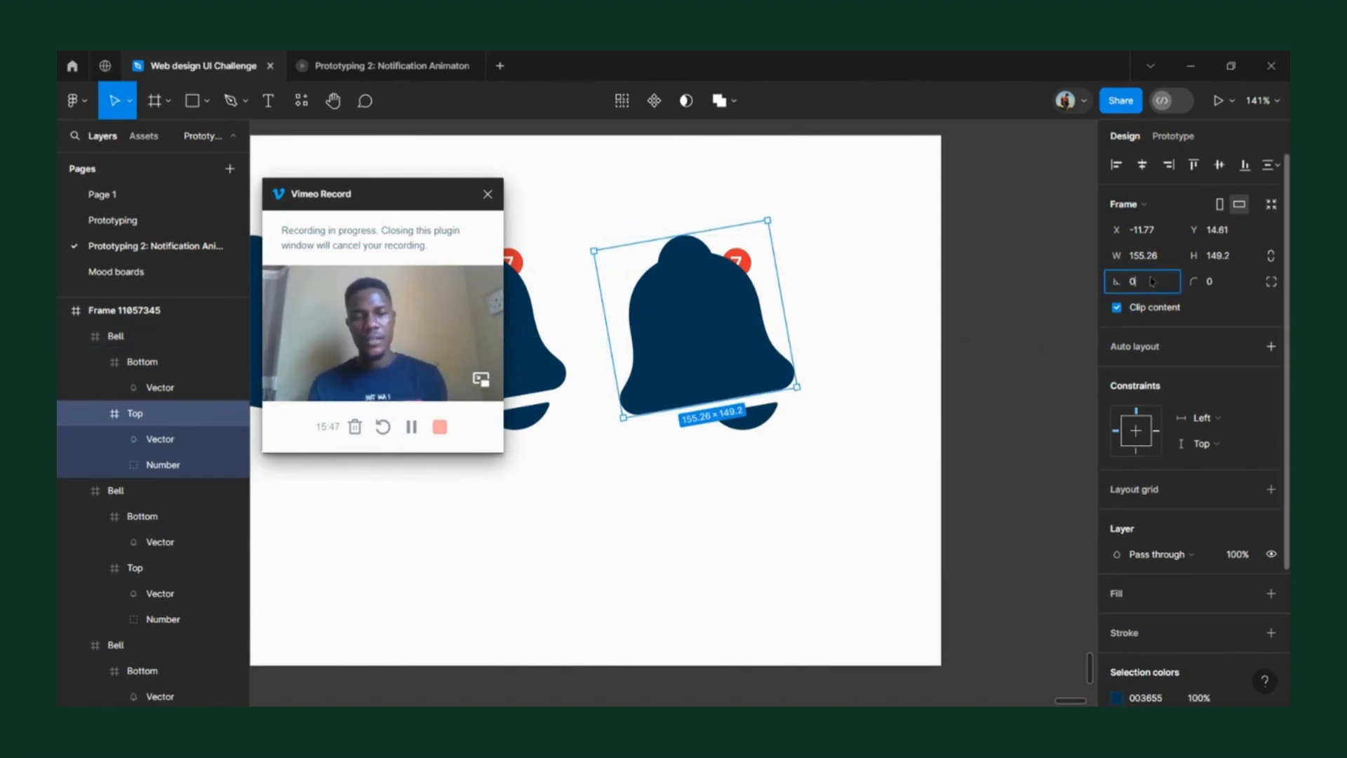
key(Return)
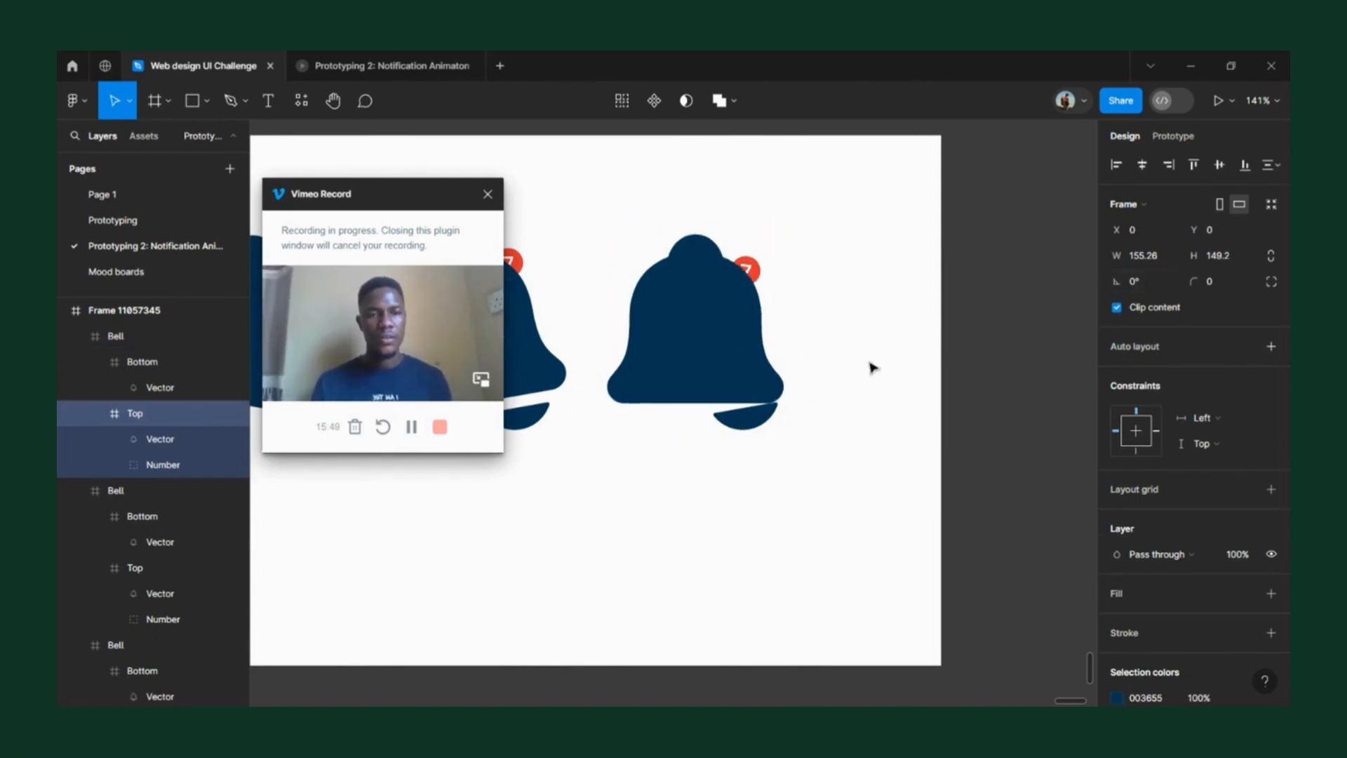
- Set the fifth bell's Bottom frame rotation to 0° and centre it horizontally within the bell
click(743, 419)
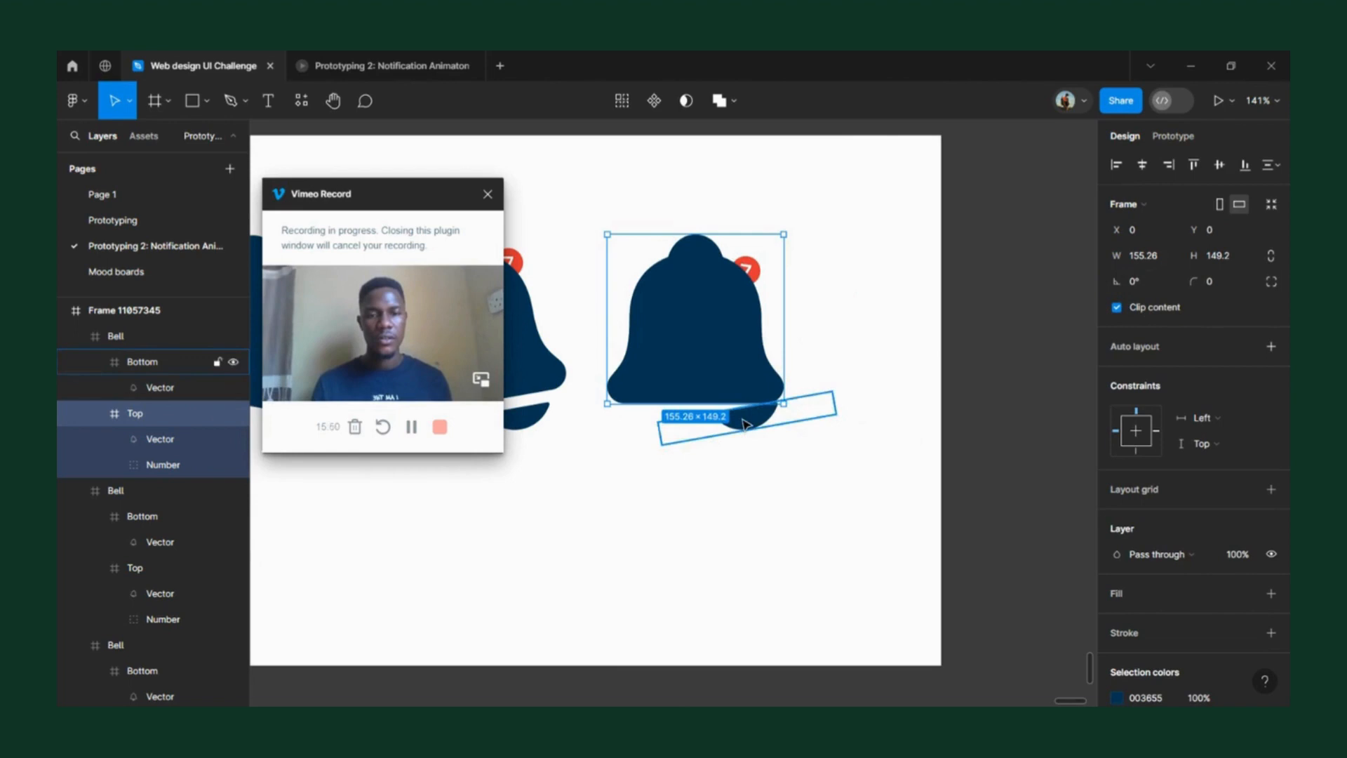
click(1138, 283)
text(0)
key(Return)
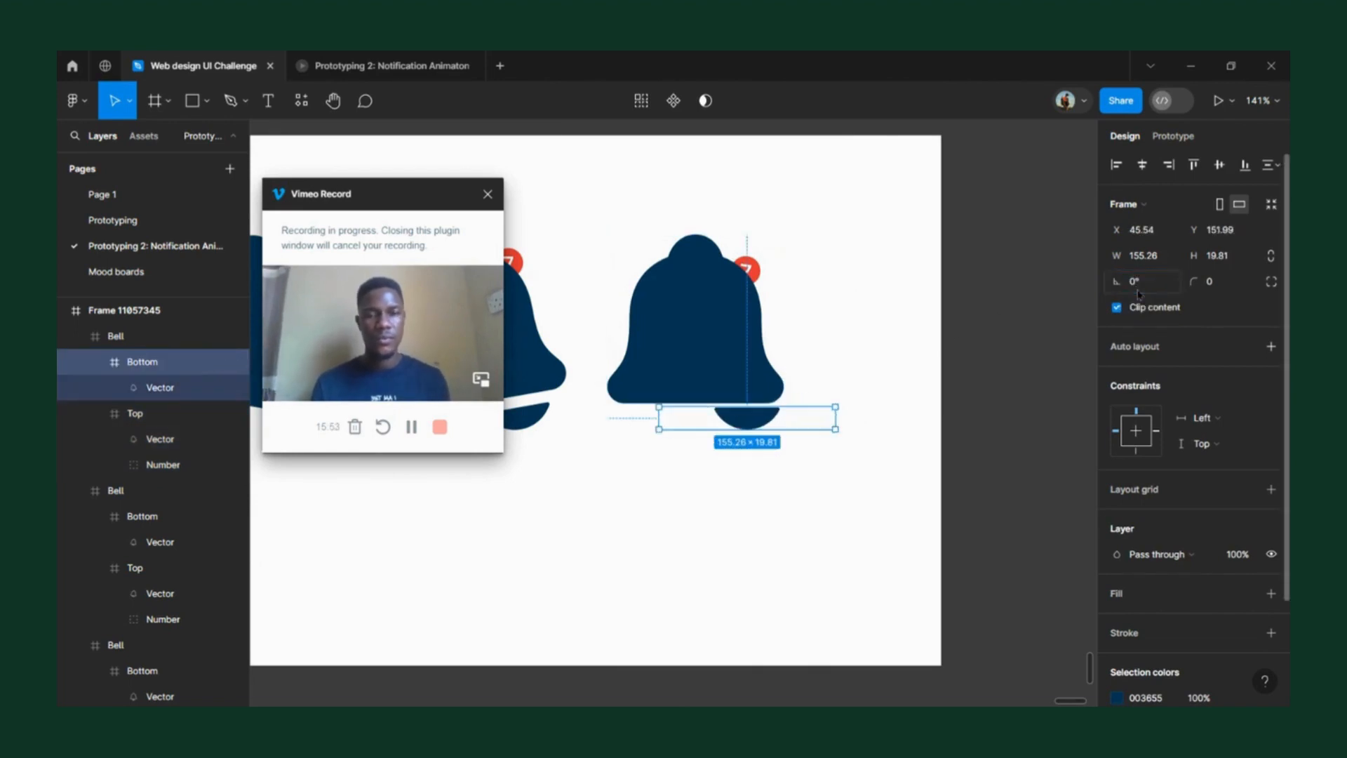
click(1143, 169)
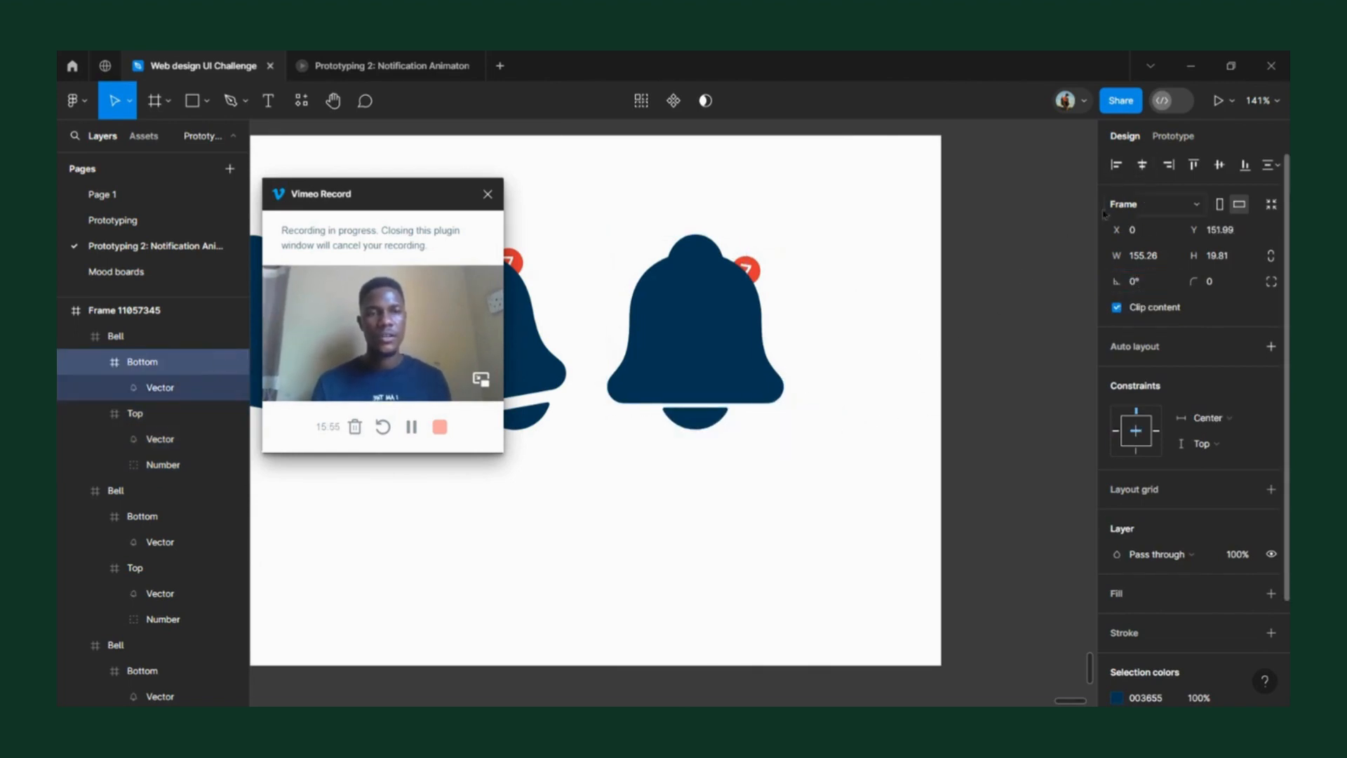
scroll(689, 436, up, 5)
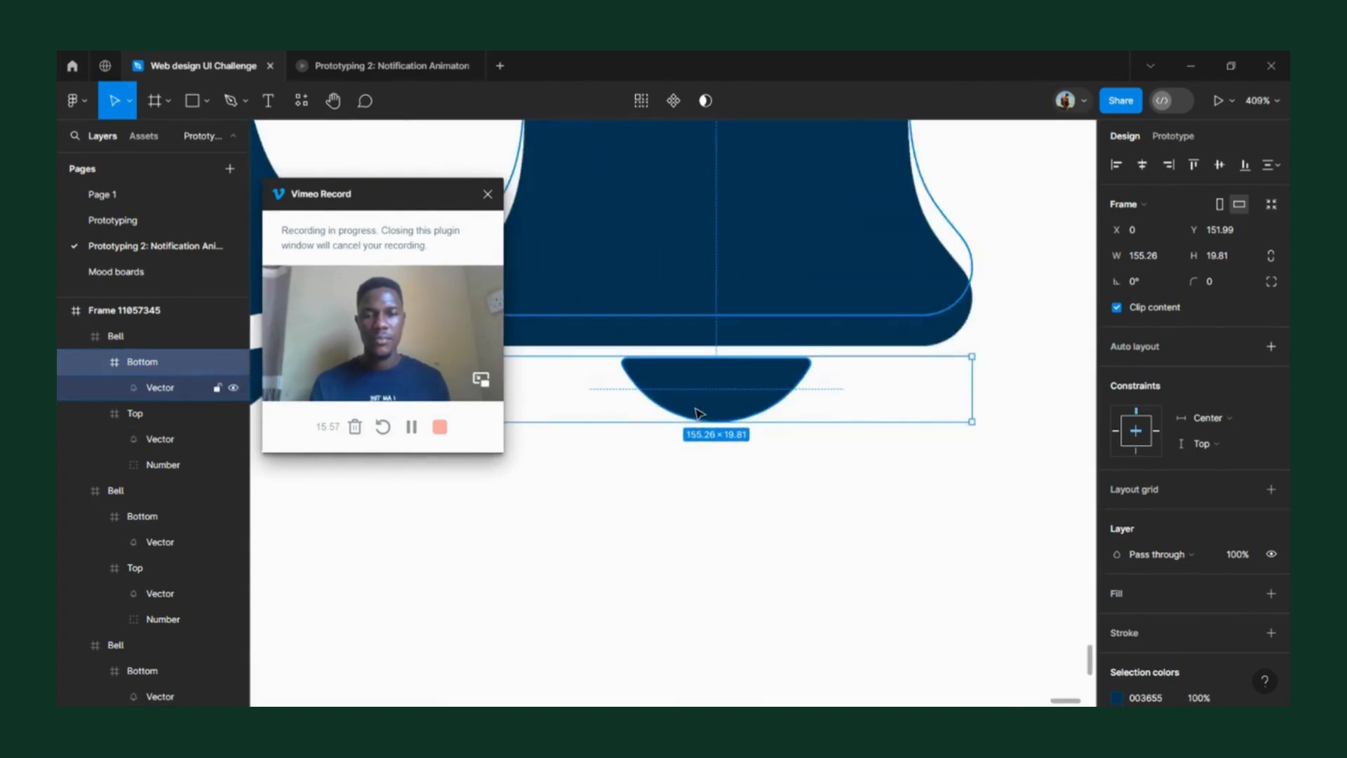
drag(712, 397, 719, 415)
key(ctrl+z)
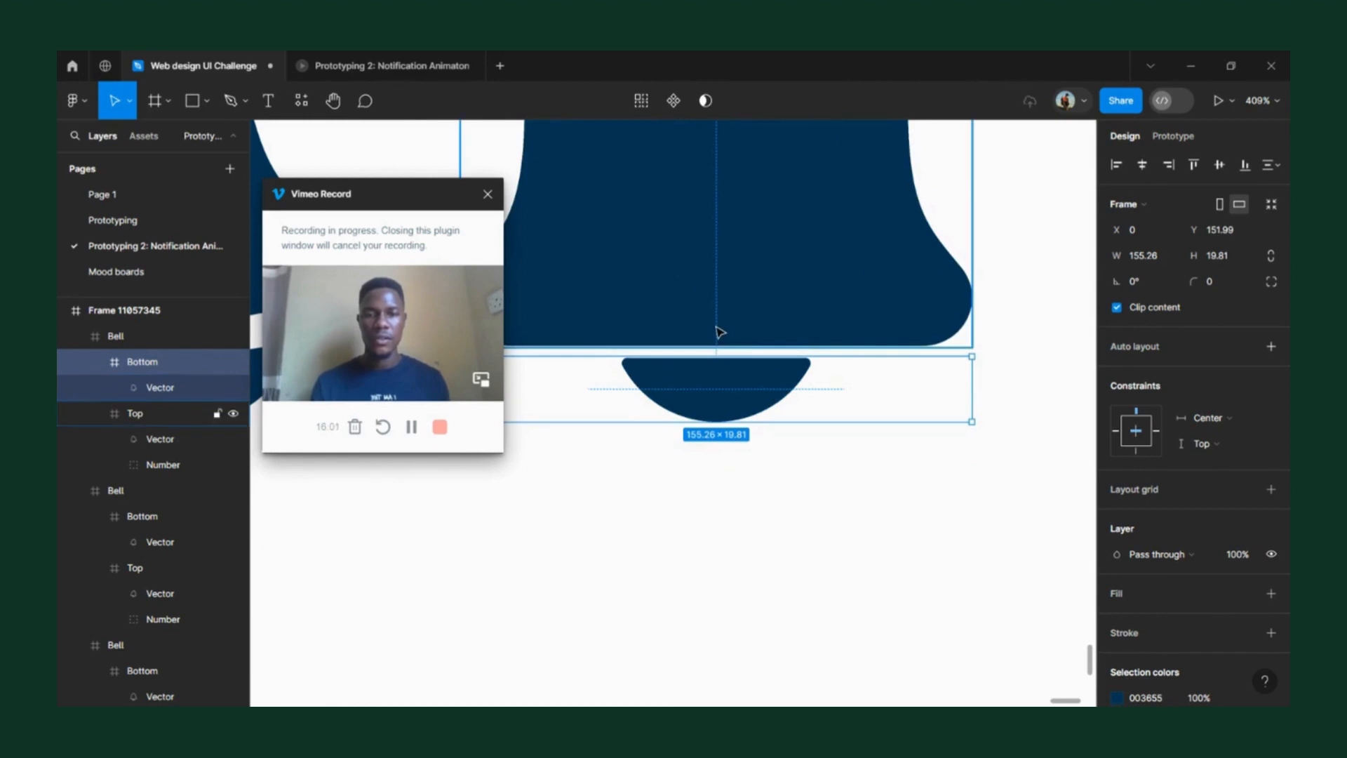
- Measure the gap between the fifth bell's Top and Bottom frames, and lower the Bottom frame to Y 161.99
click(722, 331)
scroll(807, 344, down, 5)
click(807, 362)
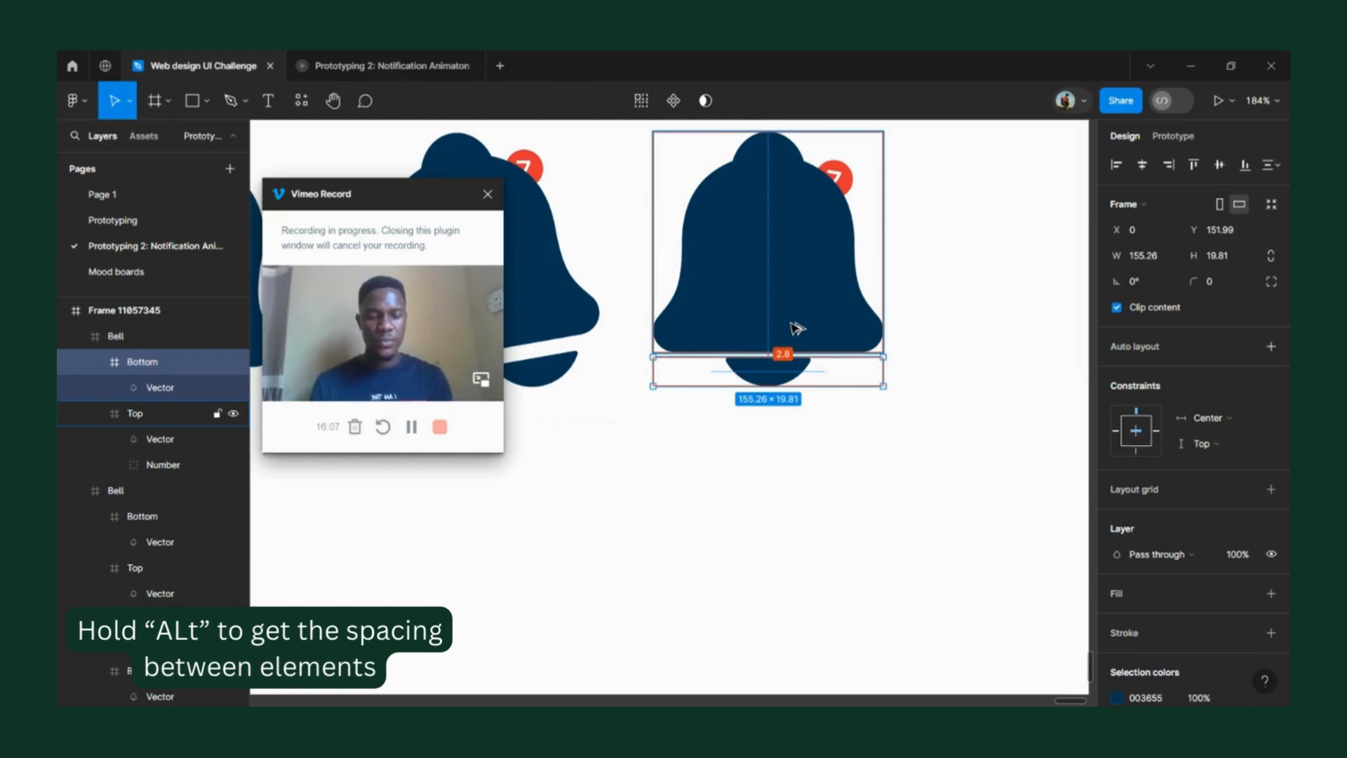
key(shift+Down)
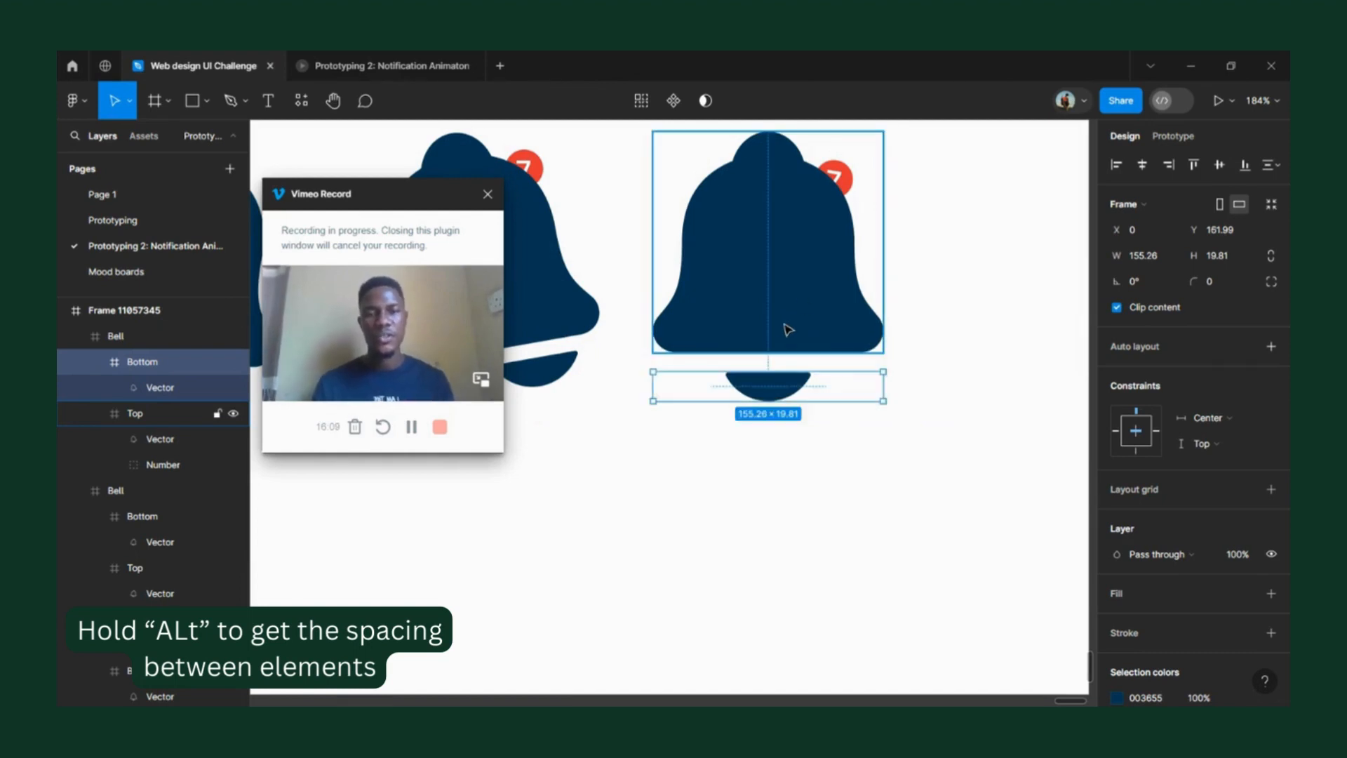
- Set the rotation of the fifth bell's Number badge to 0°
click(847, 178)
click(847, 178)
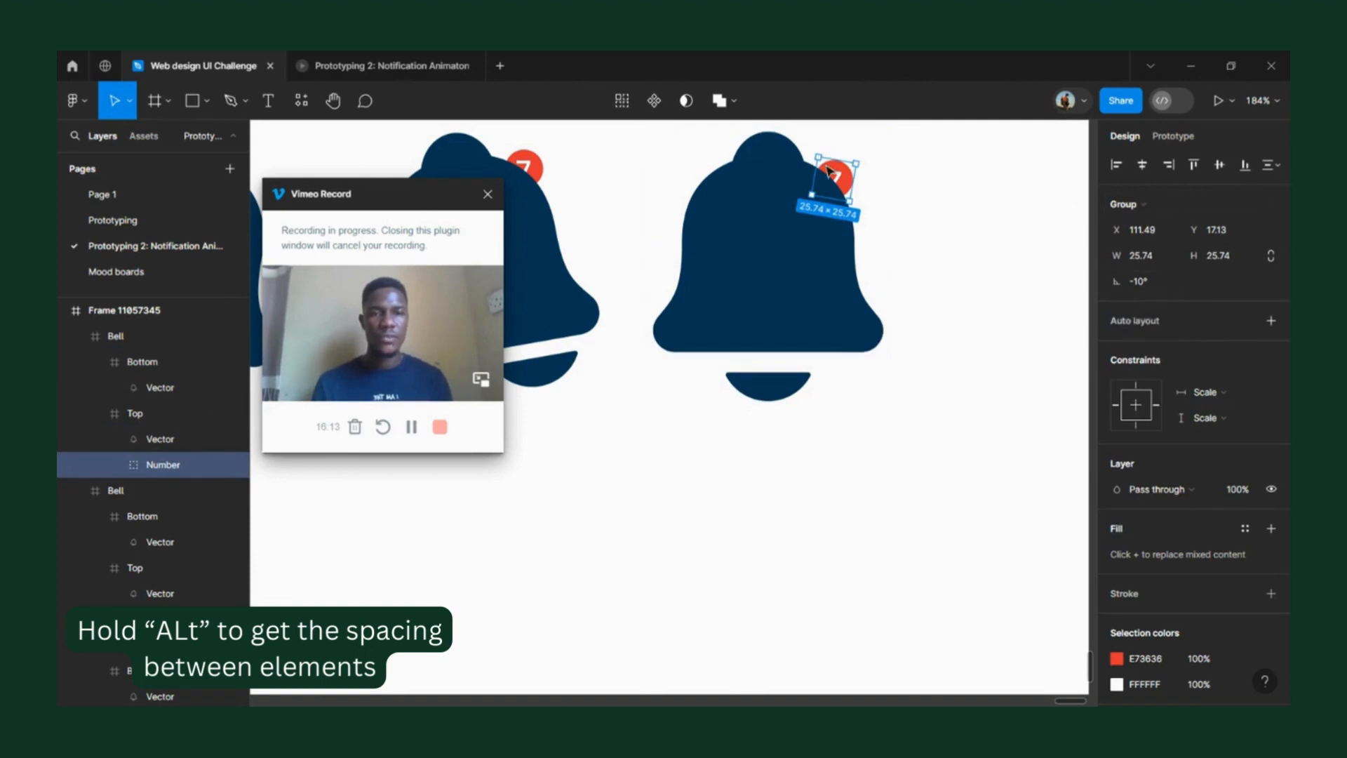
click(1161, 288)
text(0)
key(Return)
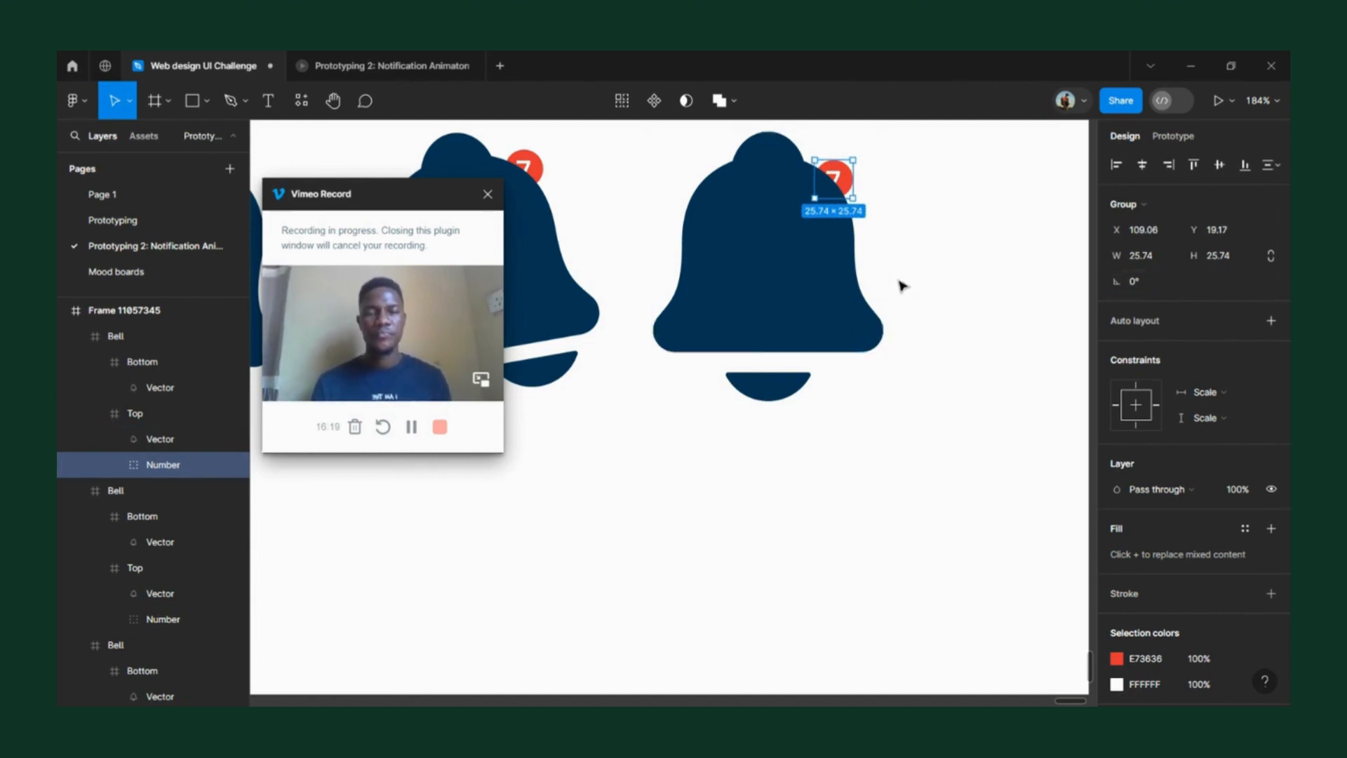
- Copy the large Number badge group from the first bell
scroll(898, 286, left, 3)
scroll(899, 285, down, 6)
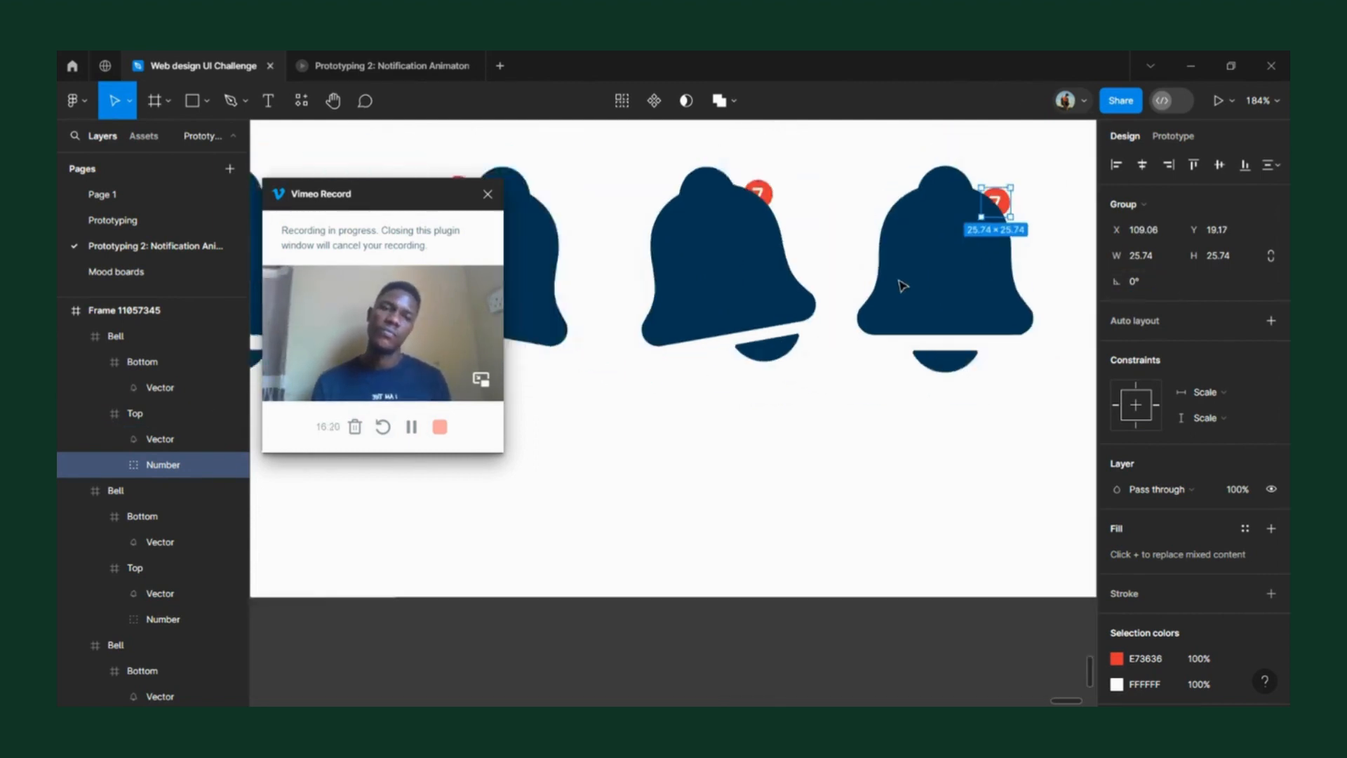
click(794, 253)
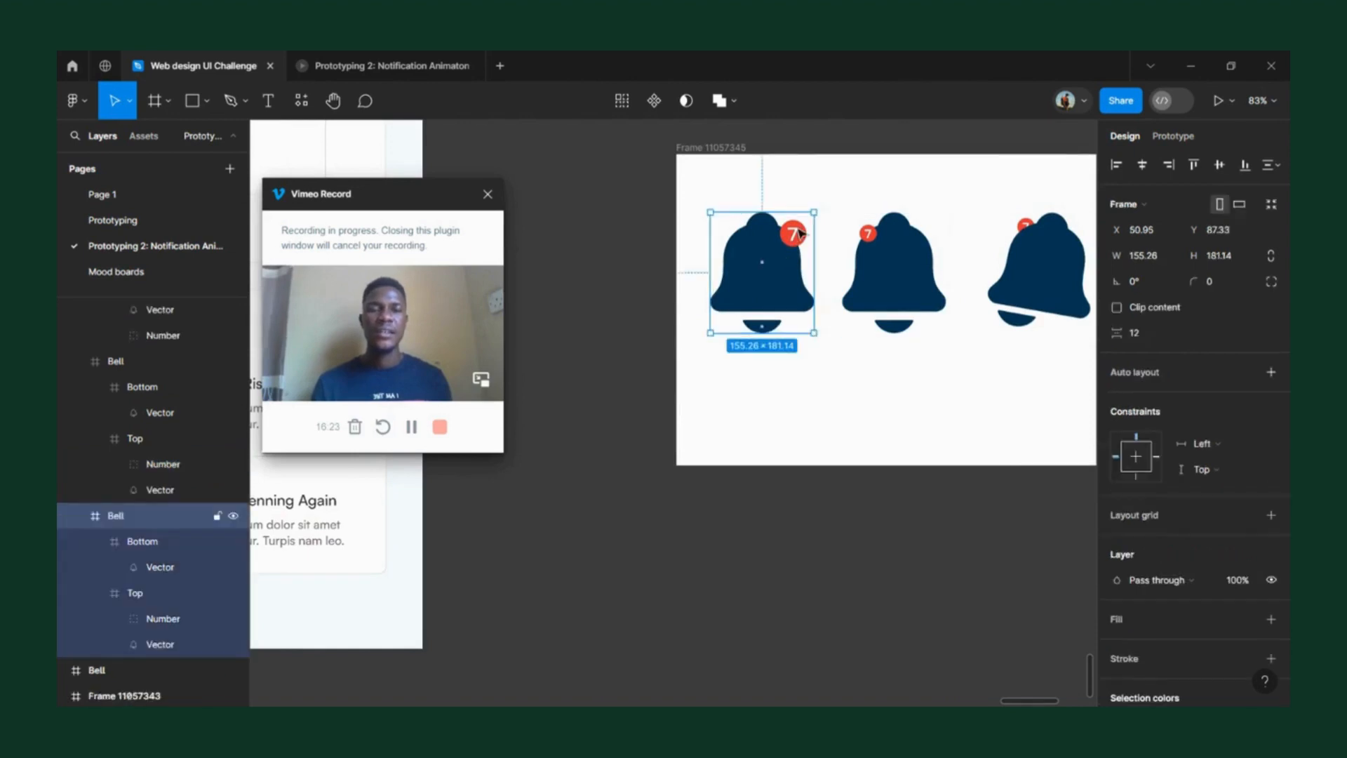
double_click(800, 233)
click(799, 234)
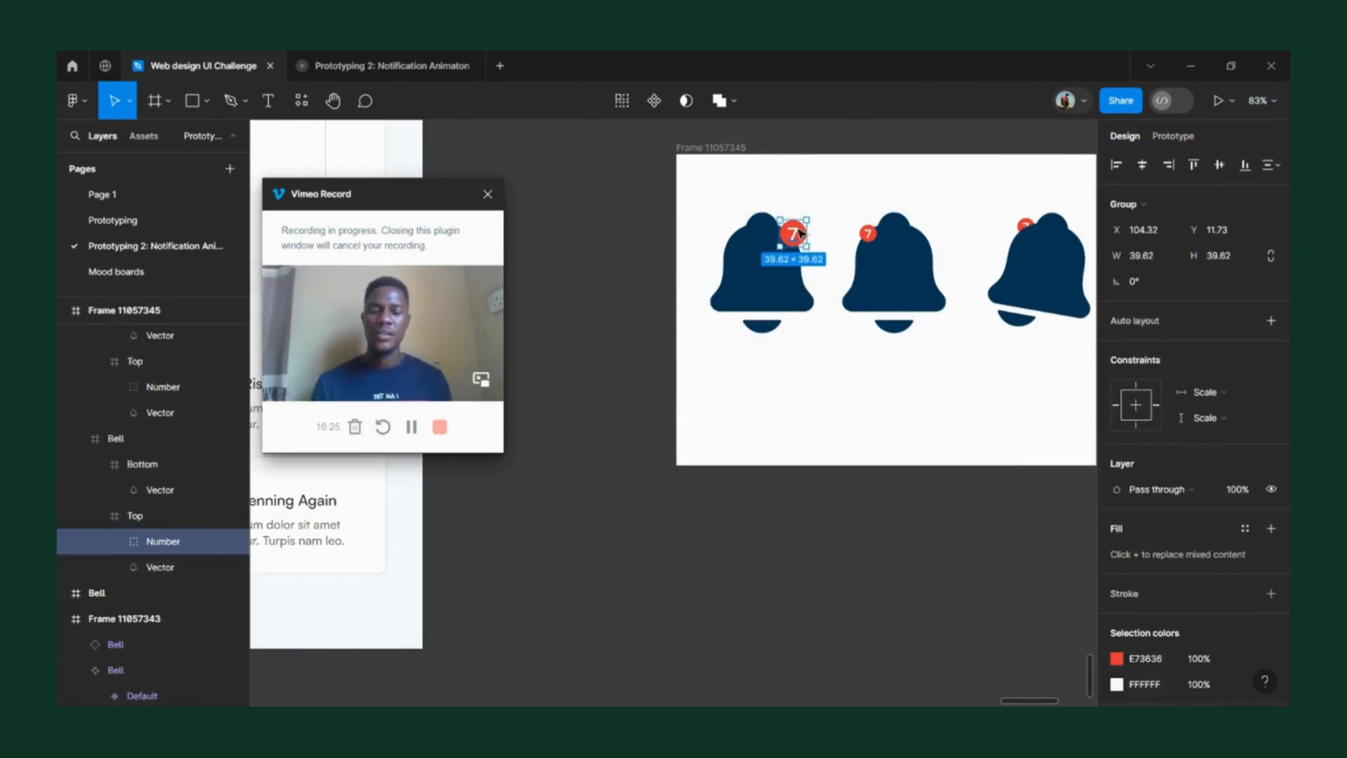
- Delete the small Number badge group from the fifth bell's Top frame
scroll(799, 234, right, 6)
scroll(702, 253, right, 4)
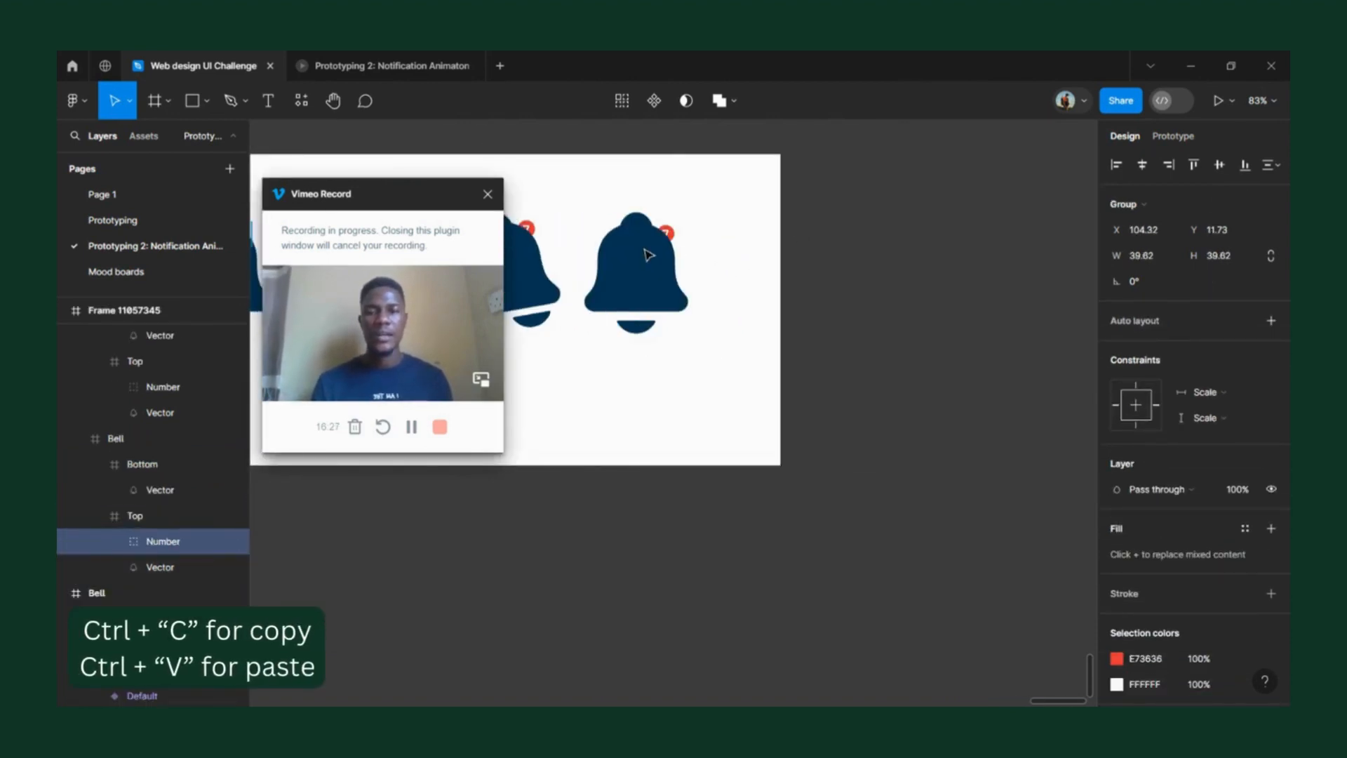
scroll(647, 256, up, 5)
scroll(672, 240, left, 3)
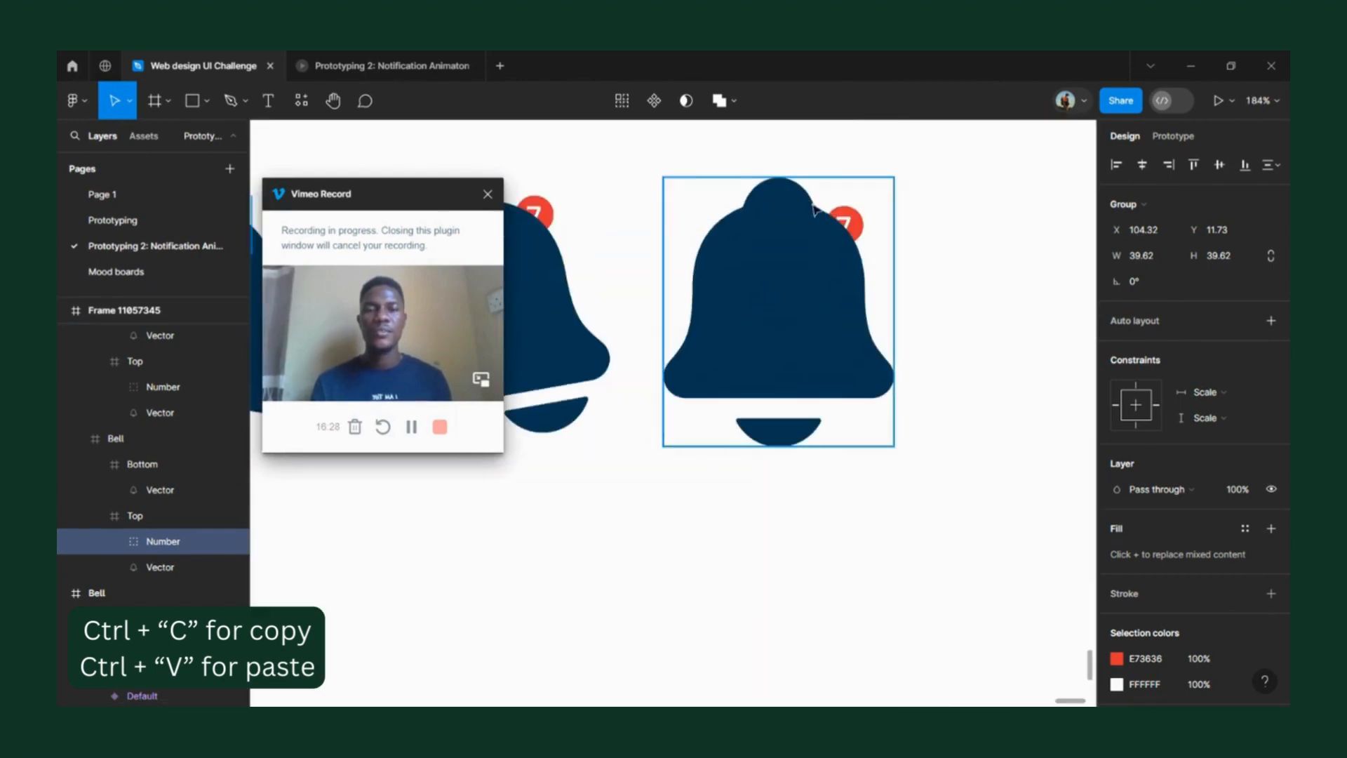
click(851, 224)
double_click(851, 224)
double_click(851, 225)
double_click(851, 224)
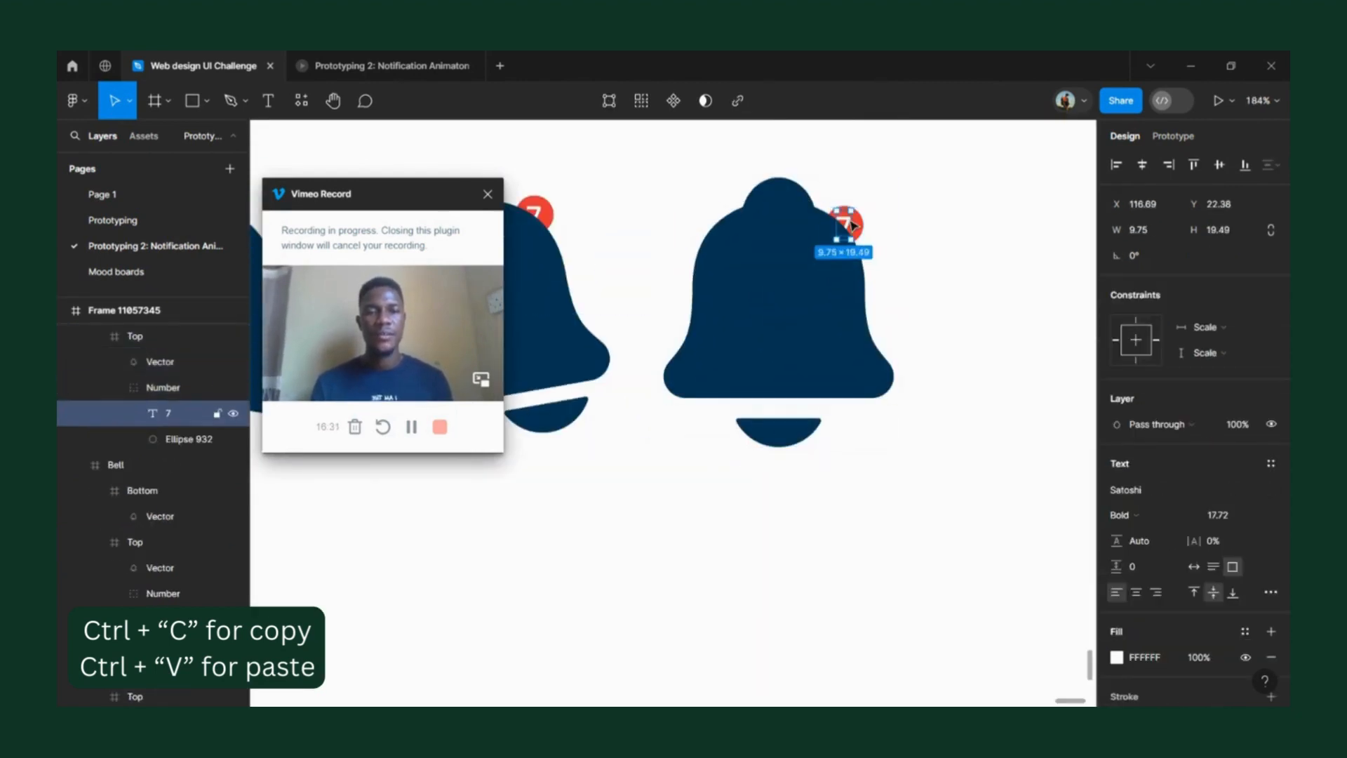
click(839, 241)
double_click(854, 222)
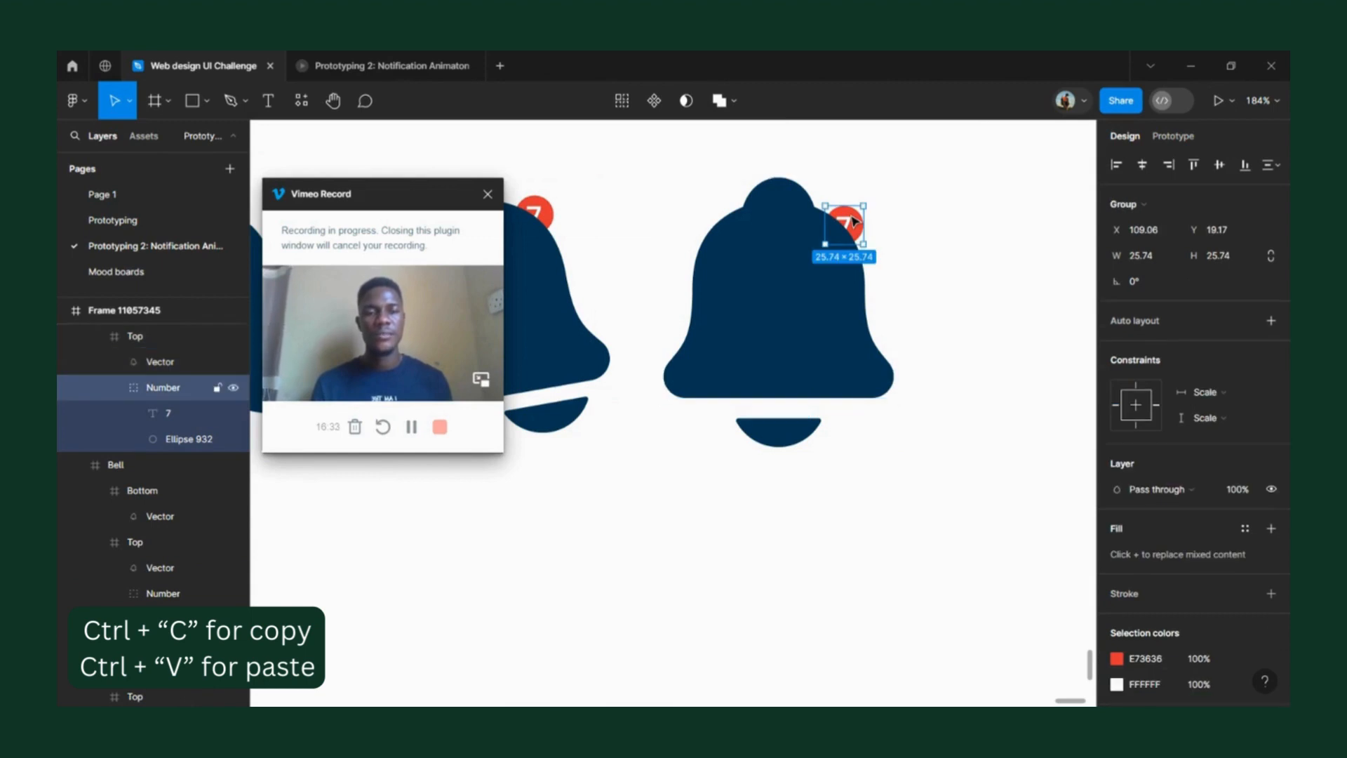
key(Delete)
- Paste the copied large Number badge into the fifth Bell frame
click(840, 265)
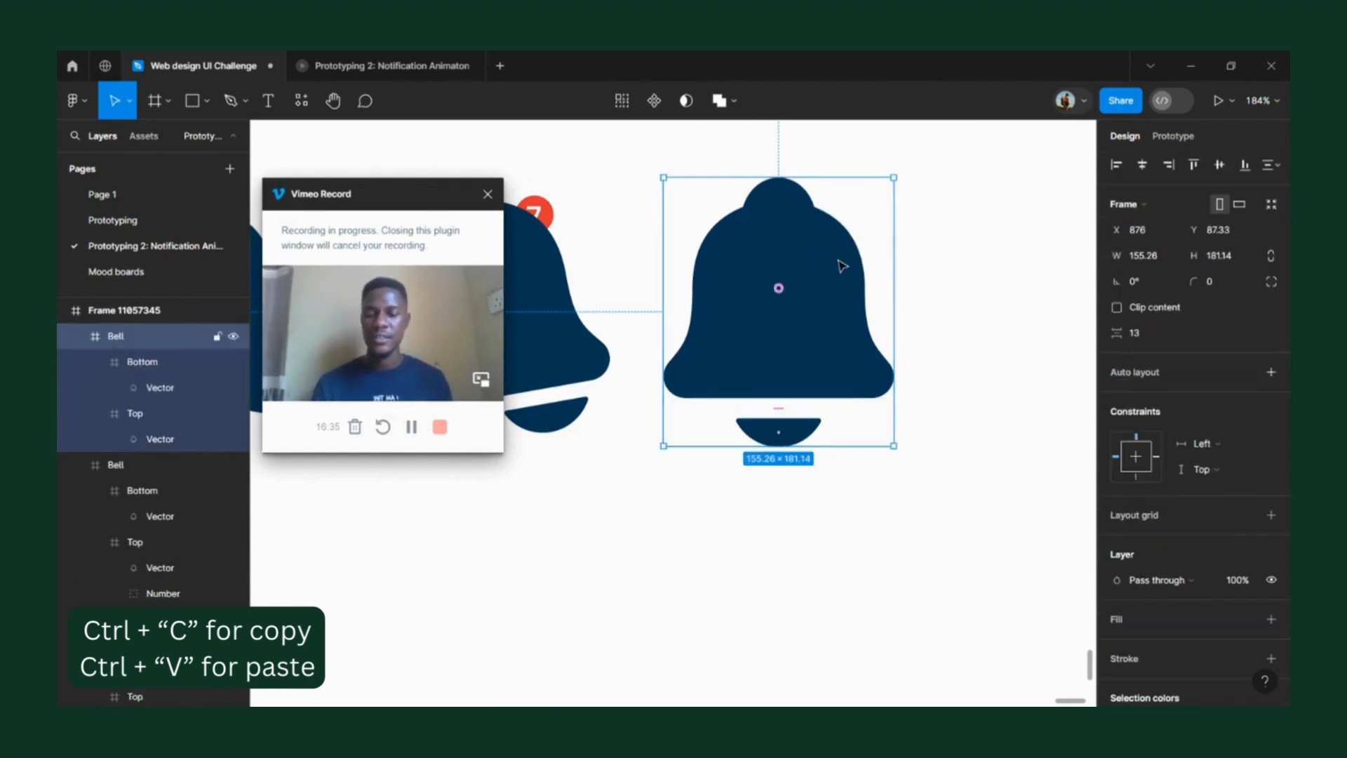
click(977, 189)
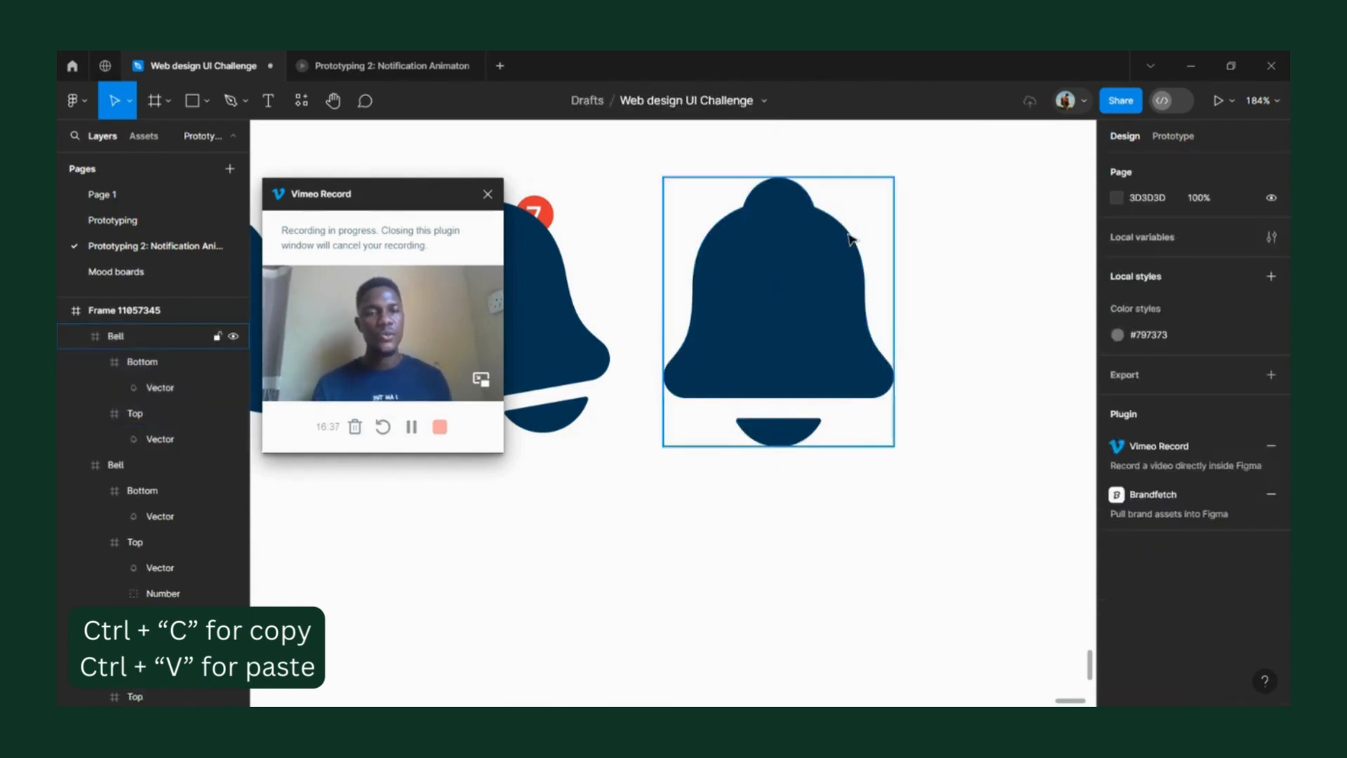
click(851, 238)
key(ctrl+v)
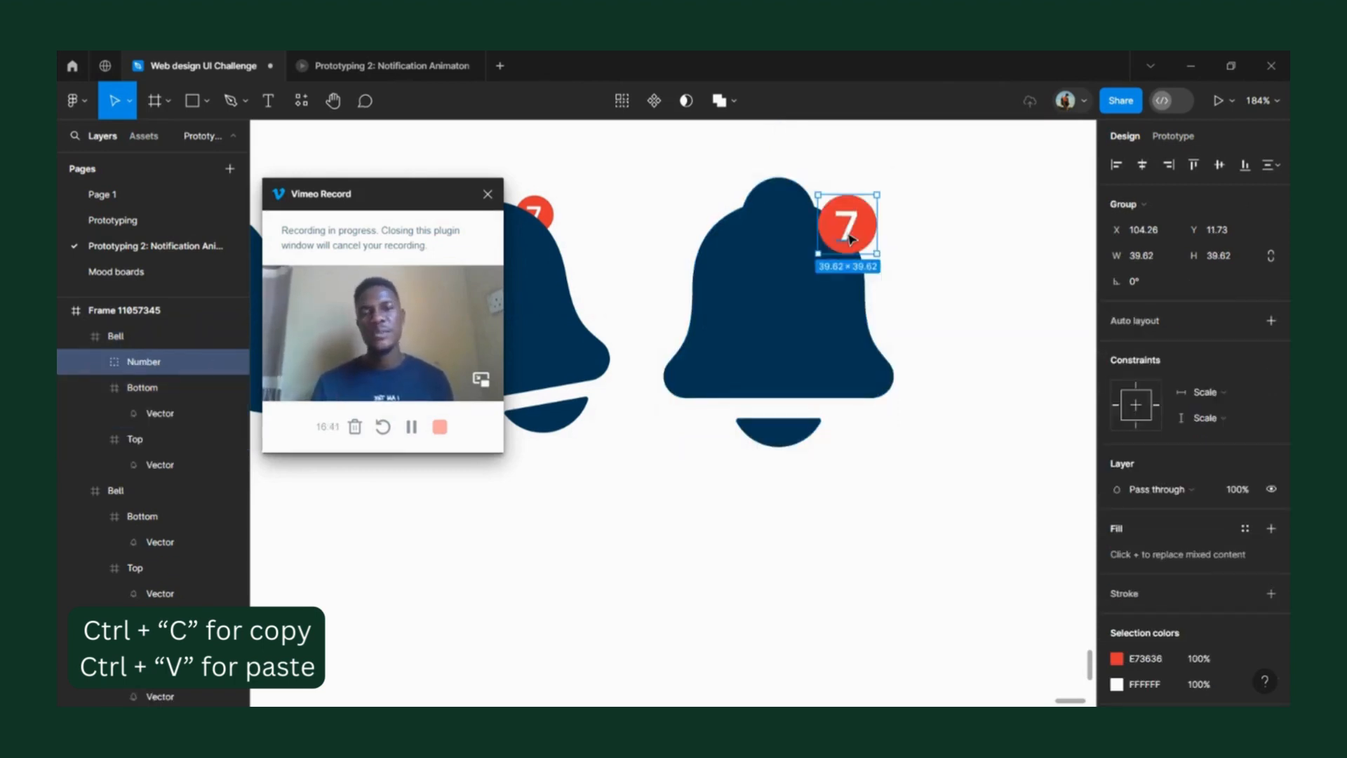
scroll(849, 239, down, 5)
scroll(613, 266, left, 2)
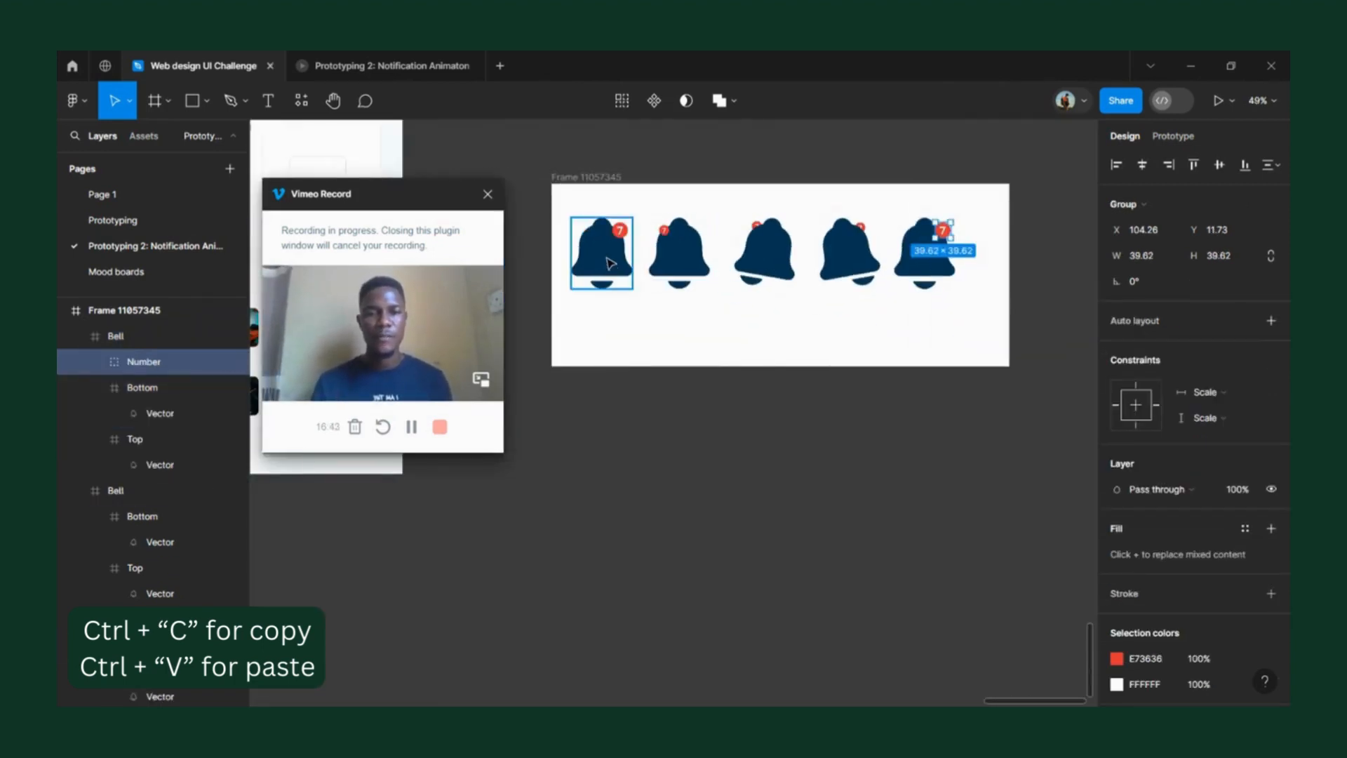
scroll(616, 257, right, 2)
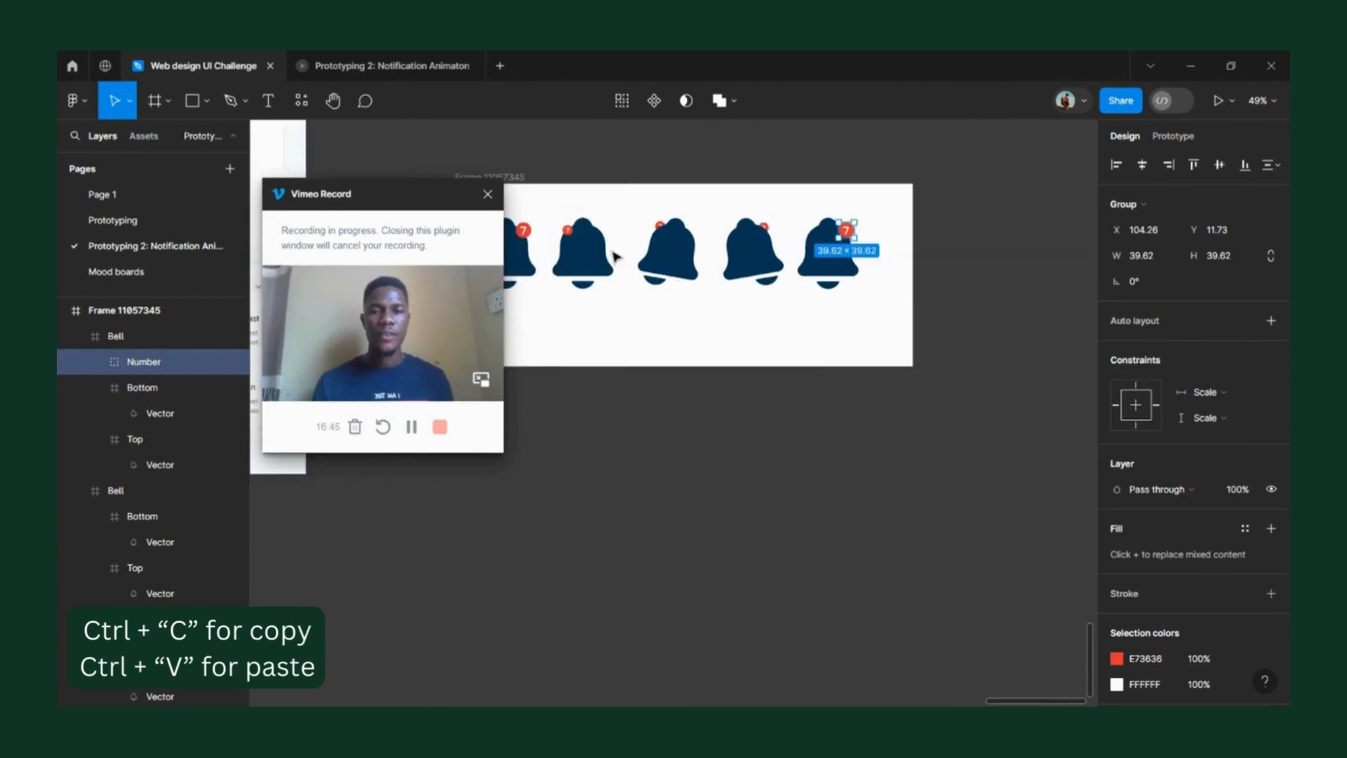
click(882, 293)
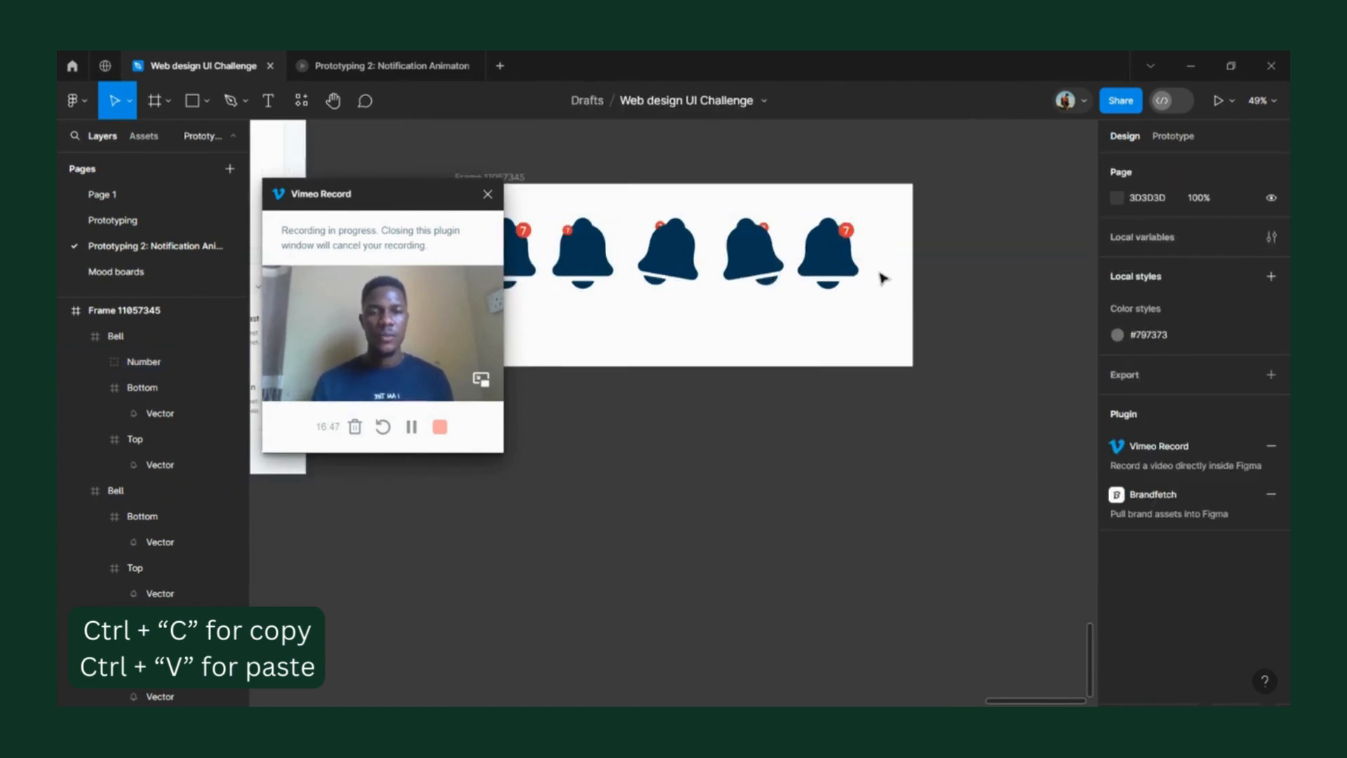
- Combine all five Bell frames in the row into one component set
scroll(881, 288, left, 2)
click(724, 254)
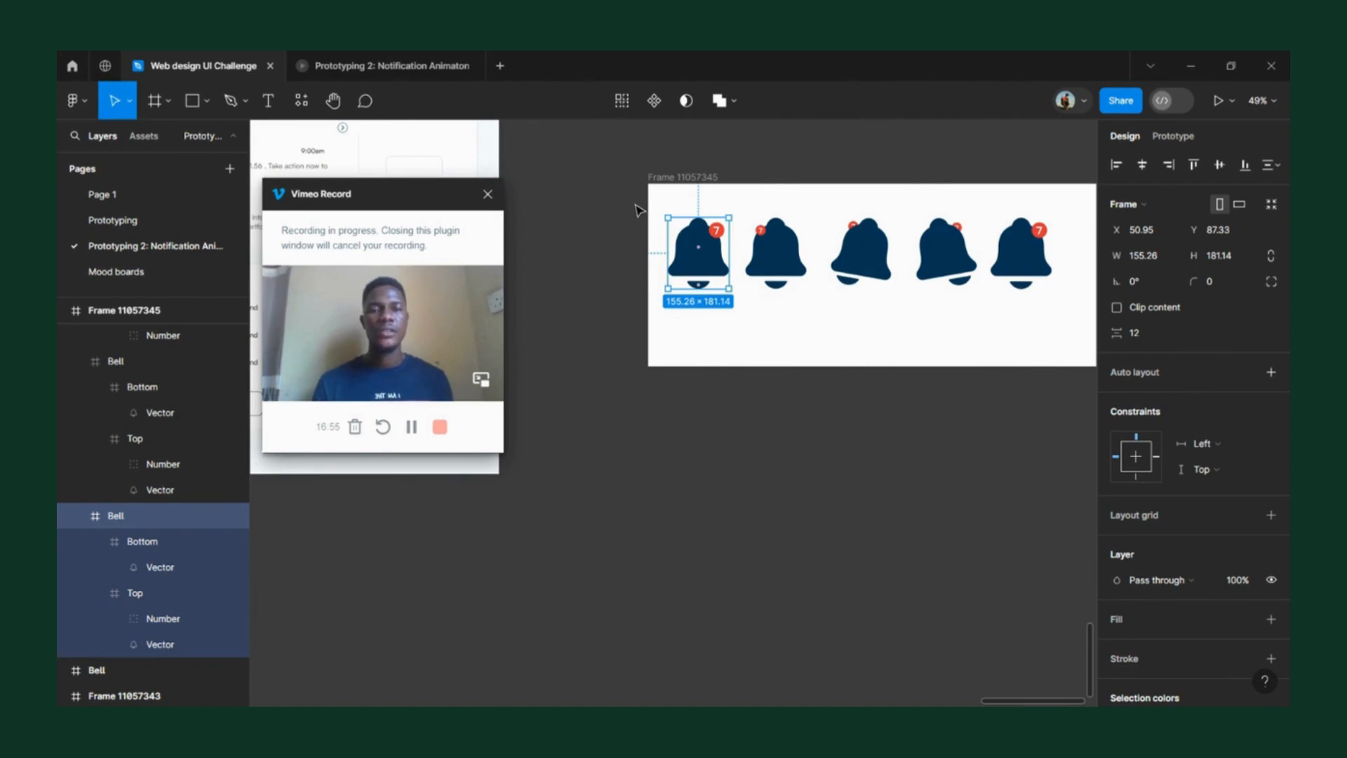
drag(638, 210, 1024, 335)
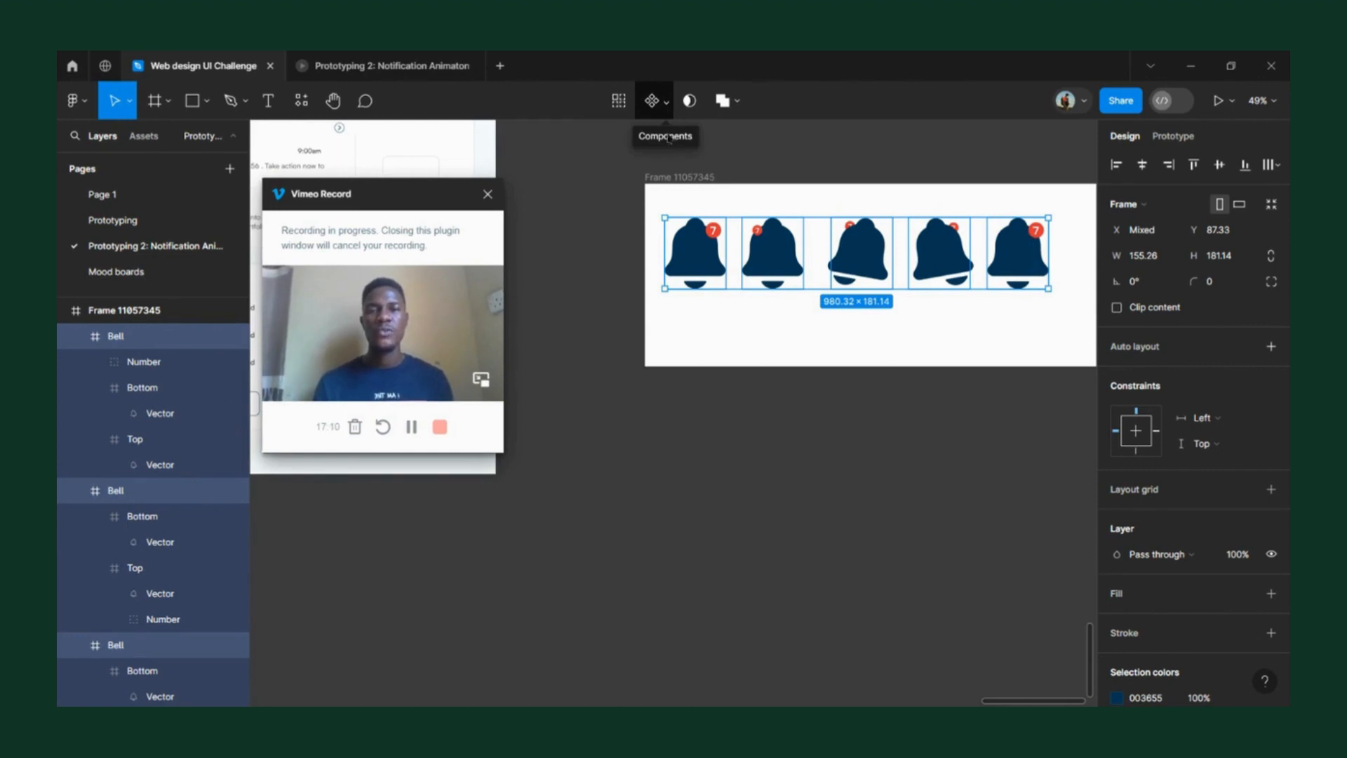
click(665, 102)
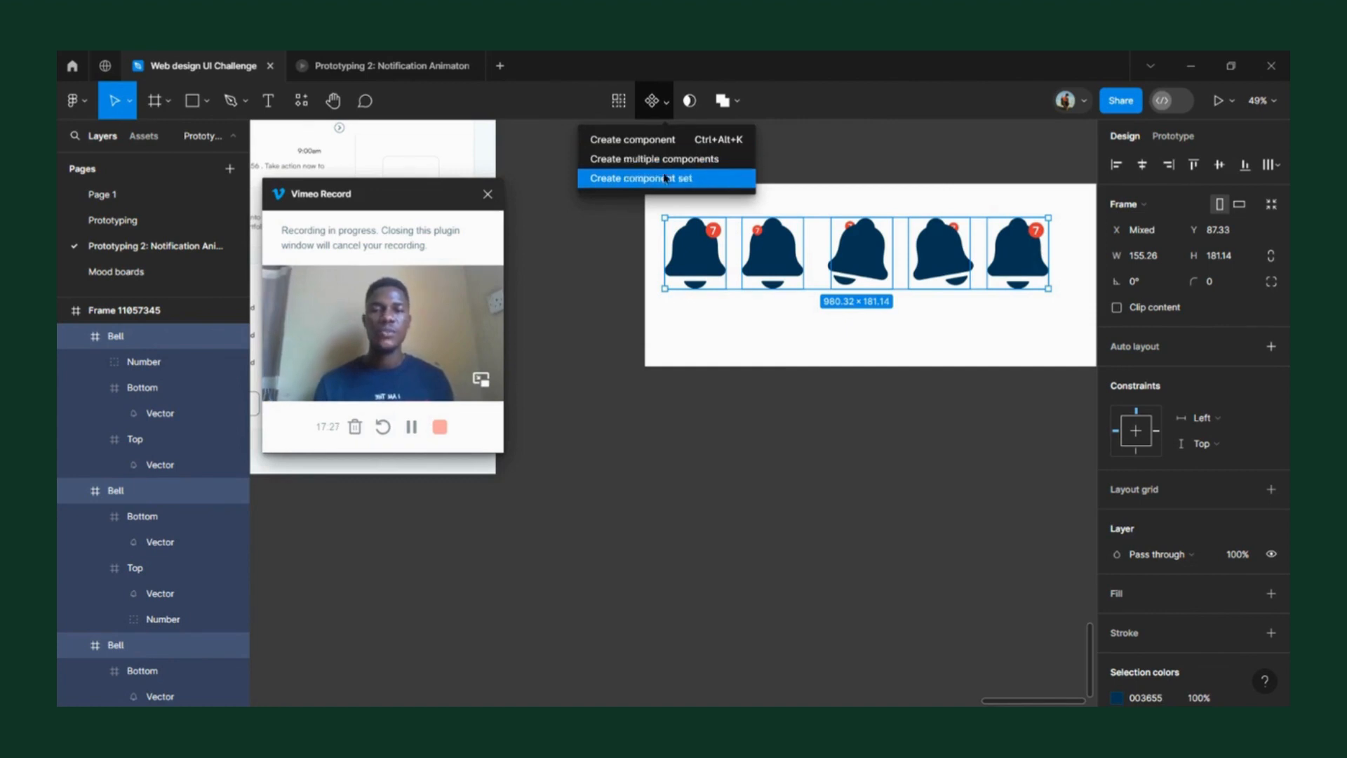
click(640, 178)
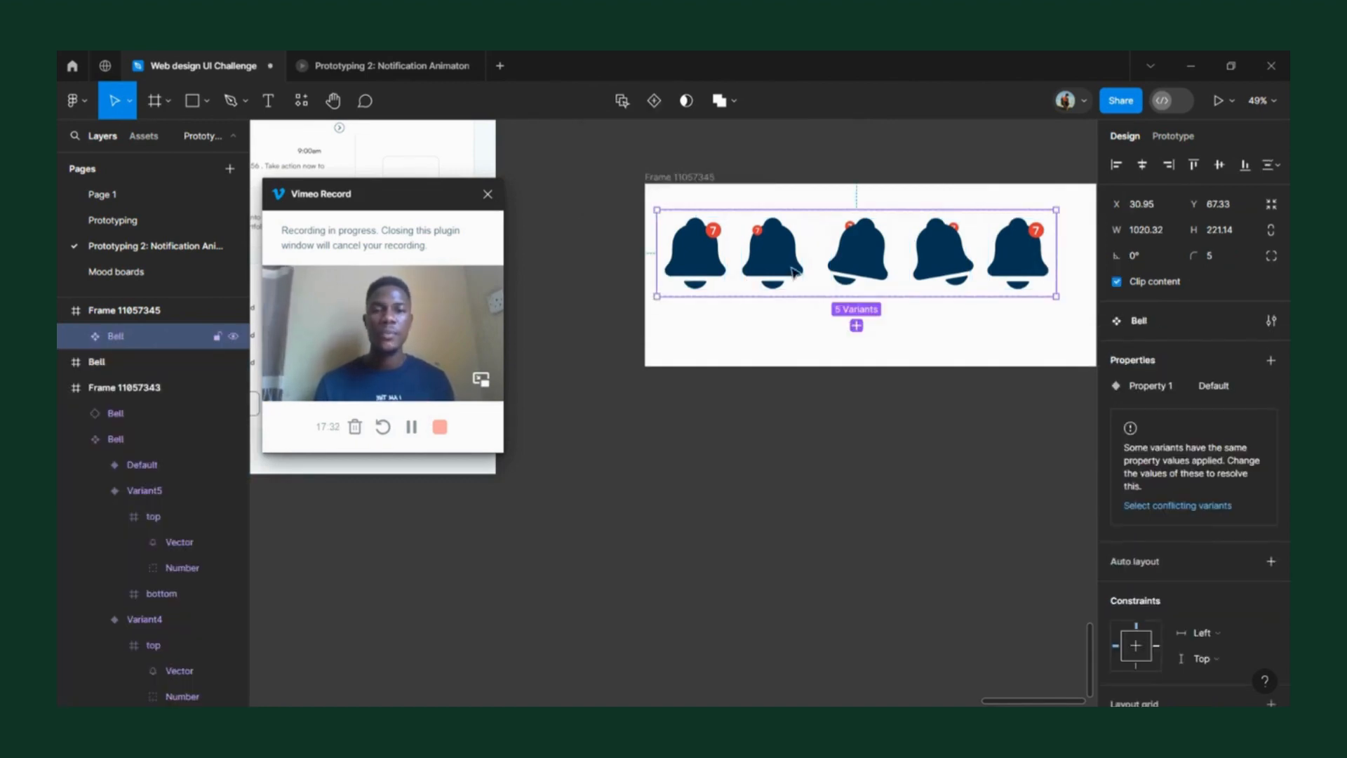
- Connect the first bell variant to the second with a While hovering trigger that changes to it using Smart animate
scroll(710, 272, up, 5)
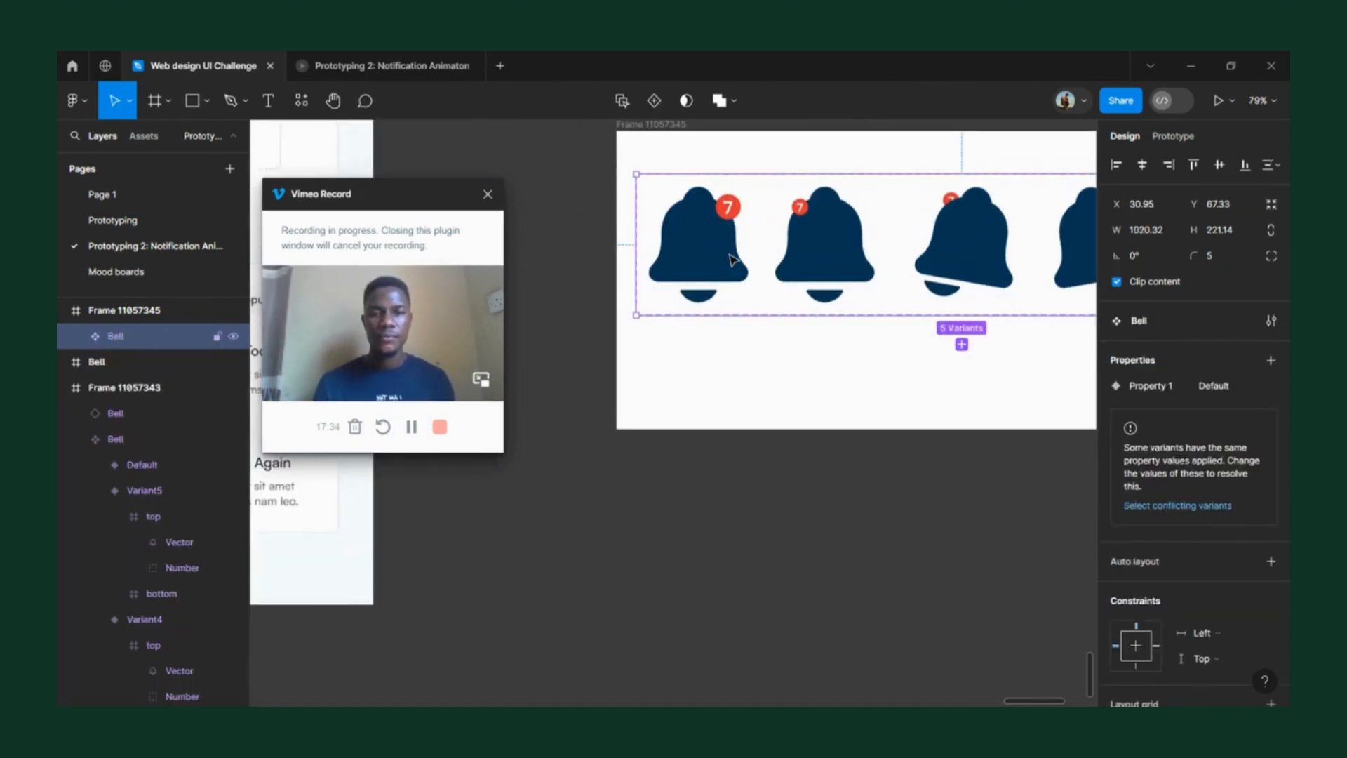
click(733, 260)
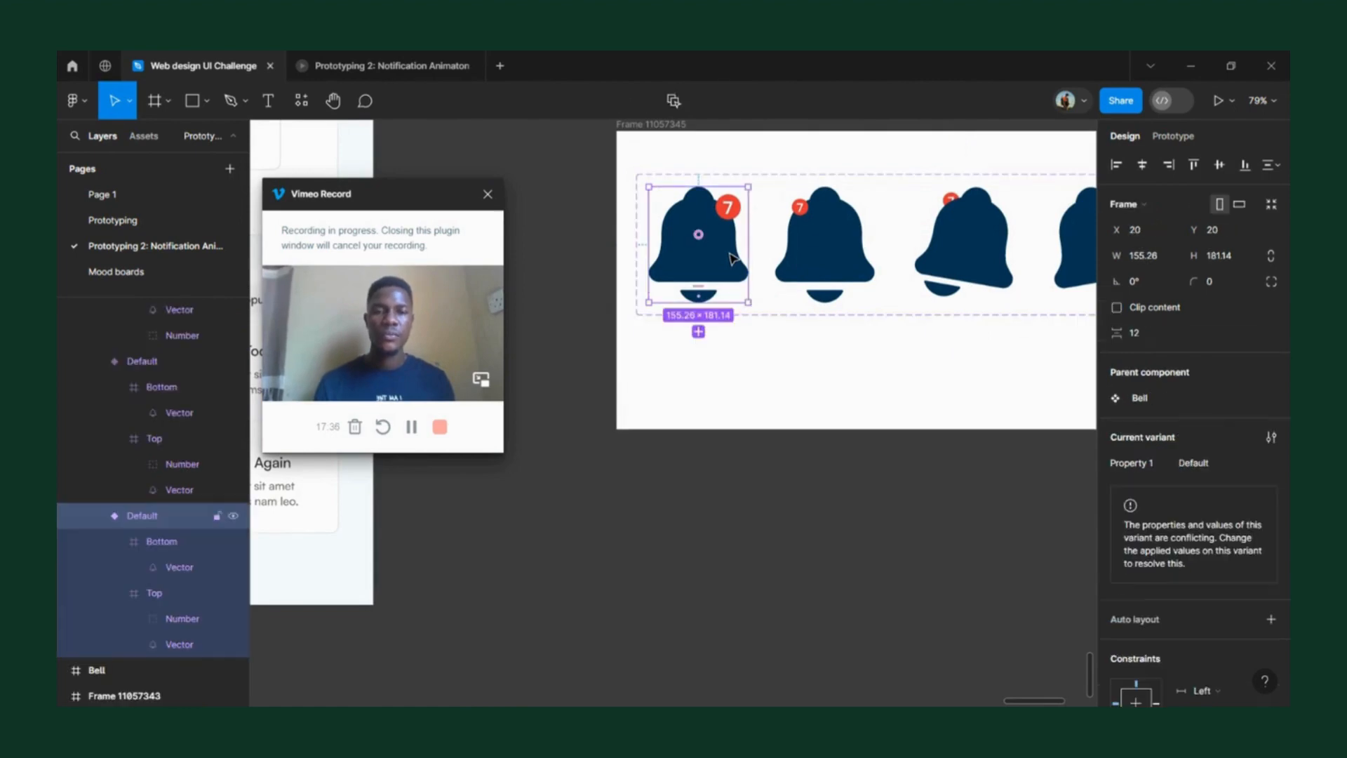
click(1170, 136)
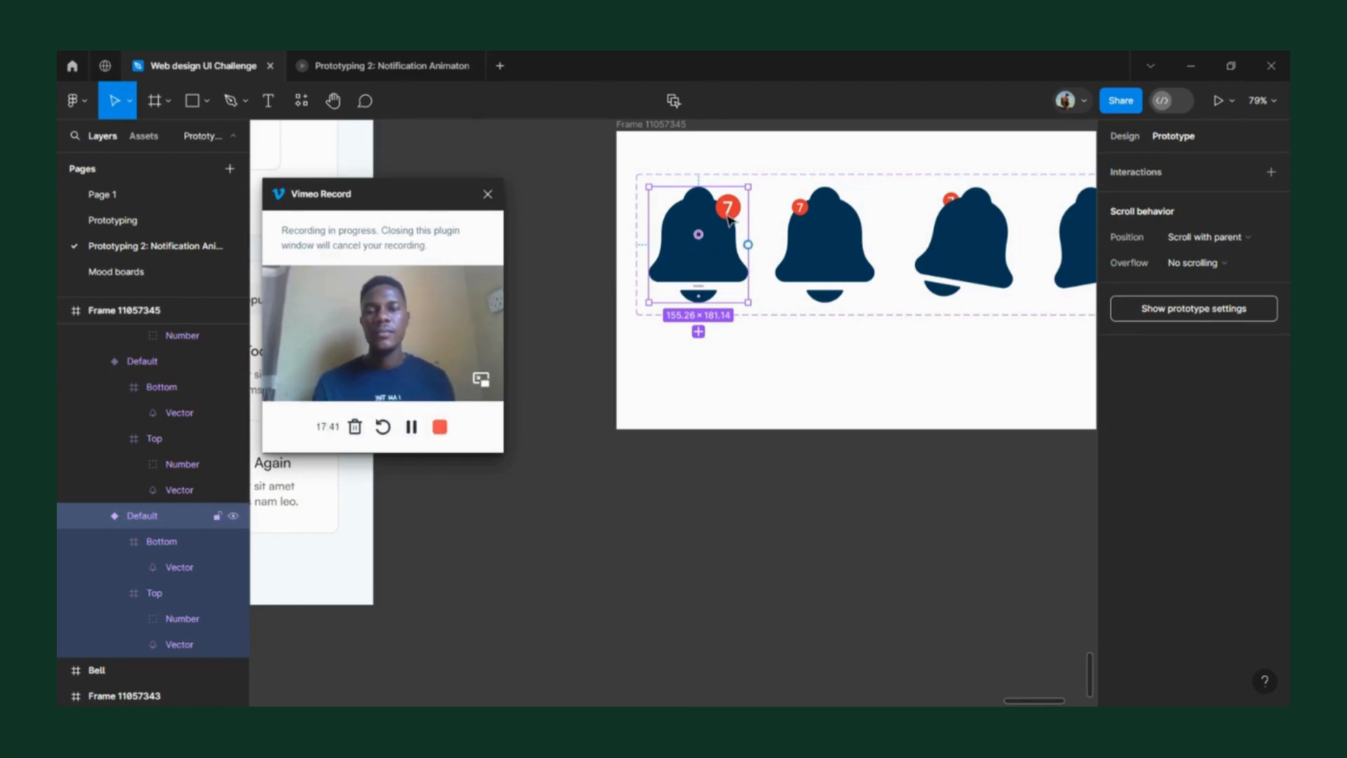
drag(748, 244, 780, 263)
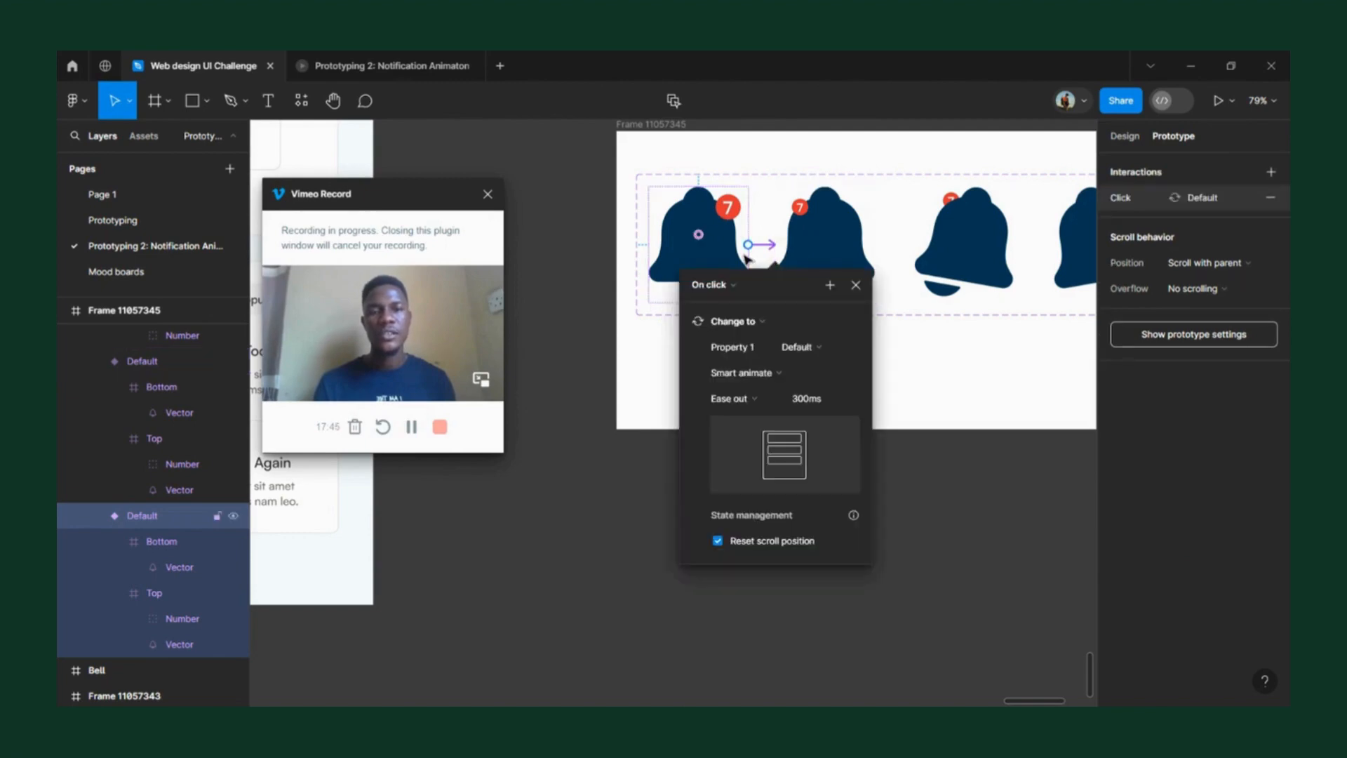
click(727, 292)
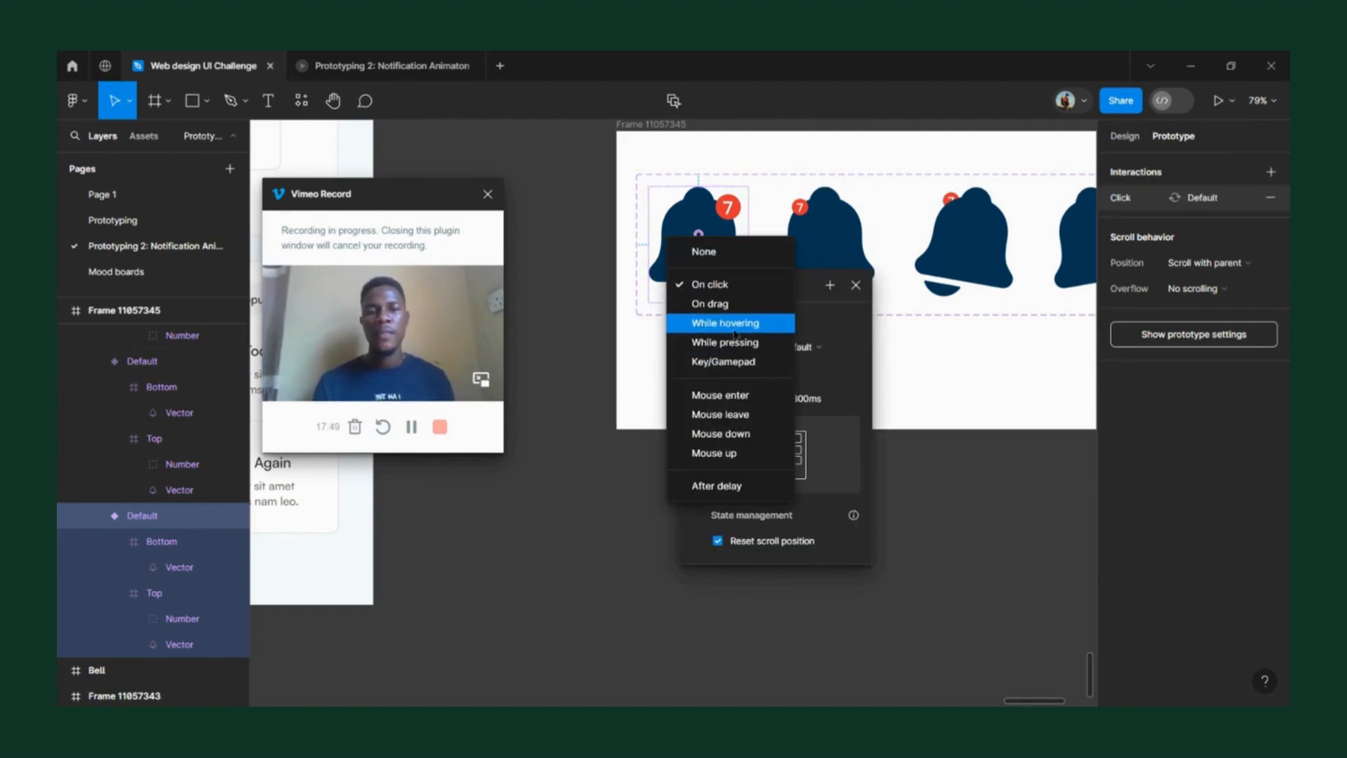
click(735, 331)
click(743, 286)
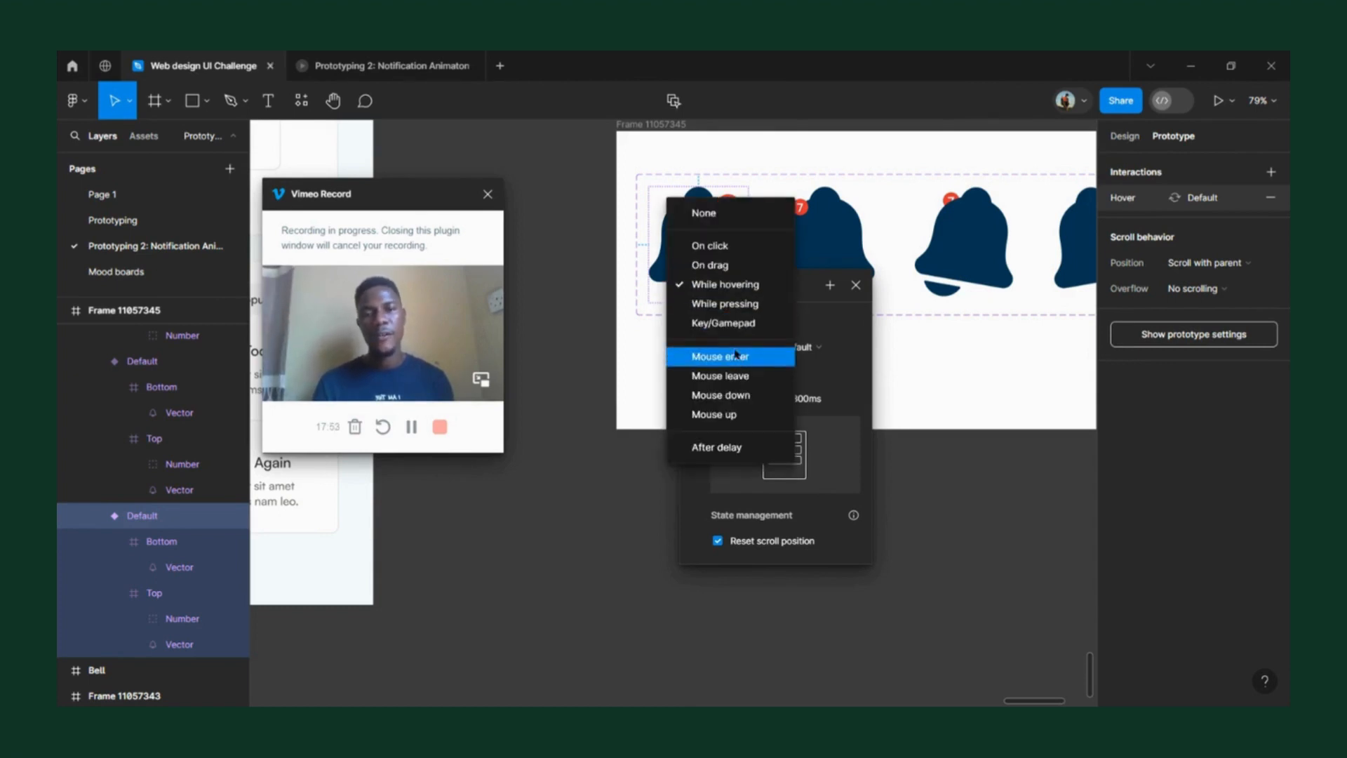
click(754, 286)
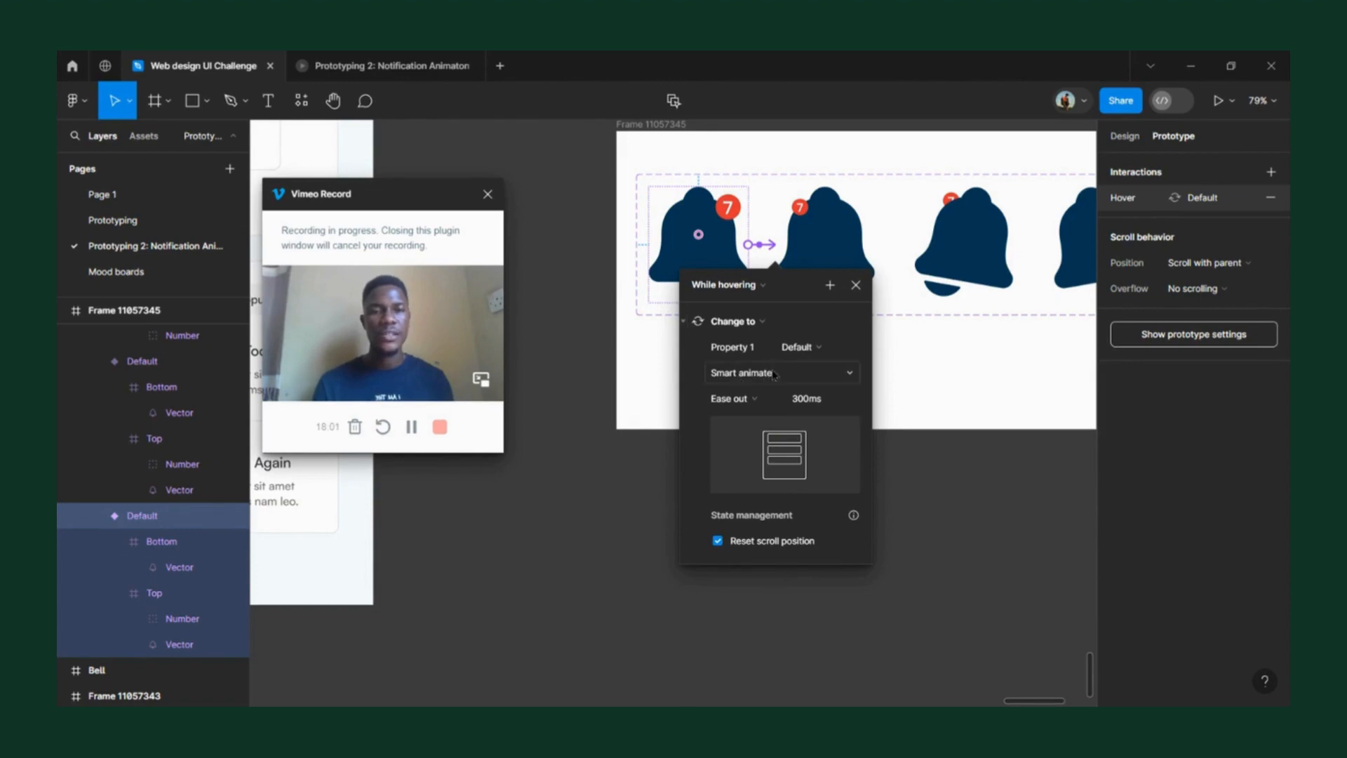
click(855, 285)
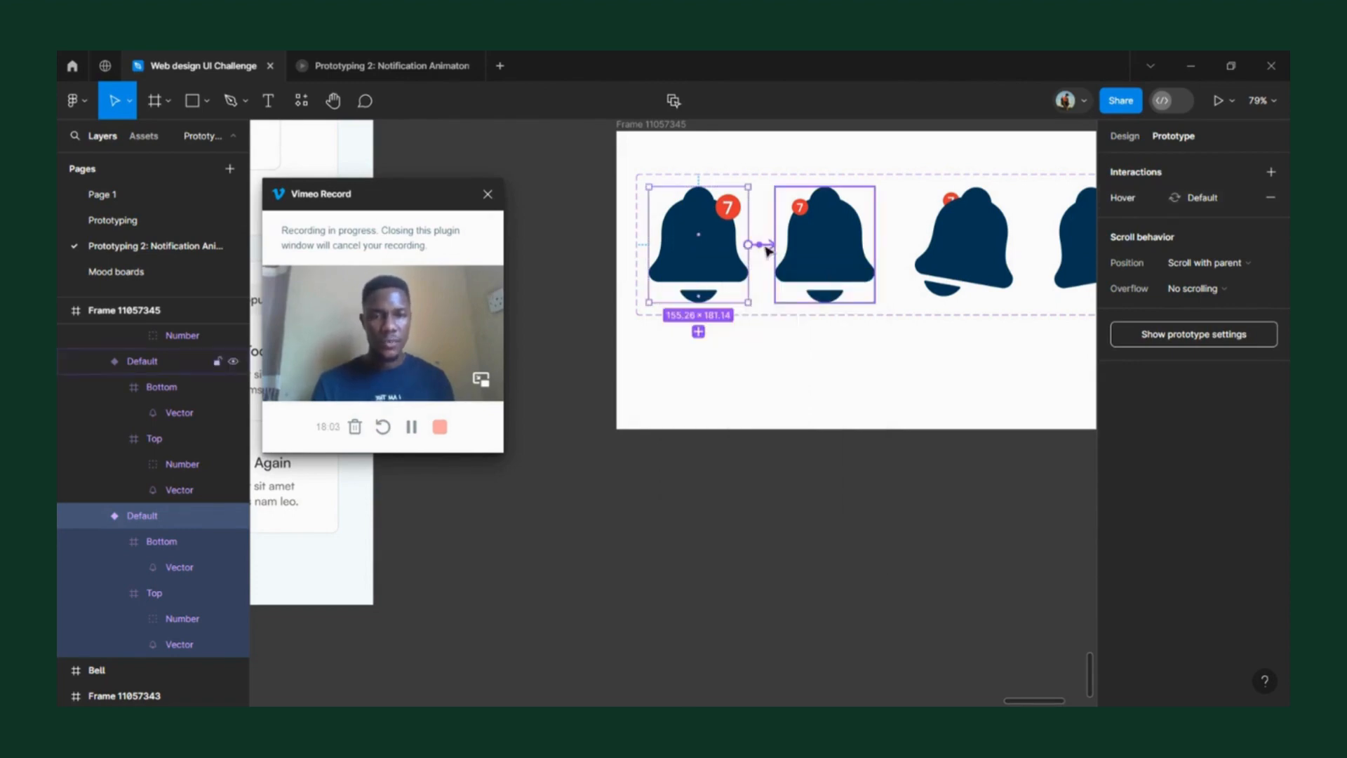
- Connect the second bell variant to the third with an After delay trigger of 1 ms
click(808, 246)
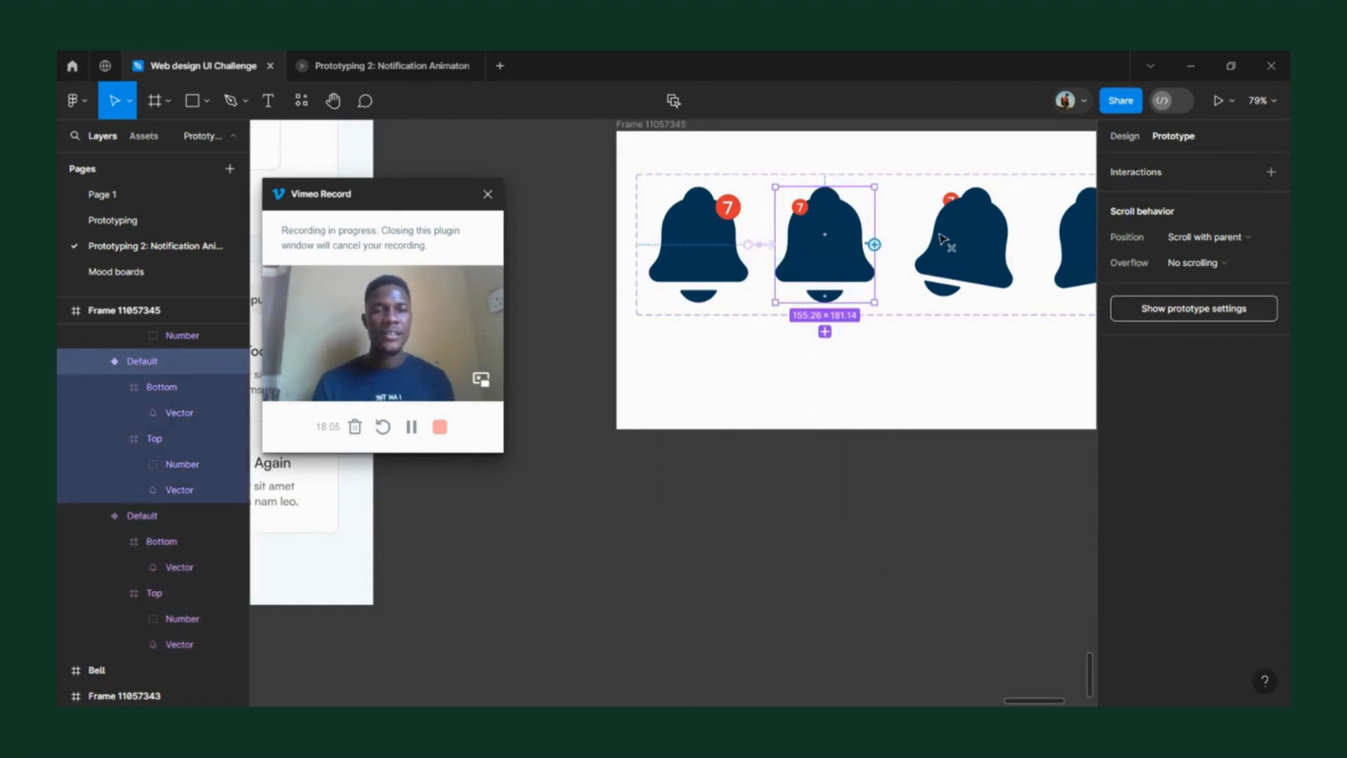
mouse_move(944, 241)
mouse_down()
mouse_move(880, 250)
mouse_move(956, 261)
mouse_up()
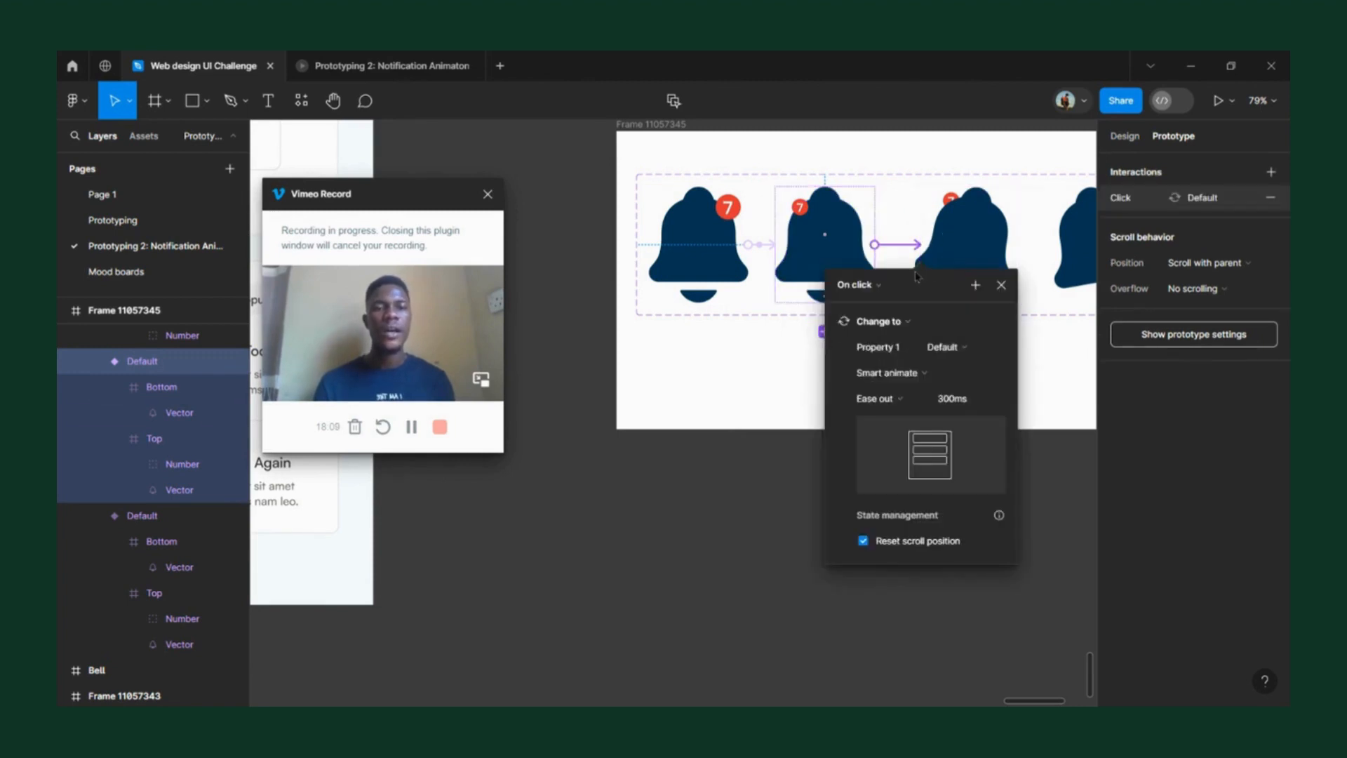
click(872, 292)
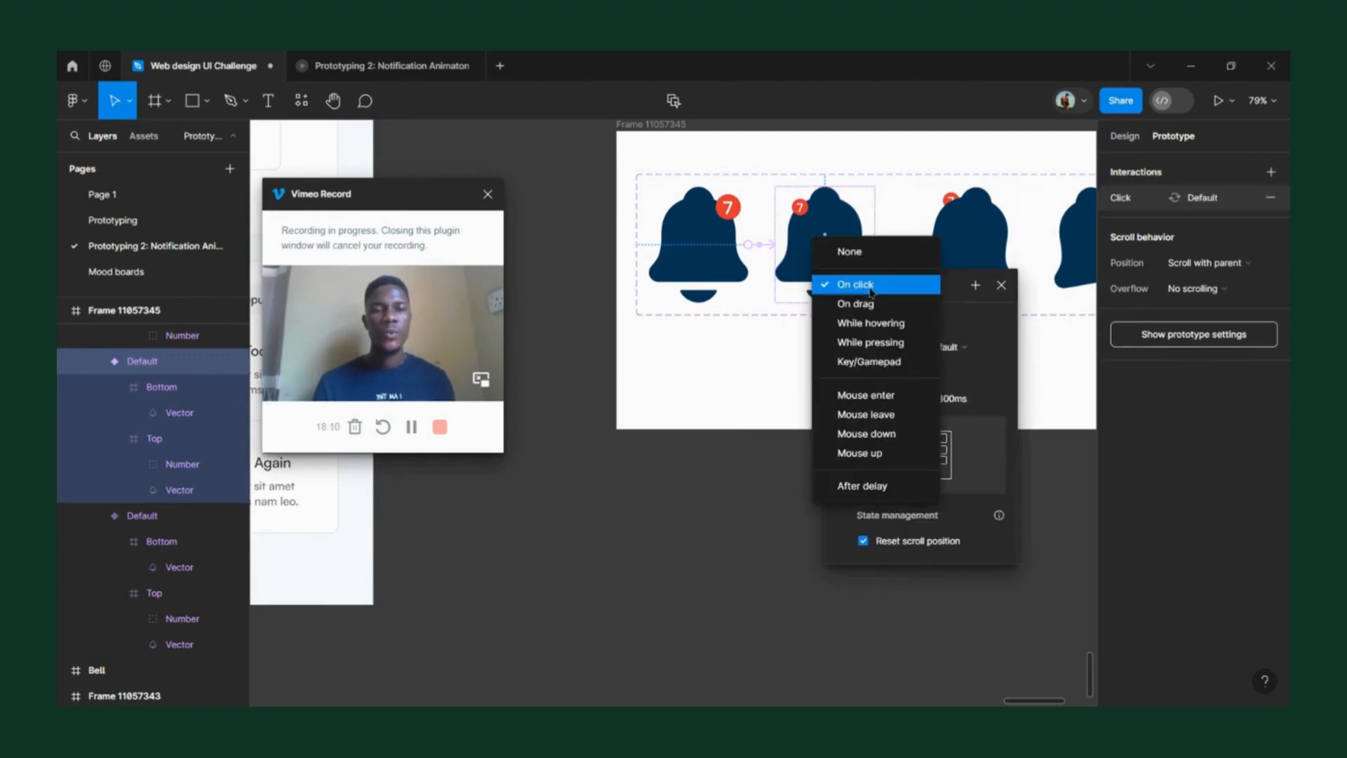
click(863, 491)
click(856, 321)
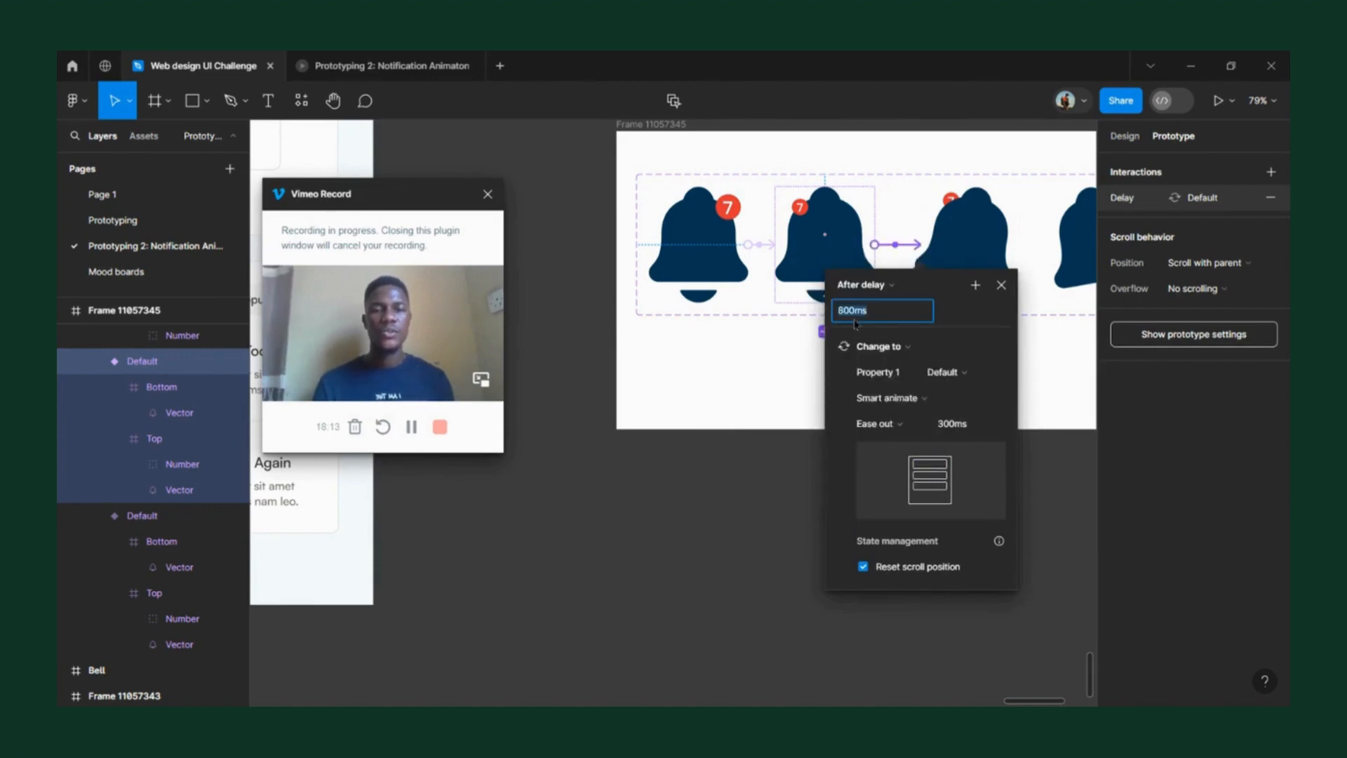
text(1)
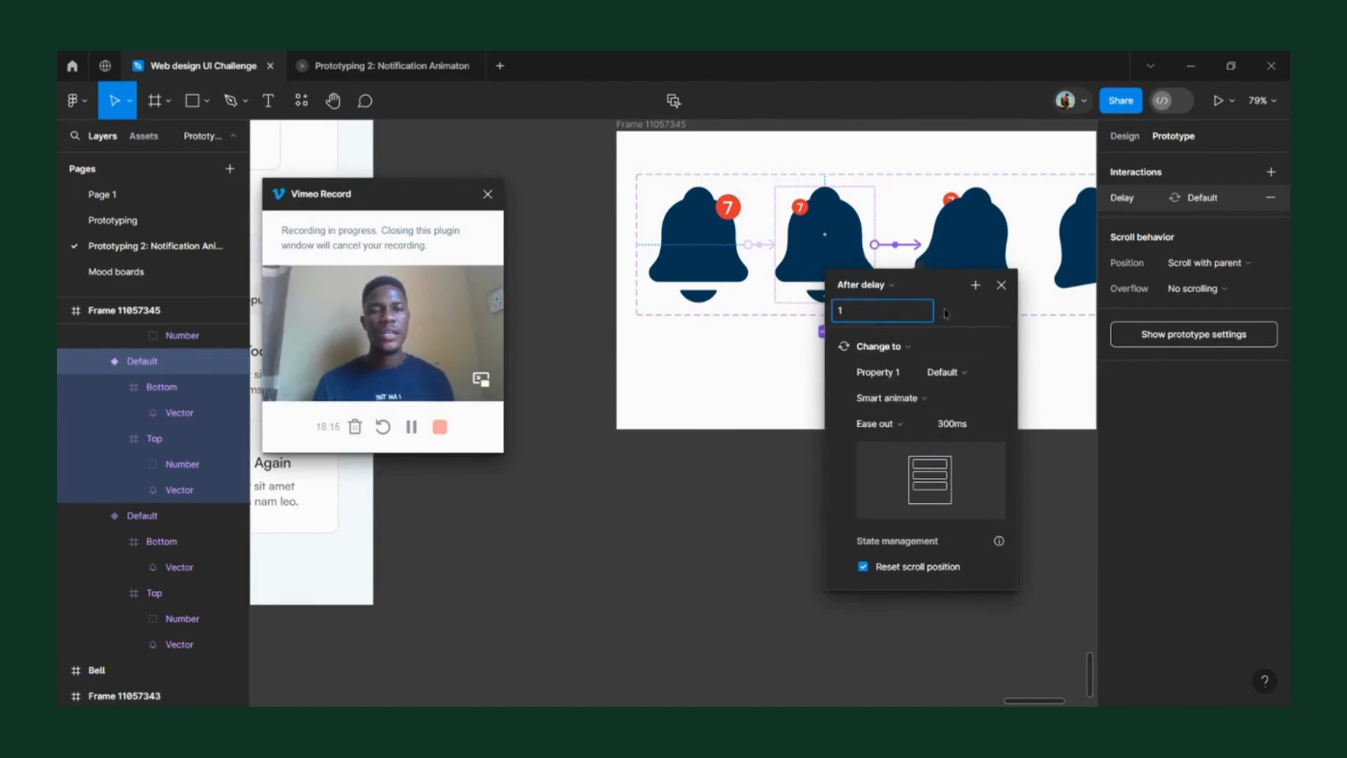
key(Return)
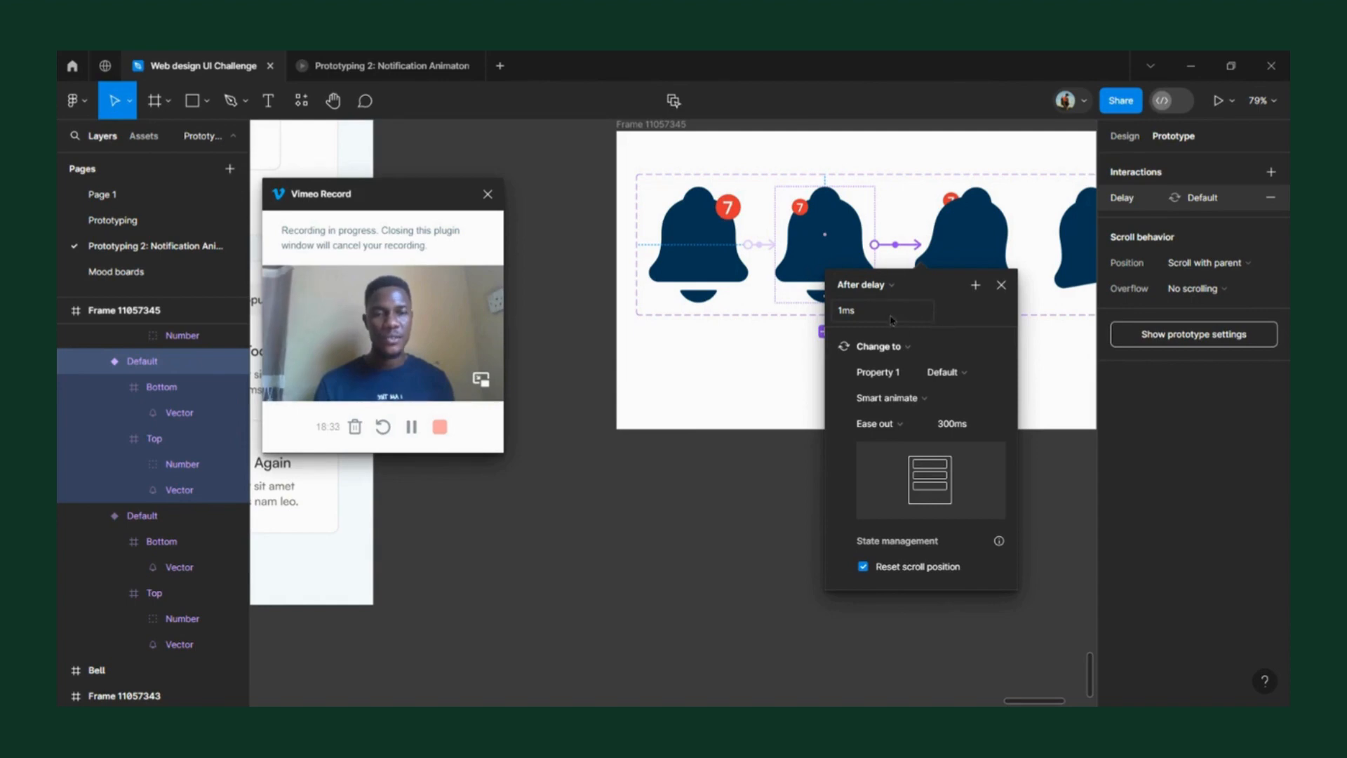
- Try to set the second bell variant's After delay time to 0, and close the interaction settings
click(863, 316)
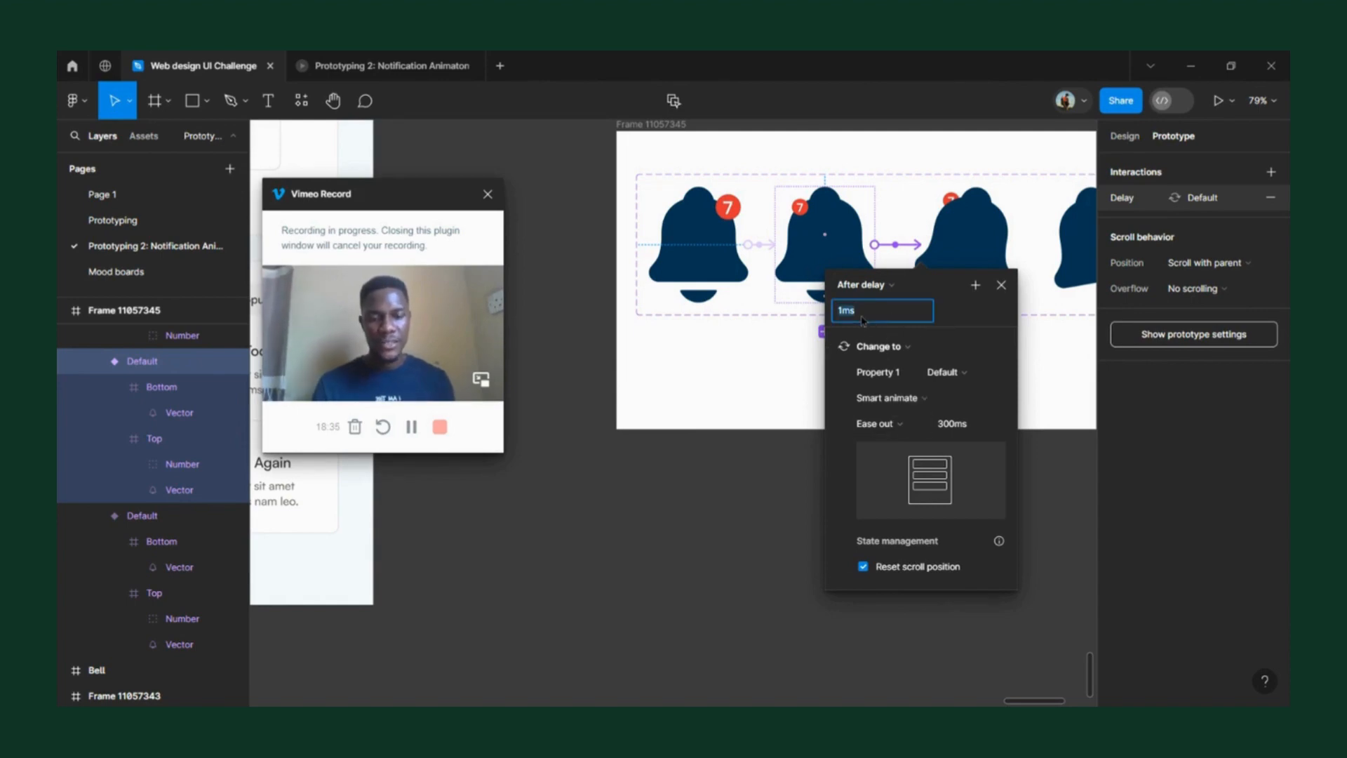
text(0)
key(Return)
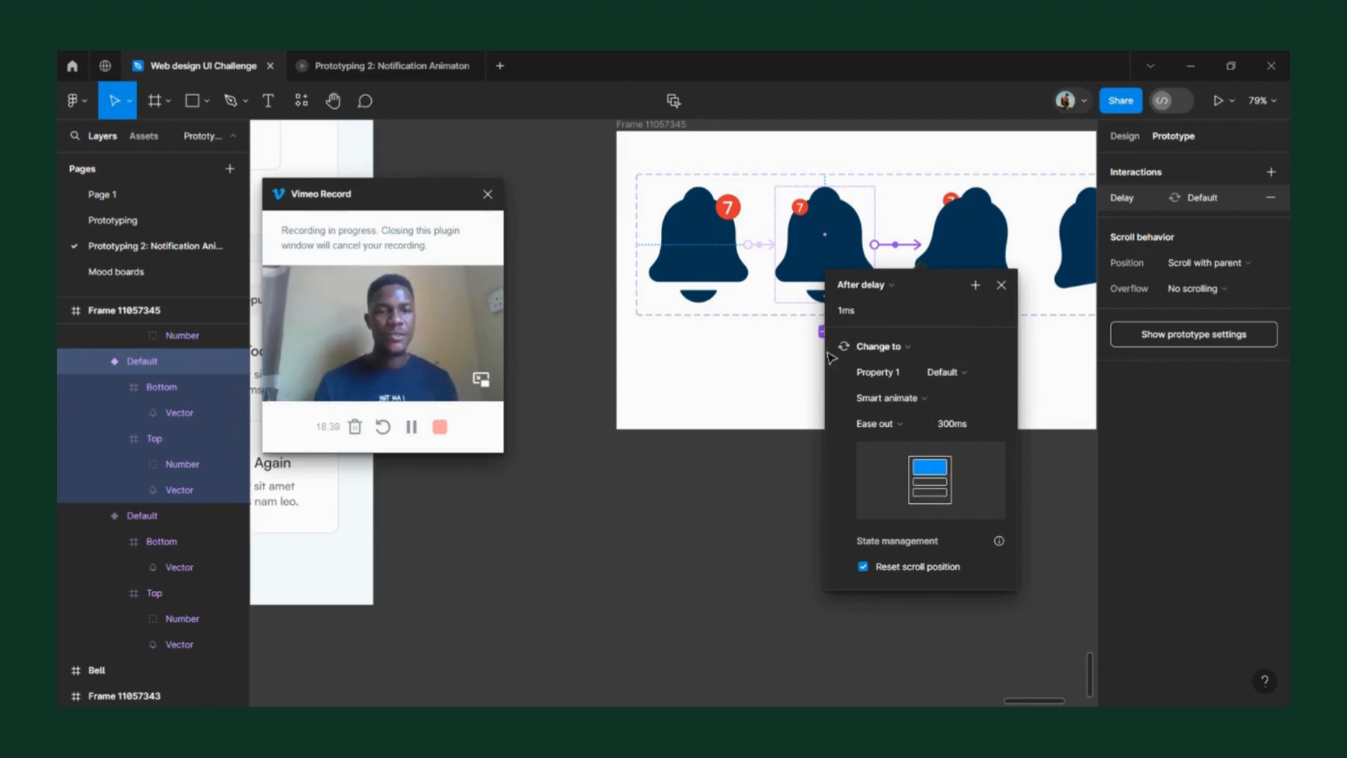
click(805, 360)
- Connect the third bell variant to the fourth with an After delay trigger of 1 ms
scroll(844, 326, right, 3)
double_click(763, 244)
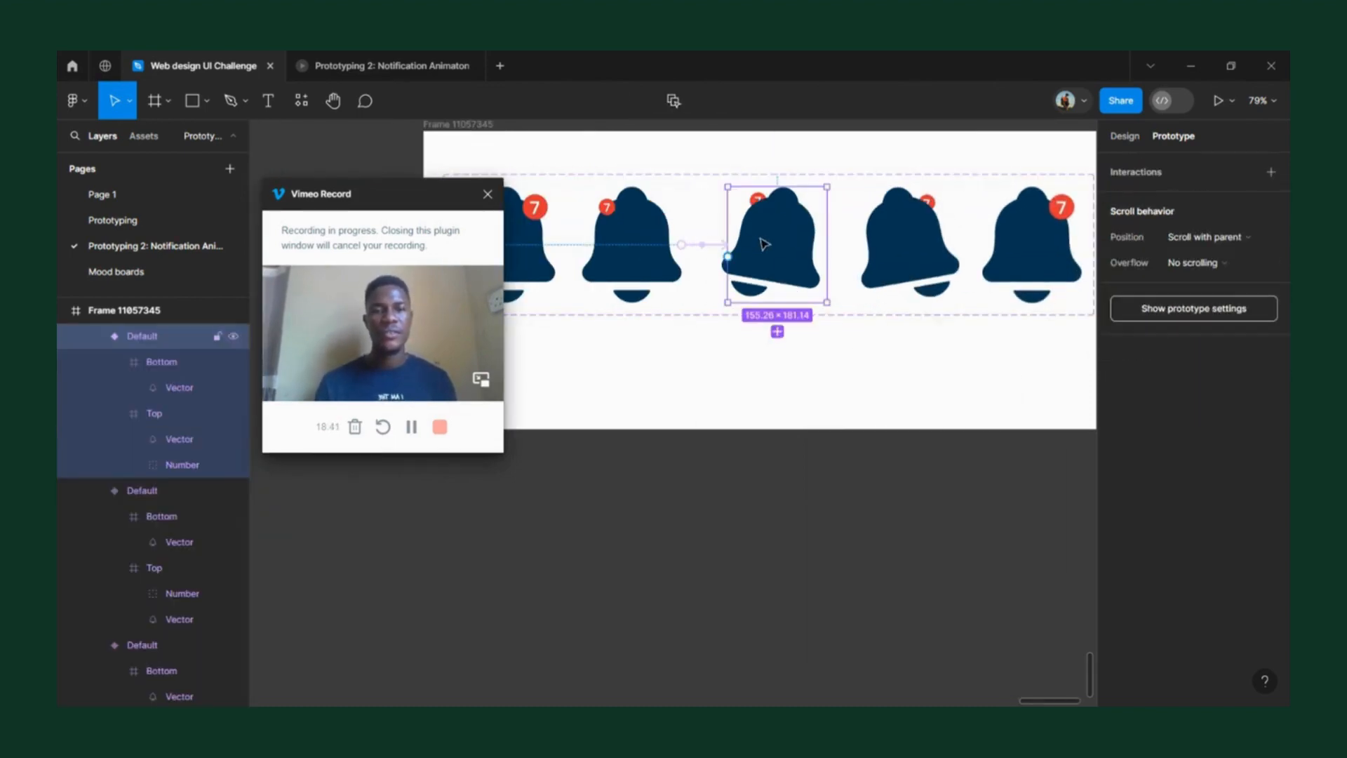
drag(827, 244, 875, 273)
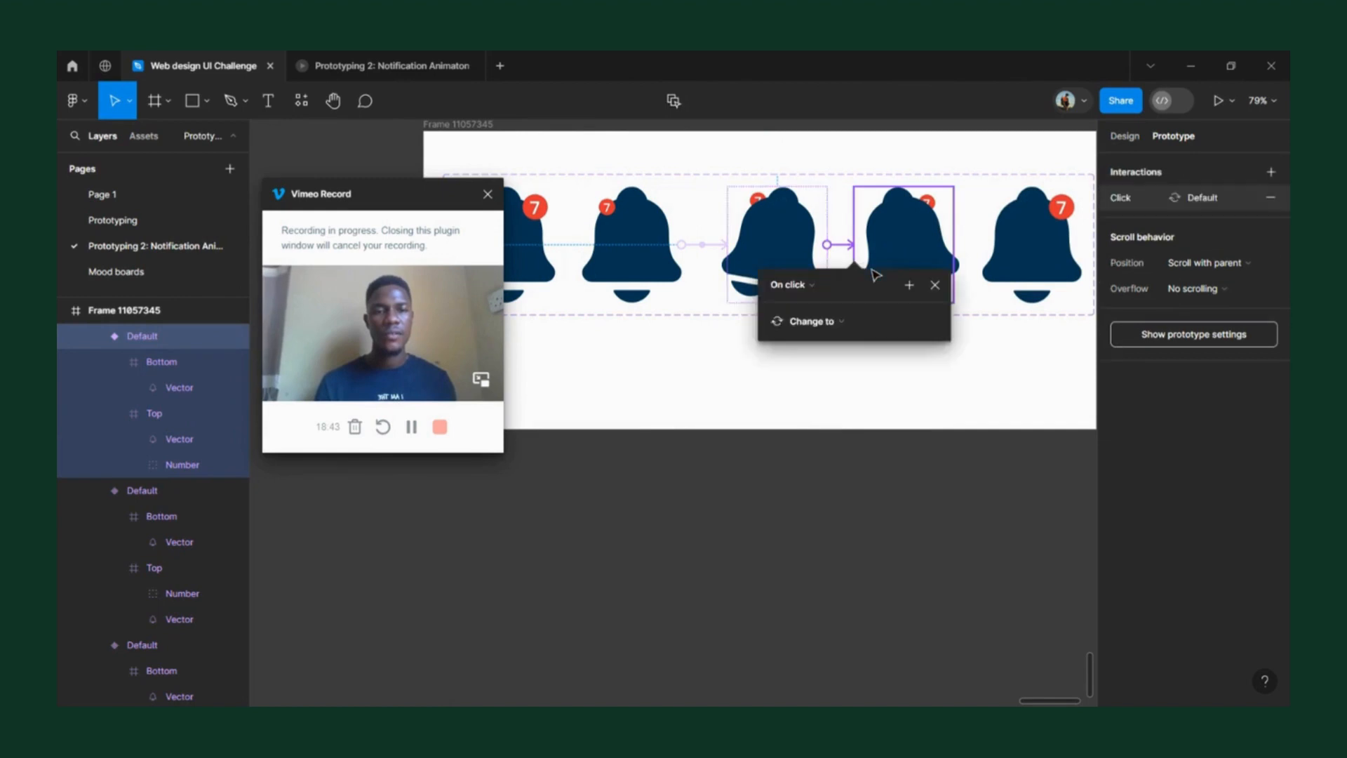
click(789, 284)
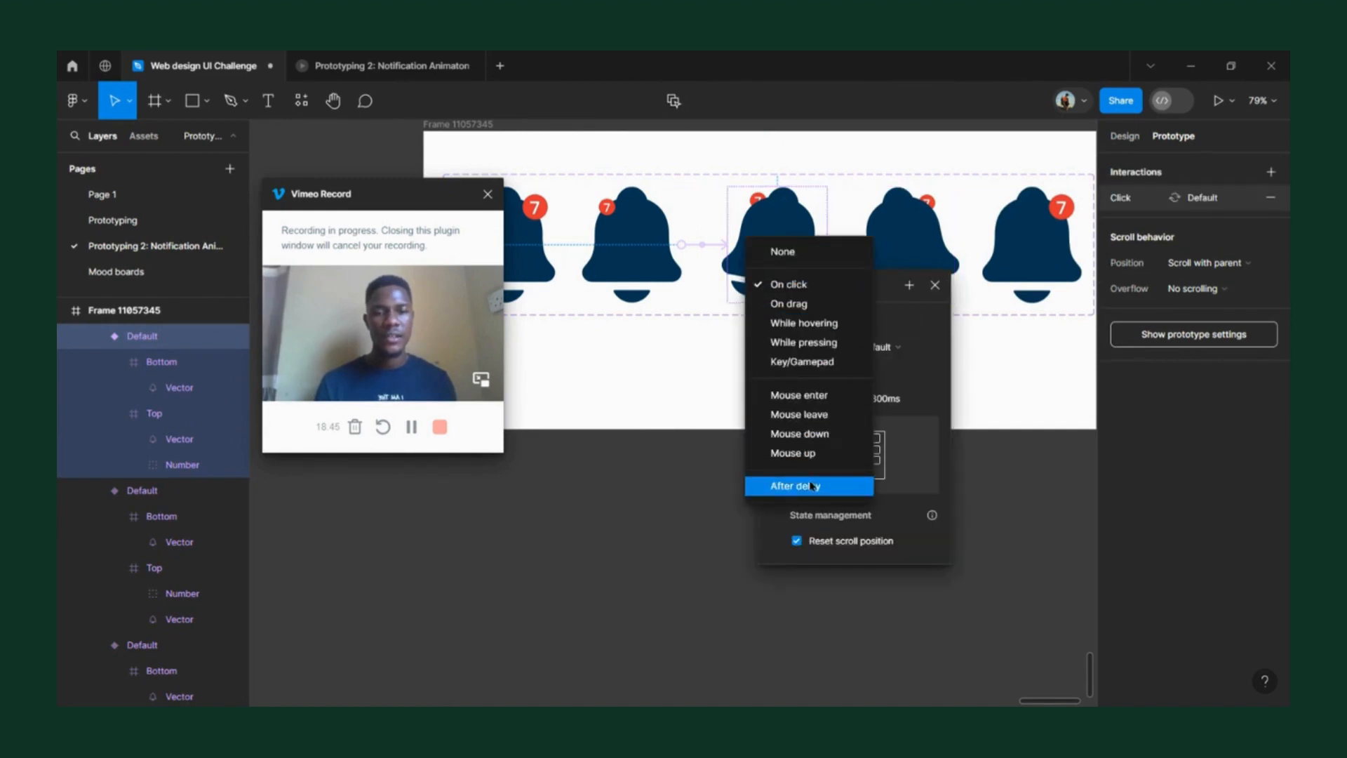
click(811, 486)
click(792, 310)
text(1)
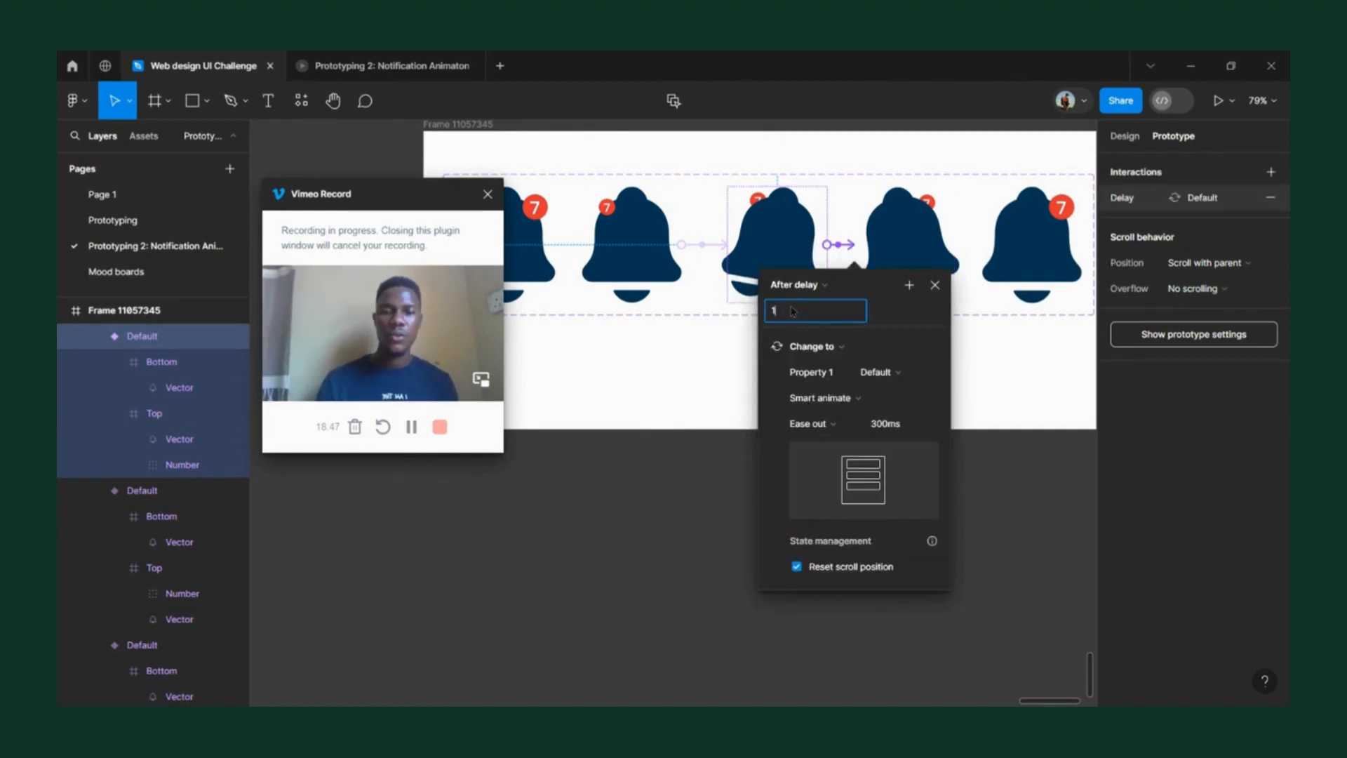
key(Return)
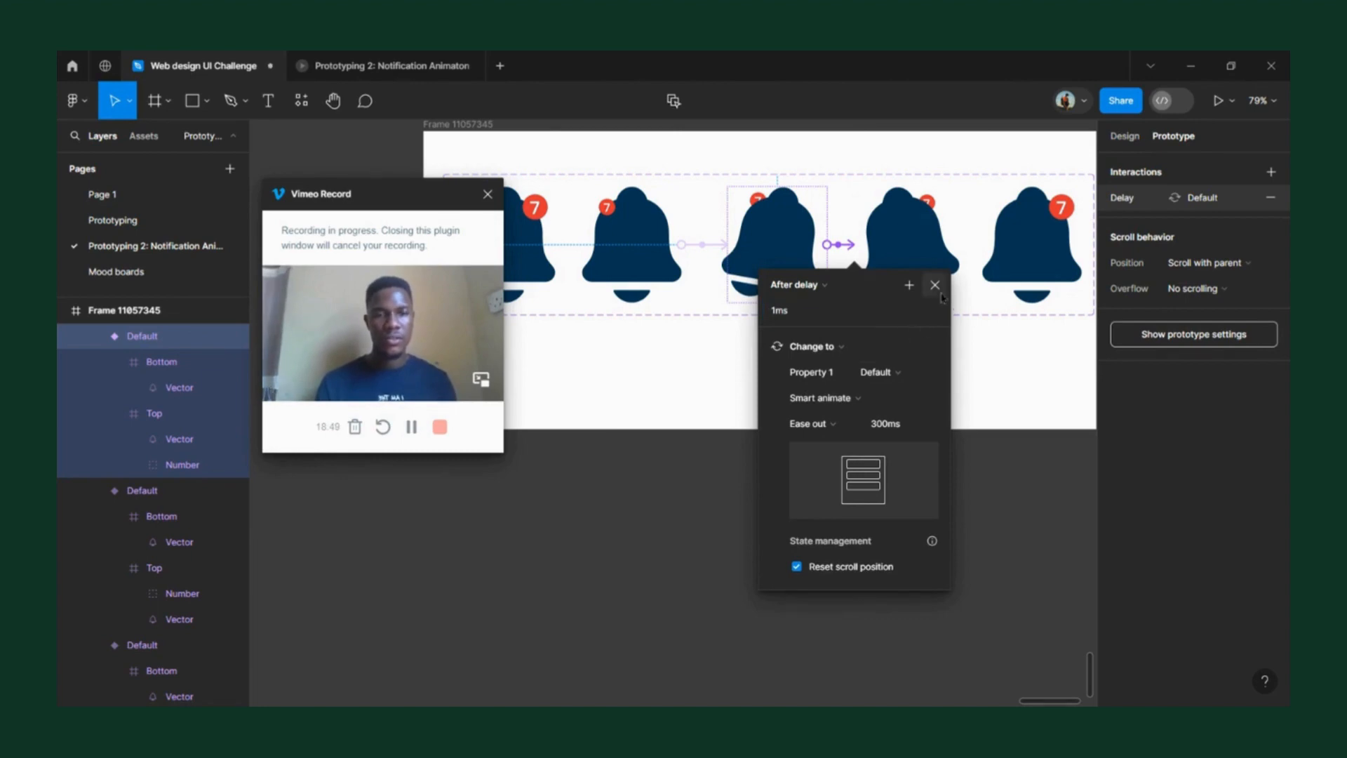
click(935, 285)
- Connect the fourth bell variant to the fifth with an After delay trigger of 1 ms
click(918, 256)
drag(954, 244, 1015, 251)
click(931, 285)
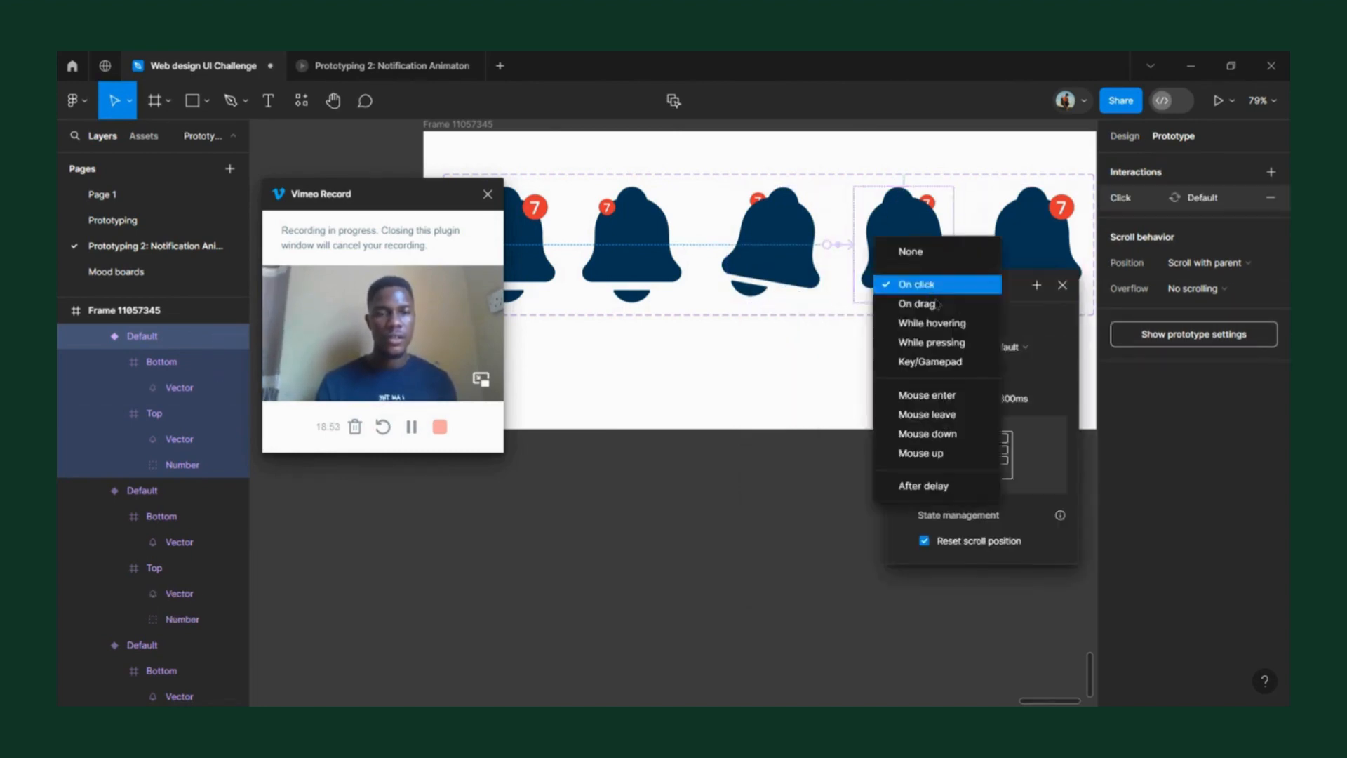
click(923, 485)
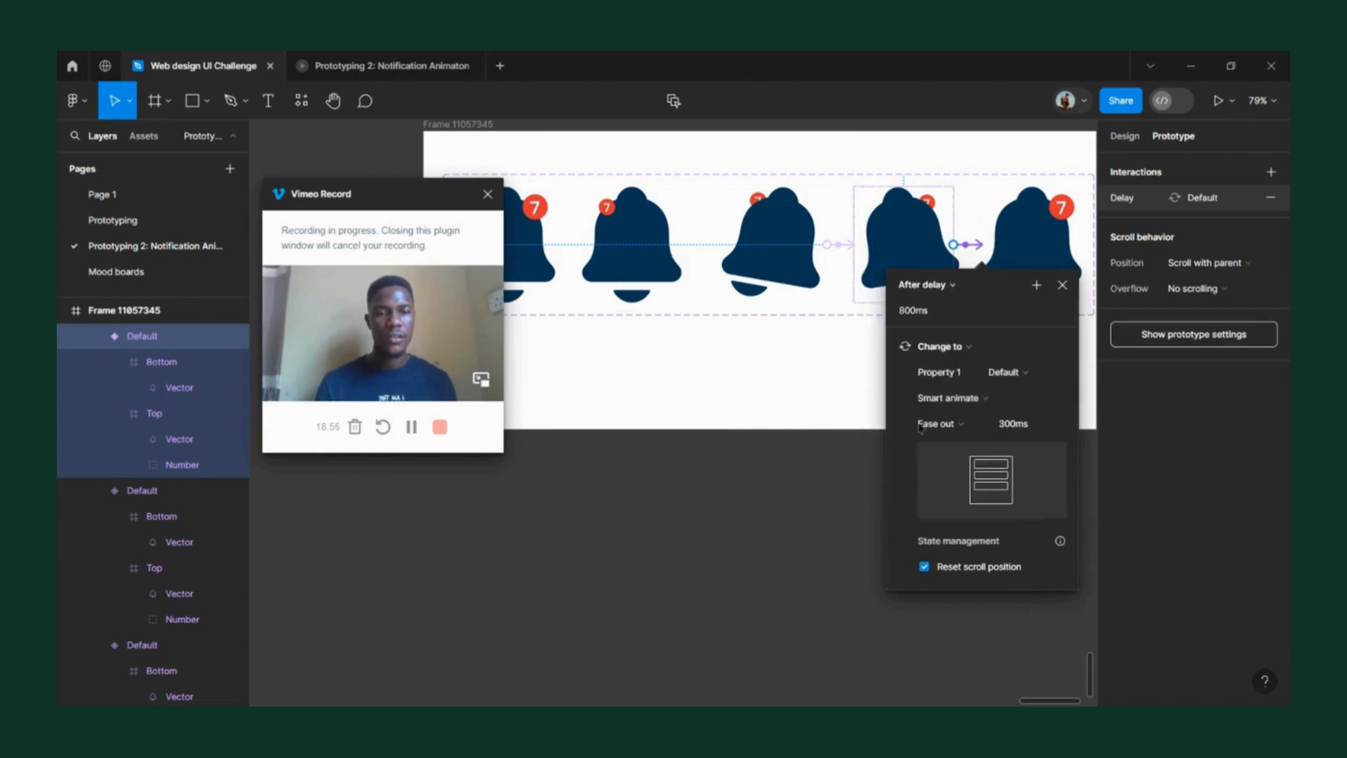
click(917, 310)
text(1)
key(Return)
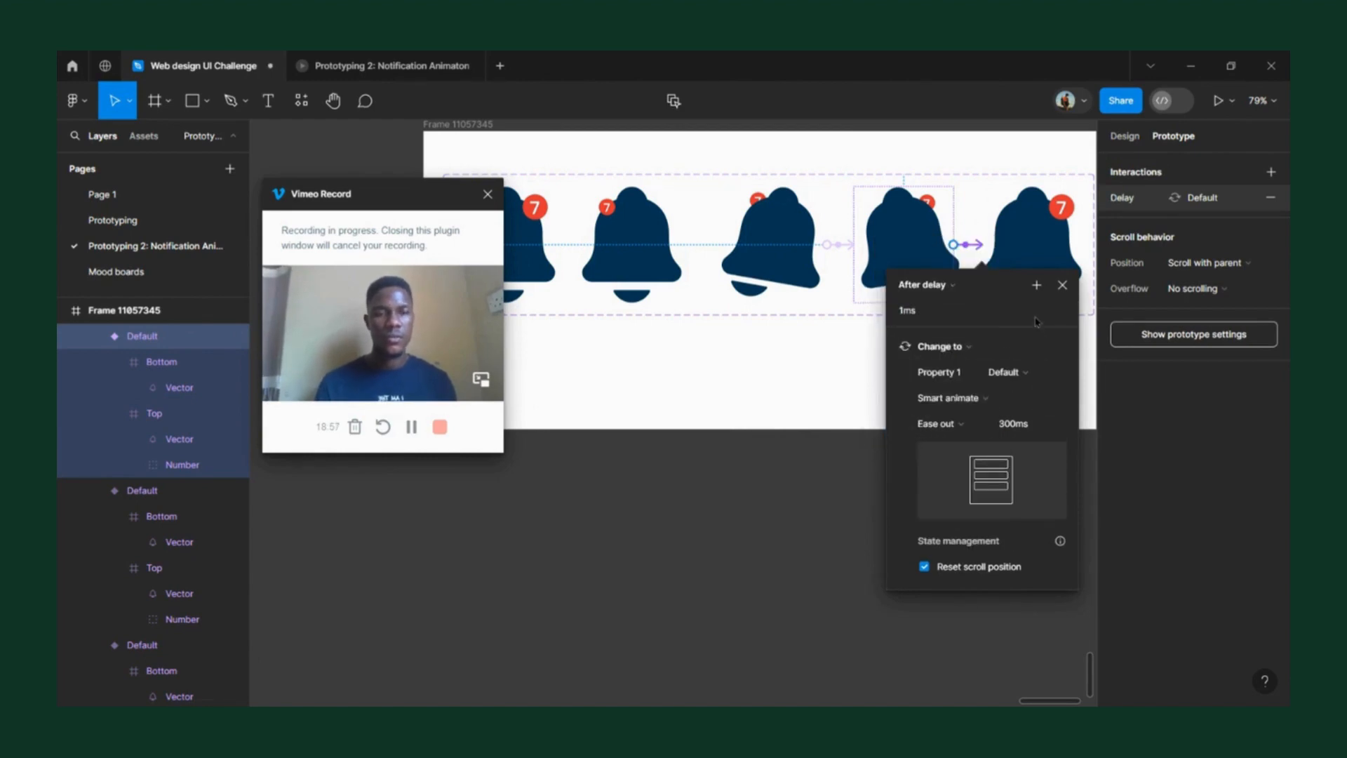
- Connect the fifth bell variant back to the first with a Mouse leave trigger
click(1046, 268)
drag(1081, 245, 554, 252)
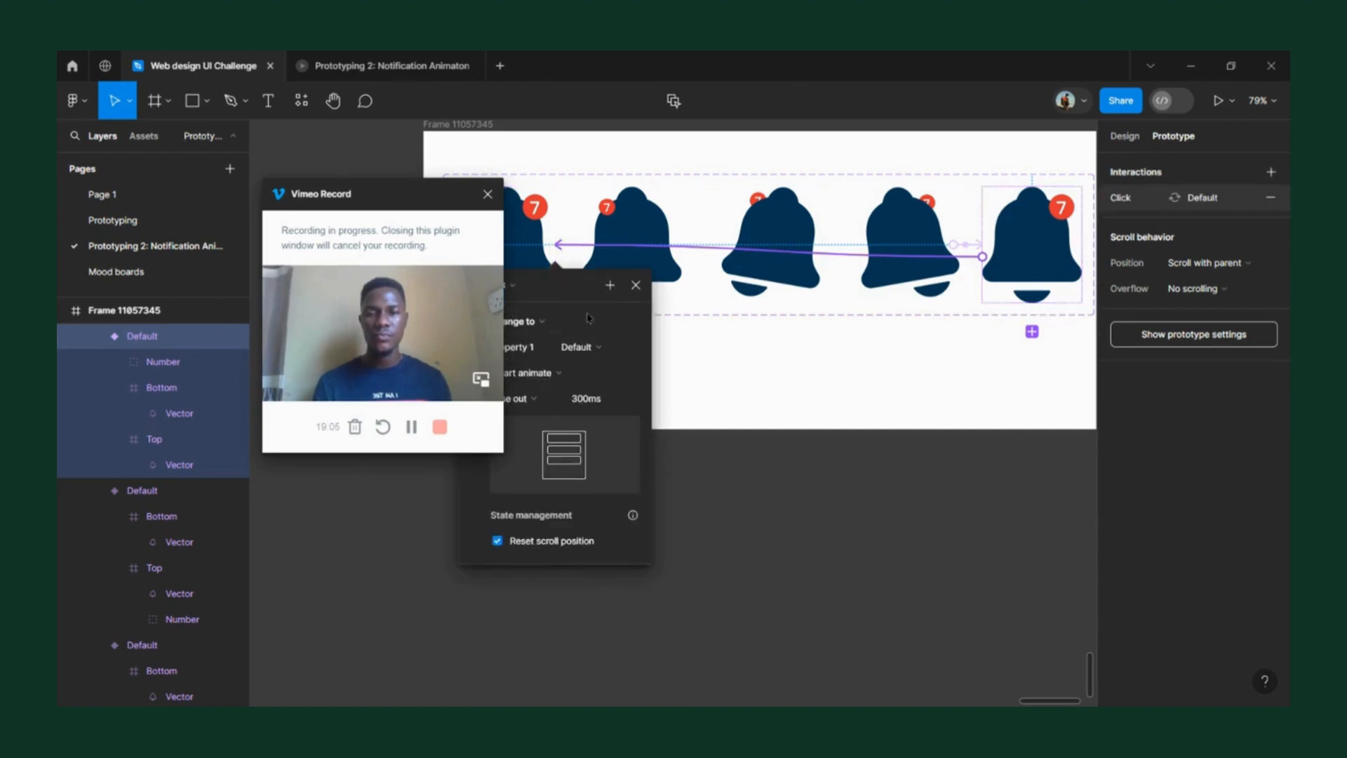
scroll(685, 327, left, 4)
click(798, 292)
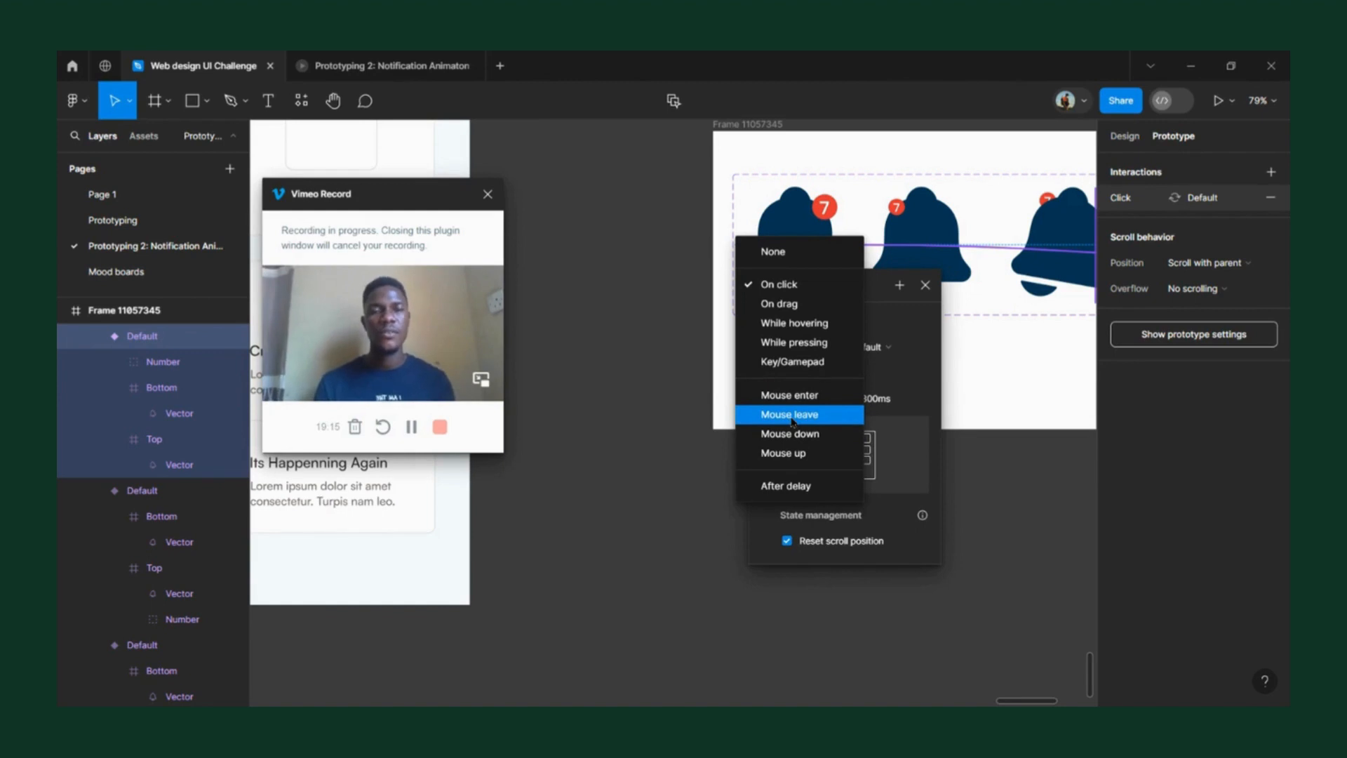
click(790, 416)
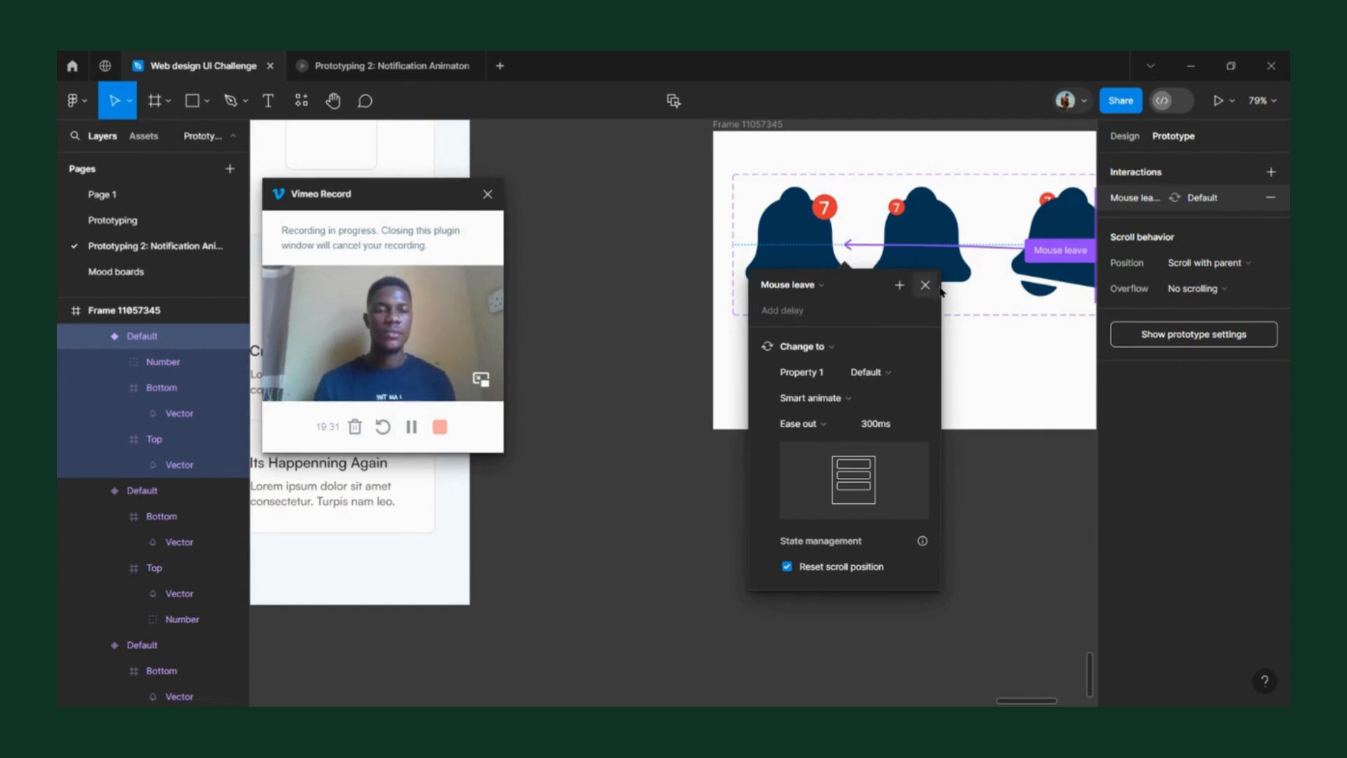
key(Escape)
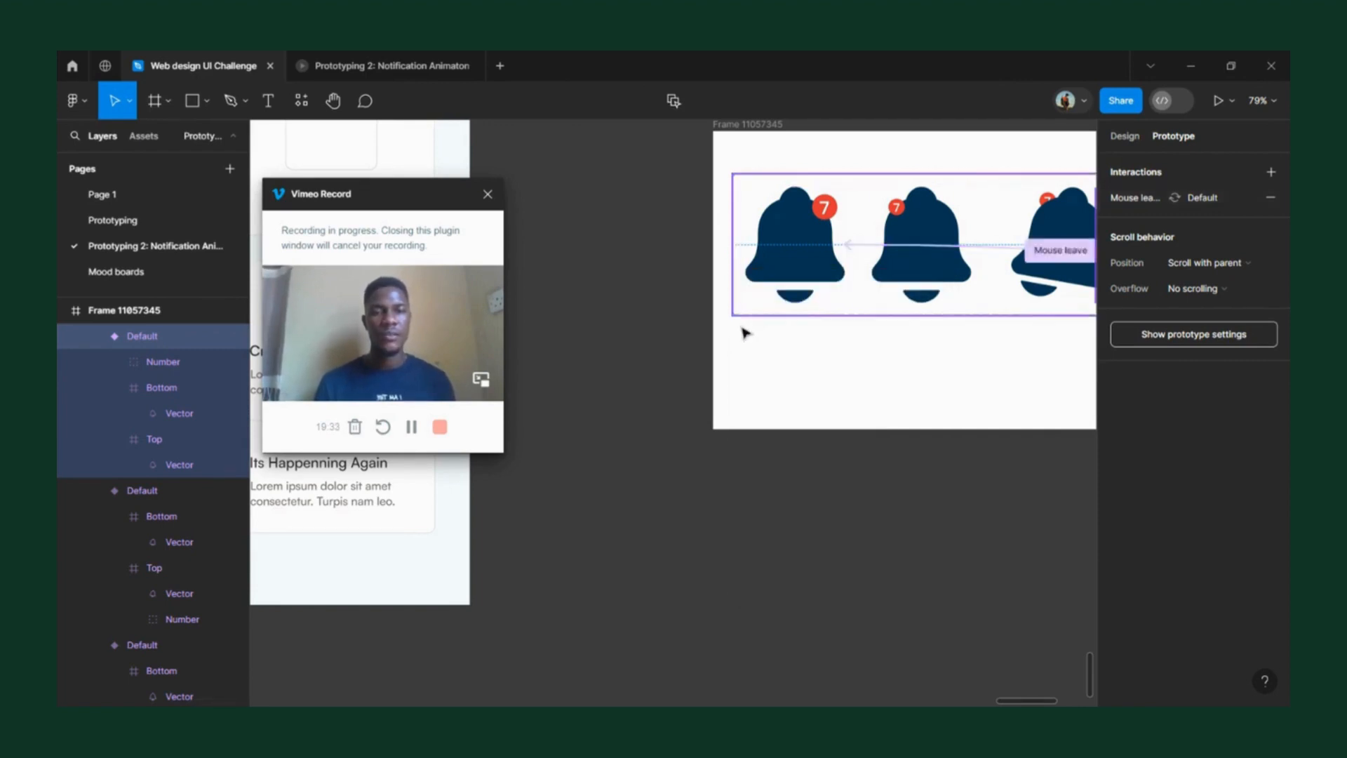
- Extend Frame 11057345 downward to a height of 647 to make room below the bell variants
scroll(744, 330, down, 5)
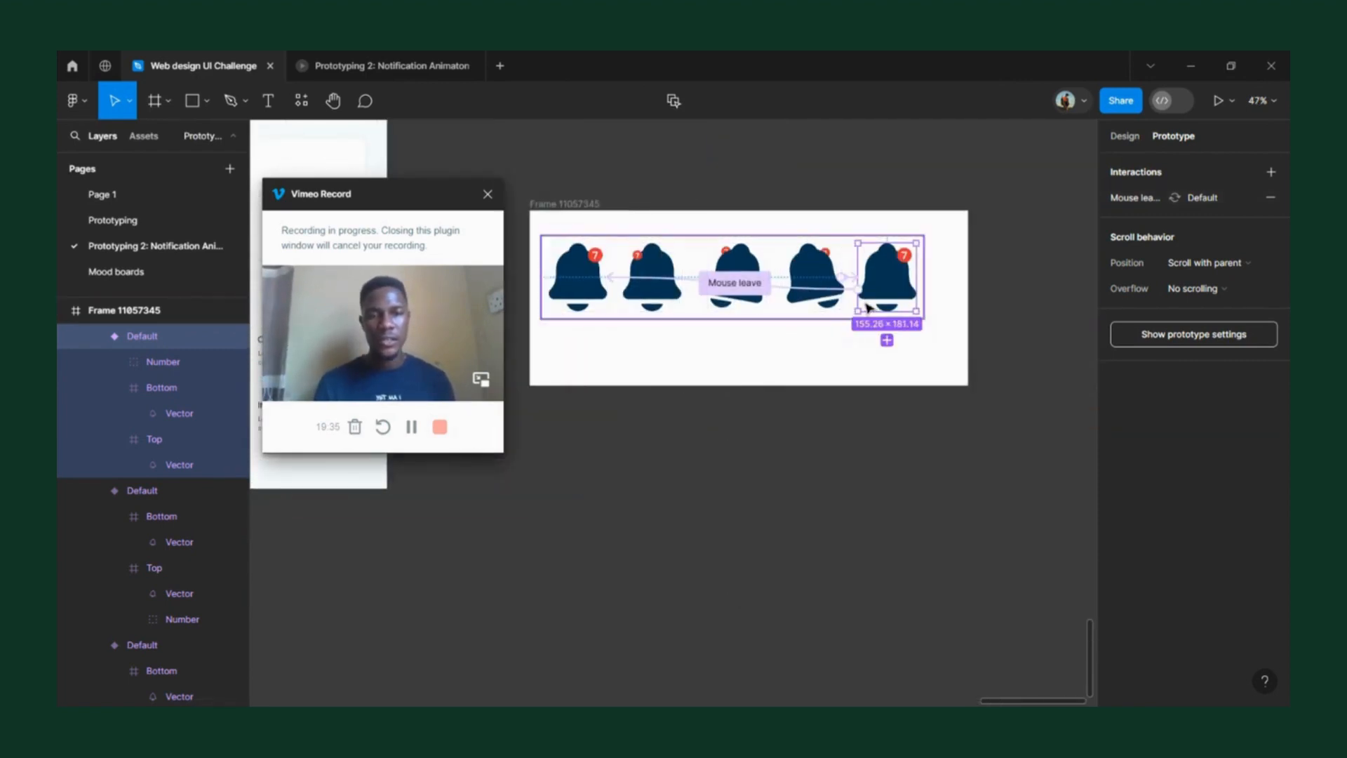
click(811, 346)
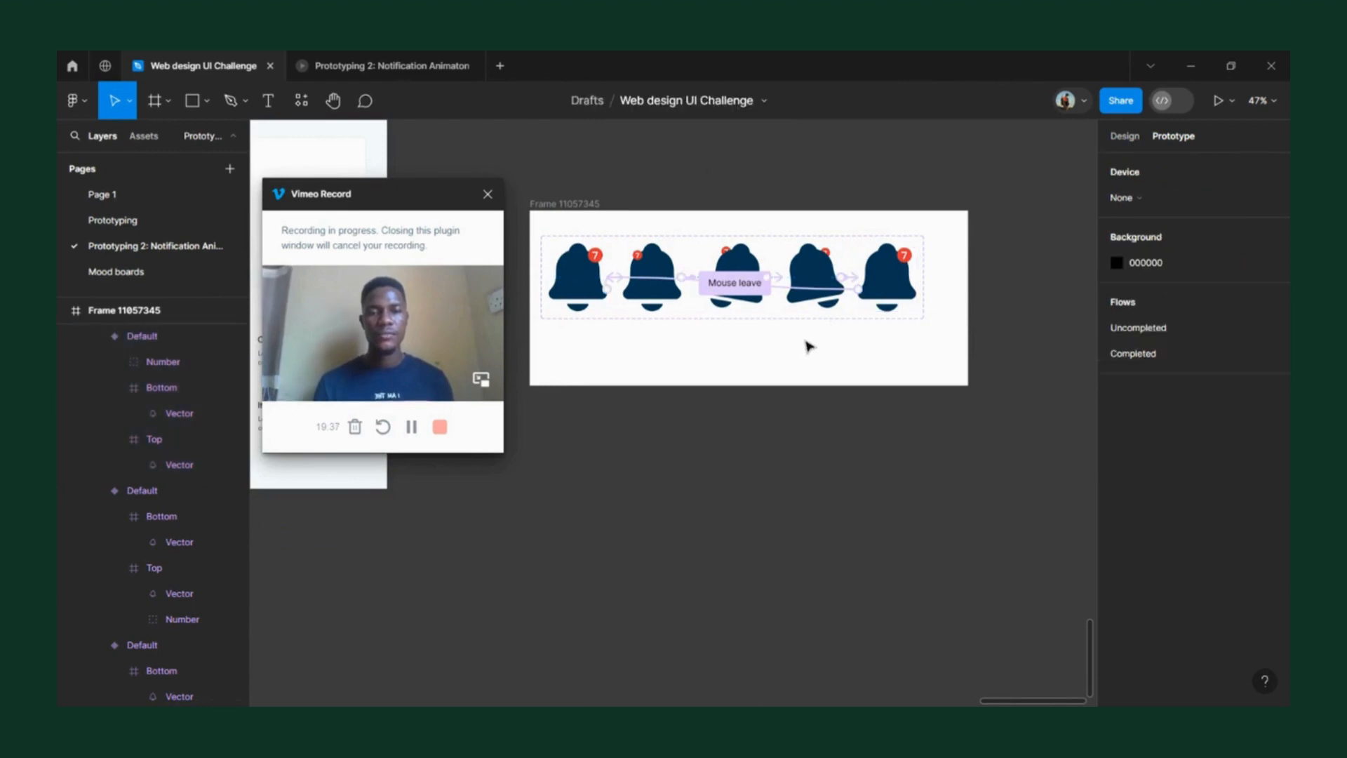
click(583, 279)
click(580, 274)
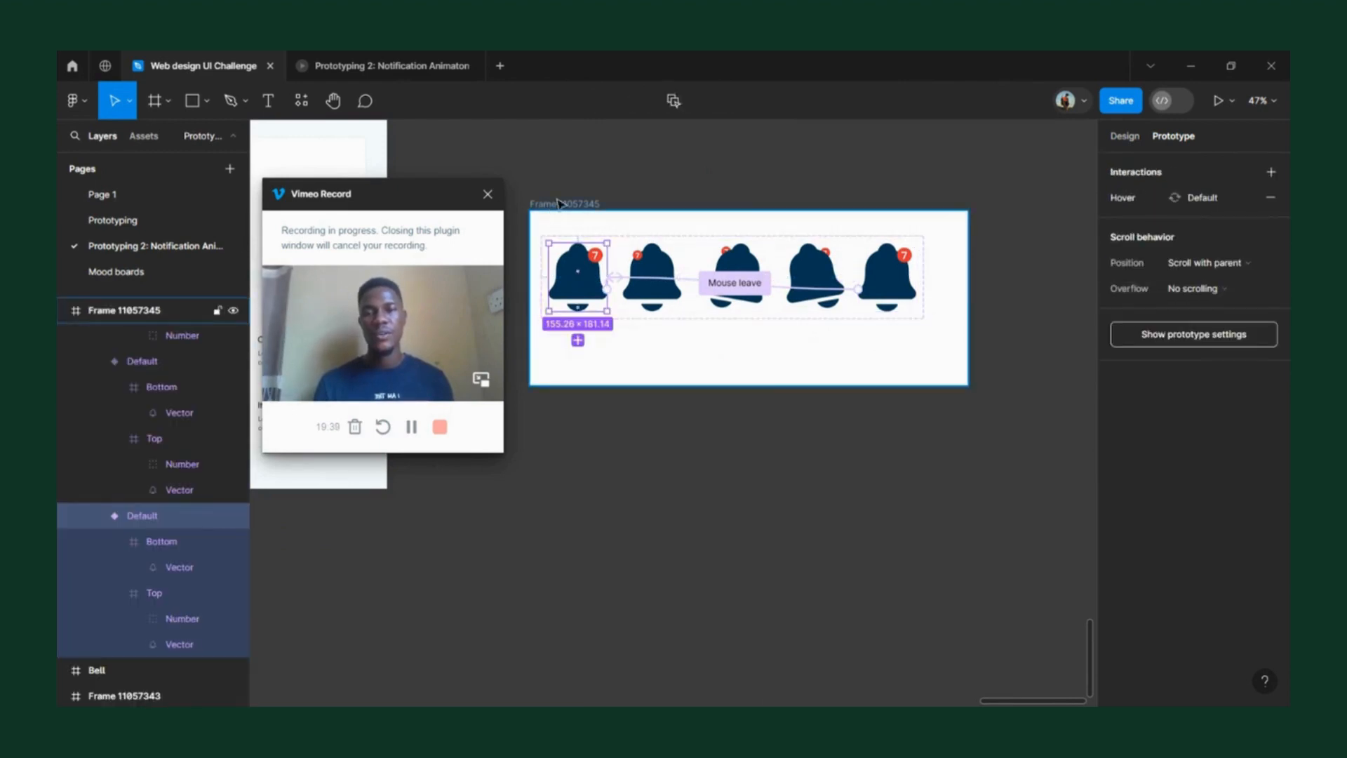
click(559, 203)
drag(691, 386, 700, 457)
- Place an instance of the first bell variant in the empty area of the frame below the component set
scroll(723, 337, left, 3)
click(686, 290)
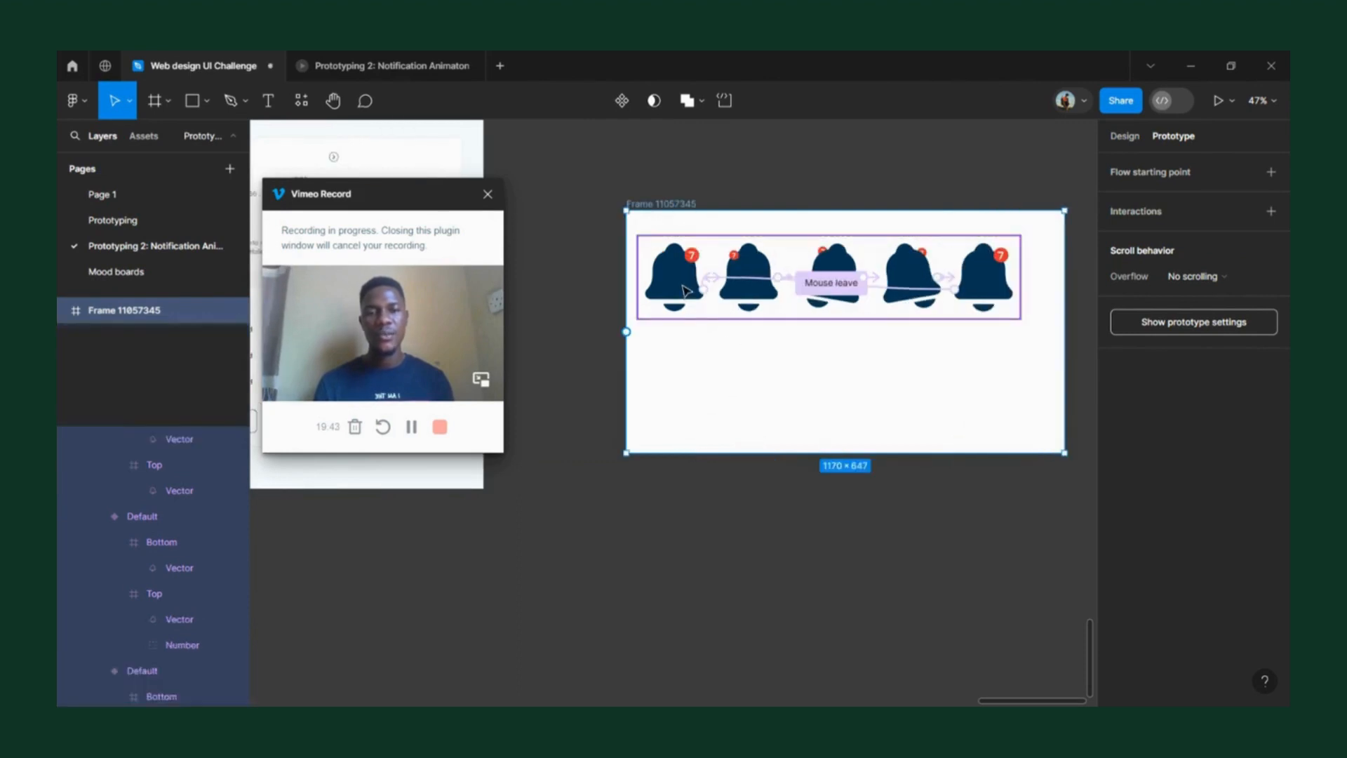
click(686, 290)
drag(686, 289, 803, 405)
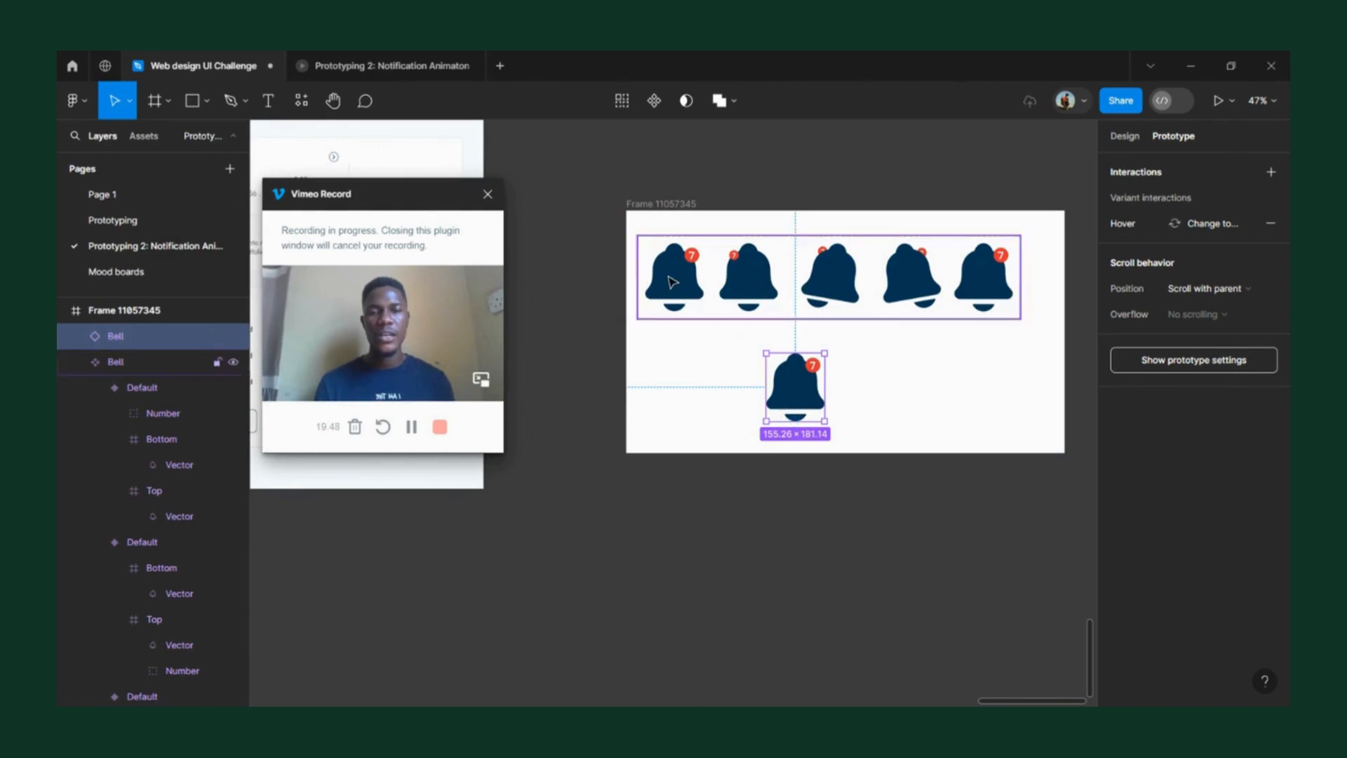
scroll(684, 288, up, 2)
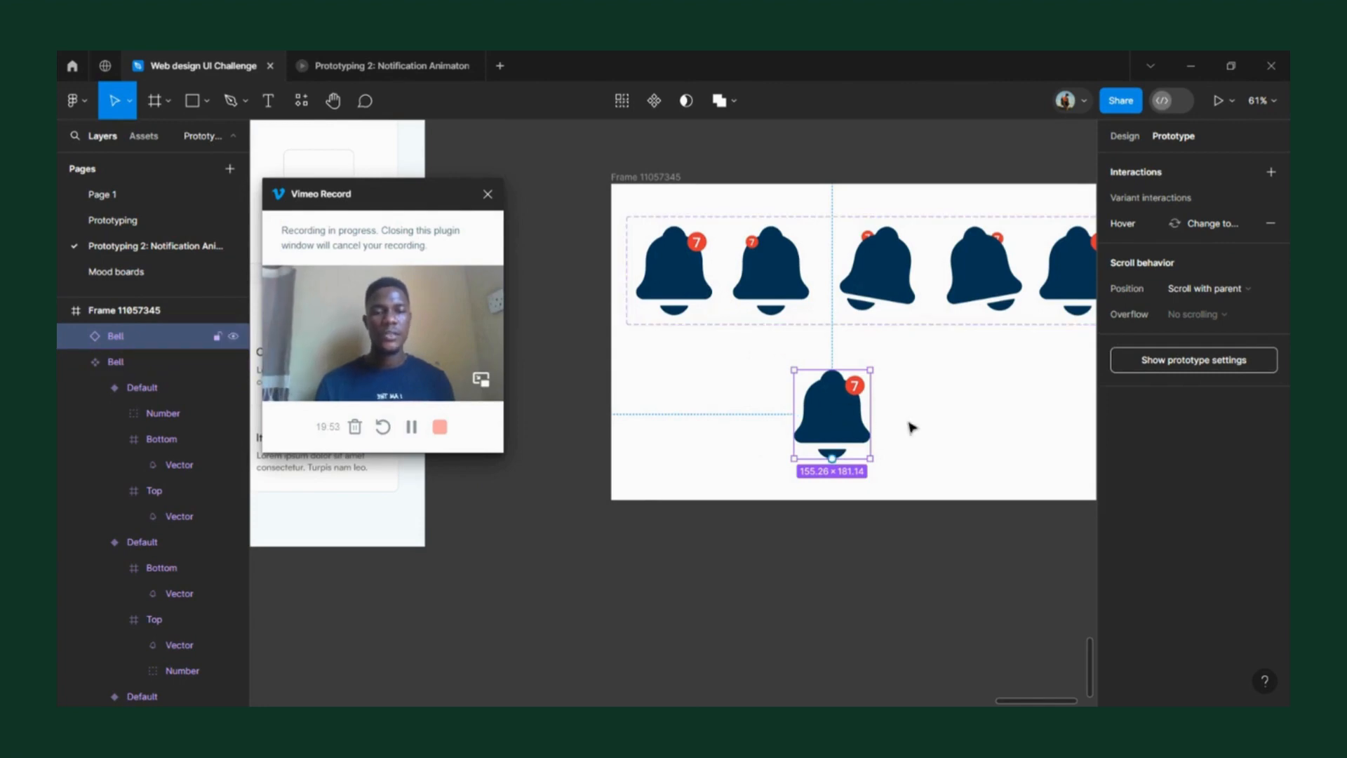
drag(842, 432, 910, 428)
- Preview Frame 11057345 as a prototype to test the lower bell's hover animation, and return to the design file
click(623, 176)
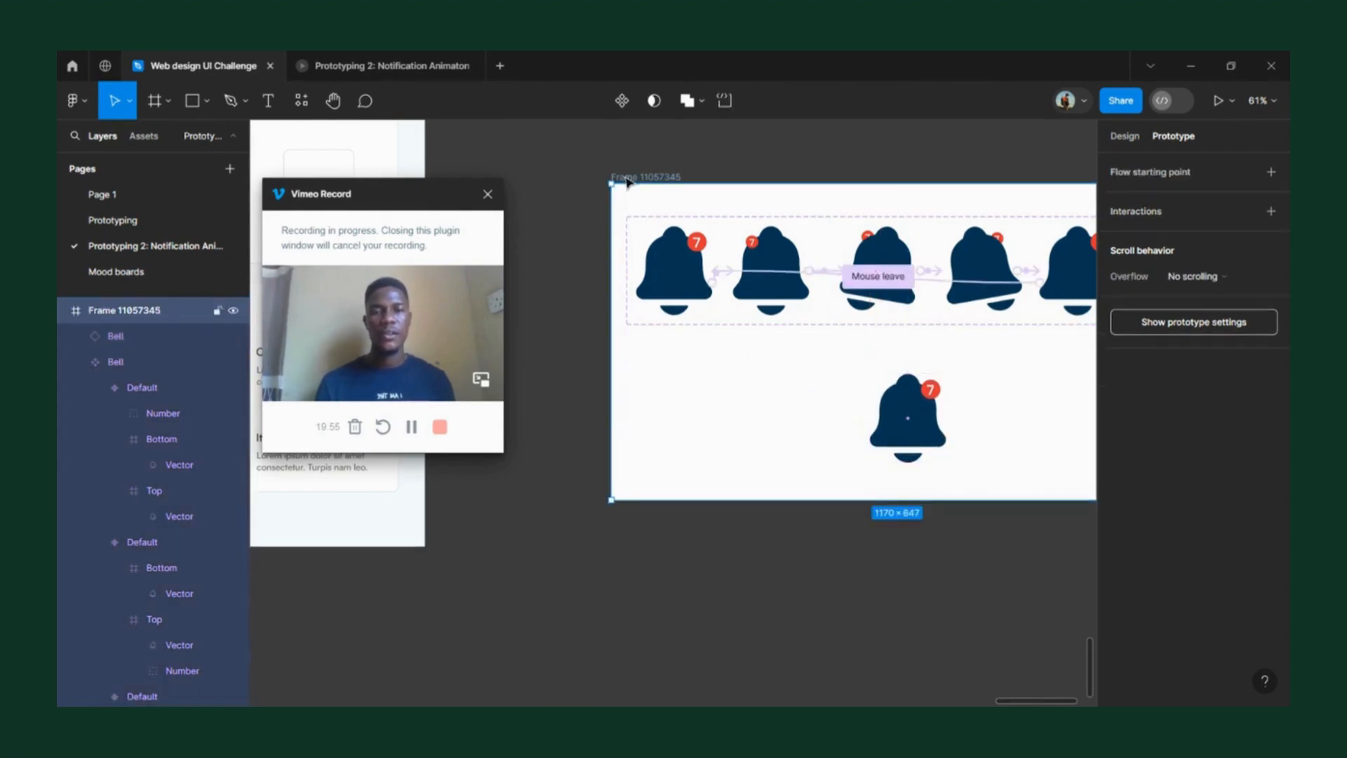
scroll(624, 175, down, 2)
scroll(624, 175, down, 2)
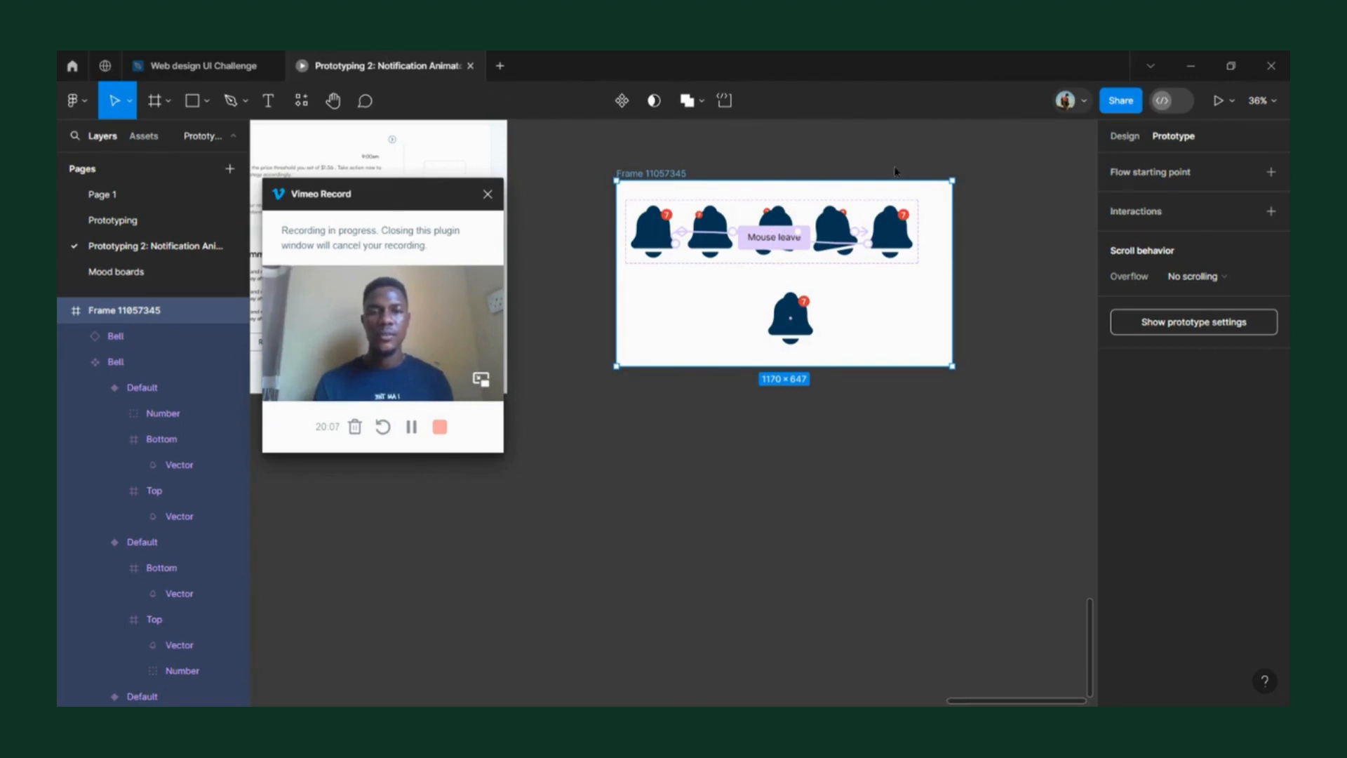
click(1218, 100)
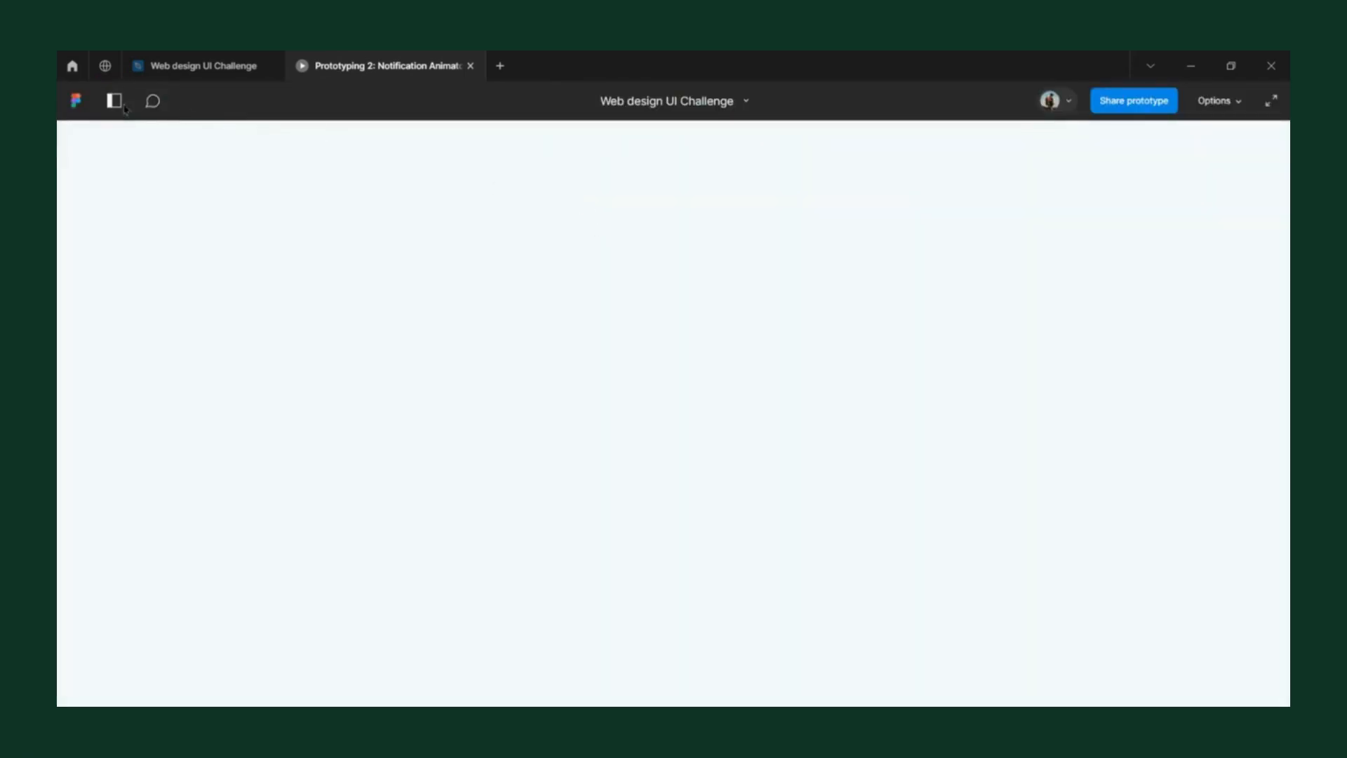
click(121, 105)
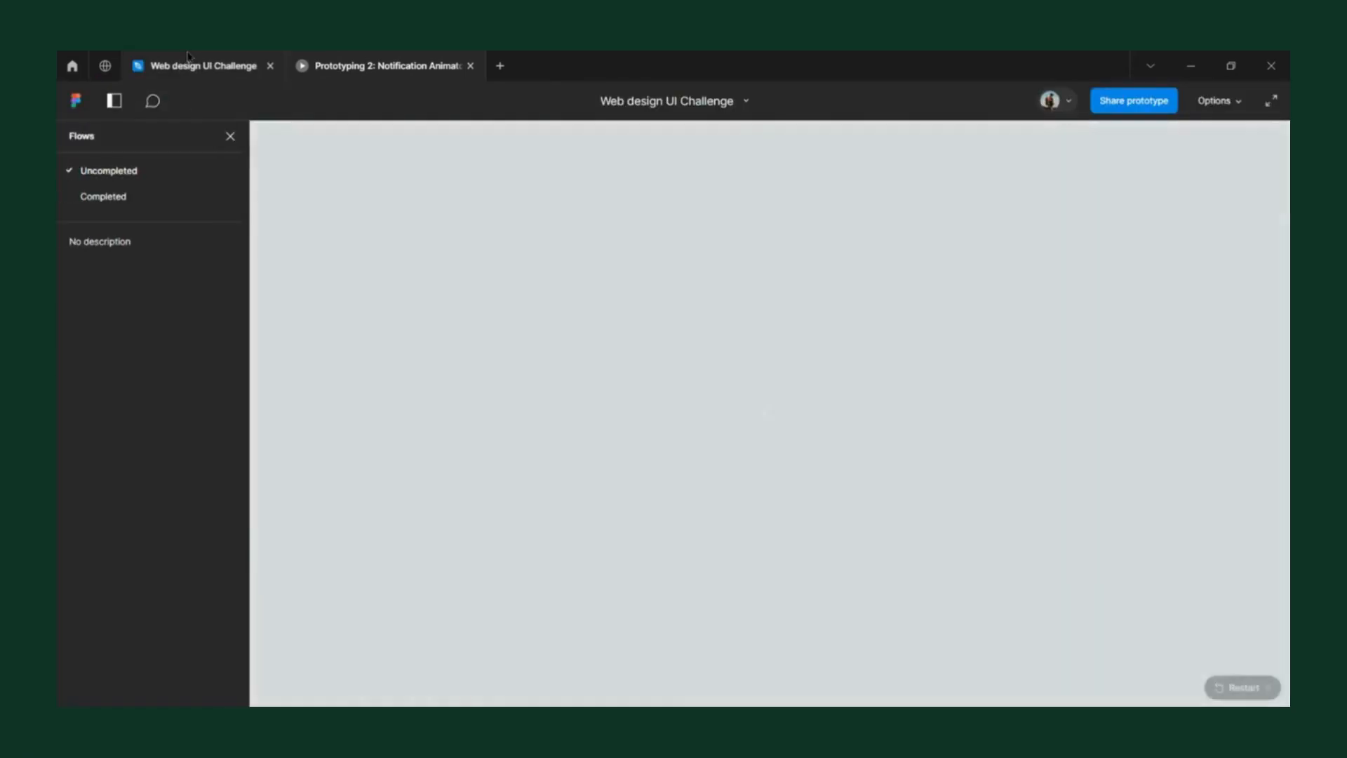
mouse_move(188, 56)
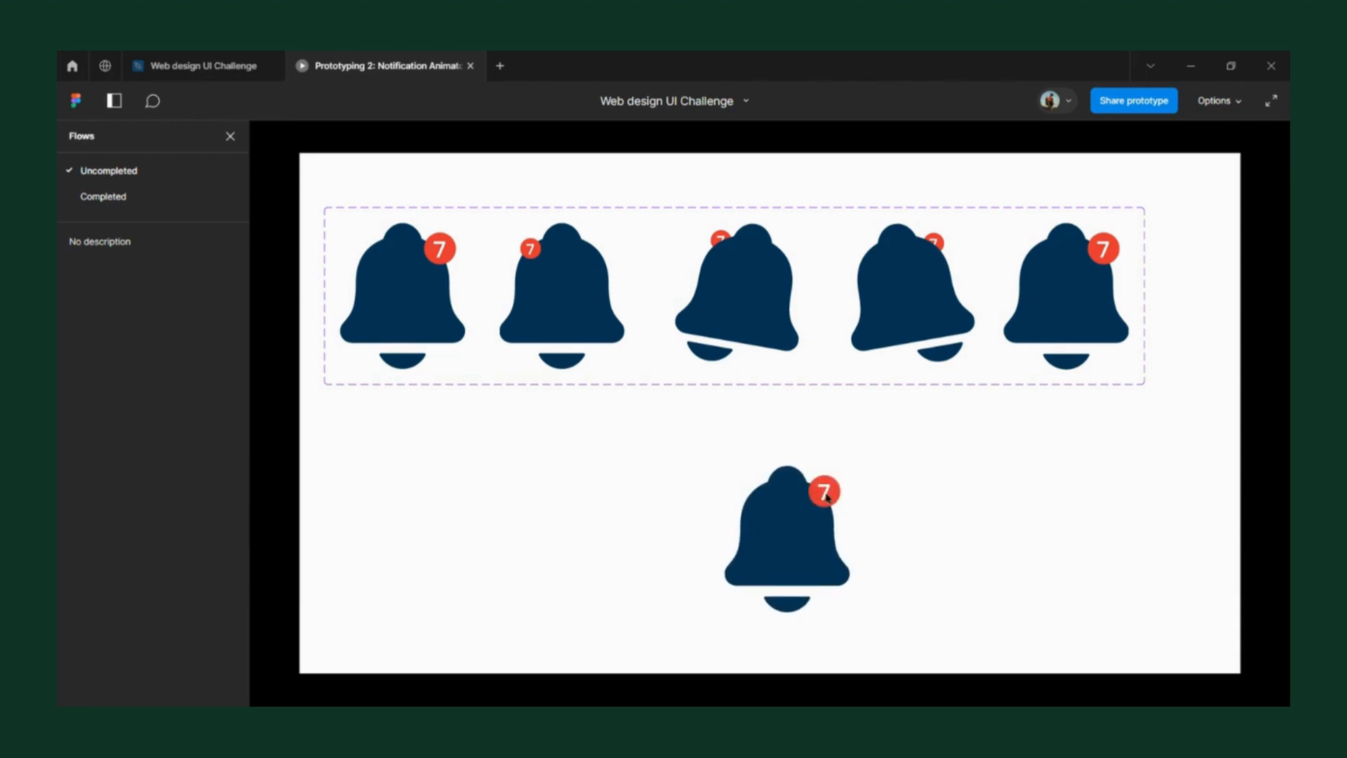
click(203, 66)
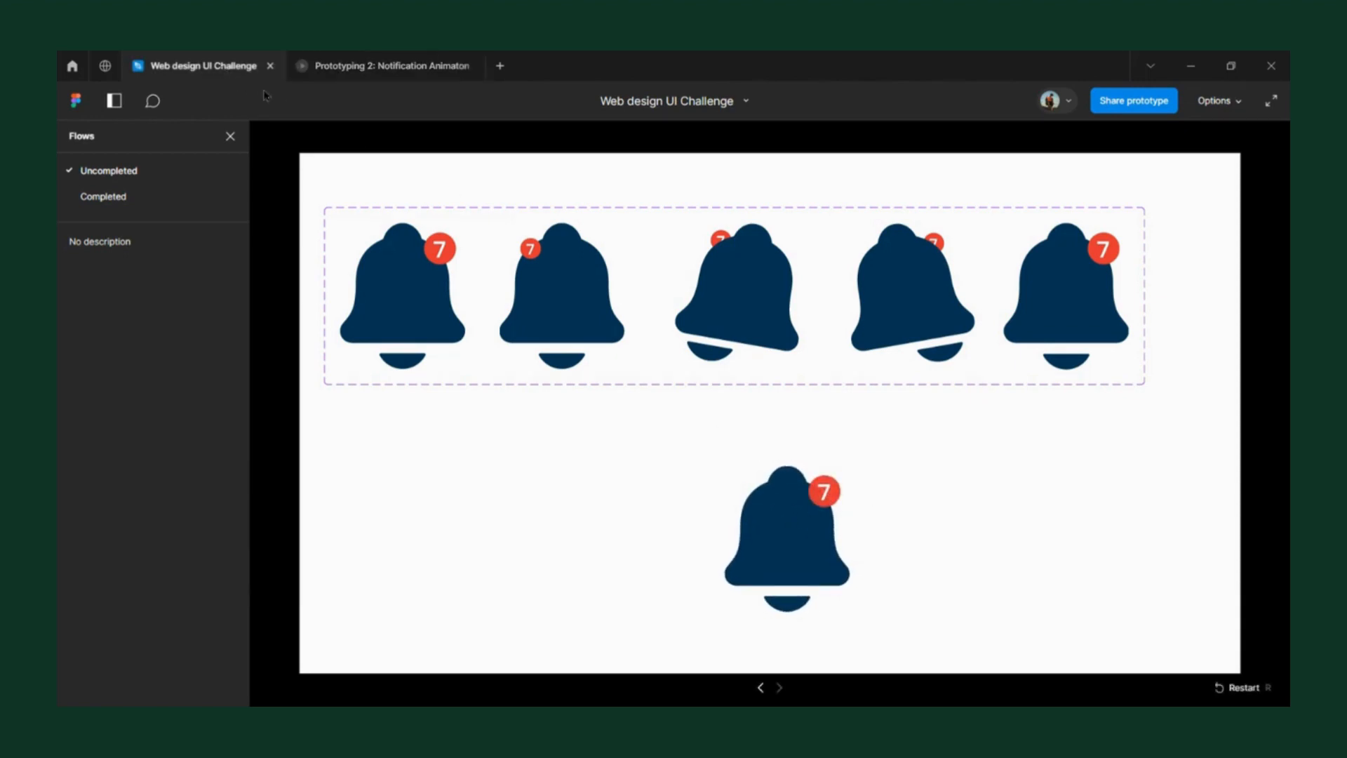
- Examine the number badge of the fourth bell variant and compare its placement with the badges of the other variants
scroll(870, 193, up, 5)
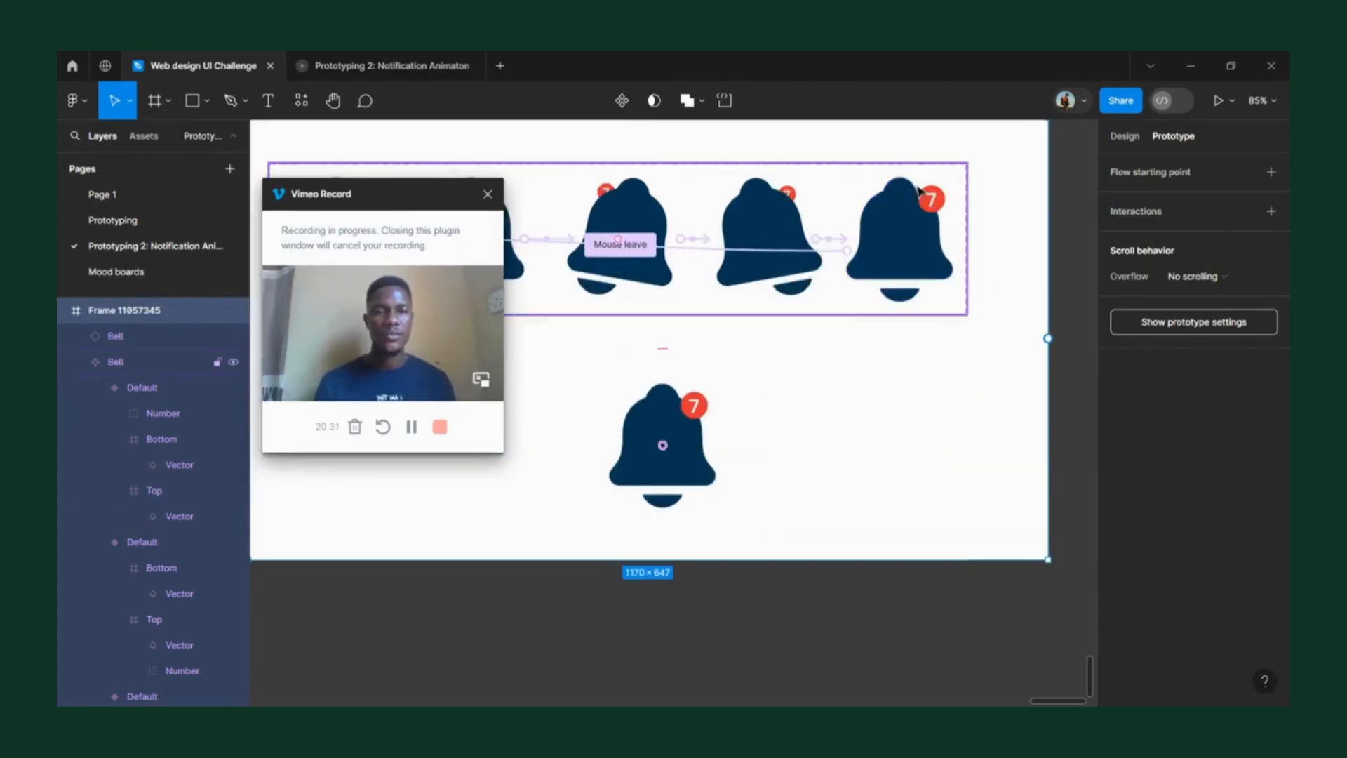
scroll(870, 193, up, 5)
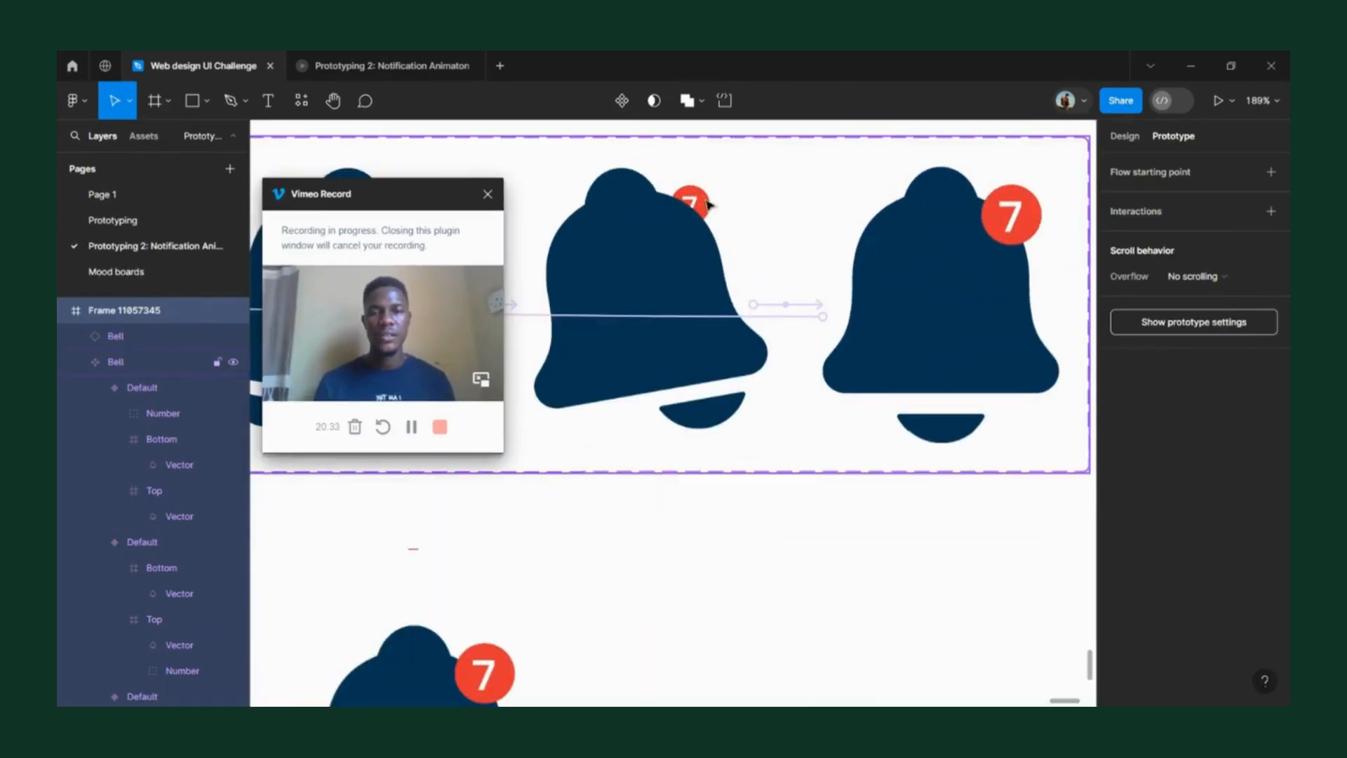
double_click(706, 201)
double_click(707, 201)
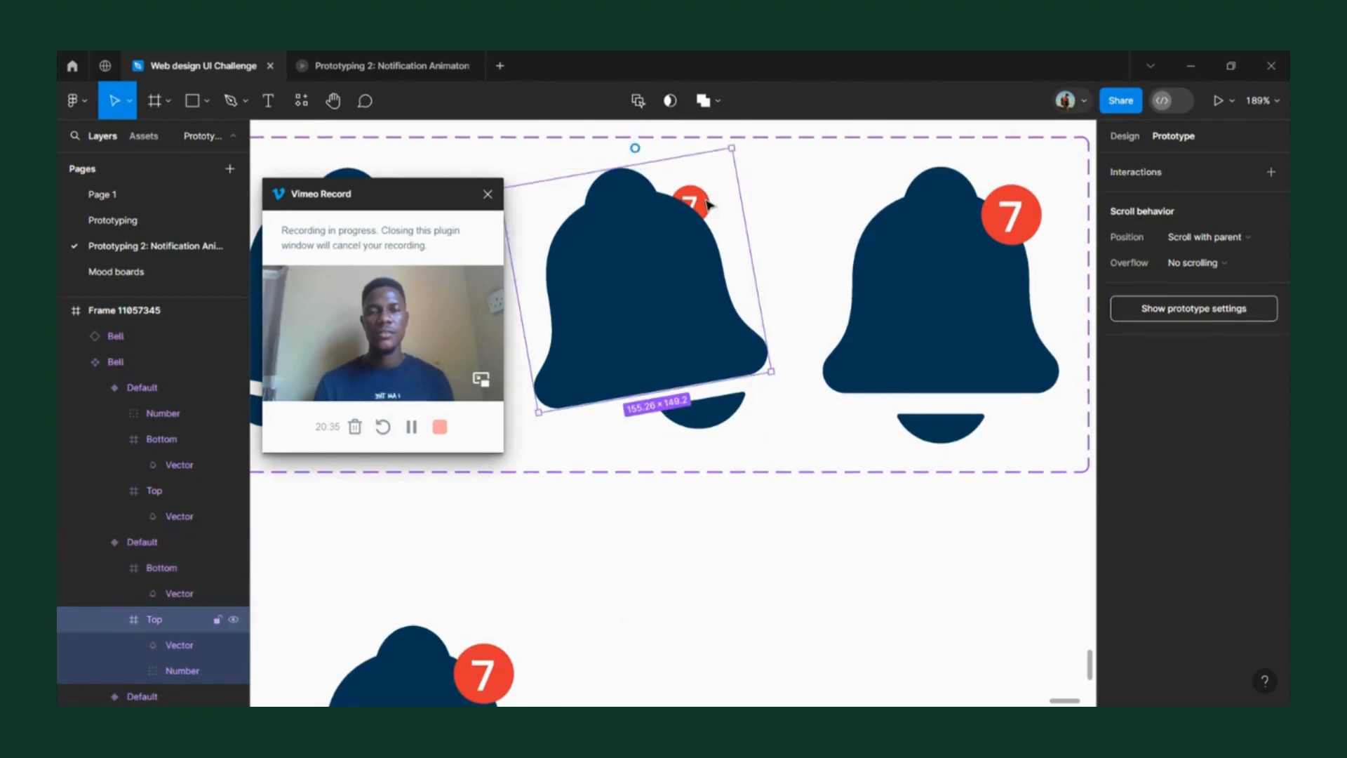
double_click(707, 201)
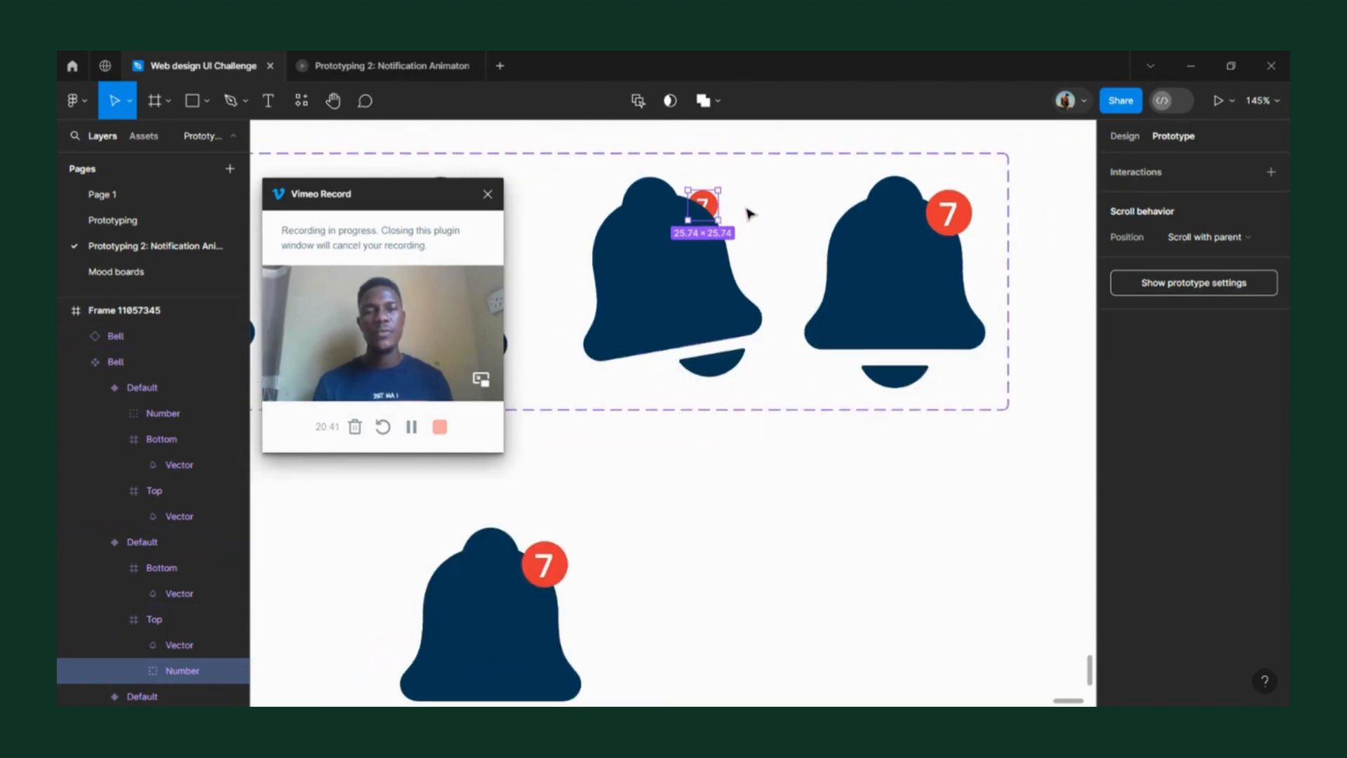
scroll(996, 256, down, 3)
scroll(996, 260, right, 3)
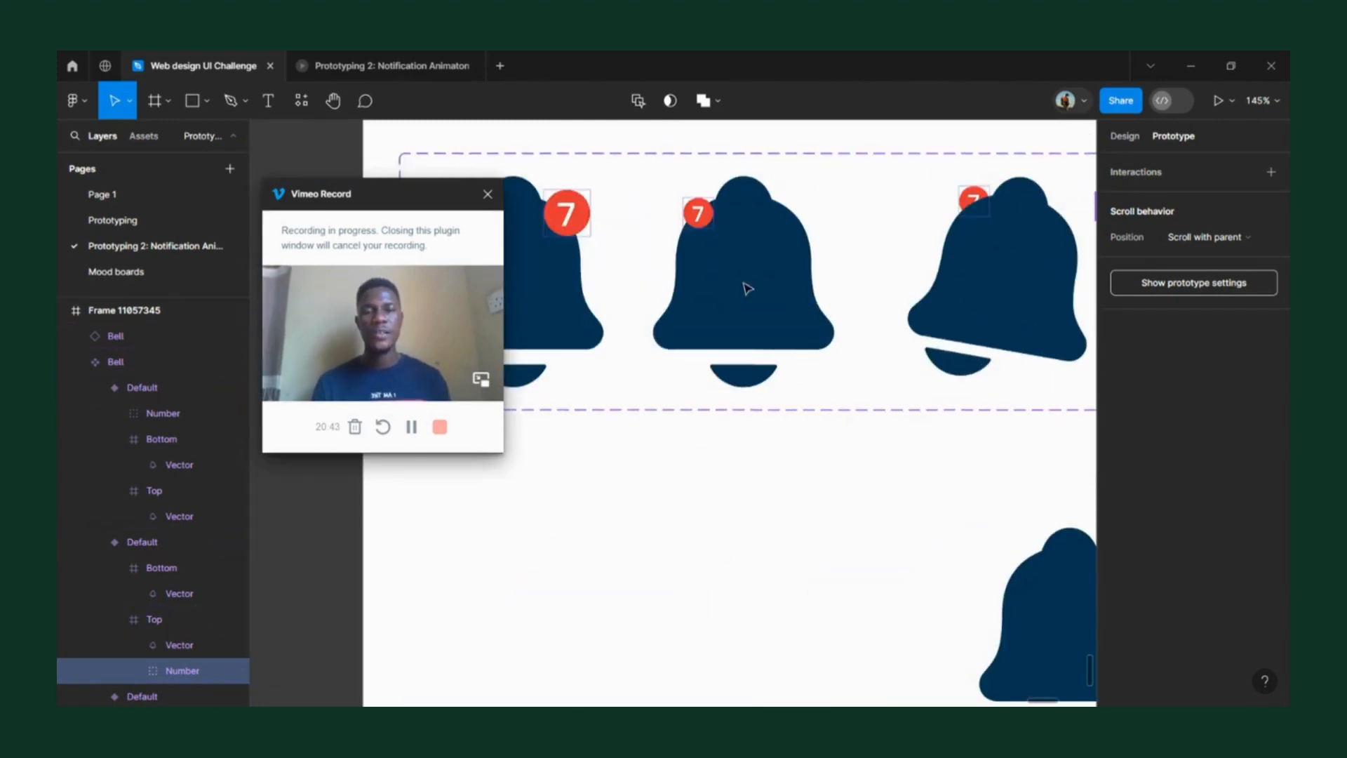
scroll(588, 249, right, 3)
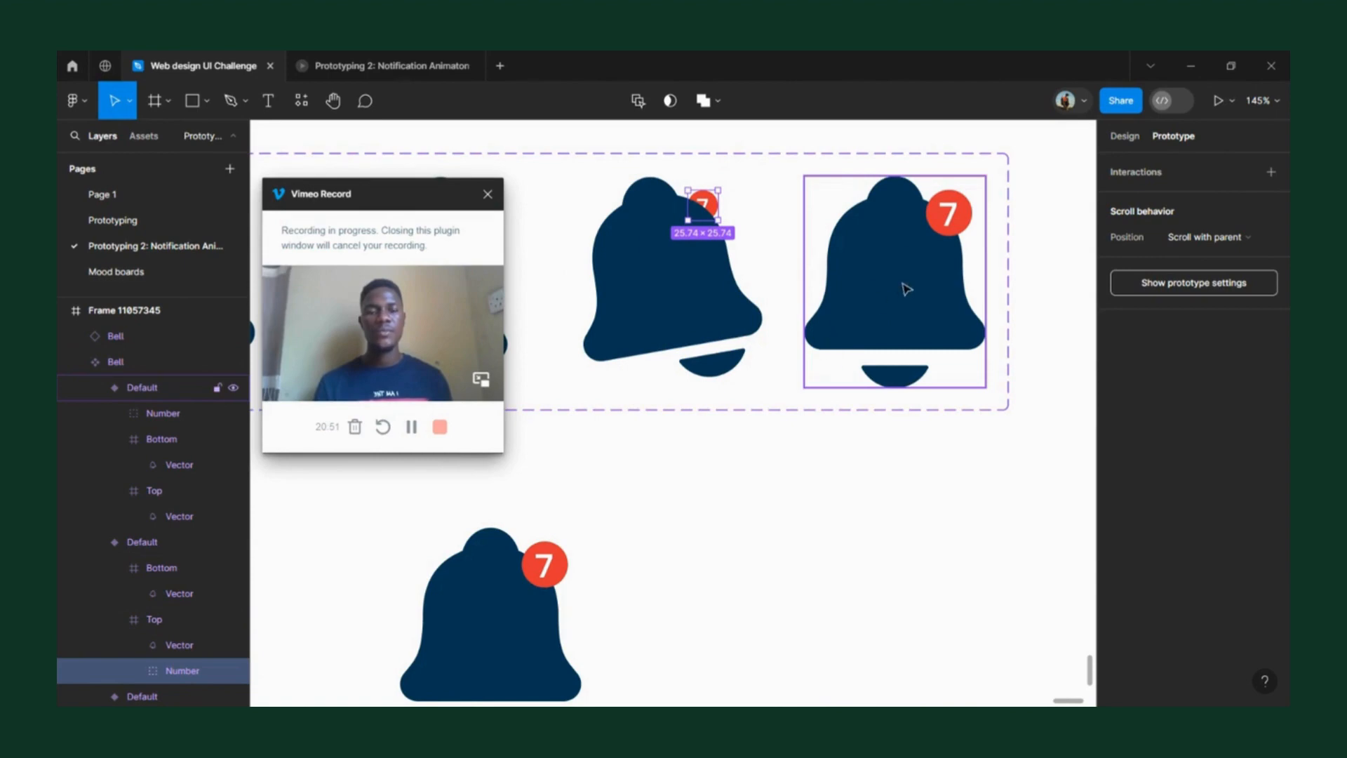
scroll(876, 252, down, 5)
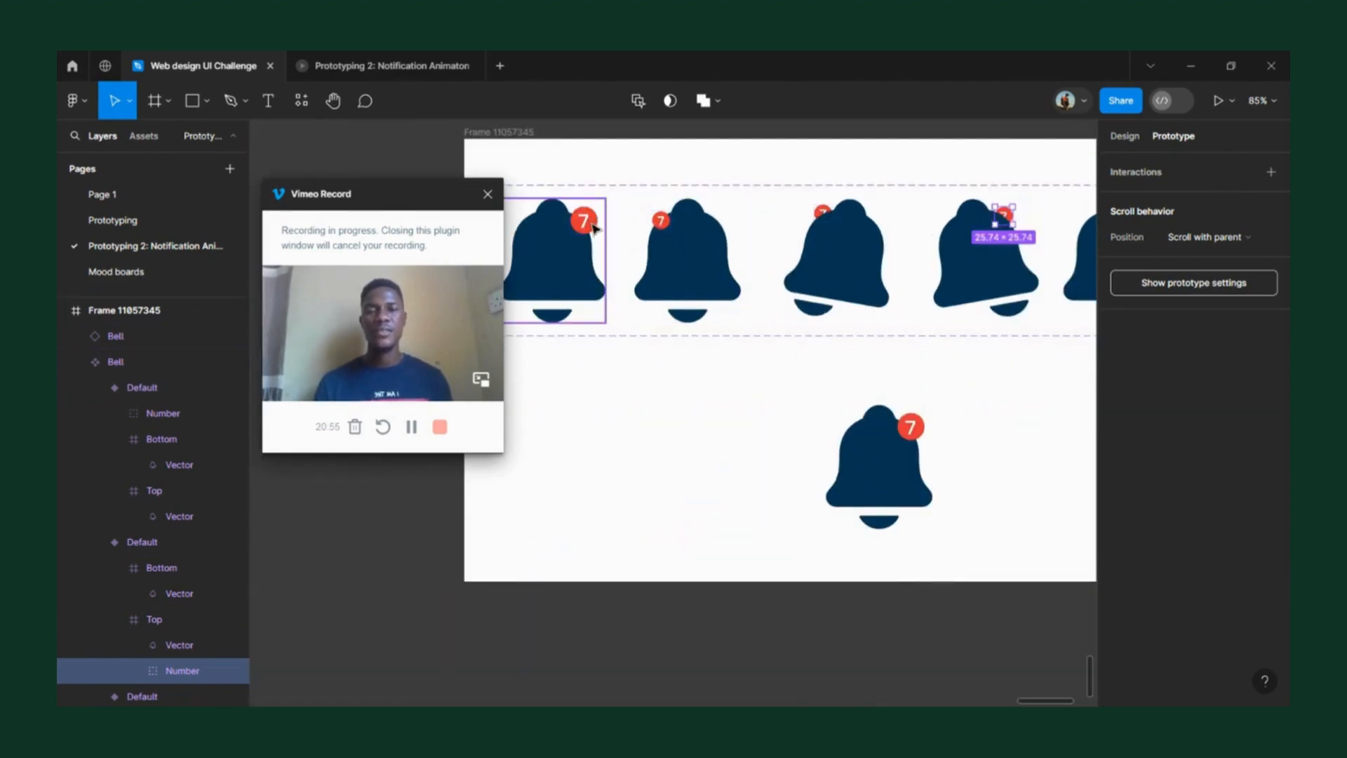
scroll(863, 232, right, 3)
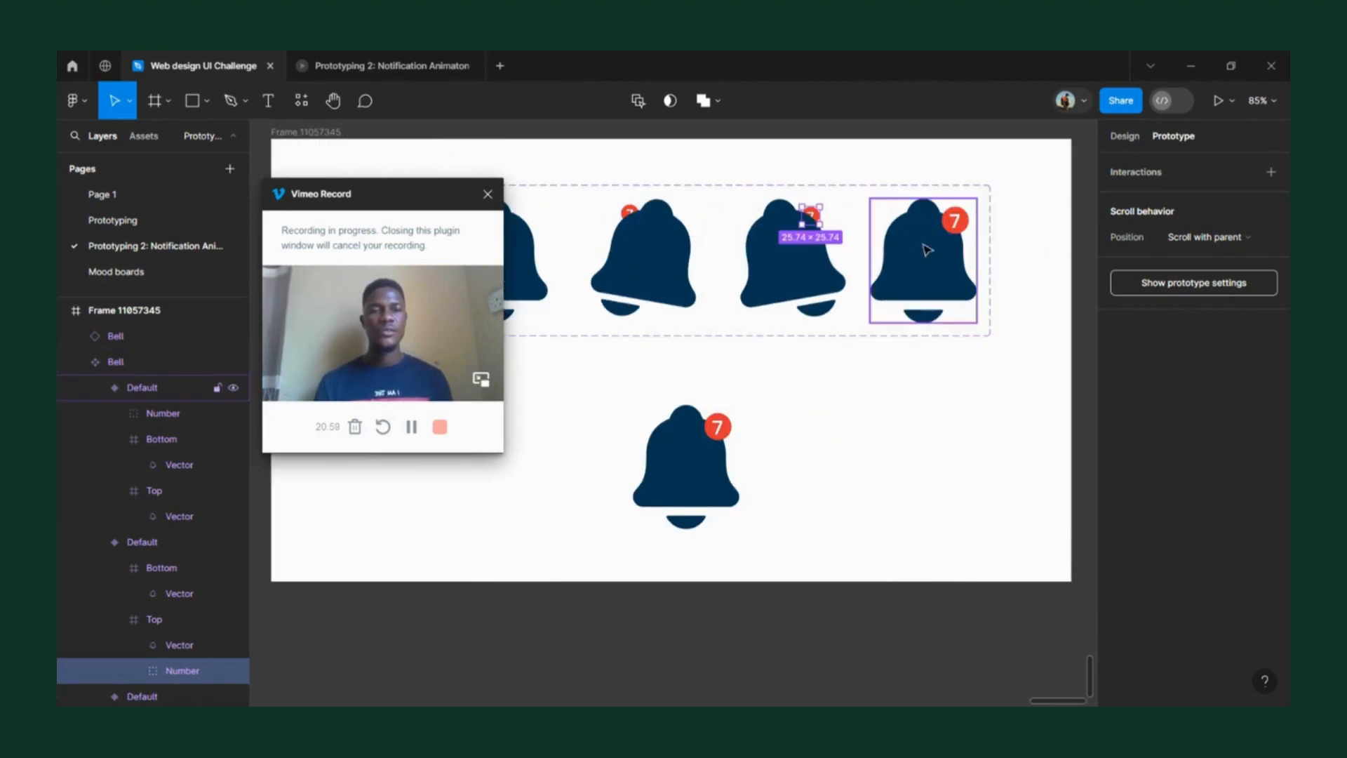
- Compare the layer nesting of the Number group in the fifth bell variant with that in the fourth variant
scroll(960, 233, up, 5)
click(959, 221)
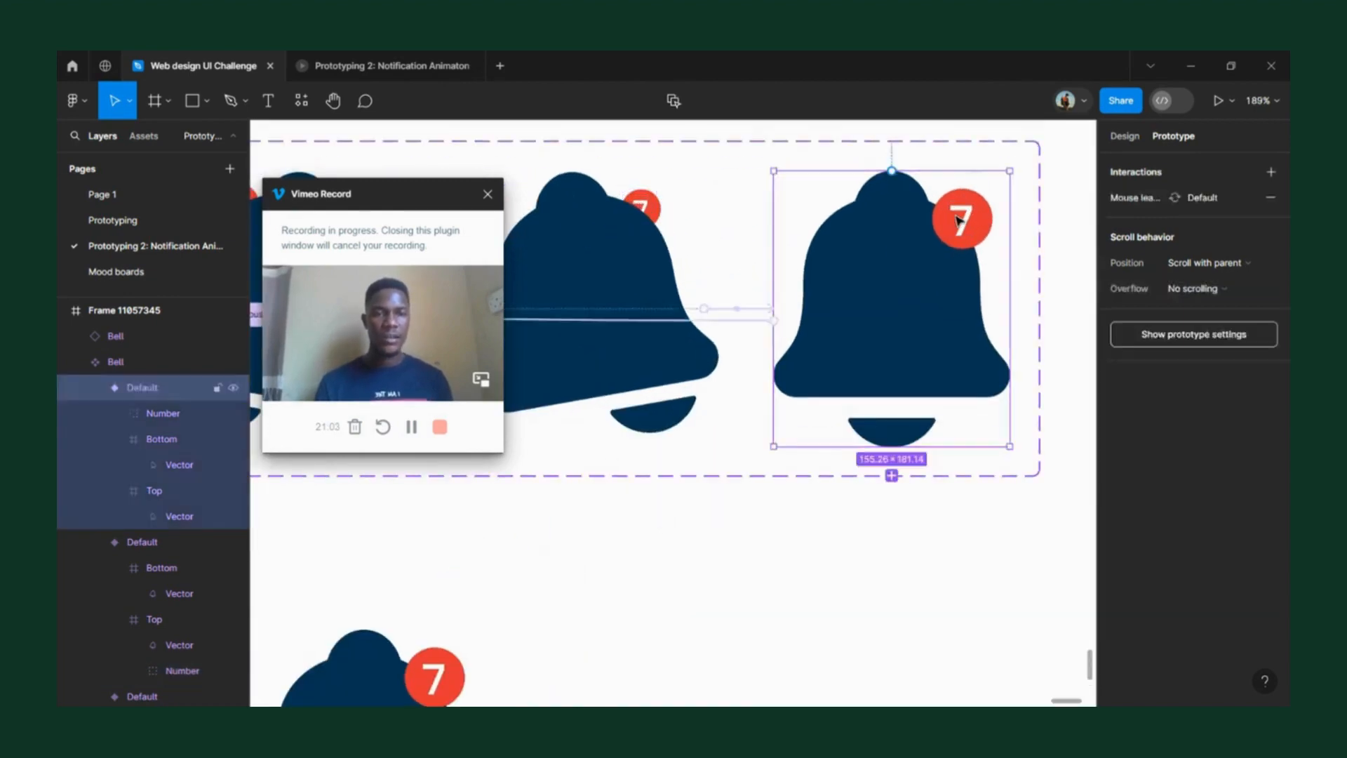
click(959, 219)
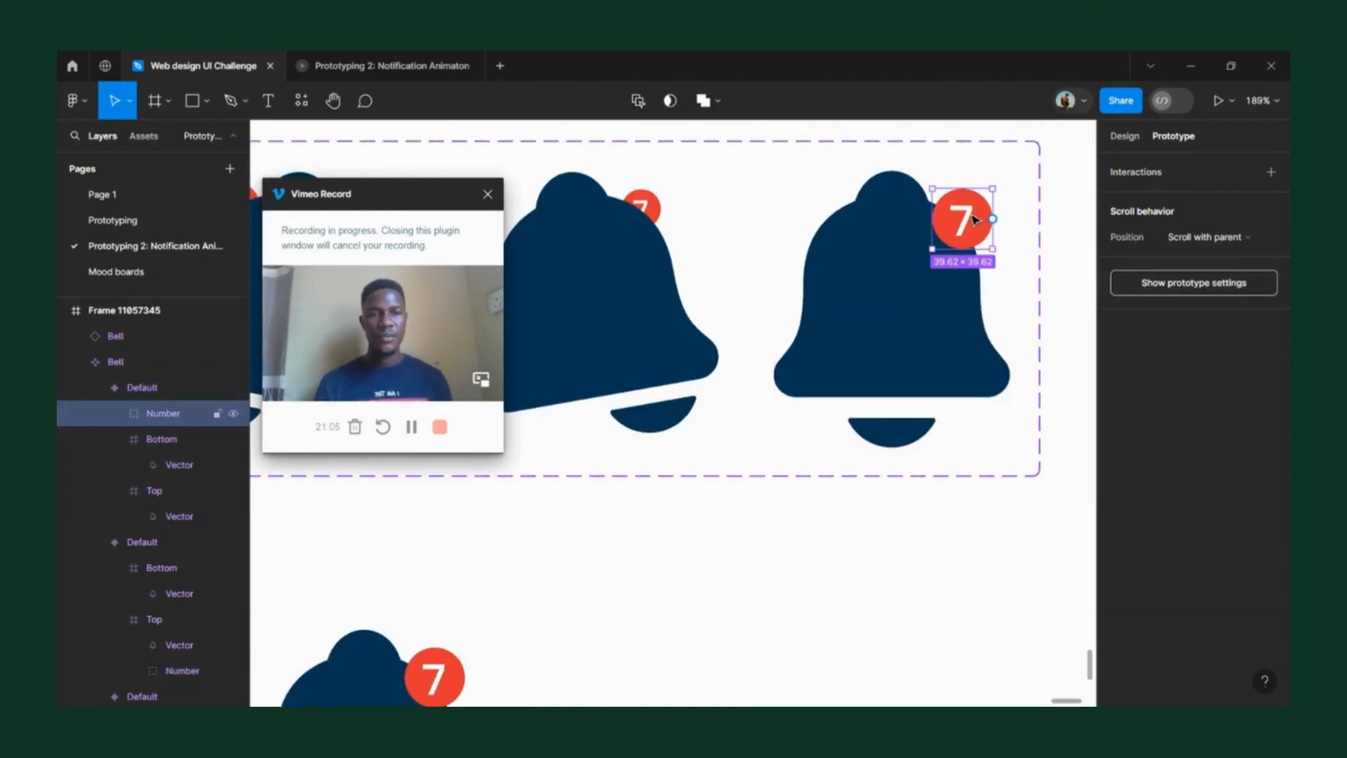
double_click(974, 220)
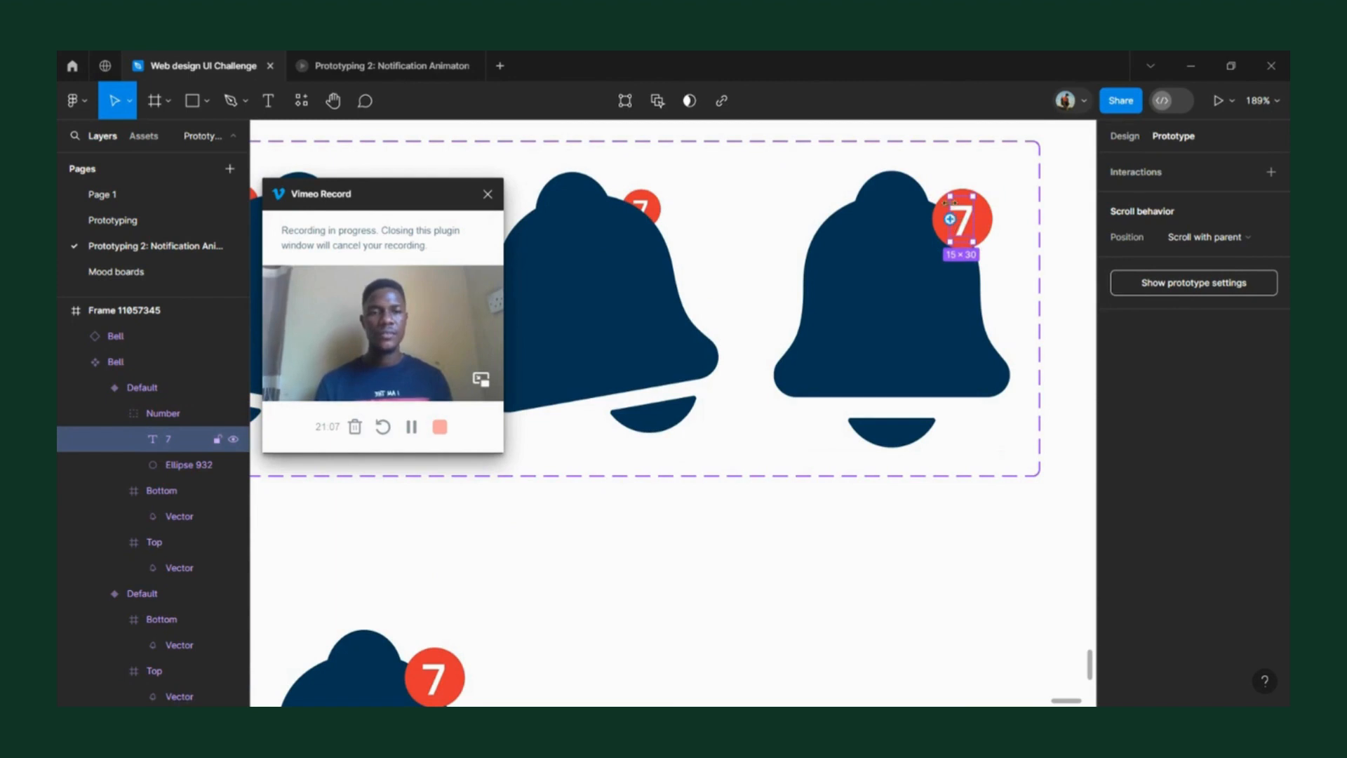
click(1001, 212)
click(989, 219)
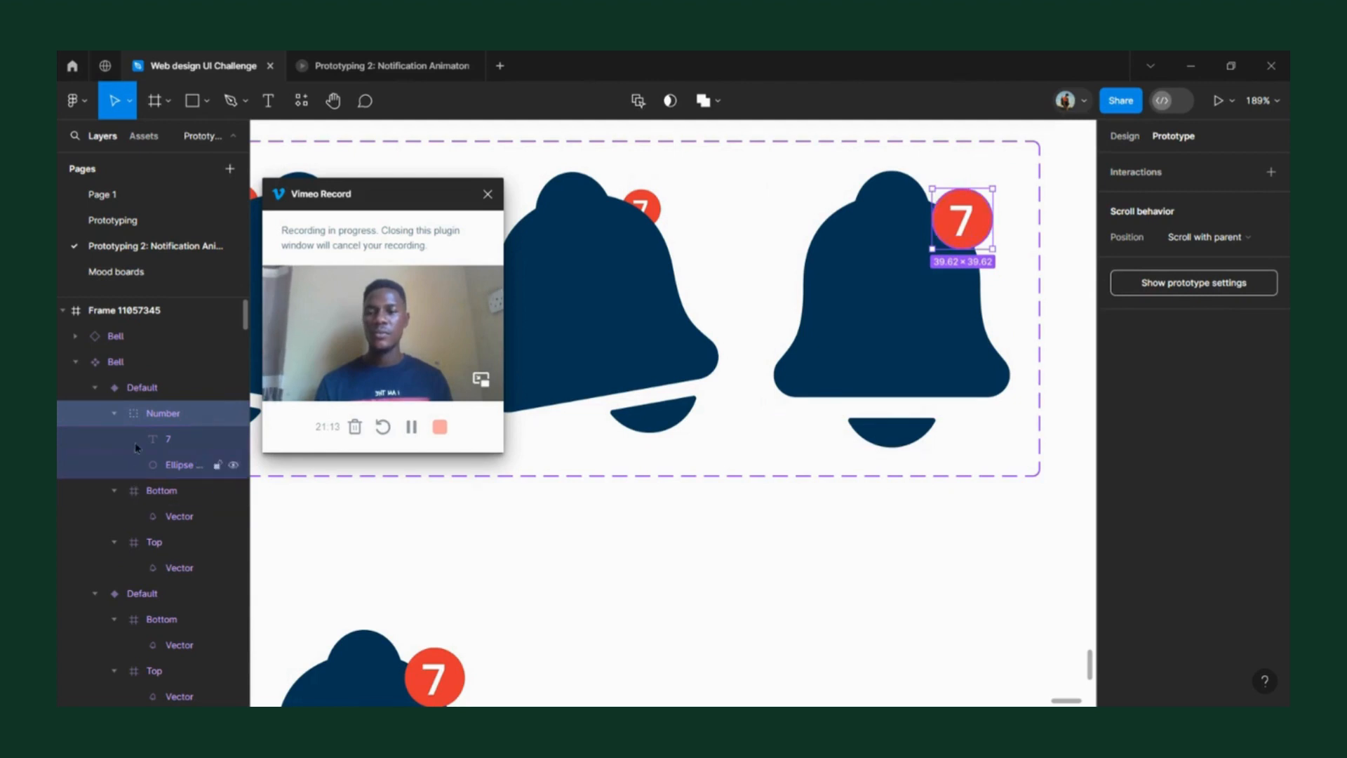
click(640, 204)
click(640, 203)
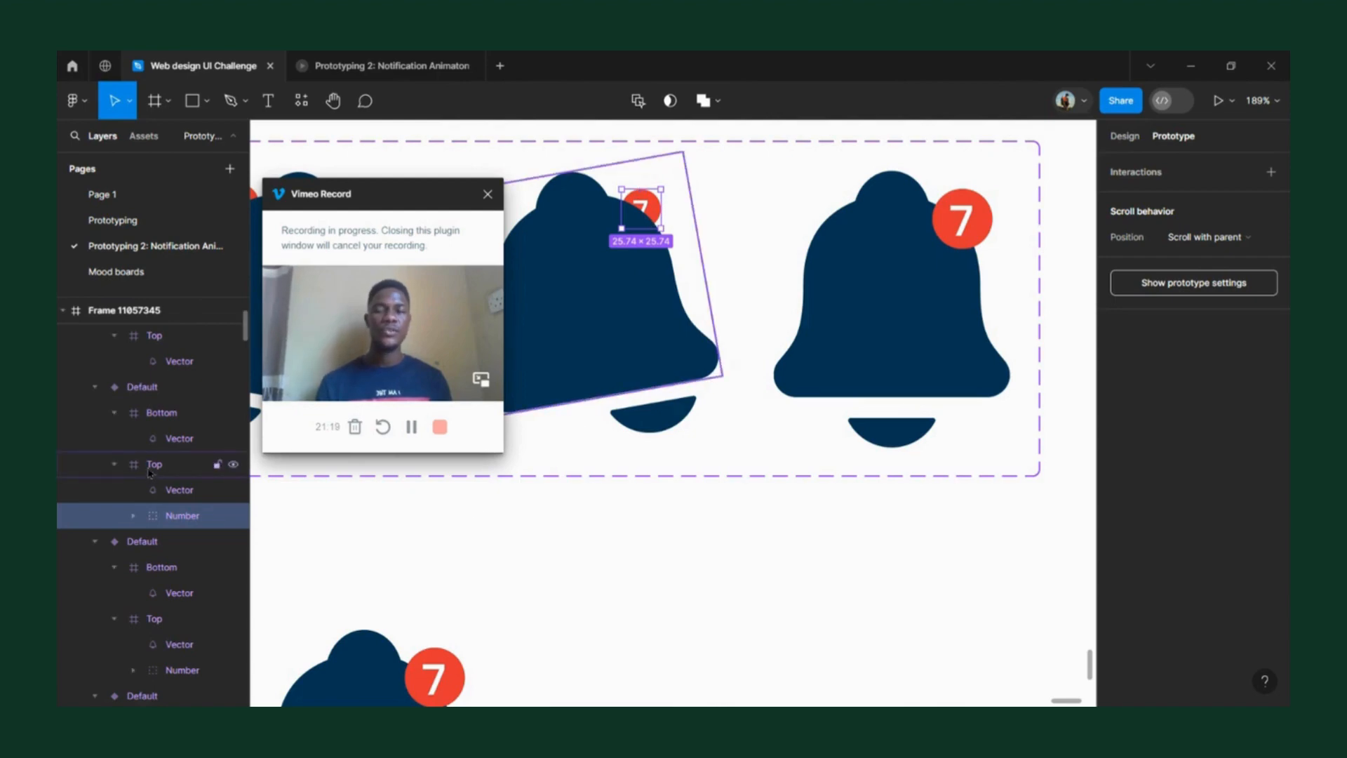
- Move the fifth bell variant's Number group into its Top frame, above the Vector layer
click(949, 226)
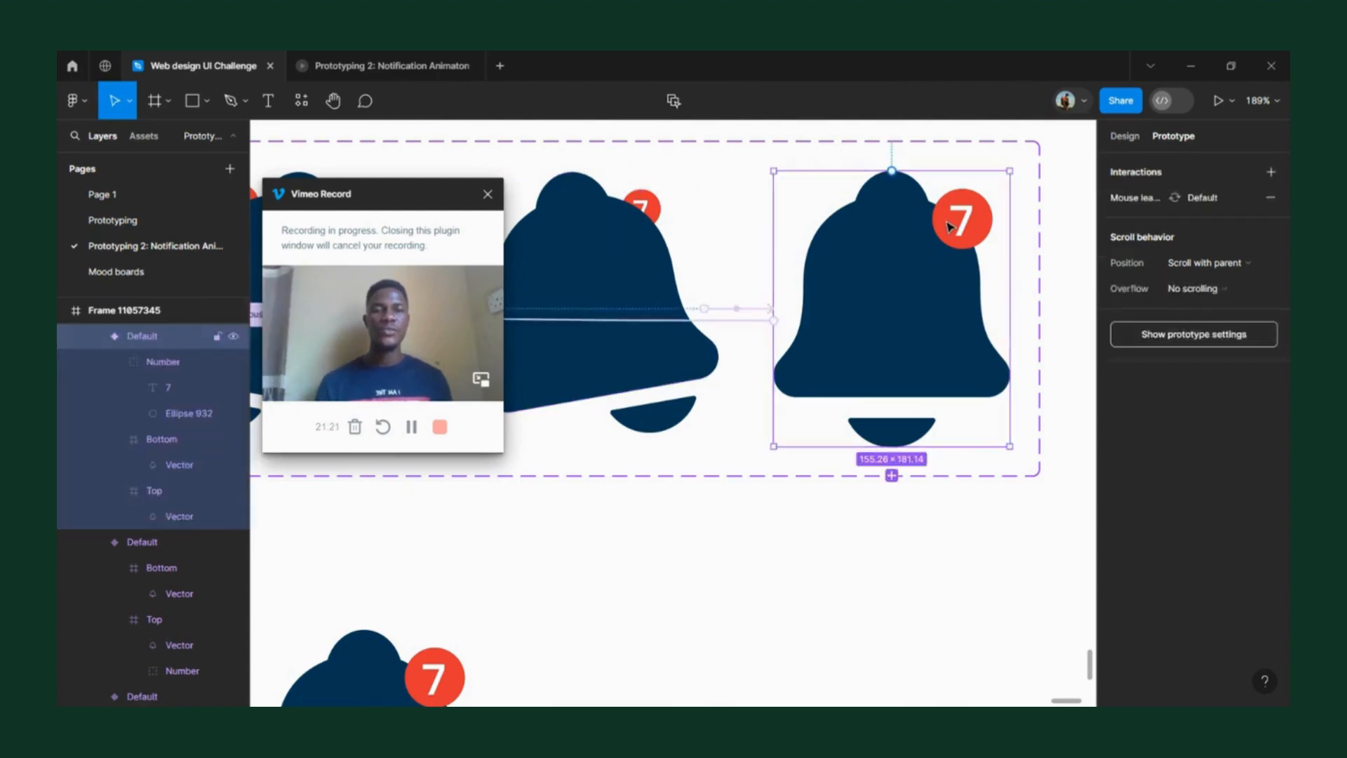
click(950, 226)
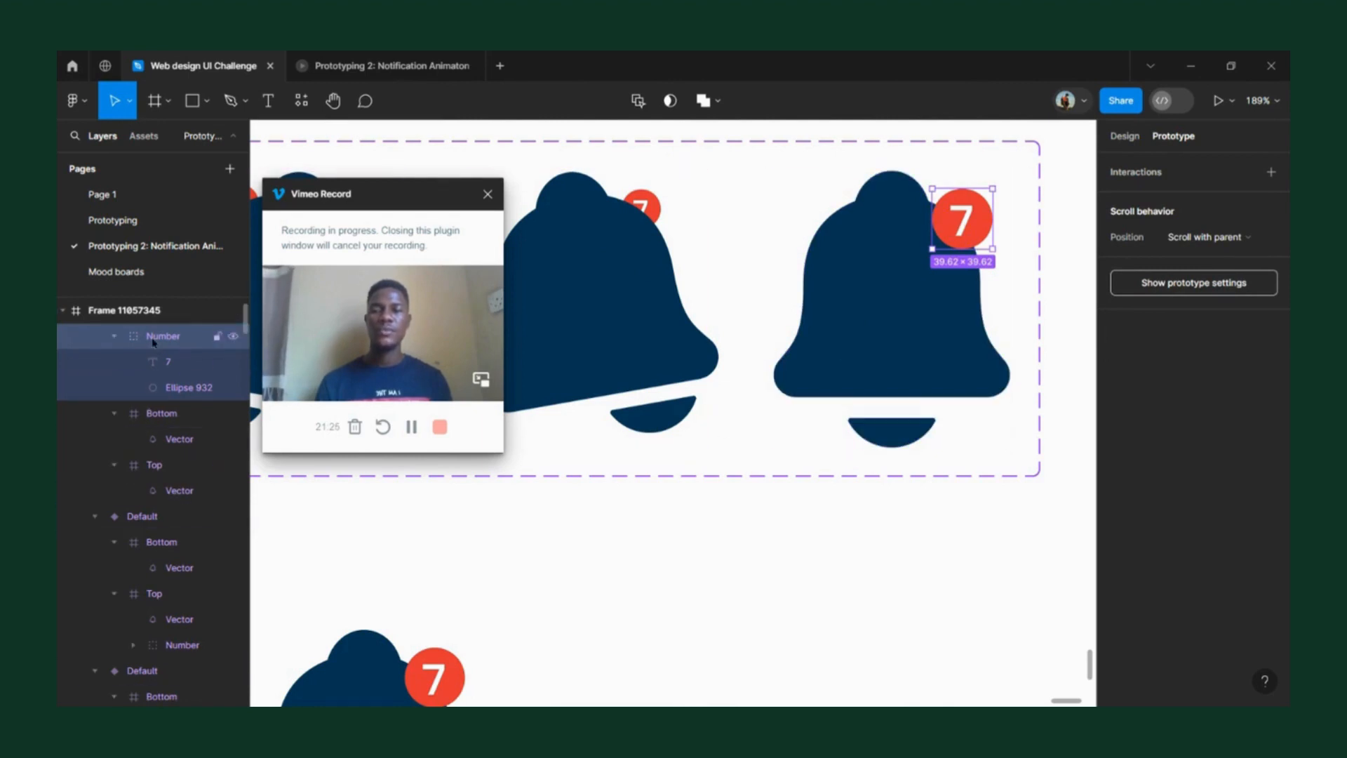
drag(169, 379, 156, 472)
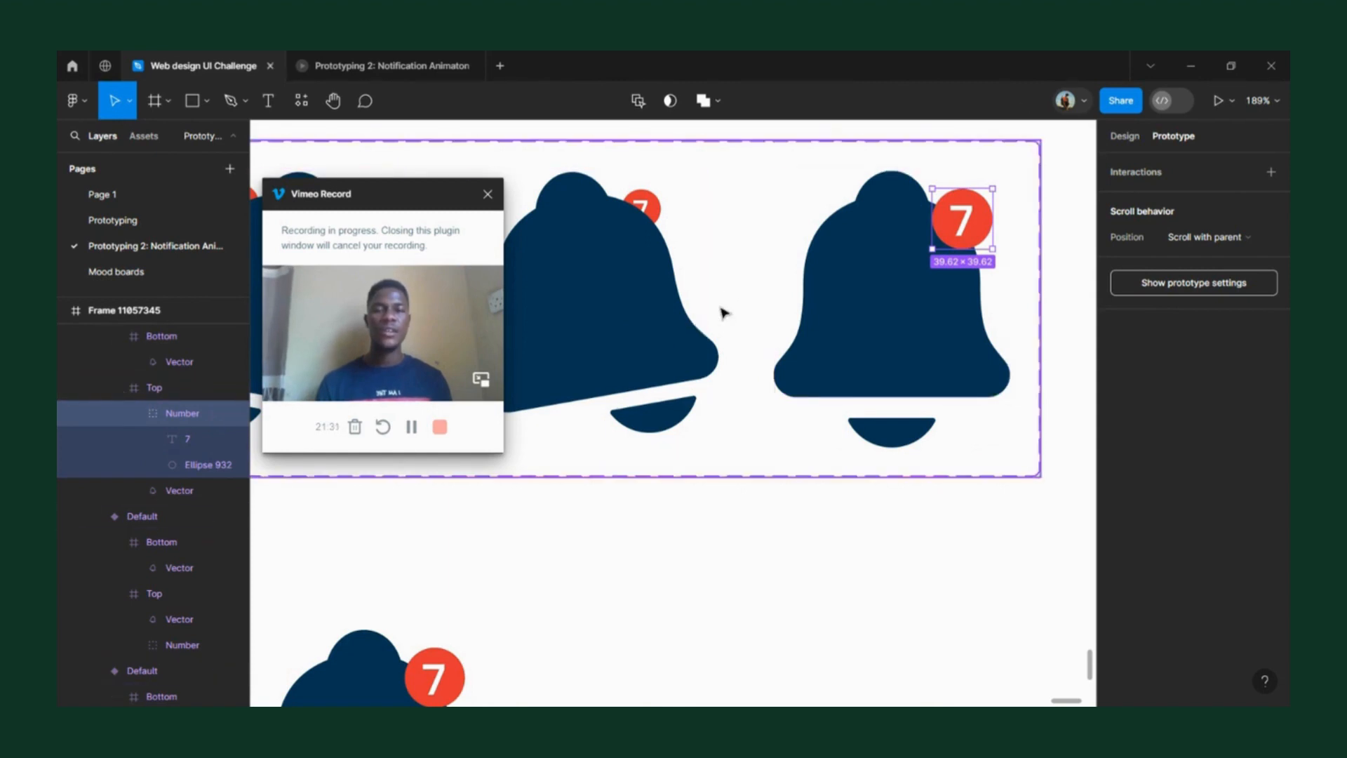
- Check that the Number group sits inside the Top frame in both the first and fifth bell variants
scroll(835, 297, down, 8)
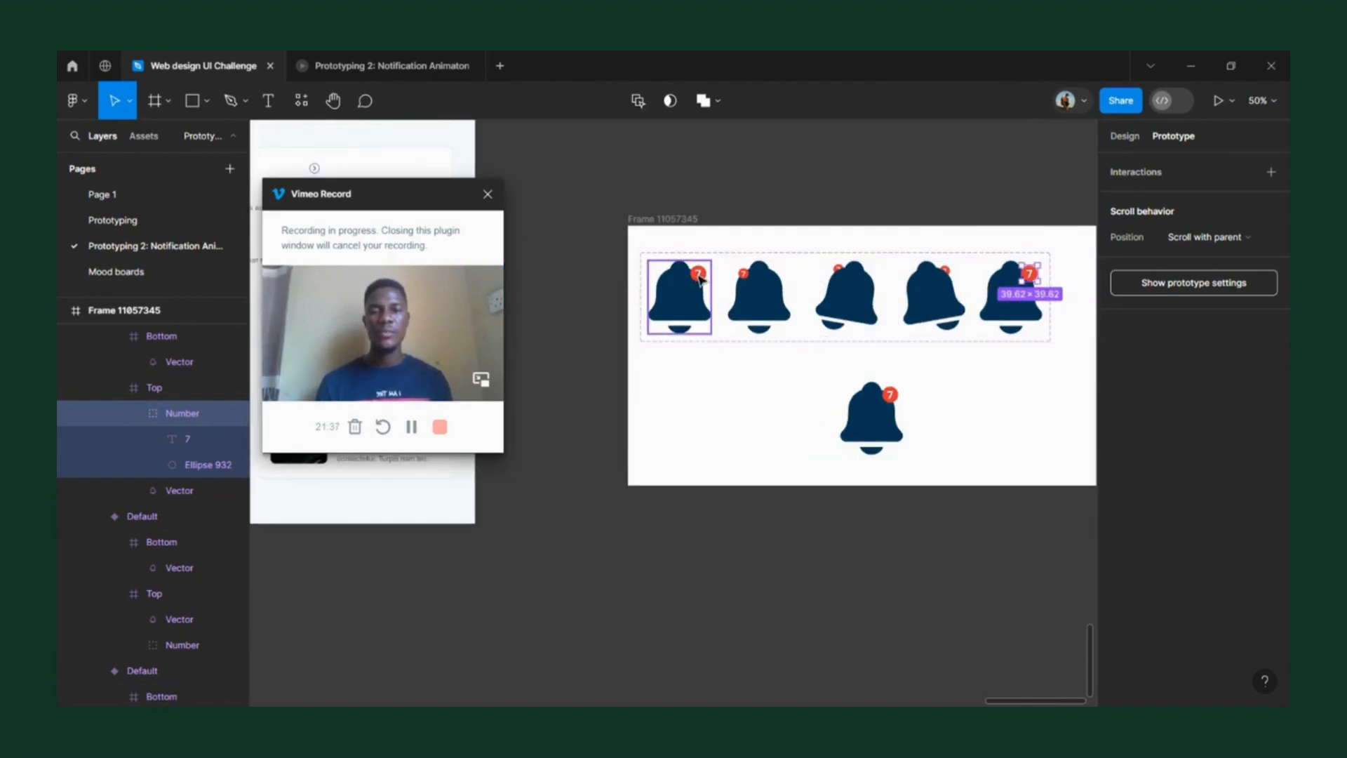
double_click(701, 279)
double_click(702, 279)
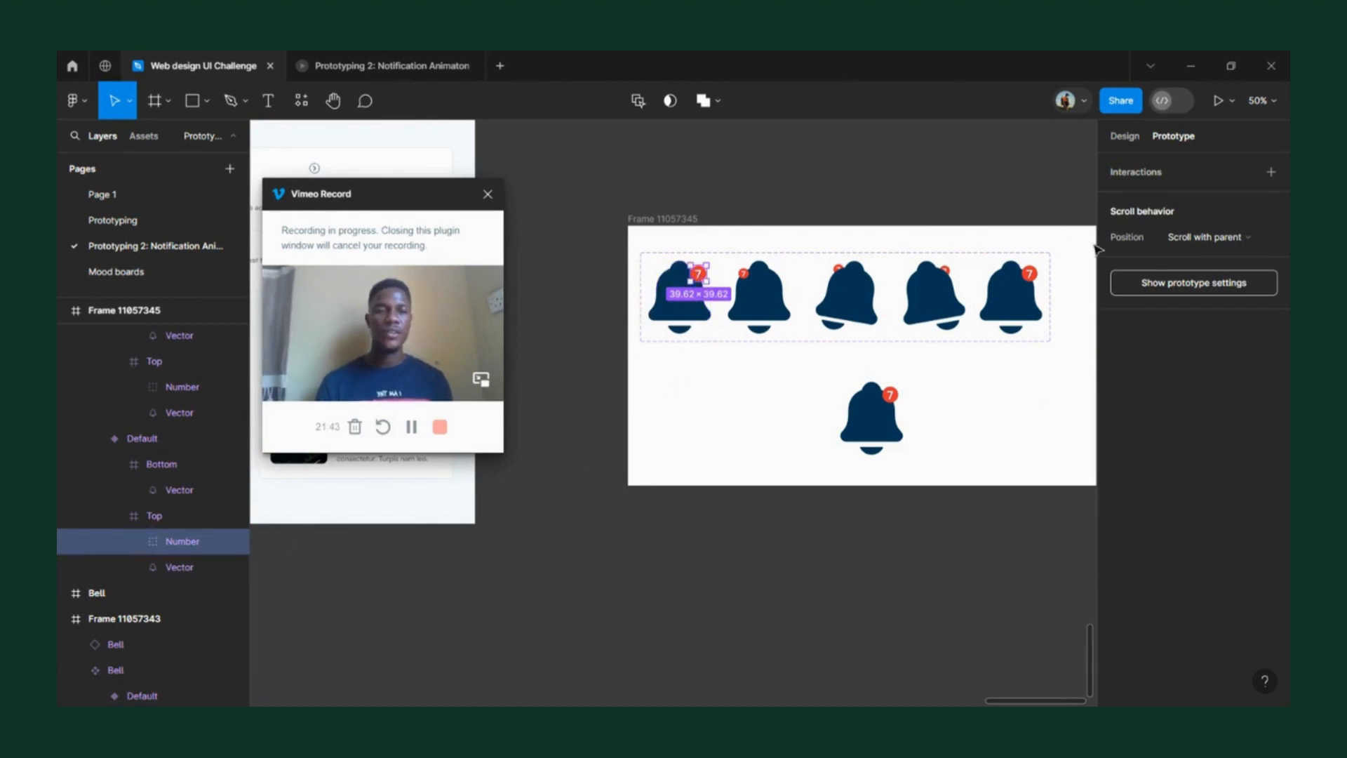
click(1029, 284)
double_click(1031, 276)
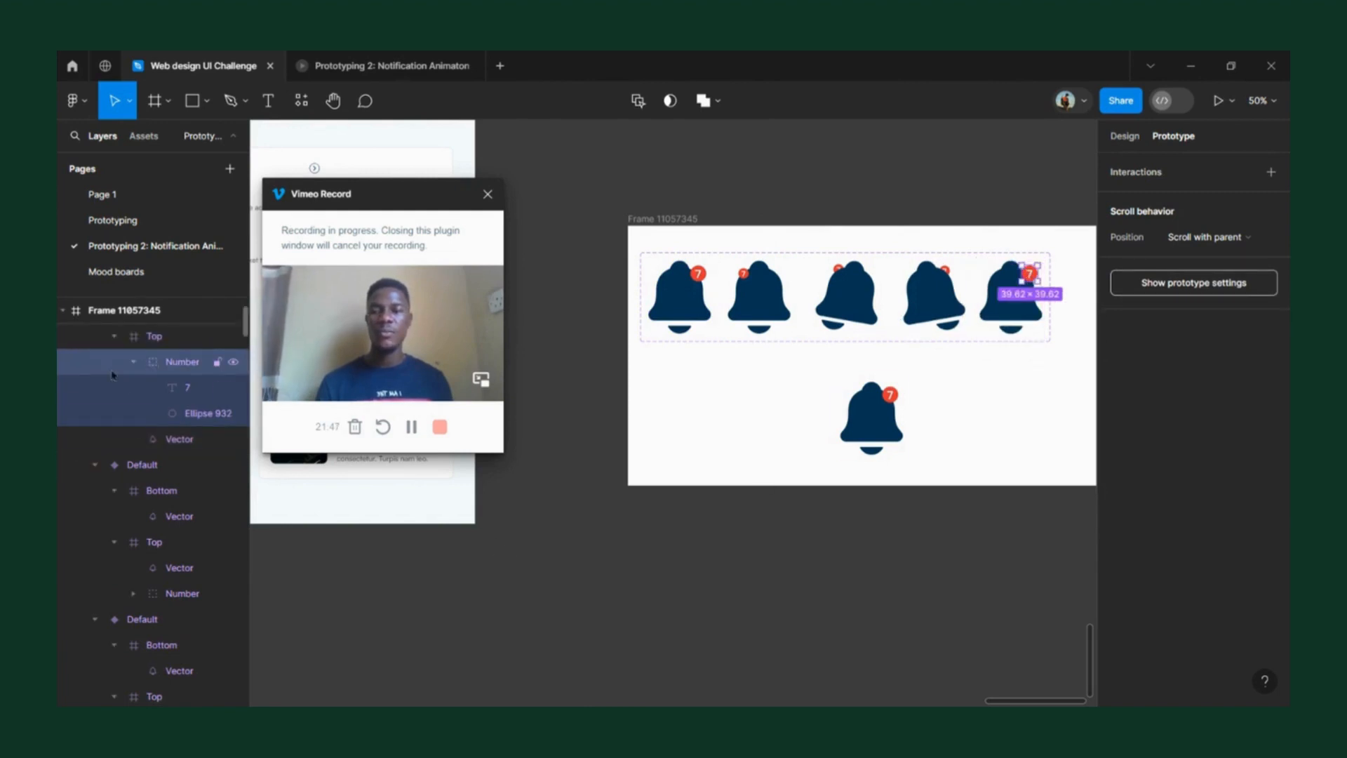
click(134, 364)
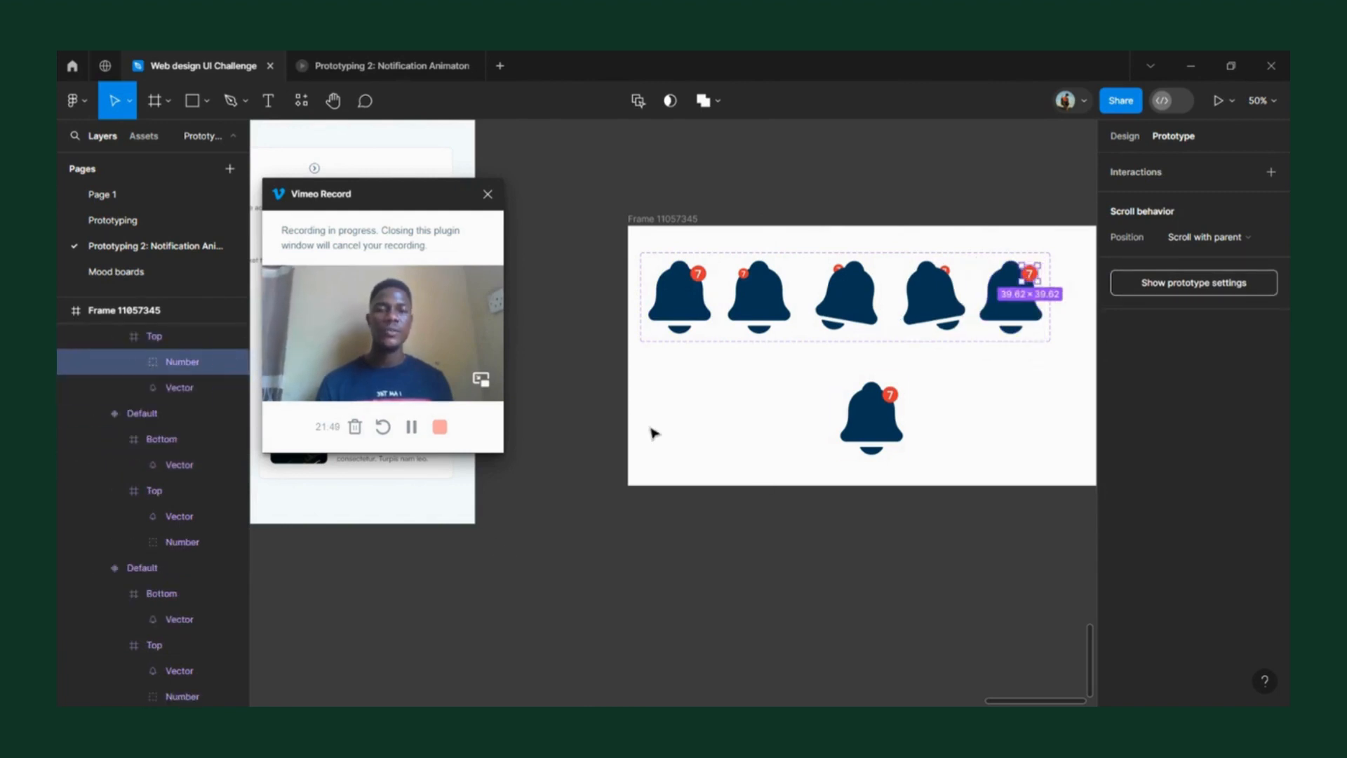
- Preview Frame 11057345 again to retest the lower bell's hover and mouse-leave animation, and return to the design file
click(680, 239)
click(670, 220)
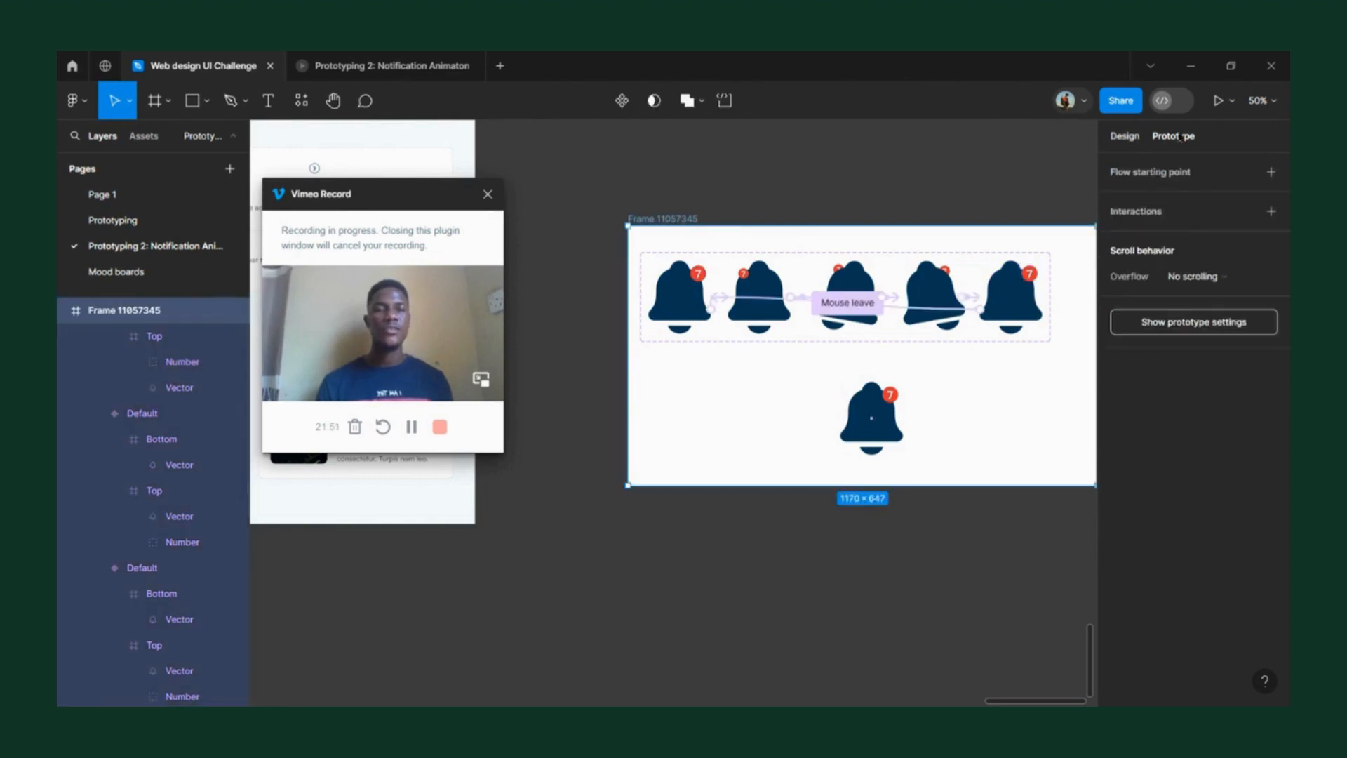
click(1219, 103)
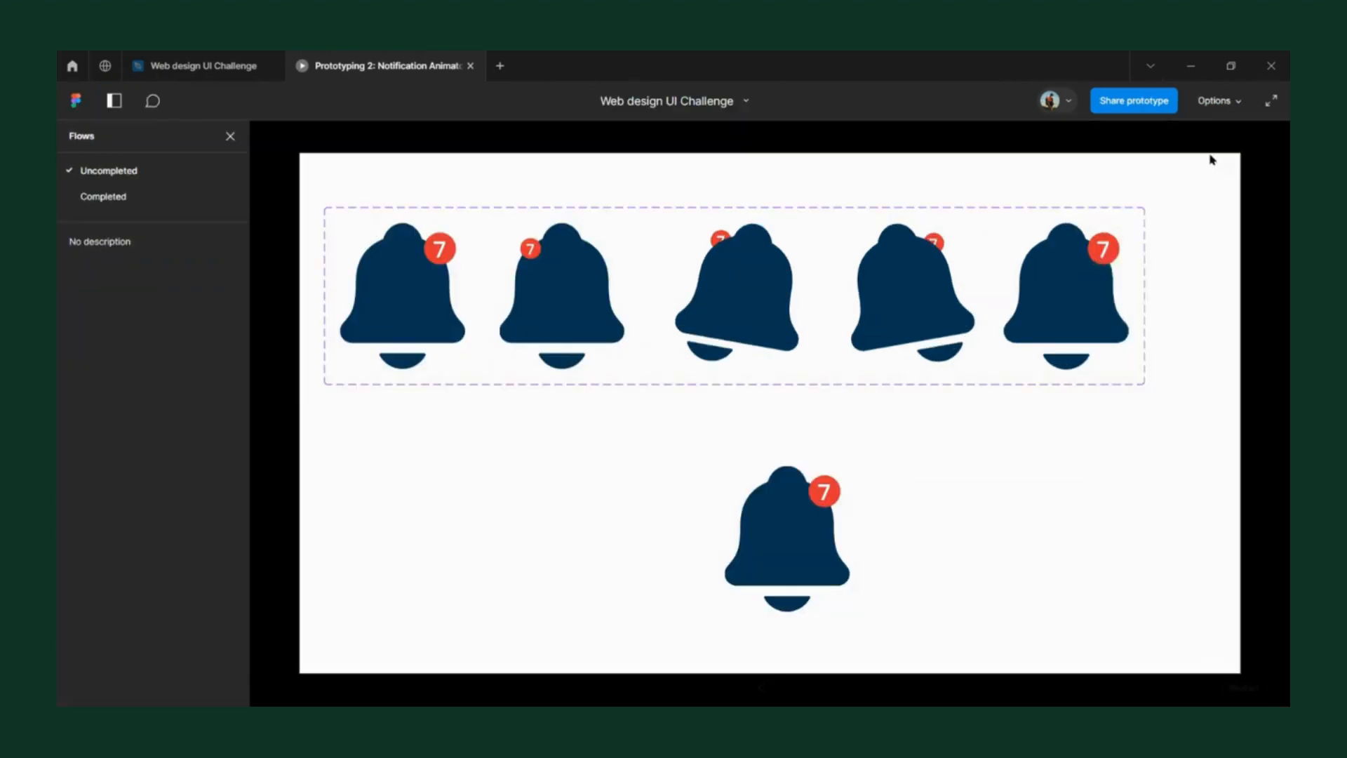
click(1219, 100)
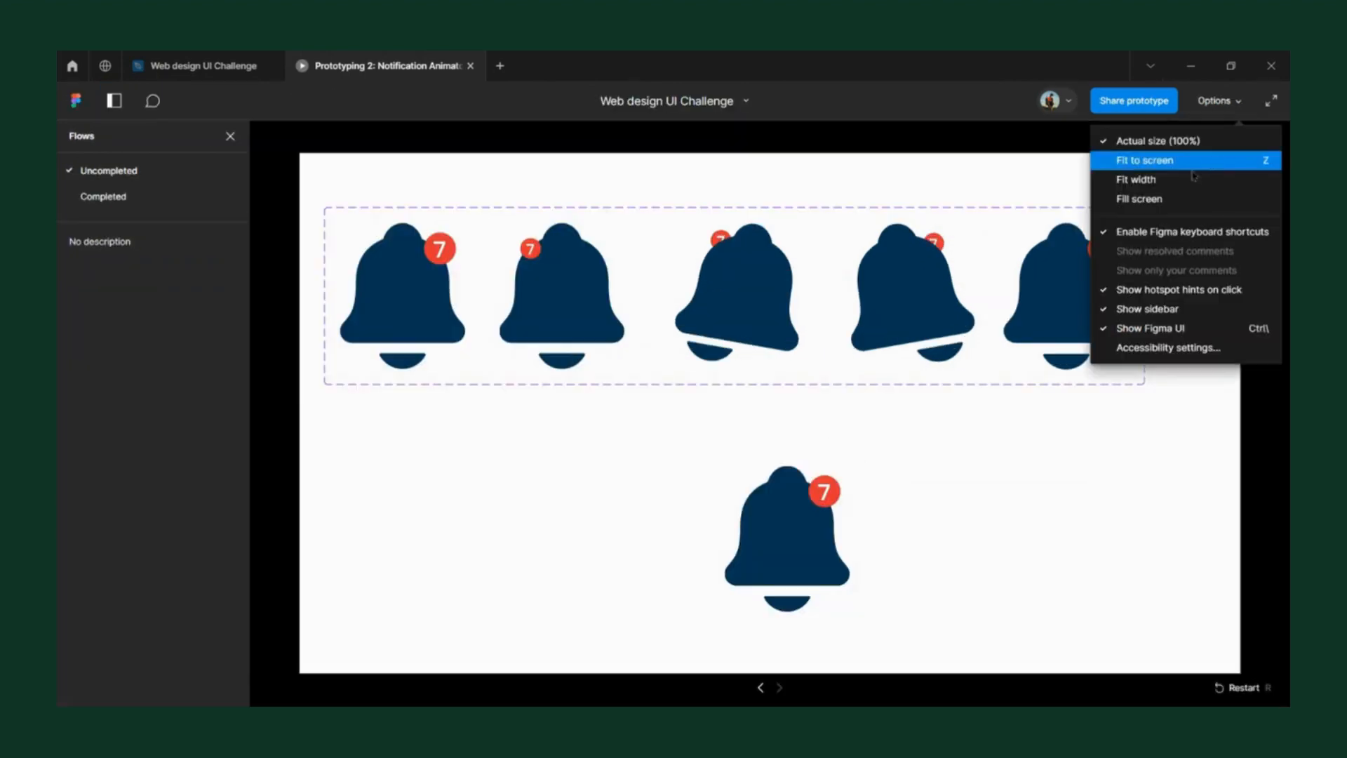
click(973, 213)
click(822, 503)
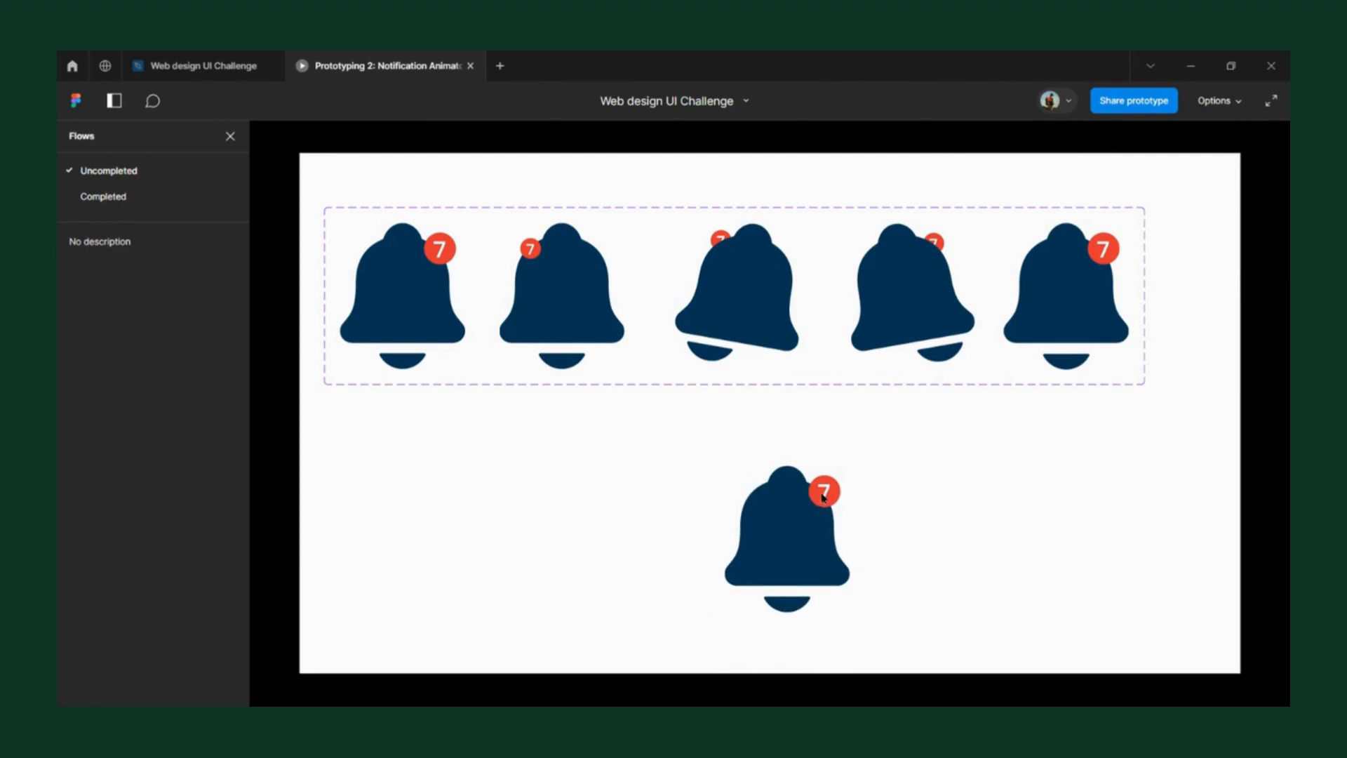
click(823, 510)
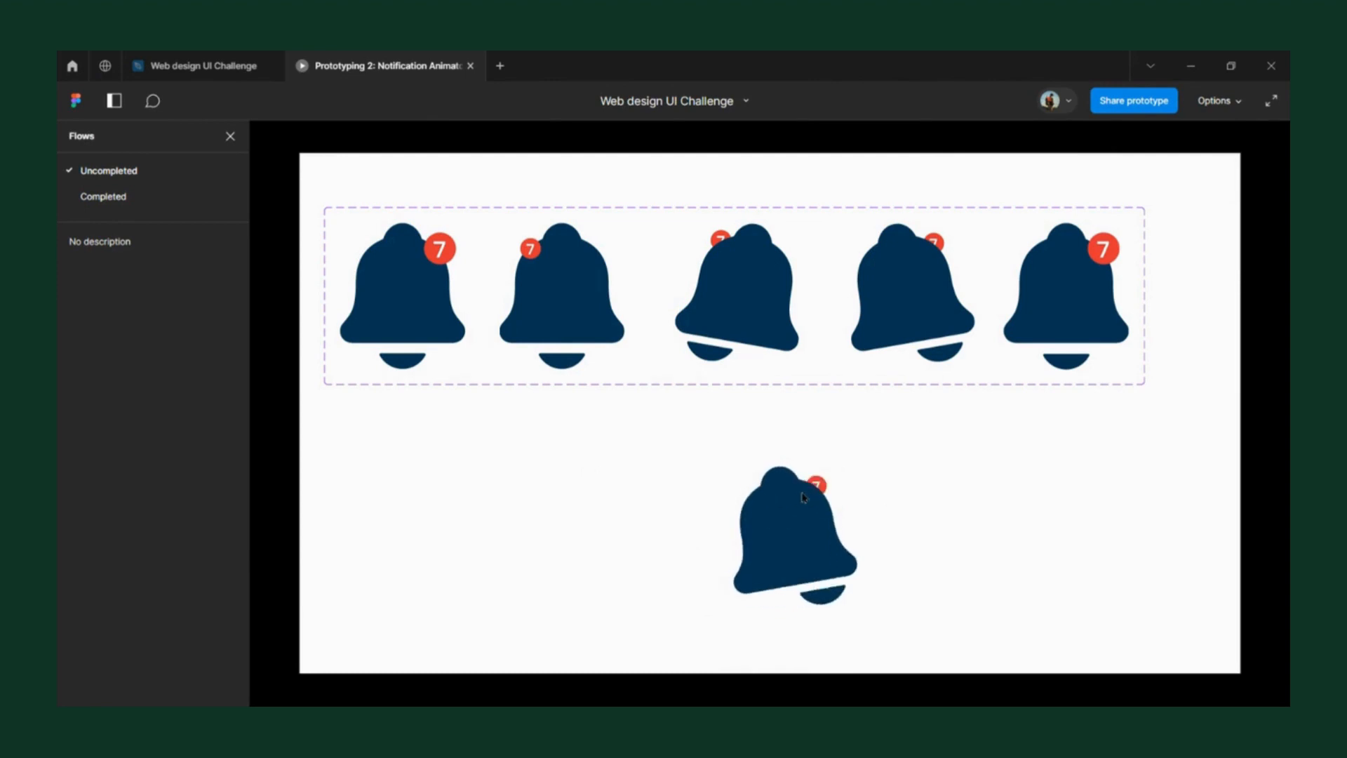
click(821, 505)
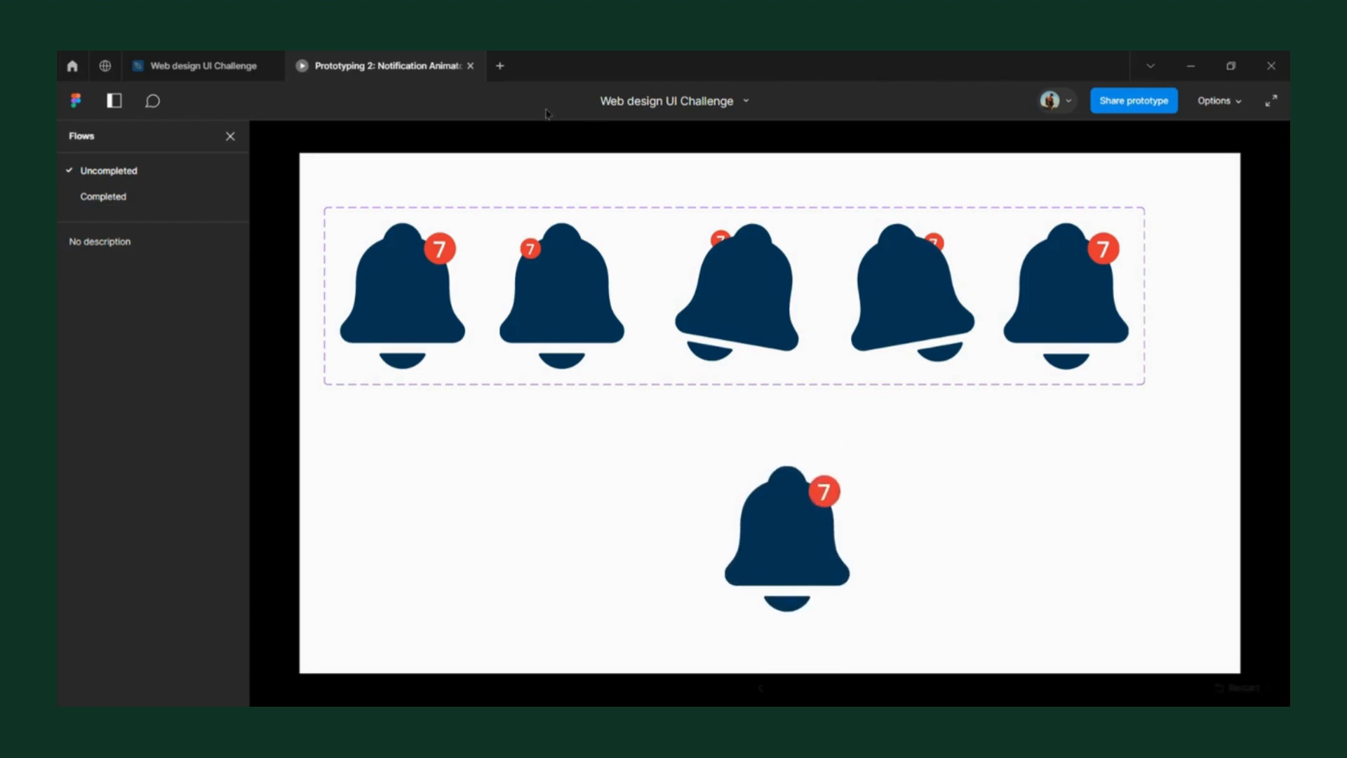
click(806, 485)
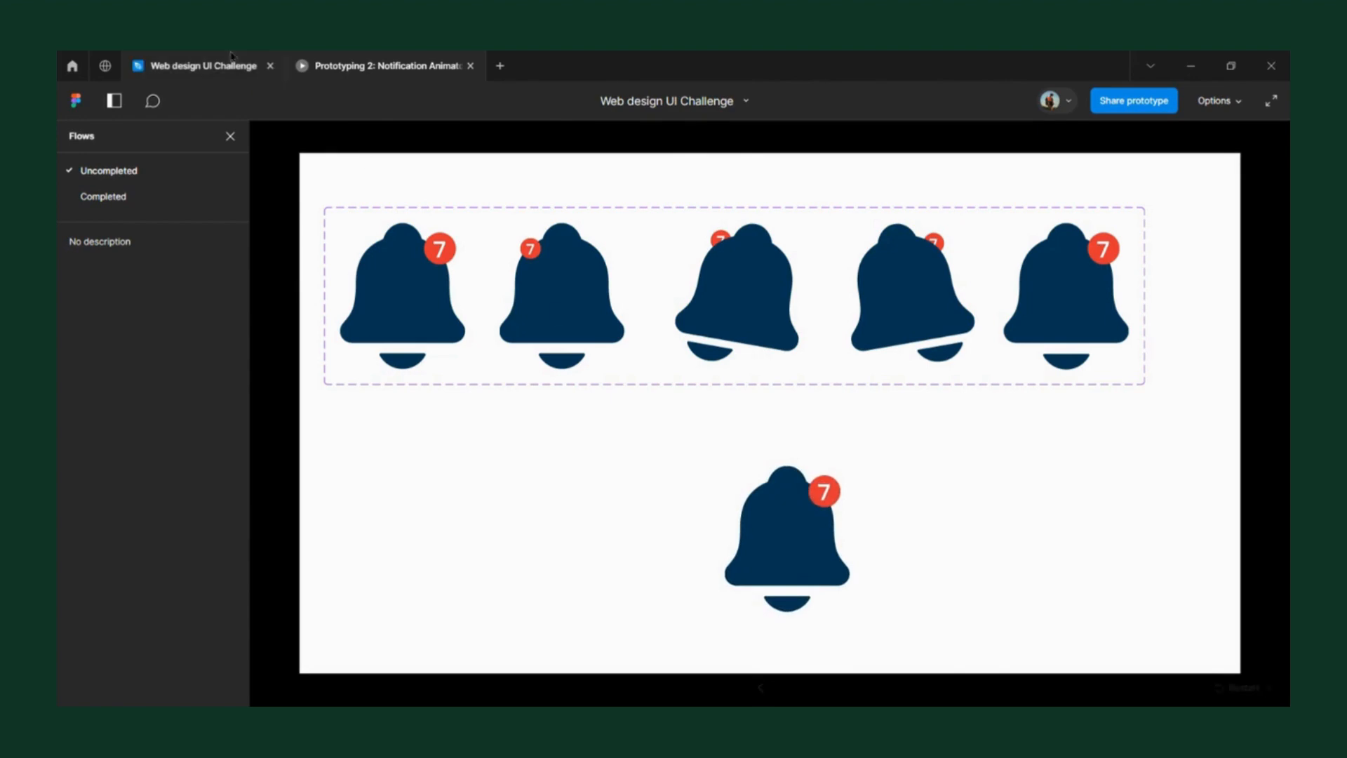
click(203, 65)
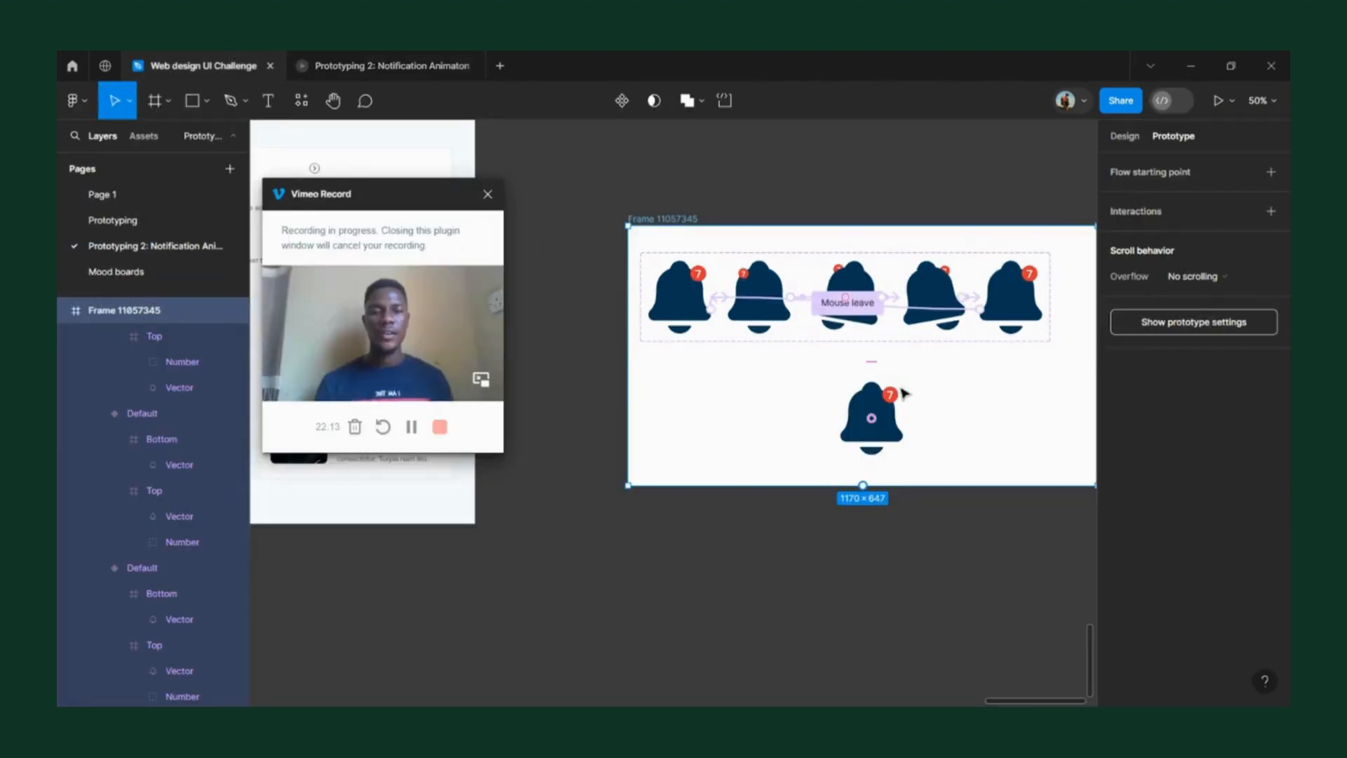
scroll(881, 351, down, 5)
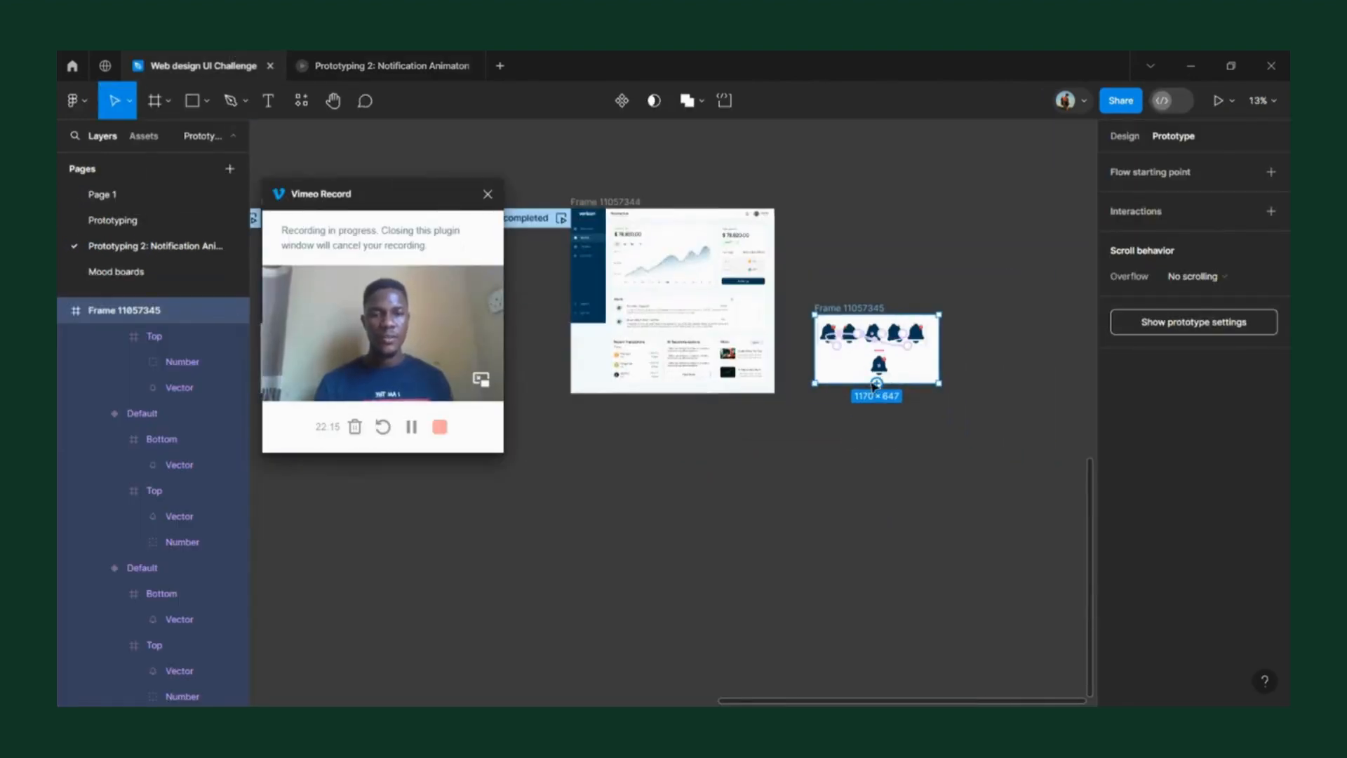
- Copy the lower bell instance from Frame 11057345 and paste it into the dashboard in Frame 11057344
scroll(896, 382, up, 5)
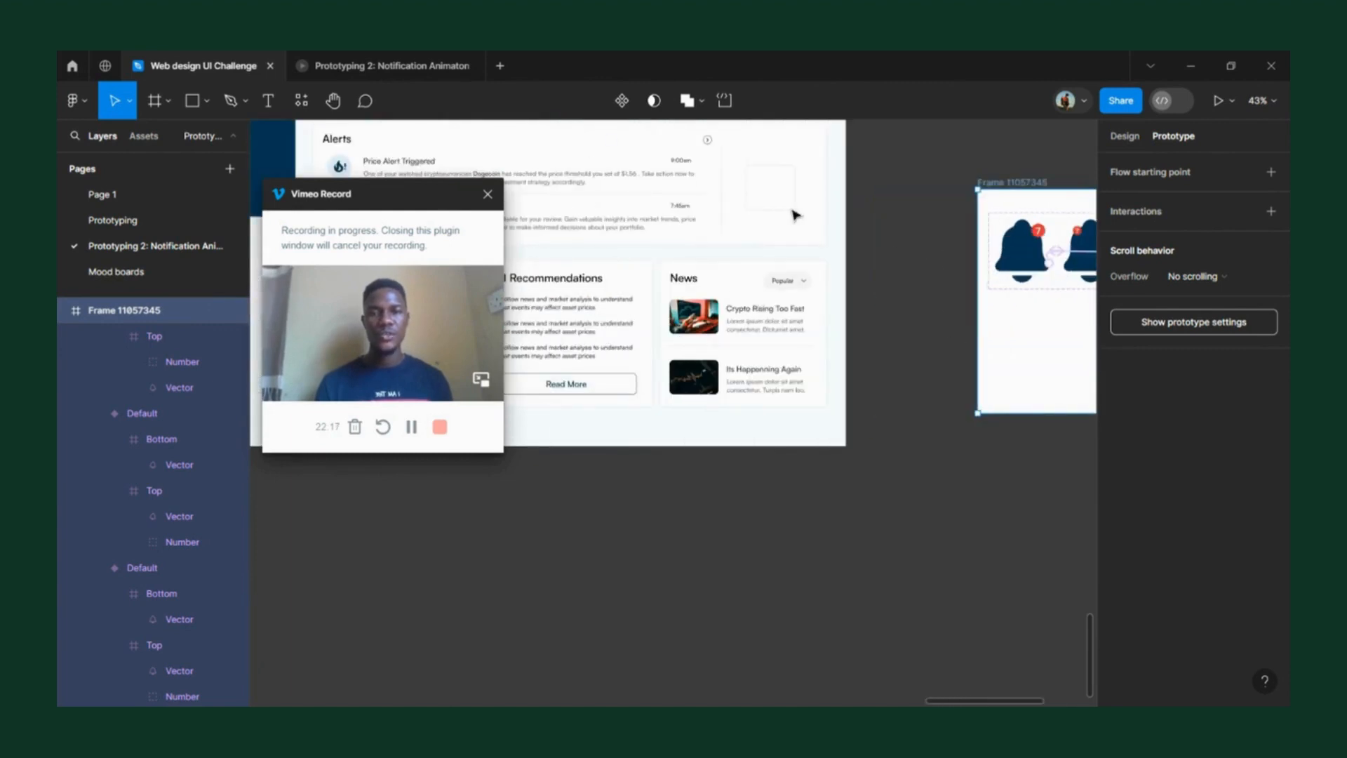
click(1004, 338)
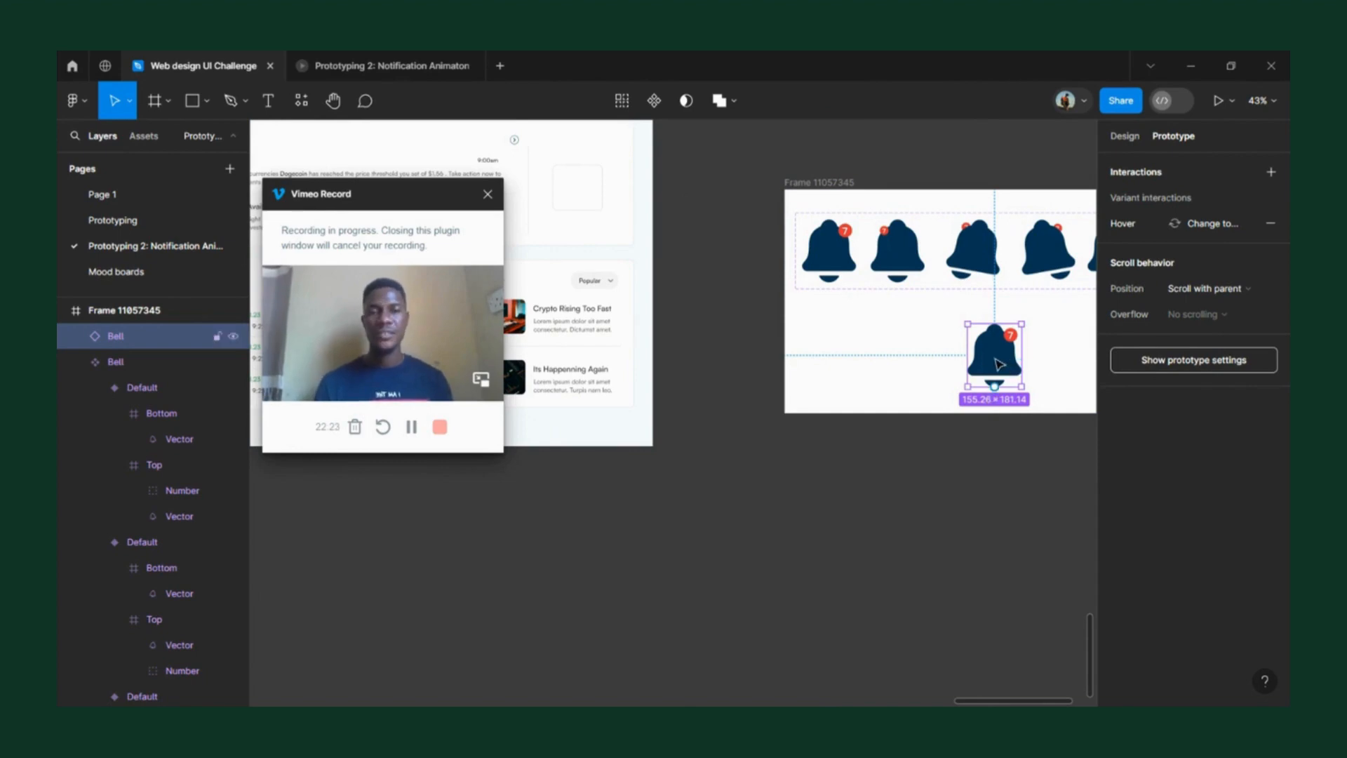
scroll(999, 363, left, 5)
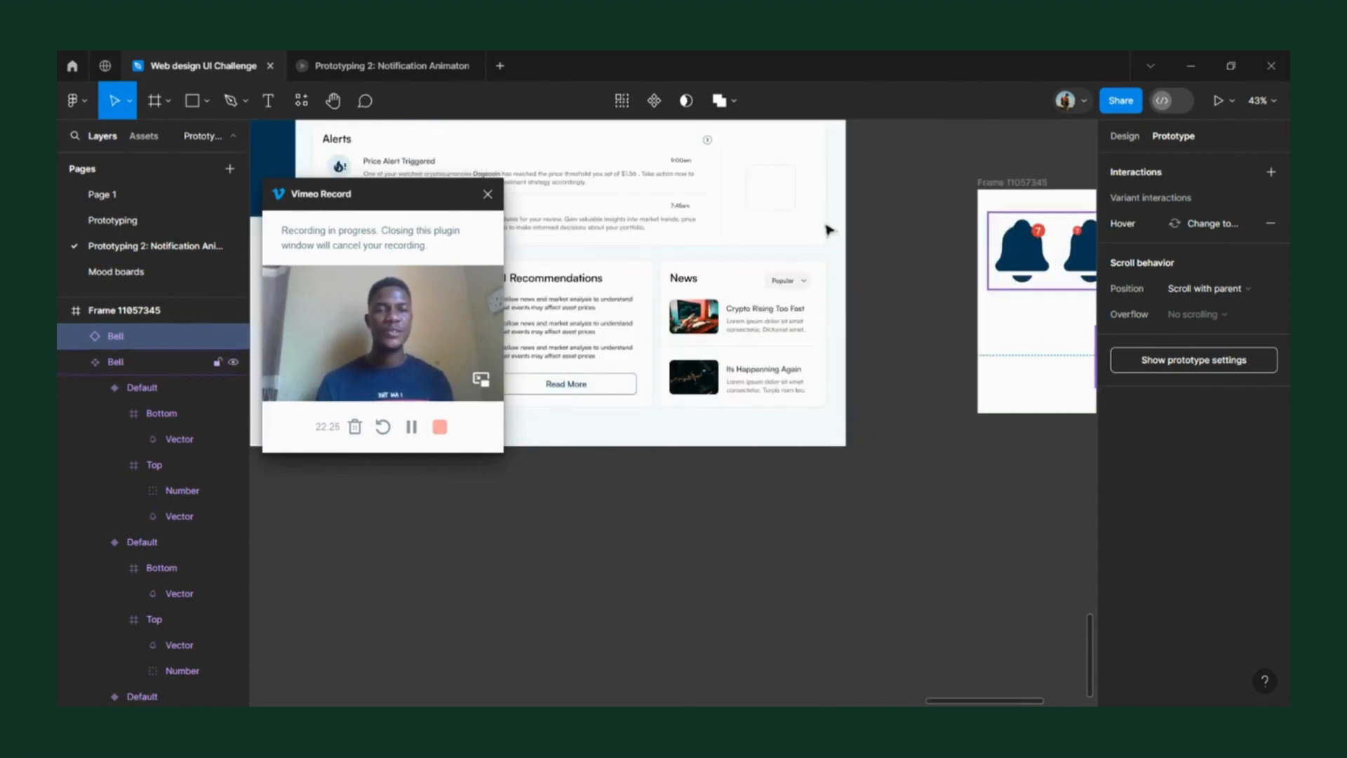
click(777, 197)
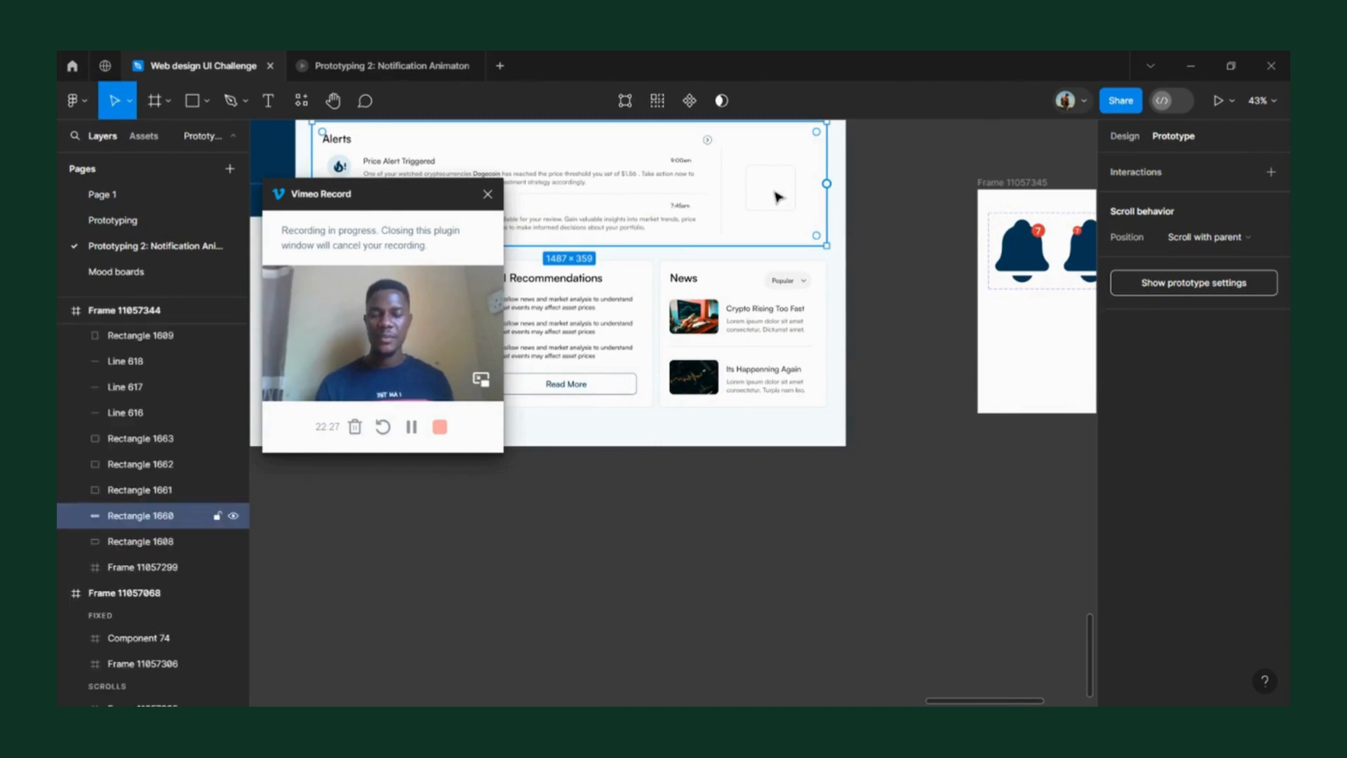
key(ctrl+v)
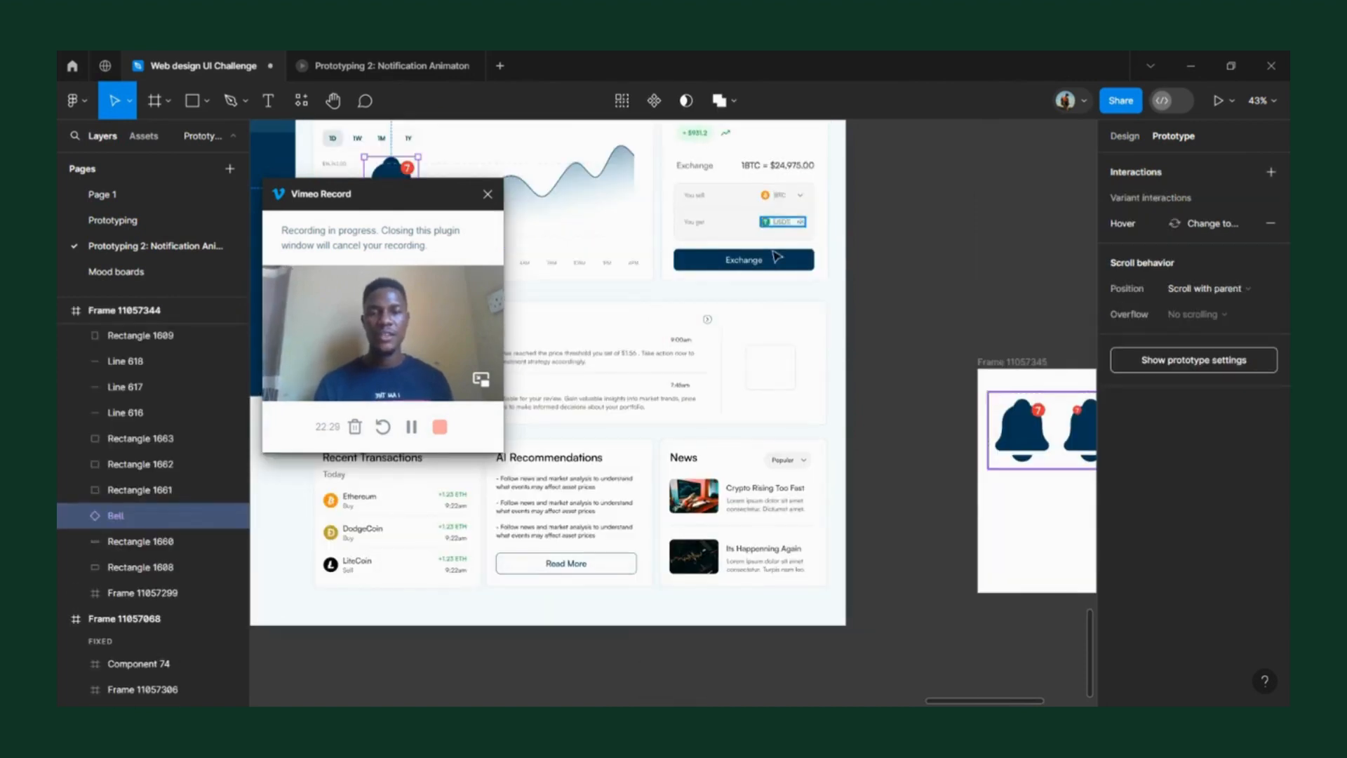
- Move the pasted bell over the empty square box beside the messages in the dashboard's Alerts card
scroll(791, 360, left, 3)
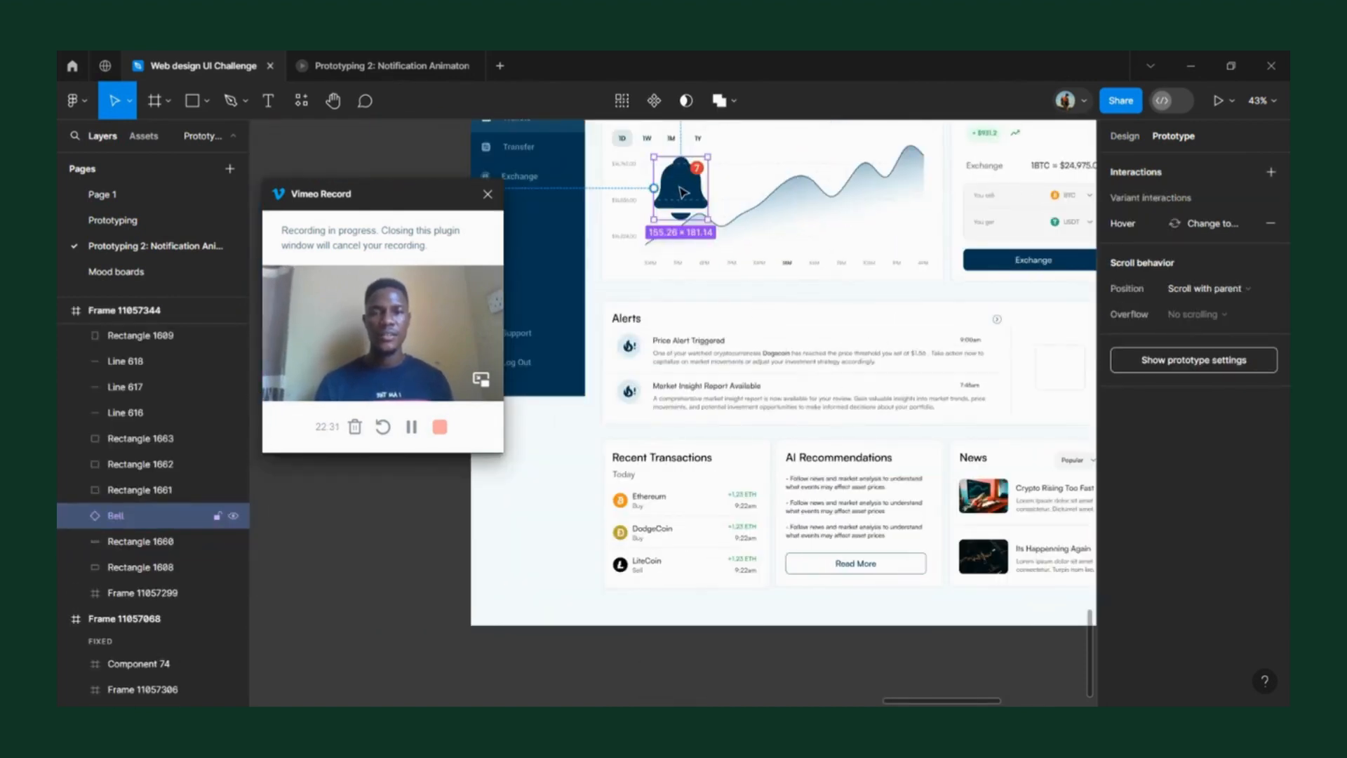
drag(681, 192, 1027, 372)
scroll(981, 384, right, 2)
scroll(886, 383, up, 4)
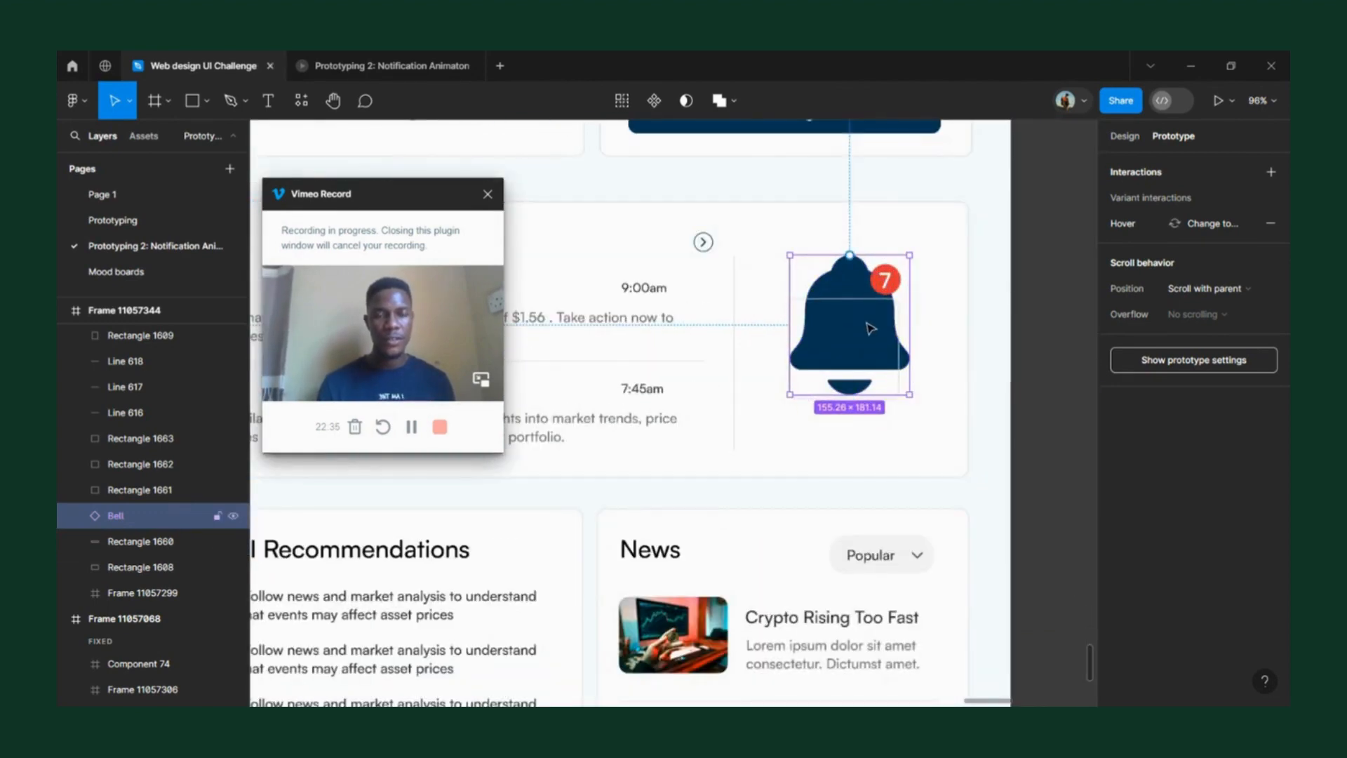
drag(866, 319, 850, 340)
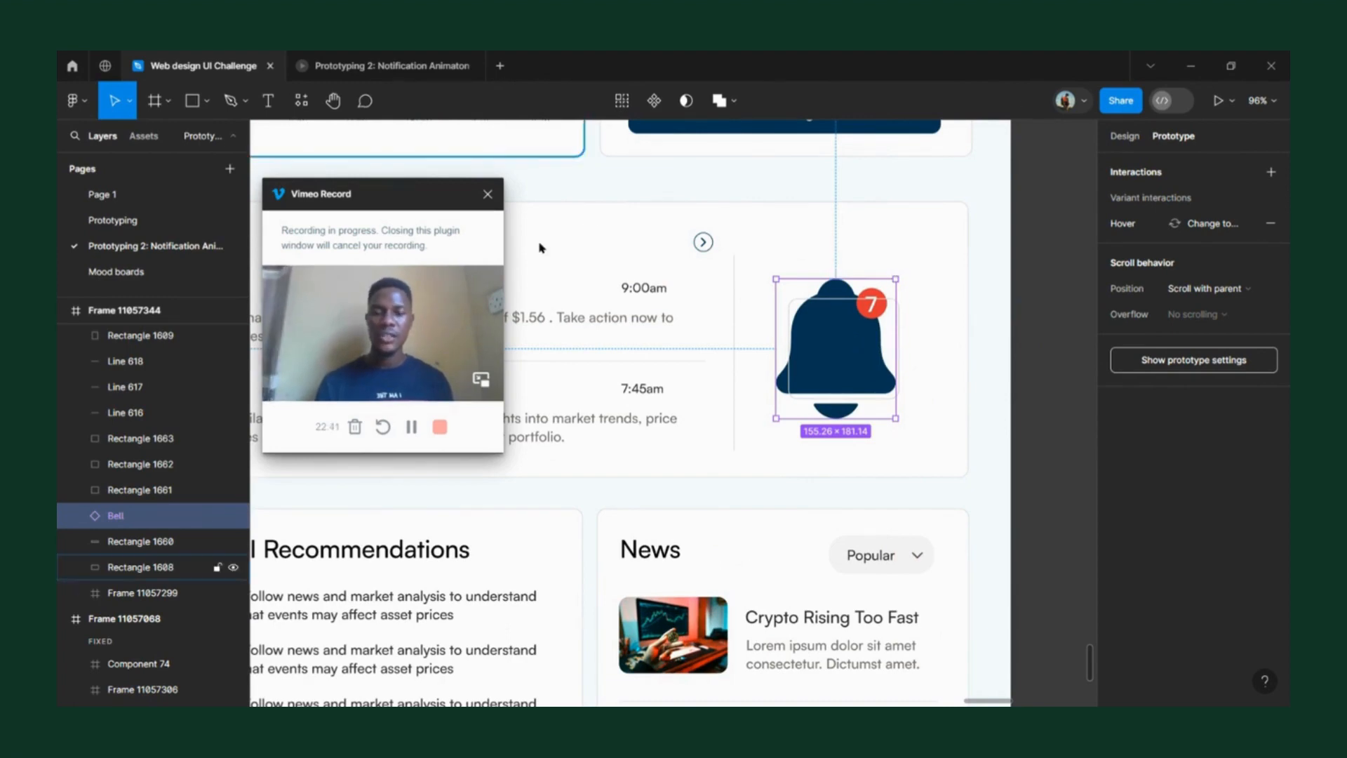
- Scale the bell proportionally to 77.26 × 90.14 and centre it in the Alerts card's square box at X 1664, Y 950
key(k)
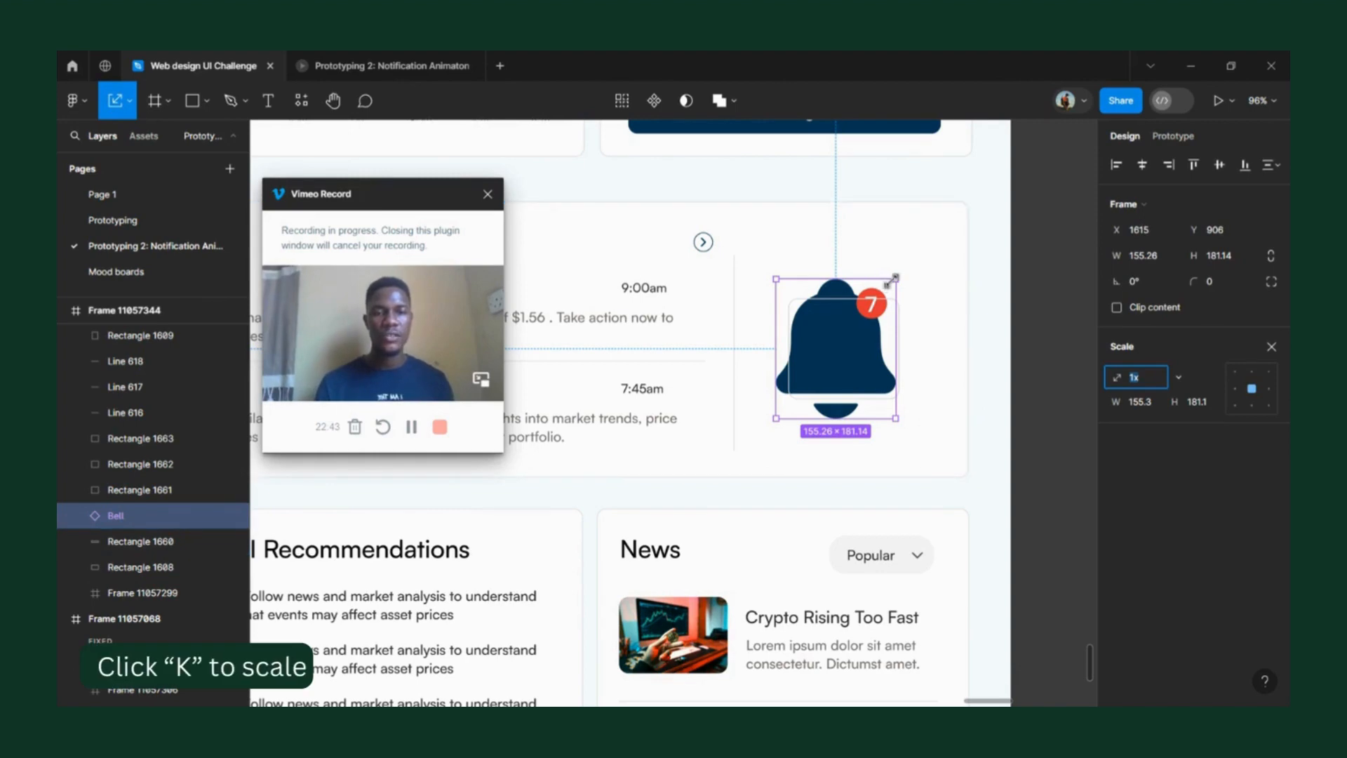
mouse_move(847, 324)
mouse_down()
mouse_move(819, 376)
mouse_move(855, 340)
mouse_up()
scroll(850, 347, up, 5)
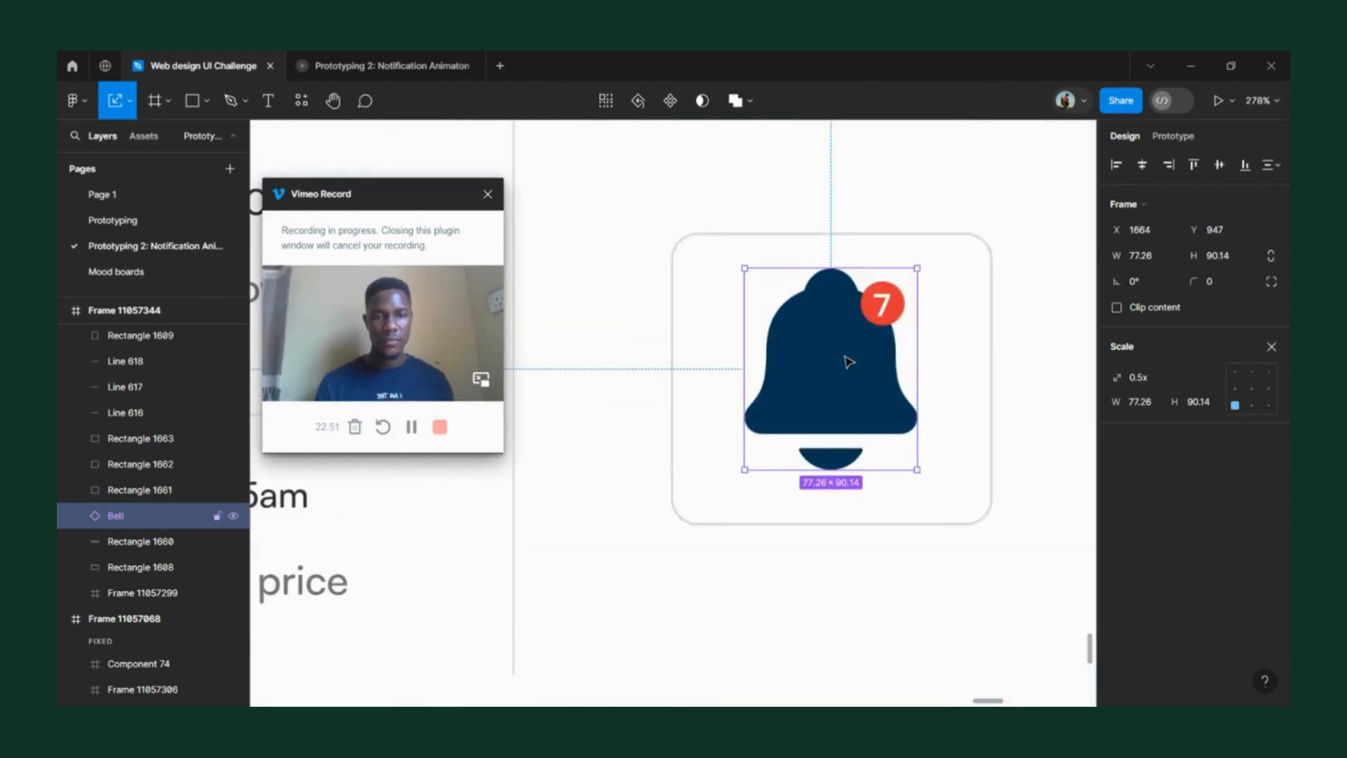
key(Down)
key(Down)
key(Down)
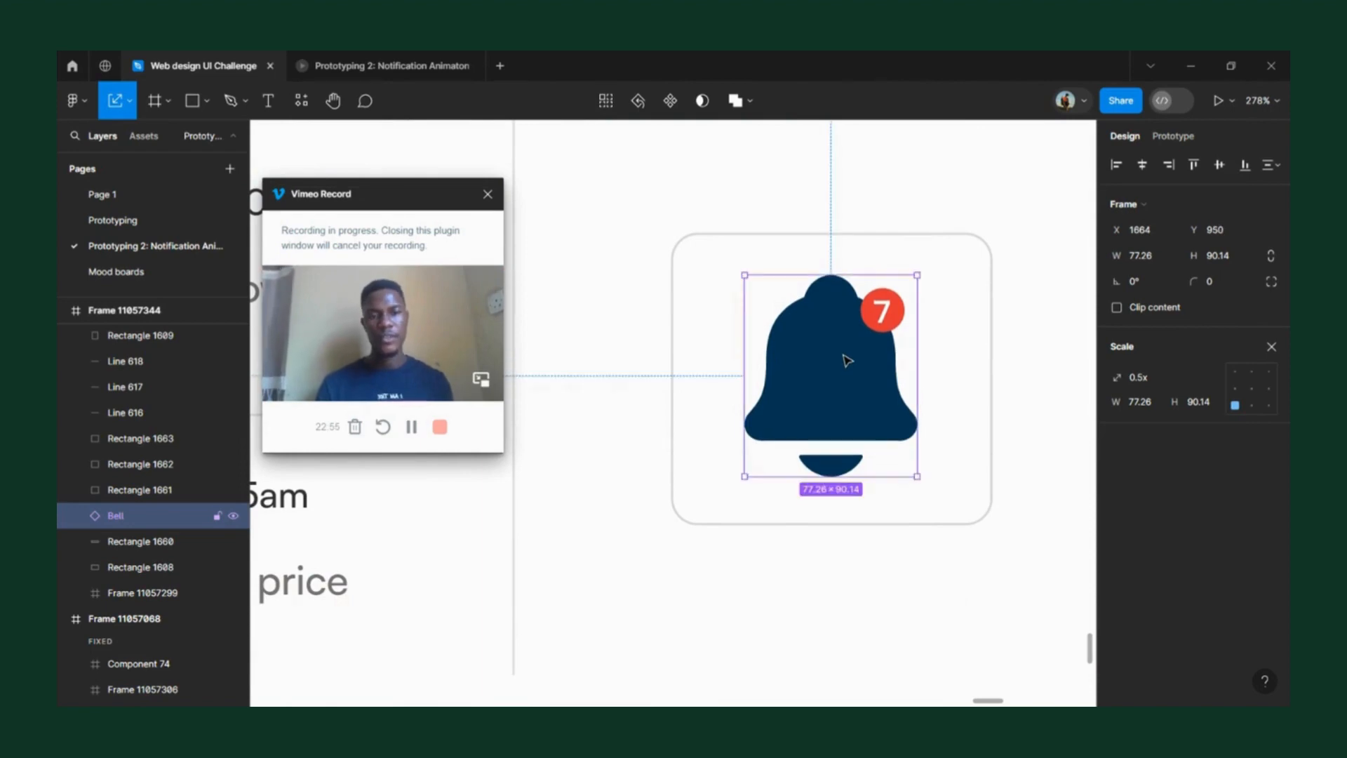
scroll(850, 354, down, 5)
click(905, 351)
scroll(906, 350, down, 2)
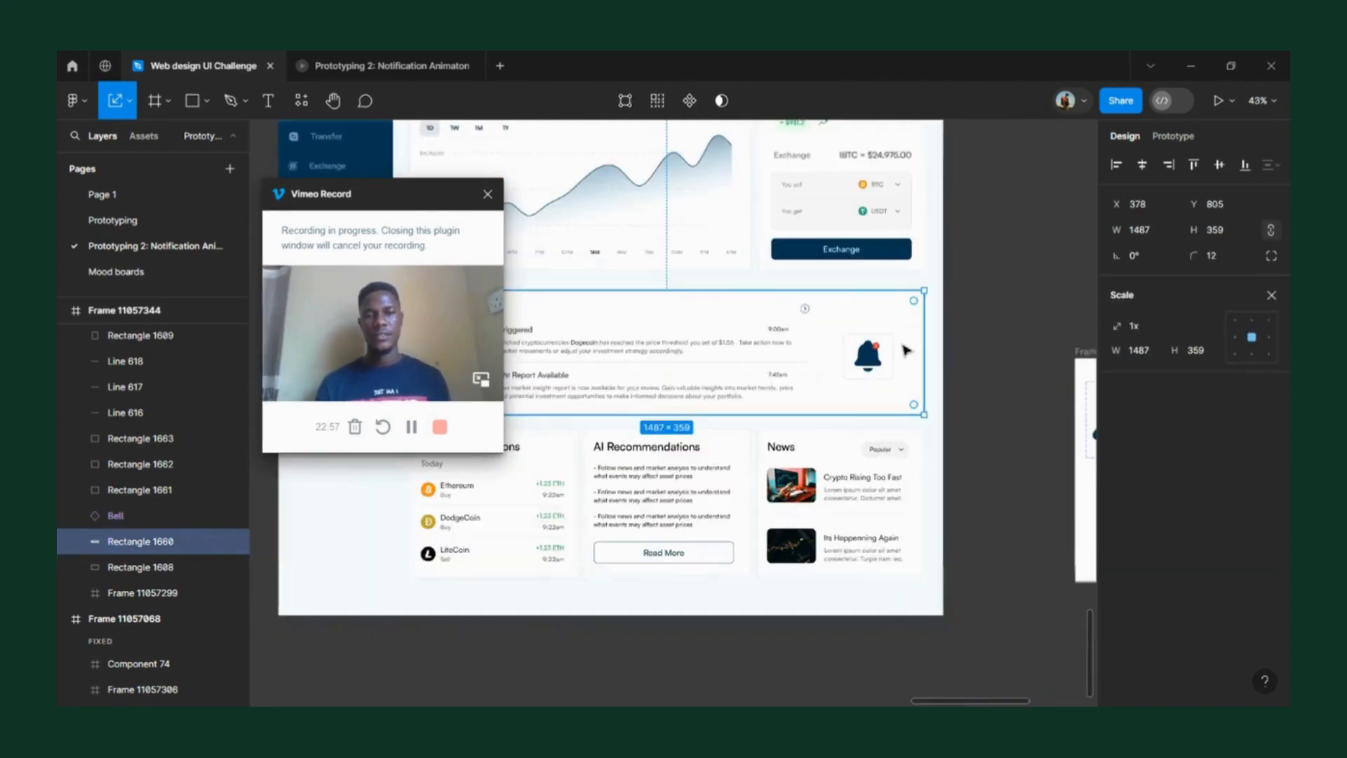
scroll(884, 353, up, 4)
scroll(880, 354, down, 3)
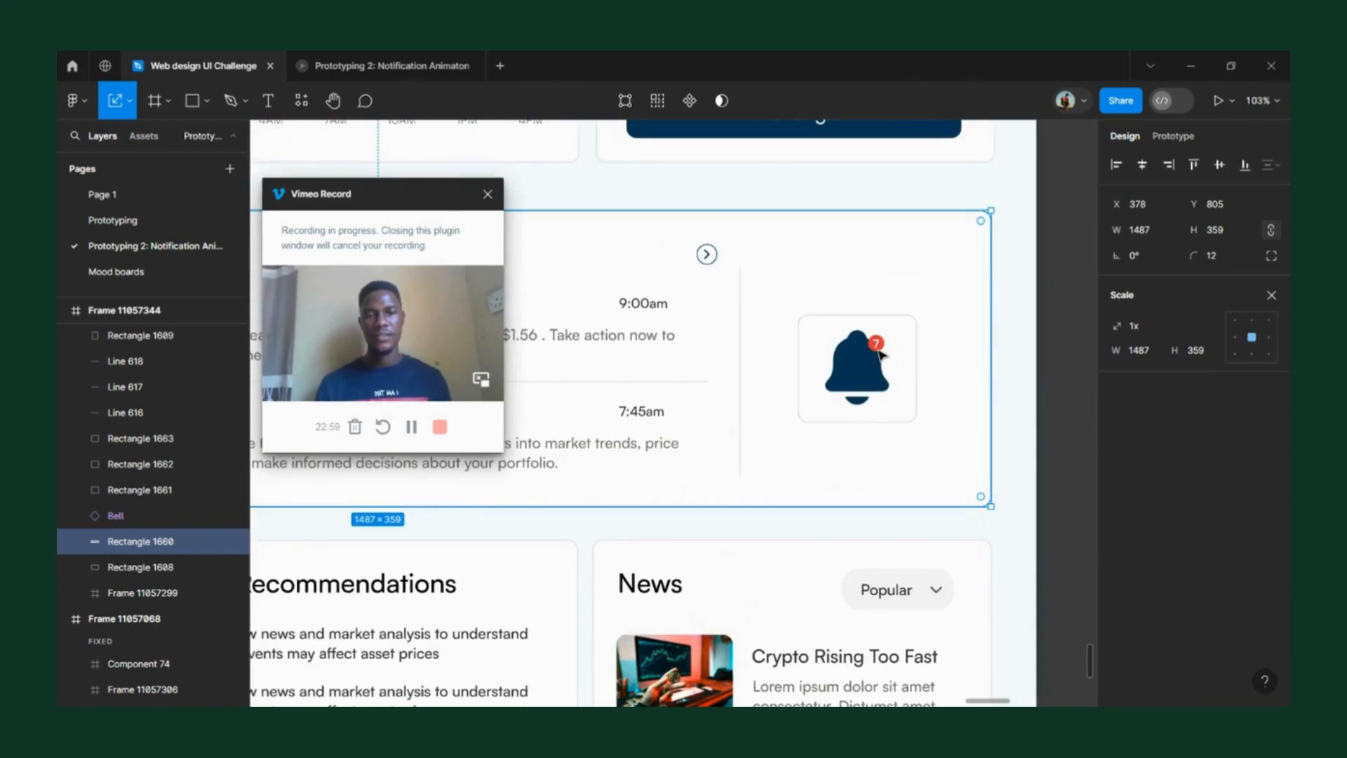
- Preview Frame 11057344 inline, test the hover animation of the bell in the Alerts card, and close the preview
scroll(882, 354, down, 4)
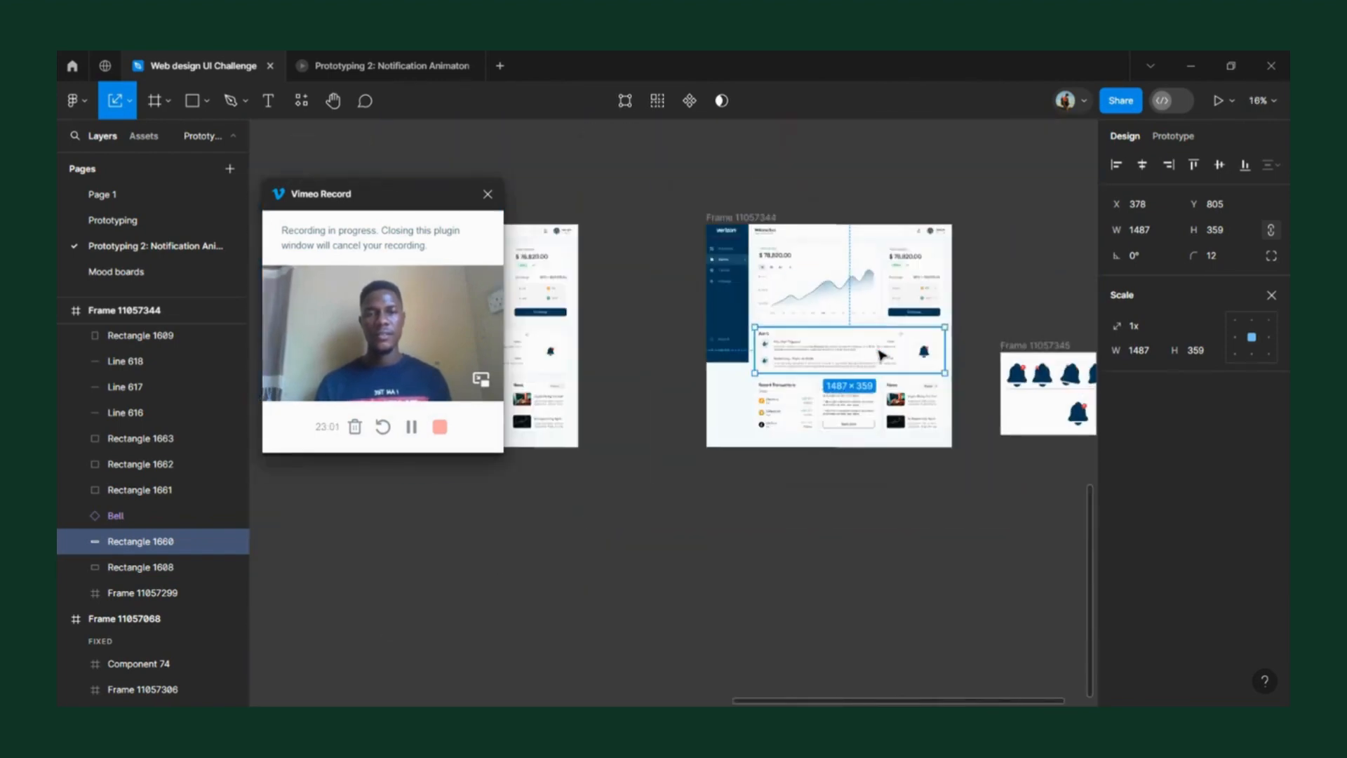
click(867, 221)
scroll(905, 245, up, 1)
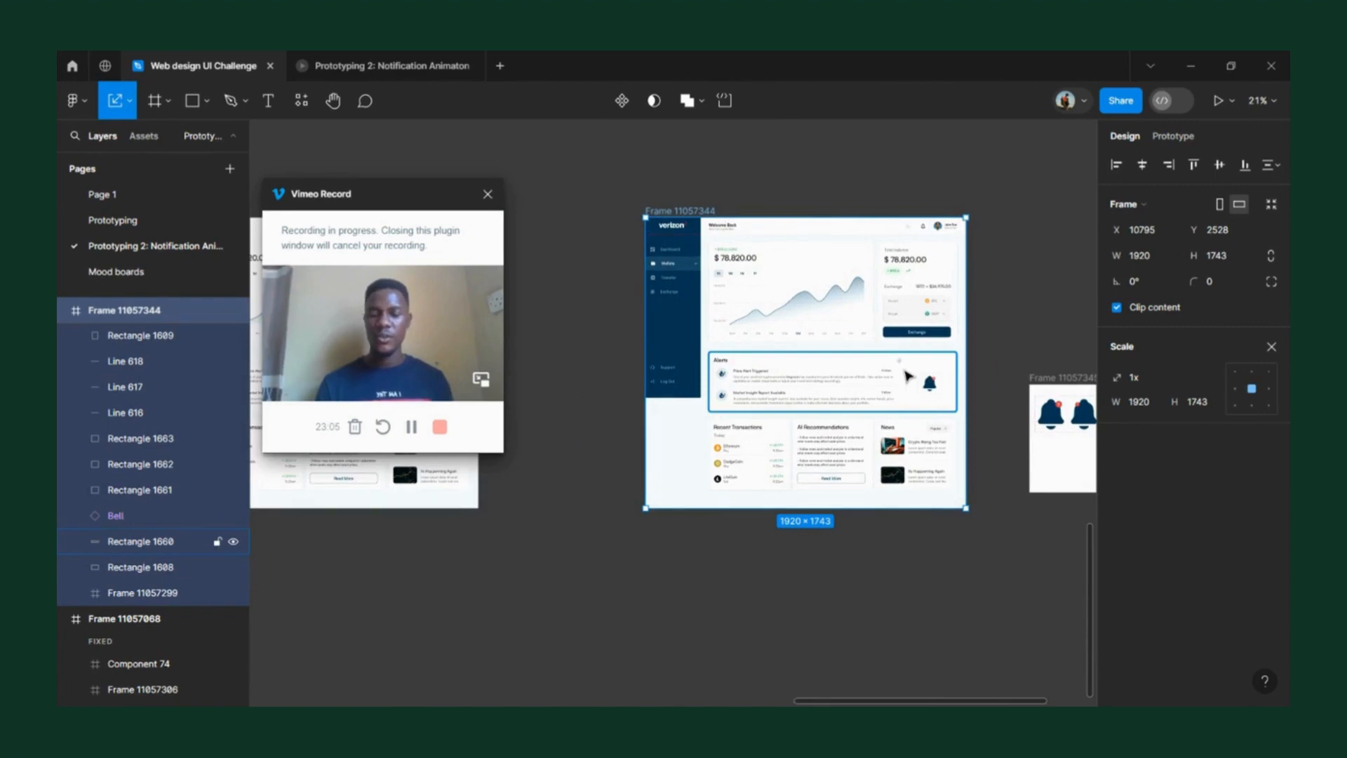
key(shift+space)
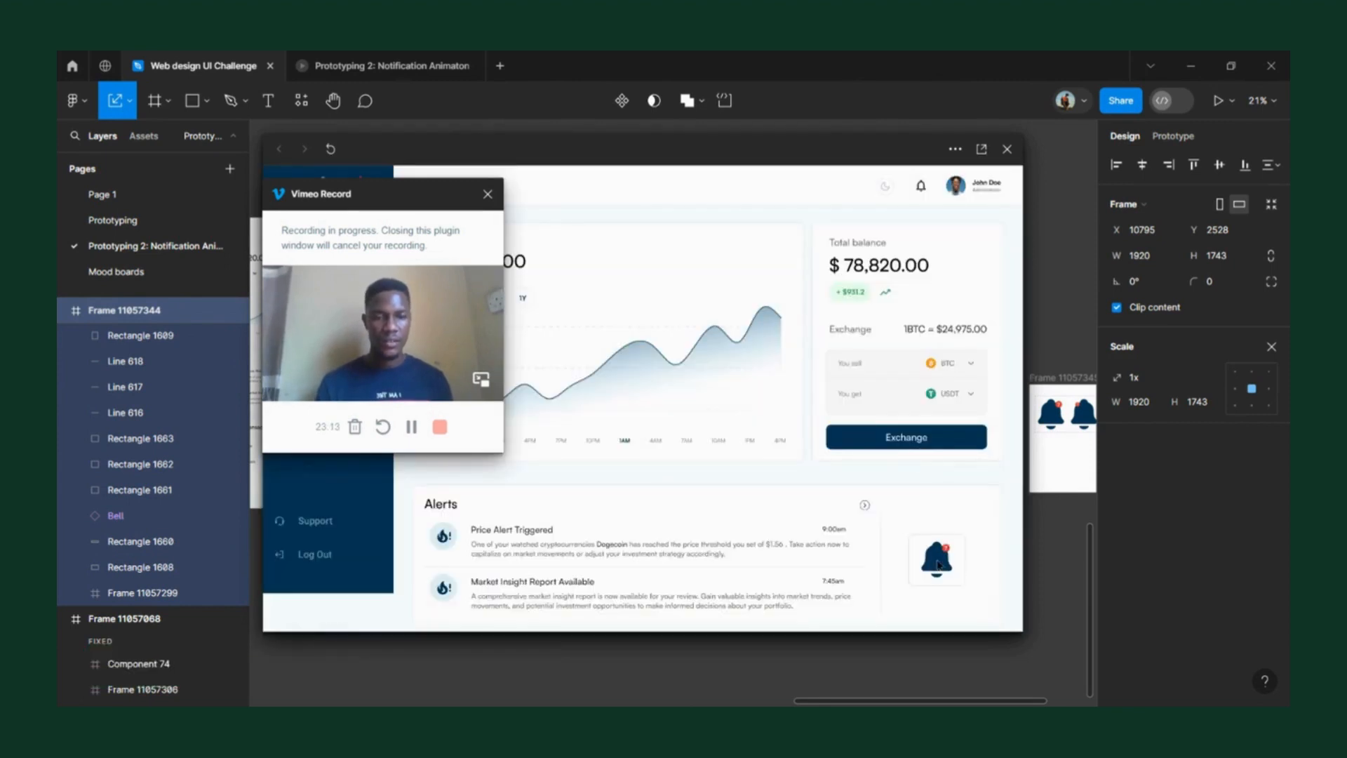
scroll(943, 513, down, 2)
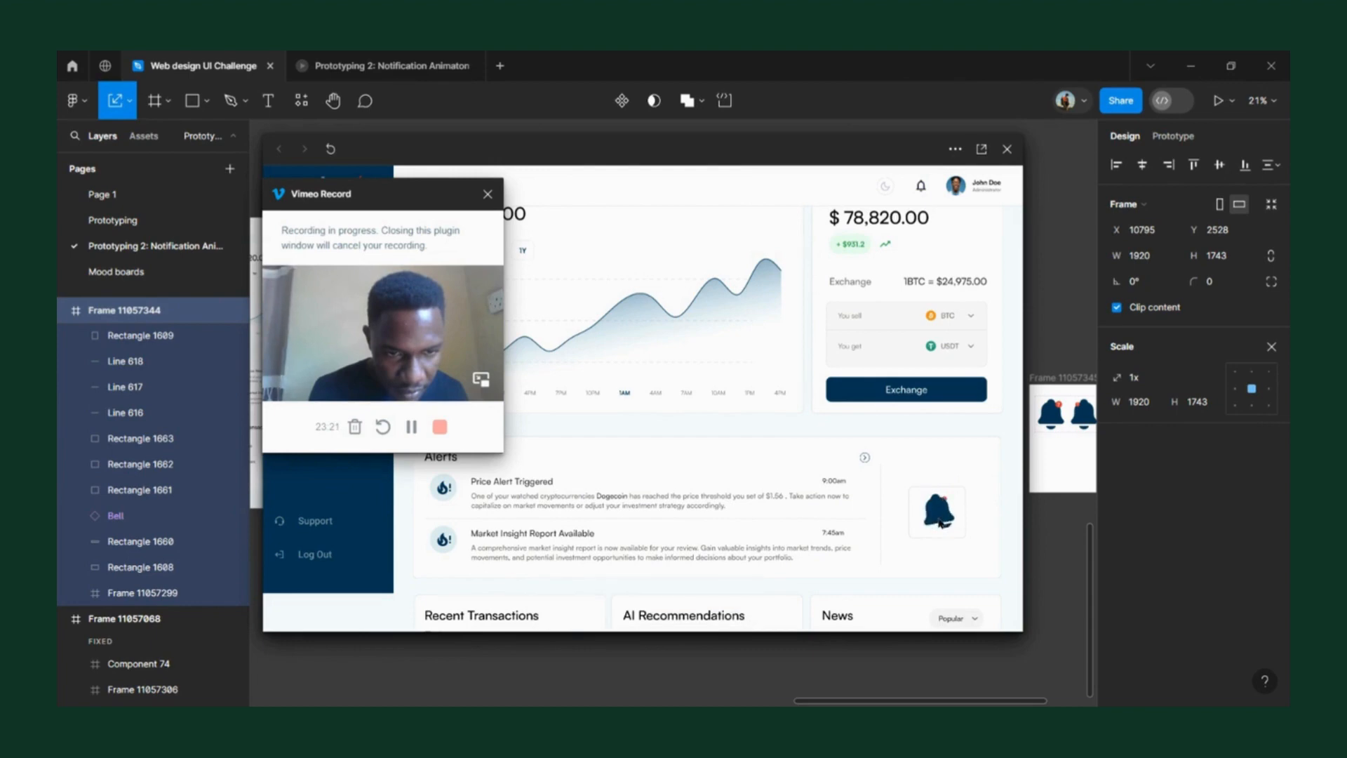
click(1006, 149)
- Review the five bell variants and the lower bell instance in Frame 11057345
scroll(910, 449, up, 5)
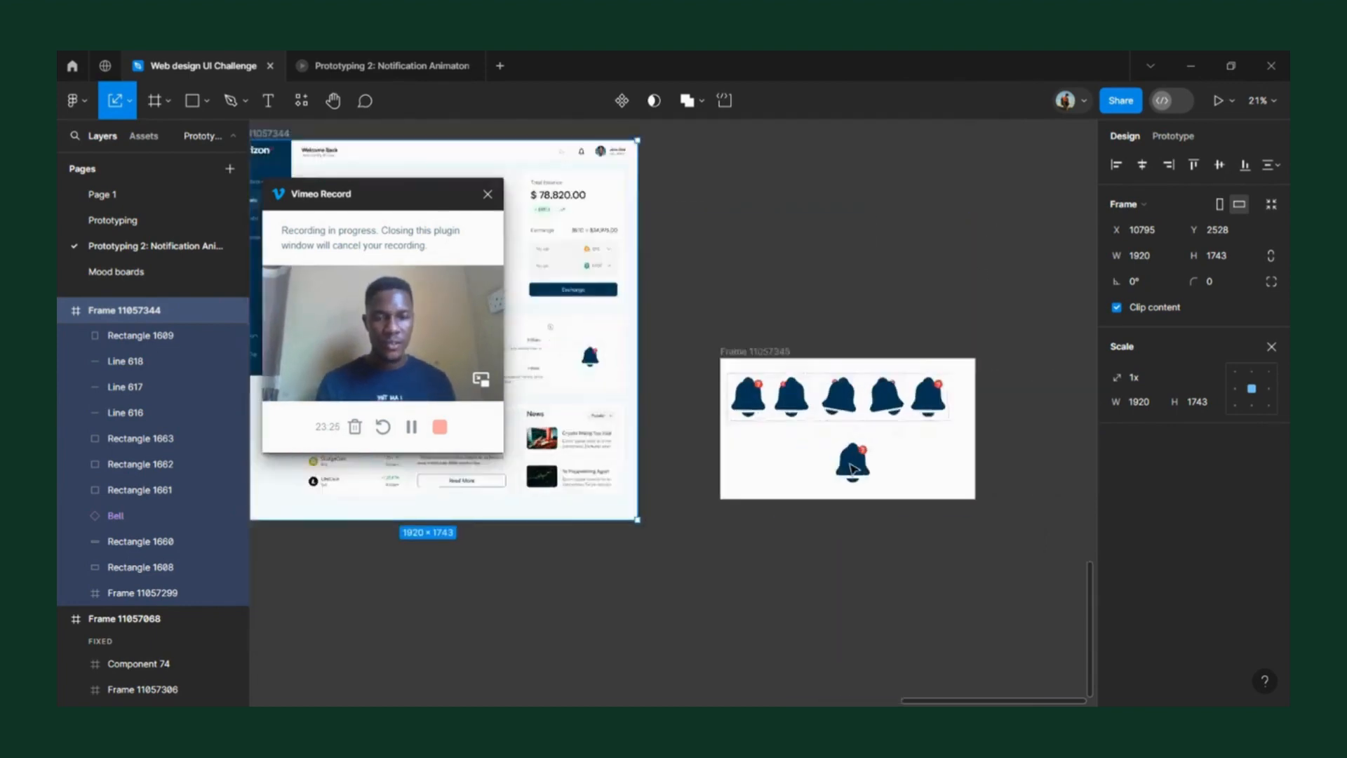
scroll(945, 442, down, 2)
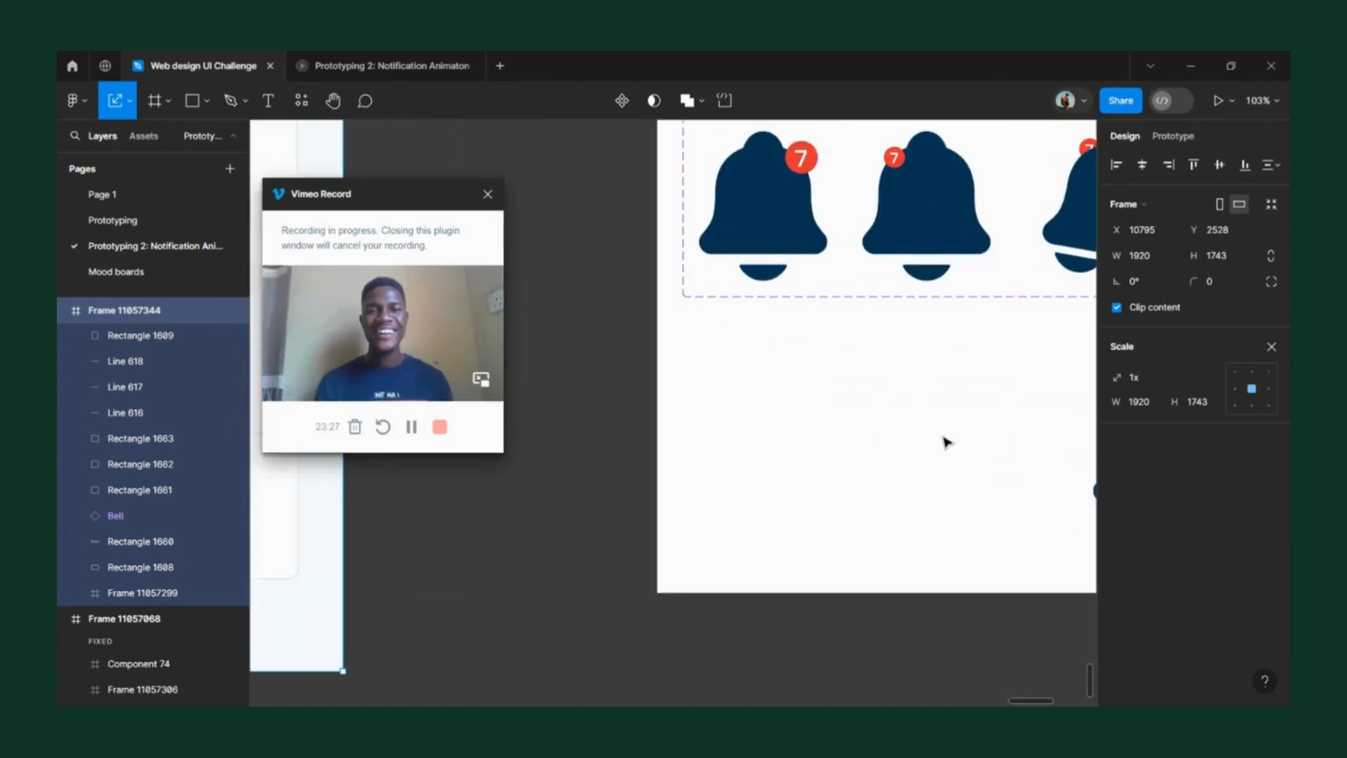
scroll(865, 418, down, 2)
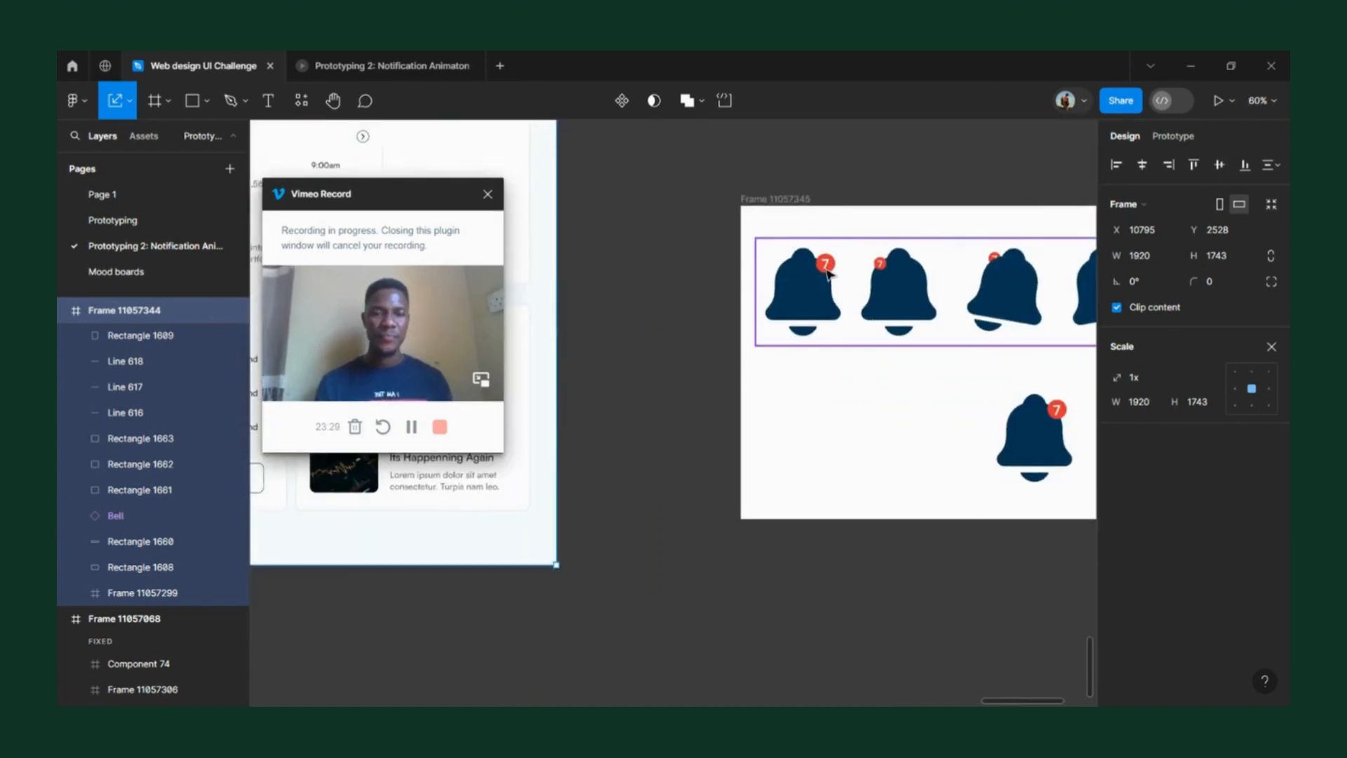
scroll(835, 309, left, 4)
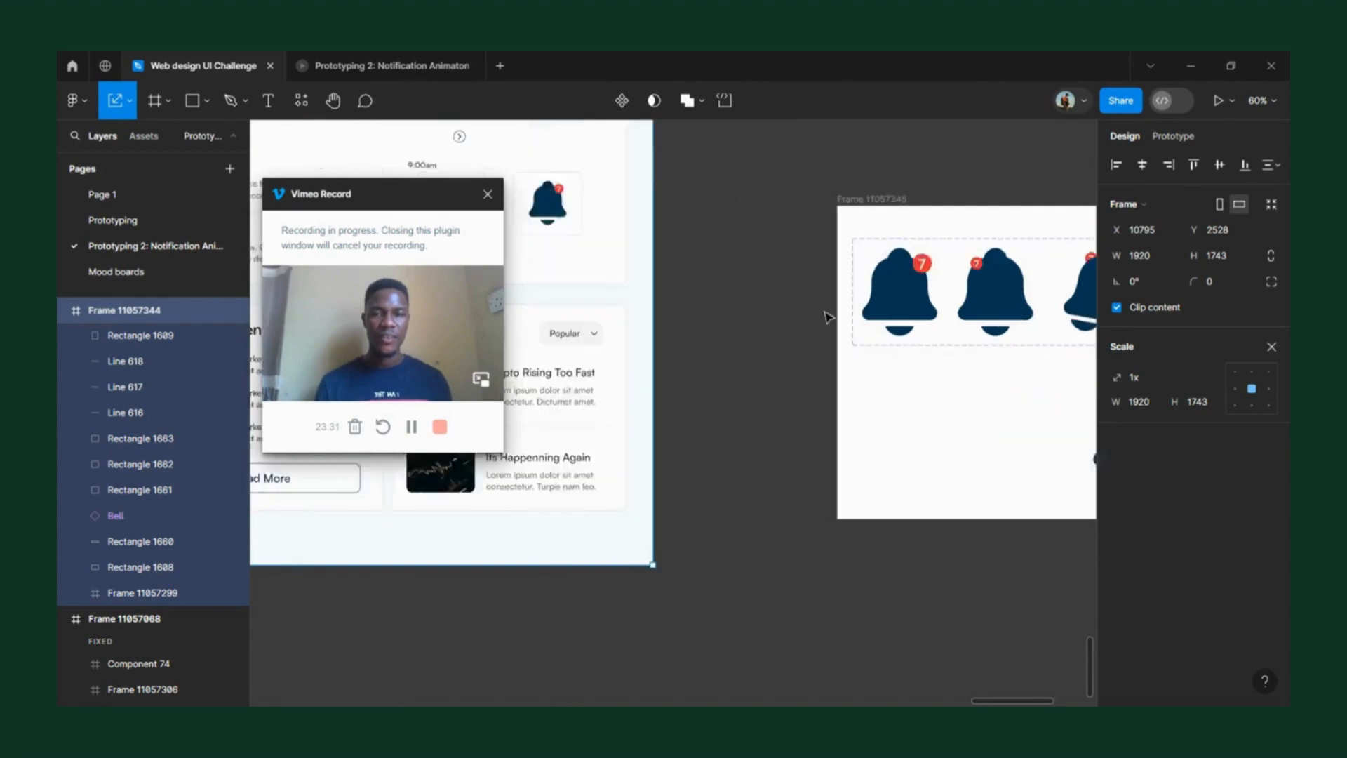
scroll(736, 203, up, 4)
scroll(775, 291, right, 8)
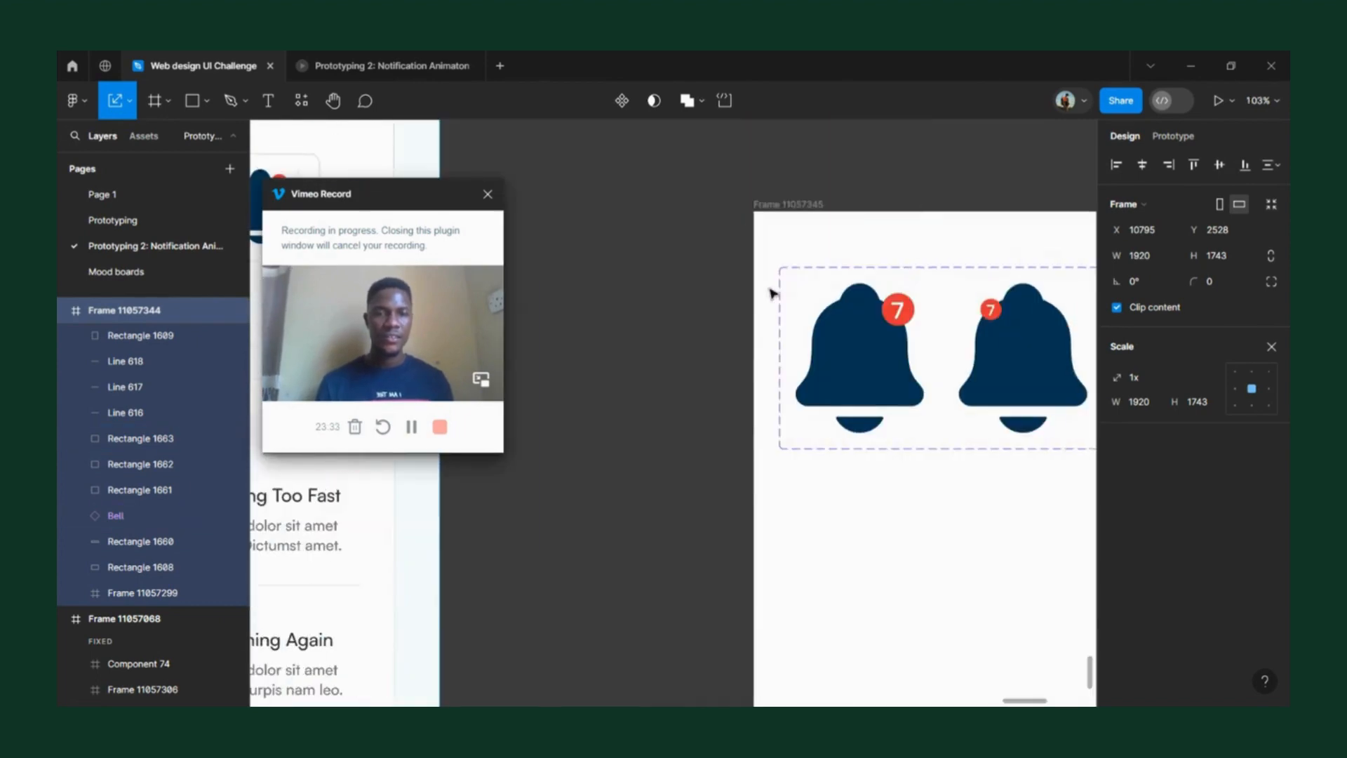
scroll(792, 354, right, 3)
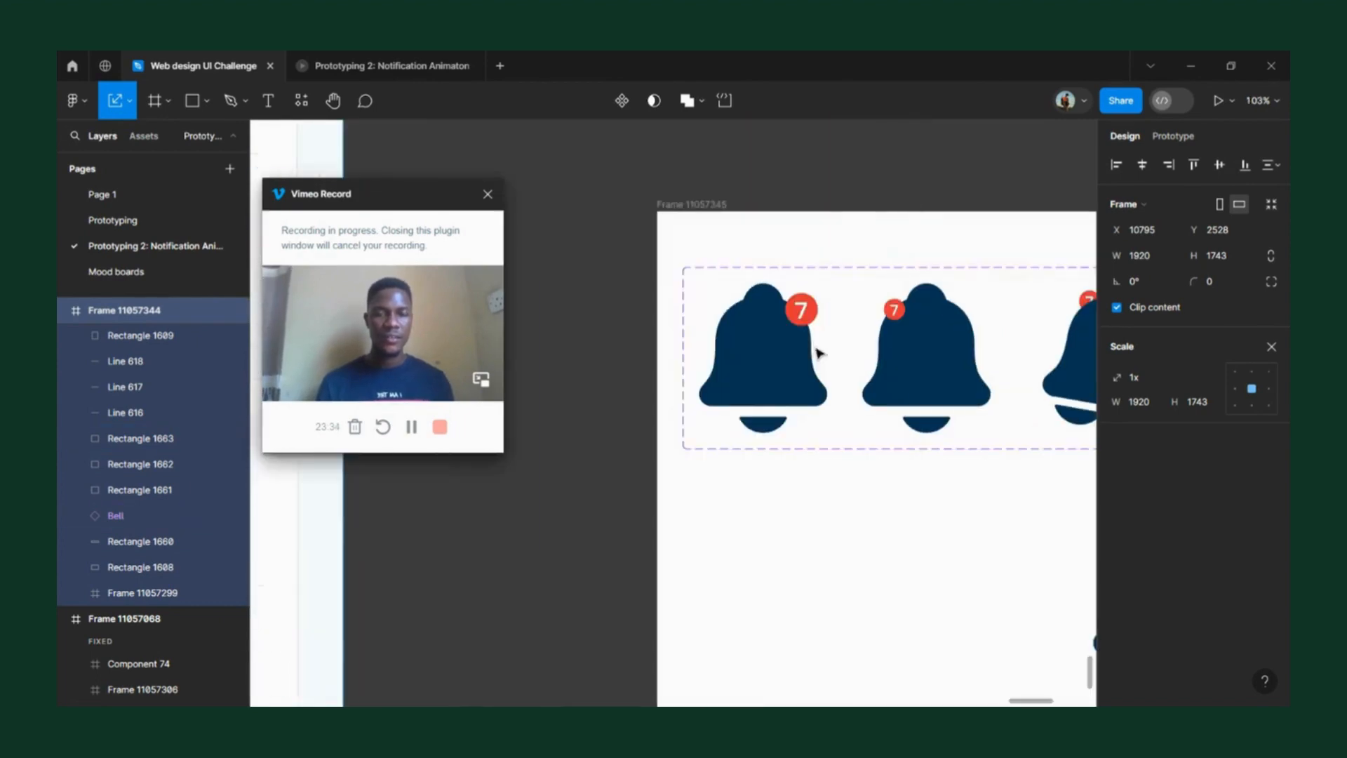
scroll(805, 311, up, 5)
click(805, 314)
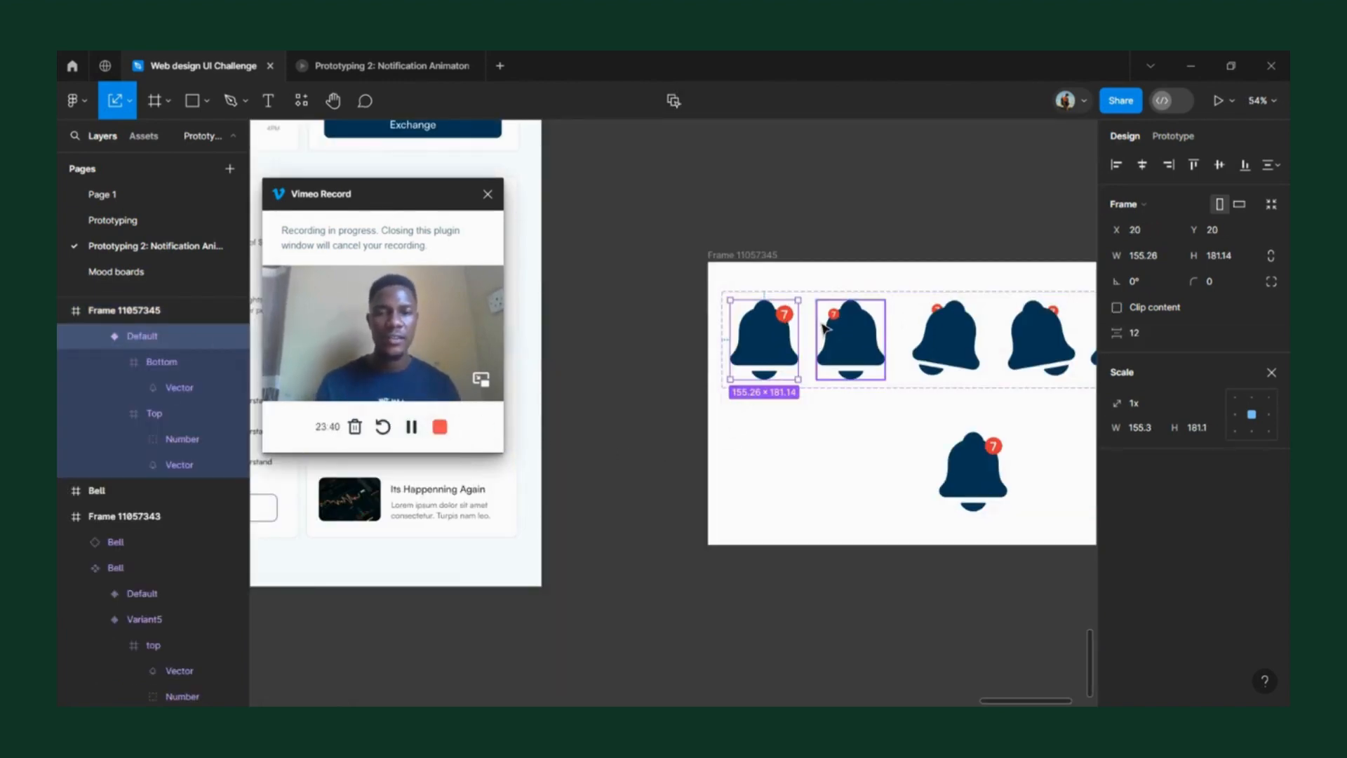
- Present the dashboard Frame 11057344 as a prototype in its own tab
scroll(823, 318, down, 3)
scroll(797, 285, left, 4)
scroll(772, 288, up, 1)
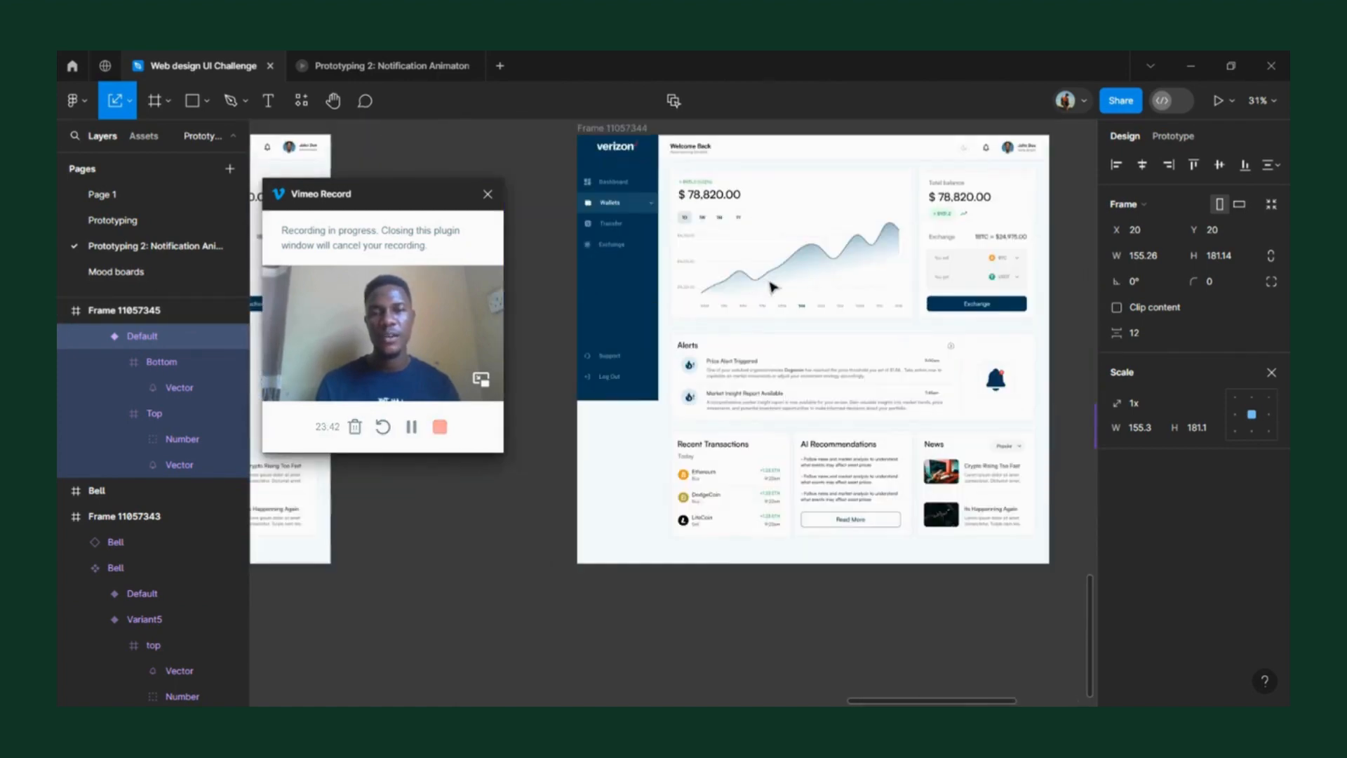
click(607, 131)
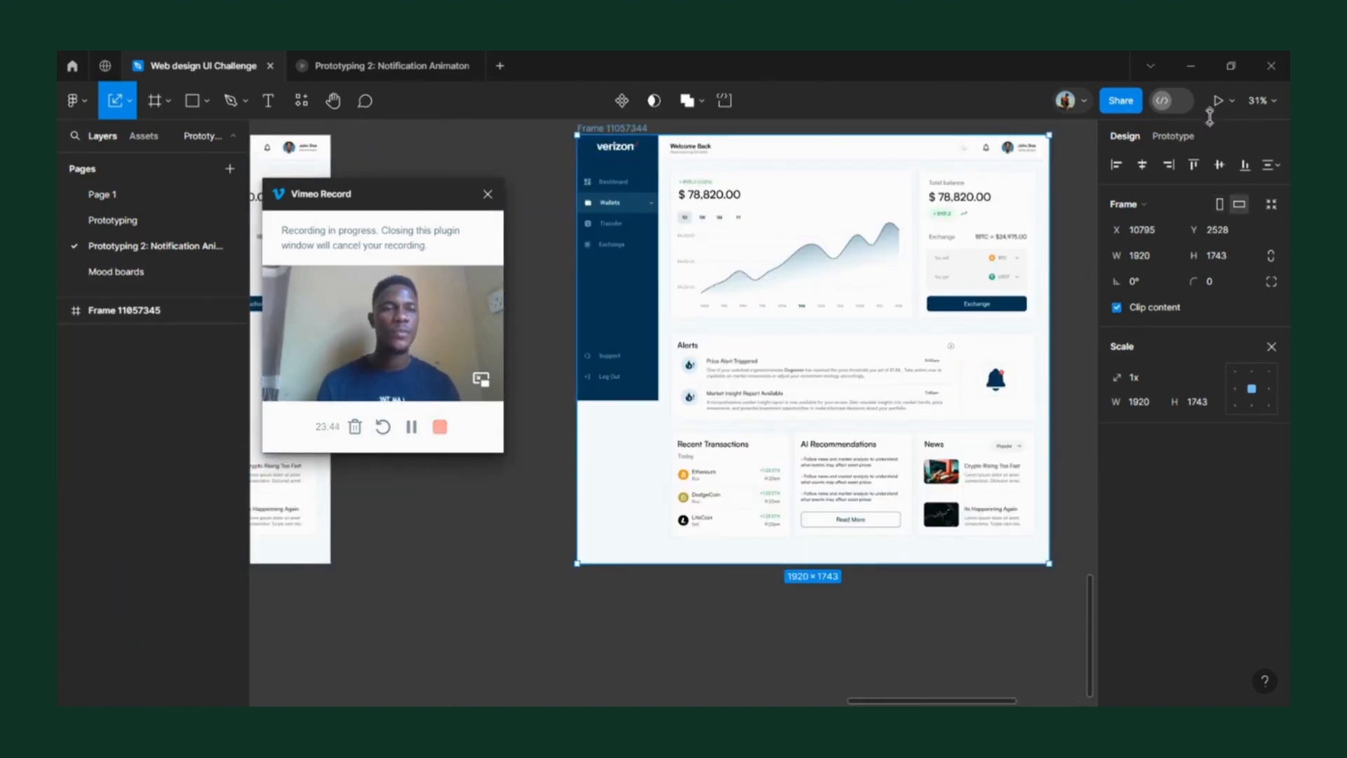
click(1219, 100)
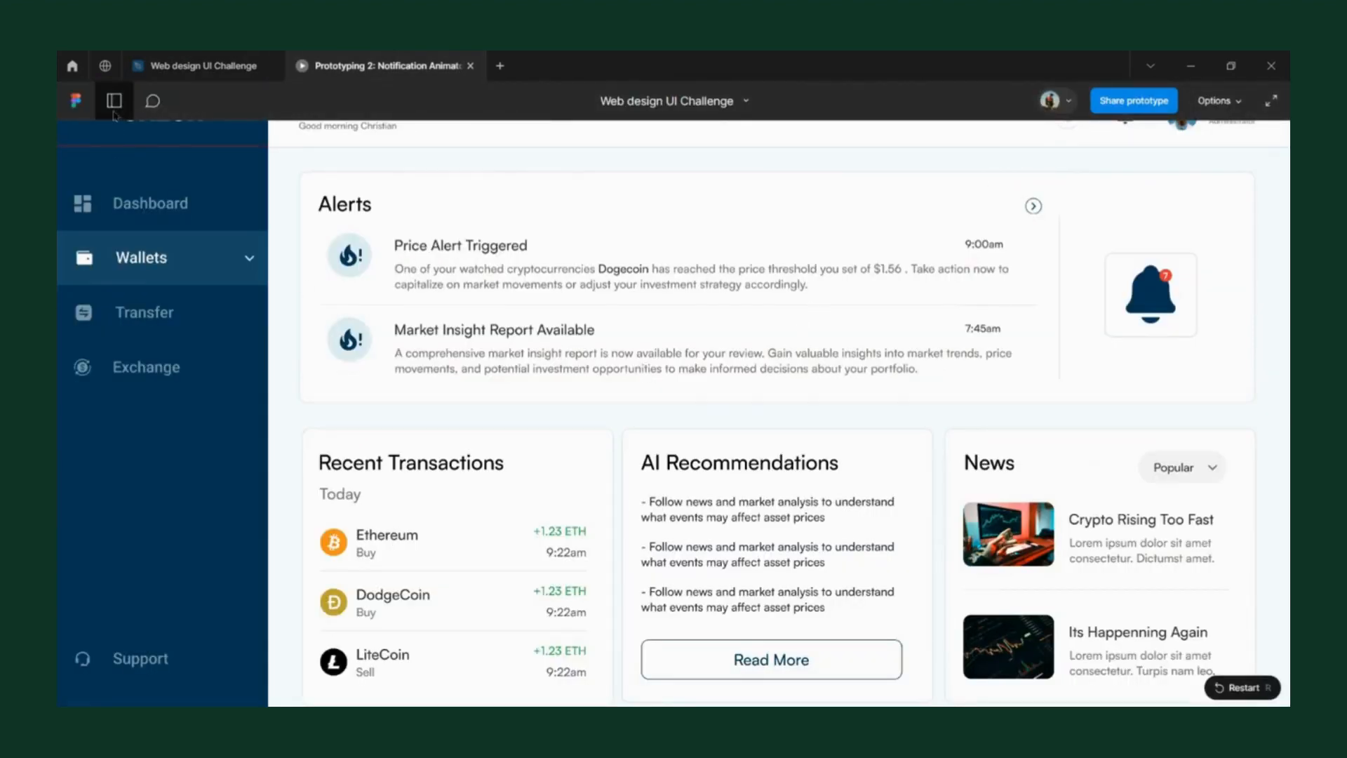
- Choose the Uncompleted flow in the prototype, hide the list of flows, and show the presentation full screen
scroll(110, 156, up, 2)
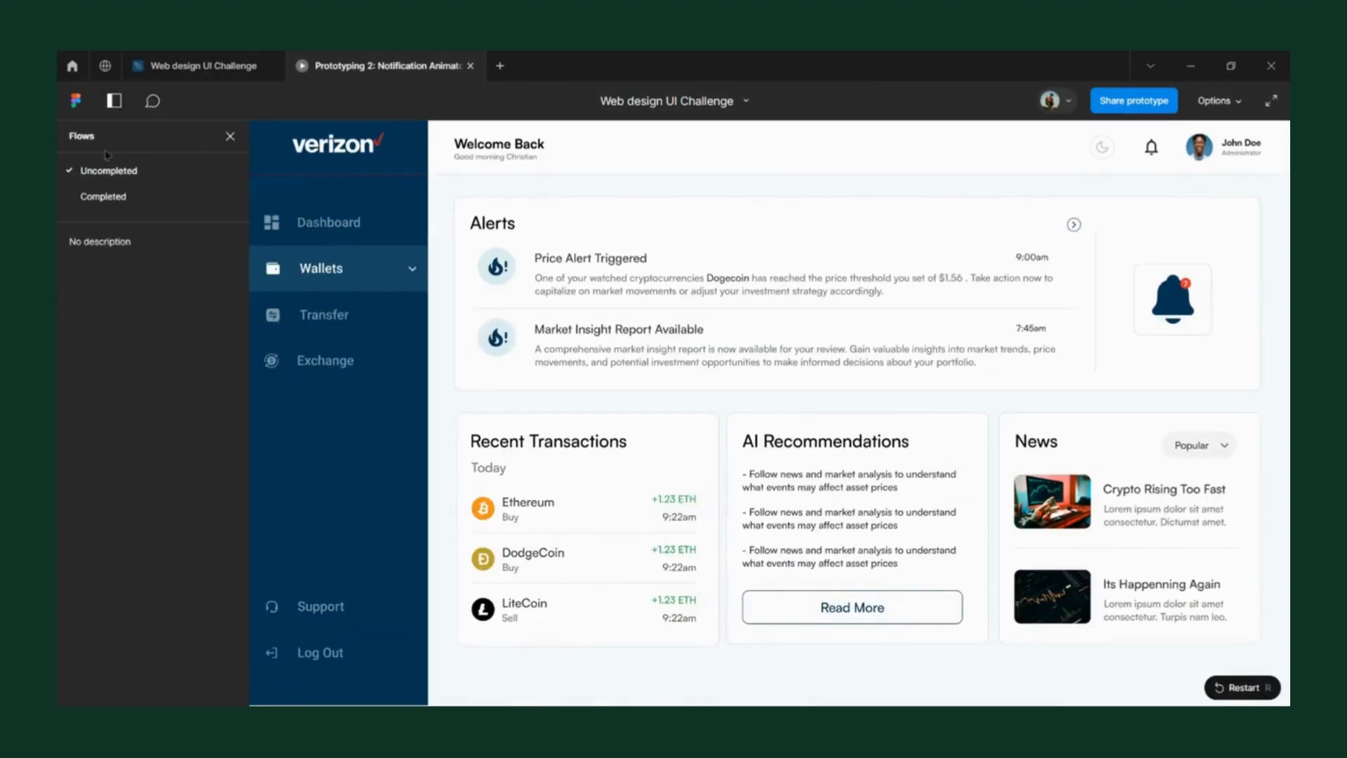
click(110, 171)
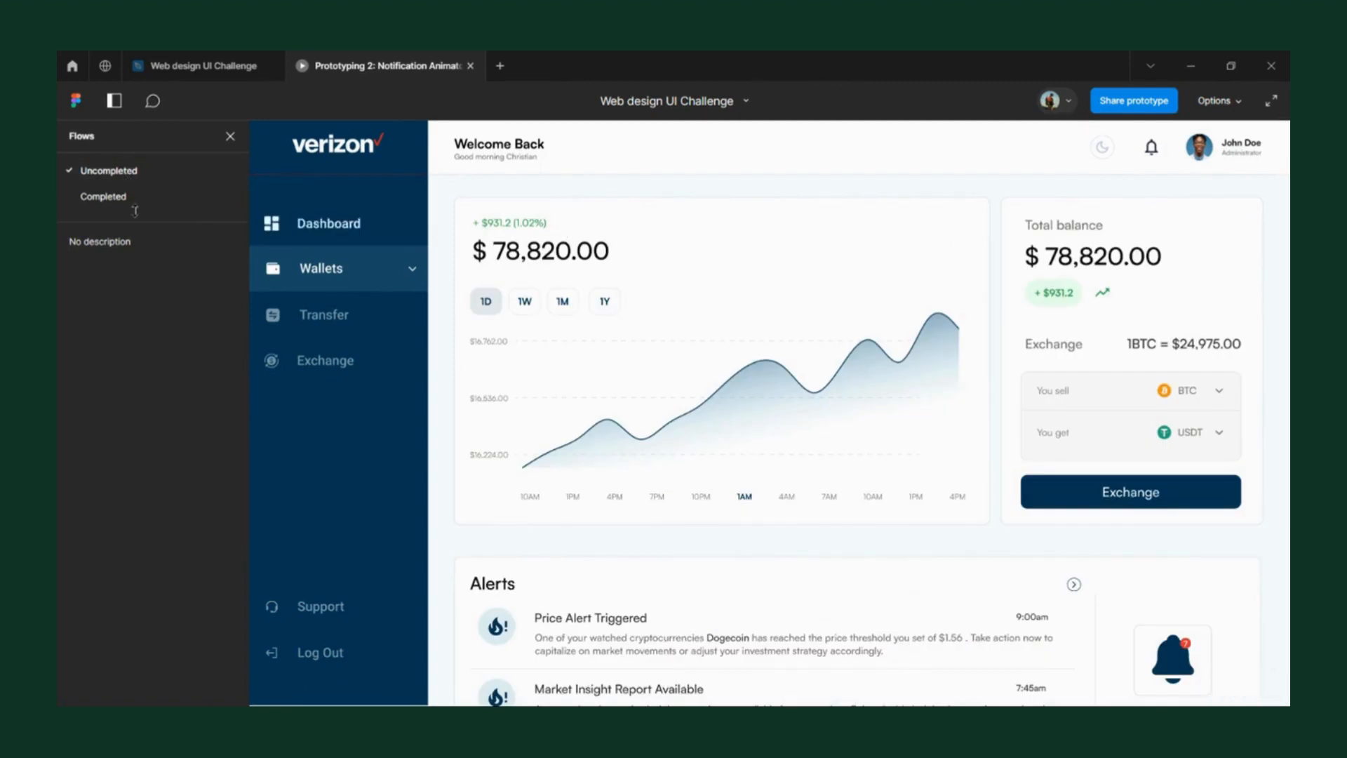
click(231, 136)
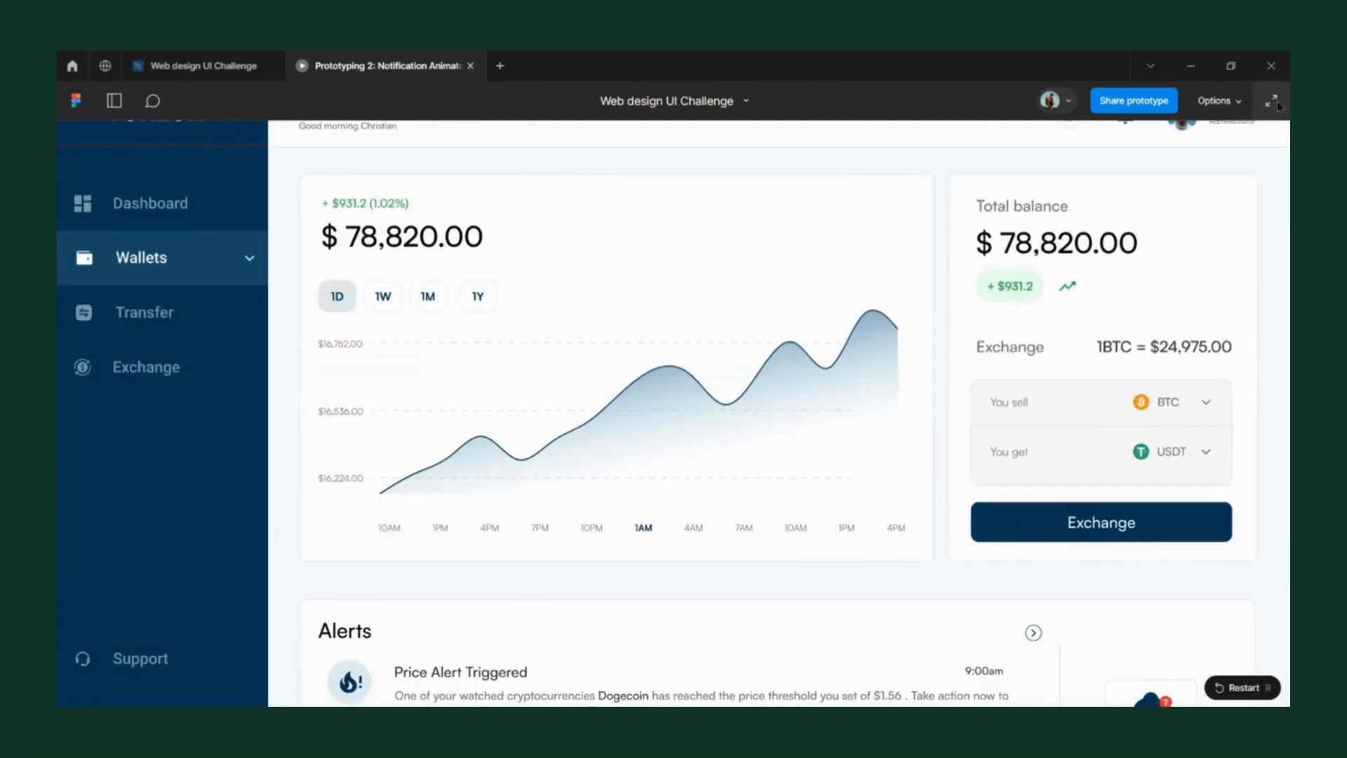
click(1272, 101)
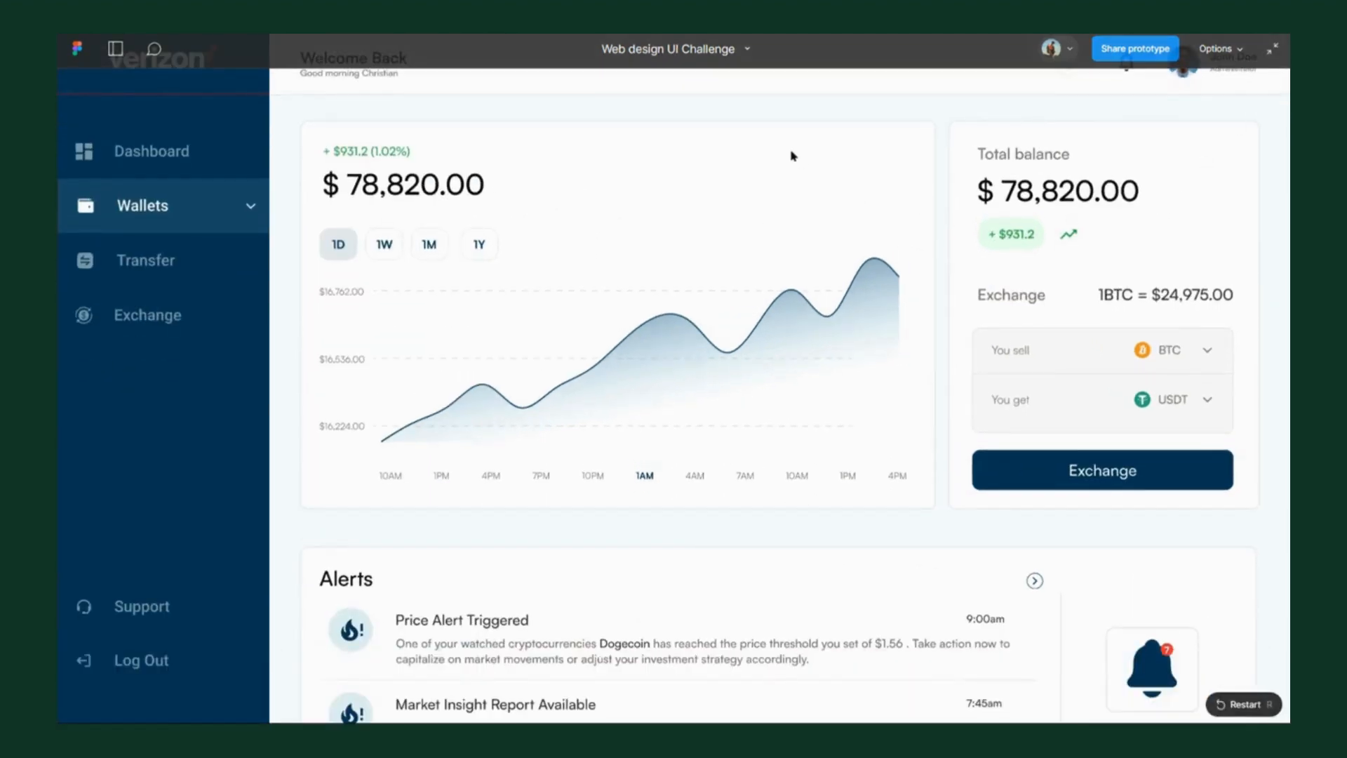
- Test the Alerts card bell's hover animation in the full-screen prototype while moving through the dashboard
scroll(900, 241, down, 6)
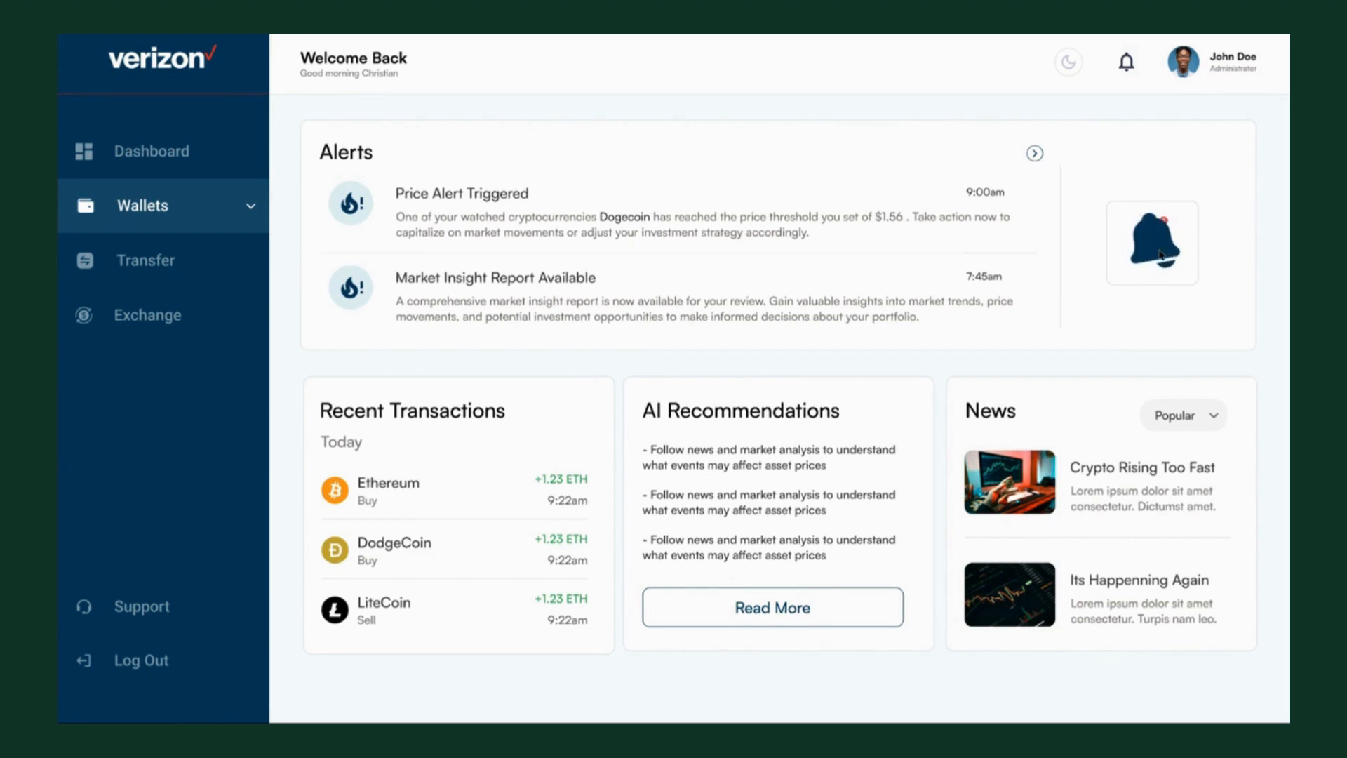
scroll(686, 315, up, 5)
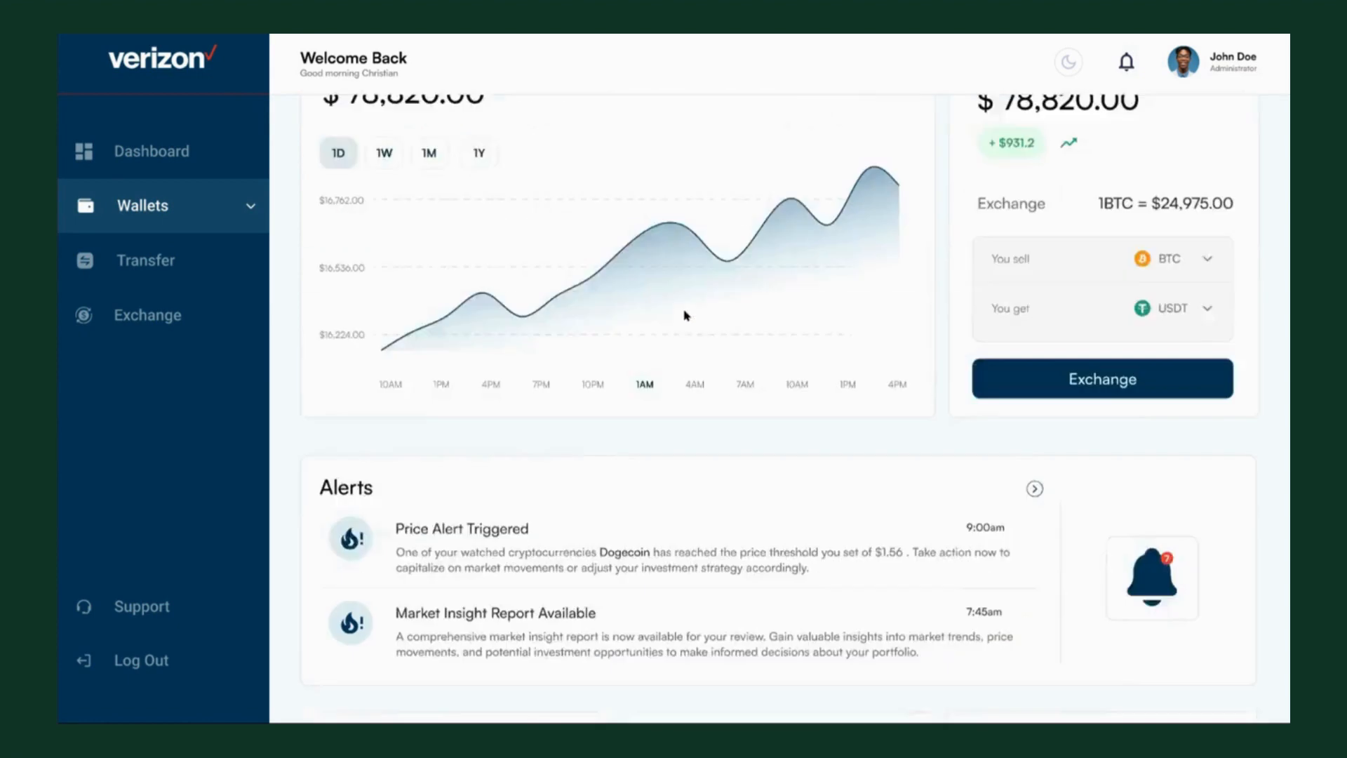
scroll(686, 315, down, 5)
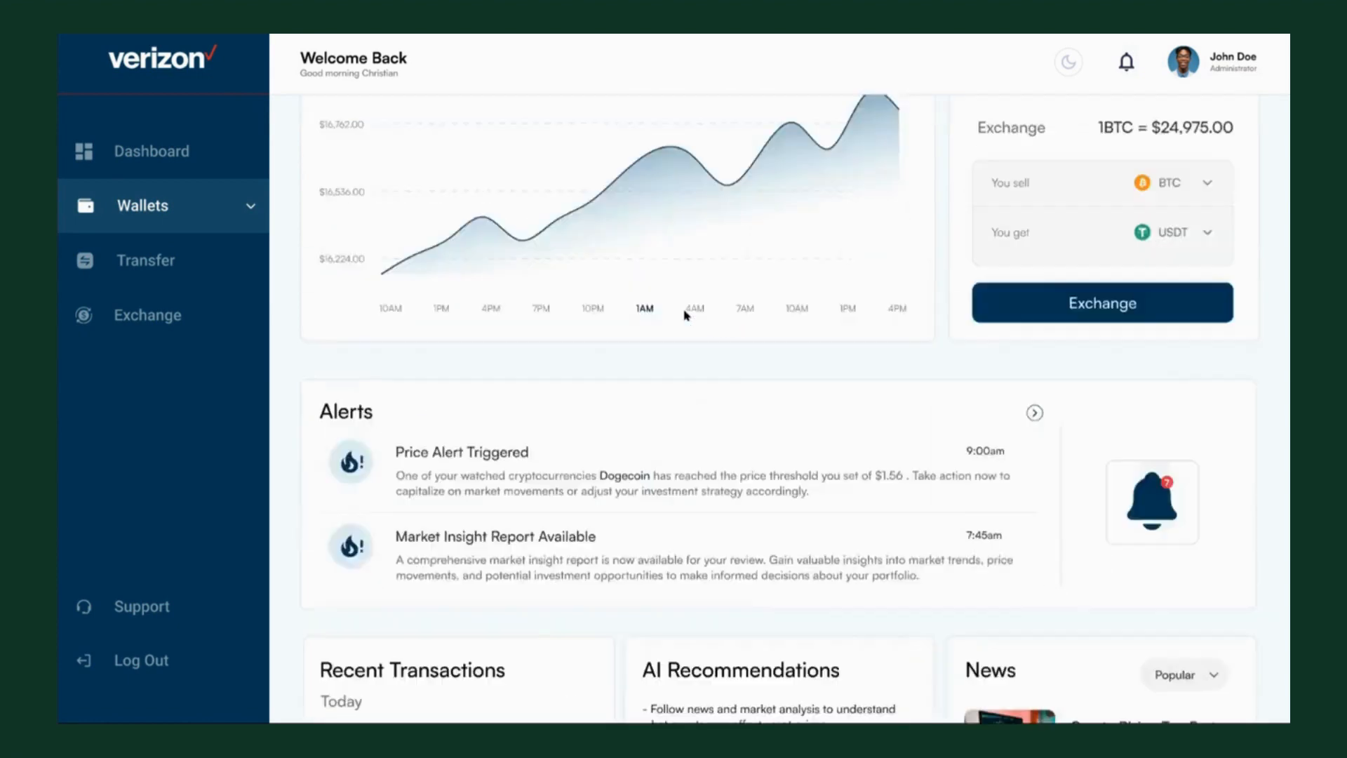